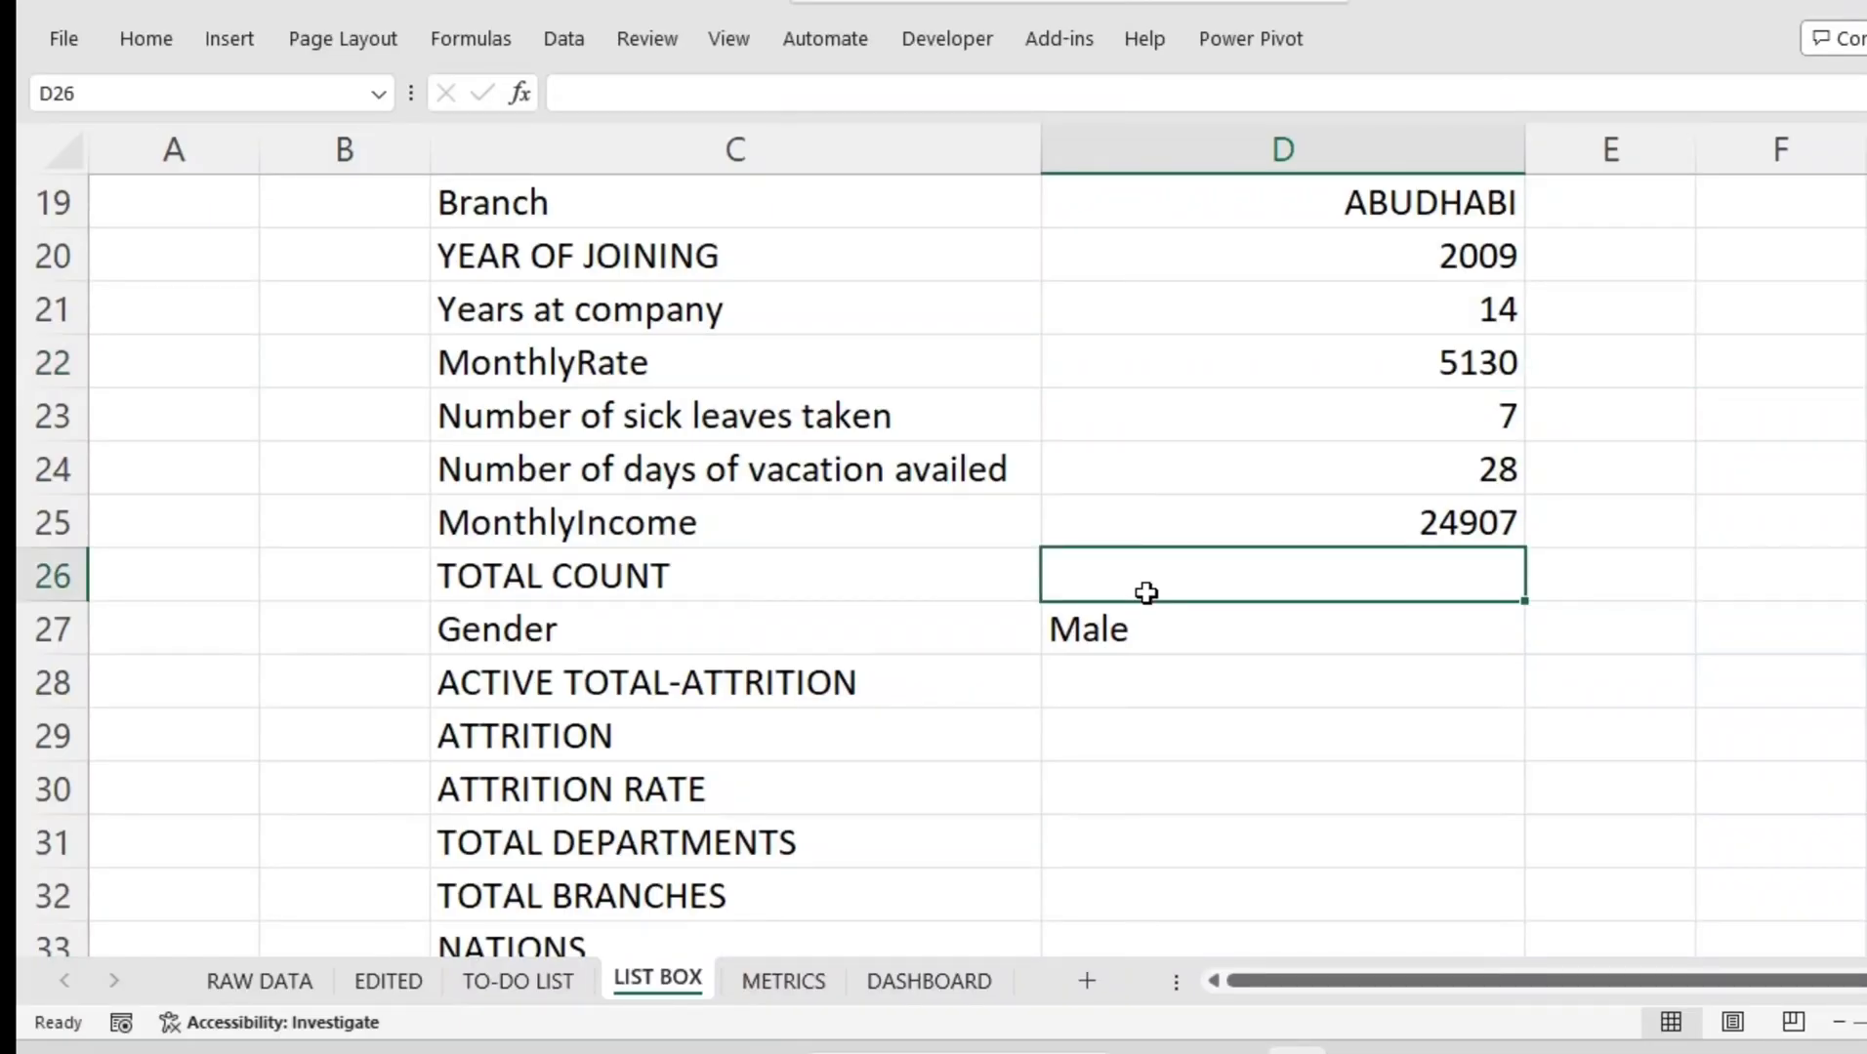
# Step: Enter =COUNTA(EMPOYEE_NAME) in D26 as the TOTAL COUNT formula
pyautogui.write('=COUNT')
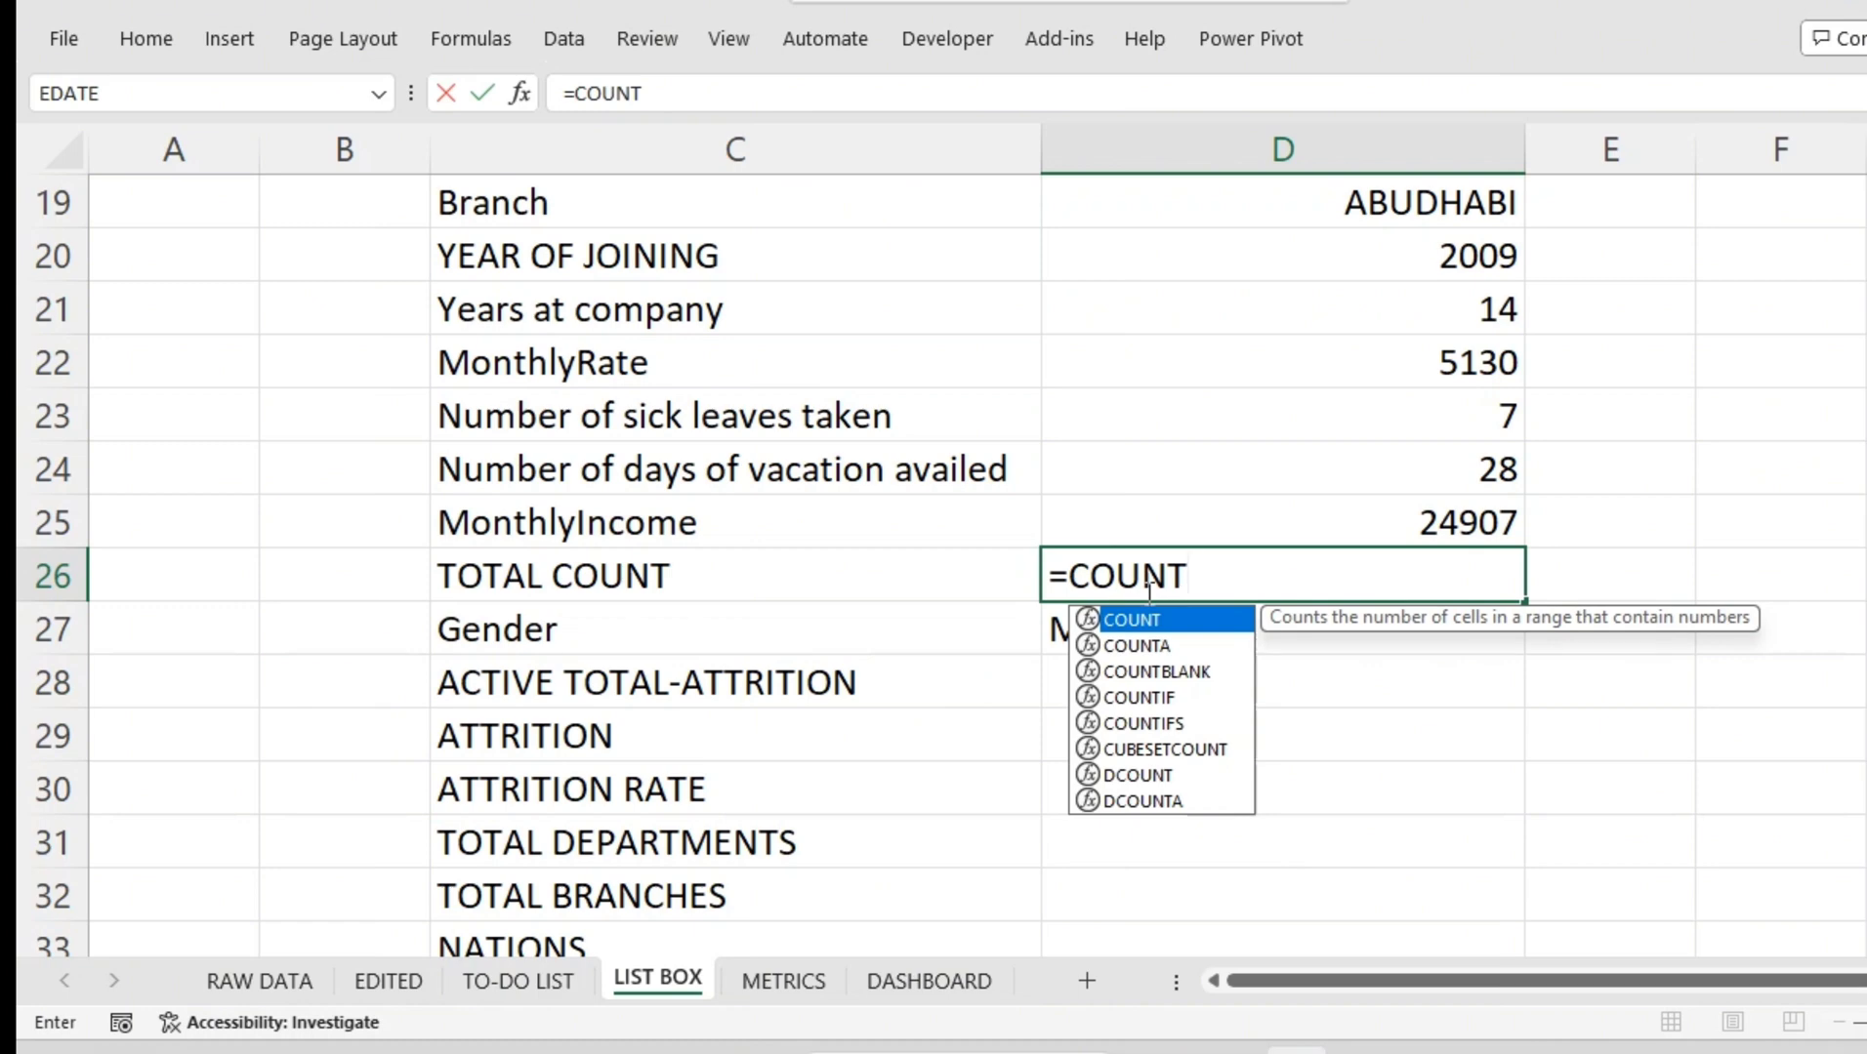
pyautogui.write('A')
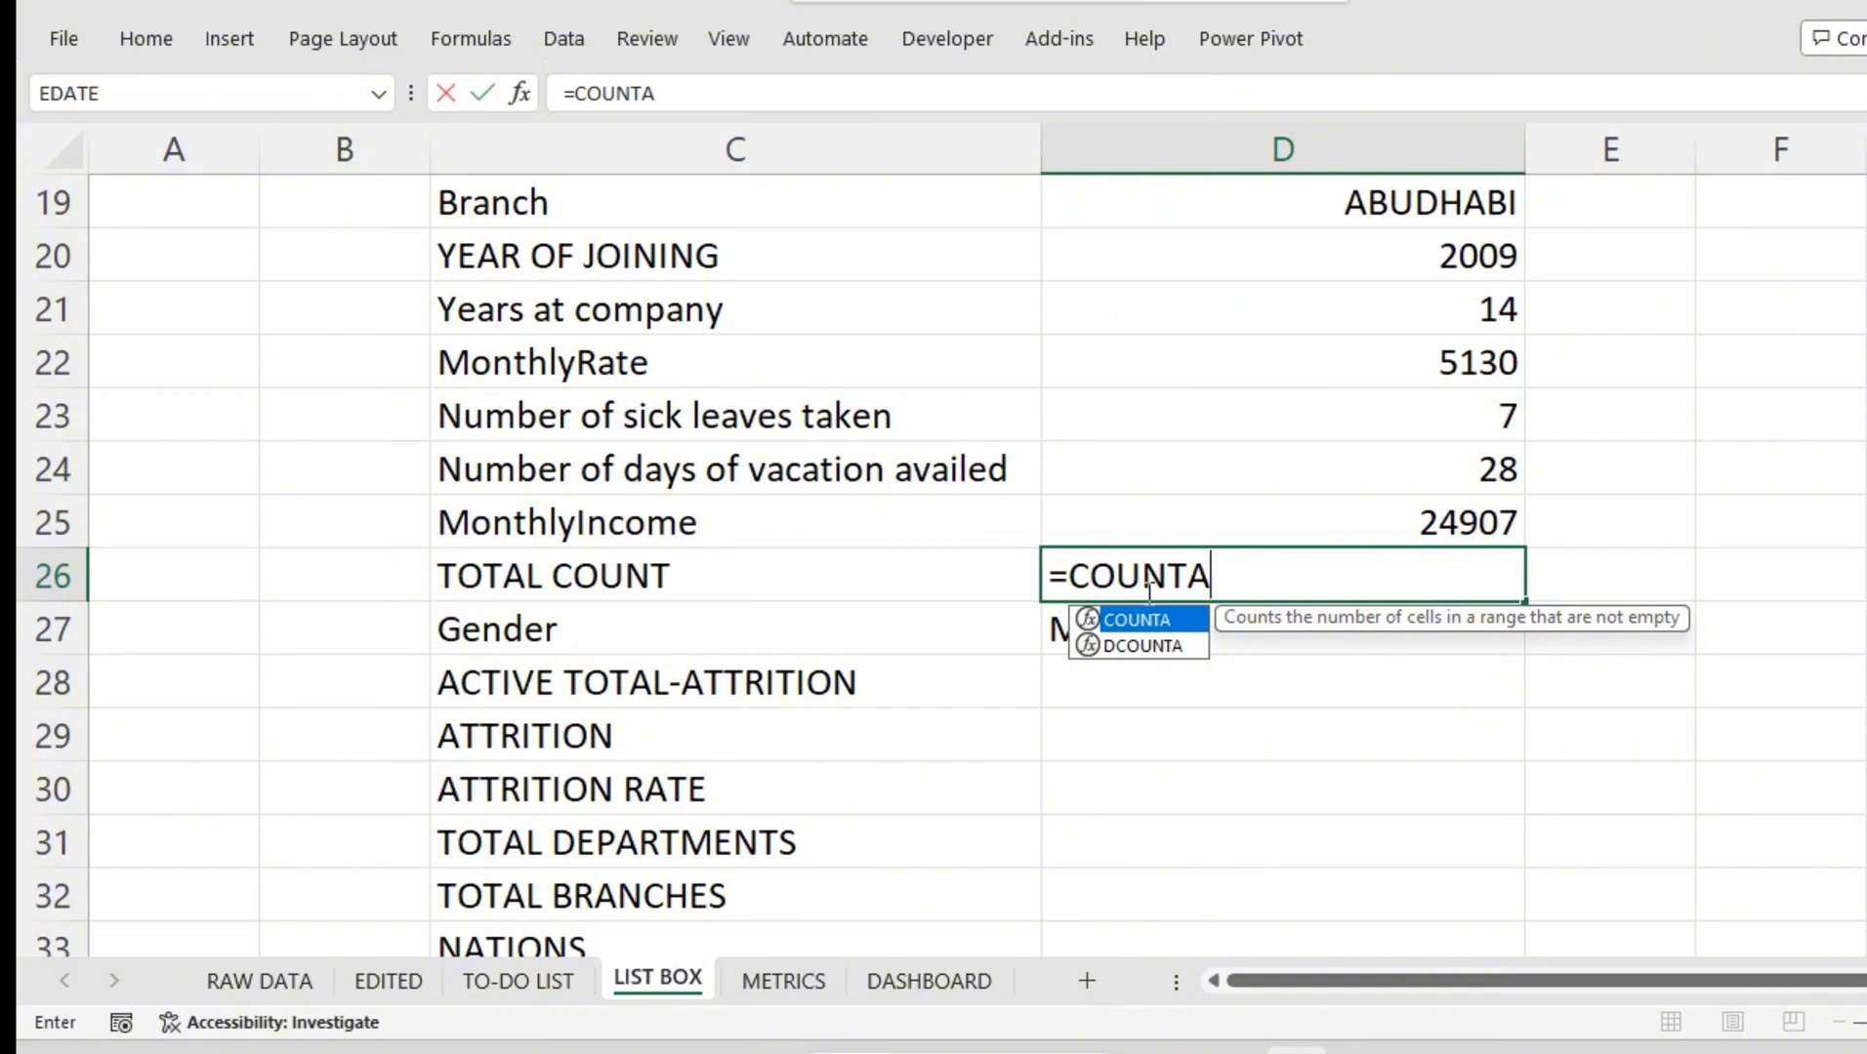
pyautogui.write('(')
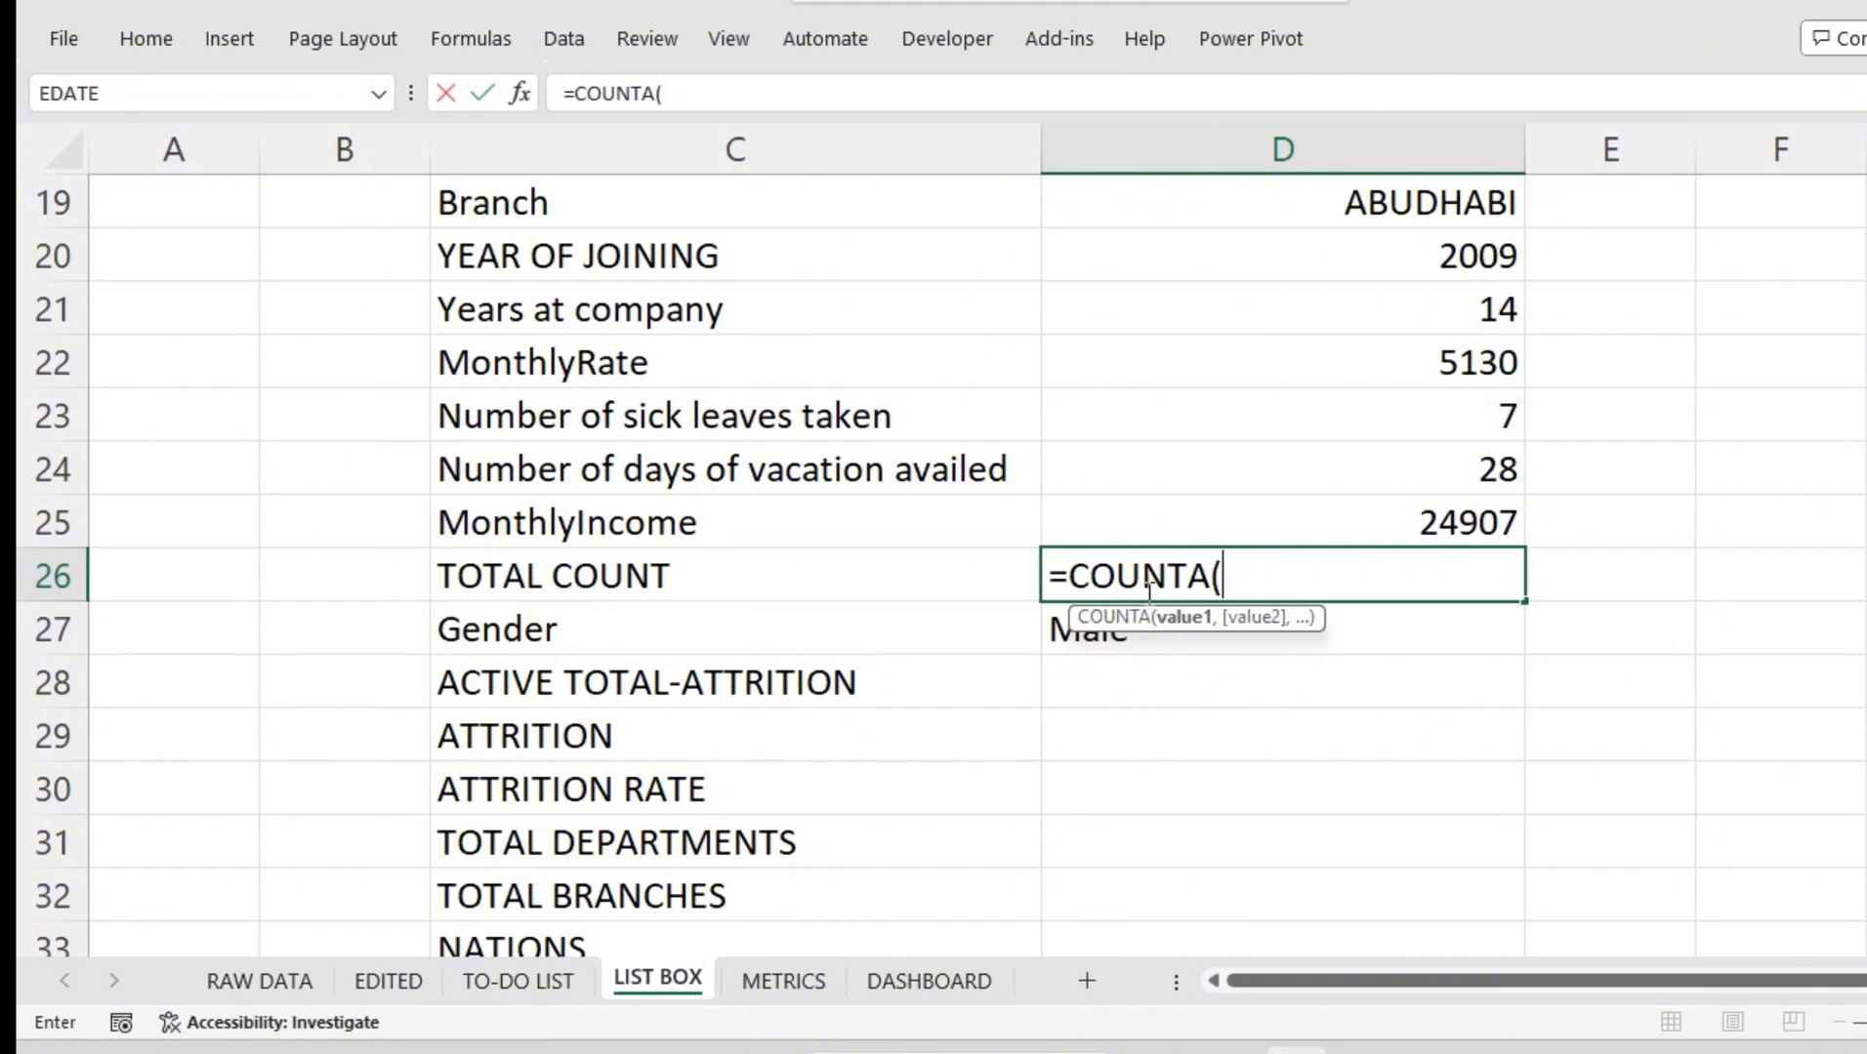
pyautogui.write('EM')
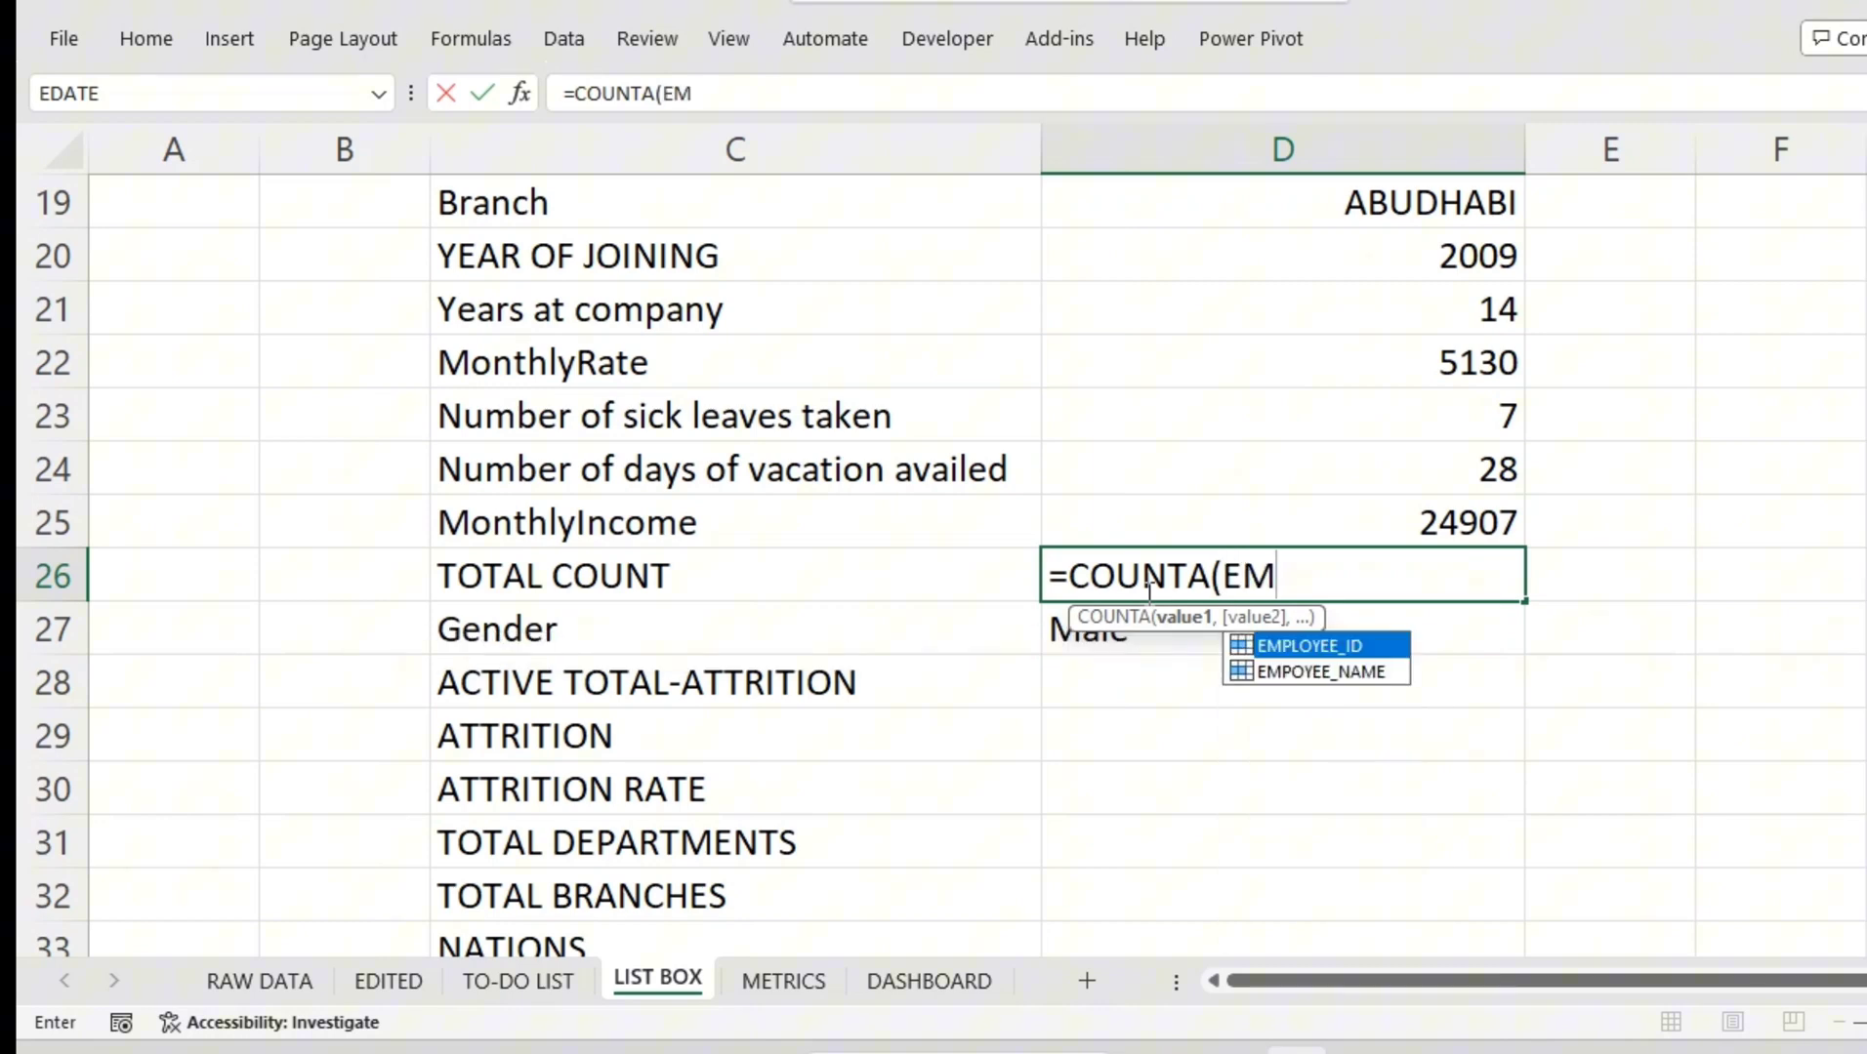
pyautogui.press('Down')
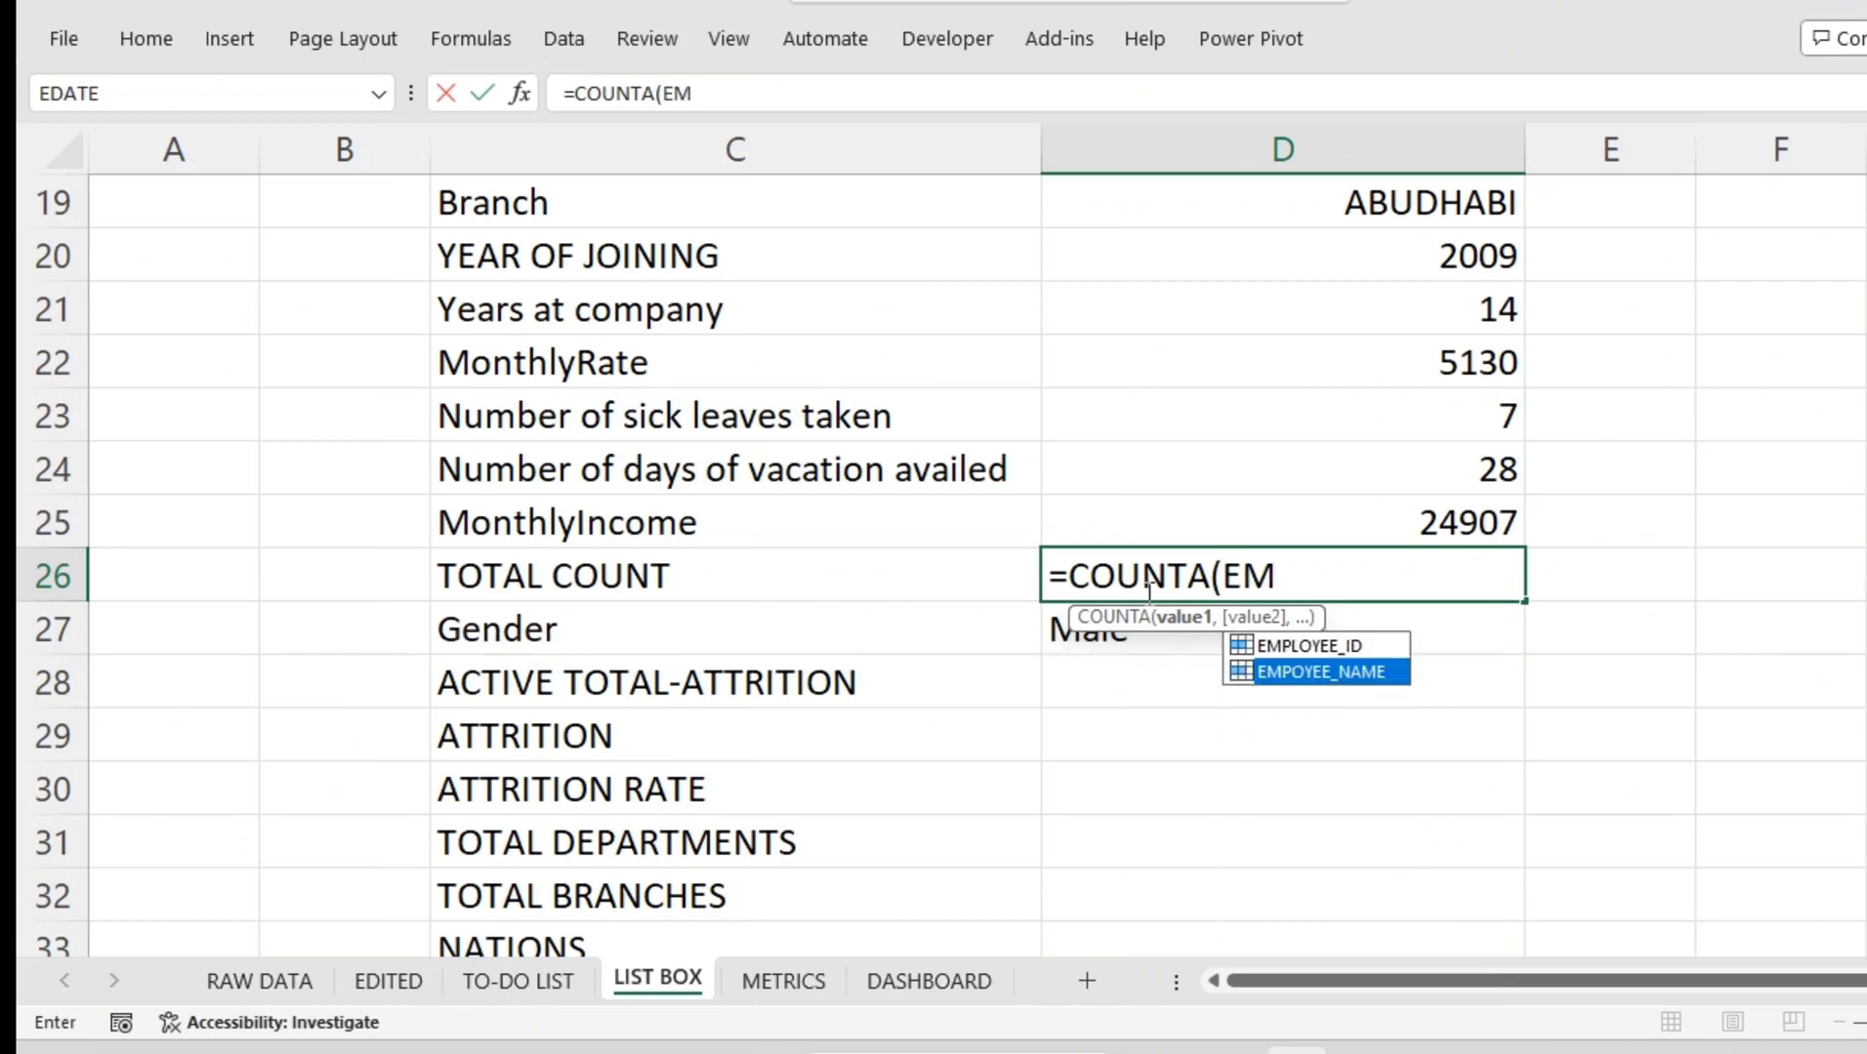
pyautogui.press('Tab')
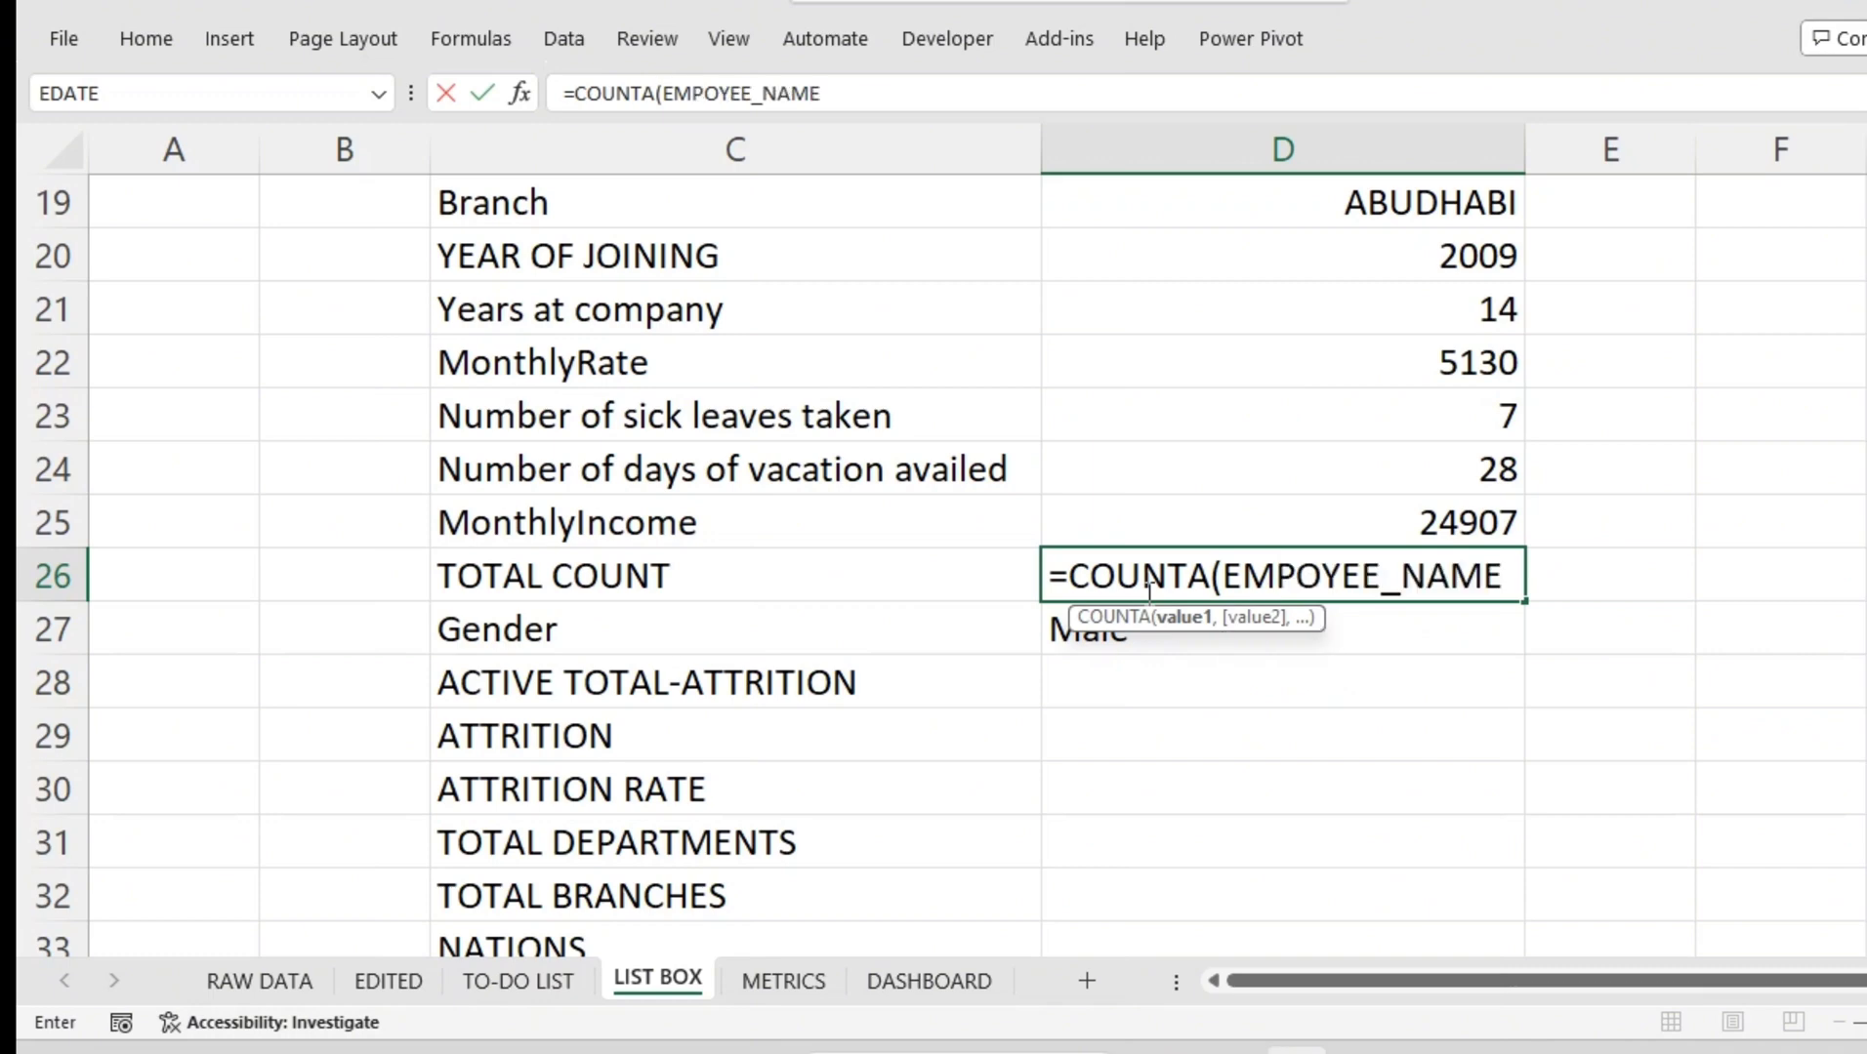
pyautogui.press('Return')
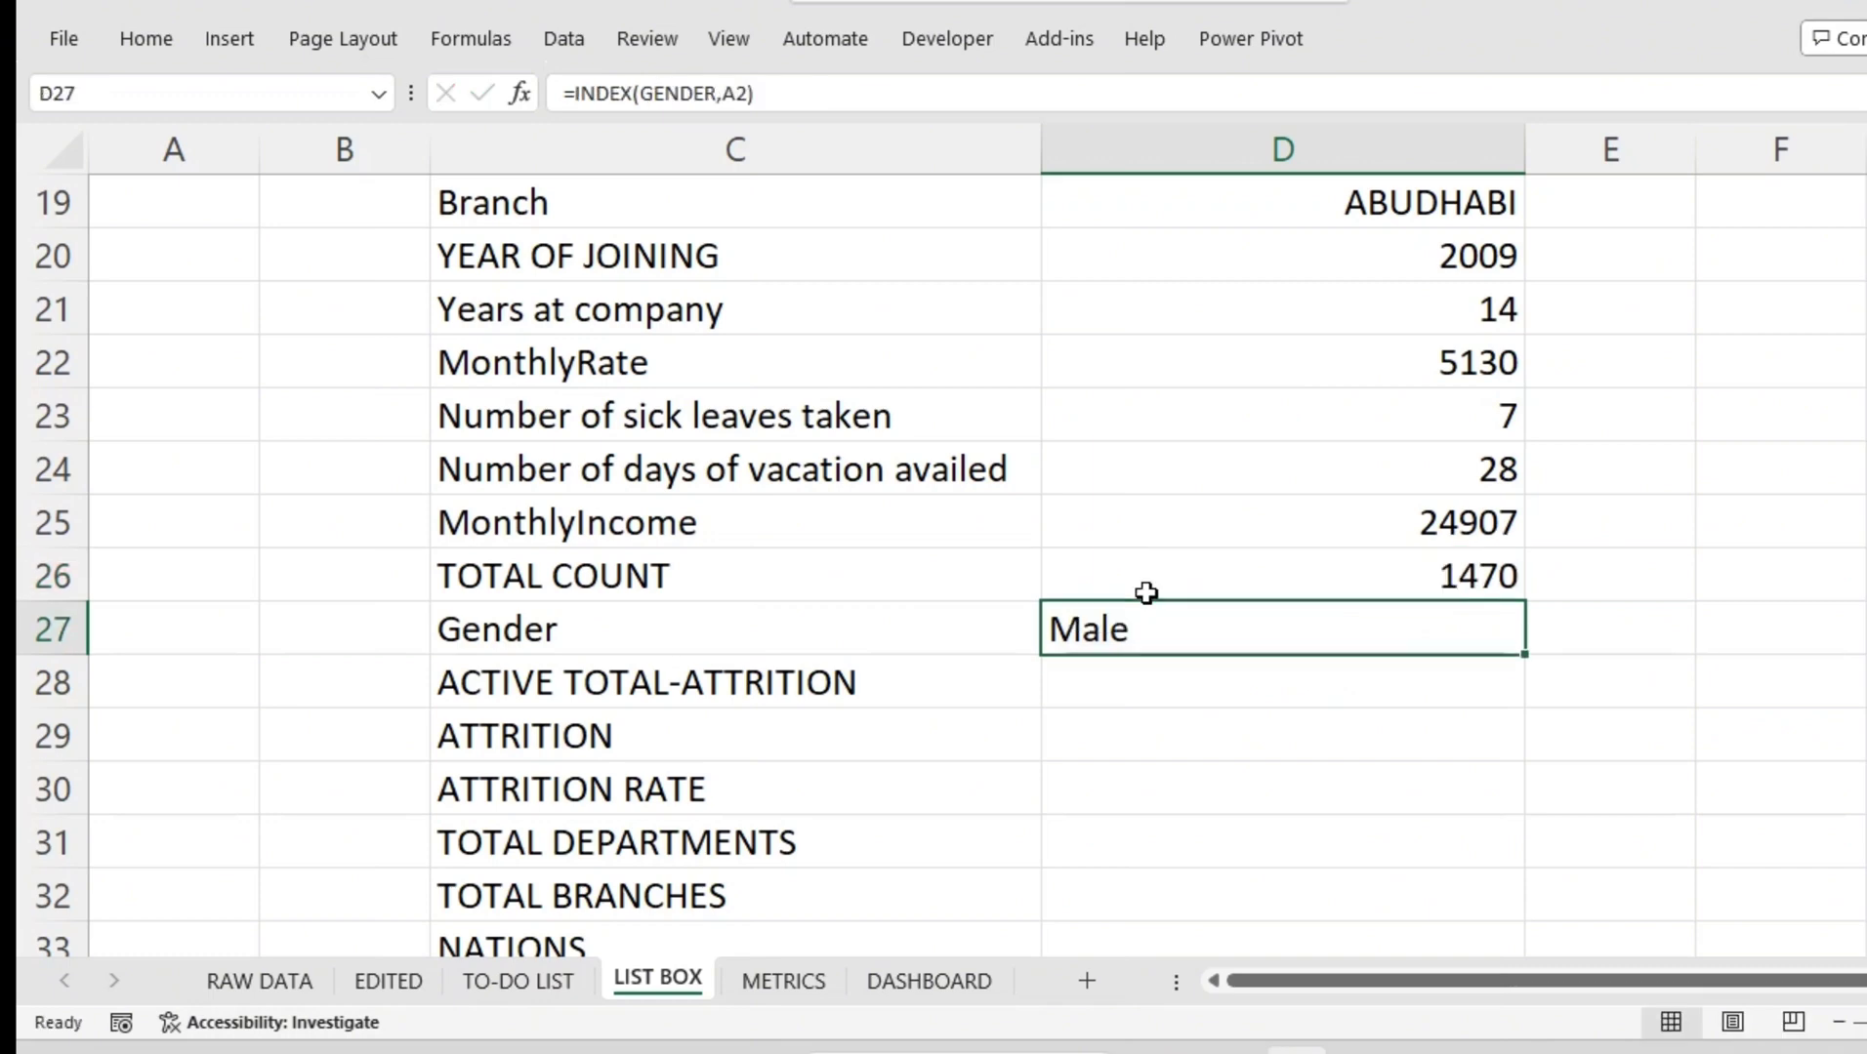
# Step: Try to re-enter the TOTAL COUNT formula in D26 as =COUNTA(EMP)
pyautogui.click(1145, 592)
pyautogui.moveTo(850, 88); pyautogui.dragTo(22, 21)
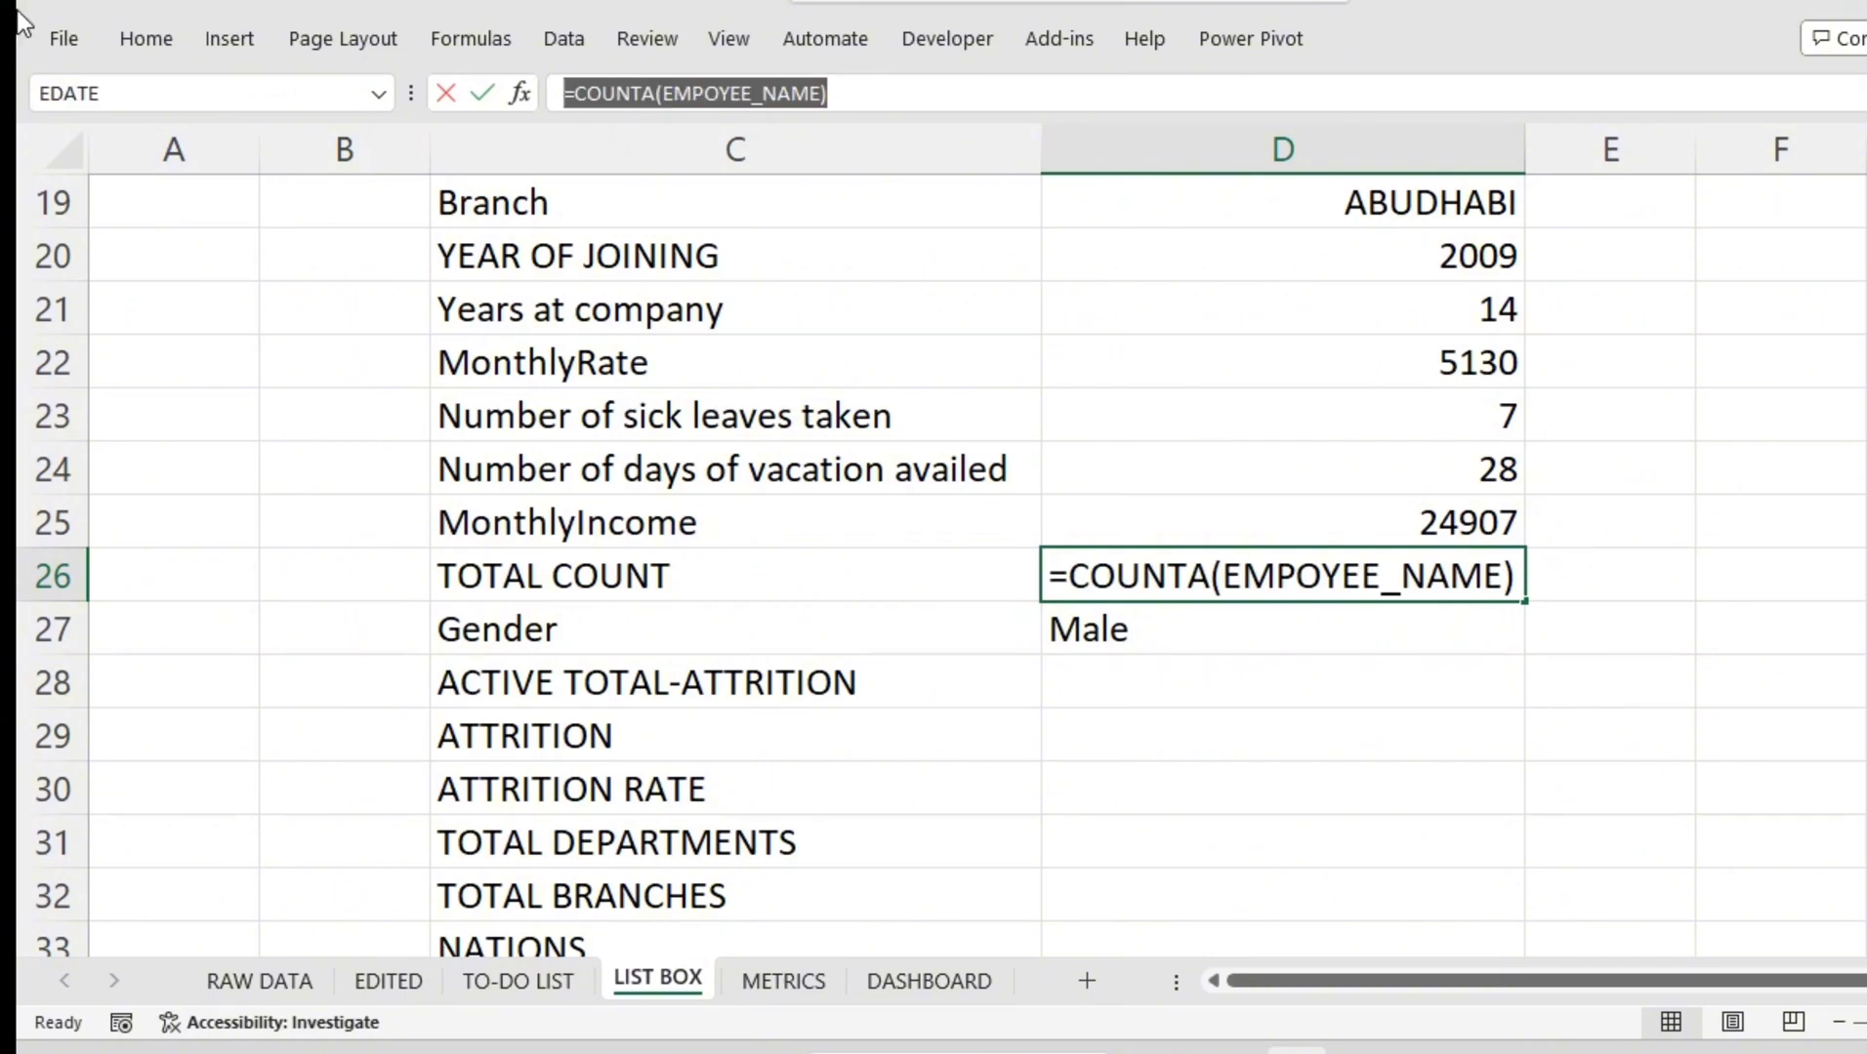
pyautogui.write('=COUNT')
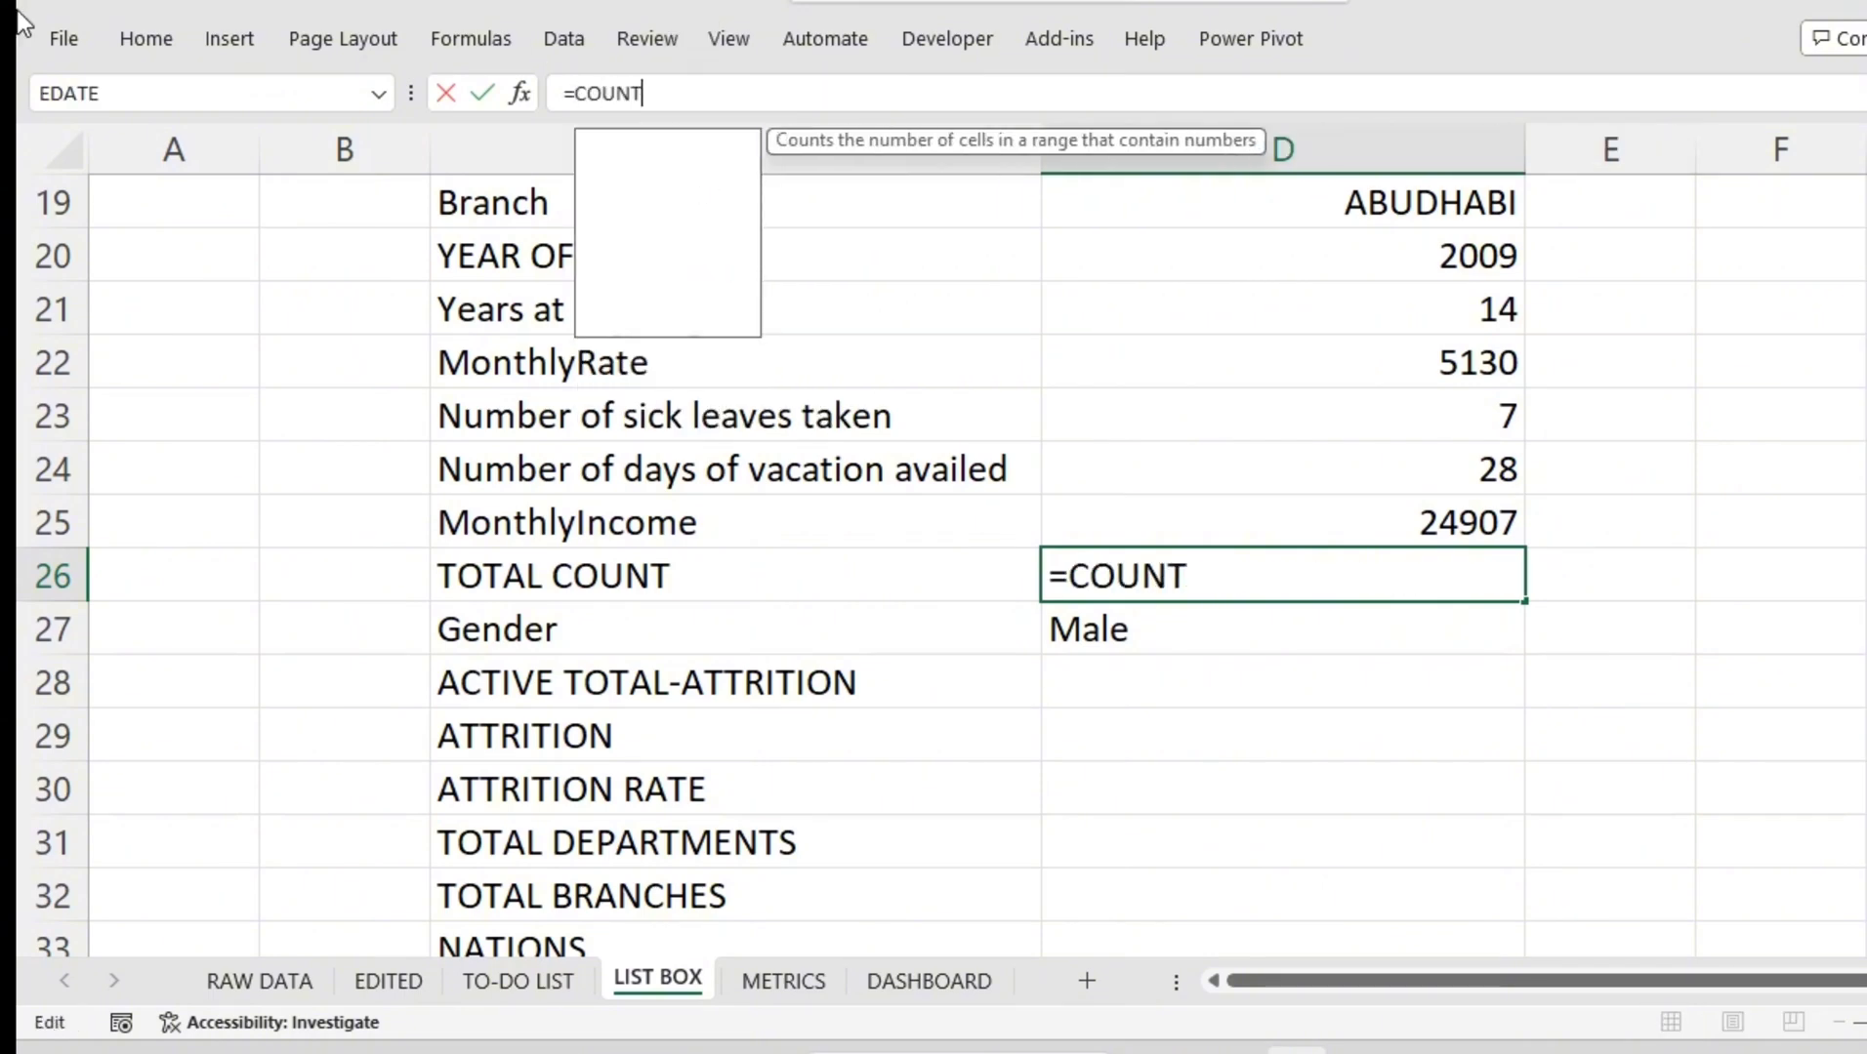
pyautogui.write('A(')
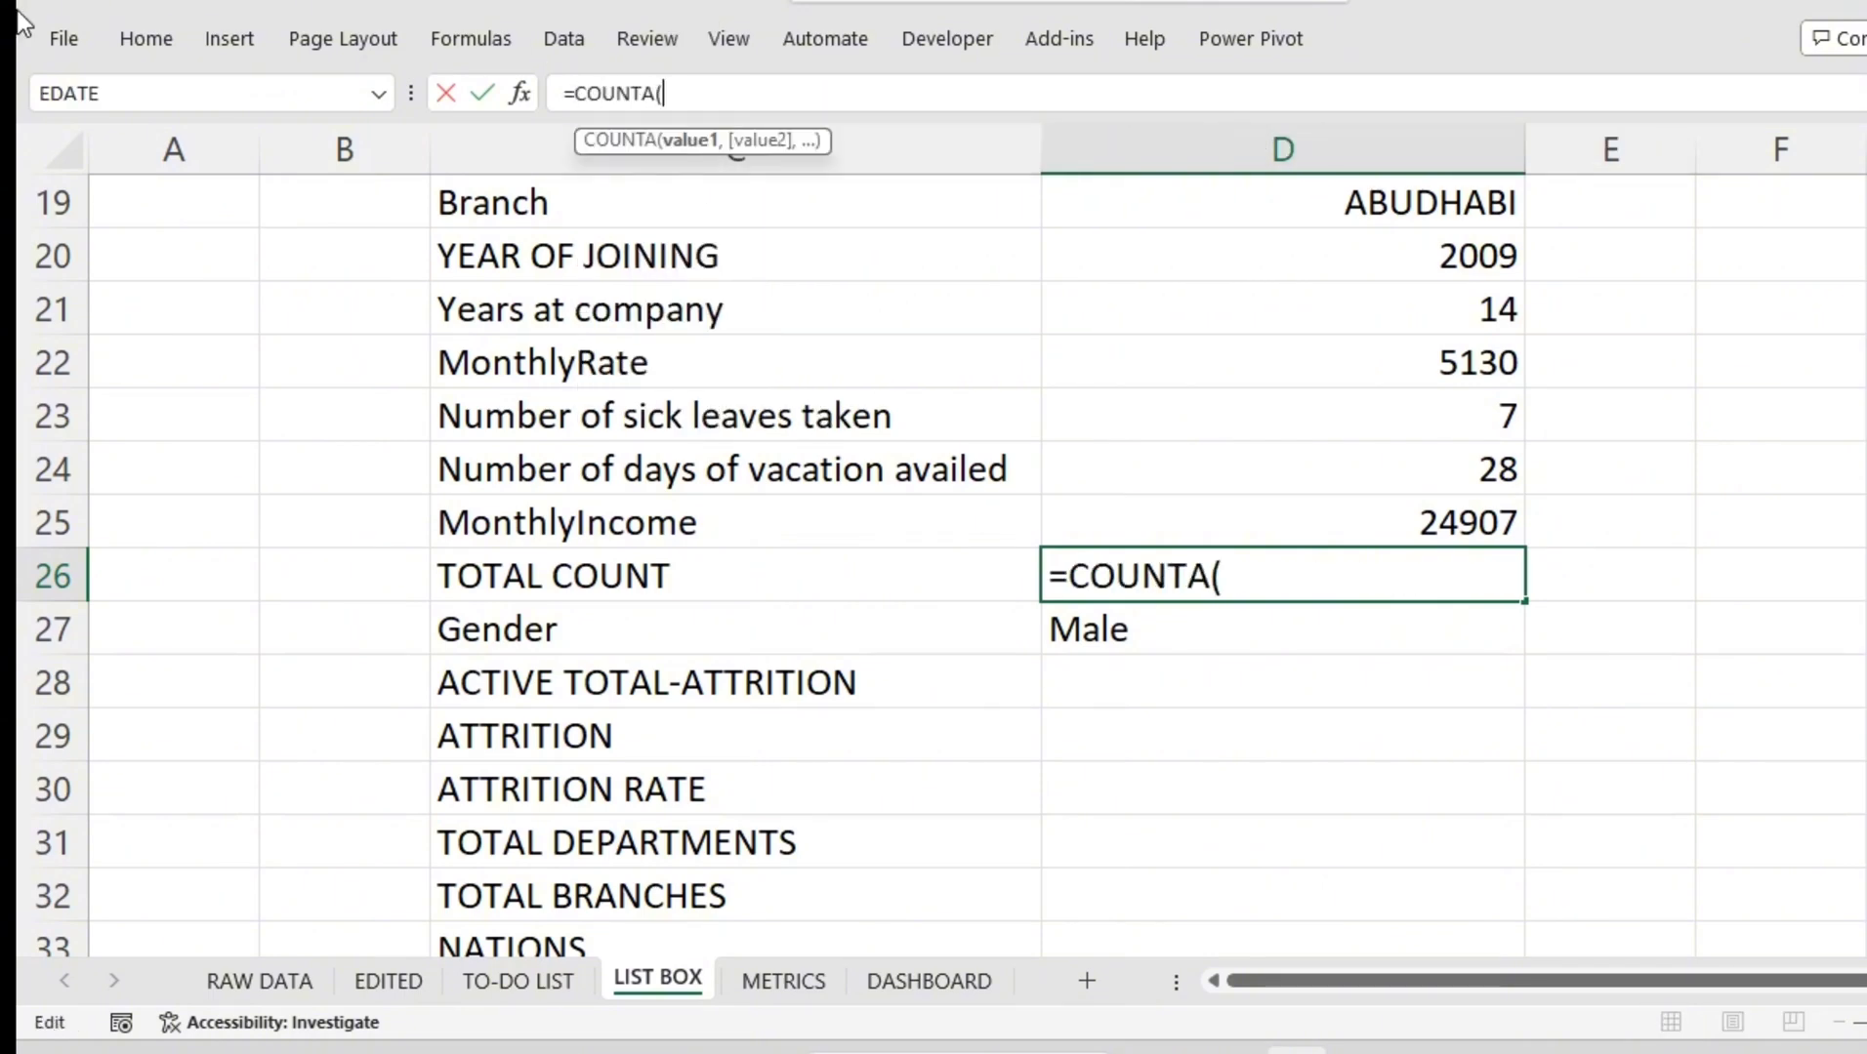
pyautogui.write('EMPL')
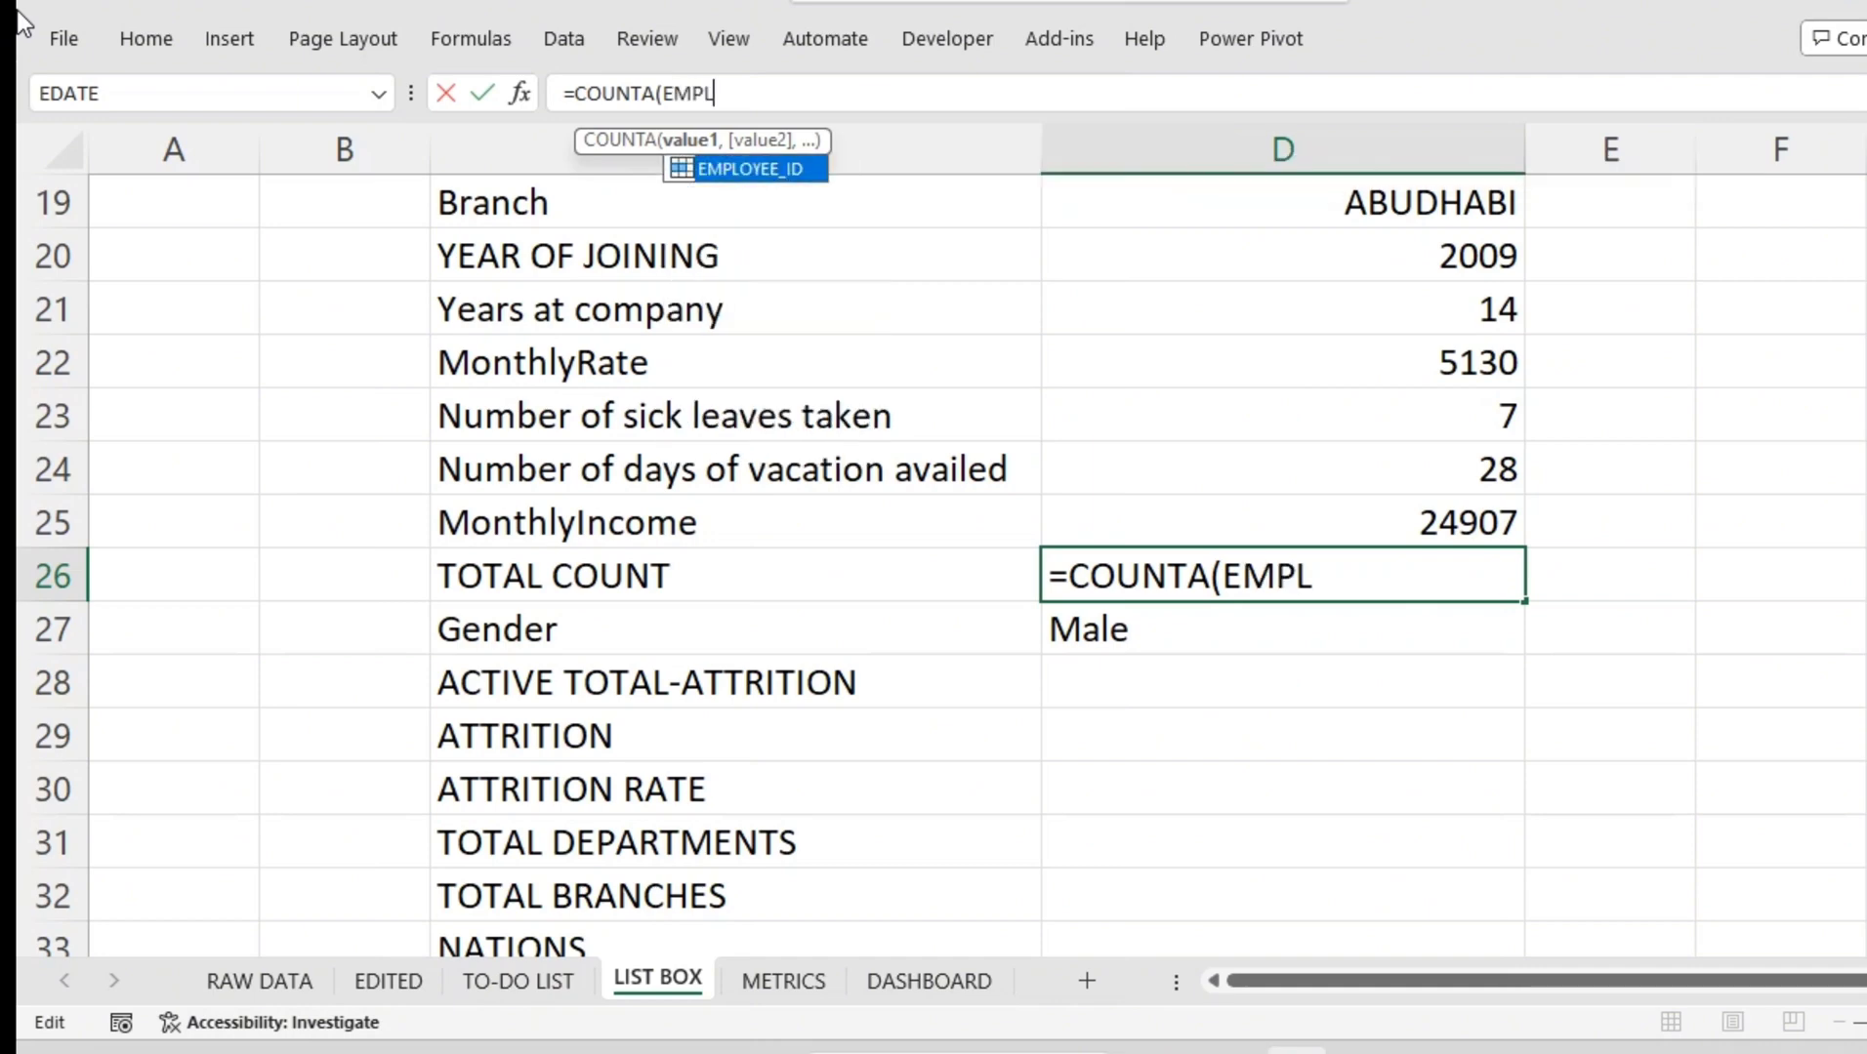
pyautogui.write('OY')
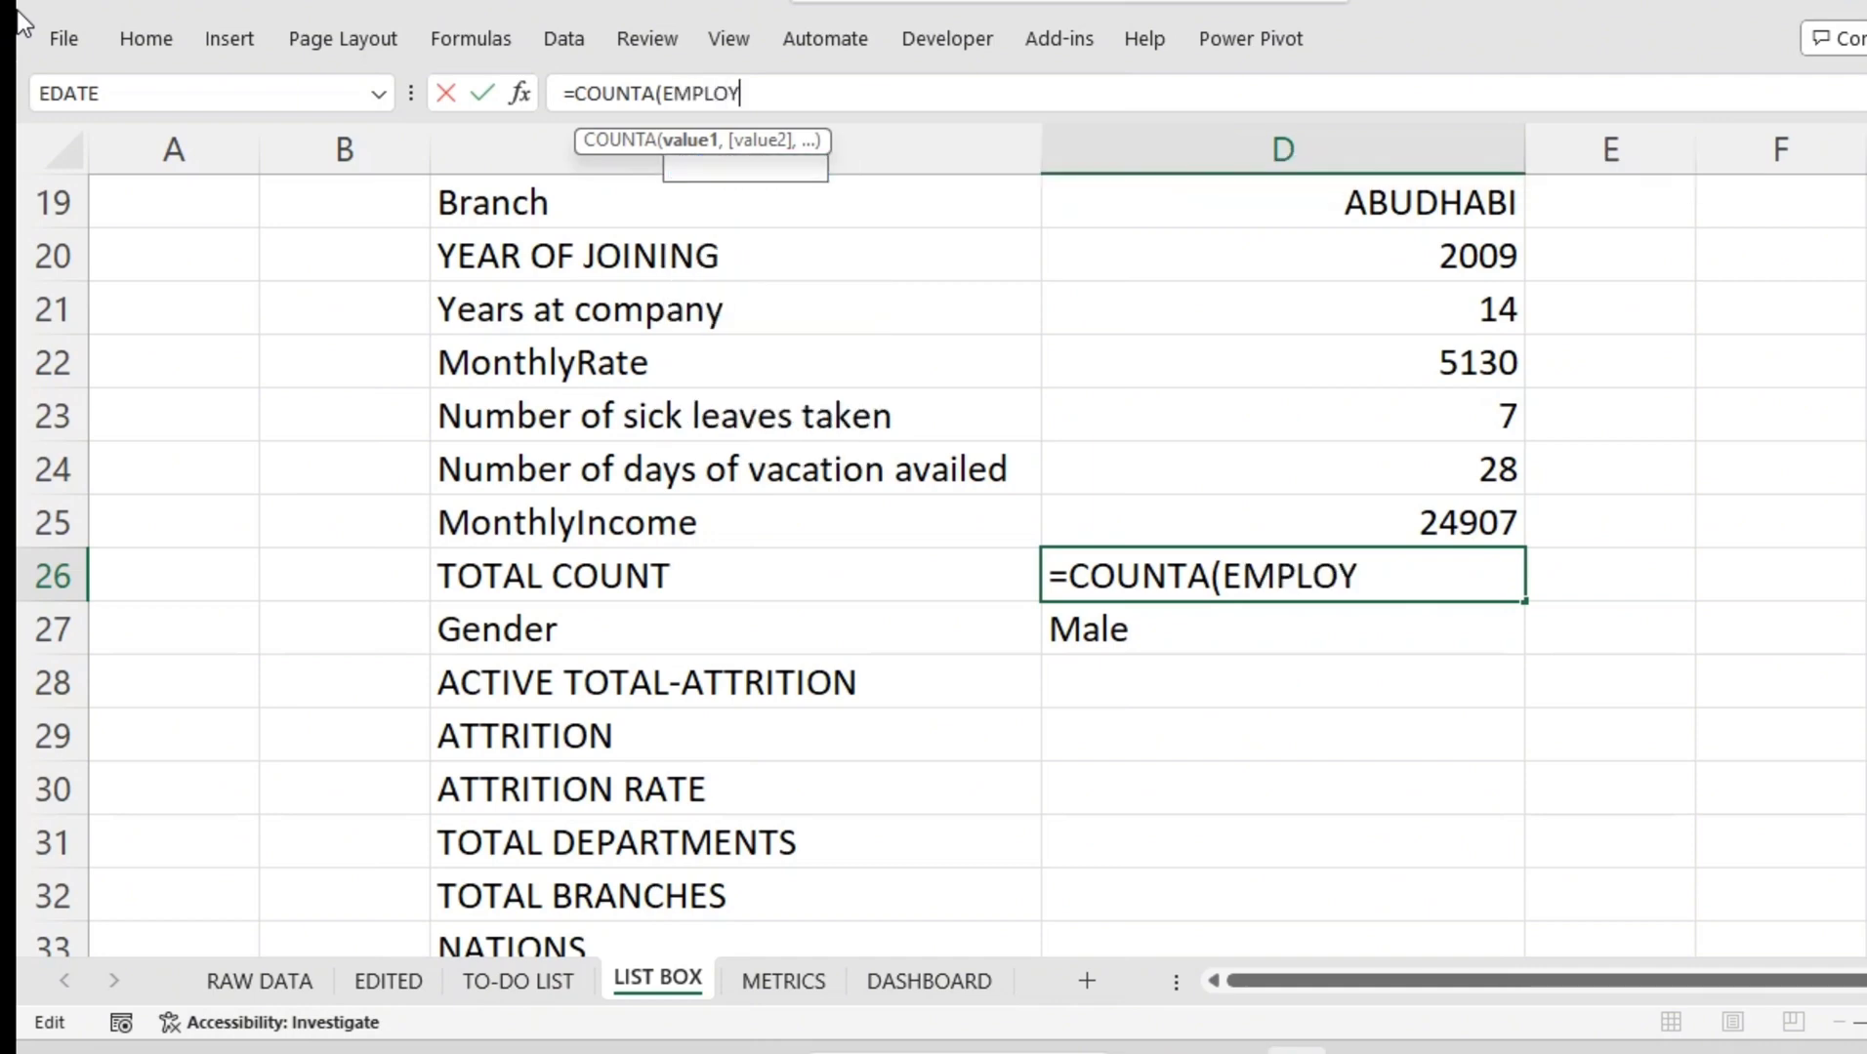
pyautogui.press('Tab')
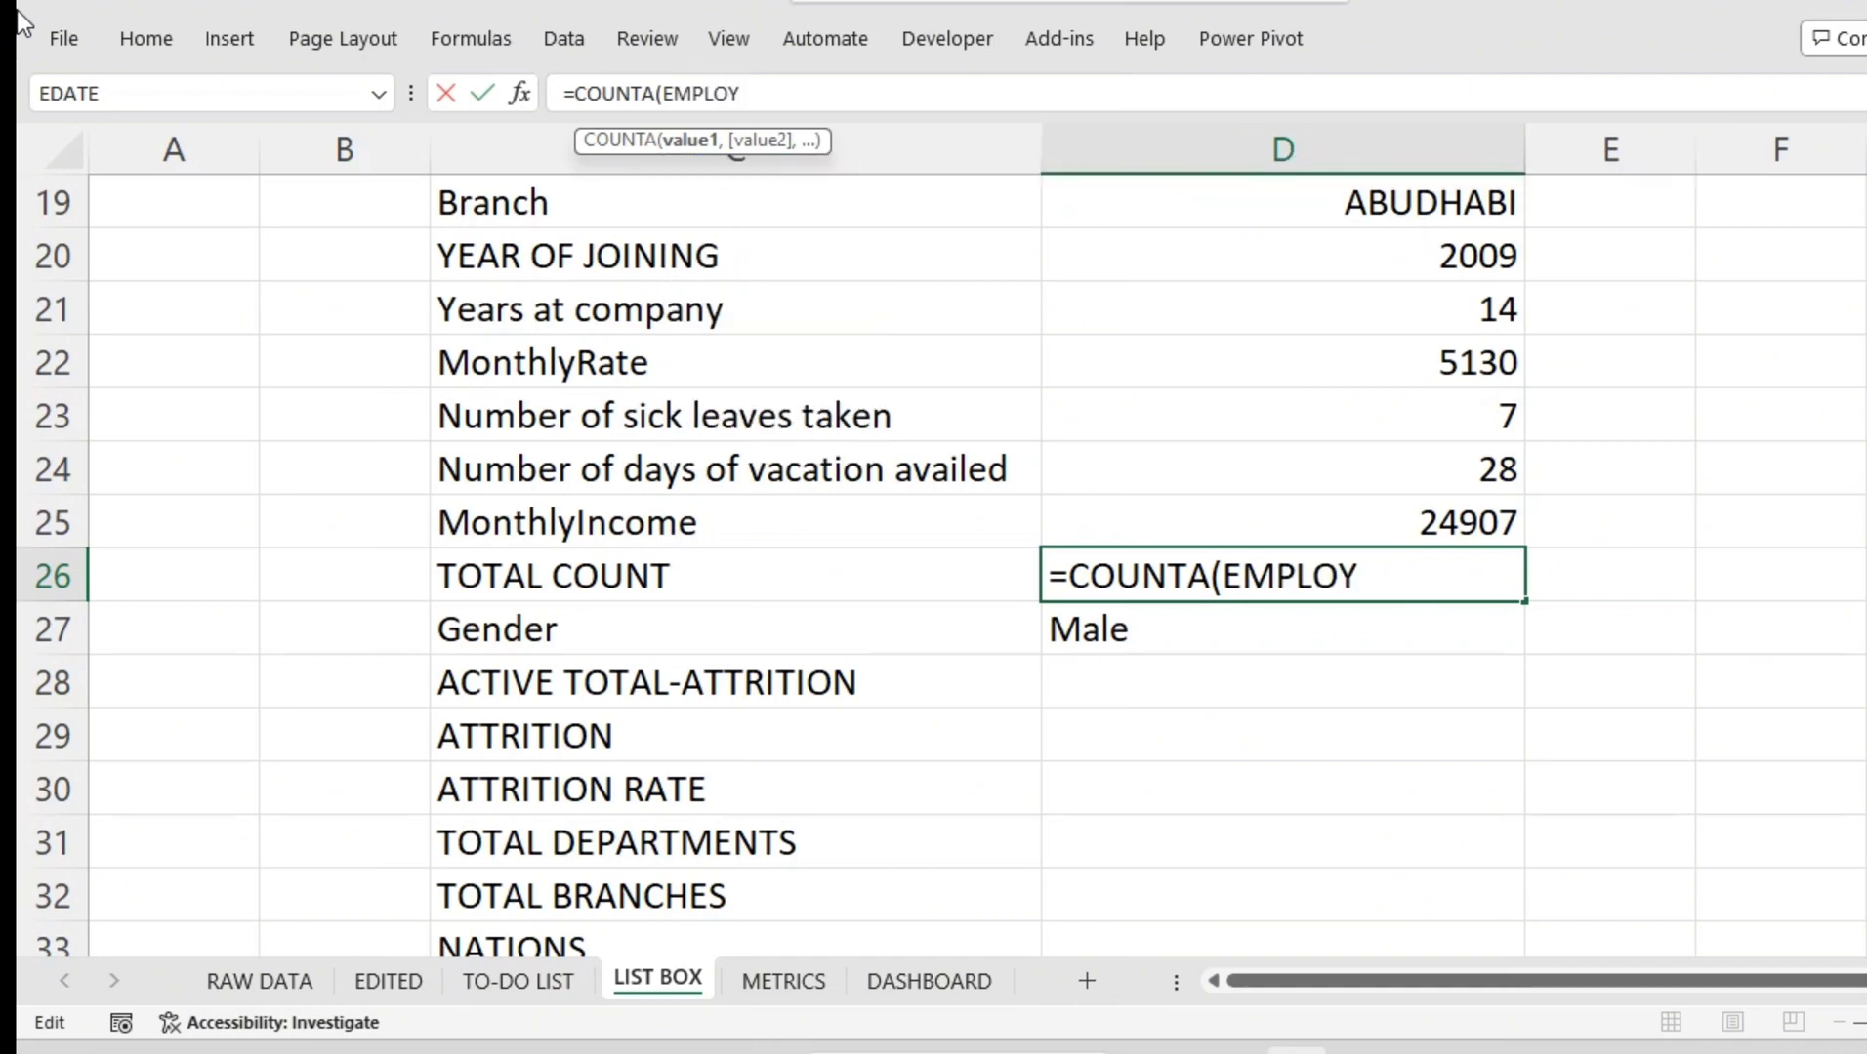
pyautogui.press('BackSpace')
pyautogui.press('BackSpace')
pyautogui.press('BackSpace')
pyautogui.press('BackSpace')
pyautogui.press('BackSpace')
pyautogui.press('BackSpace')
pyautogui.press('BackSpace')
pyautogui.press('BackSpace')
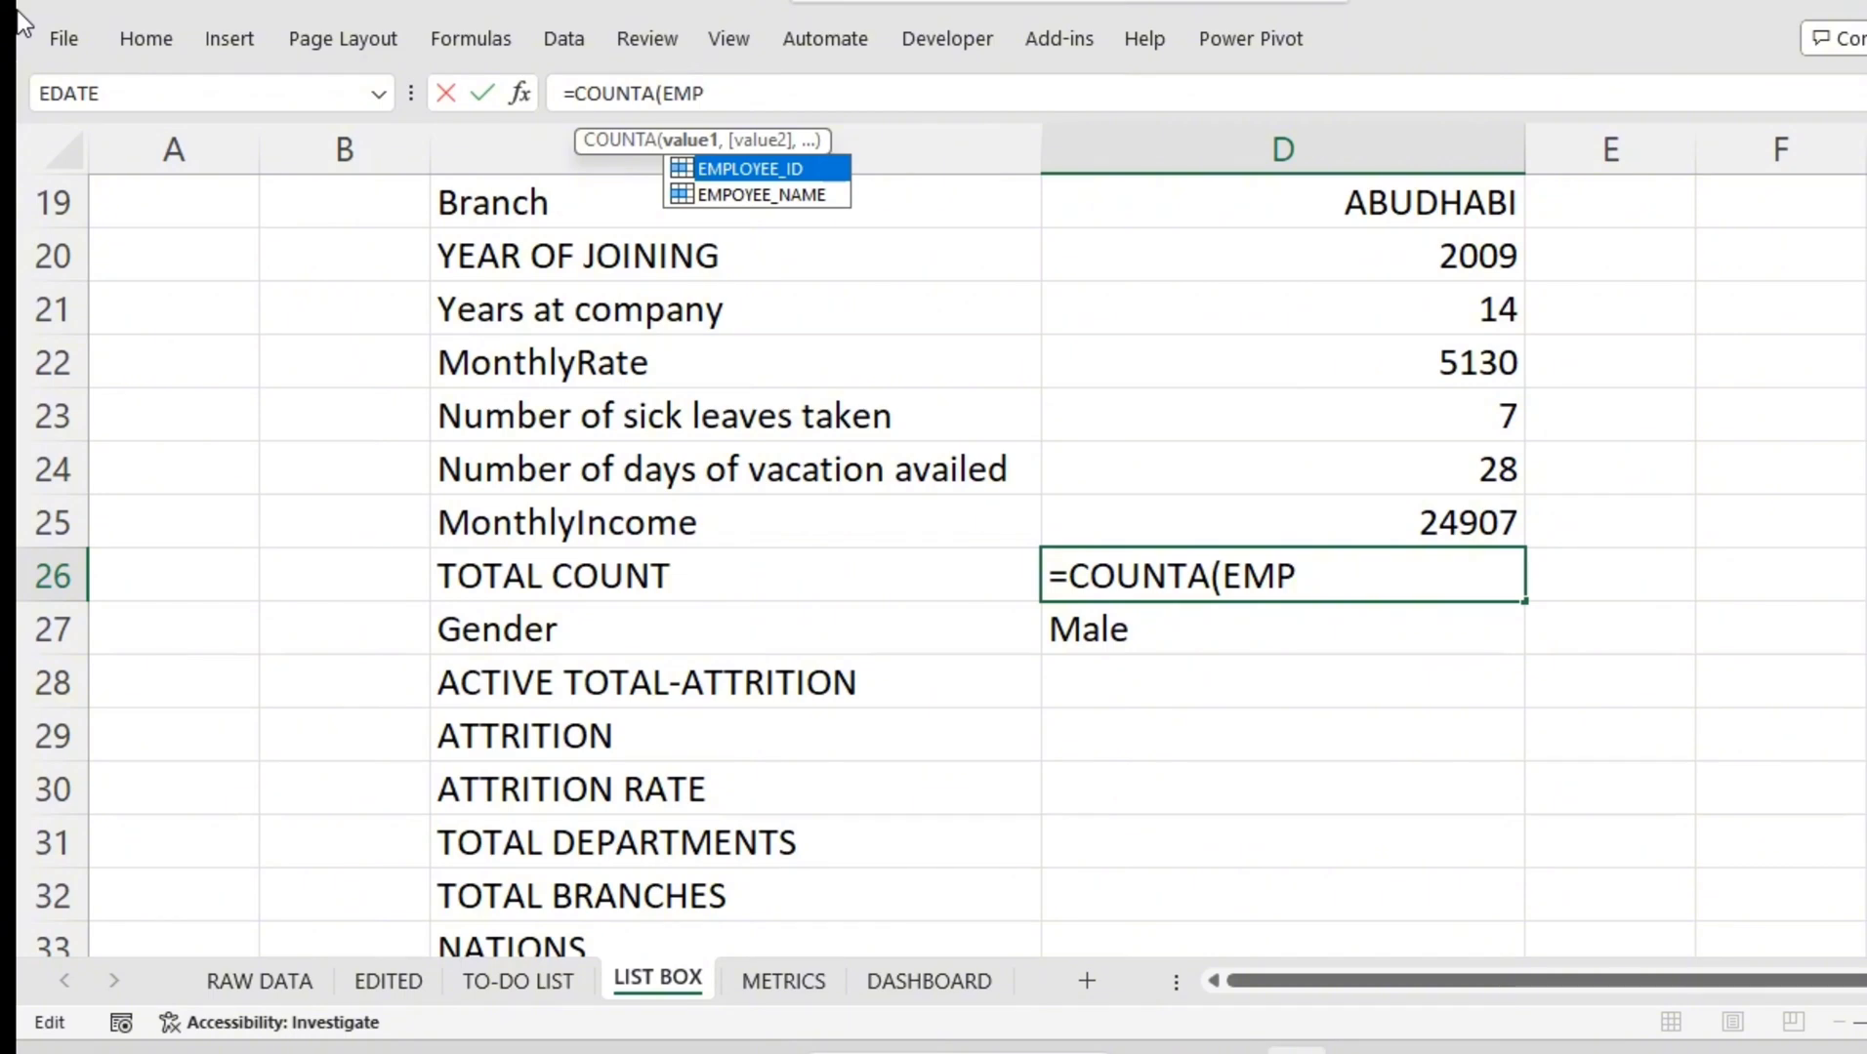
pyautogui.press('Return')
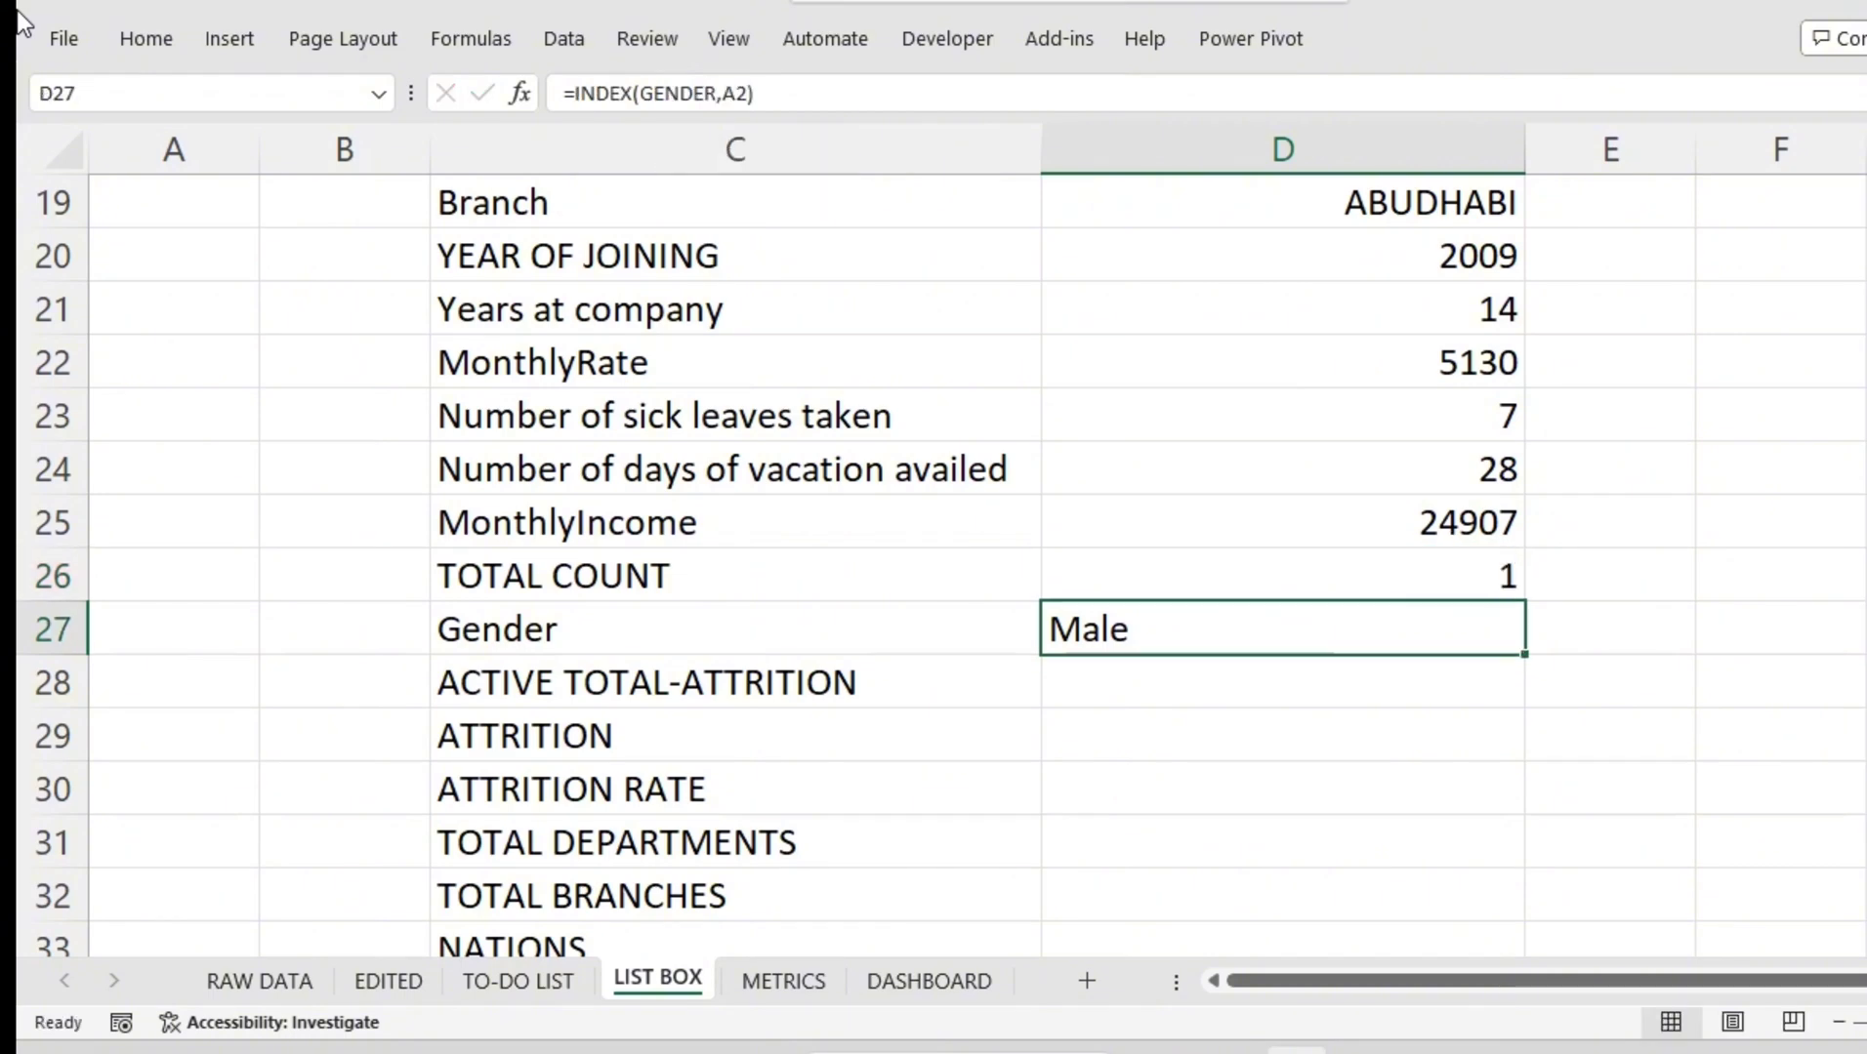
# Step: Correct the TOTAL COUNT formula in D26 to =COUNTA(EMPOYEE_NAME)
pyautogui.click(1442, 557)
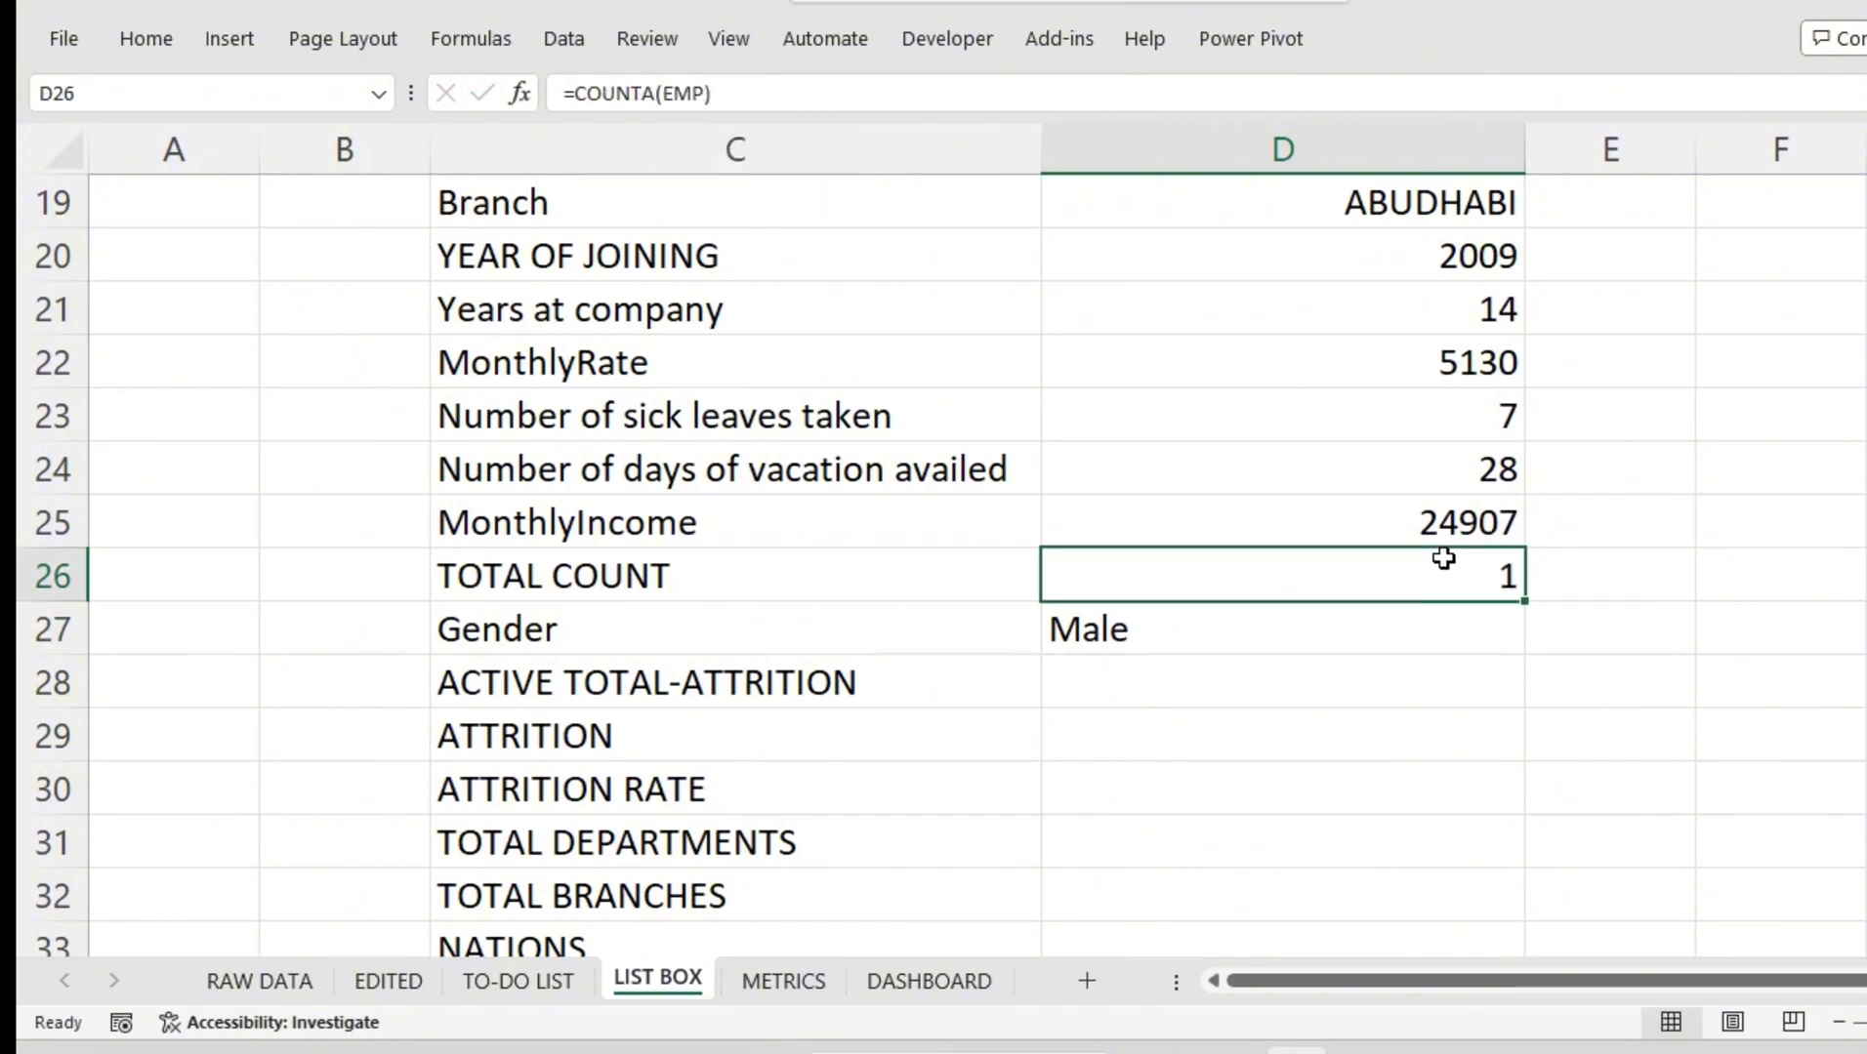
pyautogui.click(770, 87)
pyautogui.press('BackSpace')
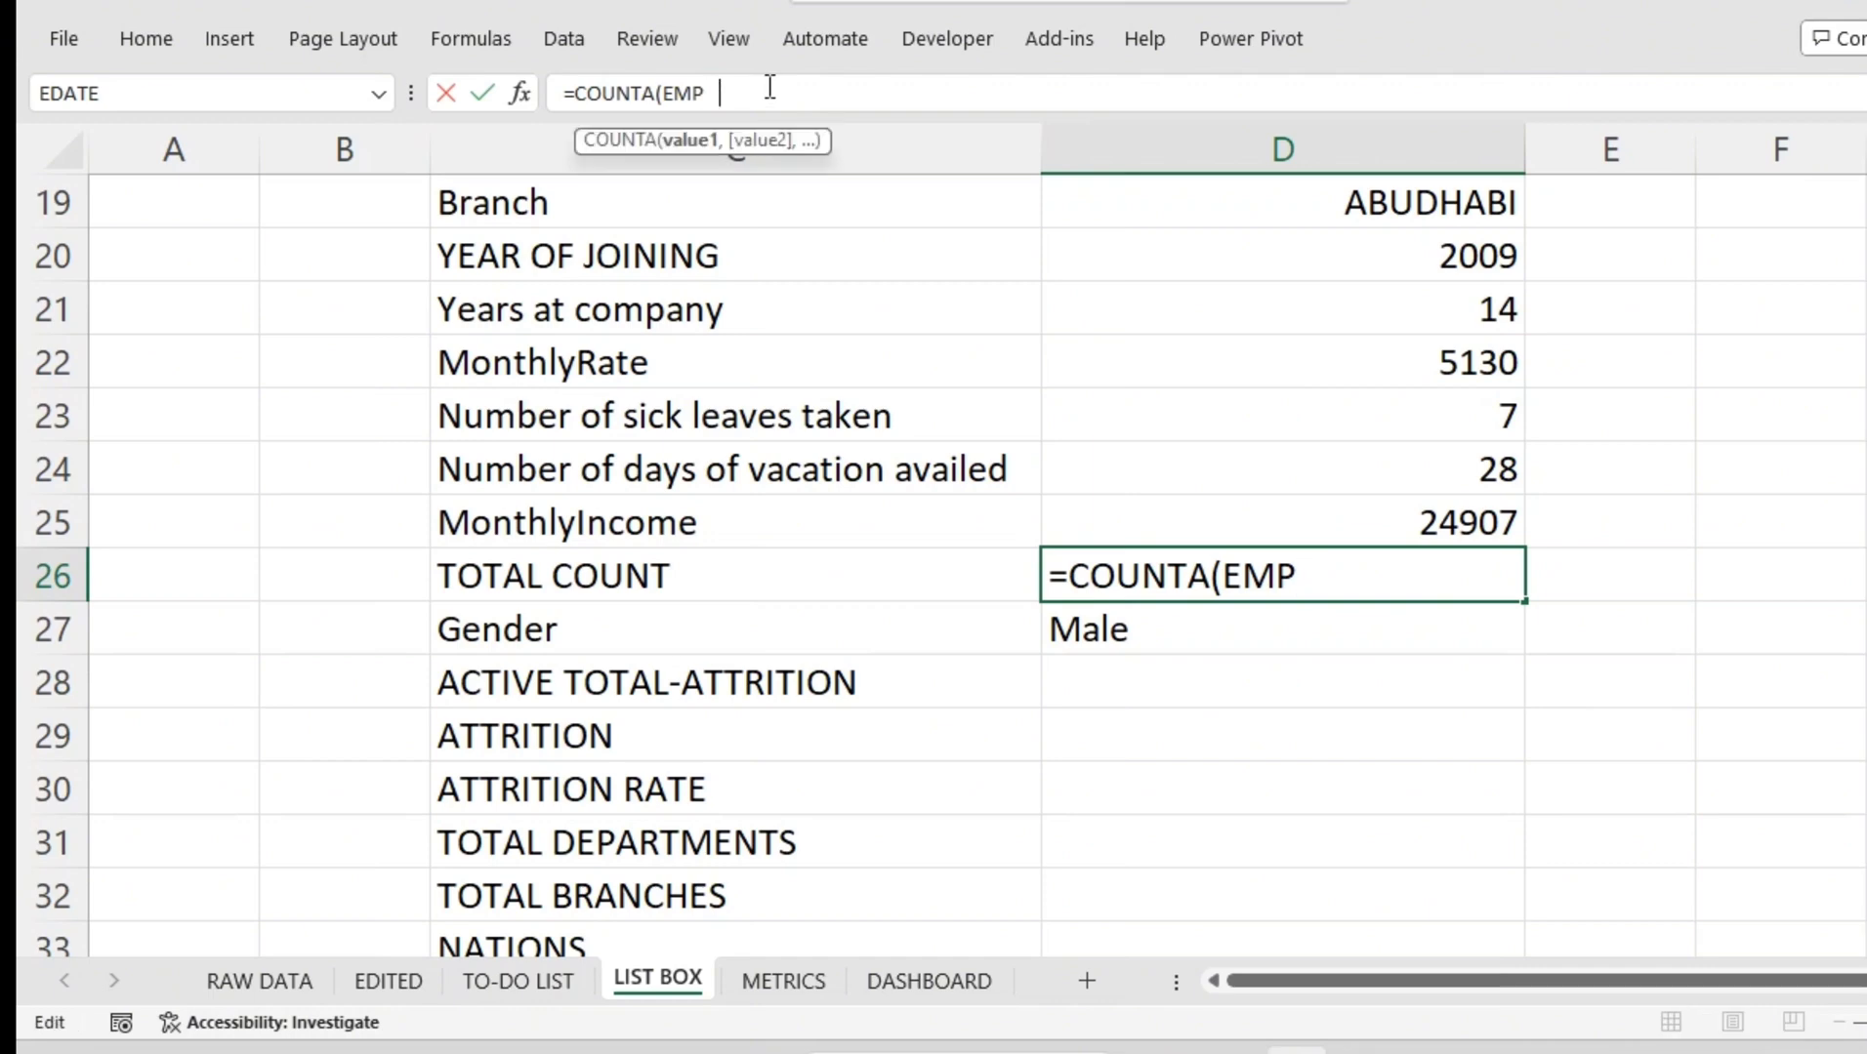
pyautogui.write('O')
pyautogui.press('Tab')
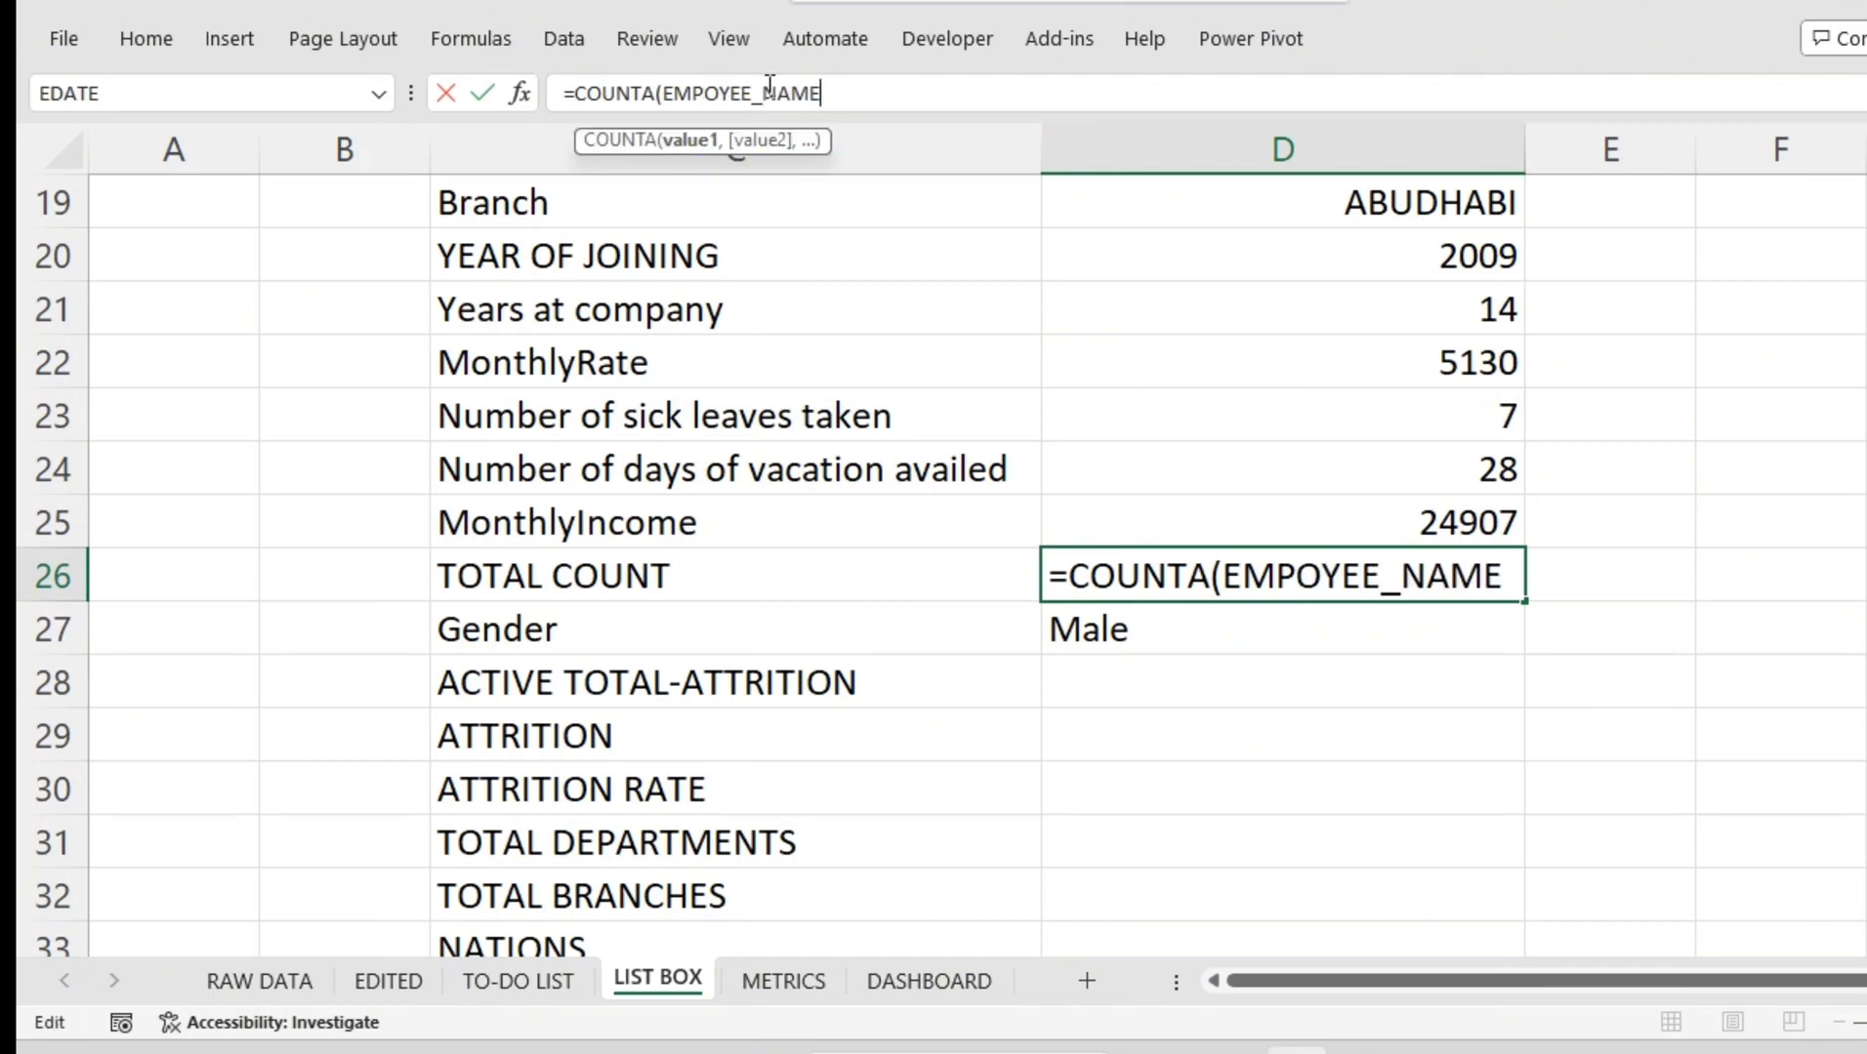
pyautogui.press('Return')
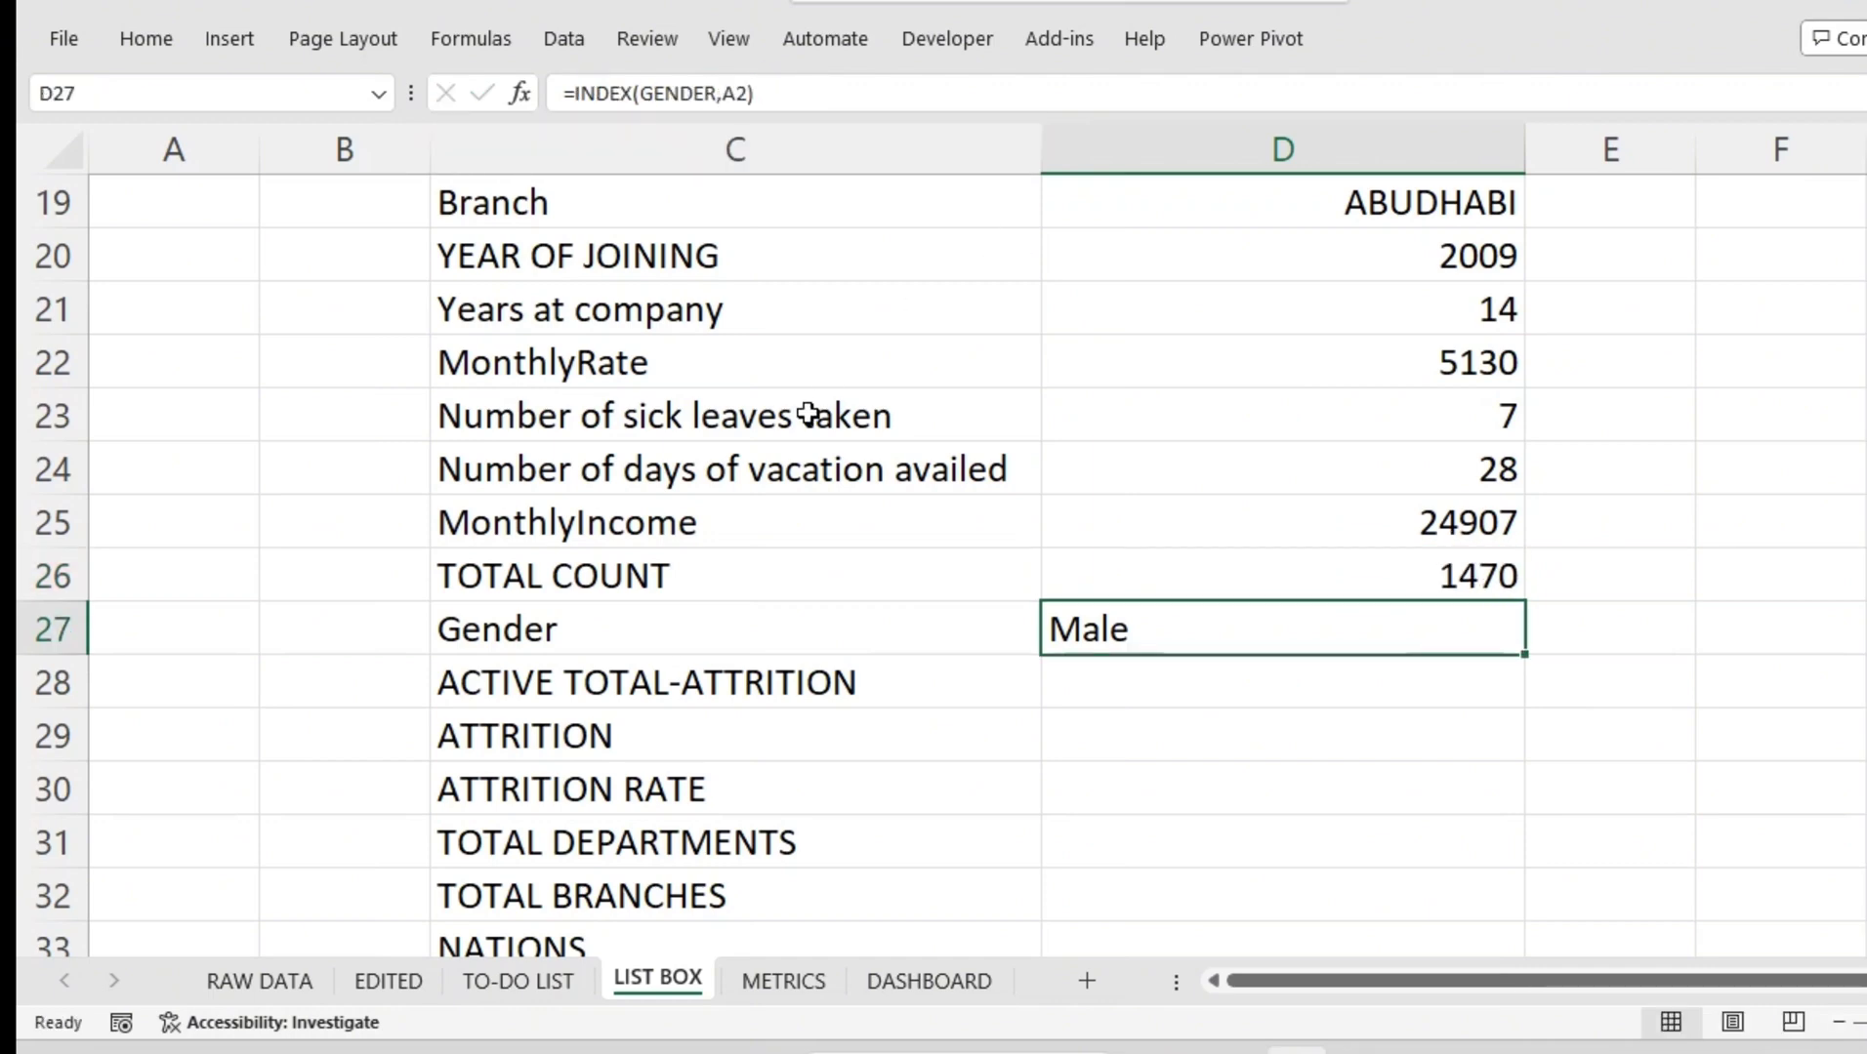
# Step: Review the column headings in row 1 of the EDITED sheet and return to the LIST BOX sheet
pyautogui.click(1209, 695)
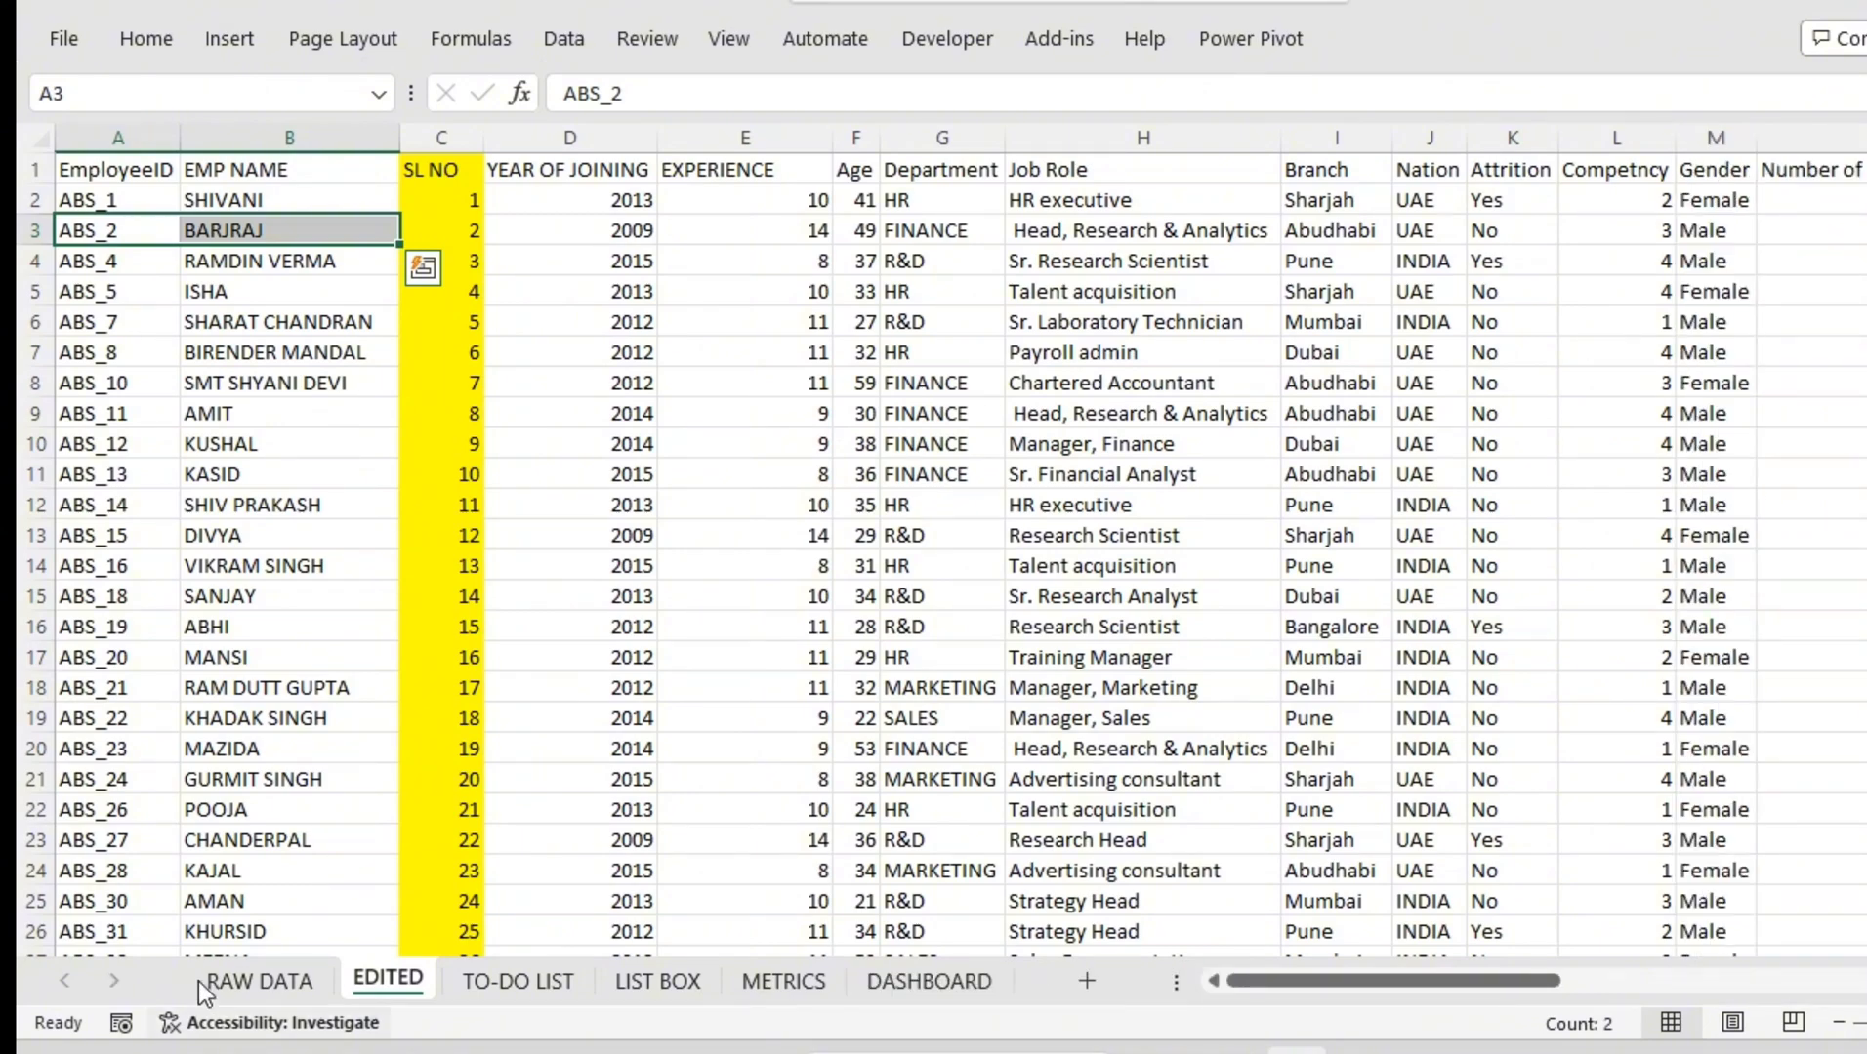
pyautogui.click(33, 169)
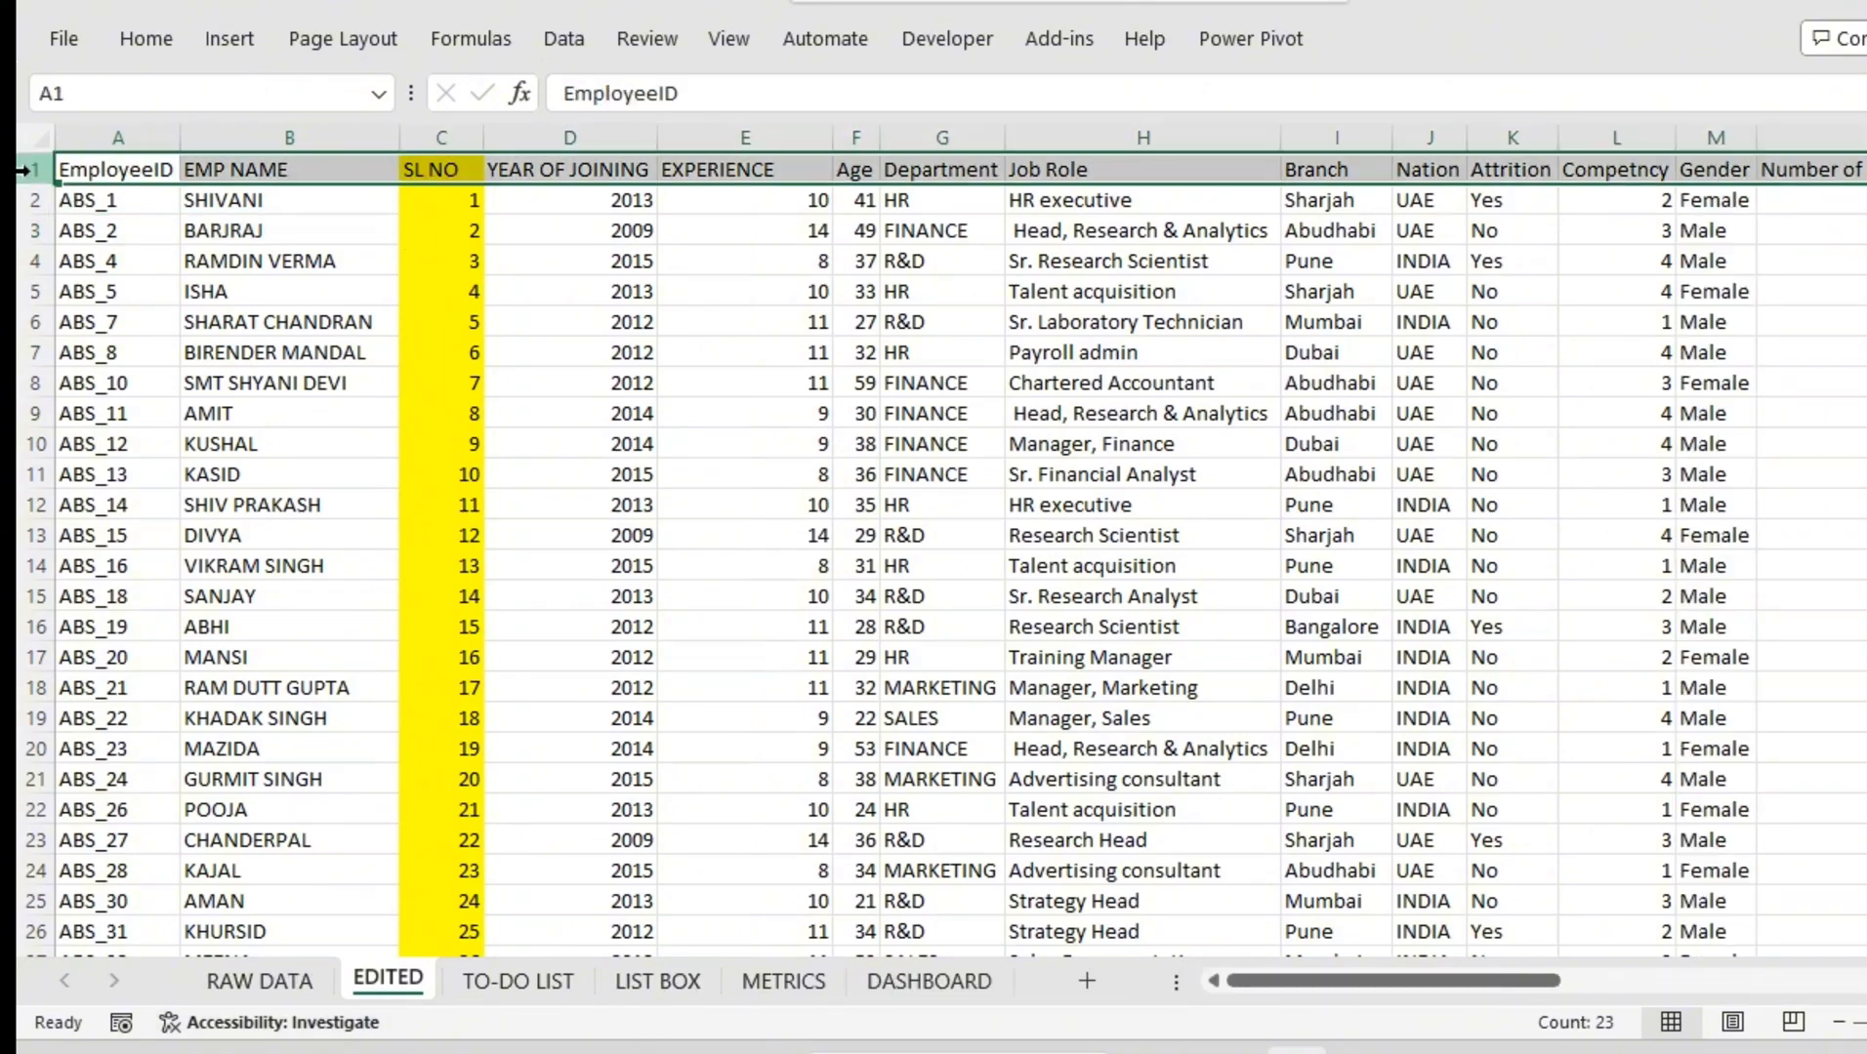
pyautogui.click(688, 984)
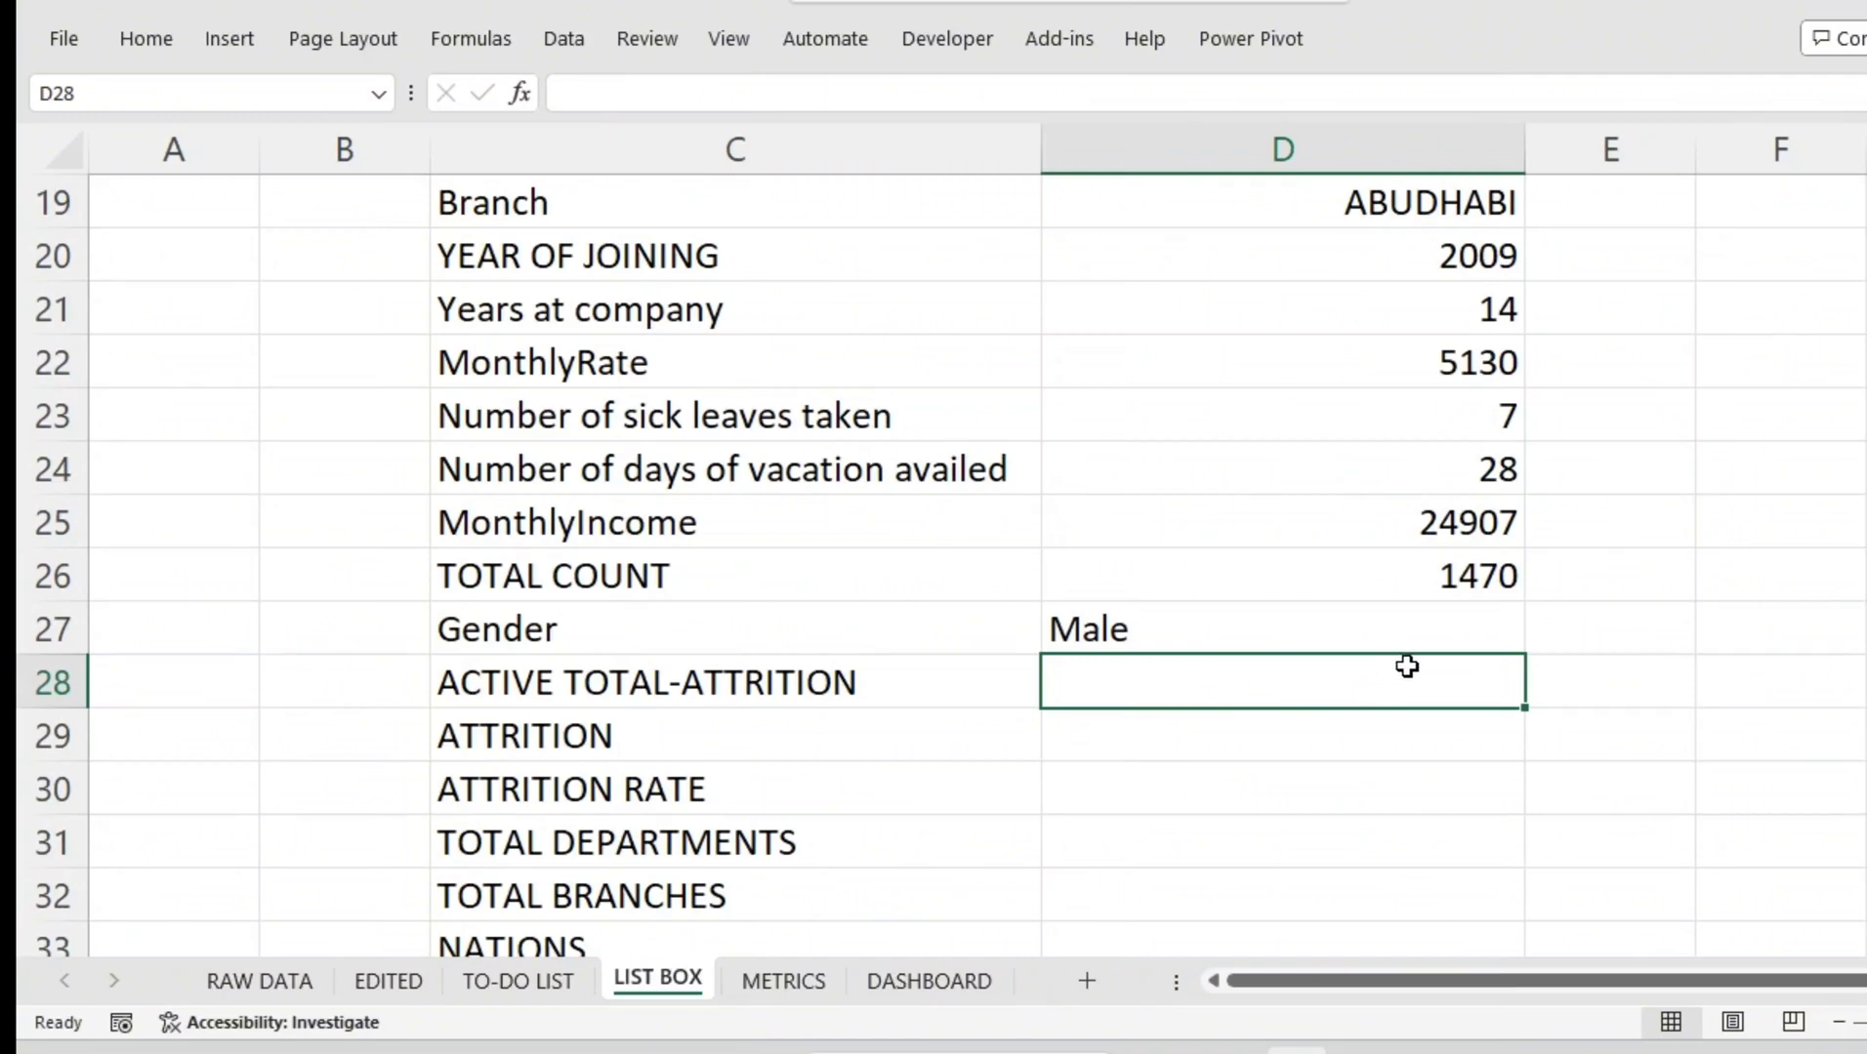
# Step: Put the TOTAL-ATTRITION part of the C28 label in parentheses so it reads ACTIVE (TOTAL-ATTRITION)
pyautogui.click(666, 687)
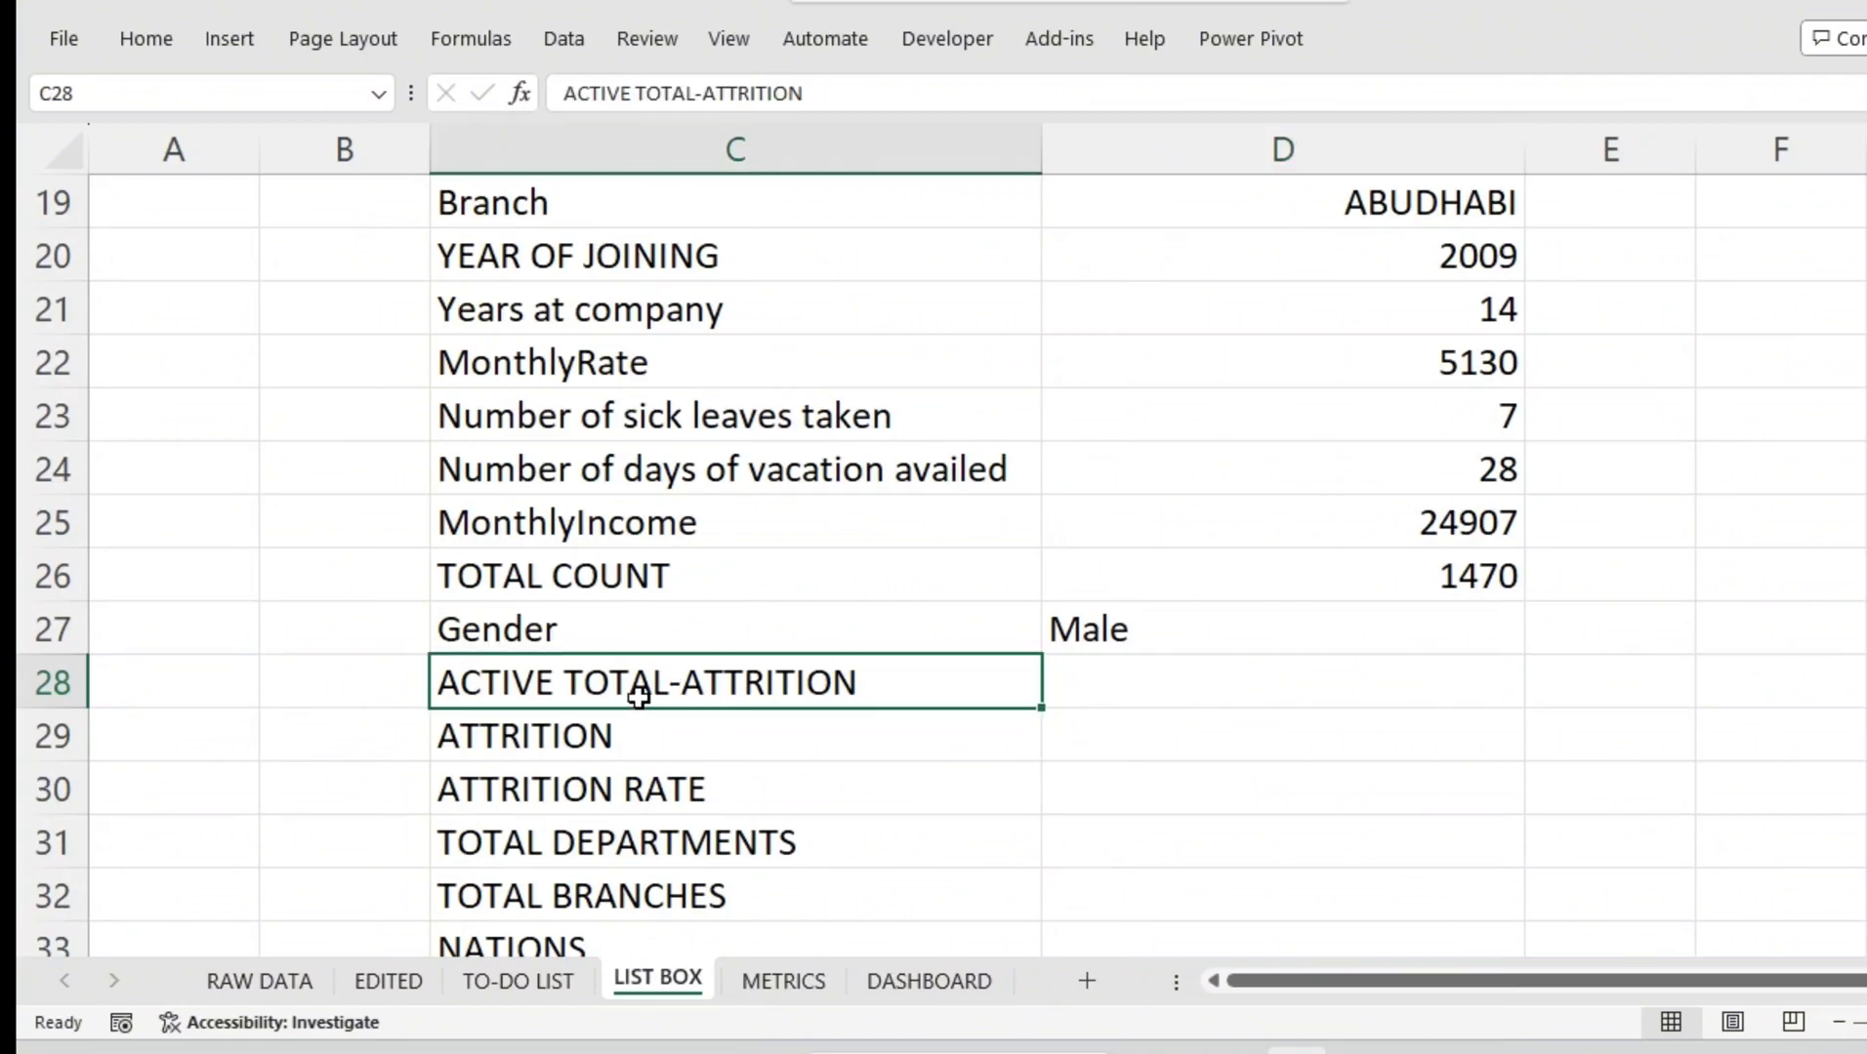
pyautogui.click(644, 734)
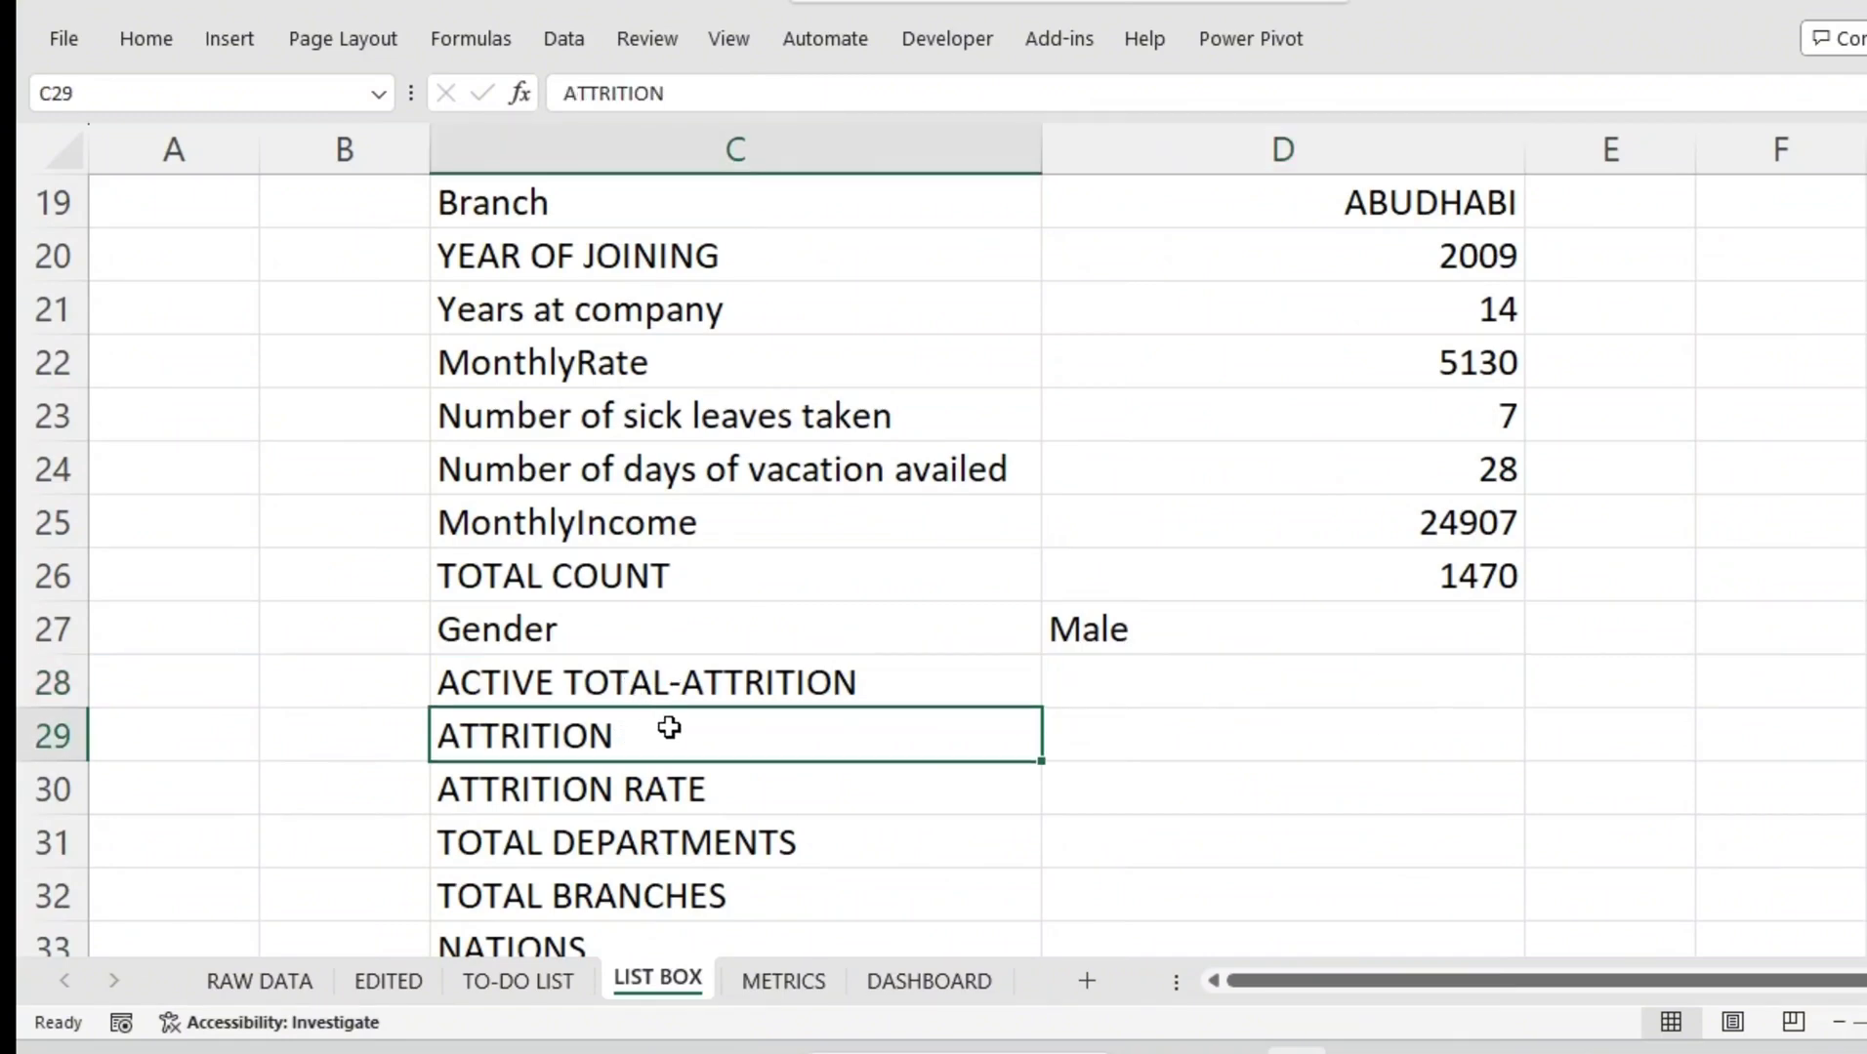
pyautogui.click(674, 695)
pyautogui.doubleClick(606, 681)
pyautogui.click(576, 682)
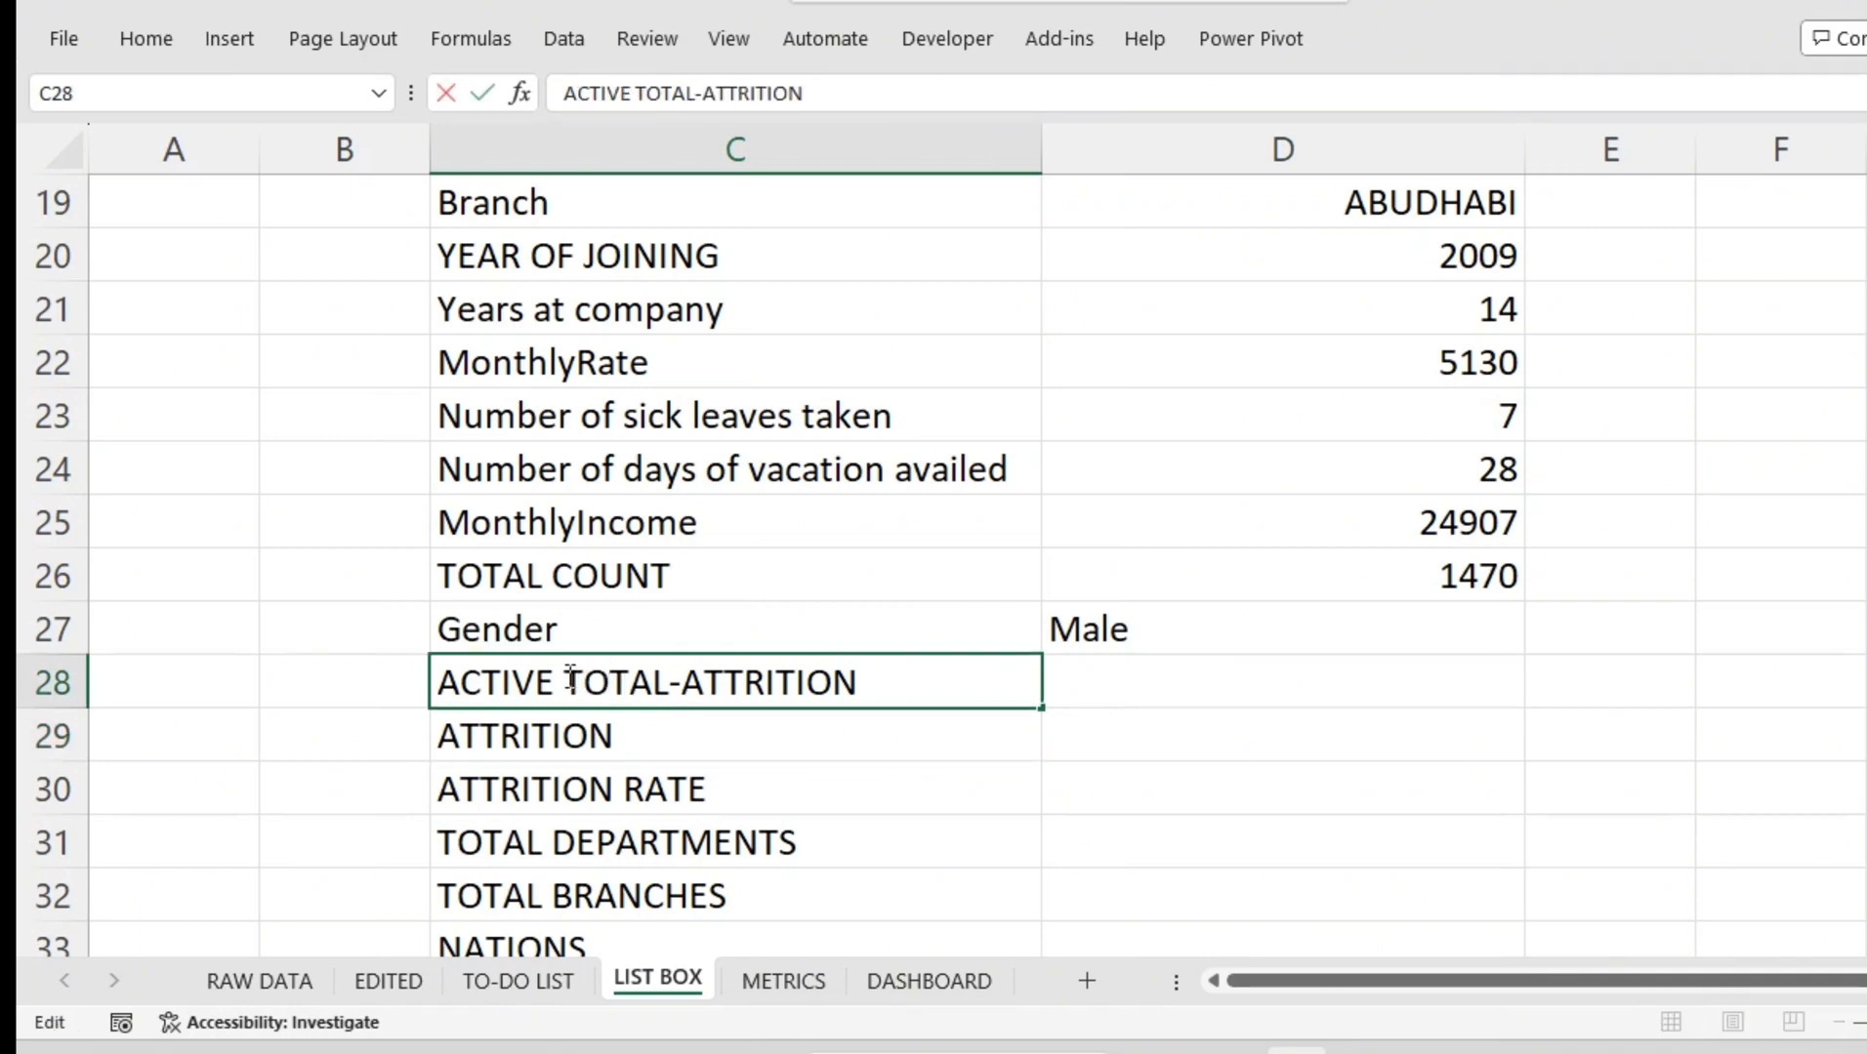
pyautogui.write('(')
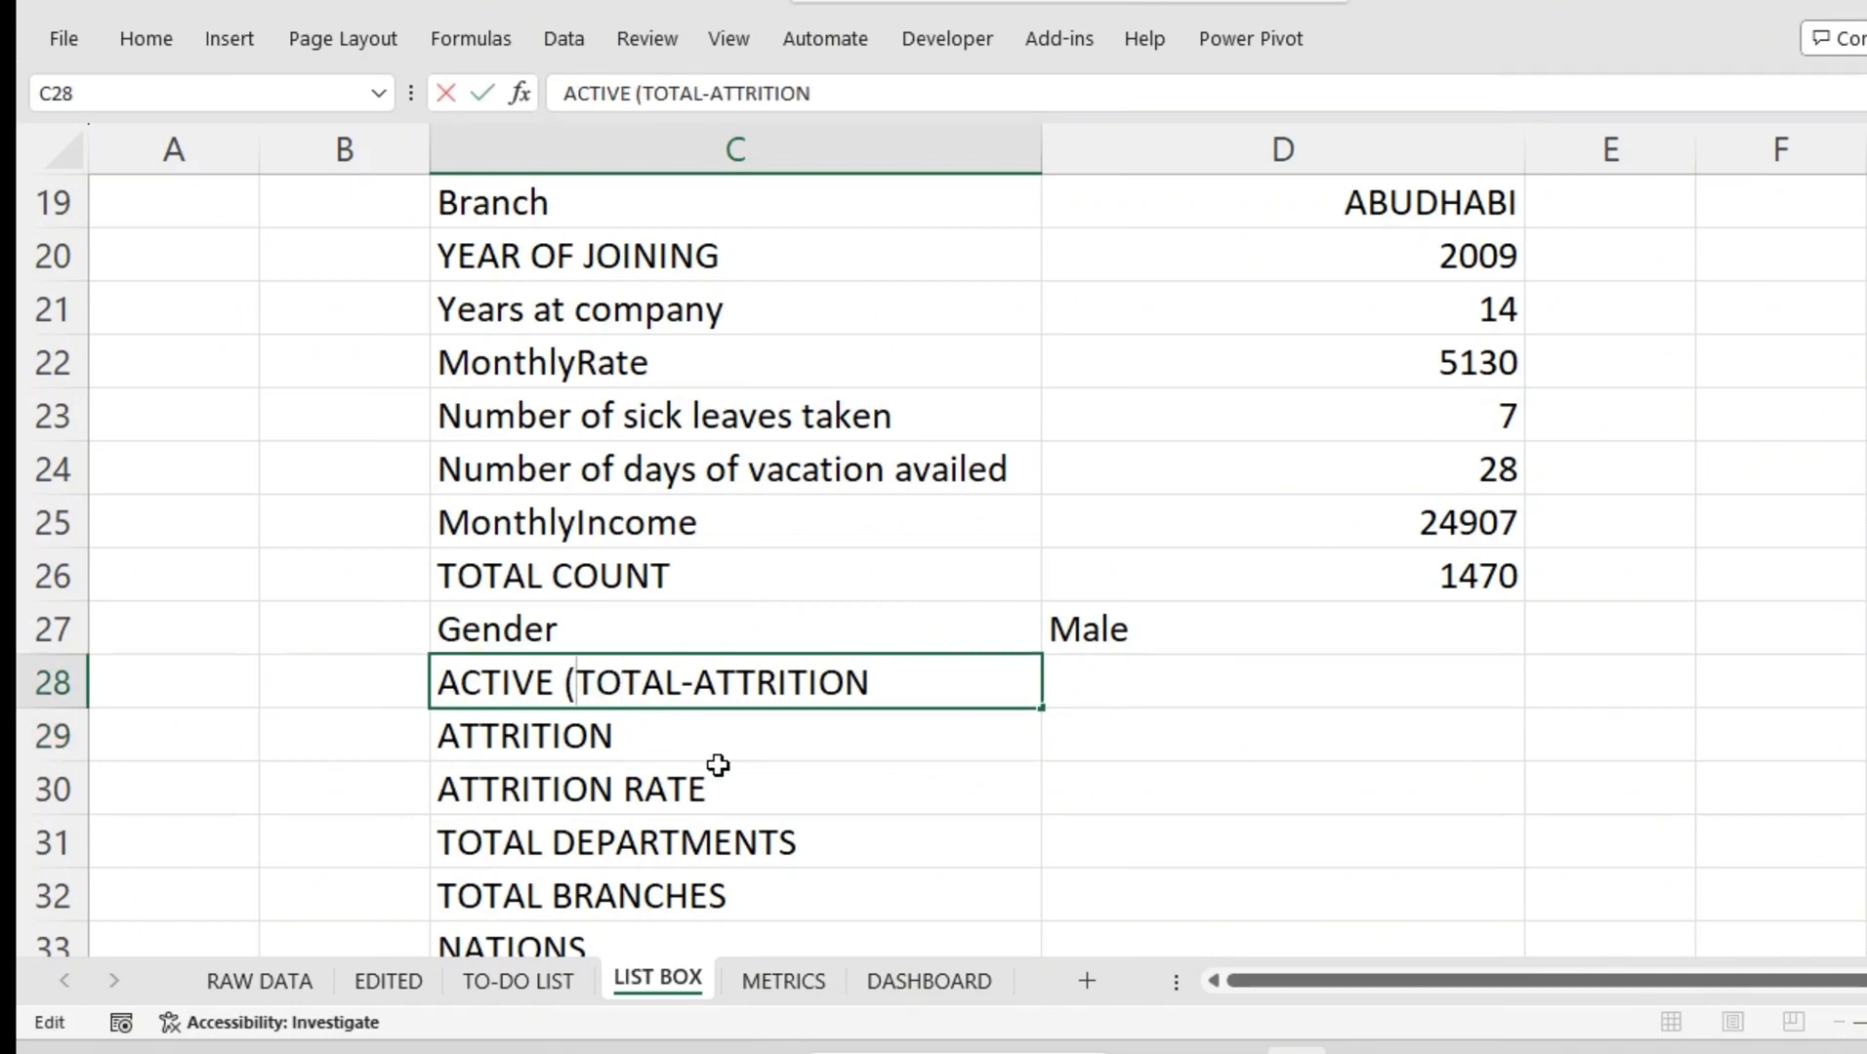
pyautogui.click(918, 678)
pyautogui.write(')')
pyautogui.press('Return')
# Step: Examine the Yes and No entries in the Attrition column of the EDITED sheet
pyautogui.click(1180, 729)
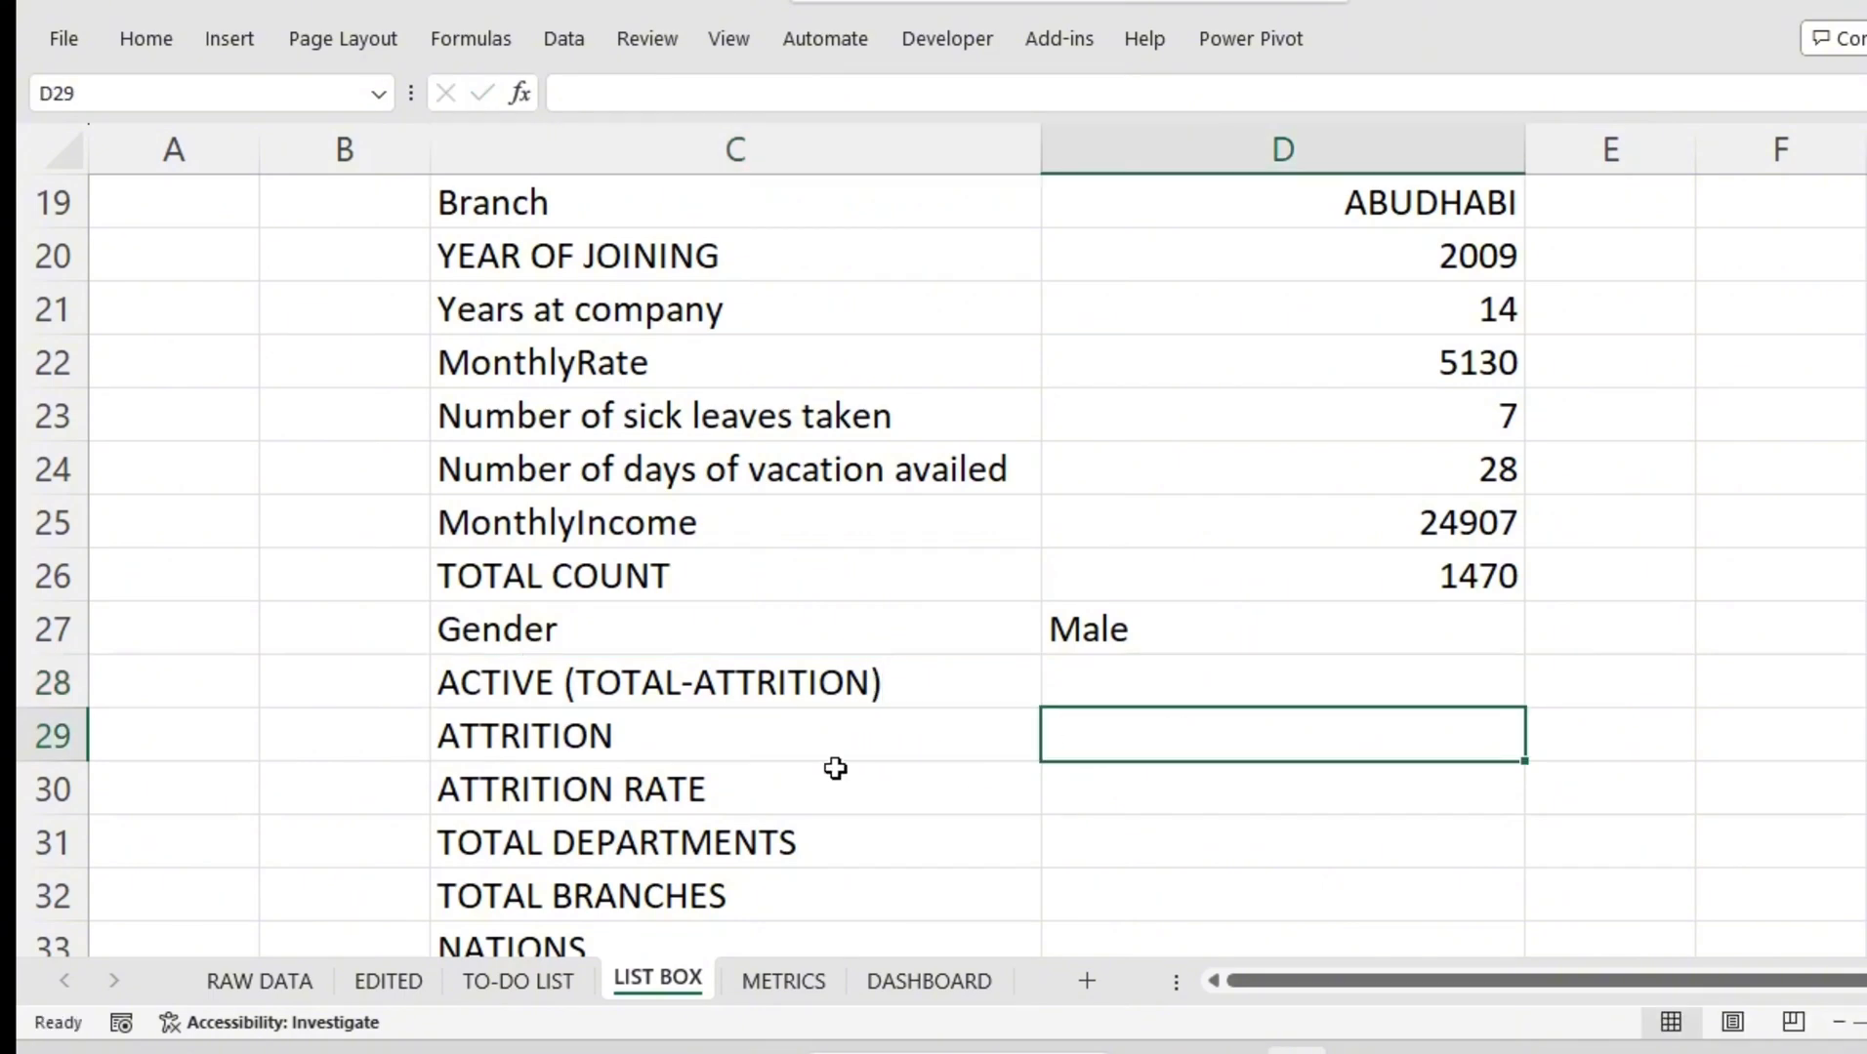
pyautogui.click(369, 980)
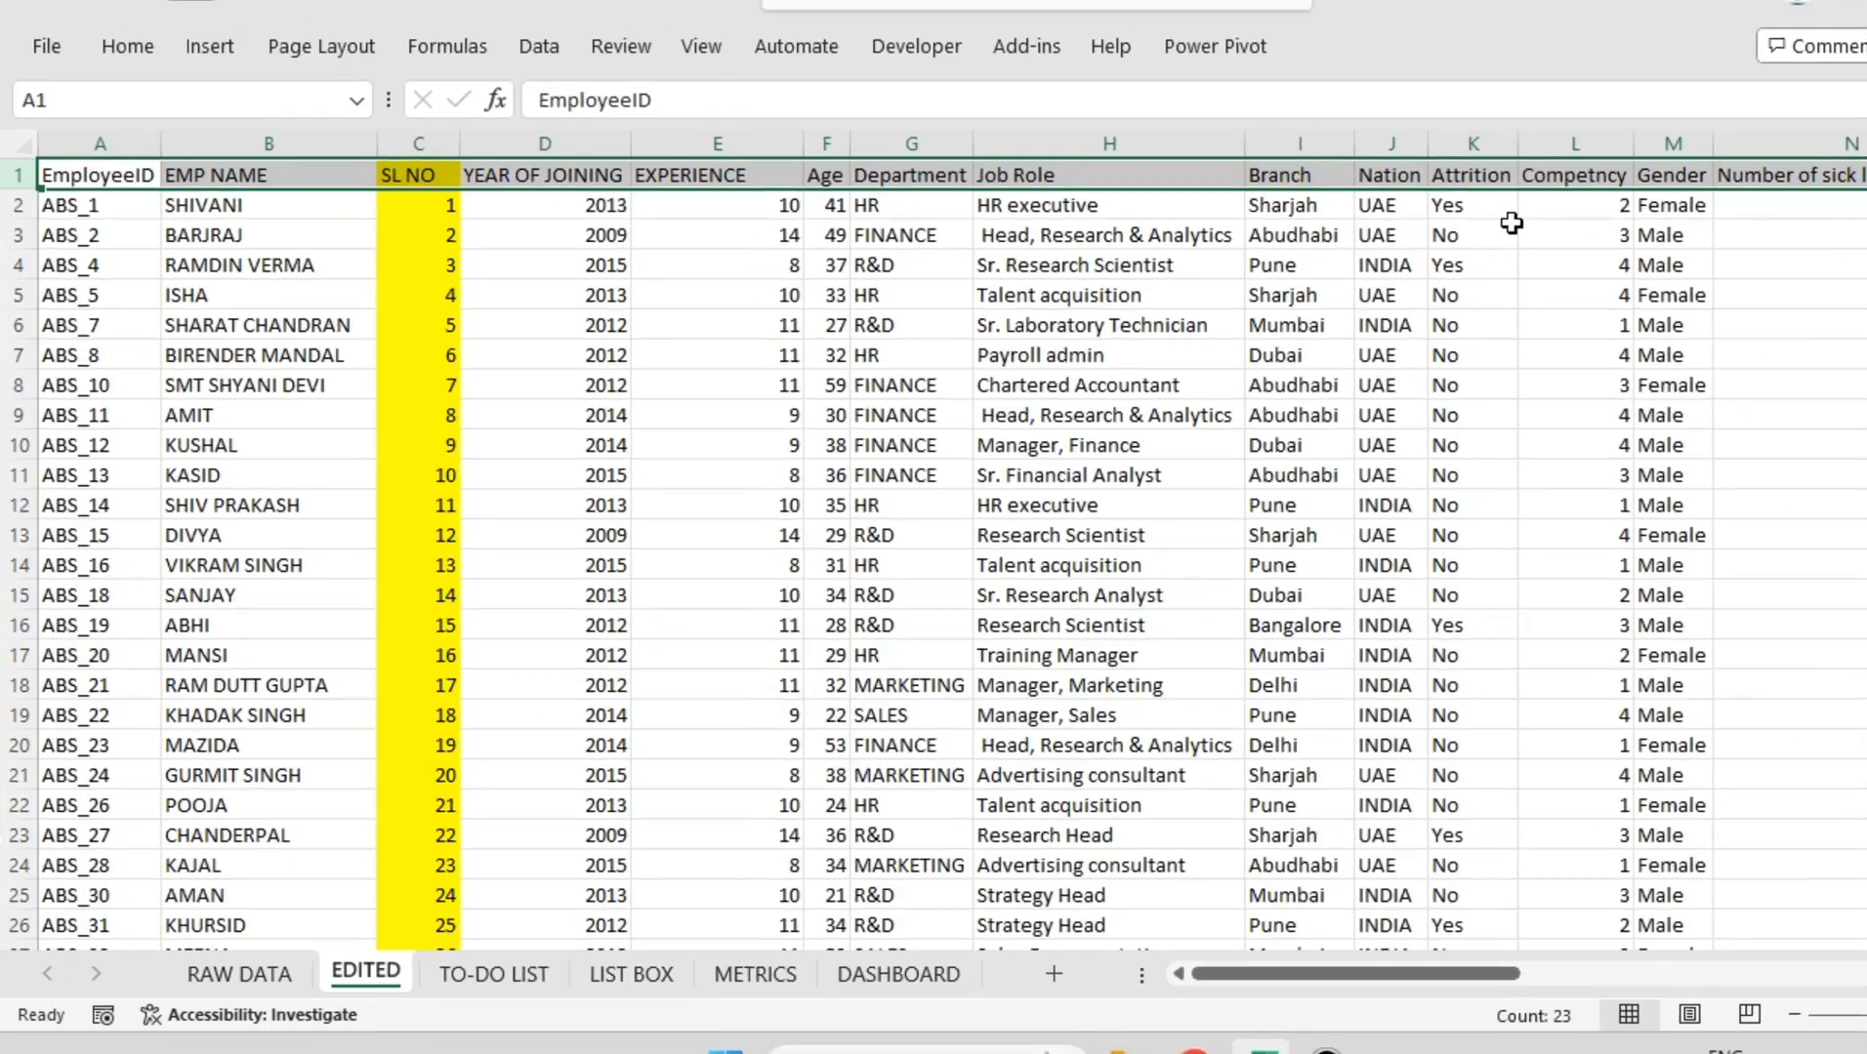
pyautogui.click(1527, 200)
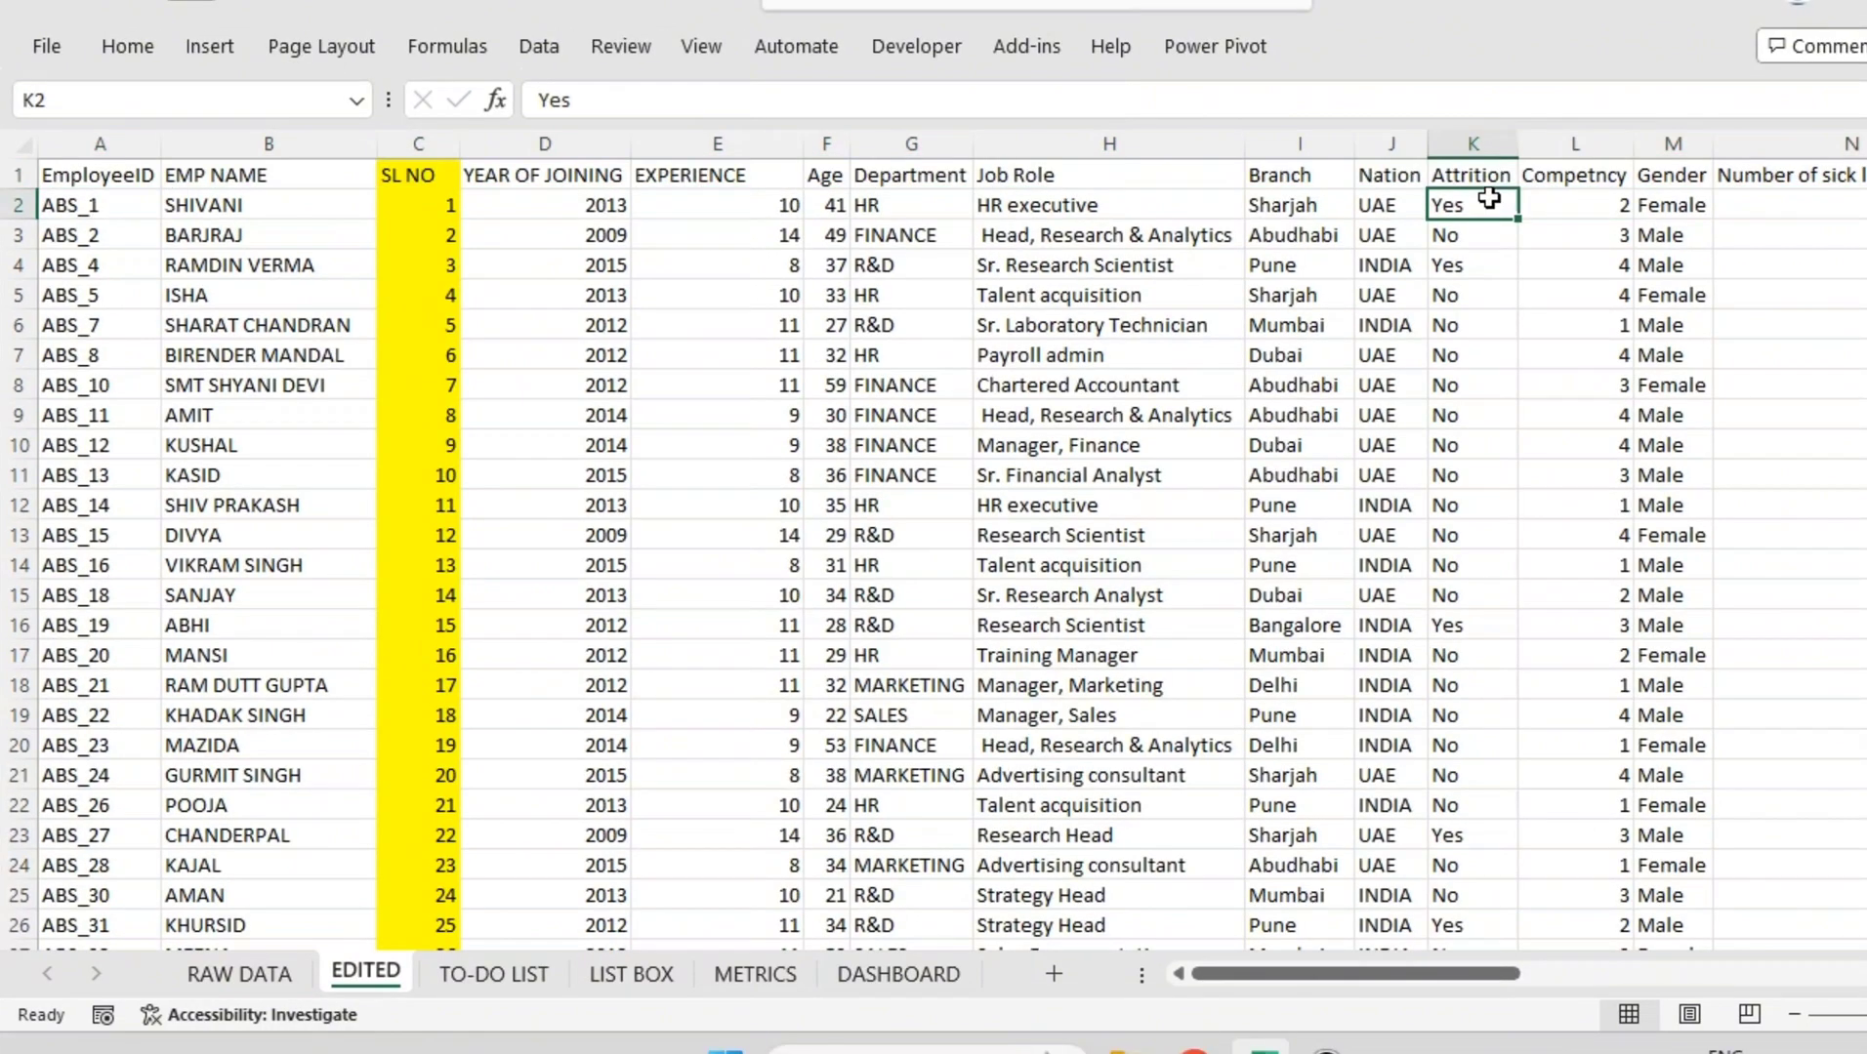
pyautogui.click(1491, 258)
pyautogui.press('Up')
pyautogui.press('Up')
pyautogui.click(1476, 293)
pyautogui.click(1448, 385)
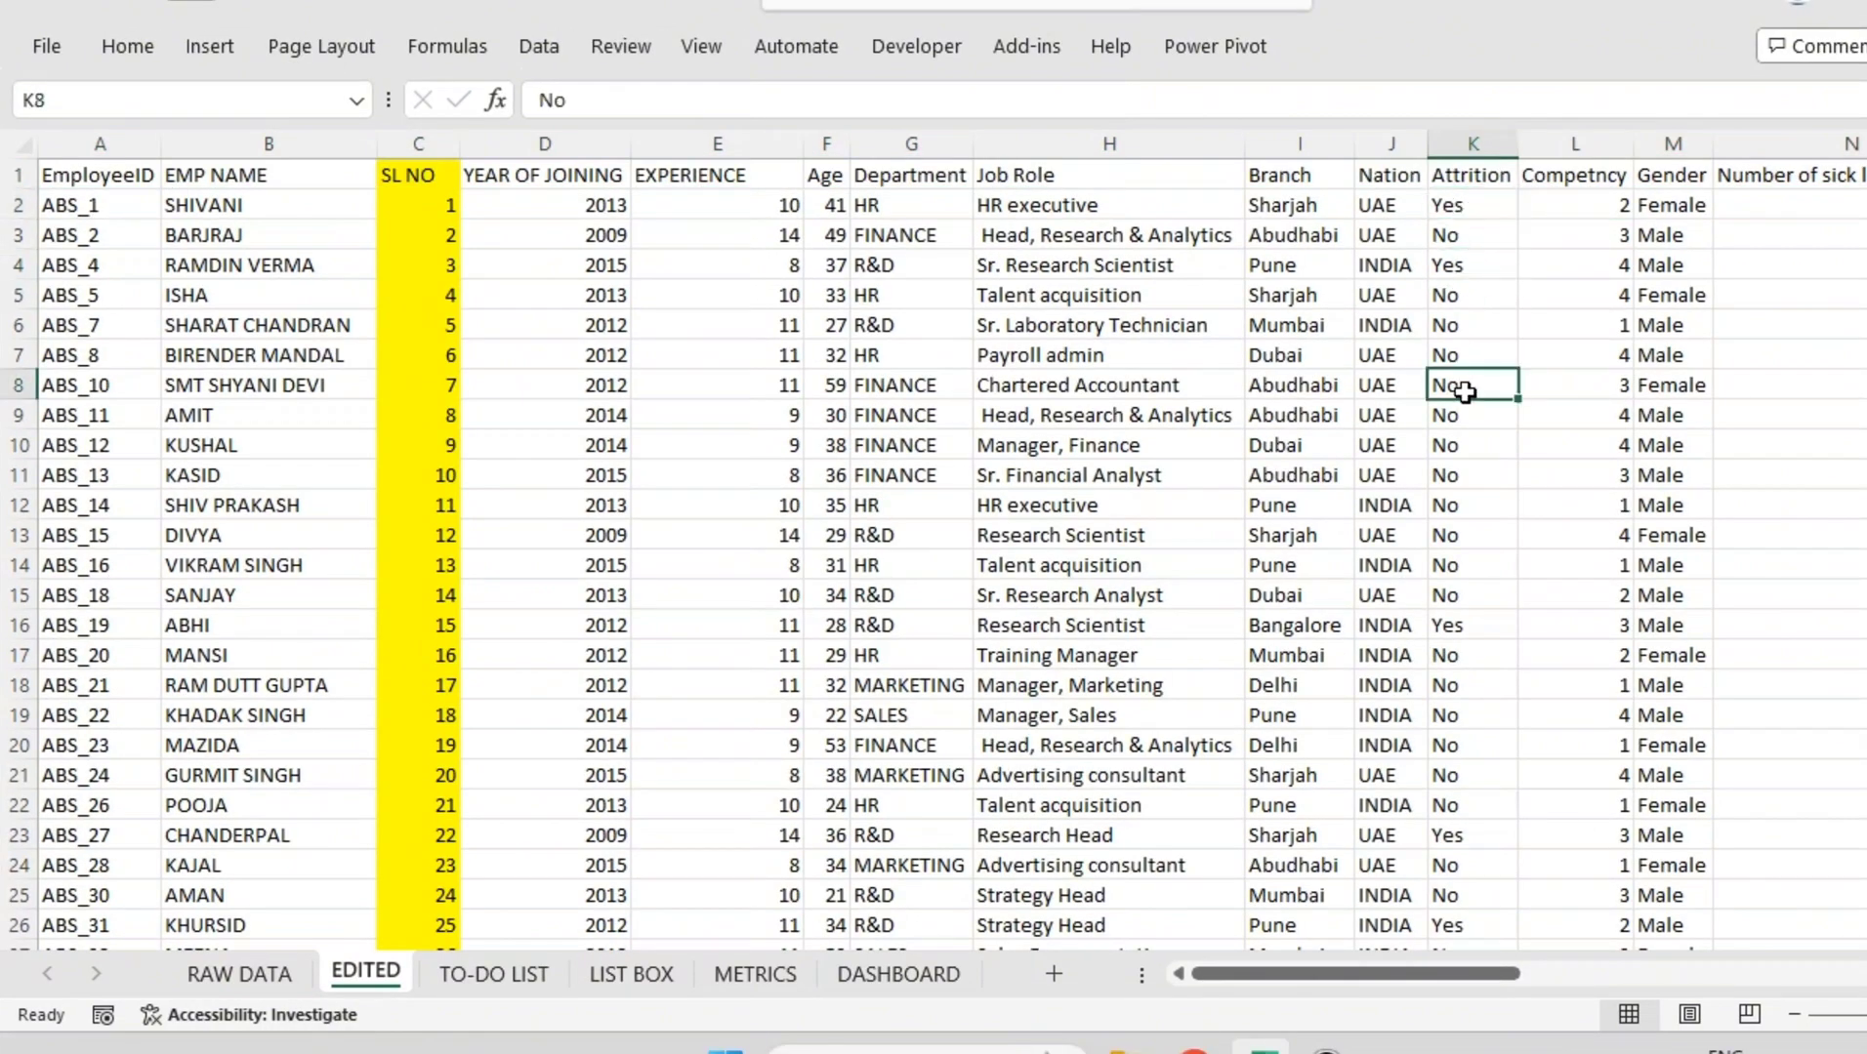
pyautogui.click(1474, 412)
pyautogui.click(1463, 518)
pyautogui.click(1462, 239)
pyautogui.click(1465, 202)
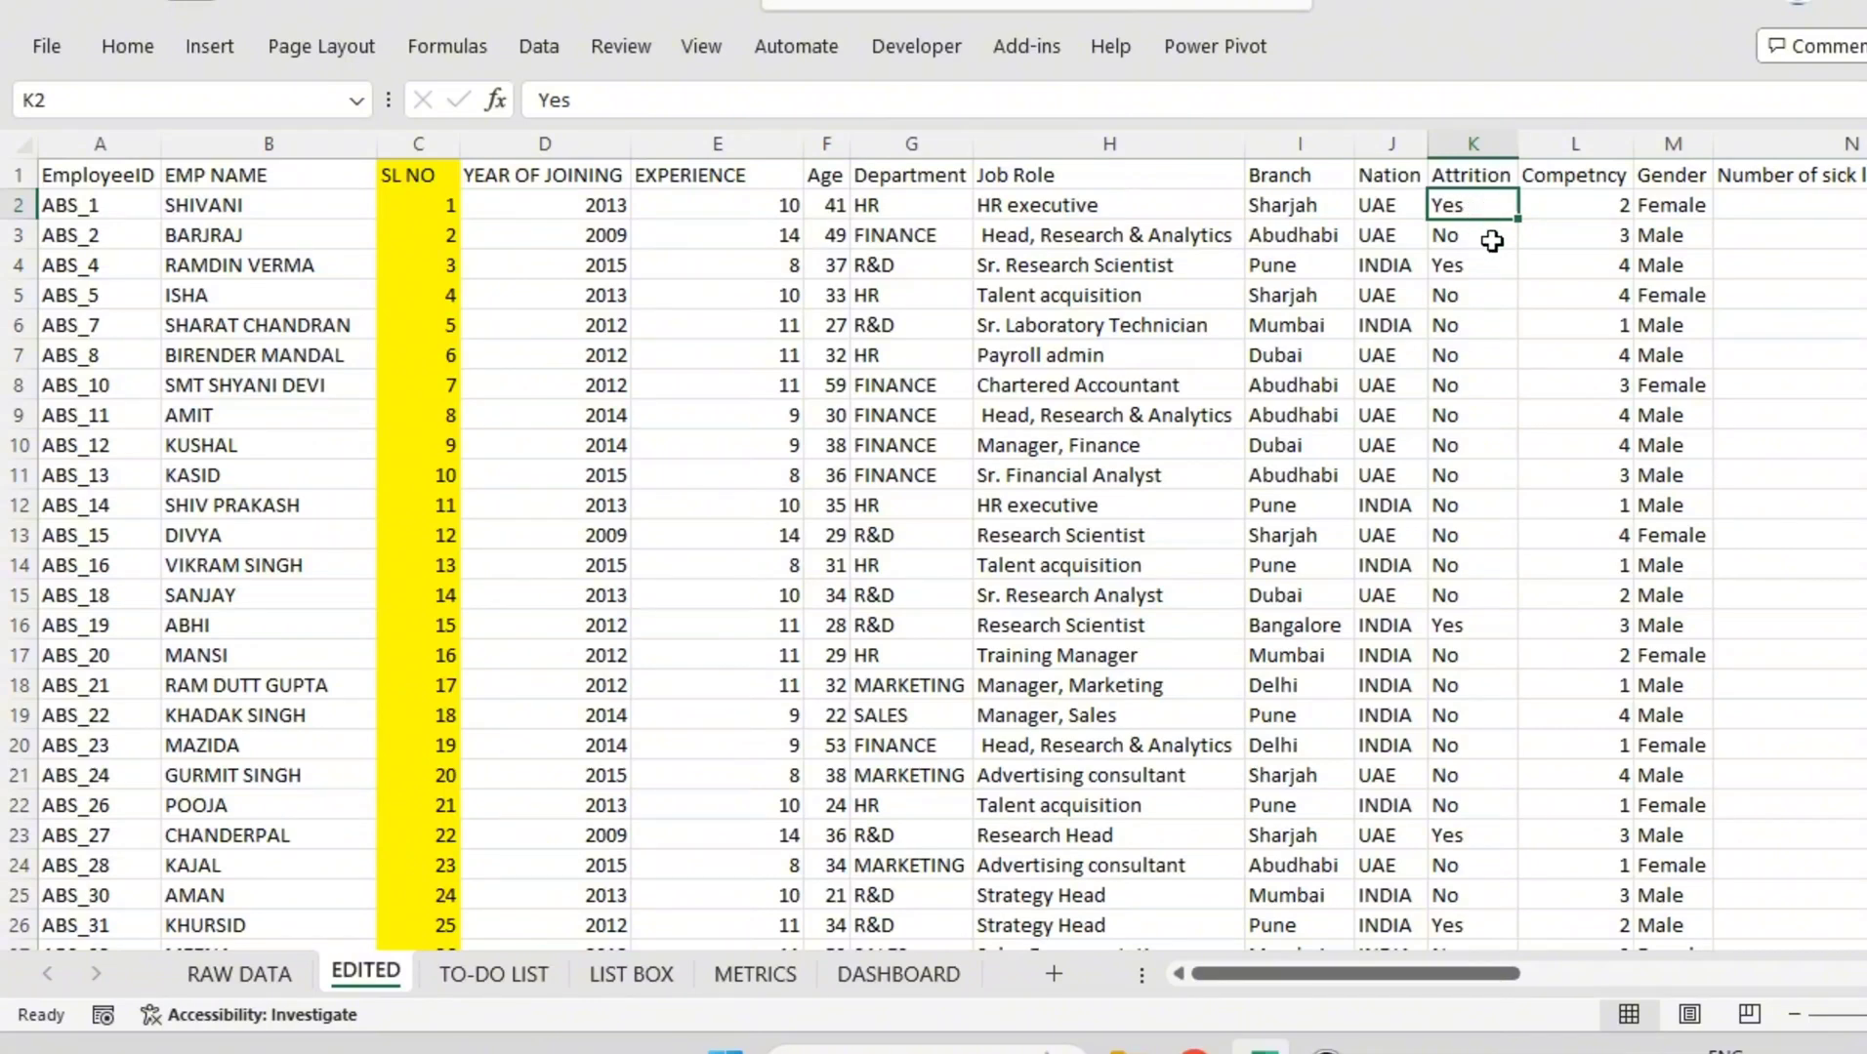
pyautogui.click(1493, 240)
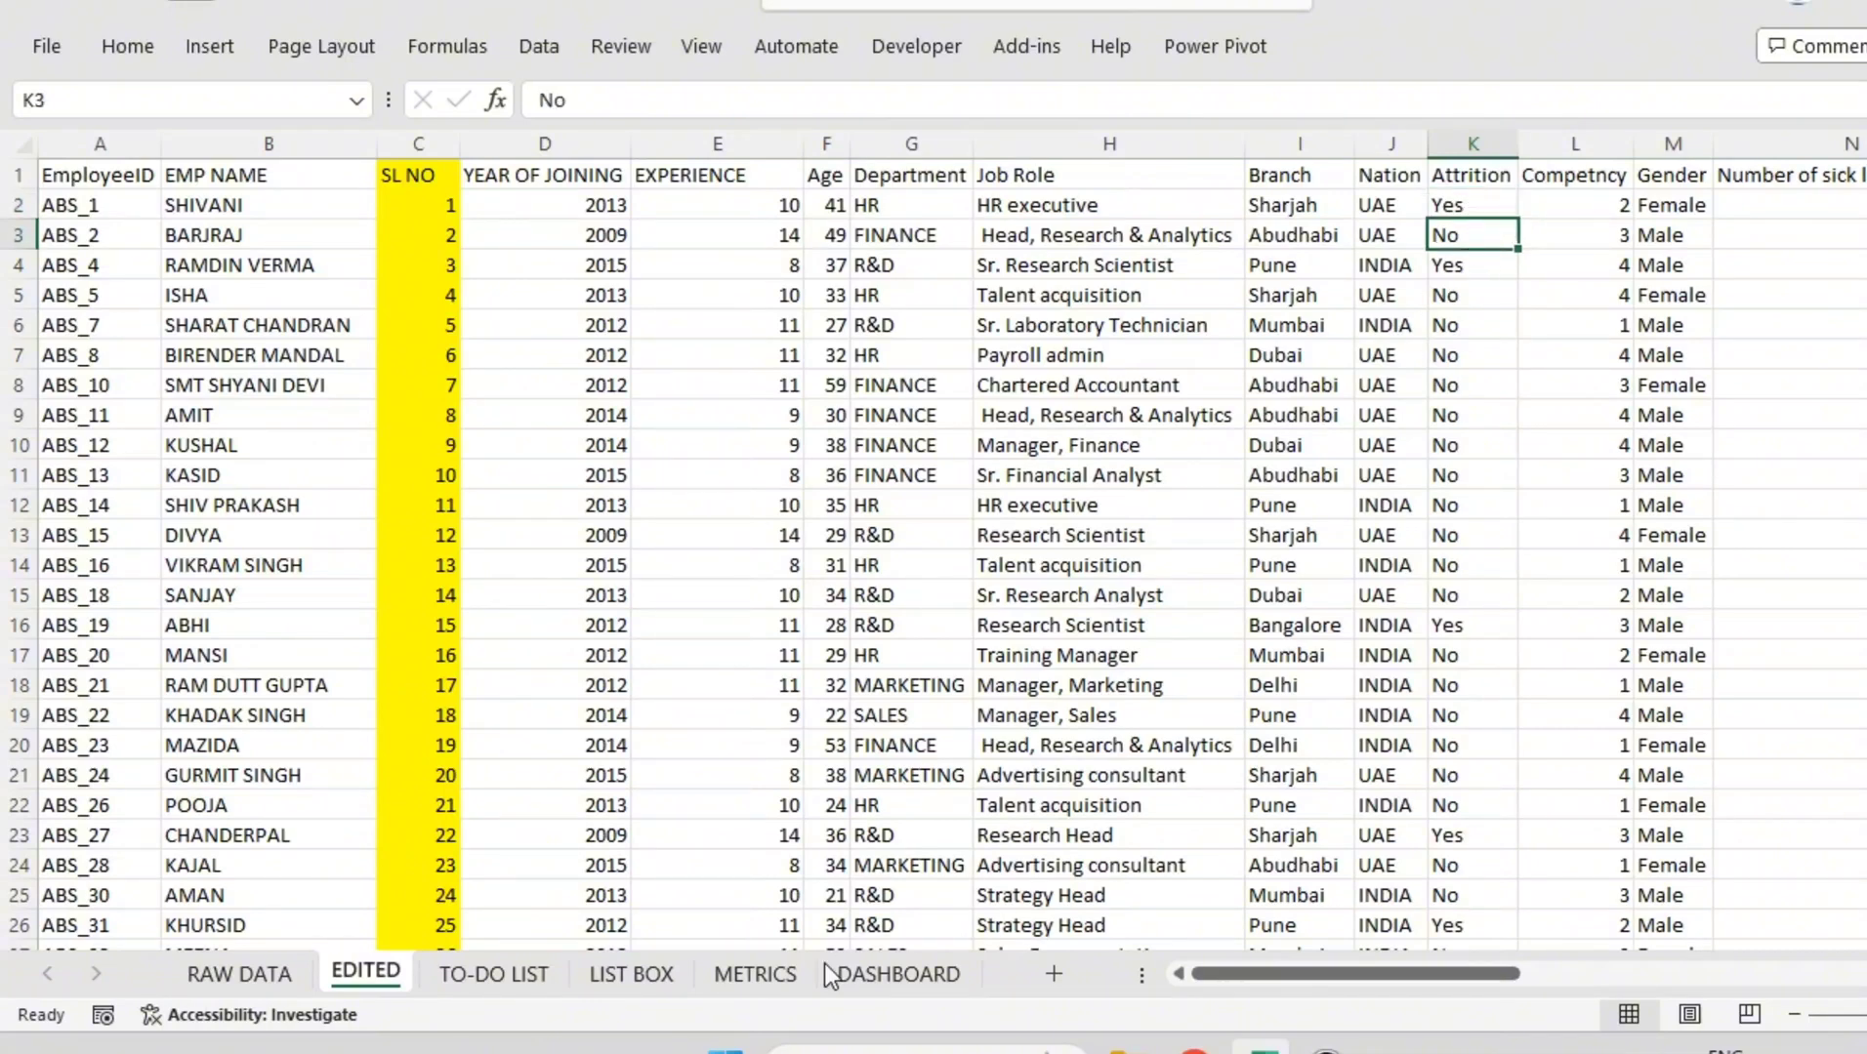
# Step: On the LIST BOX sheet, enter YES in D29 for ATTRITION
pyautogui.click(650, 960)
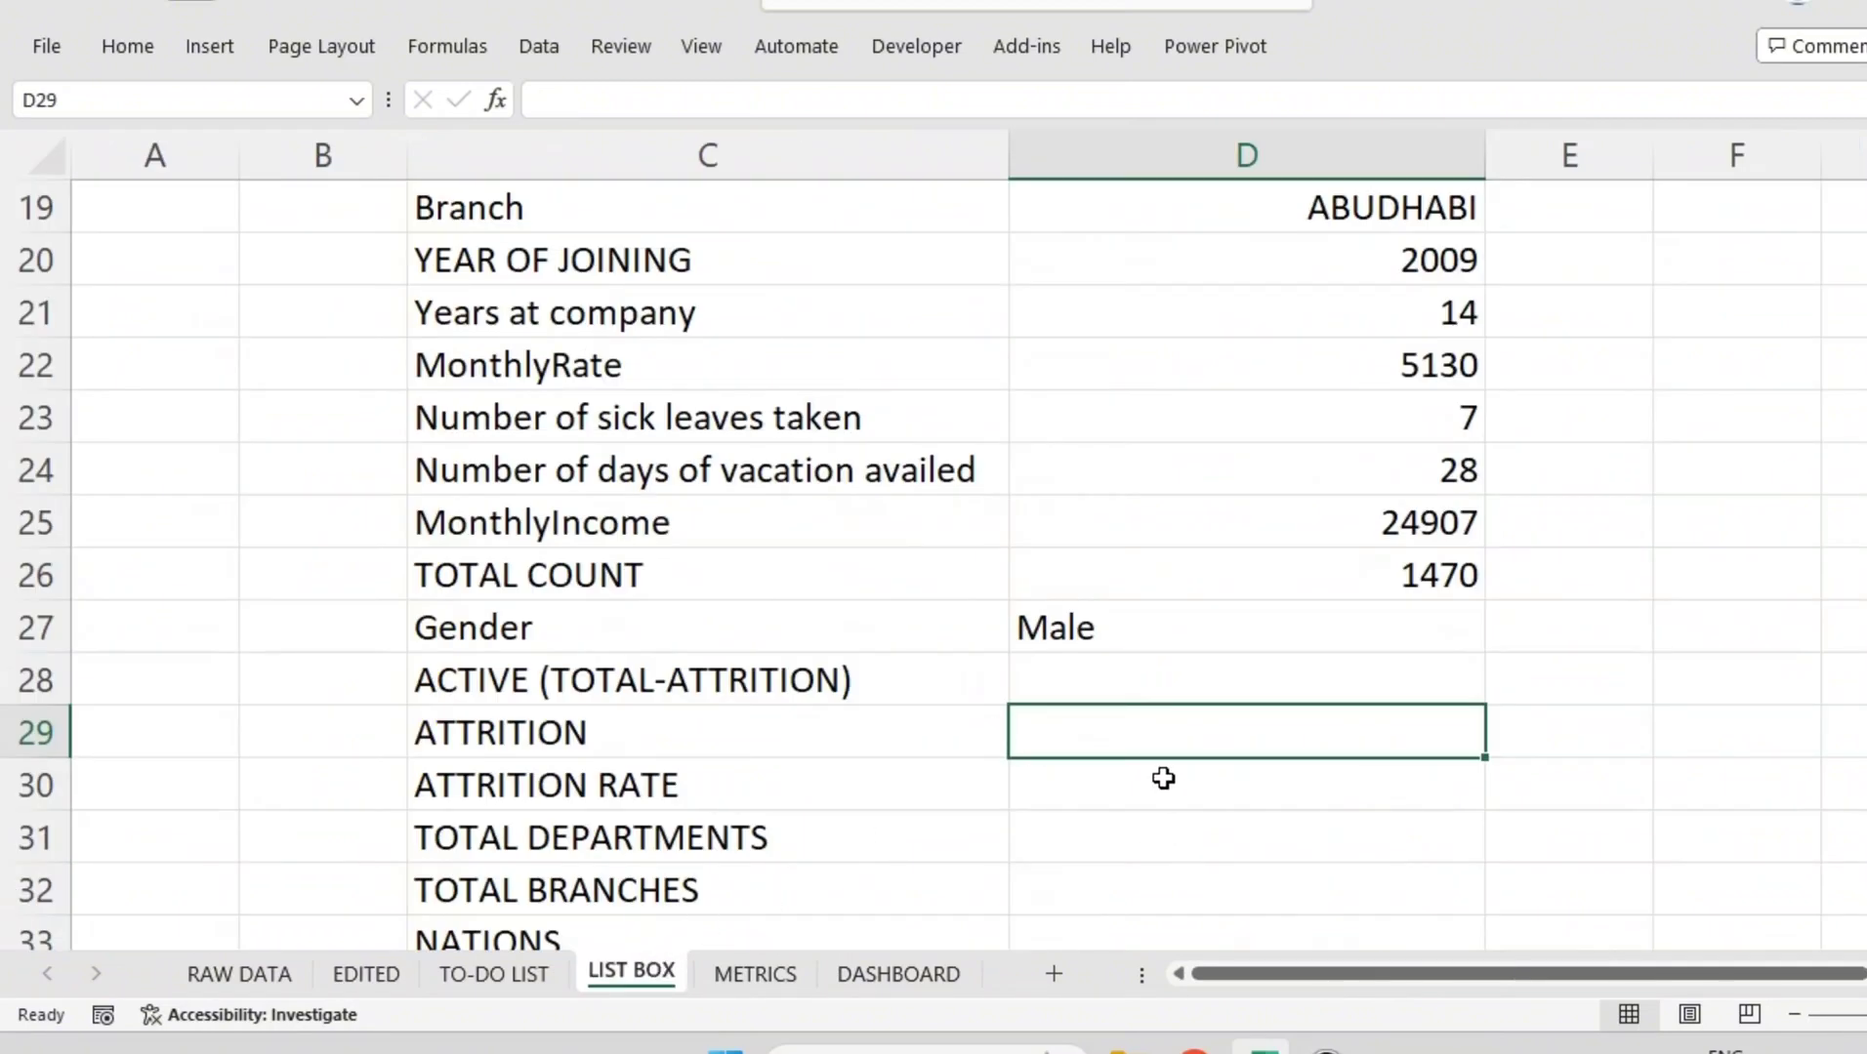
pyautogui.write('YES')
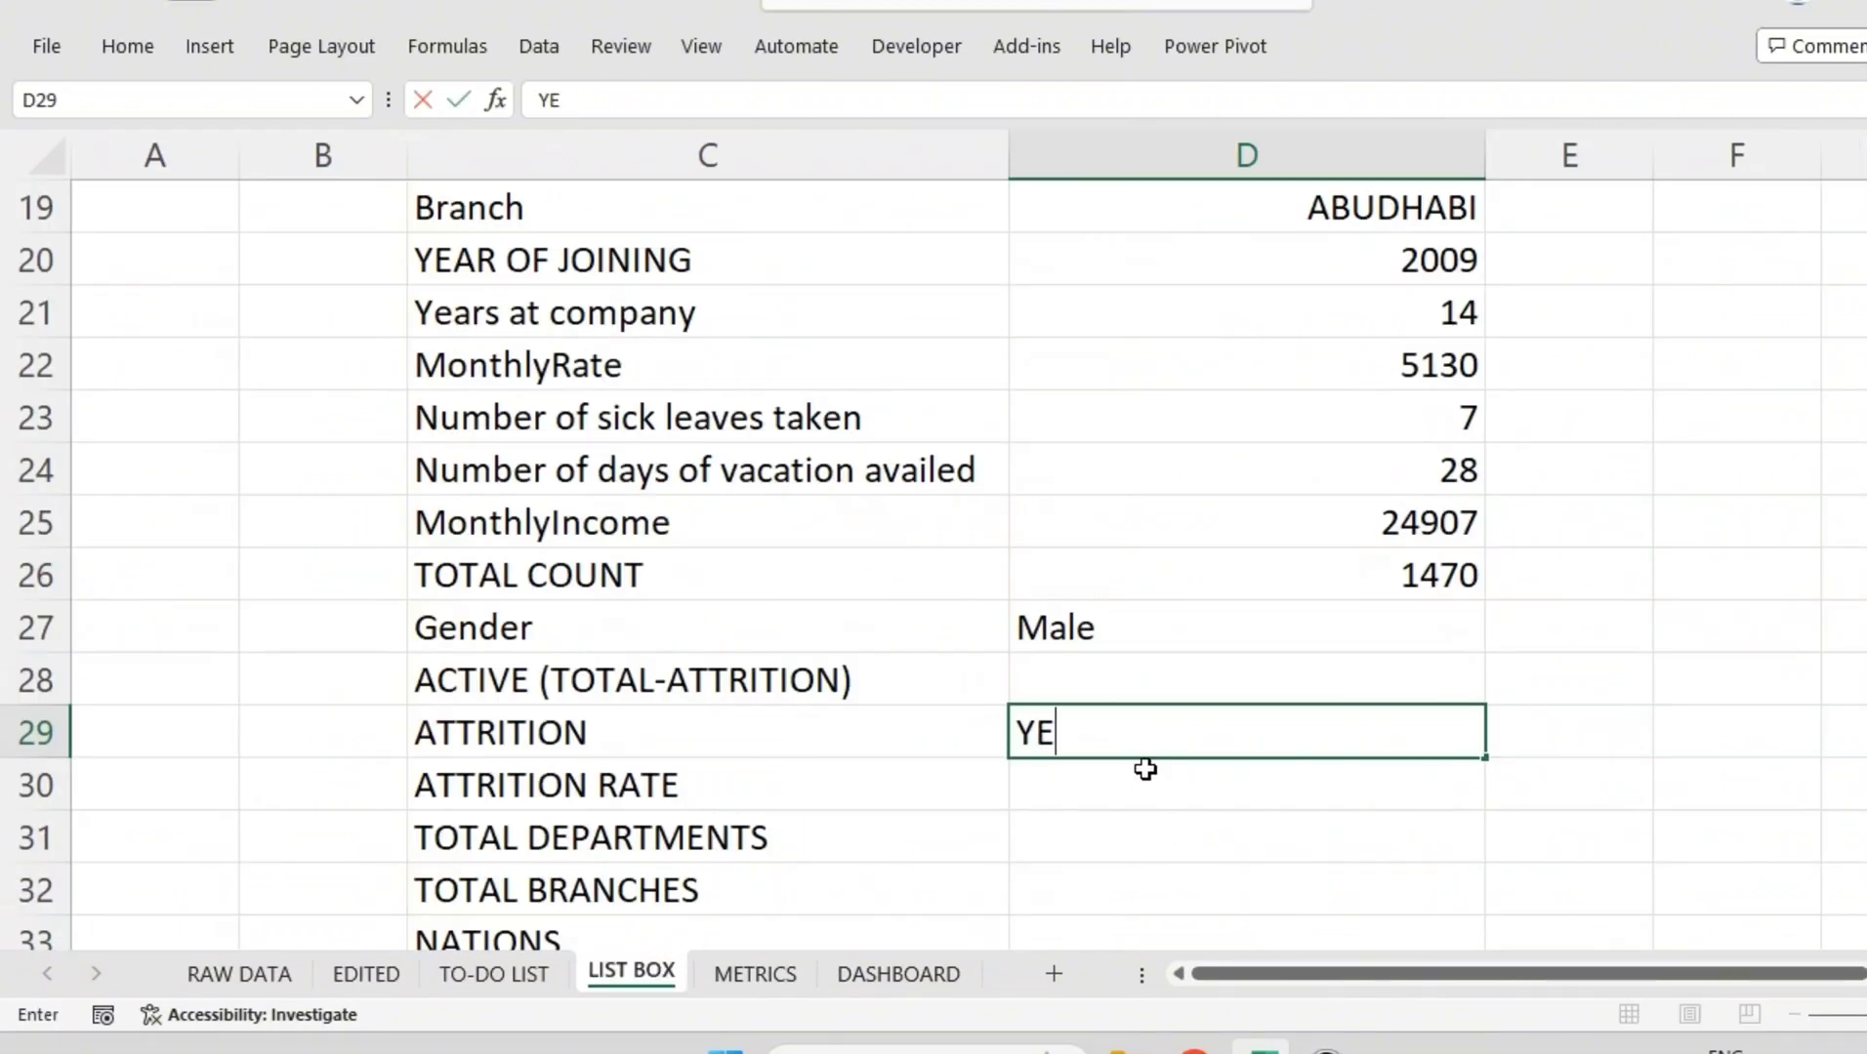
pyautogui.press('Tab')
pyautogui.press('Tab')
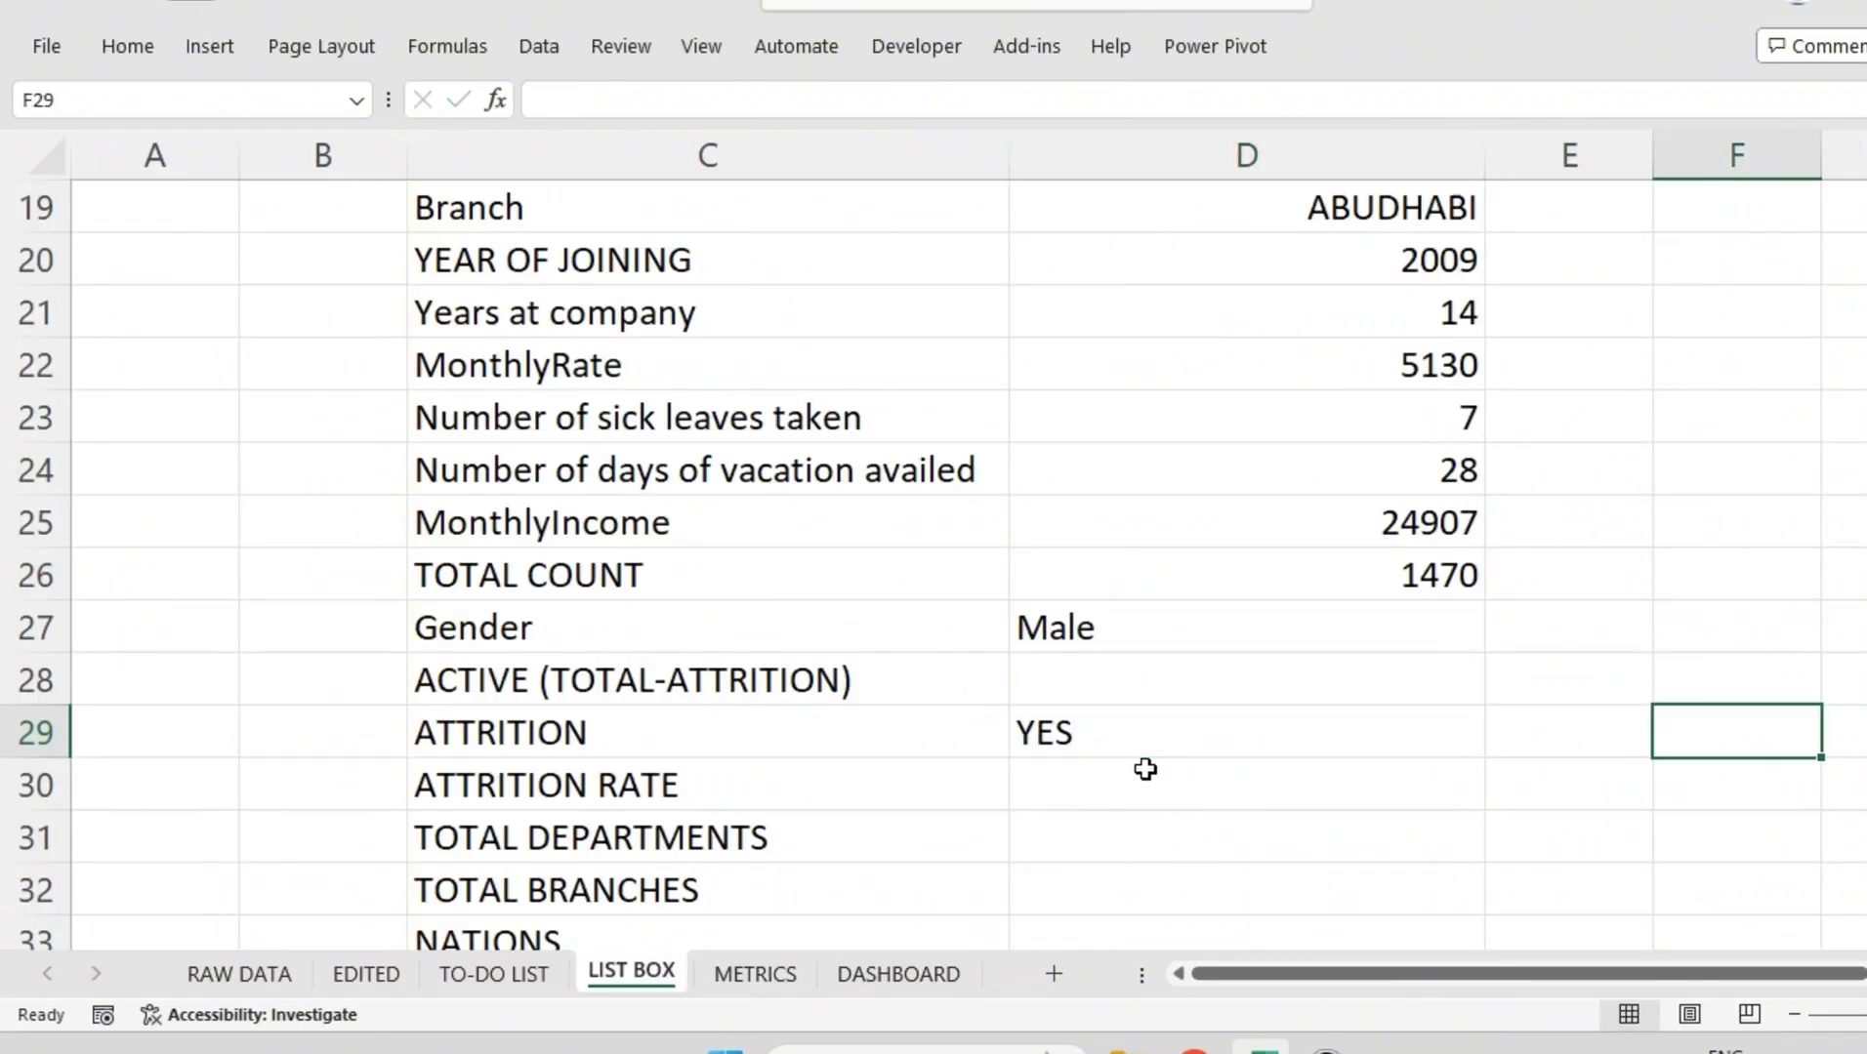
# Step: Enter NO in F29 on the ATTRITION row
pyautogui.write('NO')
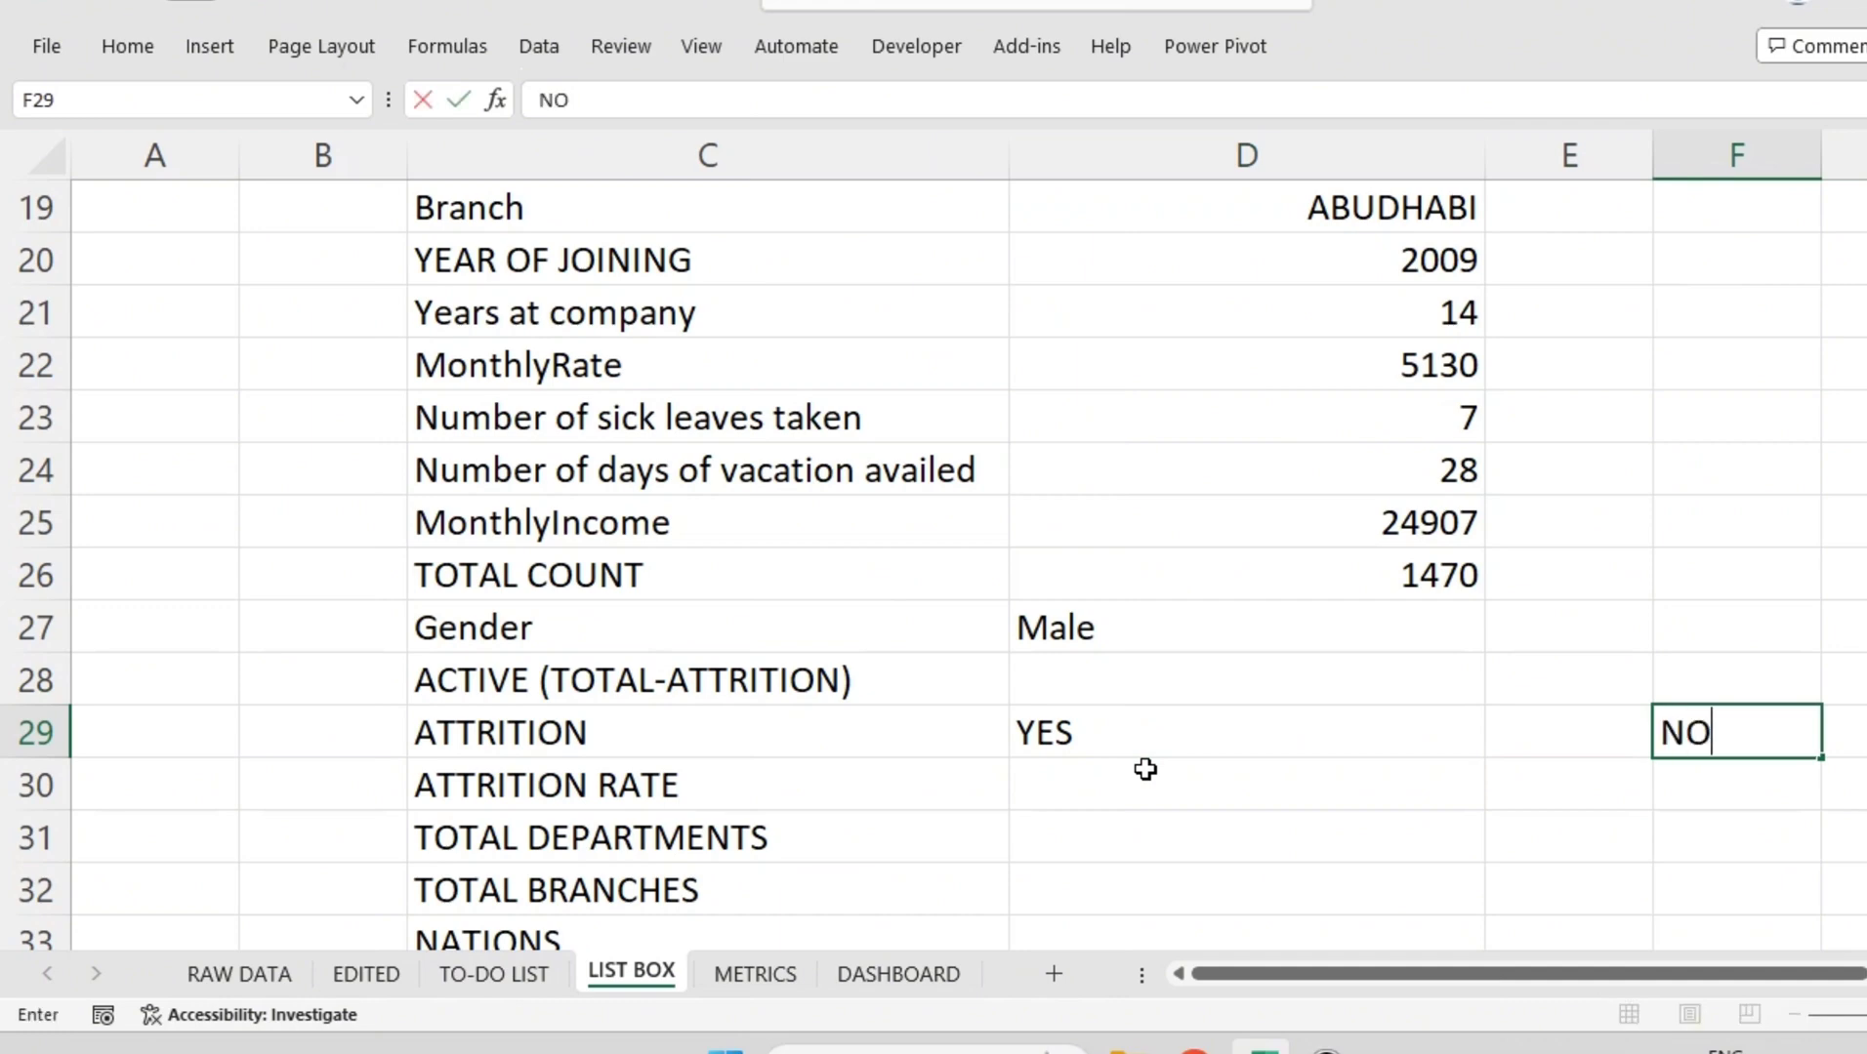
pyautogui.click(1137, 775)
pyautogui.moveTo(1166, 734); pyautogui.dragTo(1540, 732)
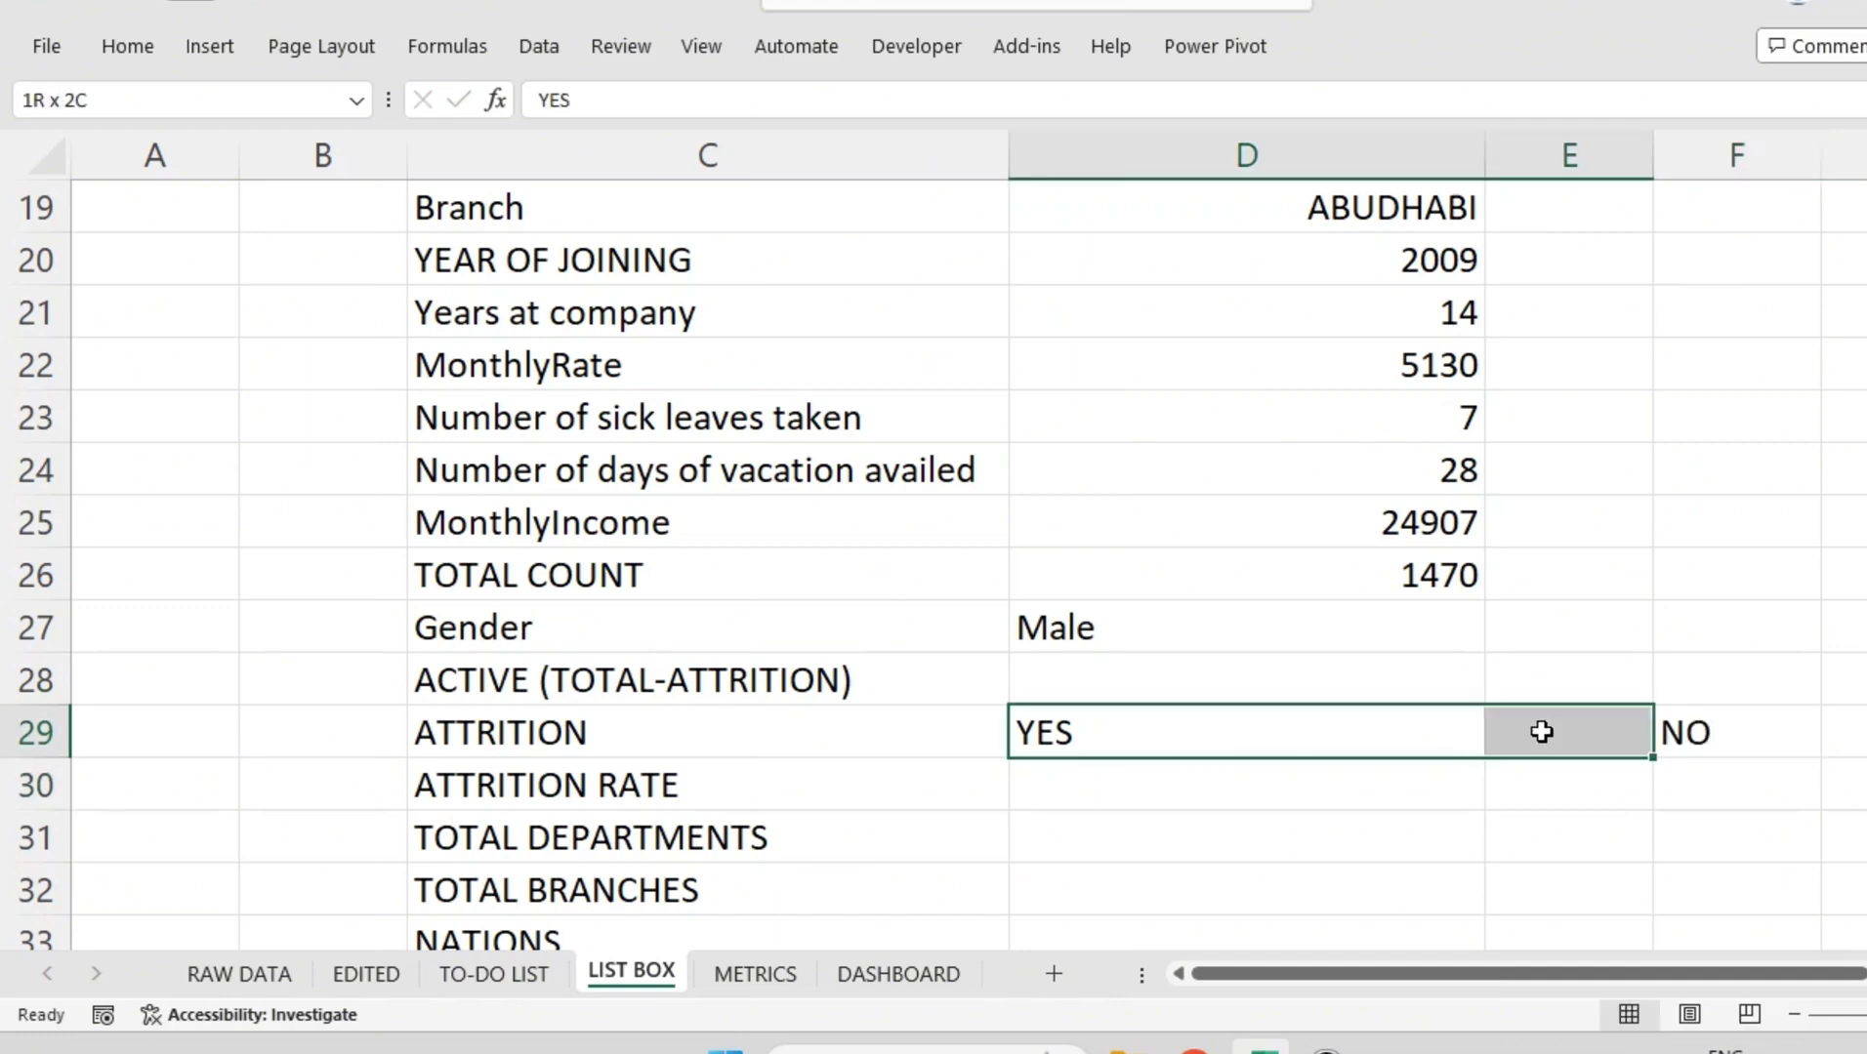
# Step: Insert a blank row above ATTRITION RATE, moving the NO entry from F29 to D30 in that row
pyautogui.click(29, 786)
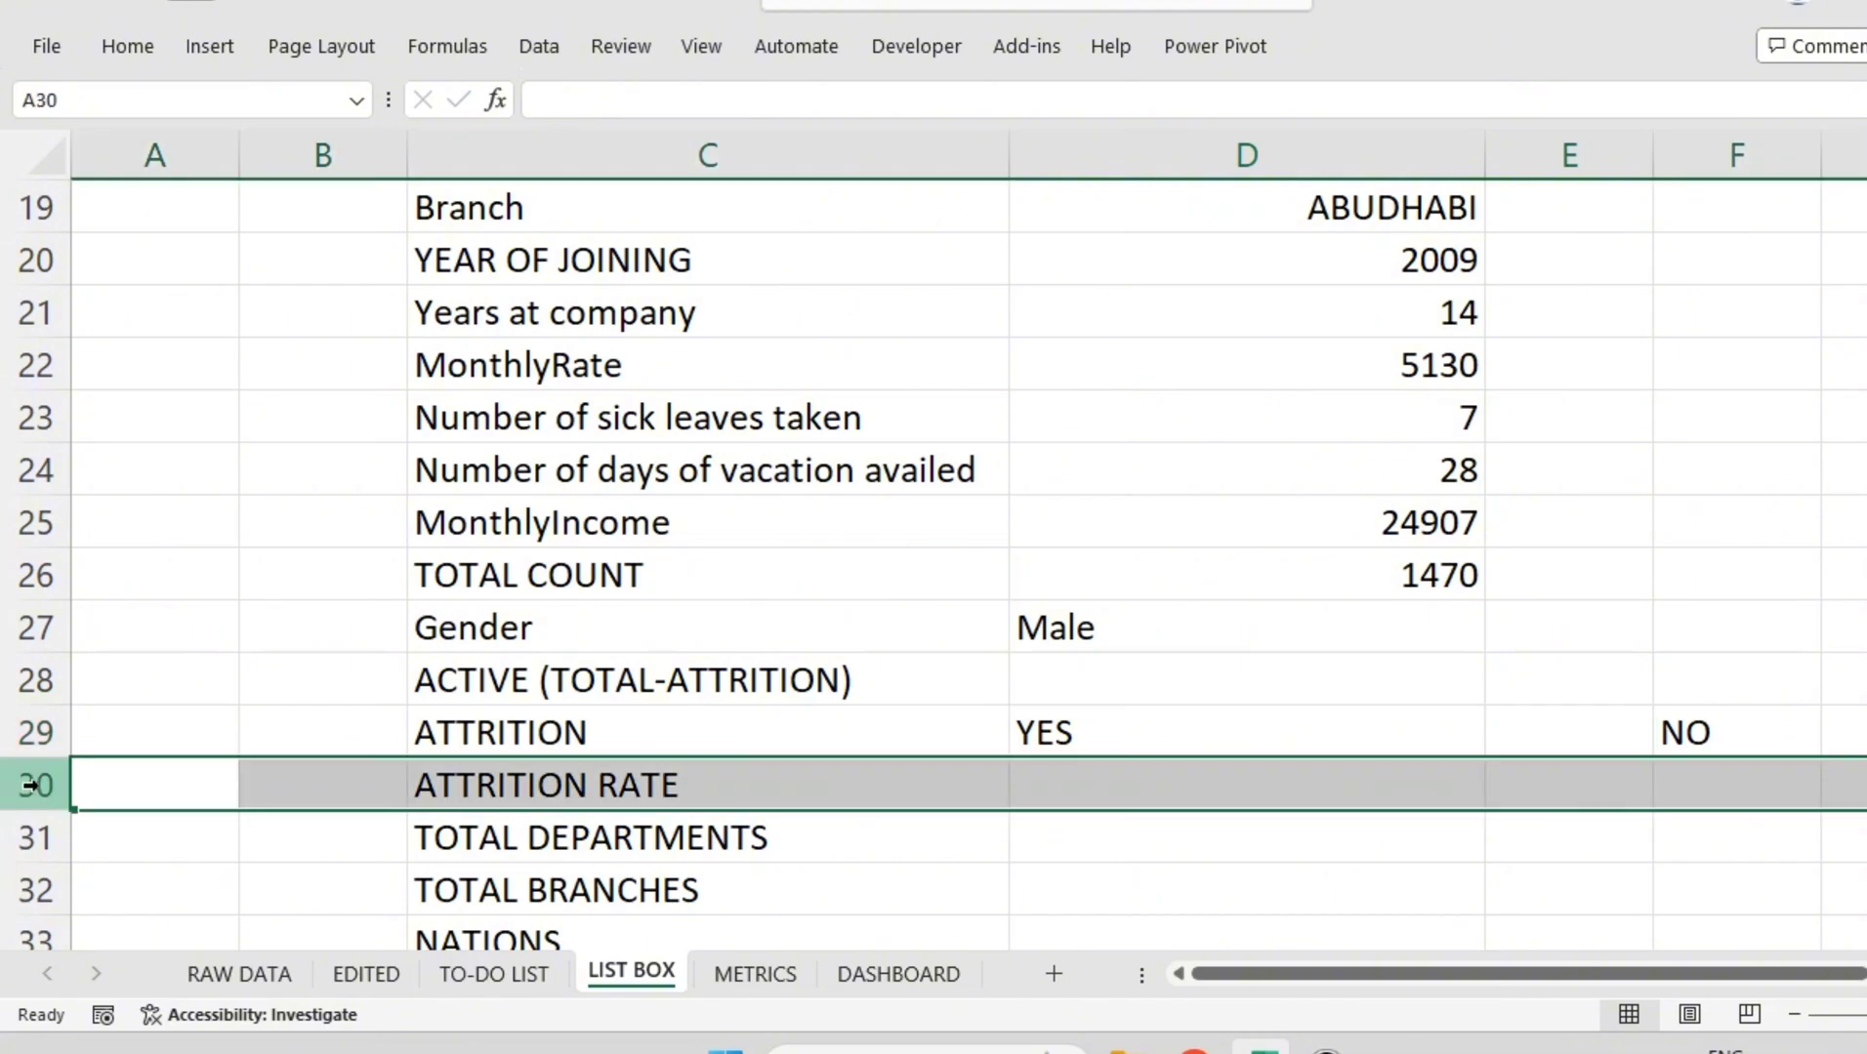
pyautogui.rightClick(39, 786)
pyautogui.click(156, 505)
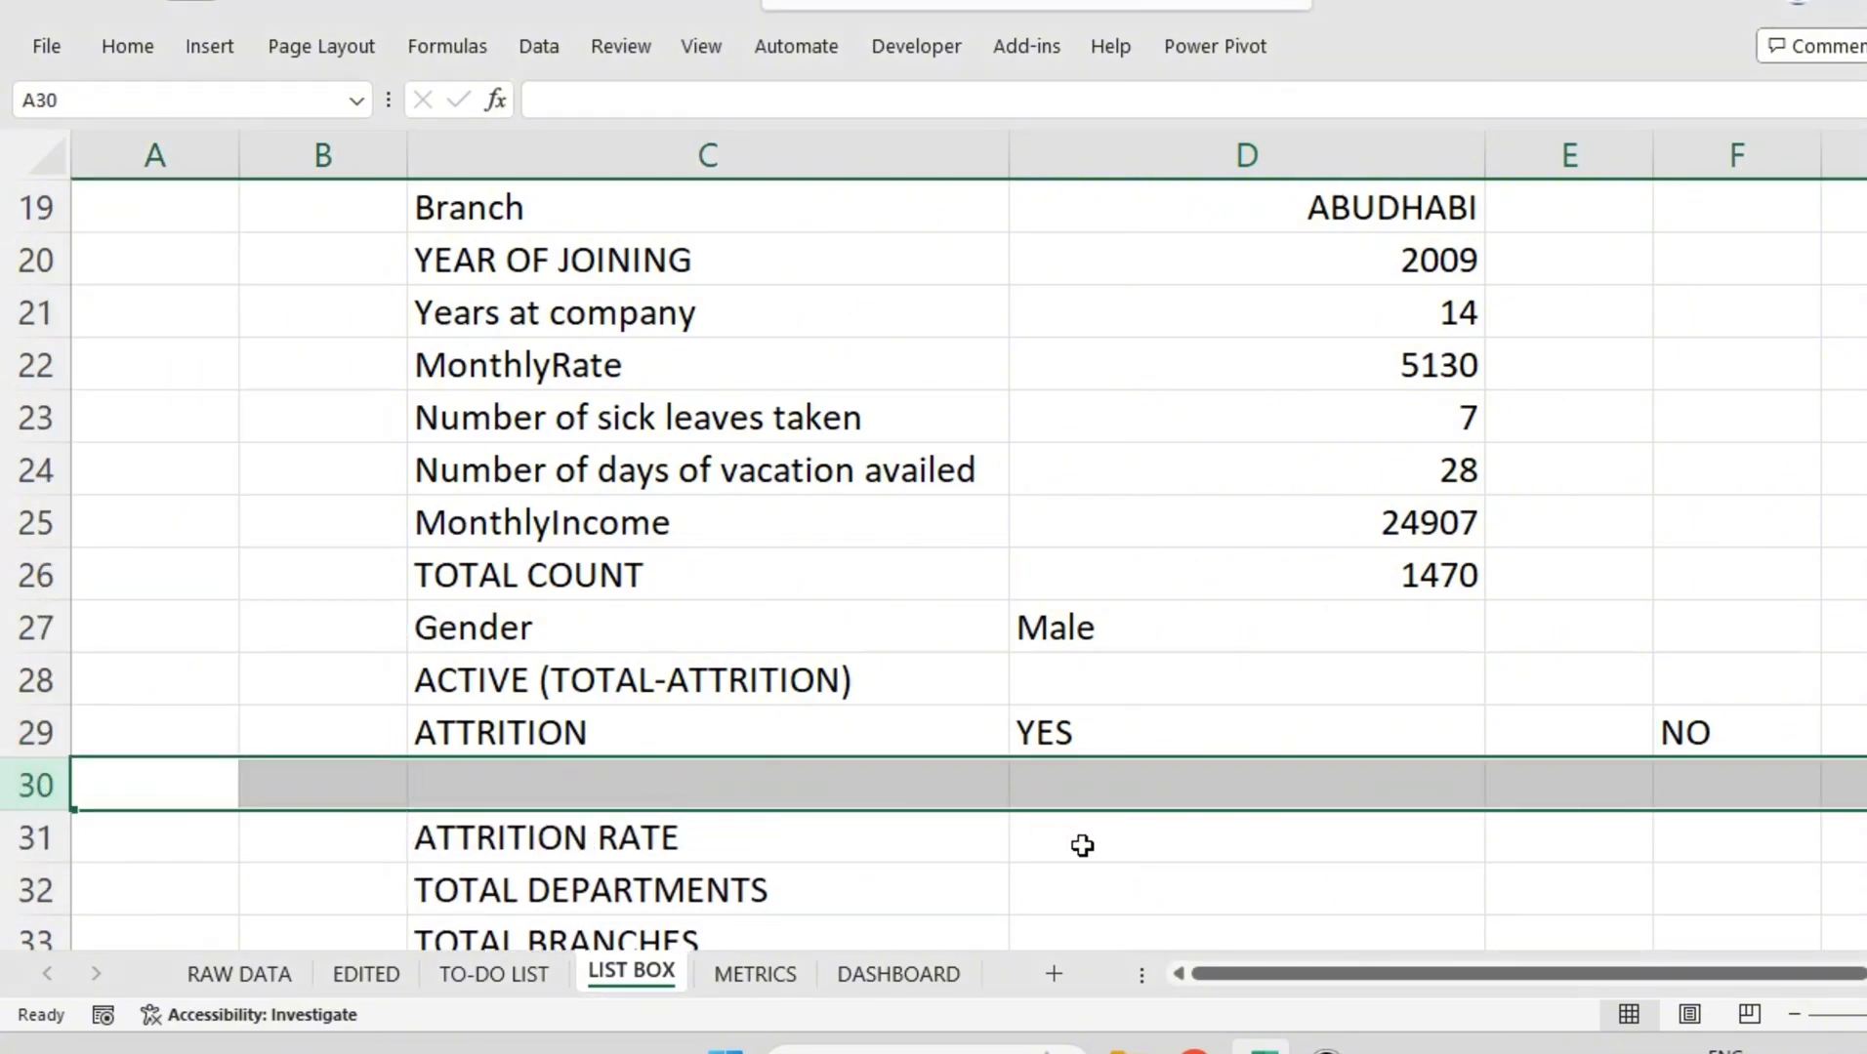
pyautogui.click(1099, 781)
pyautogui.write('NO')
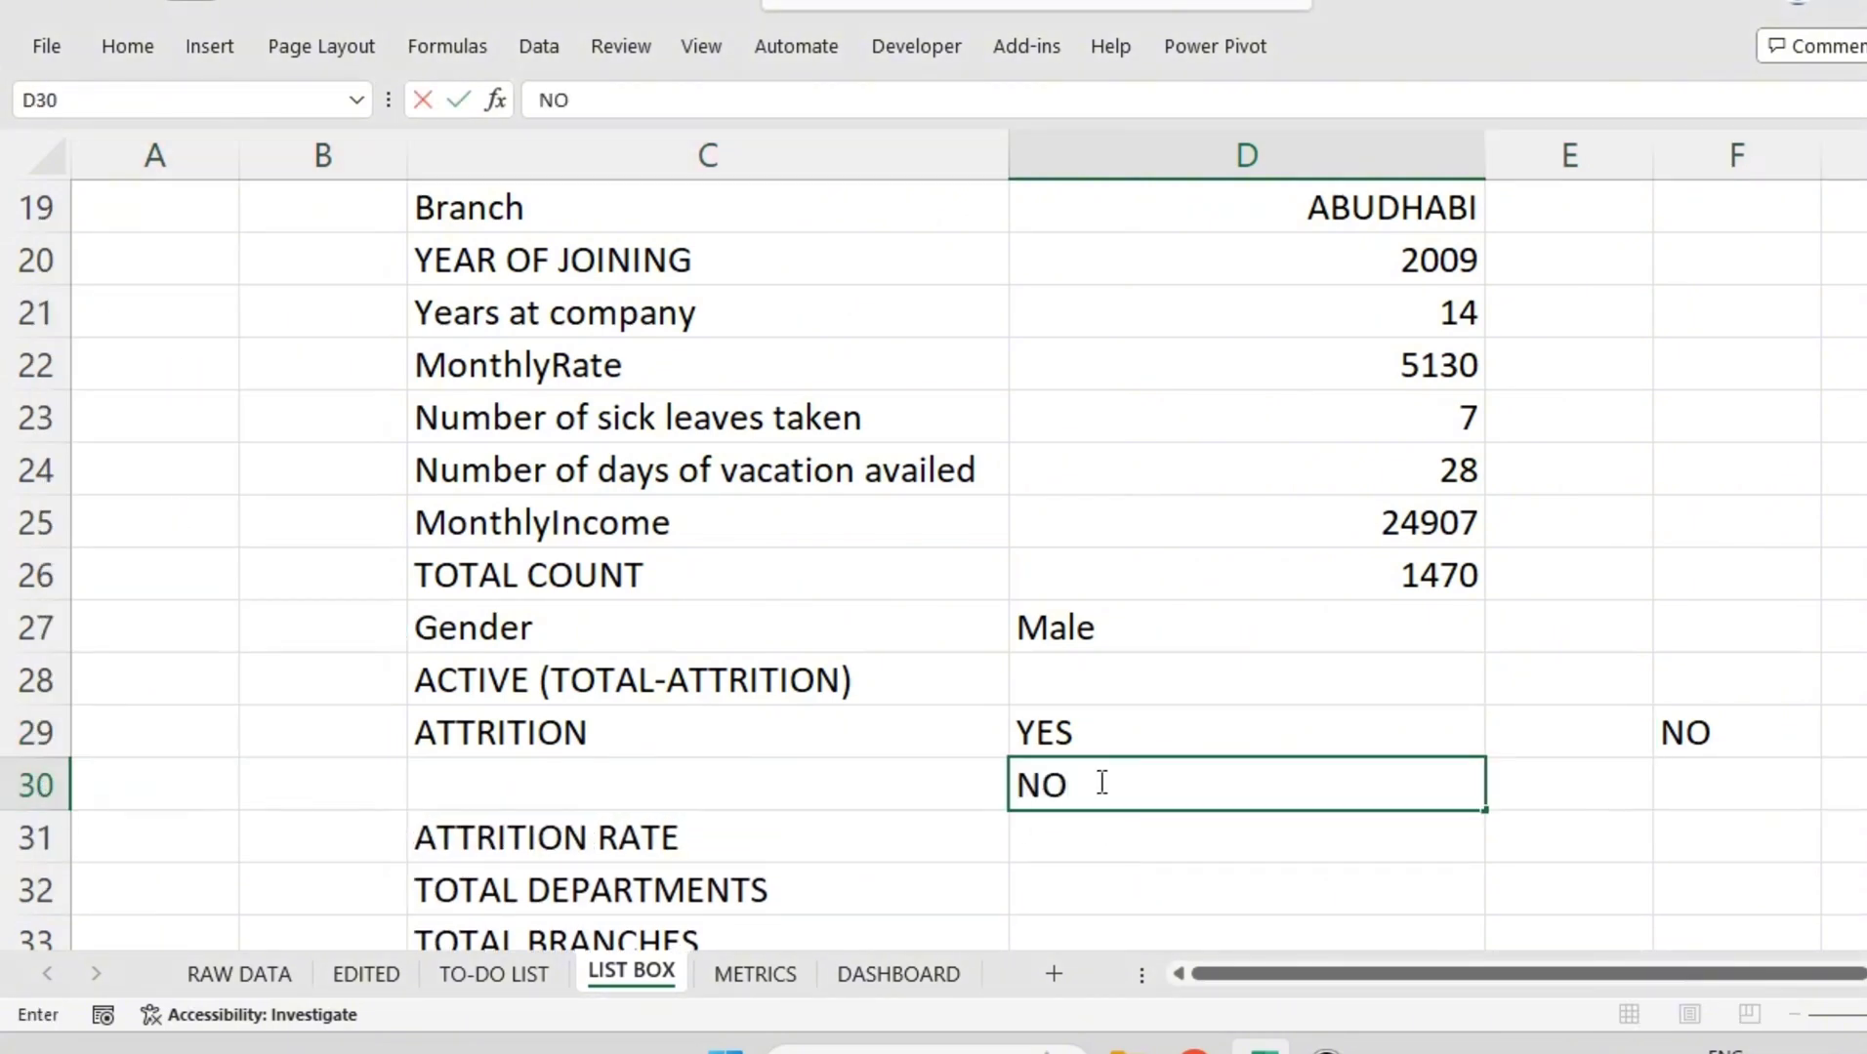
pyautogui.click(1741, 739)
pyautogui.press('Delete')
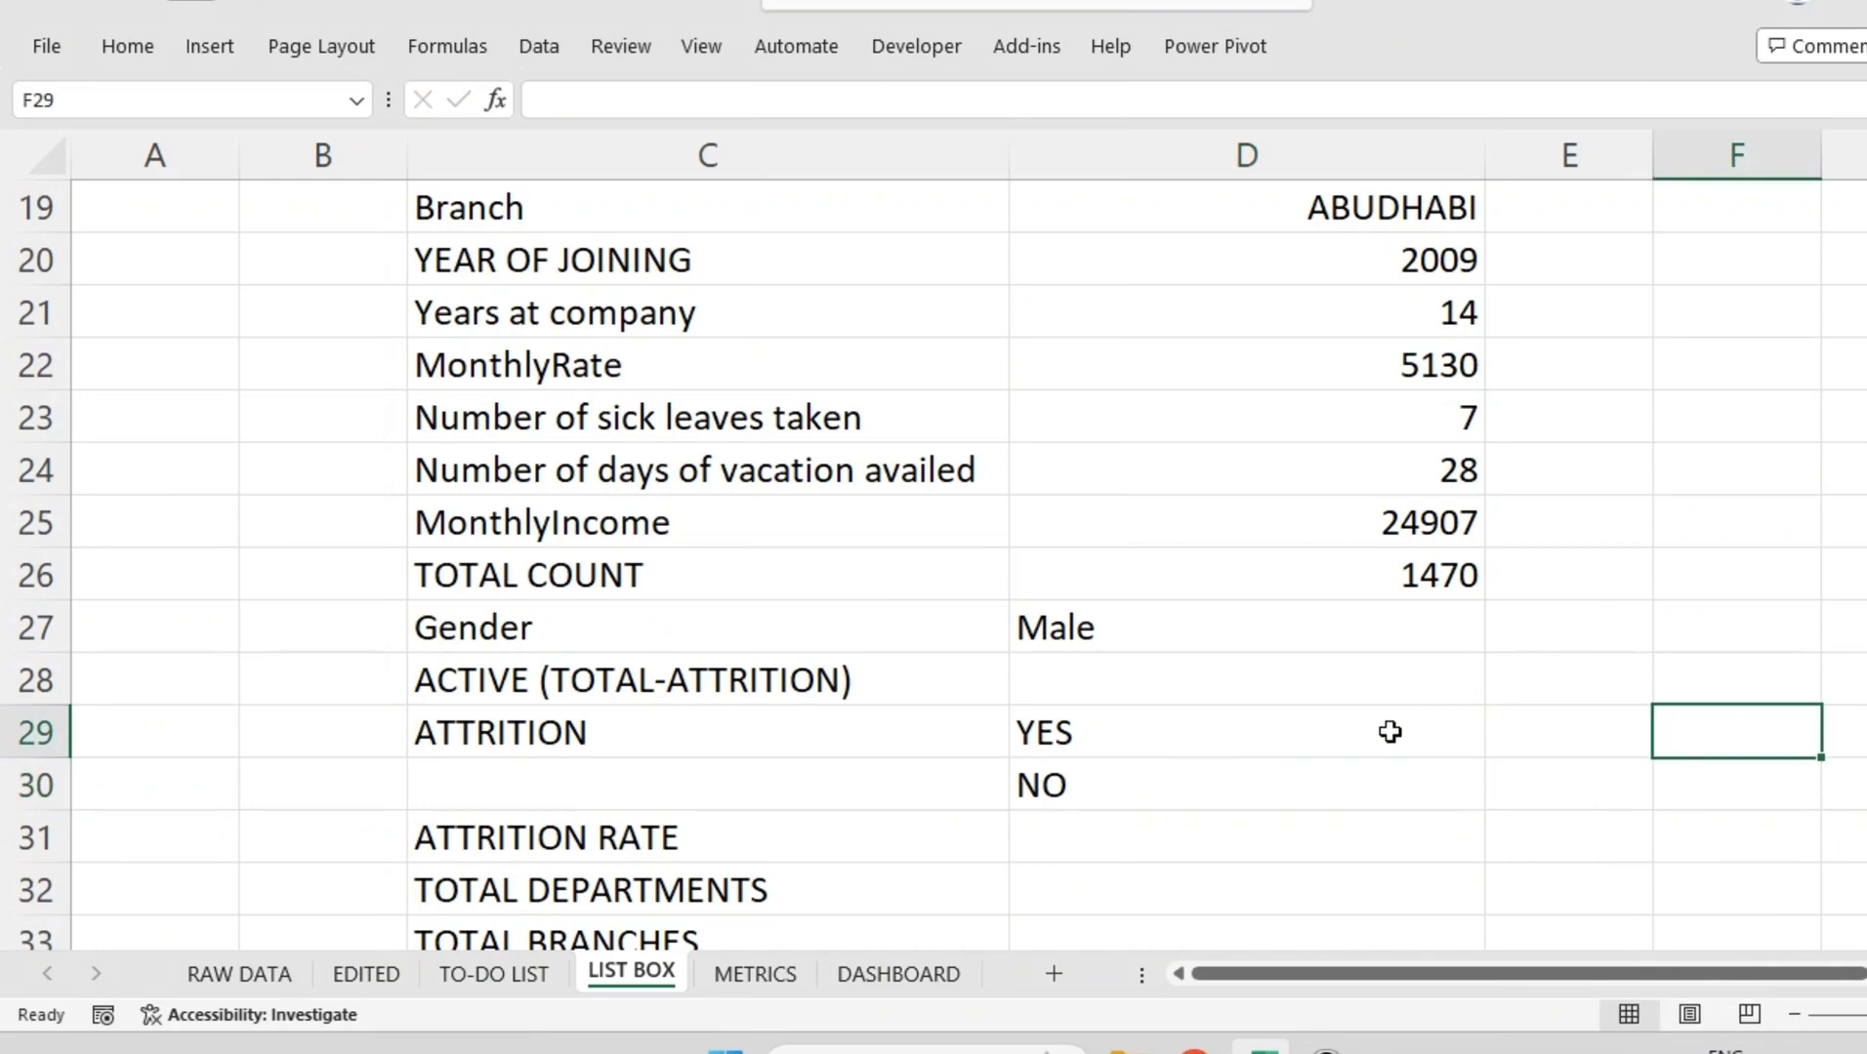
# Step: Insert a narrow blank column D before the values column and move the YES and NO entries into D29:D30
pyautogui.rightClick(1178, 164)
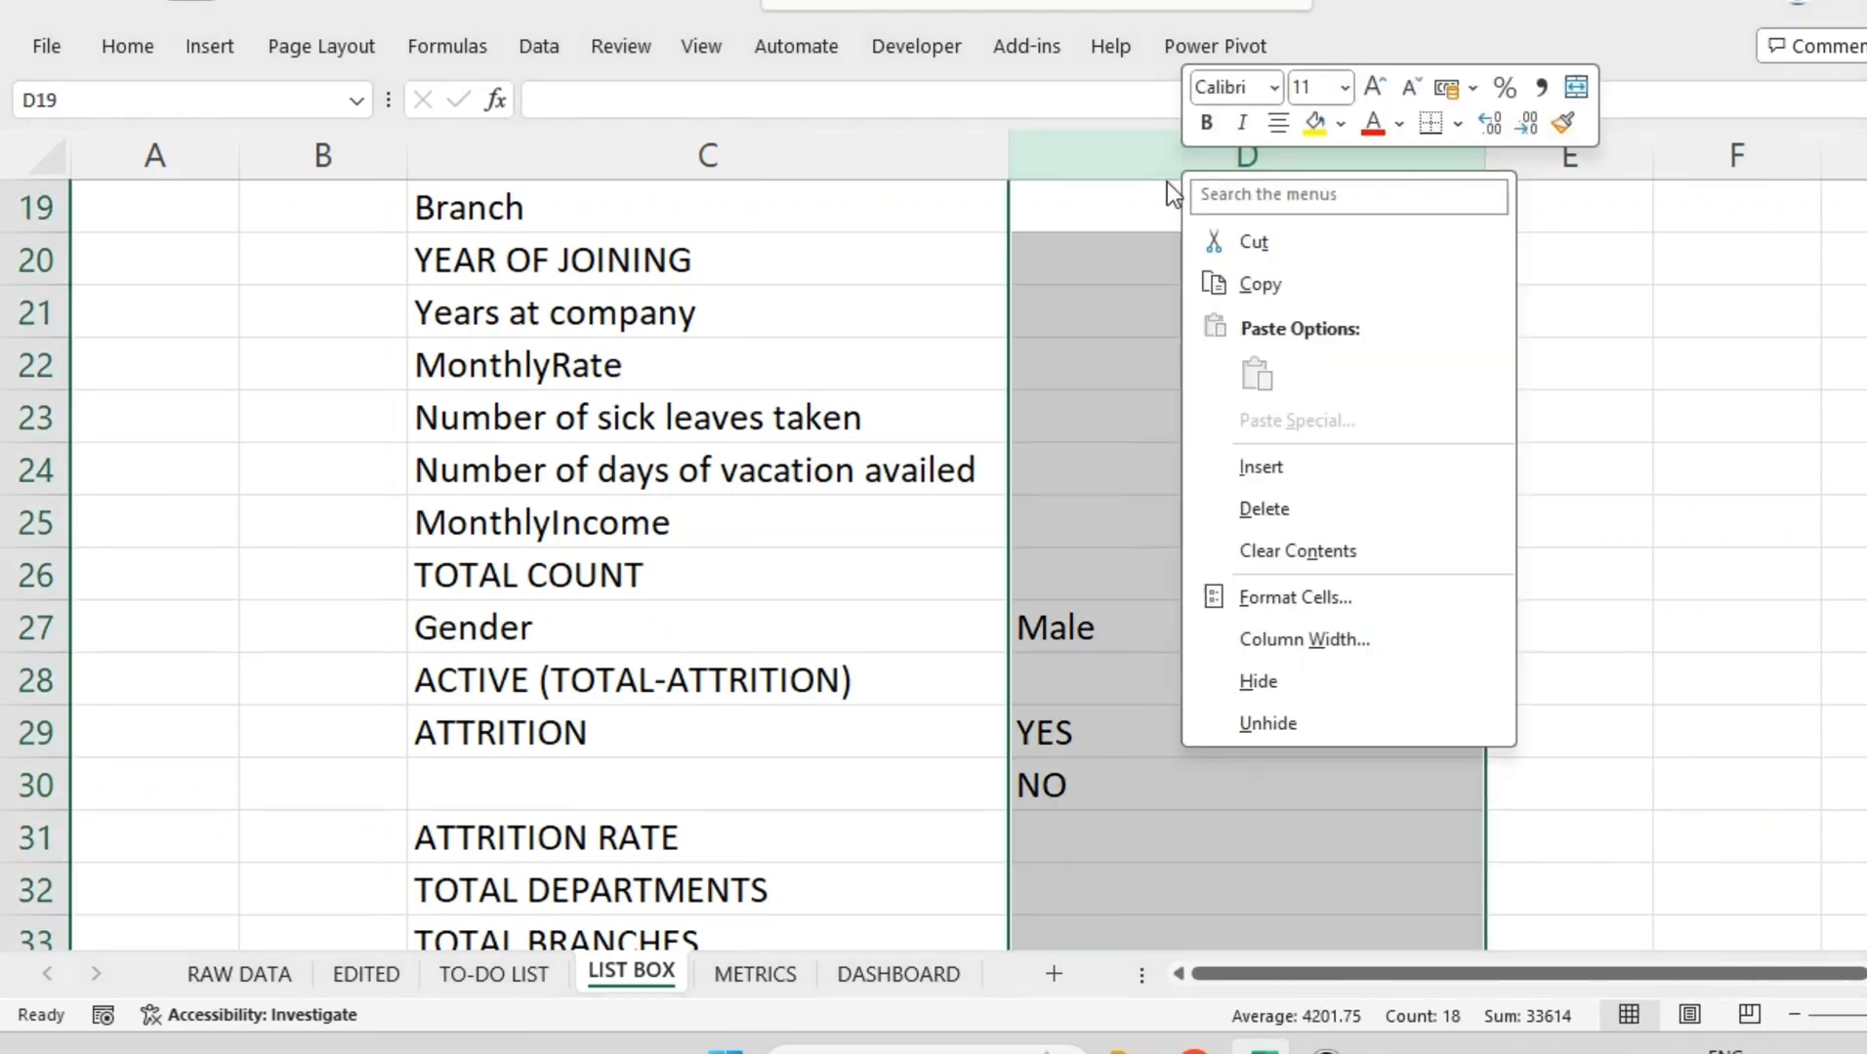
pyautogui.click(1300, 476)
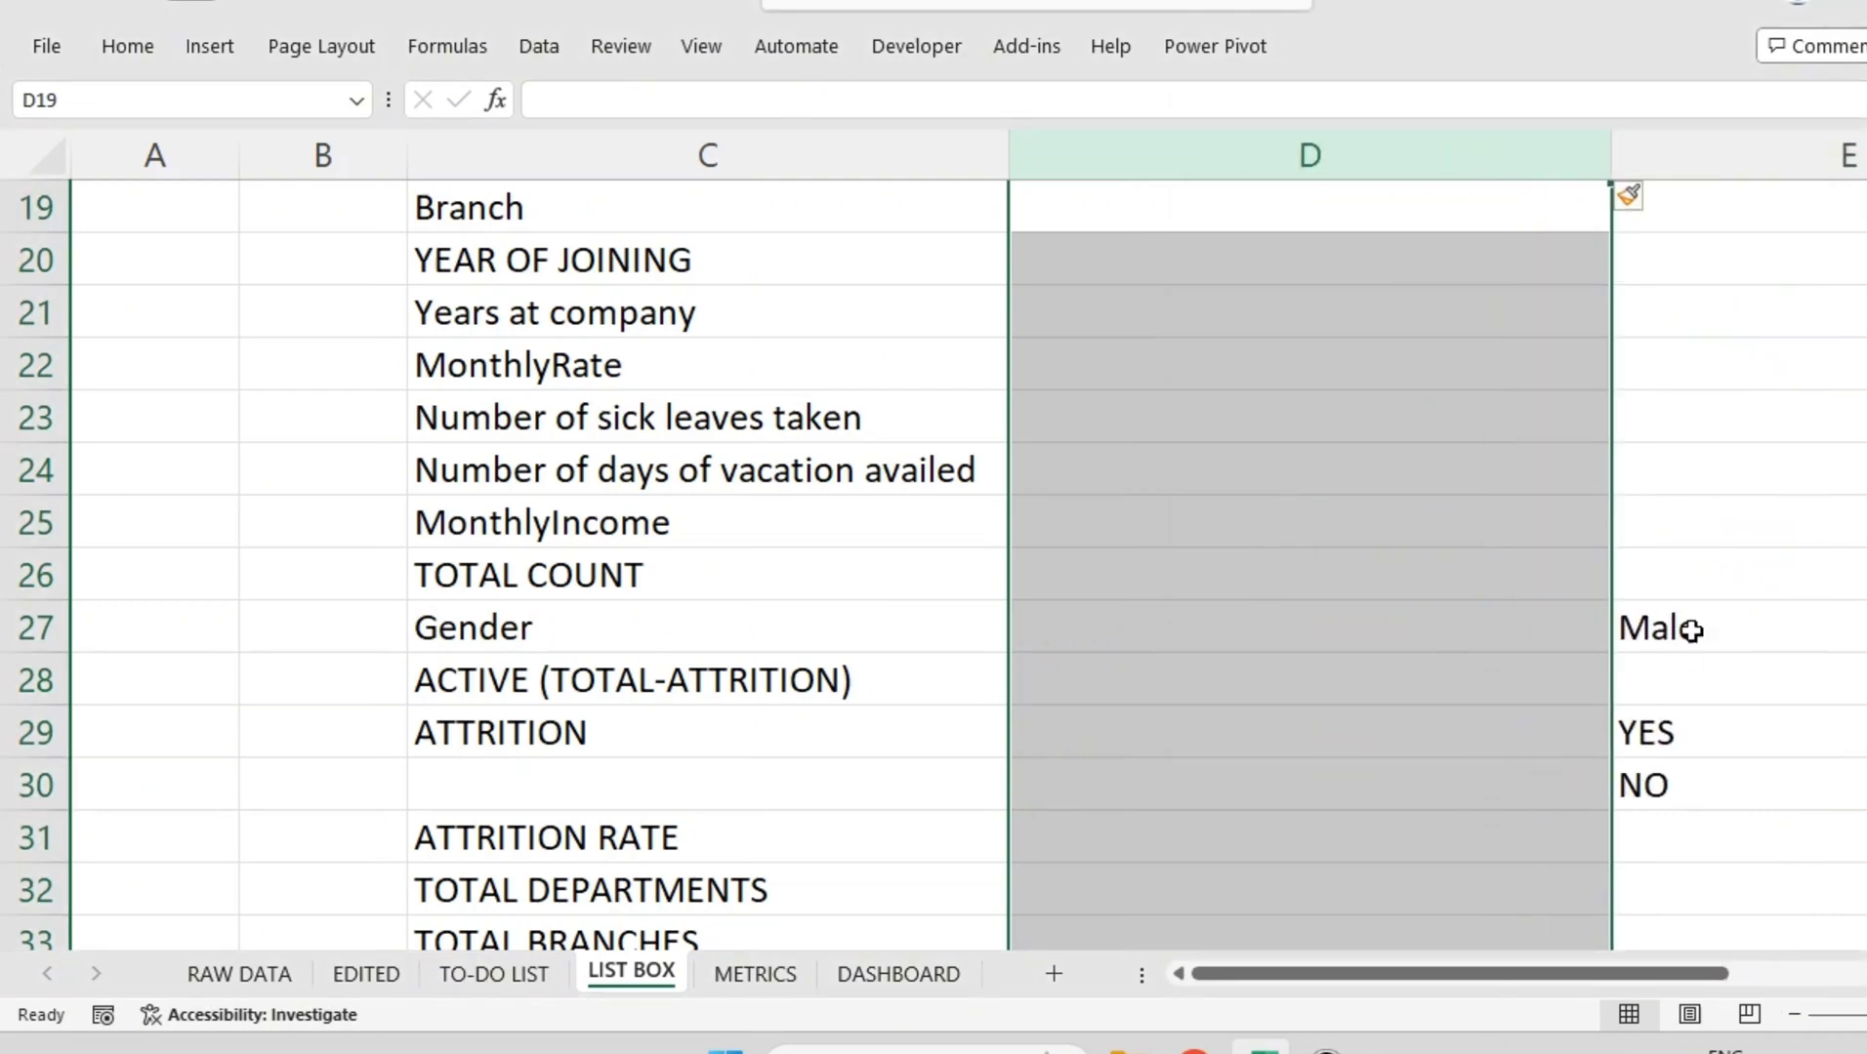
pyautogui.moveTo(1606, 165); pyautogui.dragTo(1135, 164)
pyautogui.moveTo(1171, 695); pyautogui.dragTo(1076, 773)
# Step: Clear the Gender formula in E27 and insert a blank row above ACTIVE (TOTAL-ATTRITION)
pyautogui.click(1192, 612)
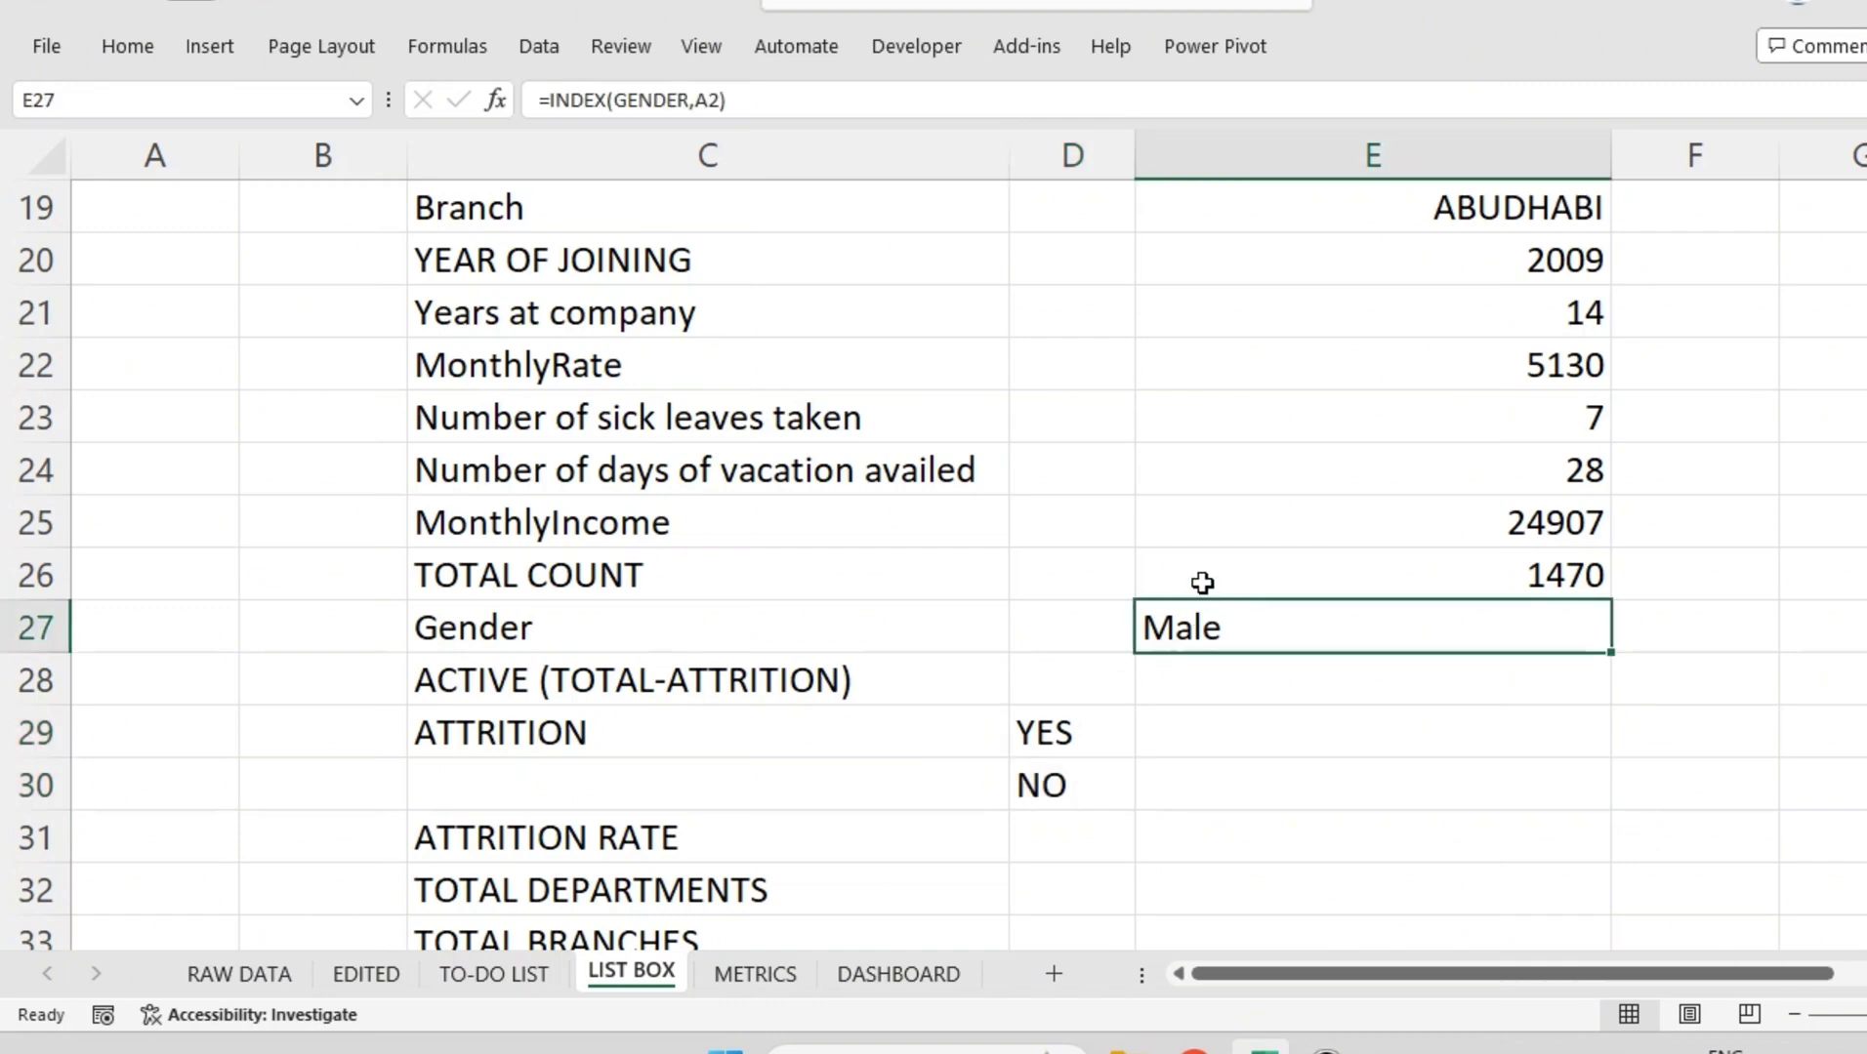
pyautogui.press('Delete')
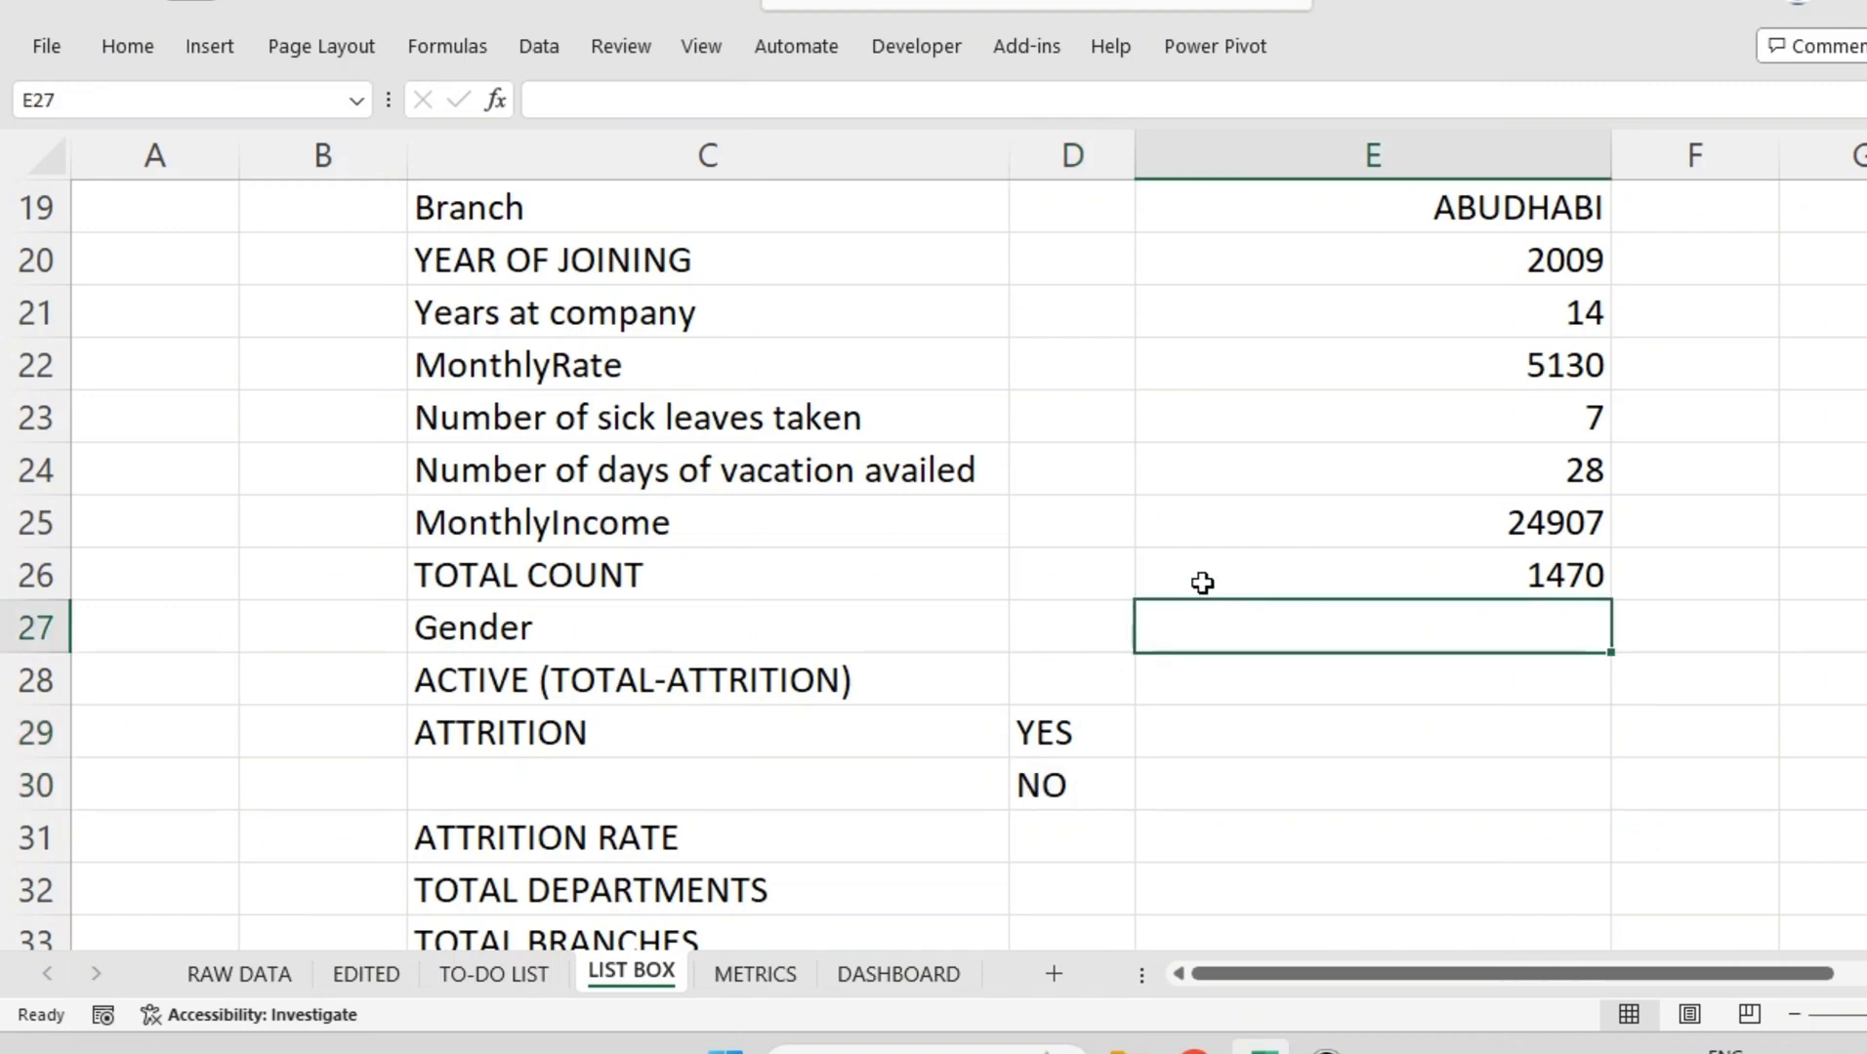
pyautogui.click(12, 691)
pyautogui.rightClick(12, 691)
pyautogui.click(162, 415)
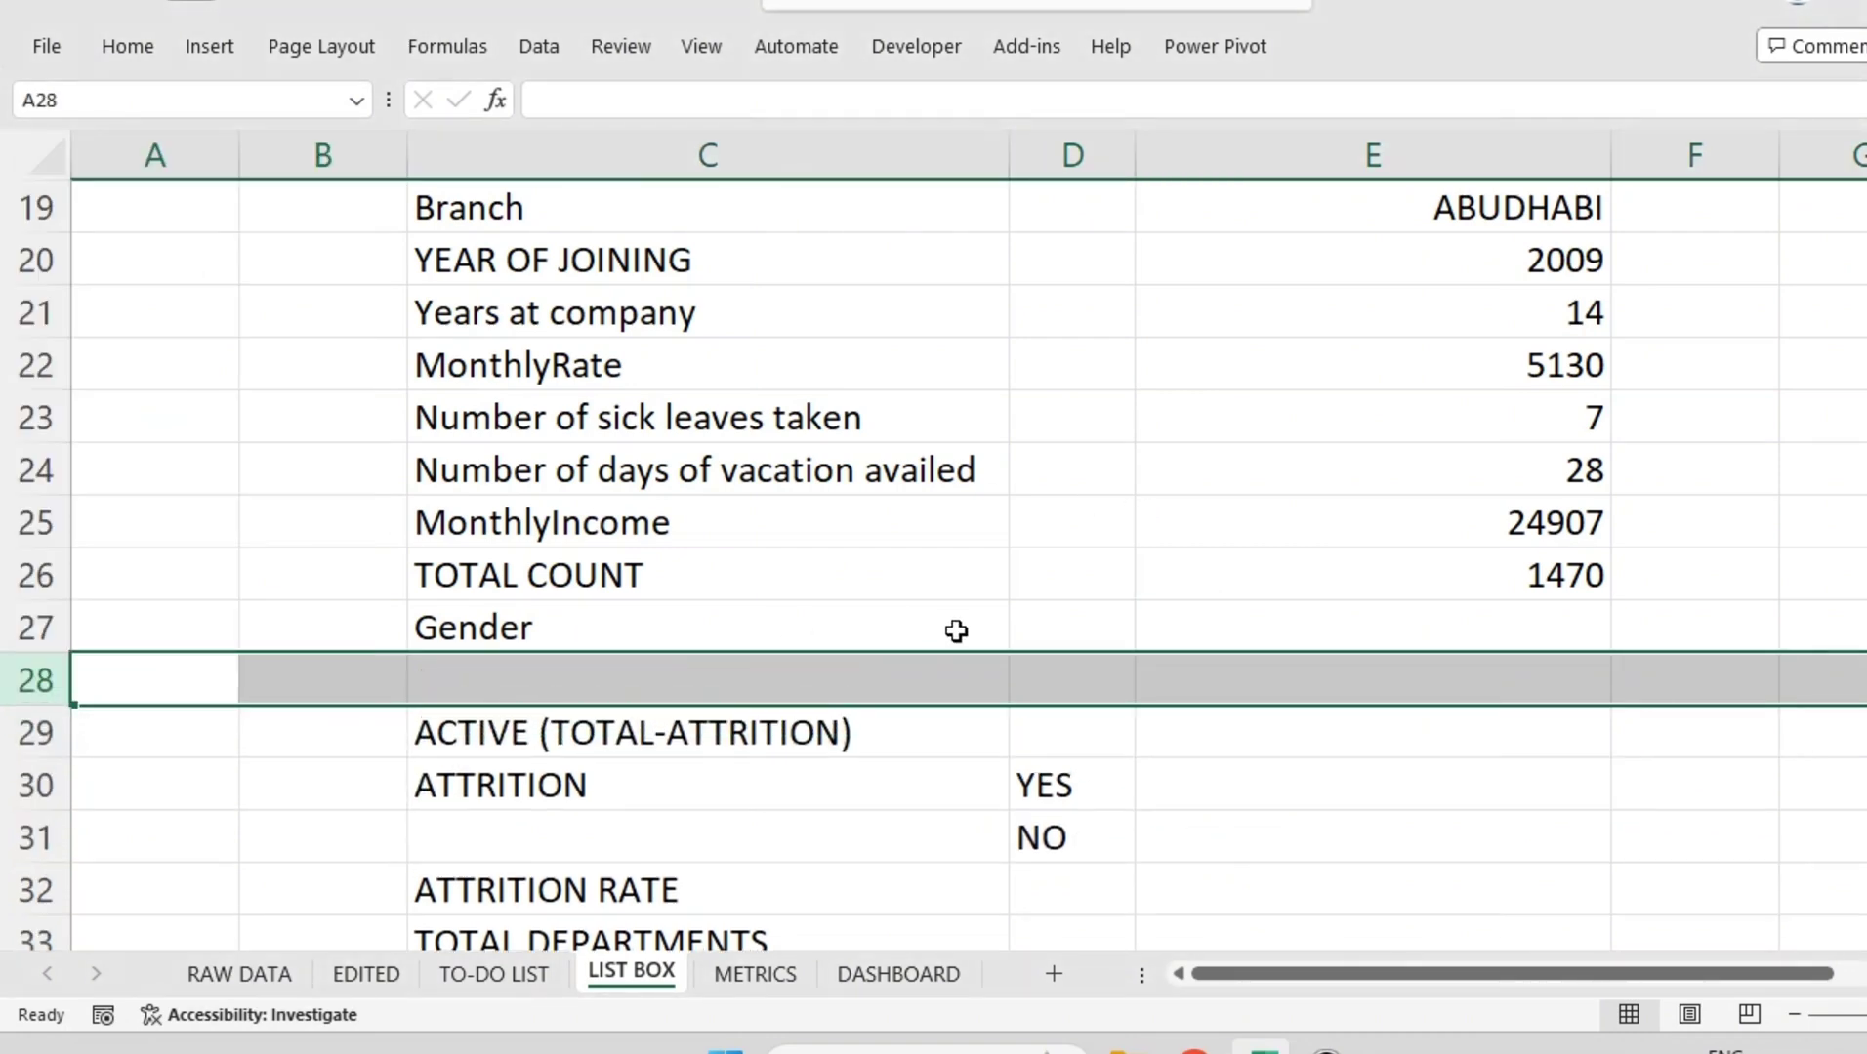
# Step: Enter MALE in D27 and FEMALE in D28 for Gender, and widen column D to fit the entries
pyautogui.click(1070, 618)
pyautogui.write('MALE')
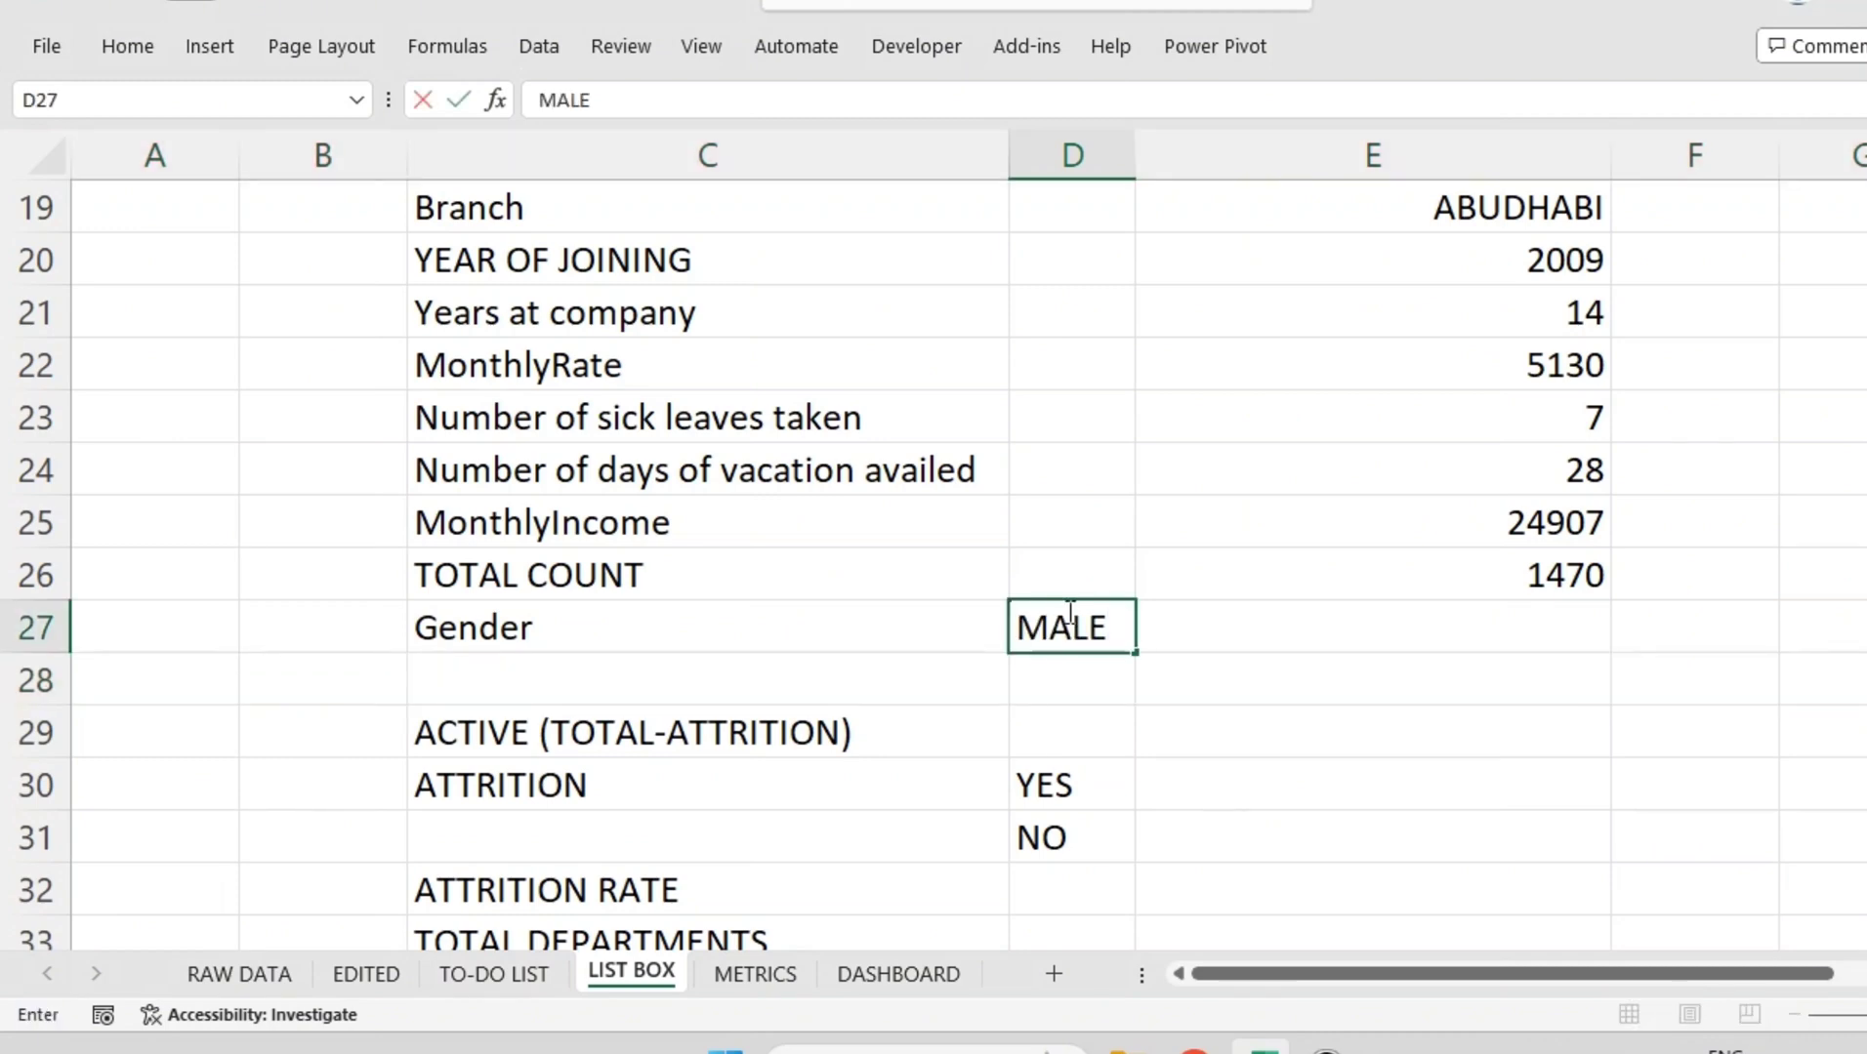
pyautogui.press('Return')
pyautogui.write('FEMALE')
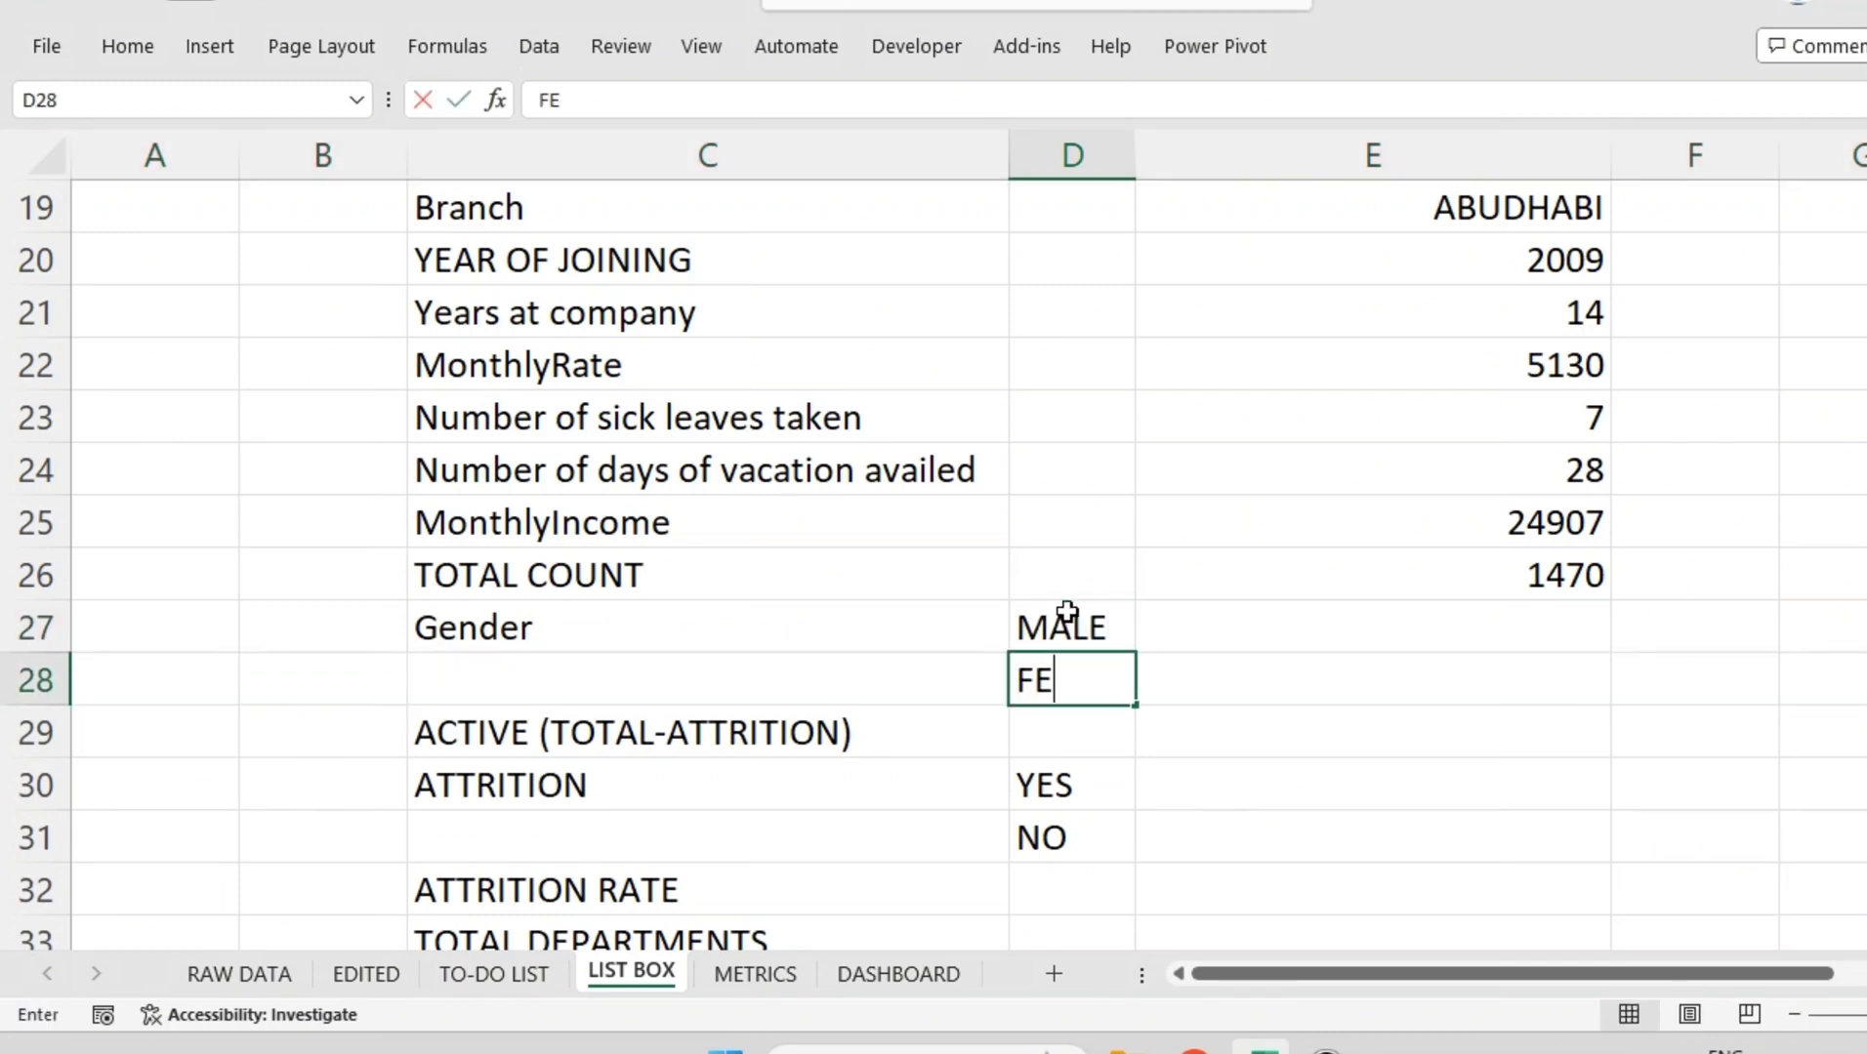
pyautogui.click(1113, 154)
pyautogui.moveTo(1135, 154); pyautogui.dragTo(1299, 395)
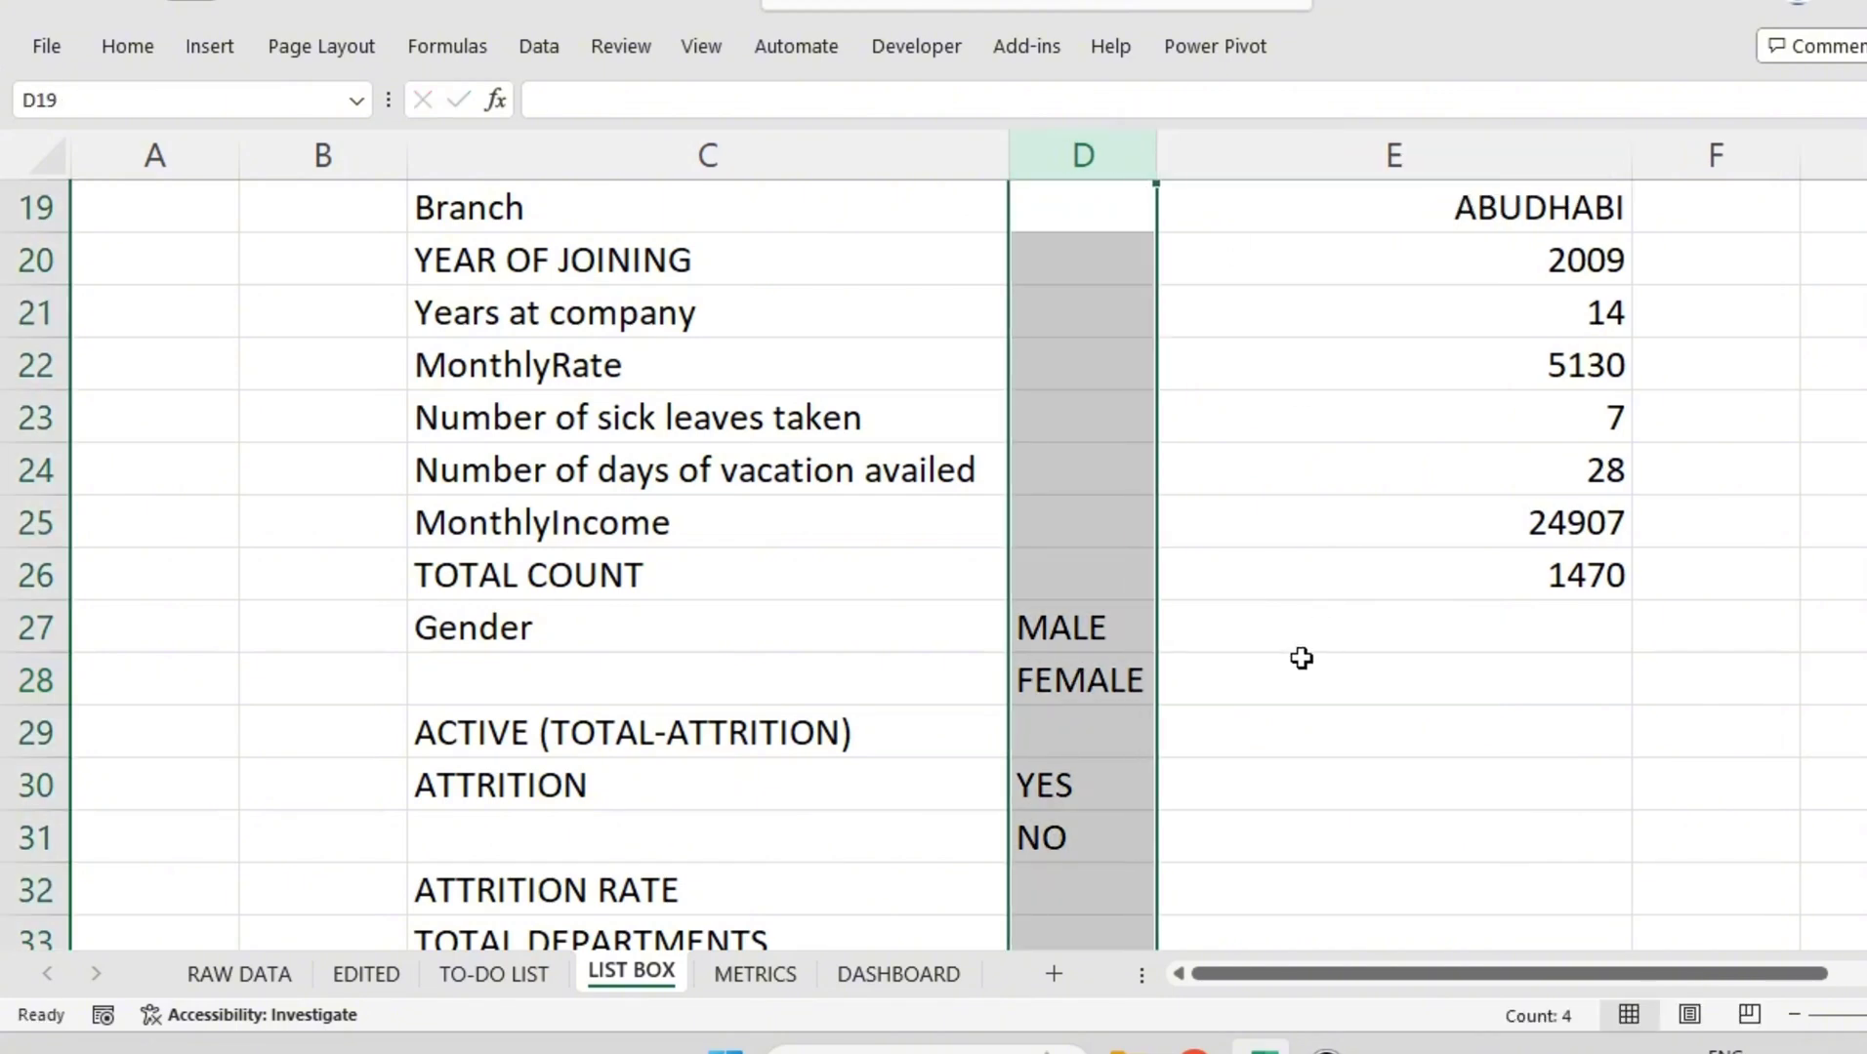
# Step: Count the male employees in E27 with =COUNTIF(GENDER,D27)
pyautogui.click(1301, 660)
pyautogui.click(1297, 627)
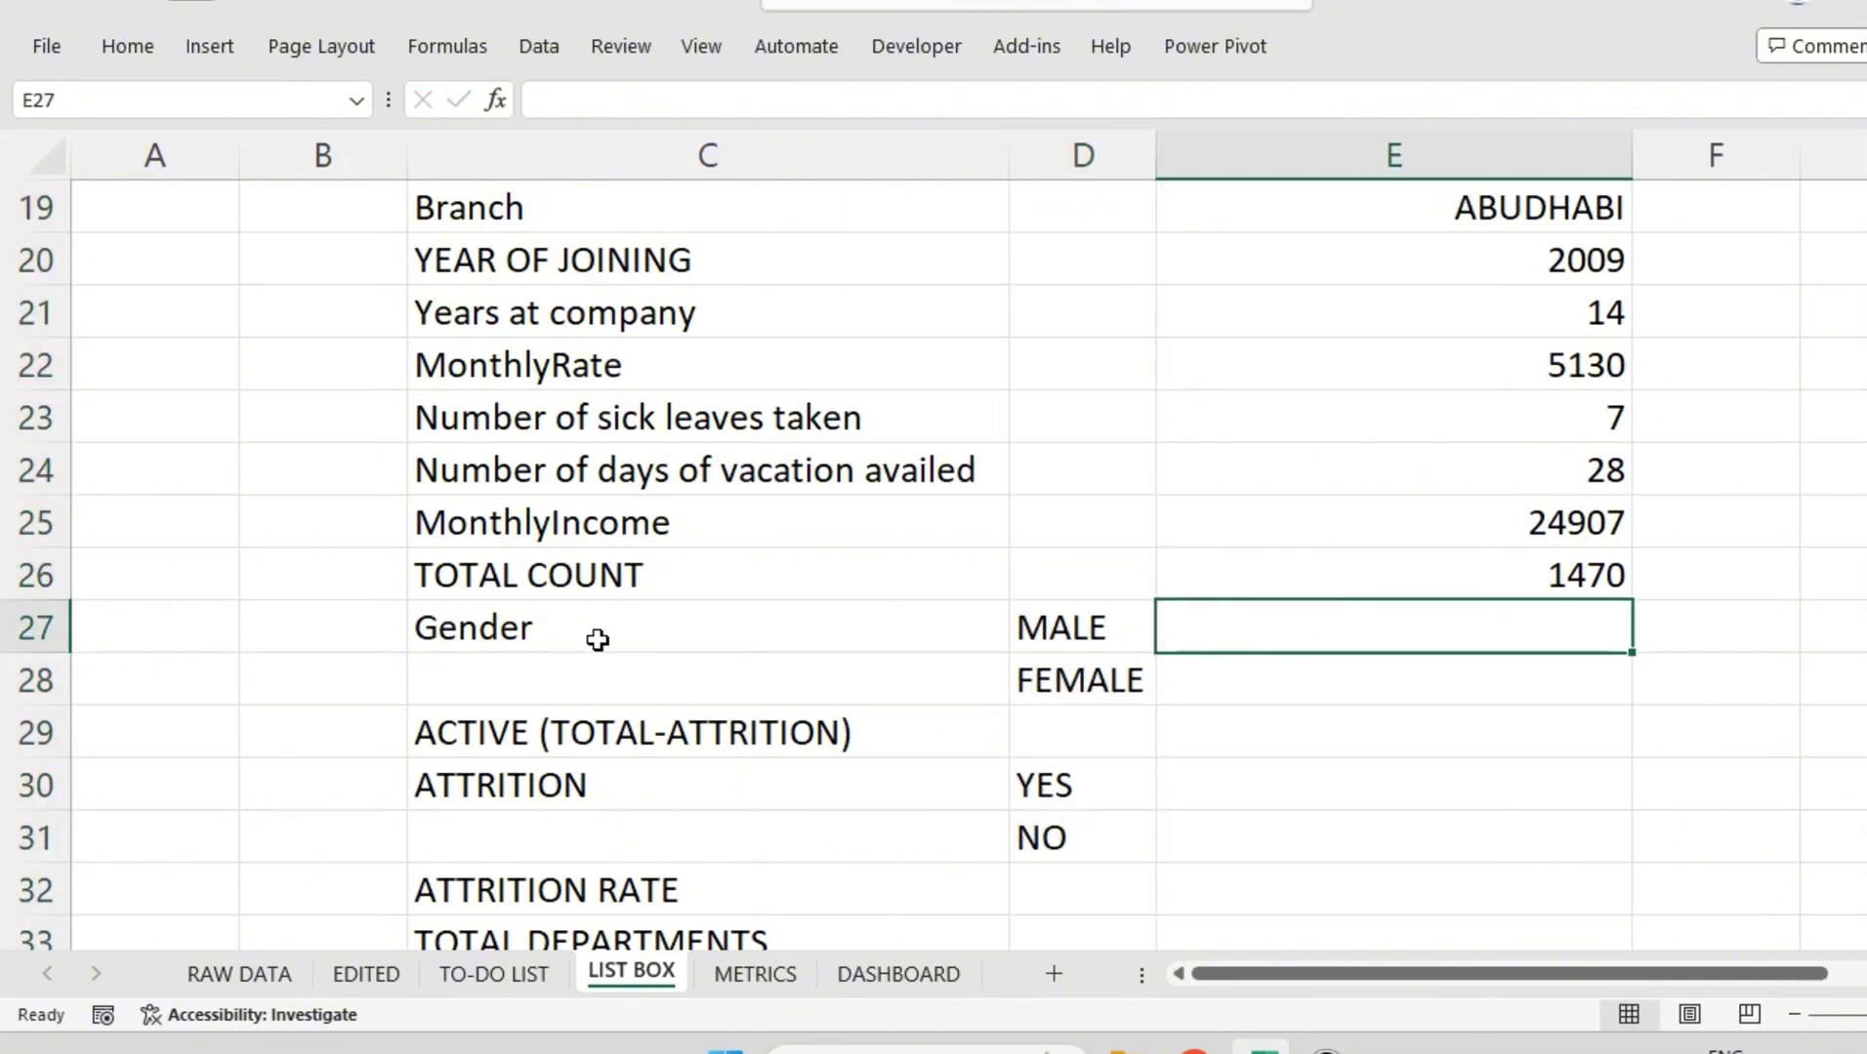
pyautogui.write('=')
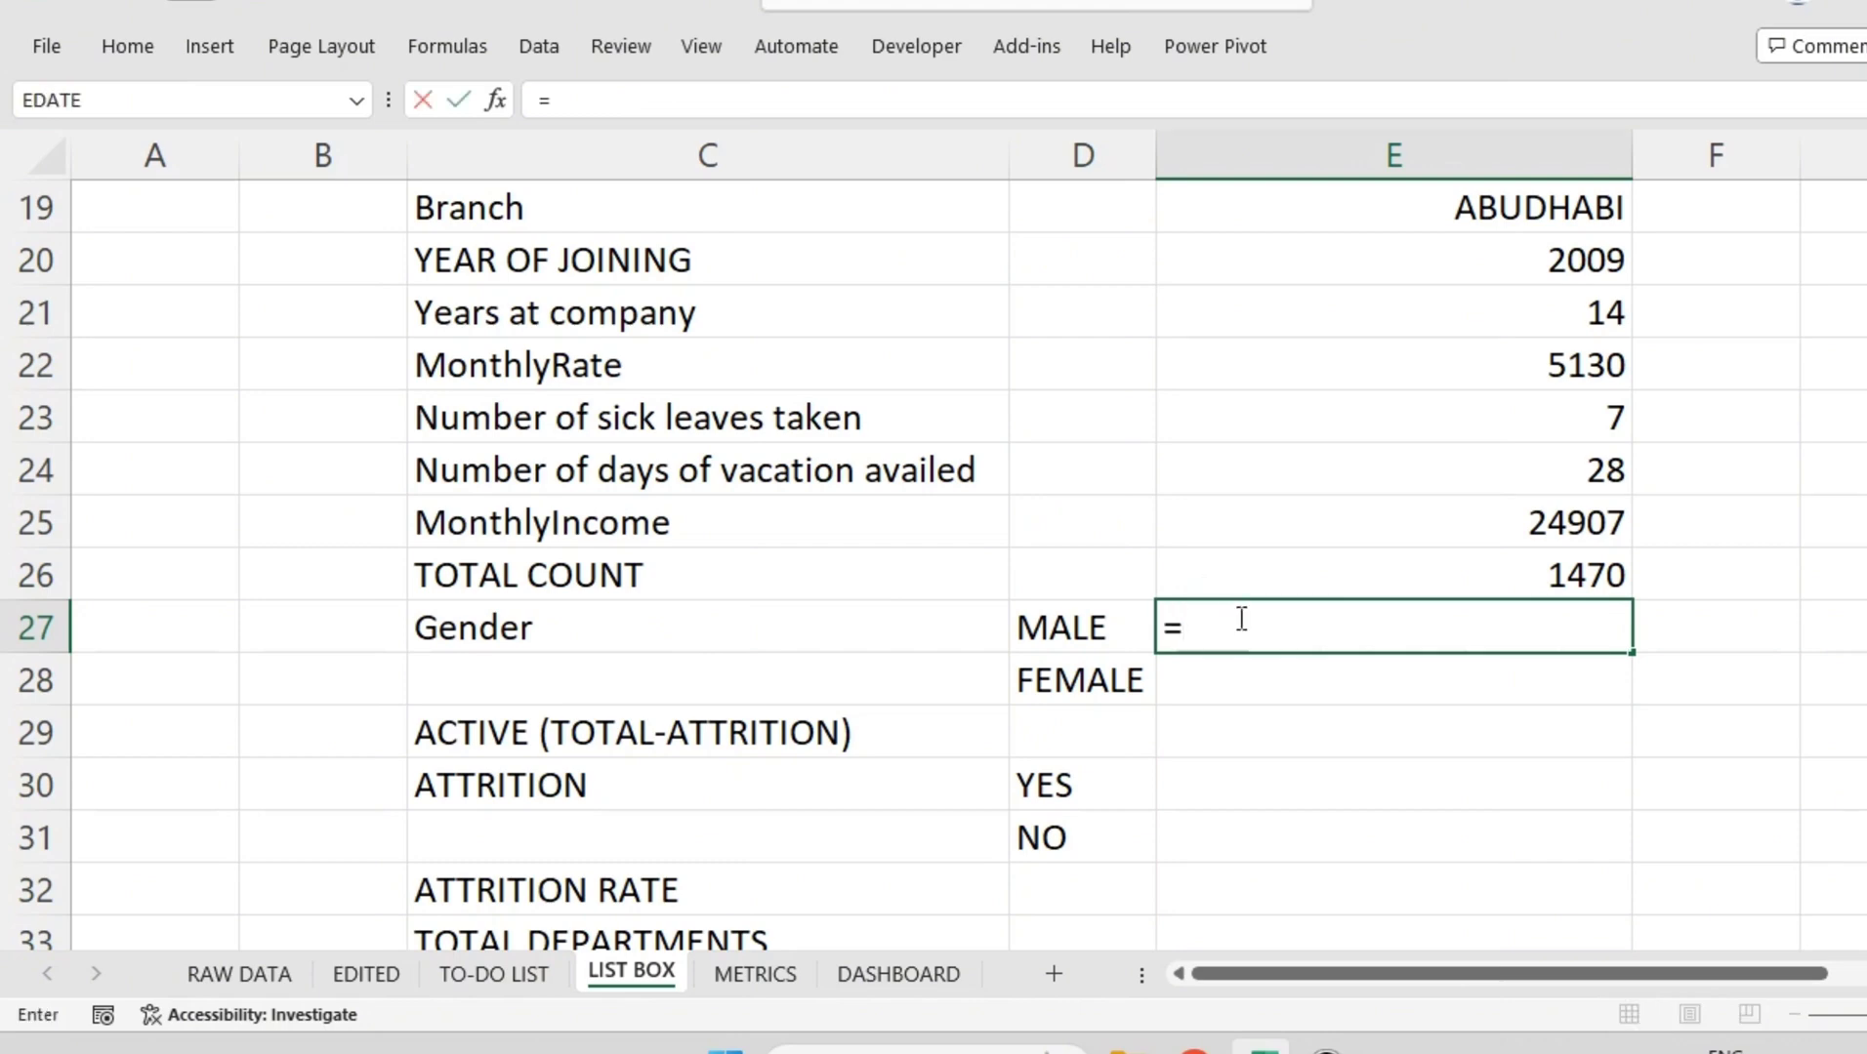
pyautogui.write('C')
pyautogui.press('BackSpace')
pyautogui.write('COUNTIF')
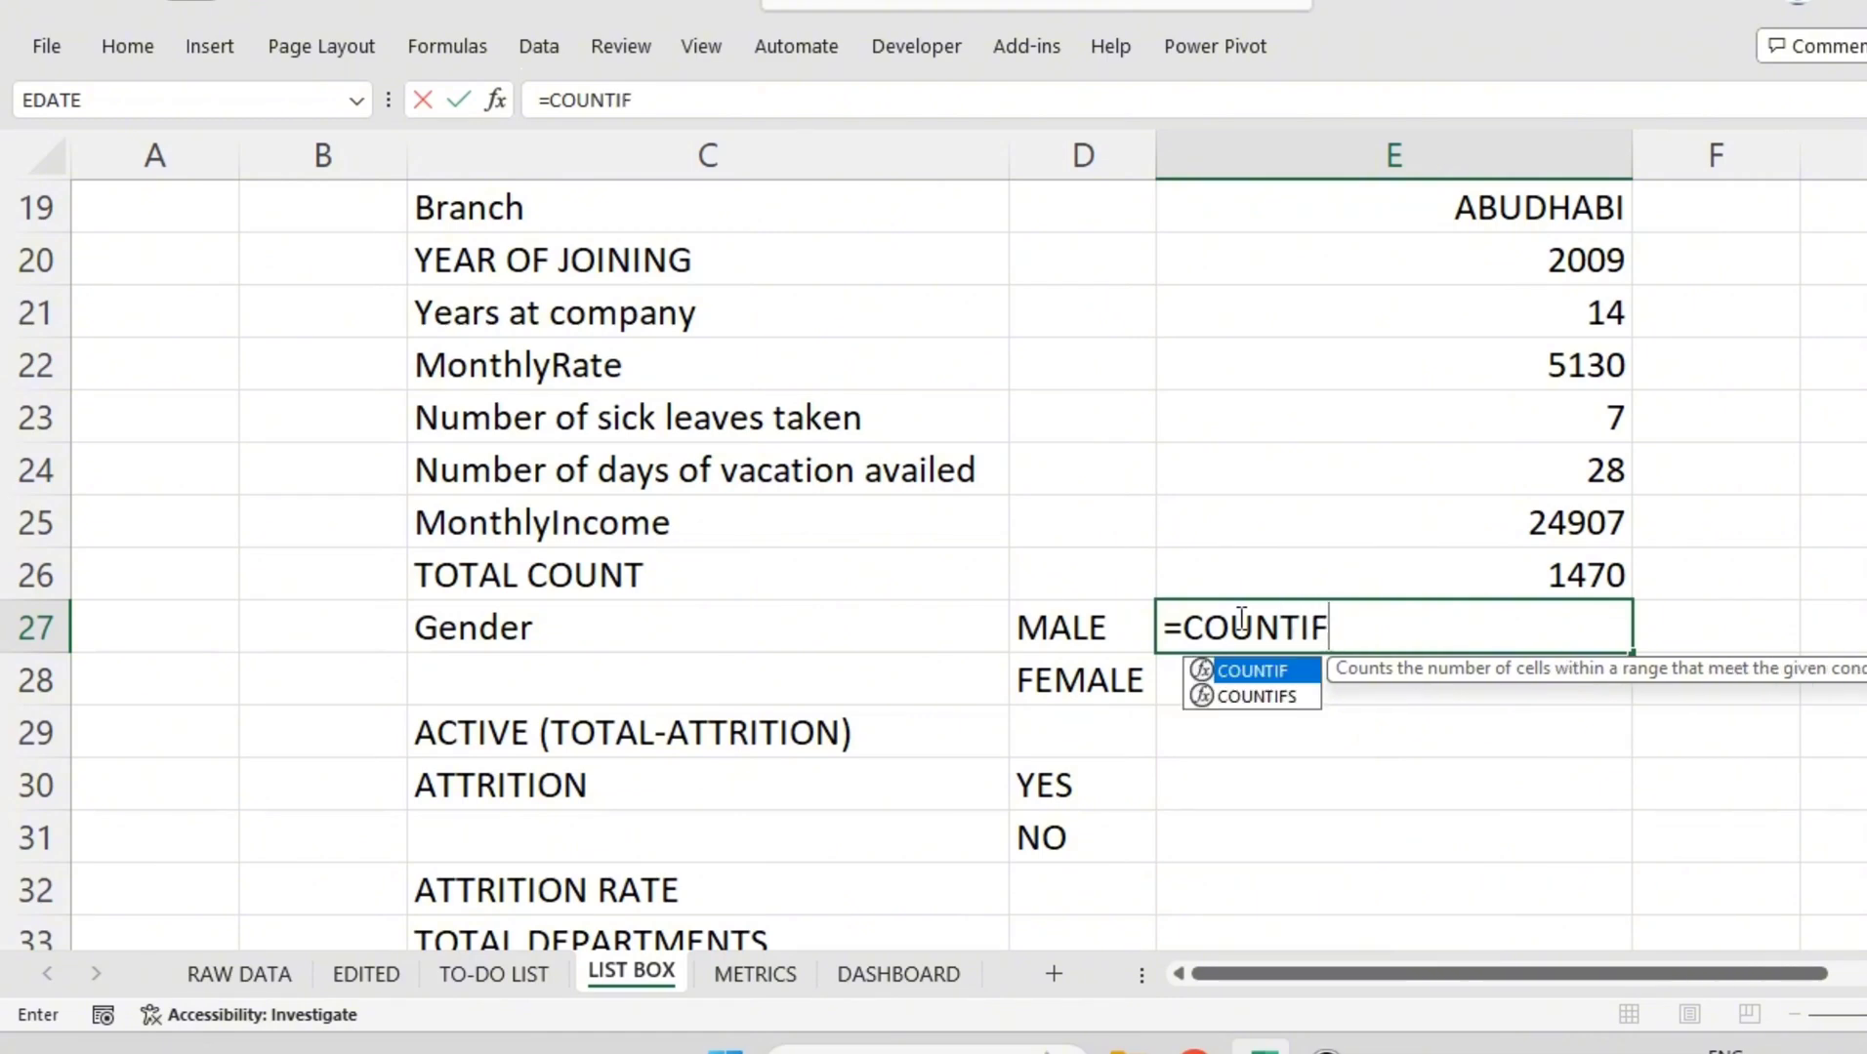
pyautogui.write('(')
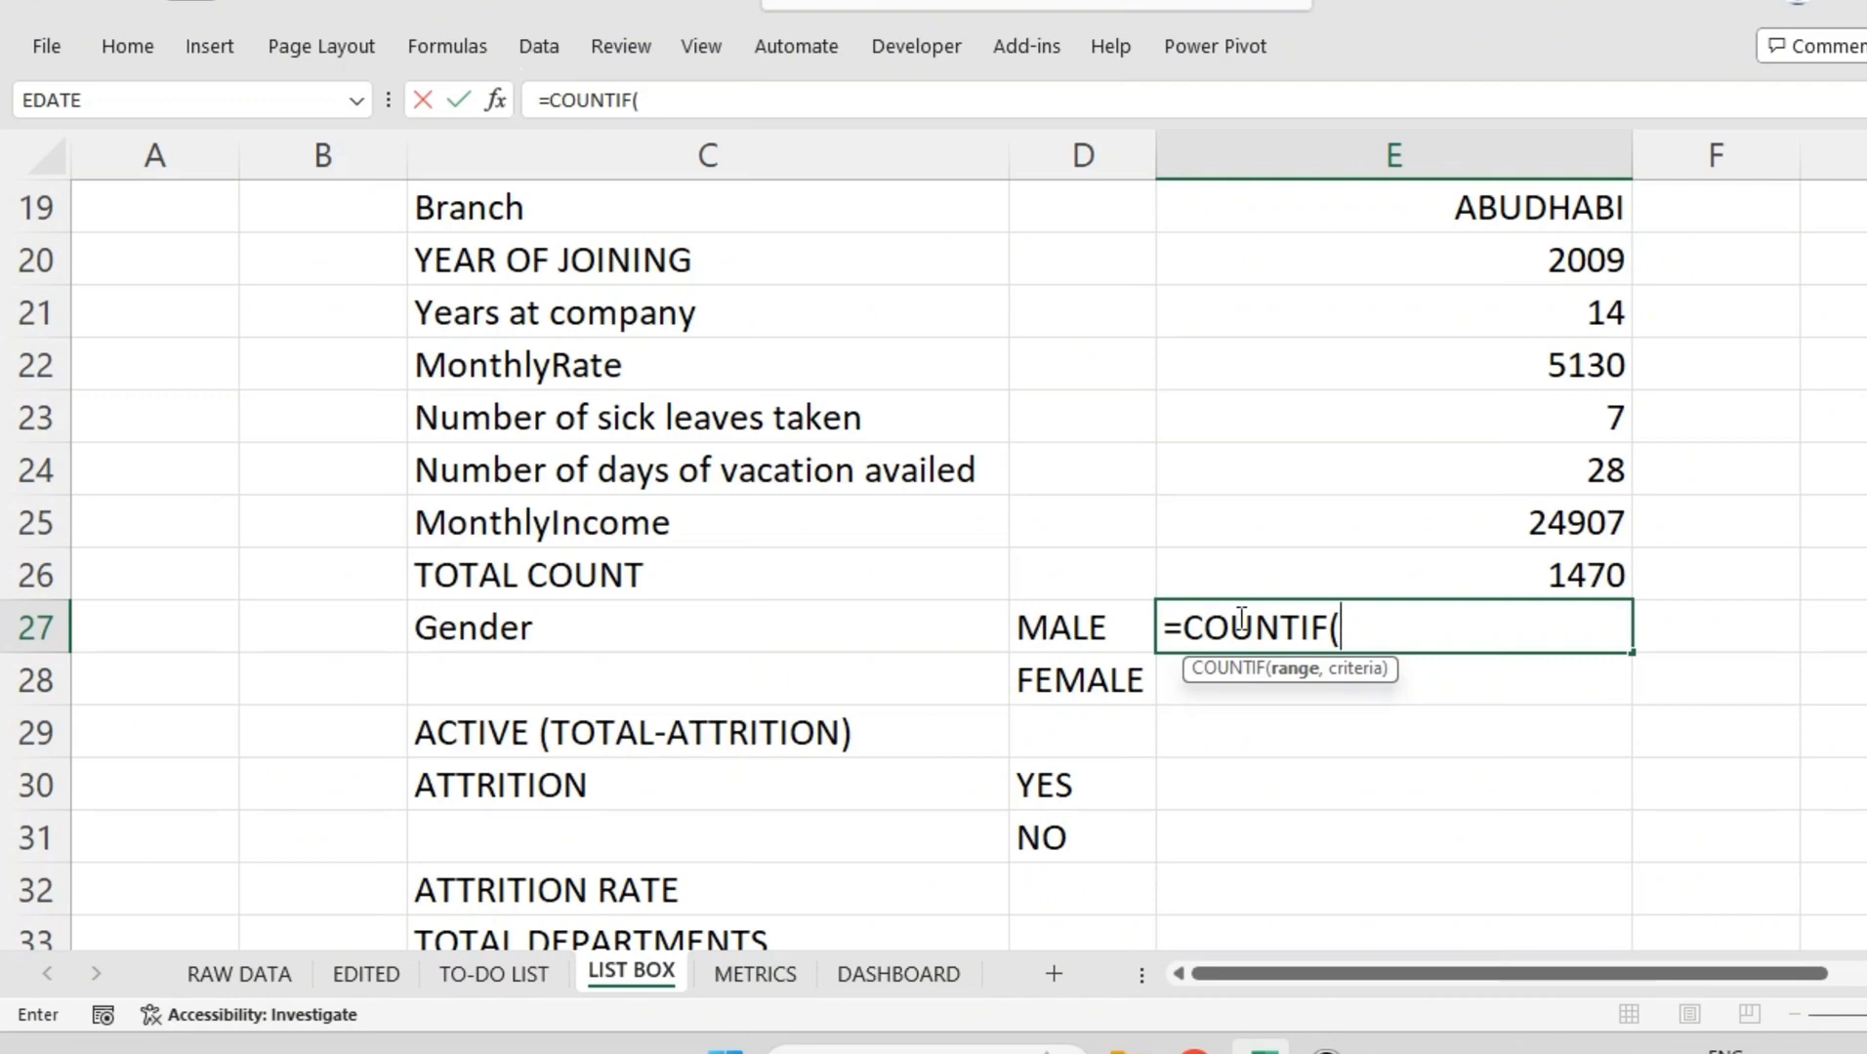
pyautogui.write('GEND')
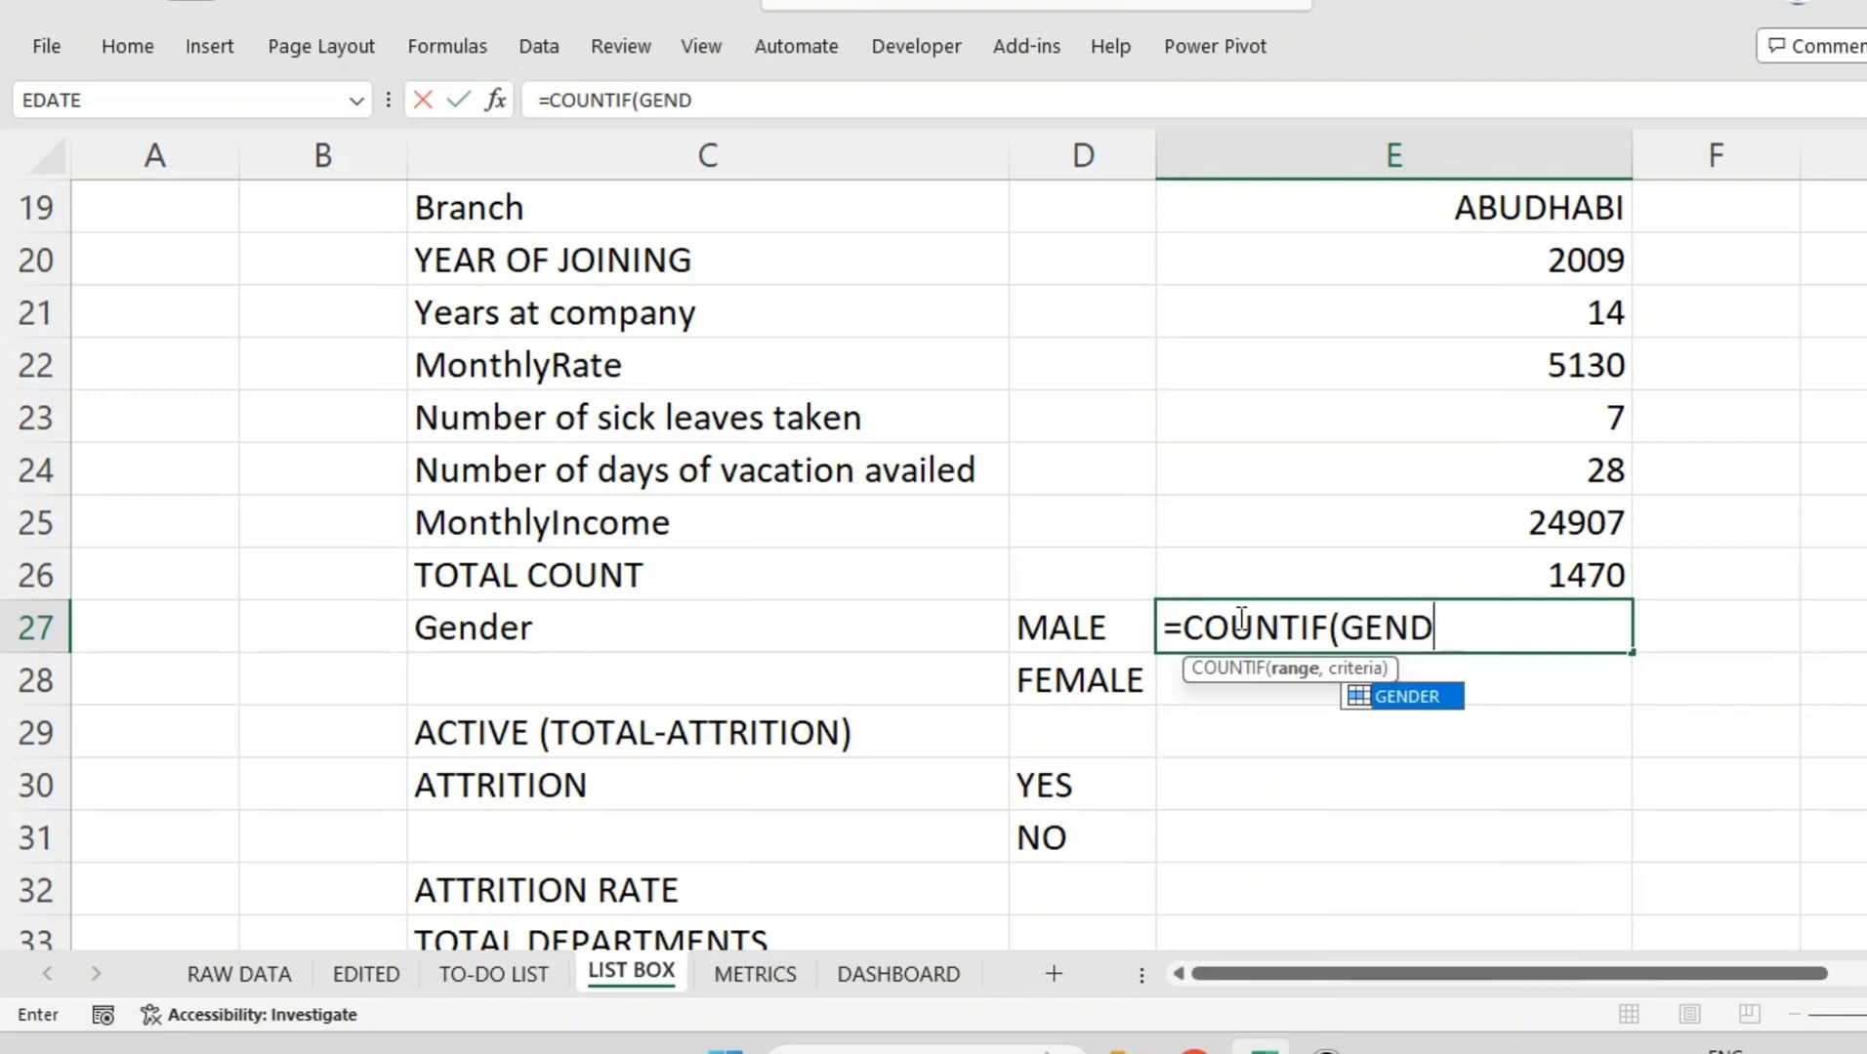
pyautogui.press('Tab')
pyautogui.write(',')
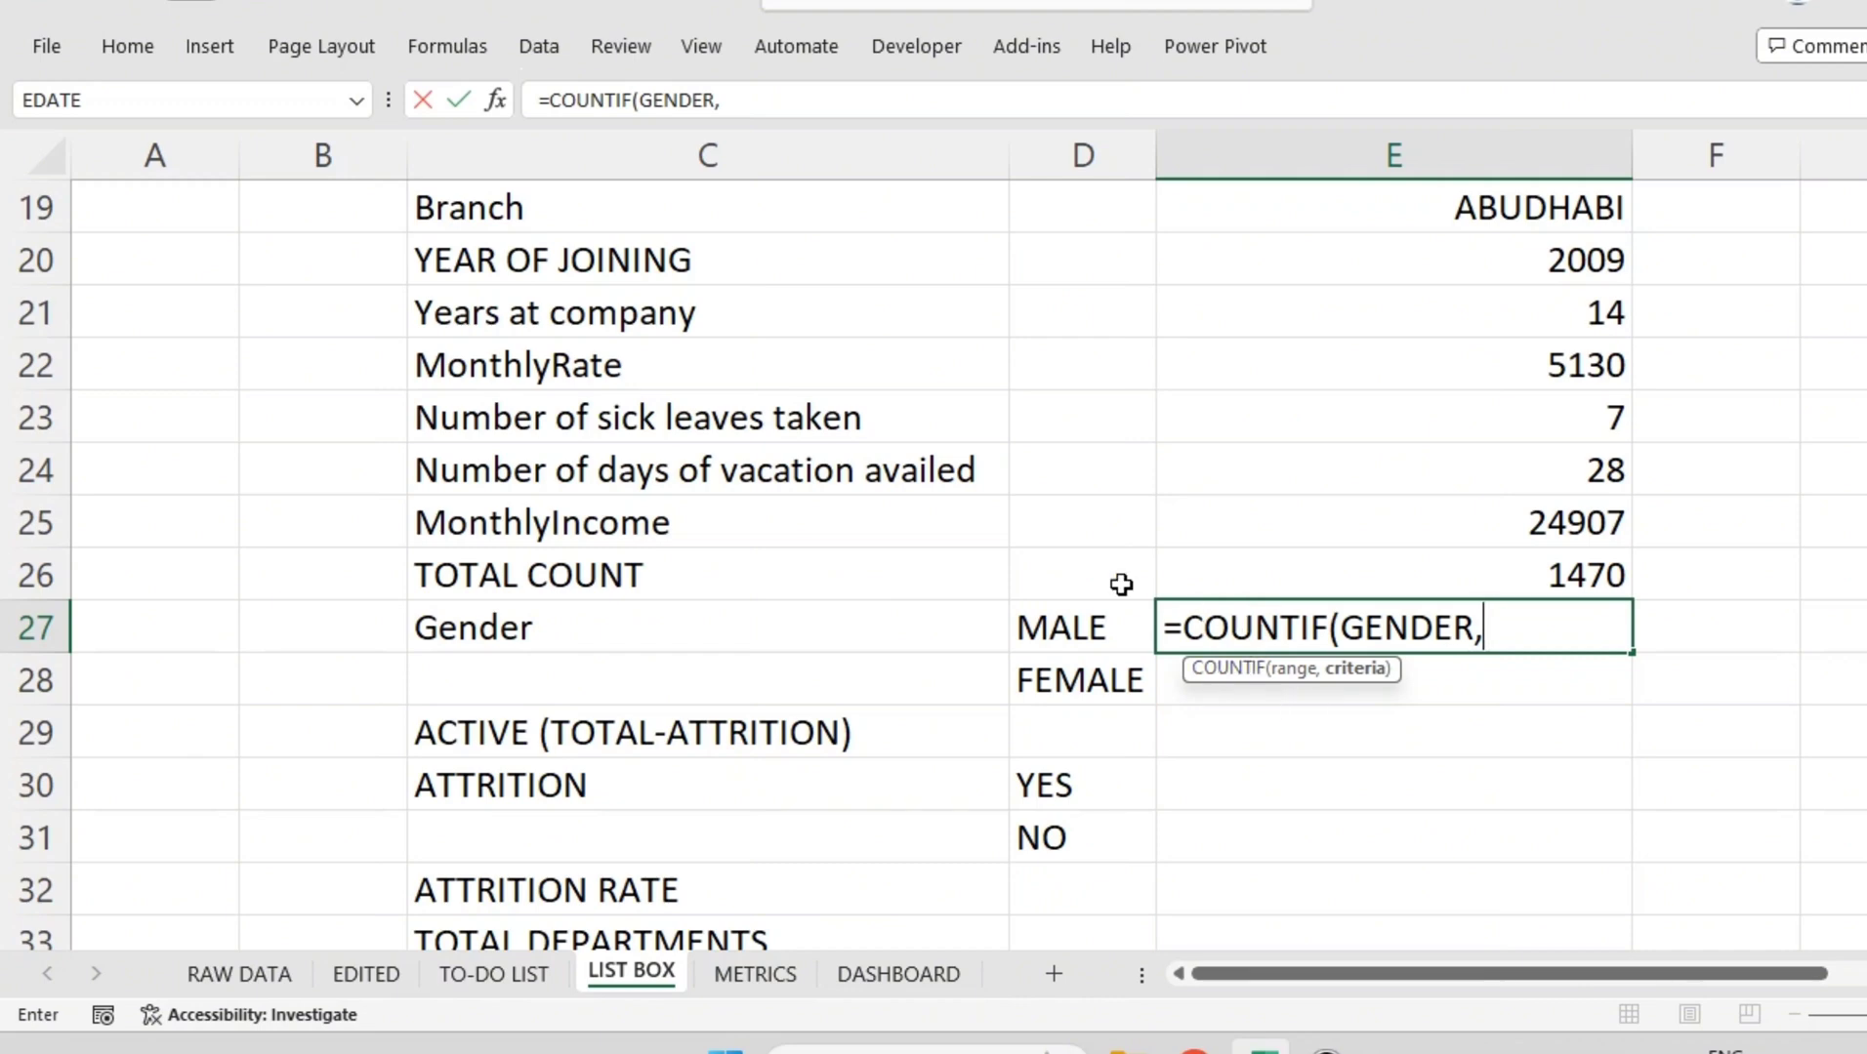
pyautogui.click(1032, 632)
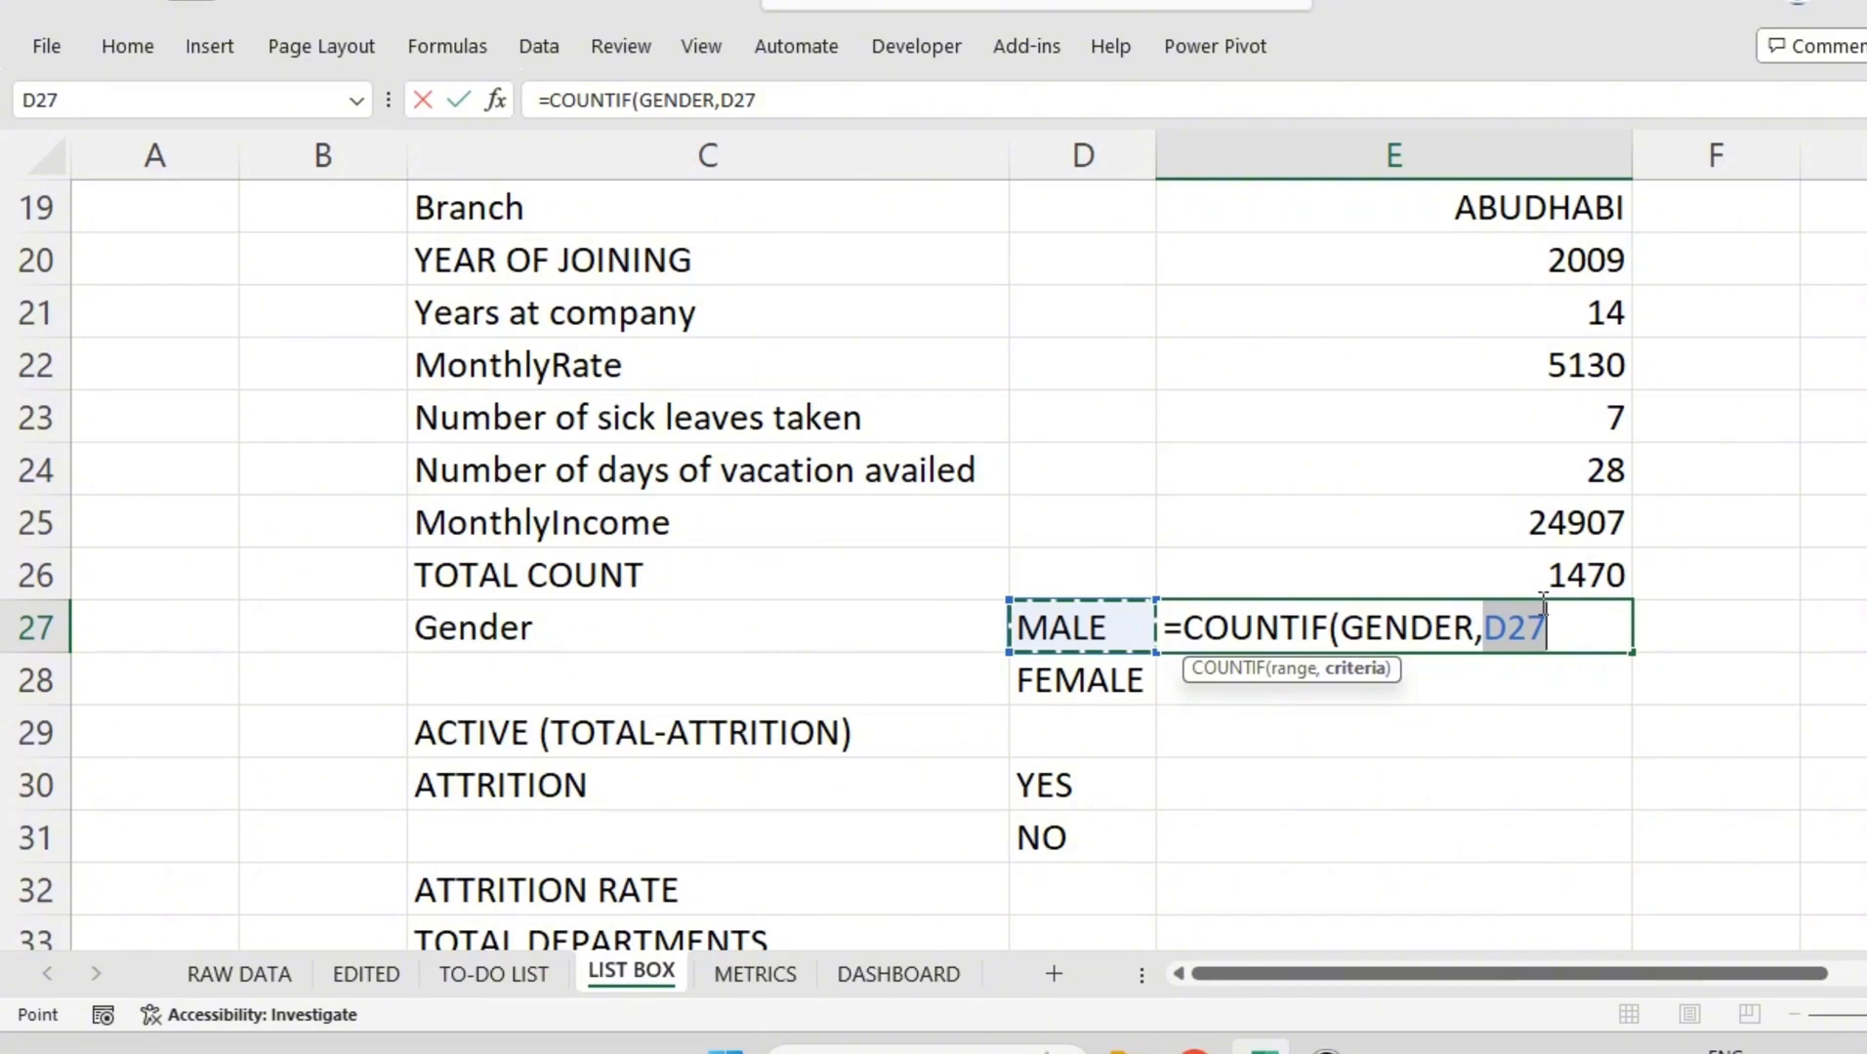
pyautogui.press('Return')
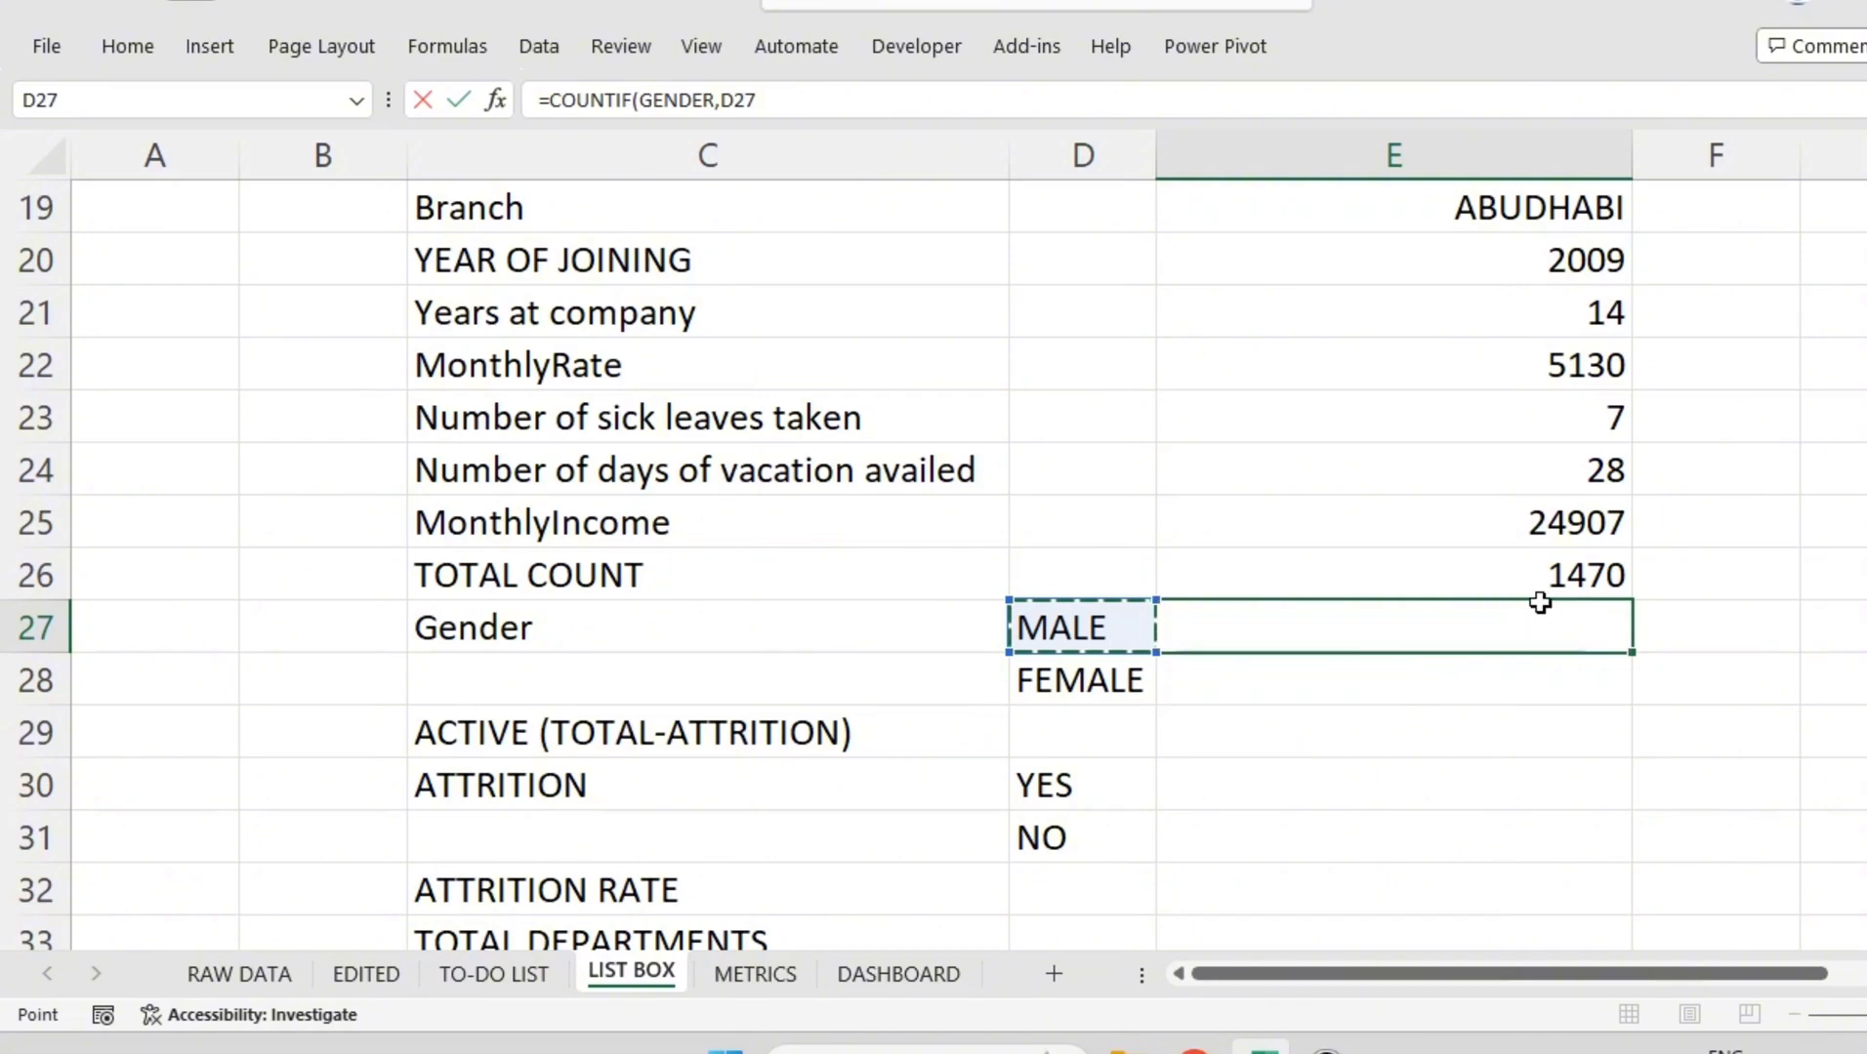
# Step: Check the Female and Male entries in the Gender column of the EDITED sheet and return to the LIST BOX sheet
pyautogui.click(363, 972)
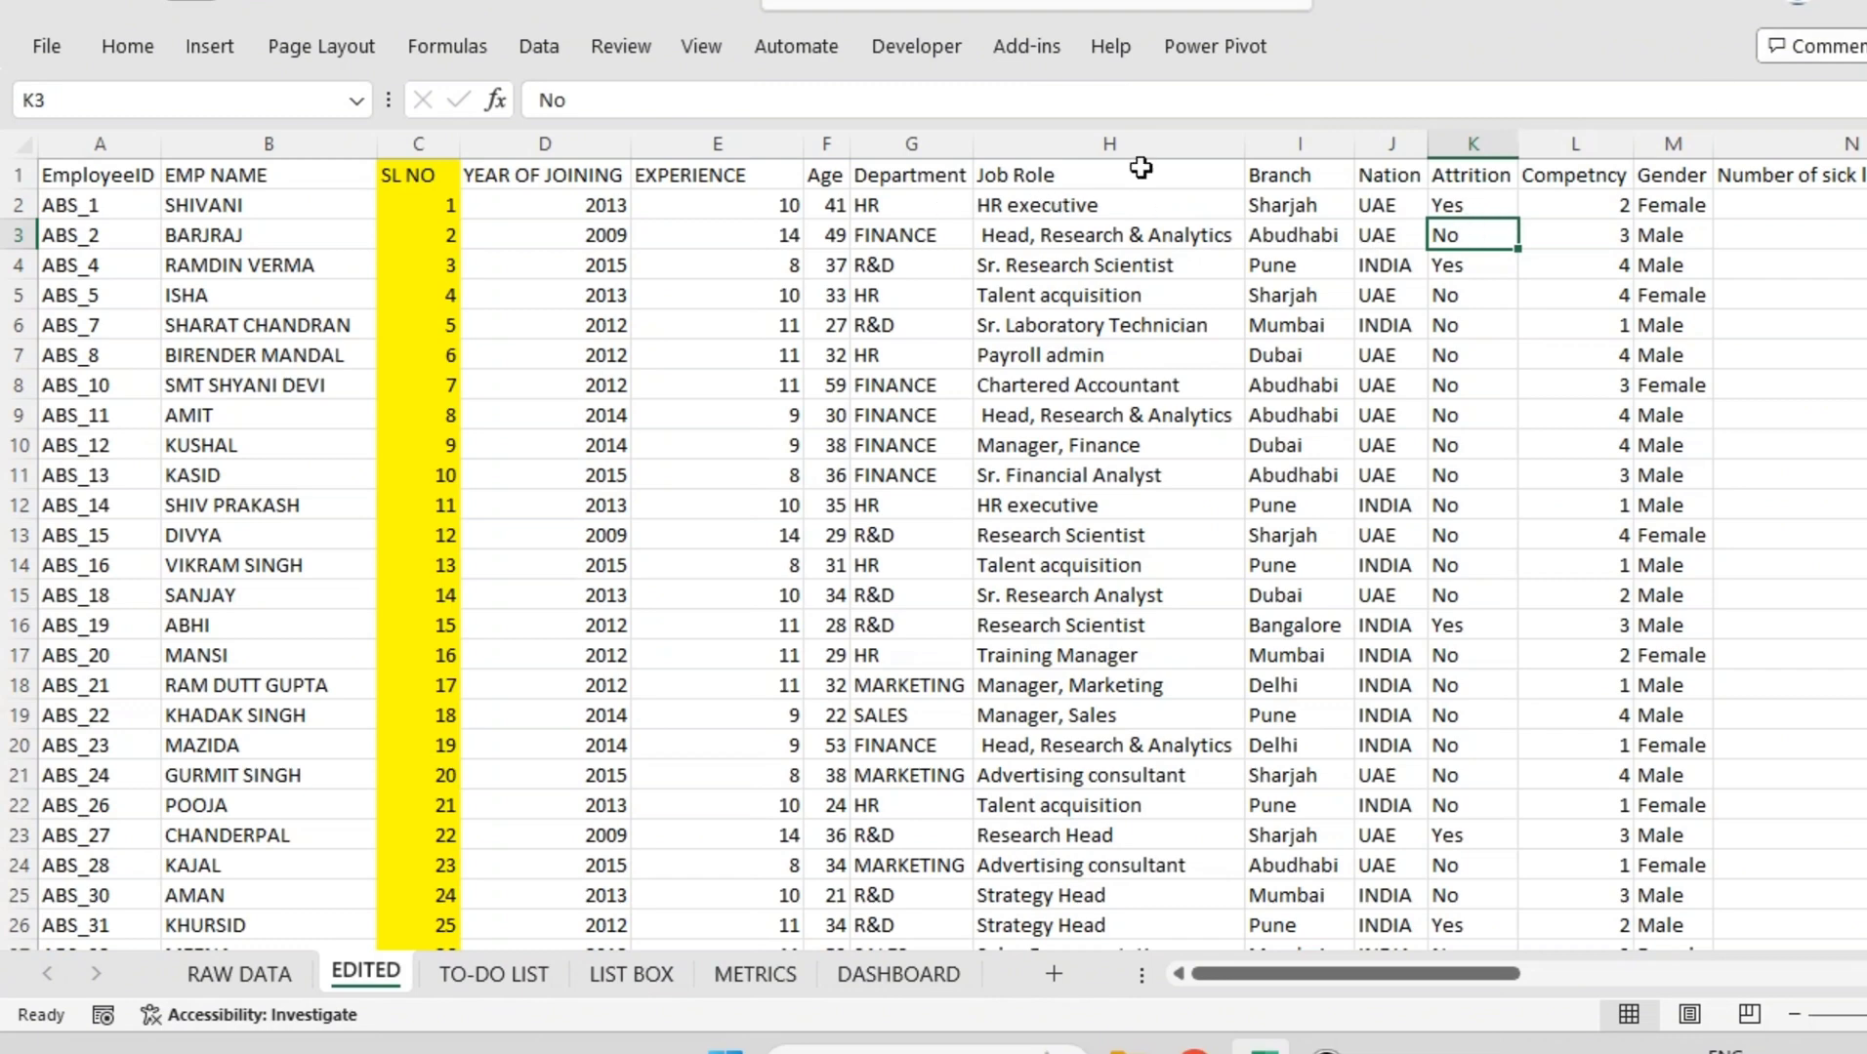
pyautogui.click(1654, 208)
pyautogui.click(1669, 236)
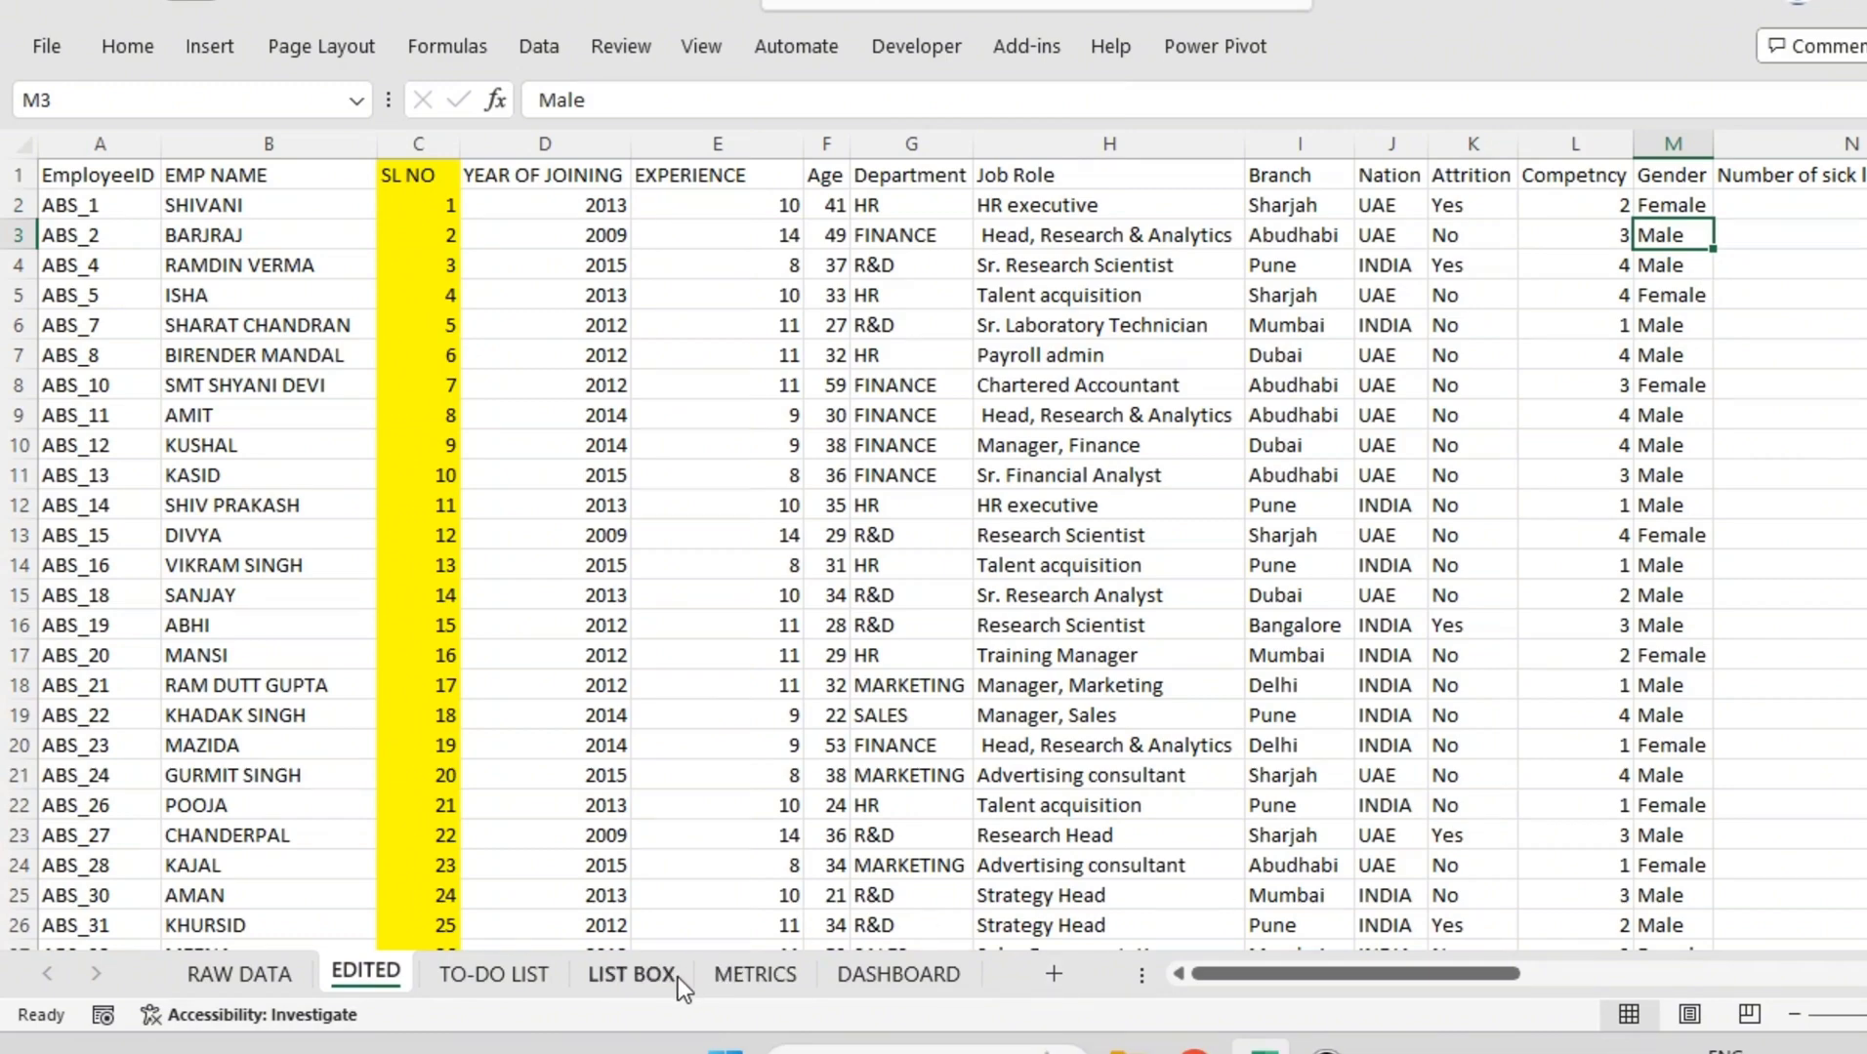
pyautogui.click(617, 973)
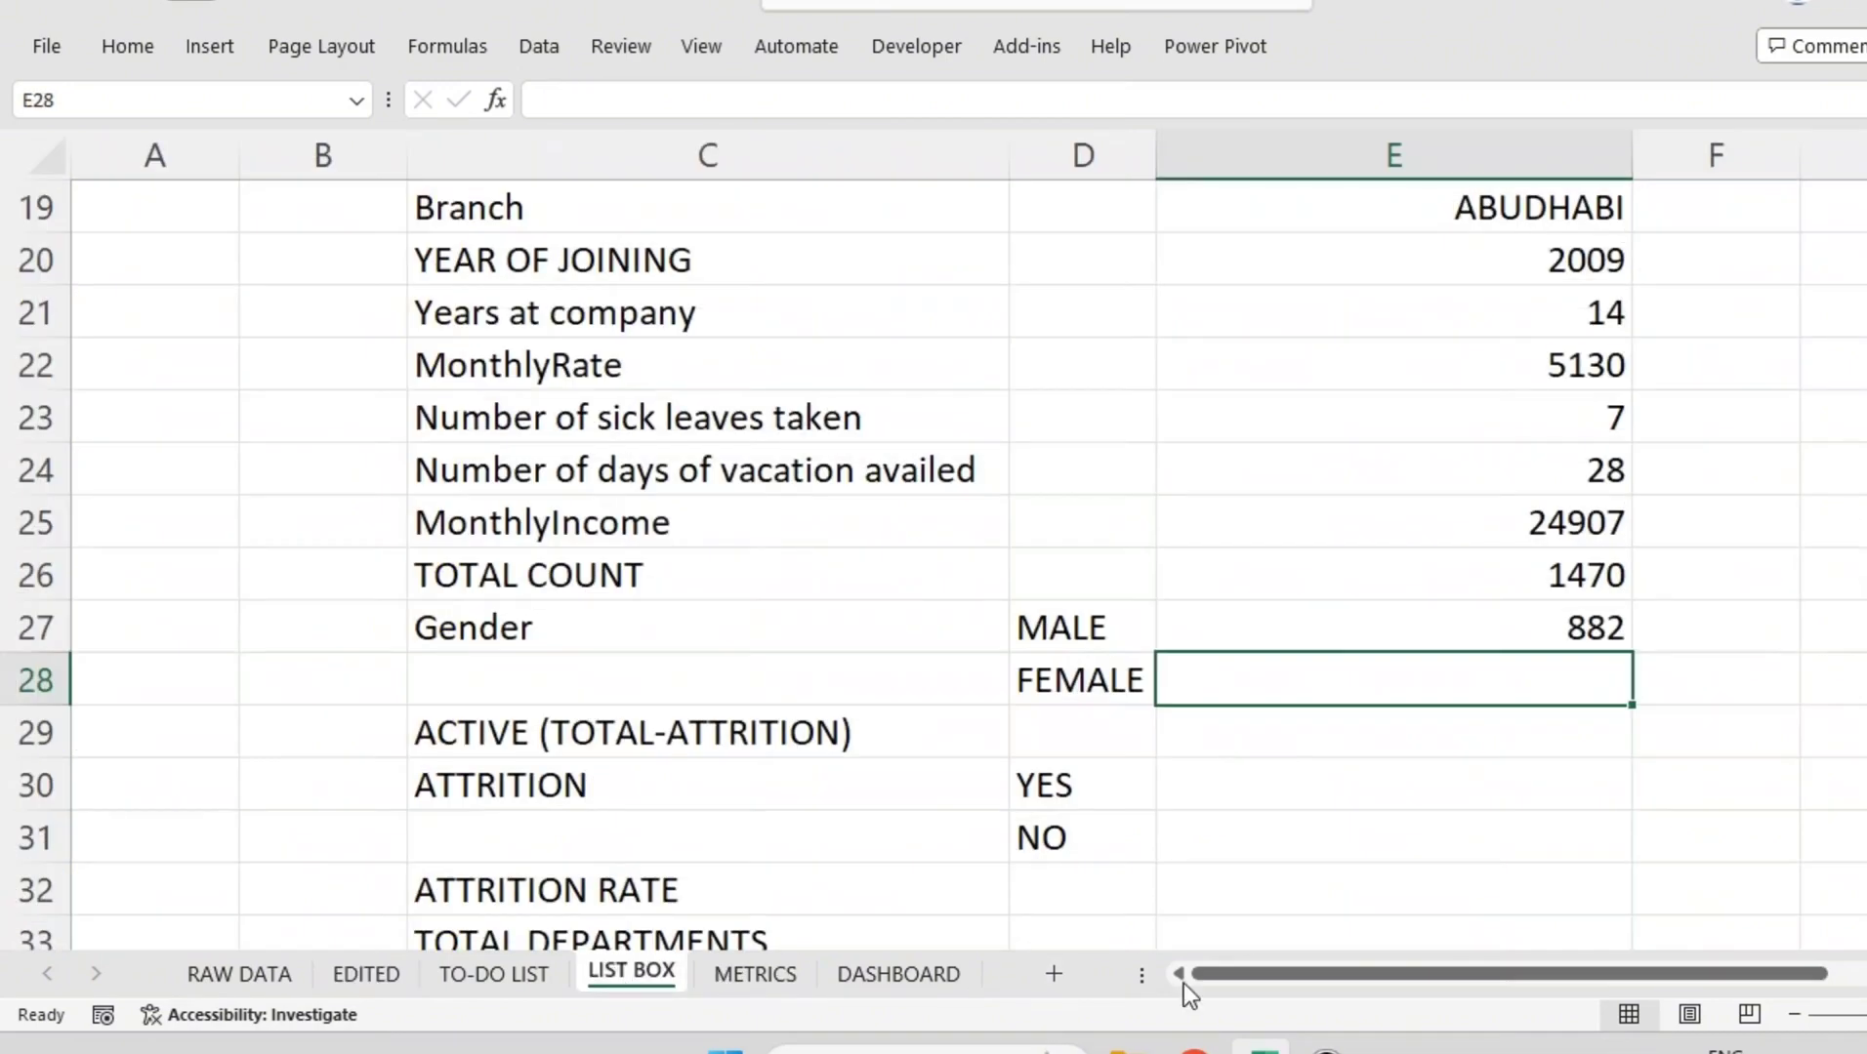
# Step: Count the female employees in E28 with =COUNTIF(GENDER,D28)
pyautogui.click(1572, 620)
pyautogui.click(1550, 686)
pyautogui.write('=COUNTIF(')
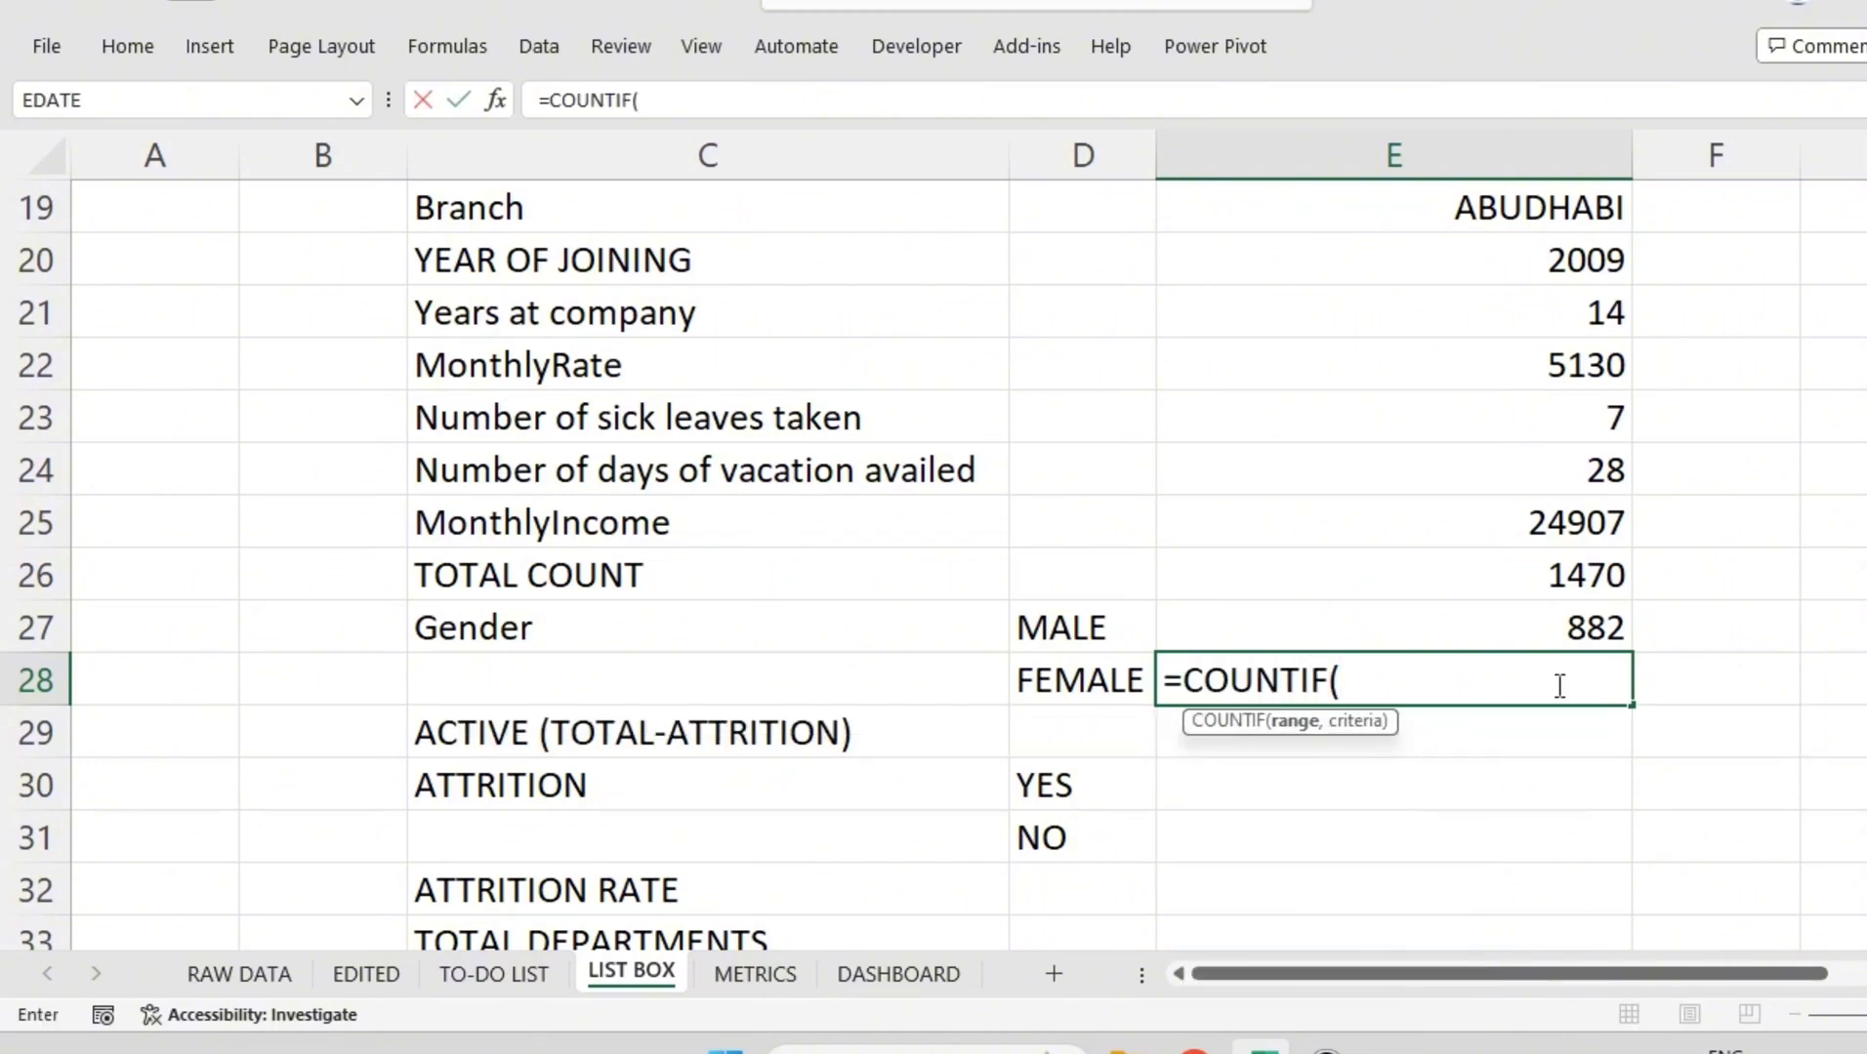
pyautogui.write('GEND')
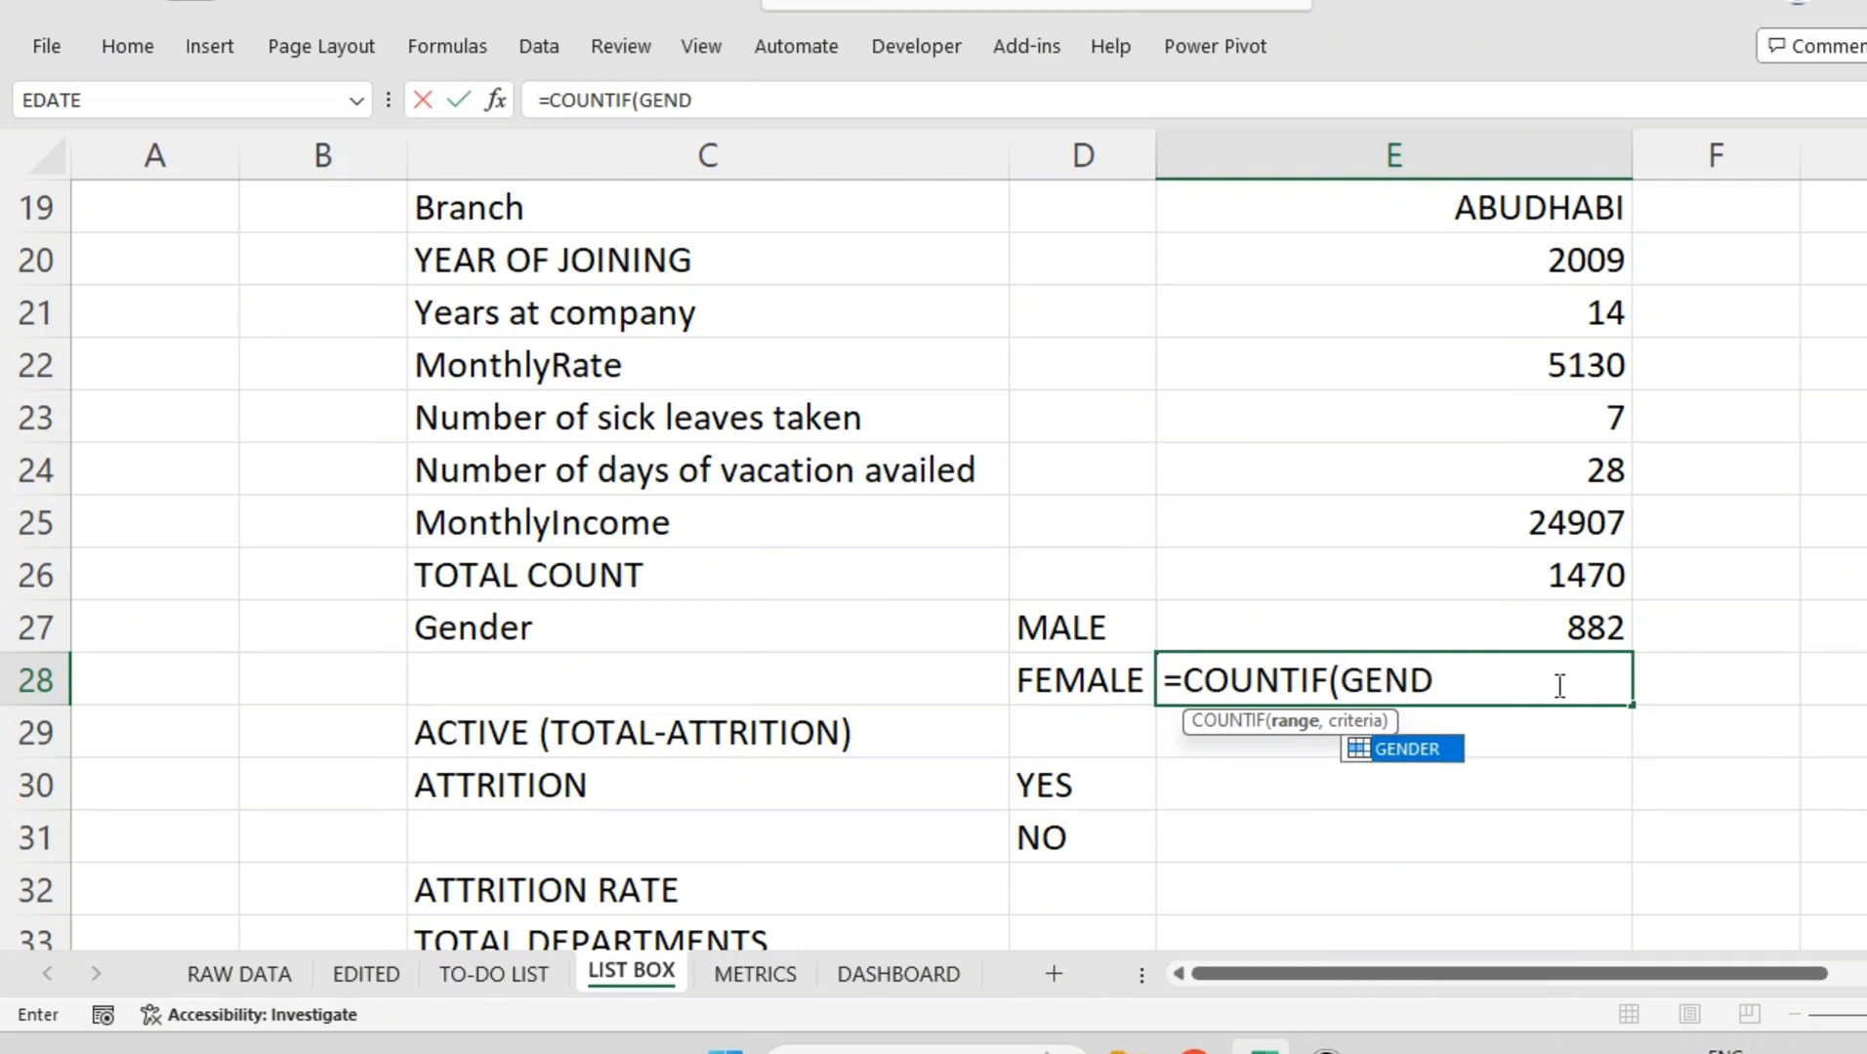
pyautogui.write('ER,')
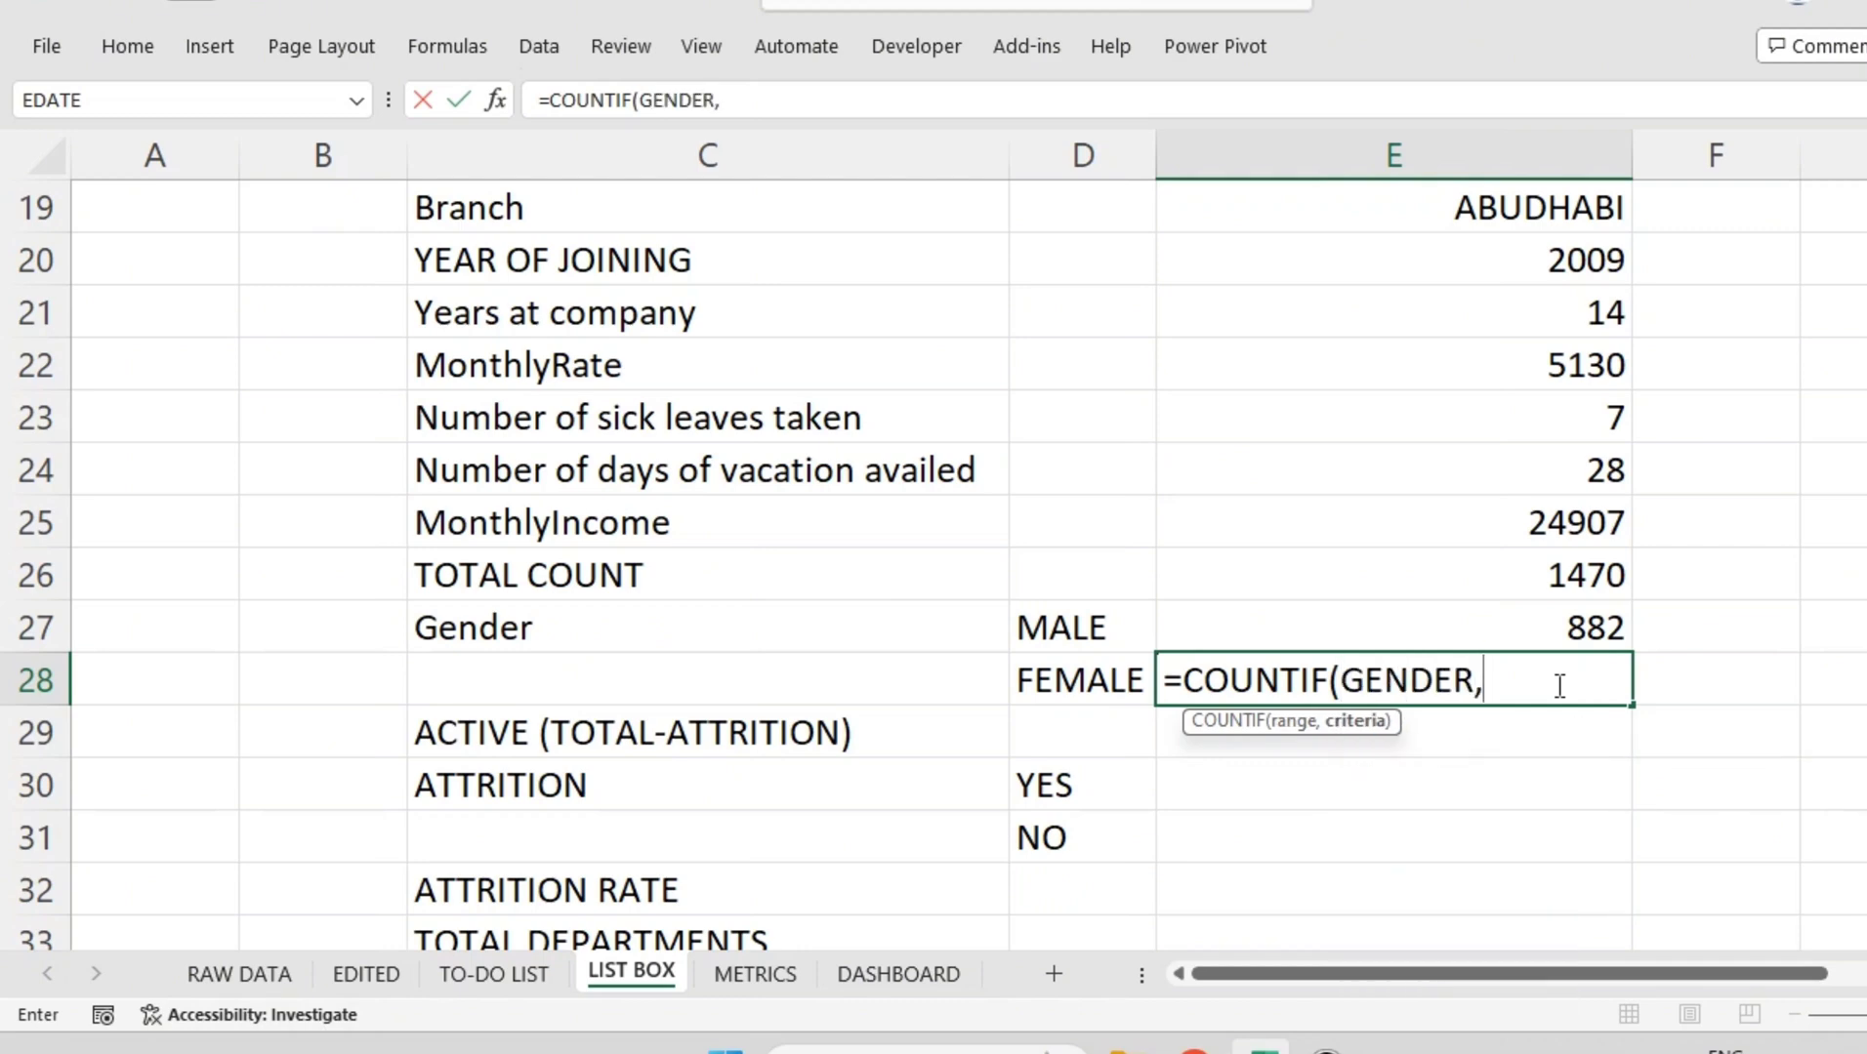
pyautogui.click(1075, 680)
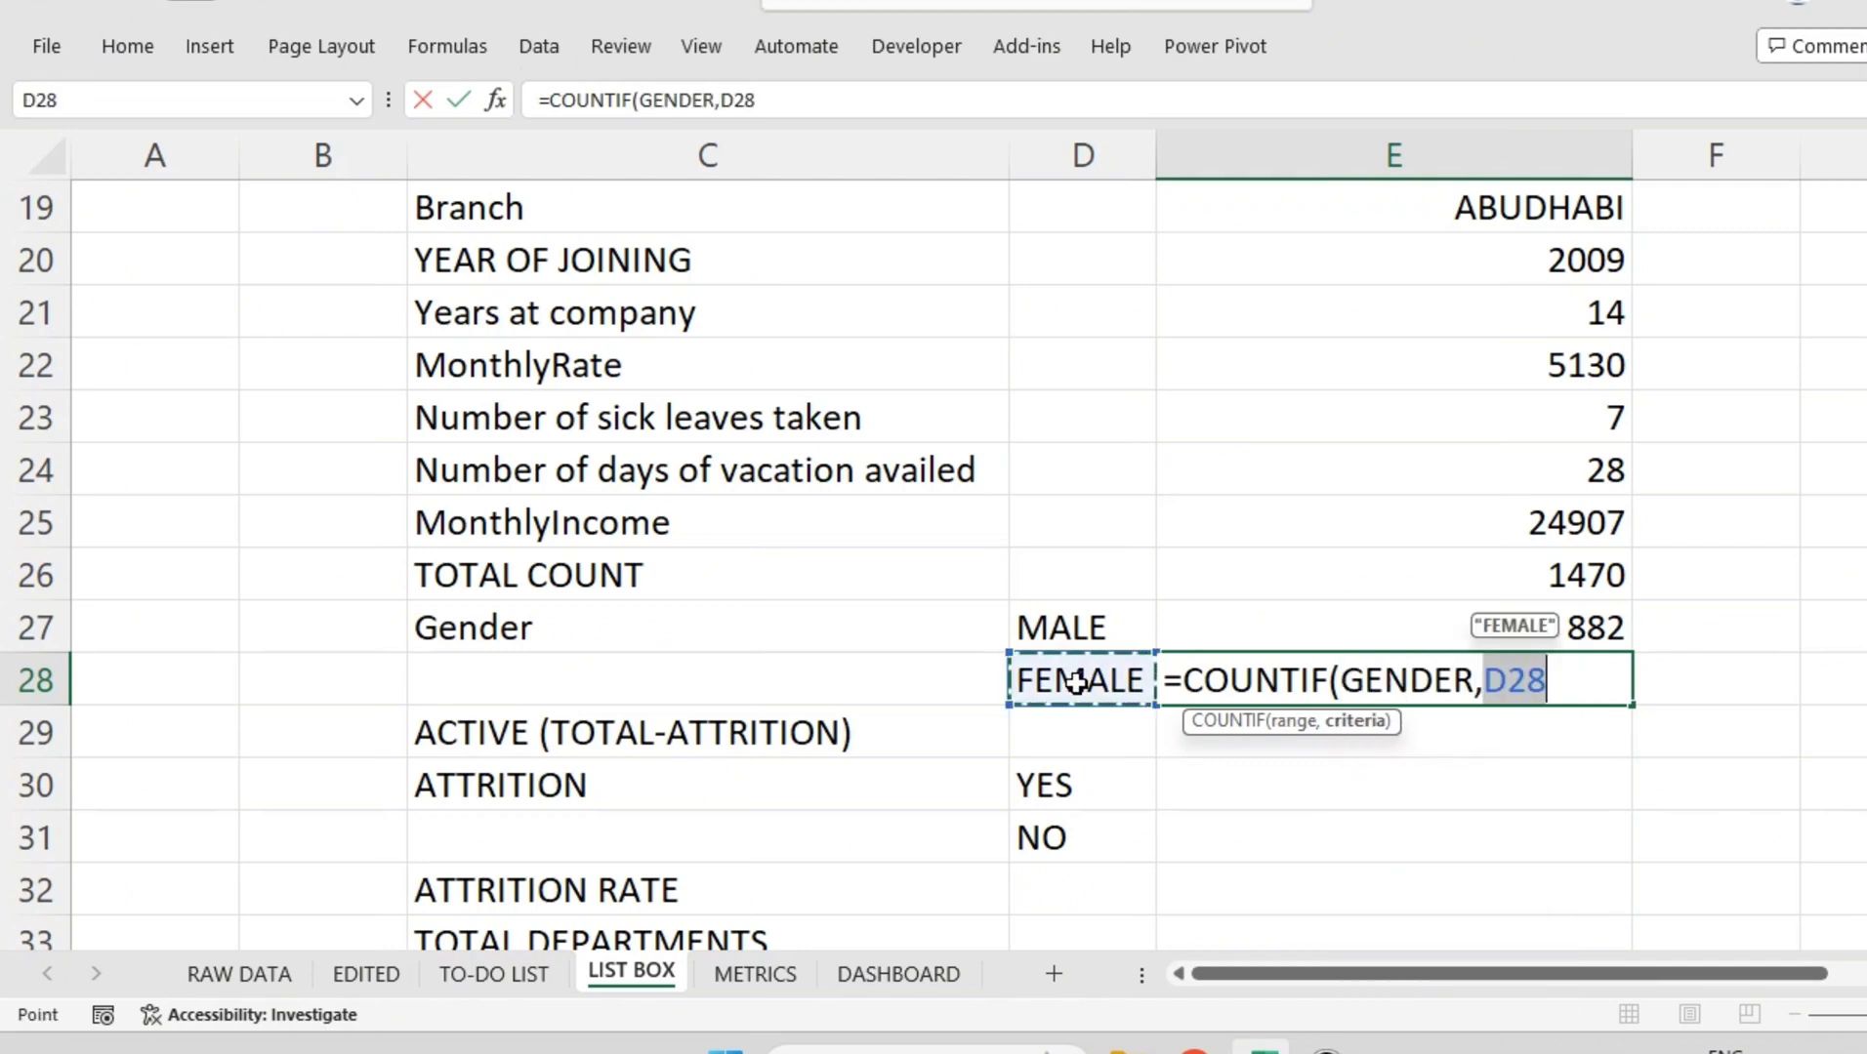
pyautogui.press('Return')
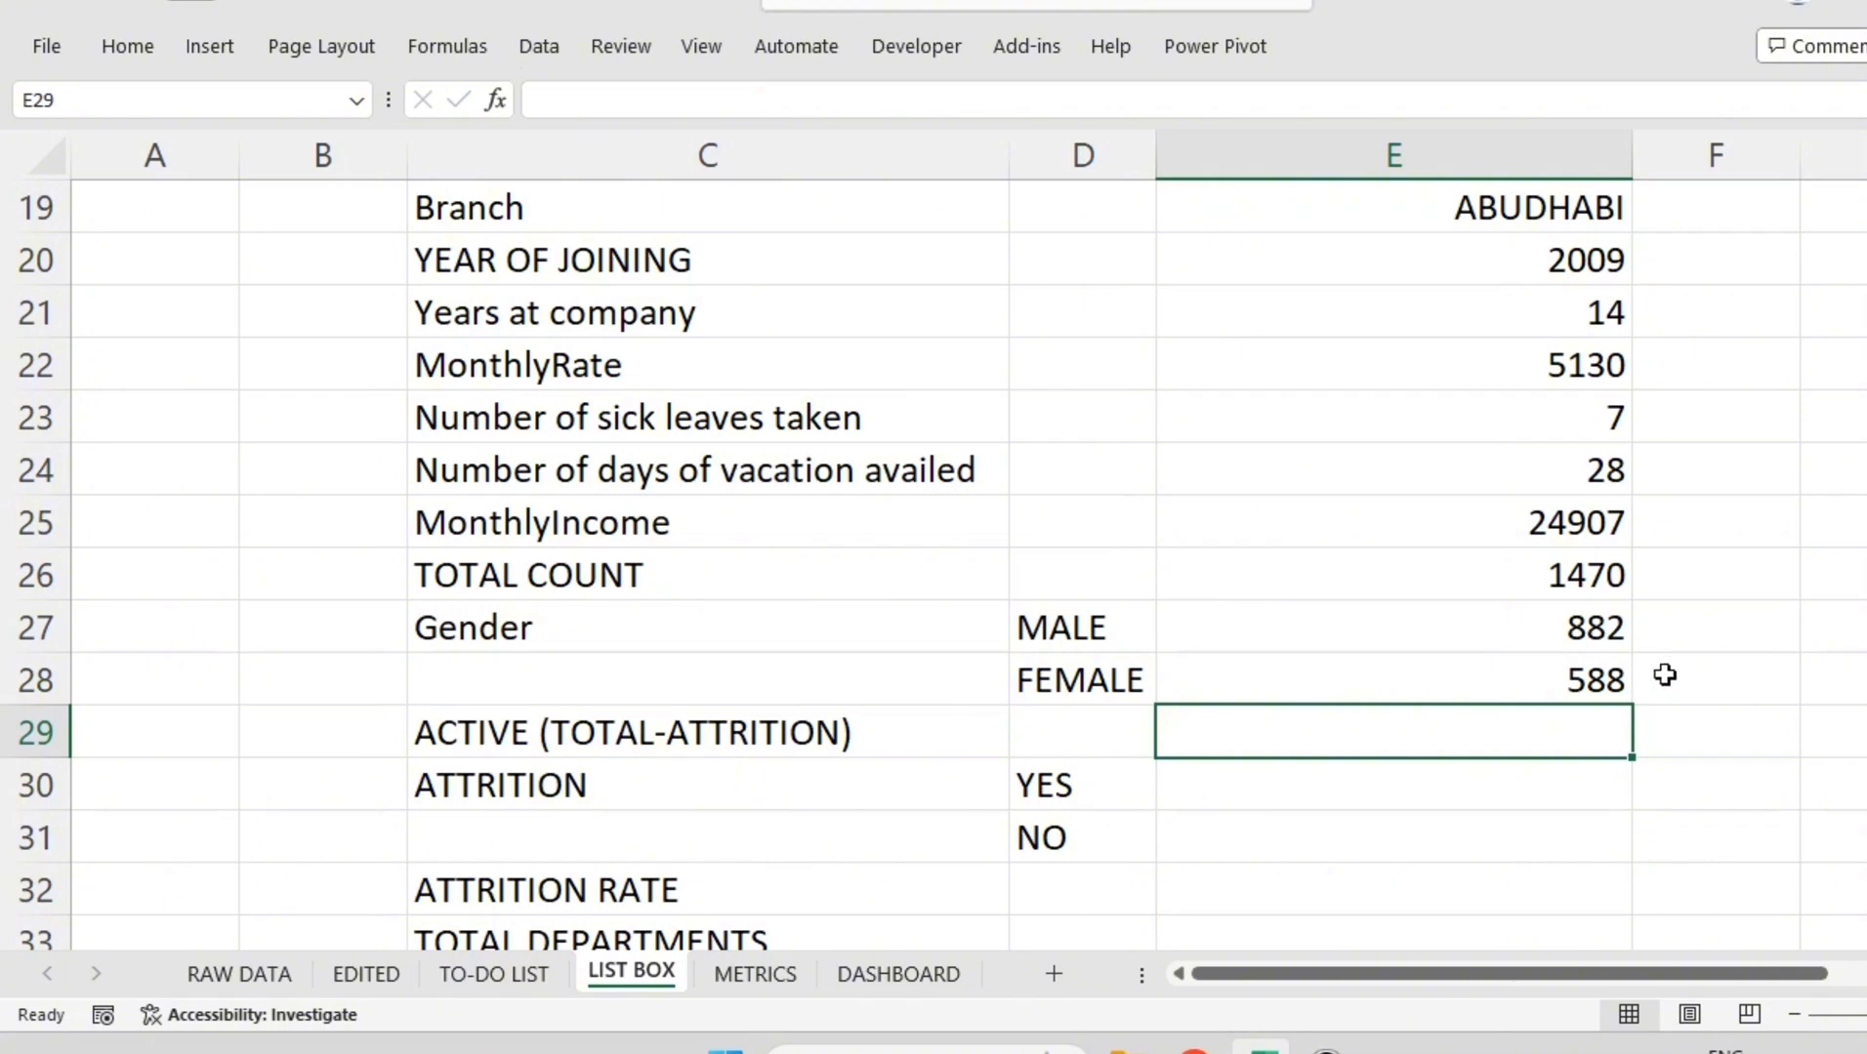
# Step: Check the sum of the gender counts in E27:E28 against TOTAL COUNT, and look over the ATTRITION YES row
pyautogui.click(1611, 628)
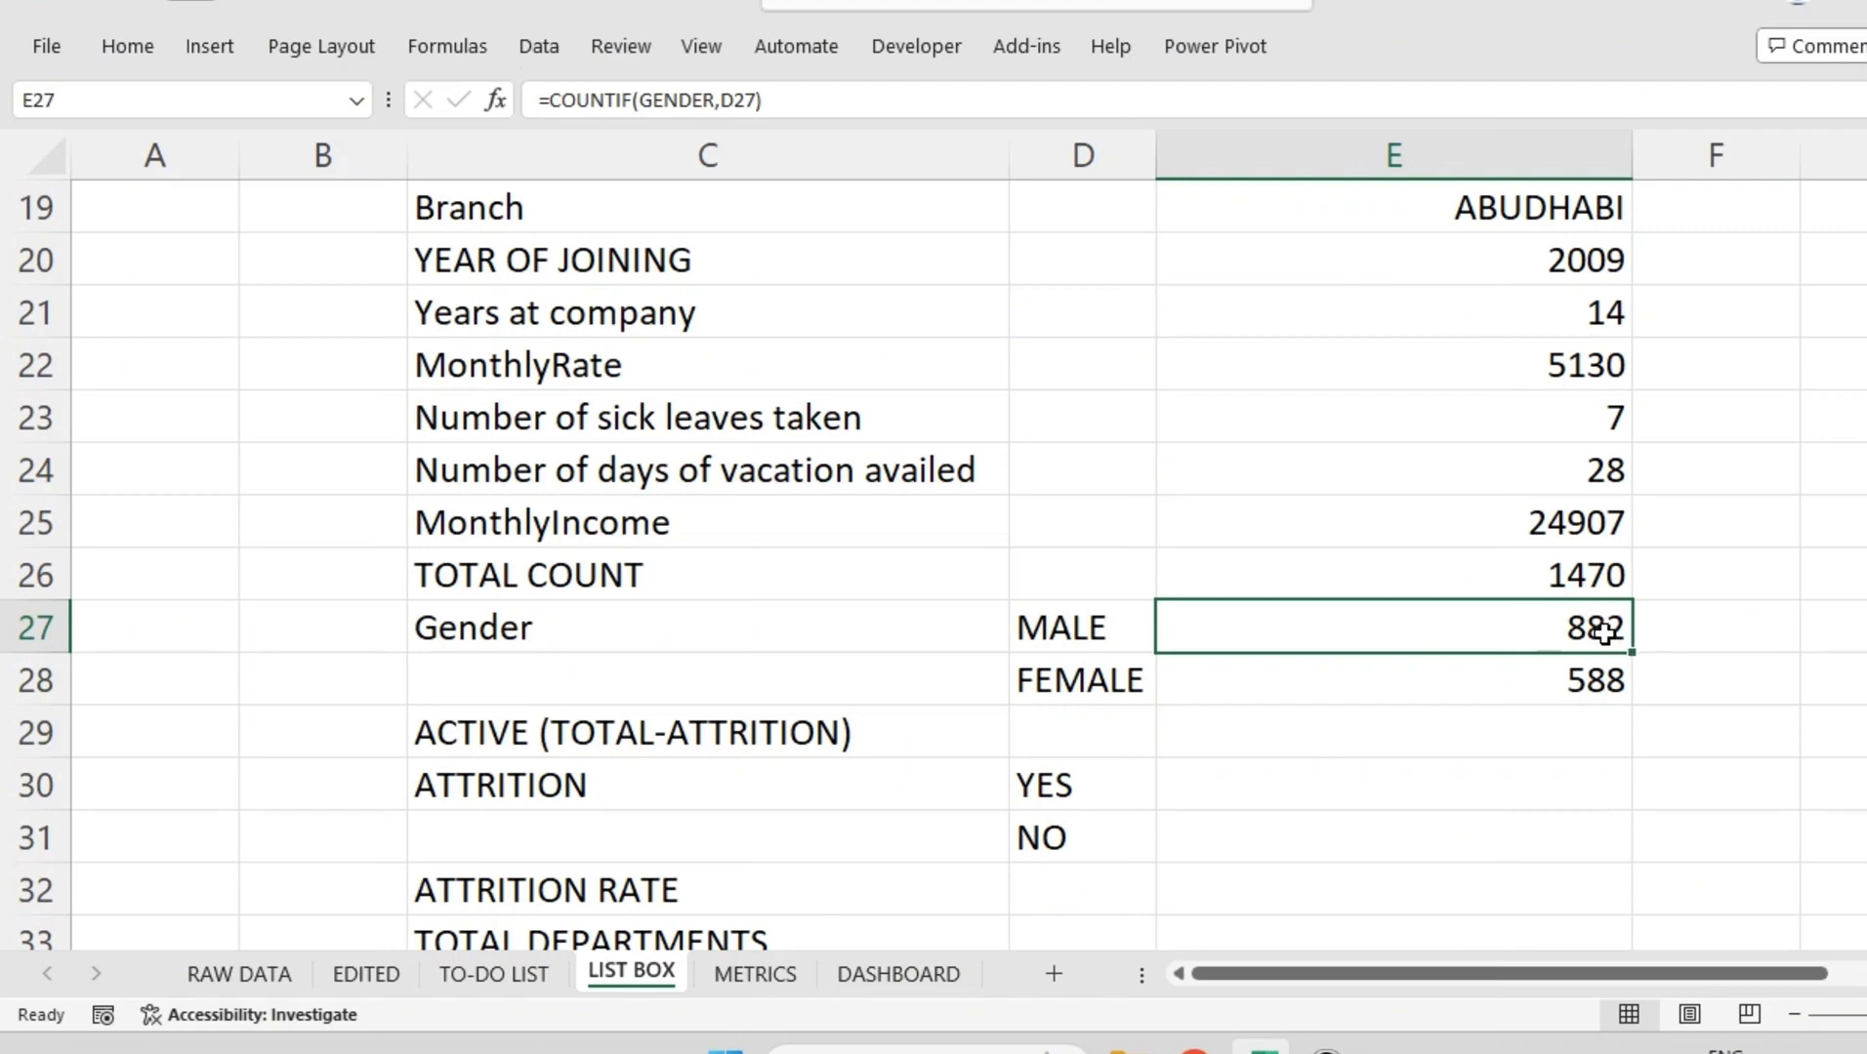
pyautogui.moveTo(1604, 633); pyautogui.dragTo(1599, 681)
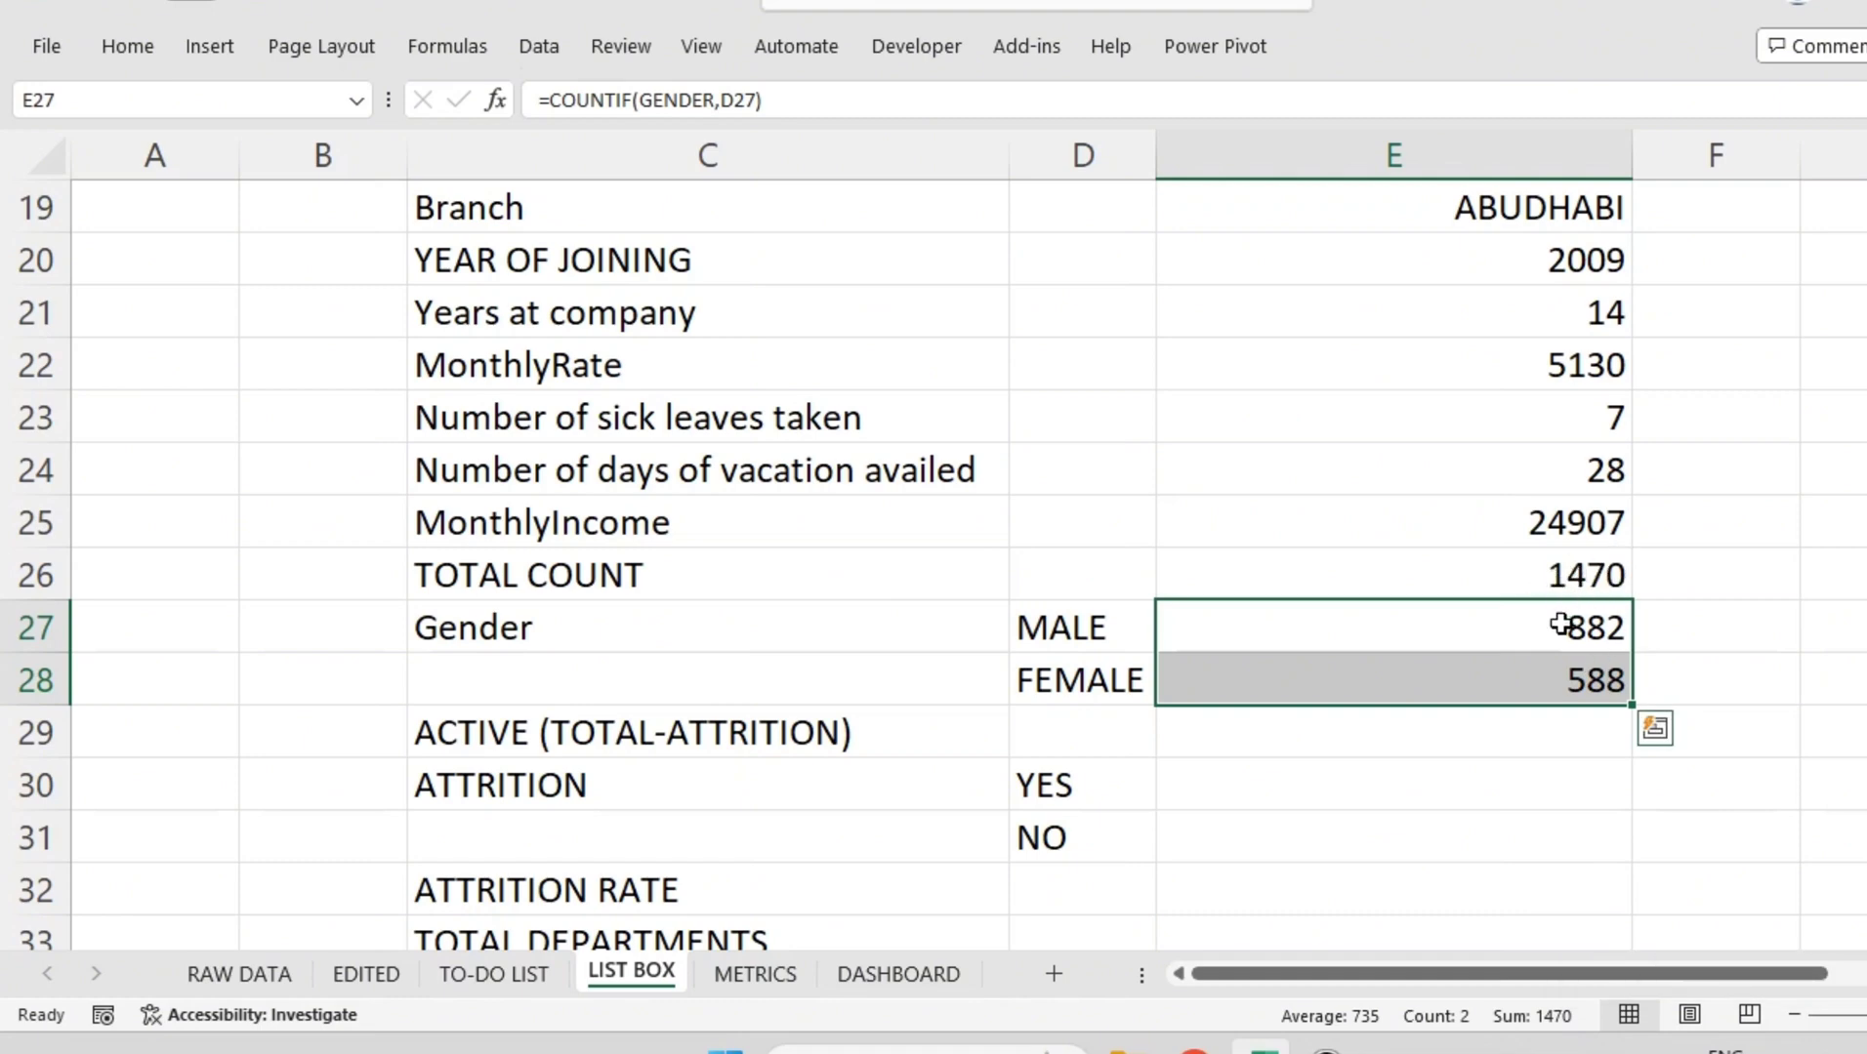
pyautogui.click(1417, 792)
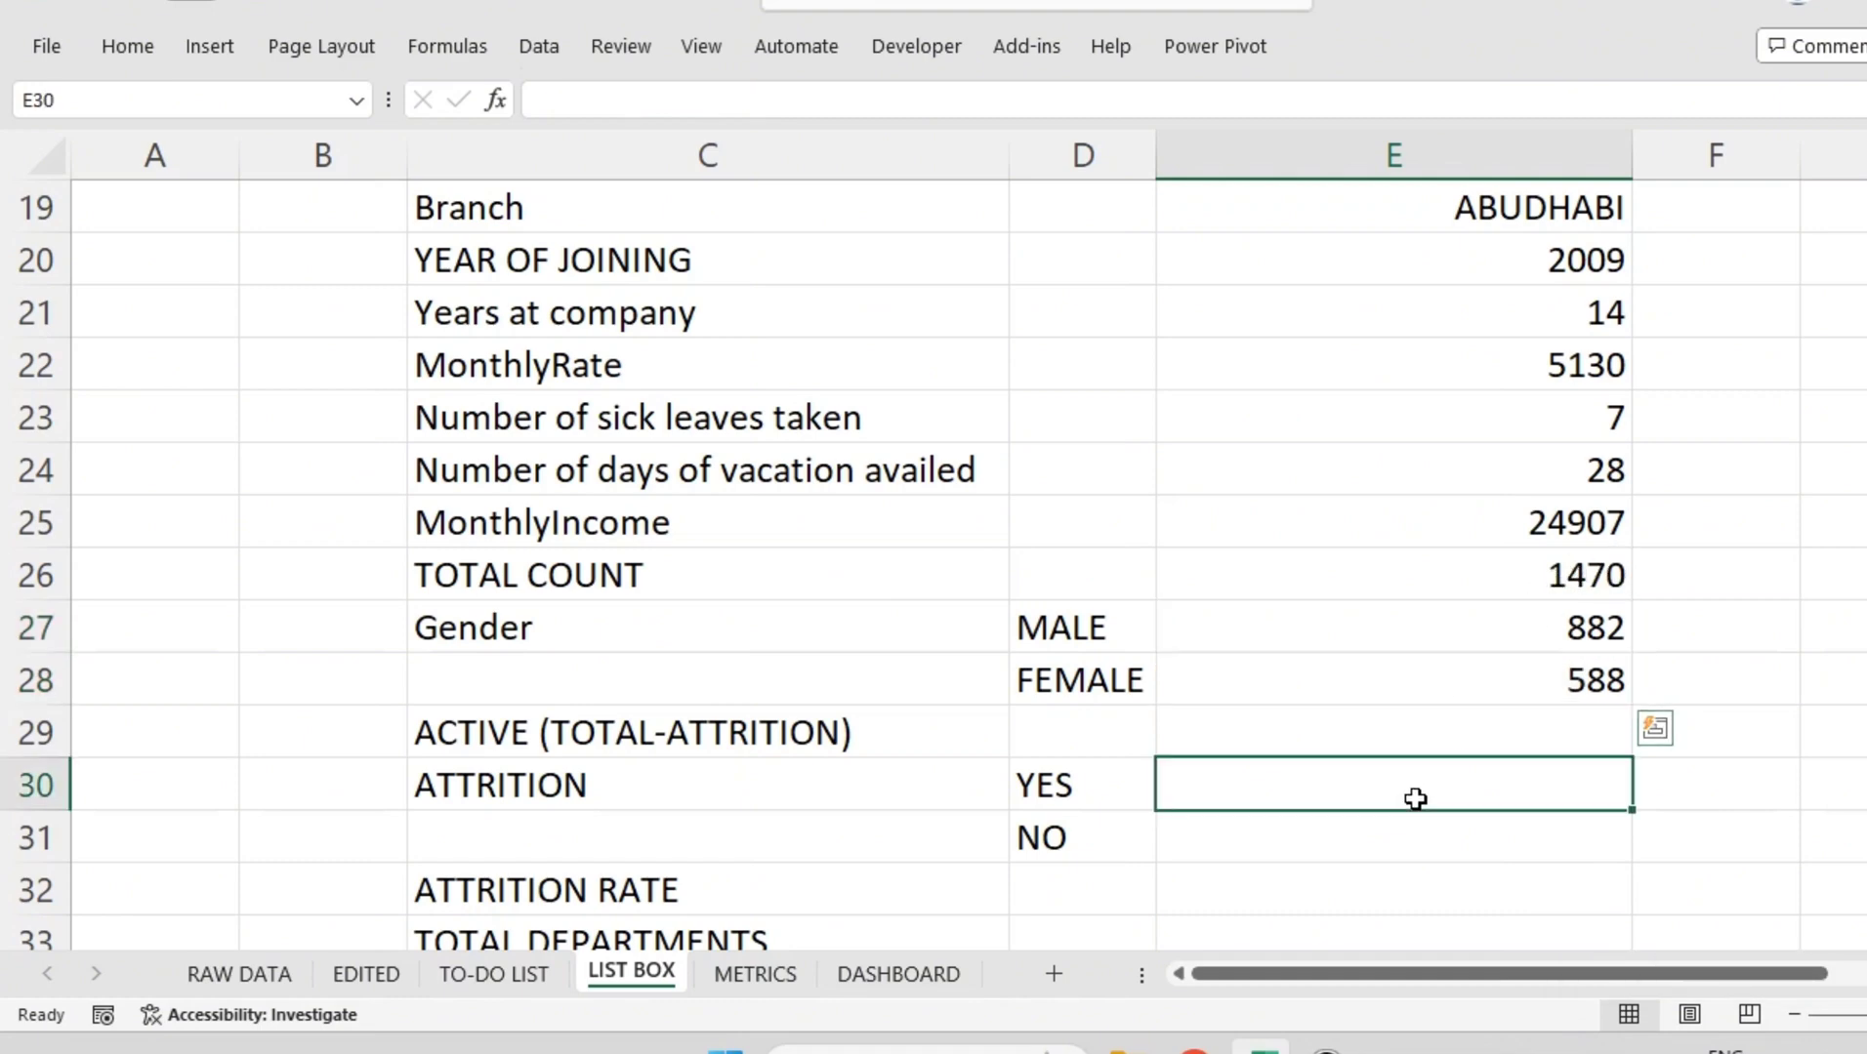
pyautogui.click(1050, 793)
pyautogui.click(1352, 793)
# Step: Label the Gender row COUNTIF in B27 and the TOTAL COUNT row COUNTA in B26, and widen column B slightly
pyautogui.click(350, 646)
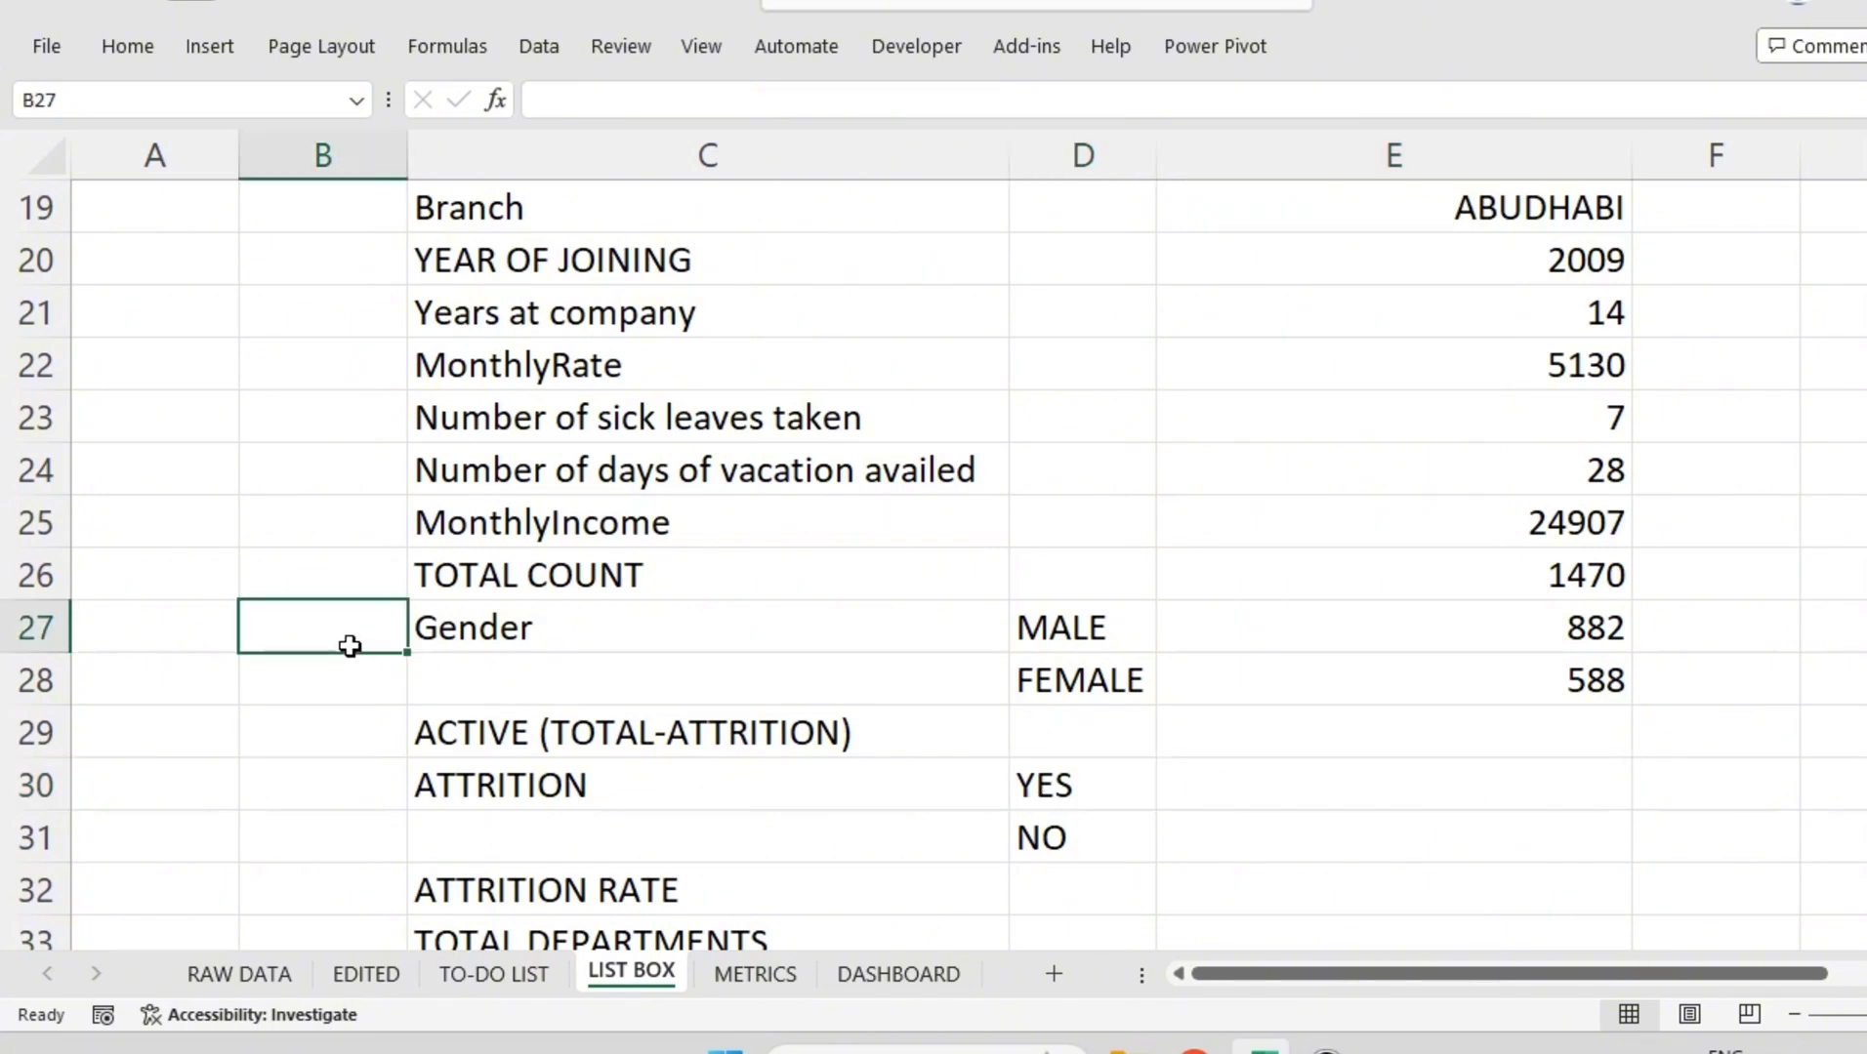
pyautogui.write('COUNTIF')
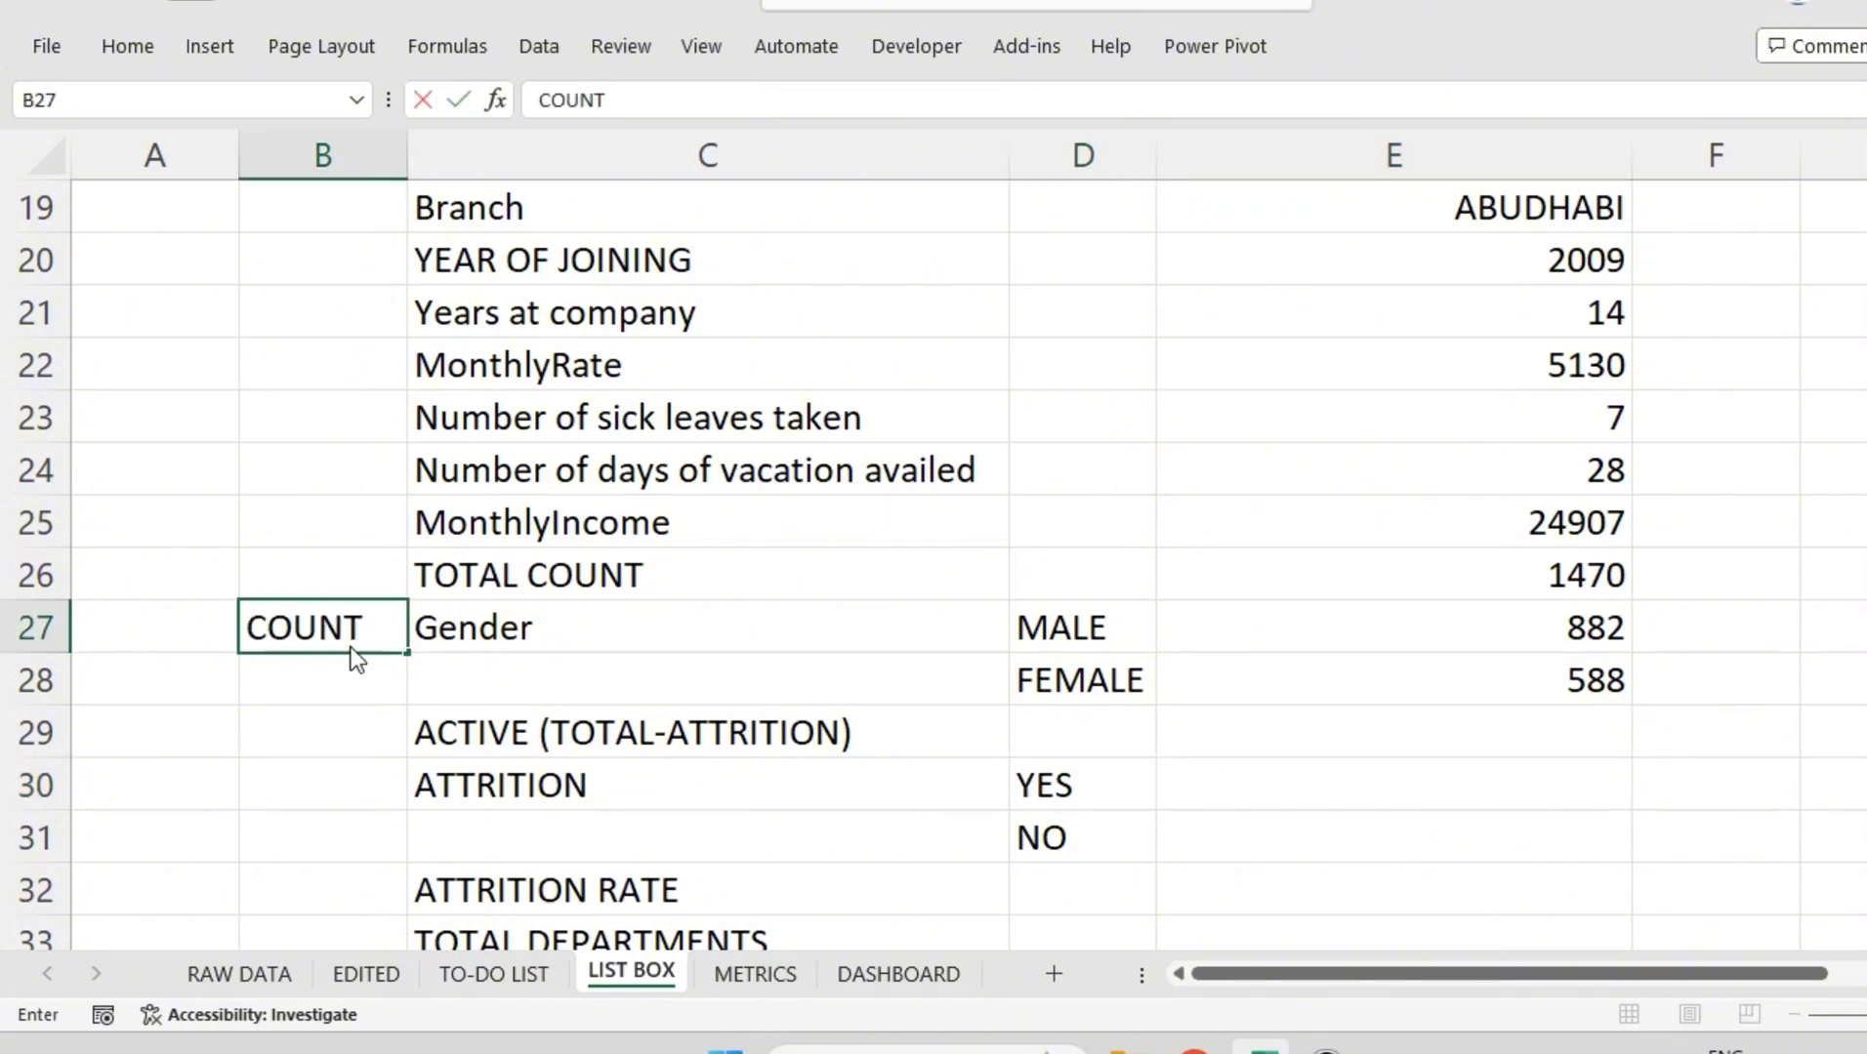
pyautogui.click(342, 555)
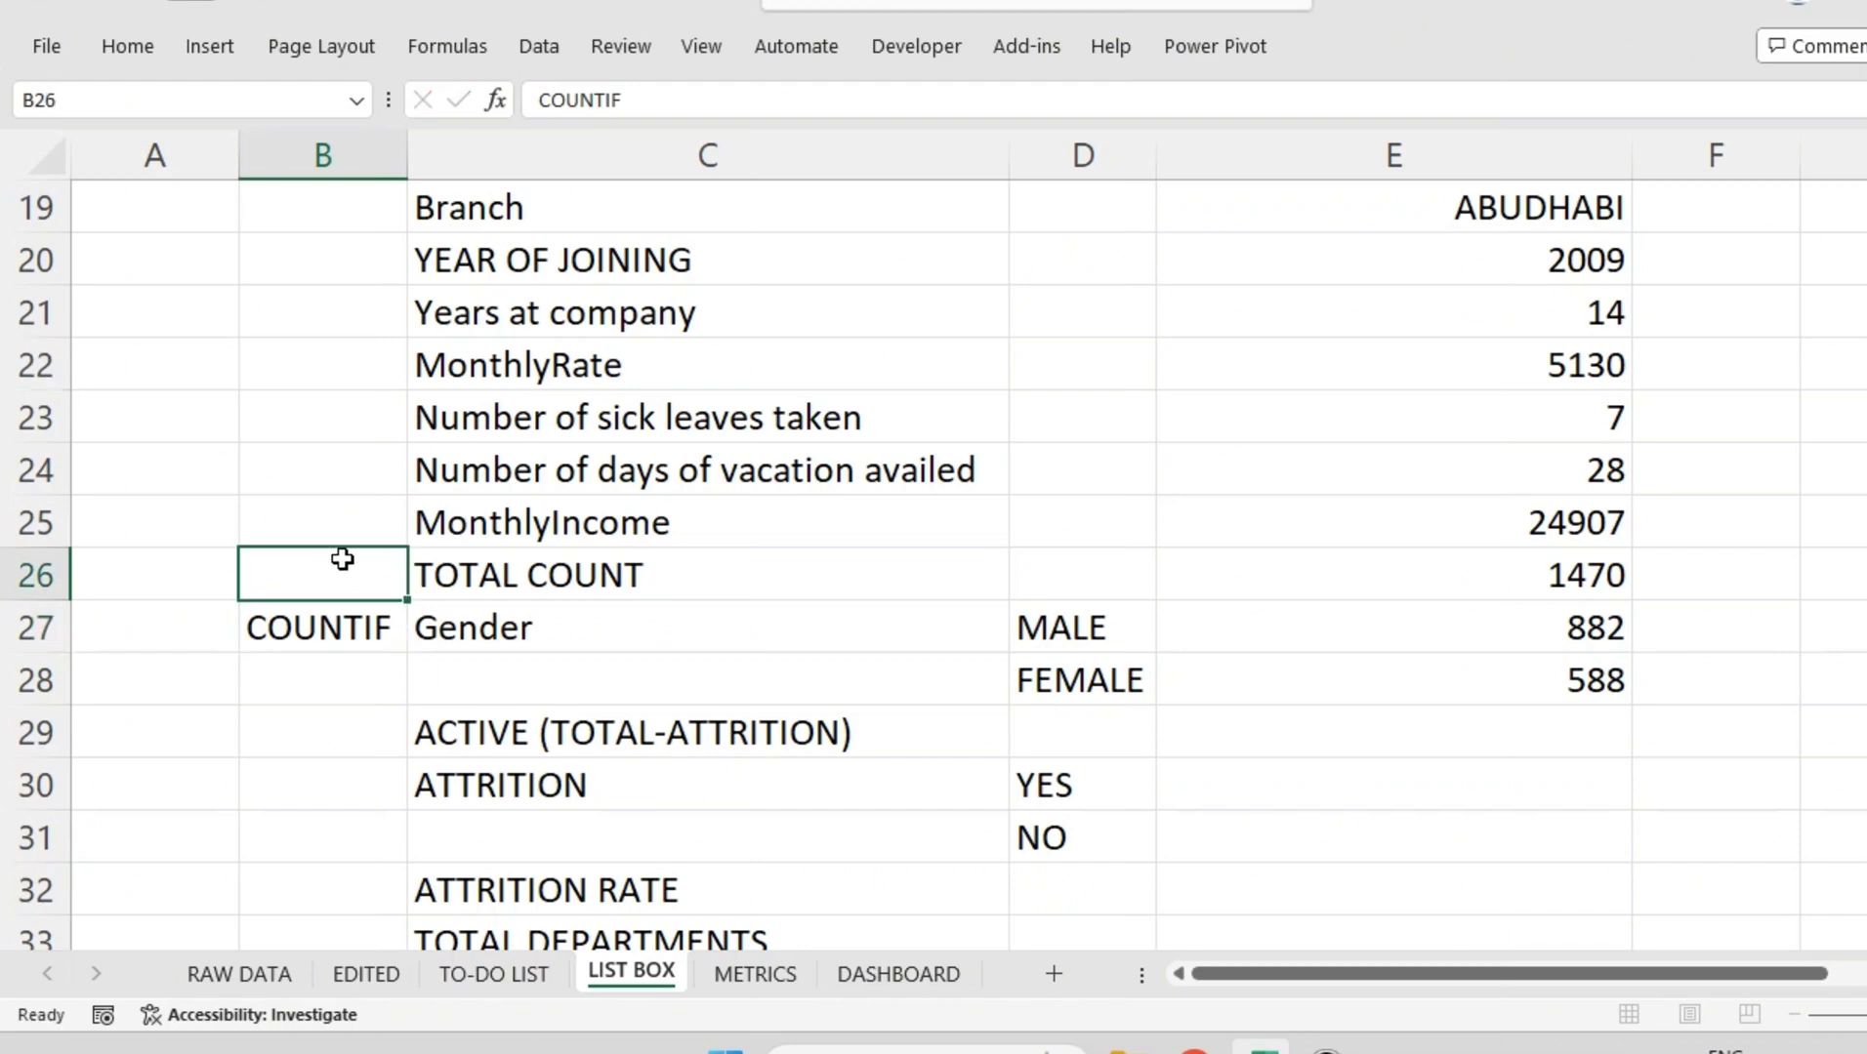
pyautogui.write('COUNTA')
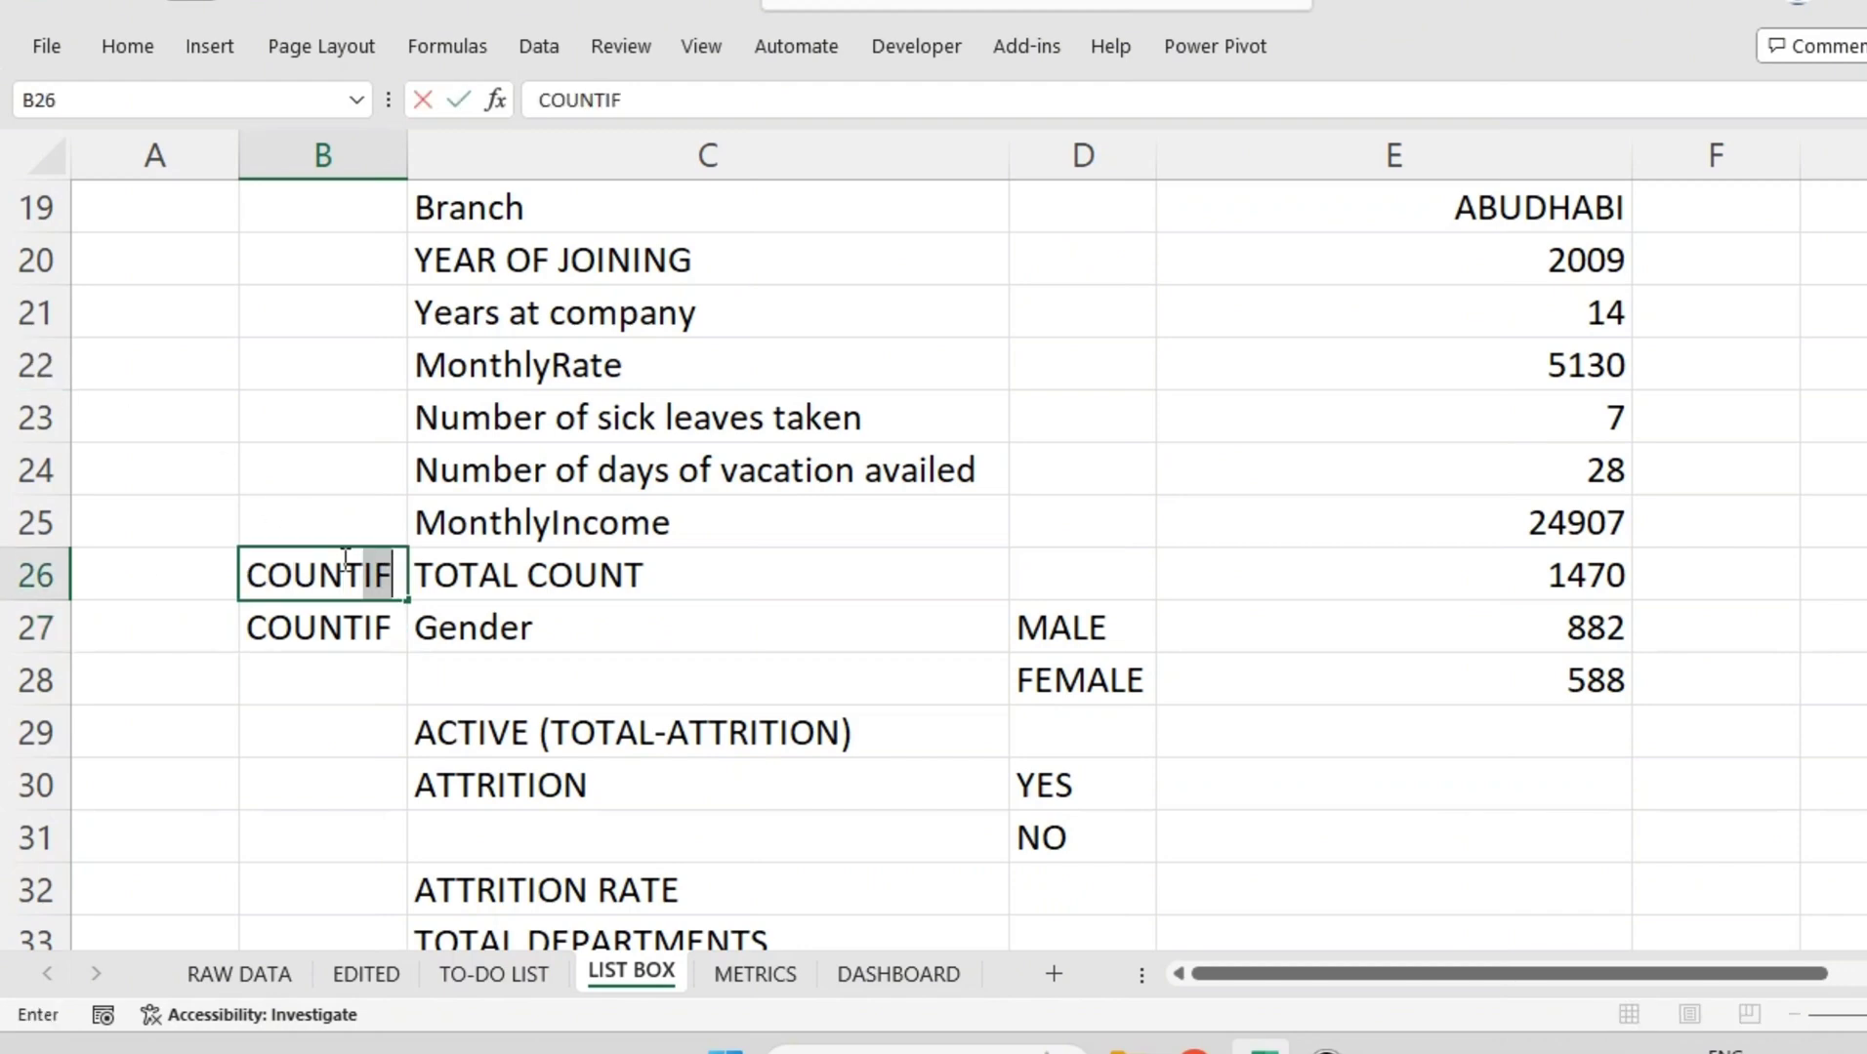
pyautogui.click(398, 156)
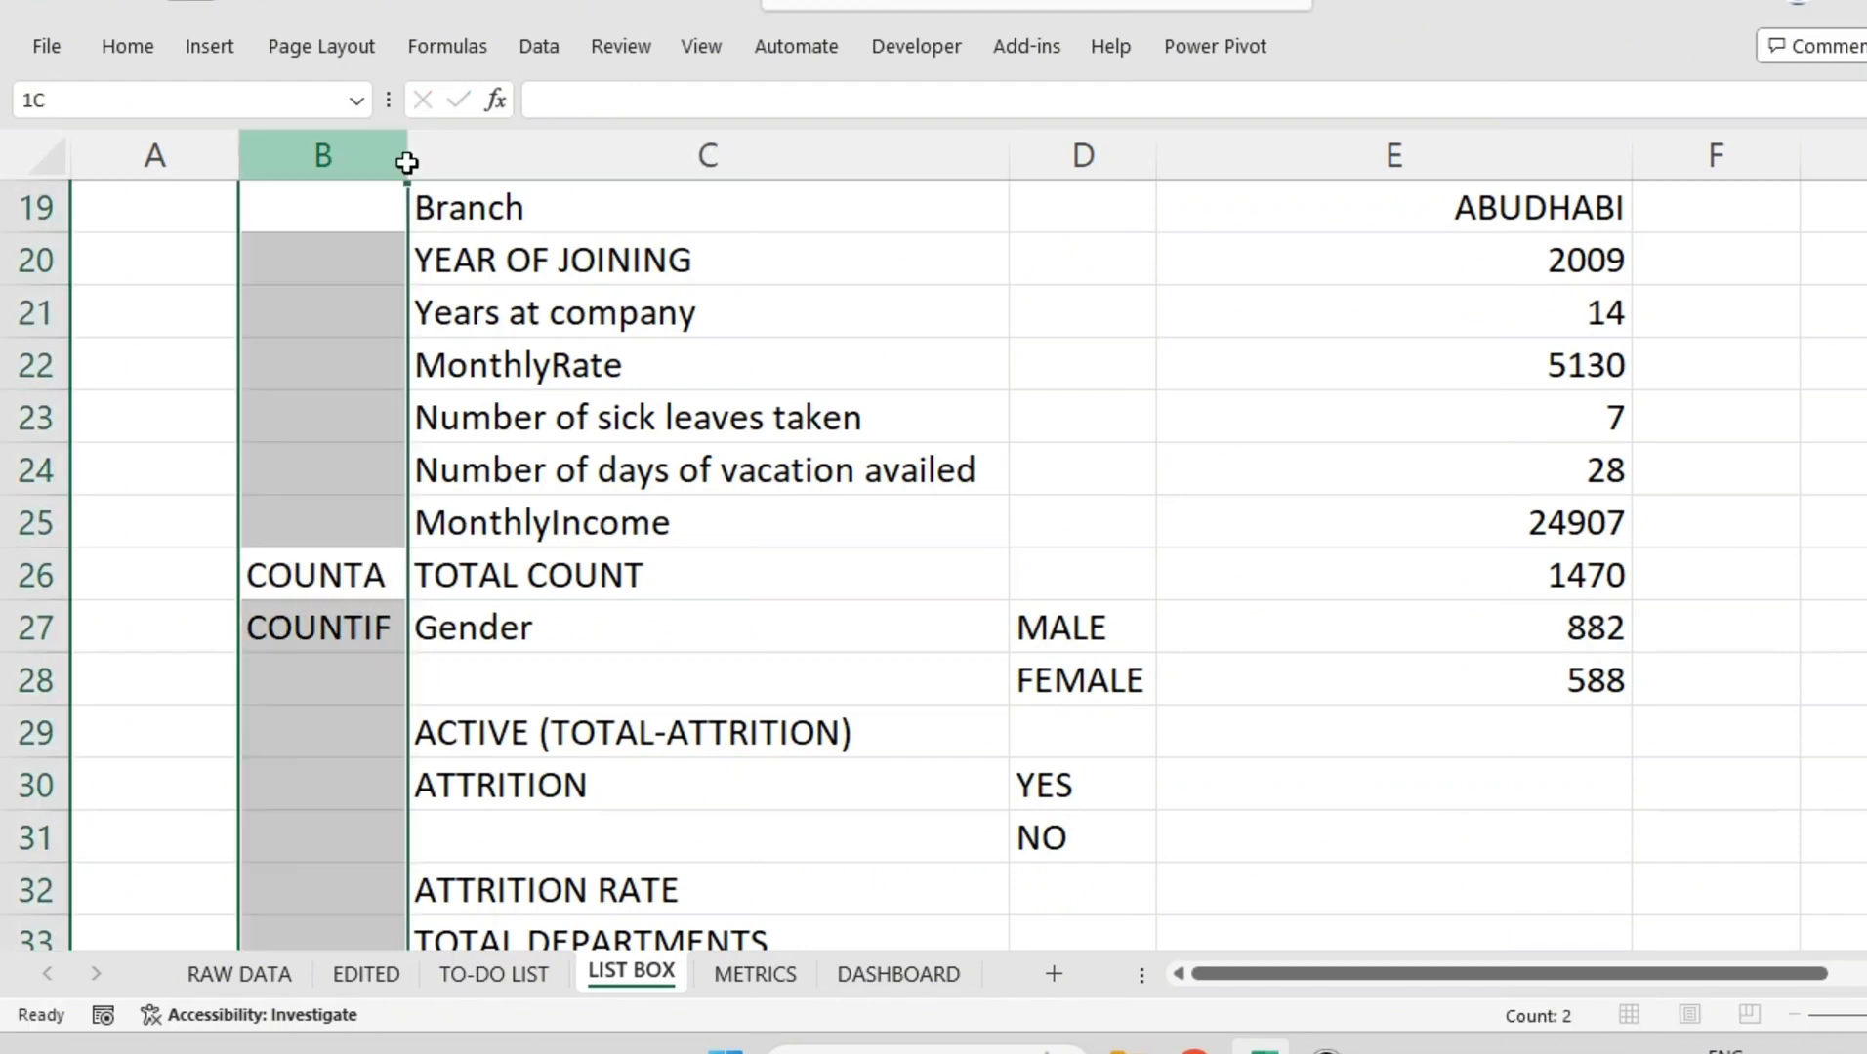
pyautogui.moveTo(407, 161); pyautogui.dragTo(424, 164)
pyautogui.scroll(3, 441, 444)
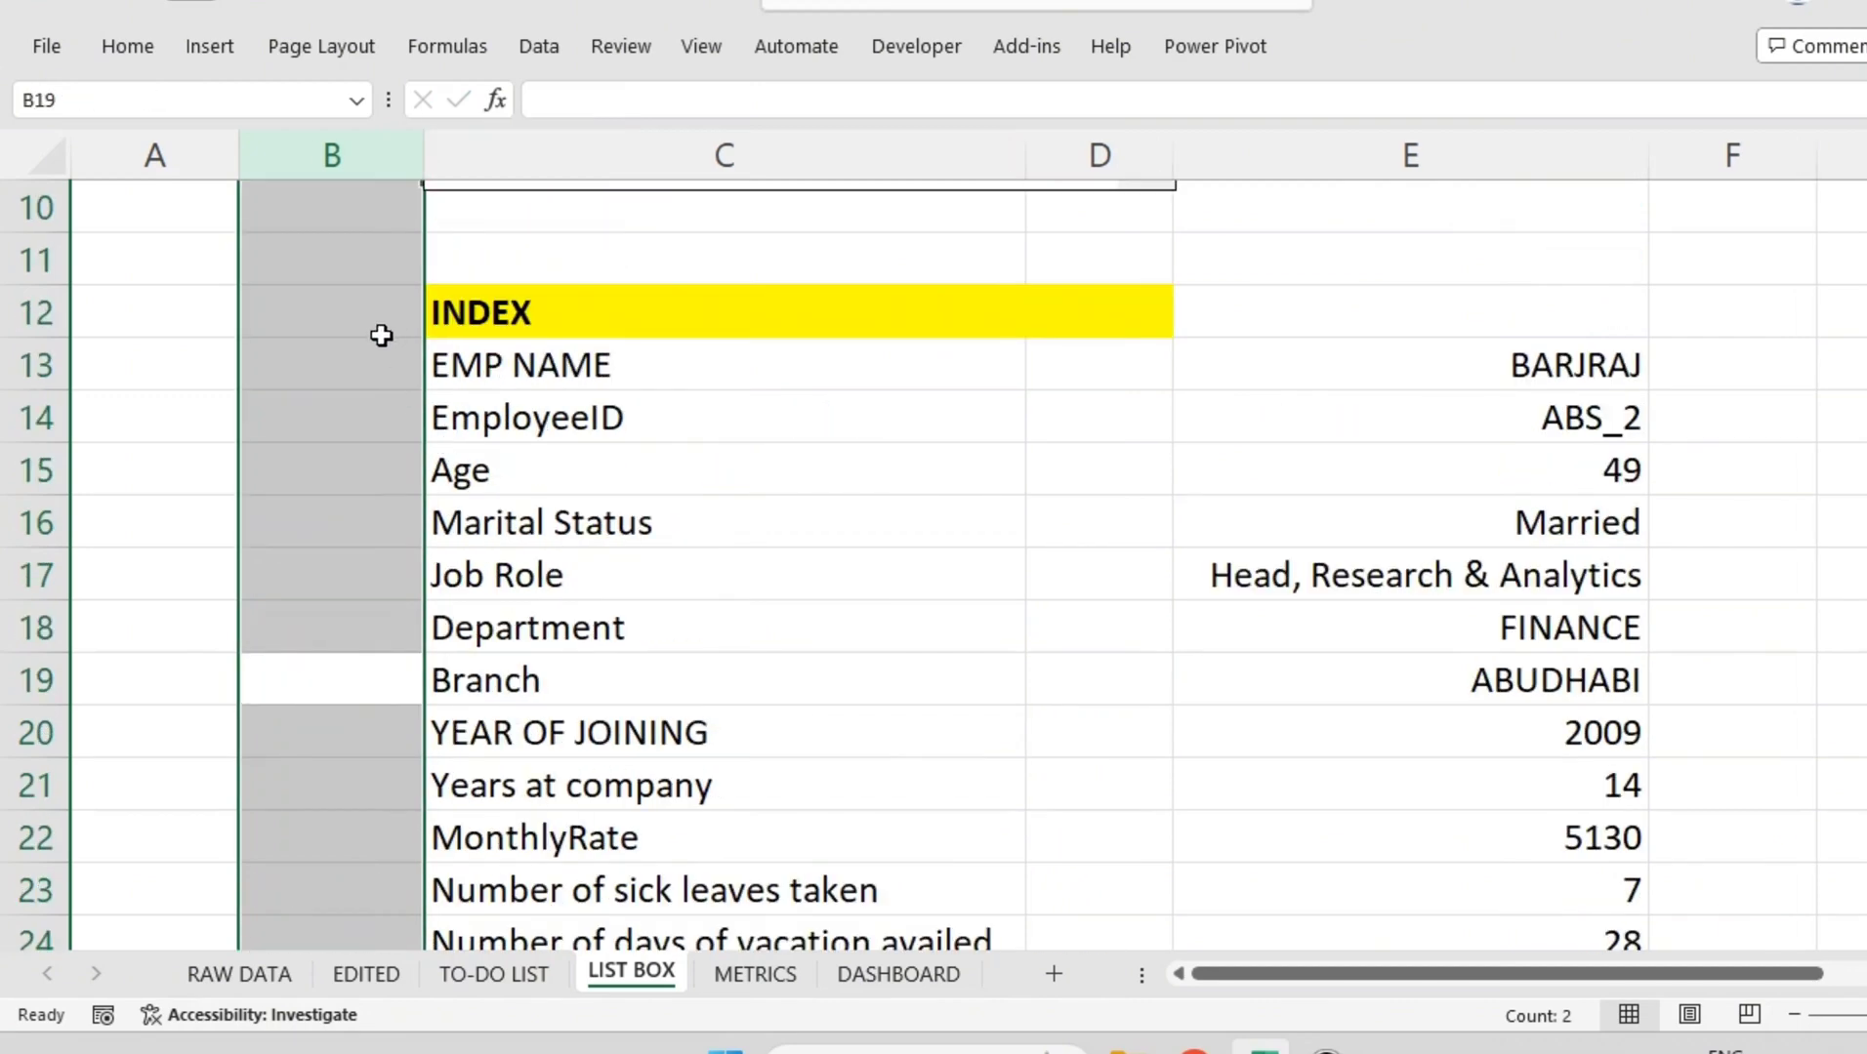
pyautogui.click(376, 365)
pyautogui.write('index')
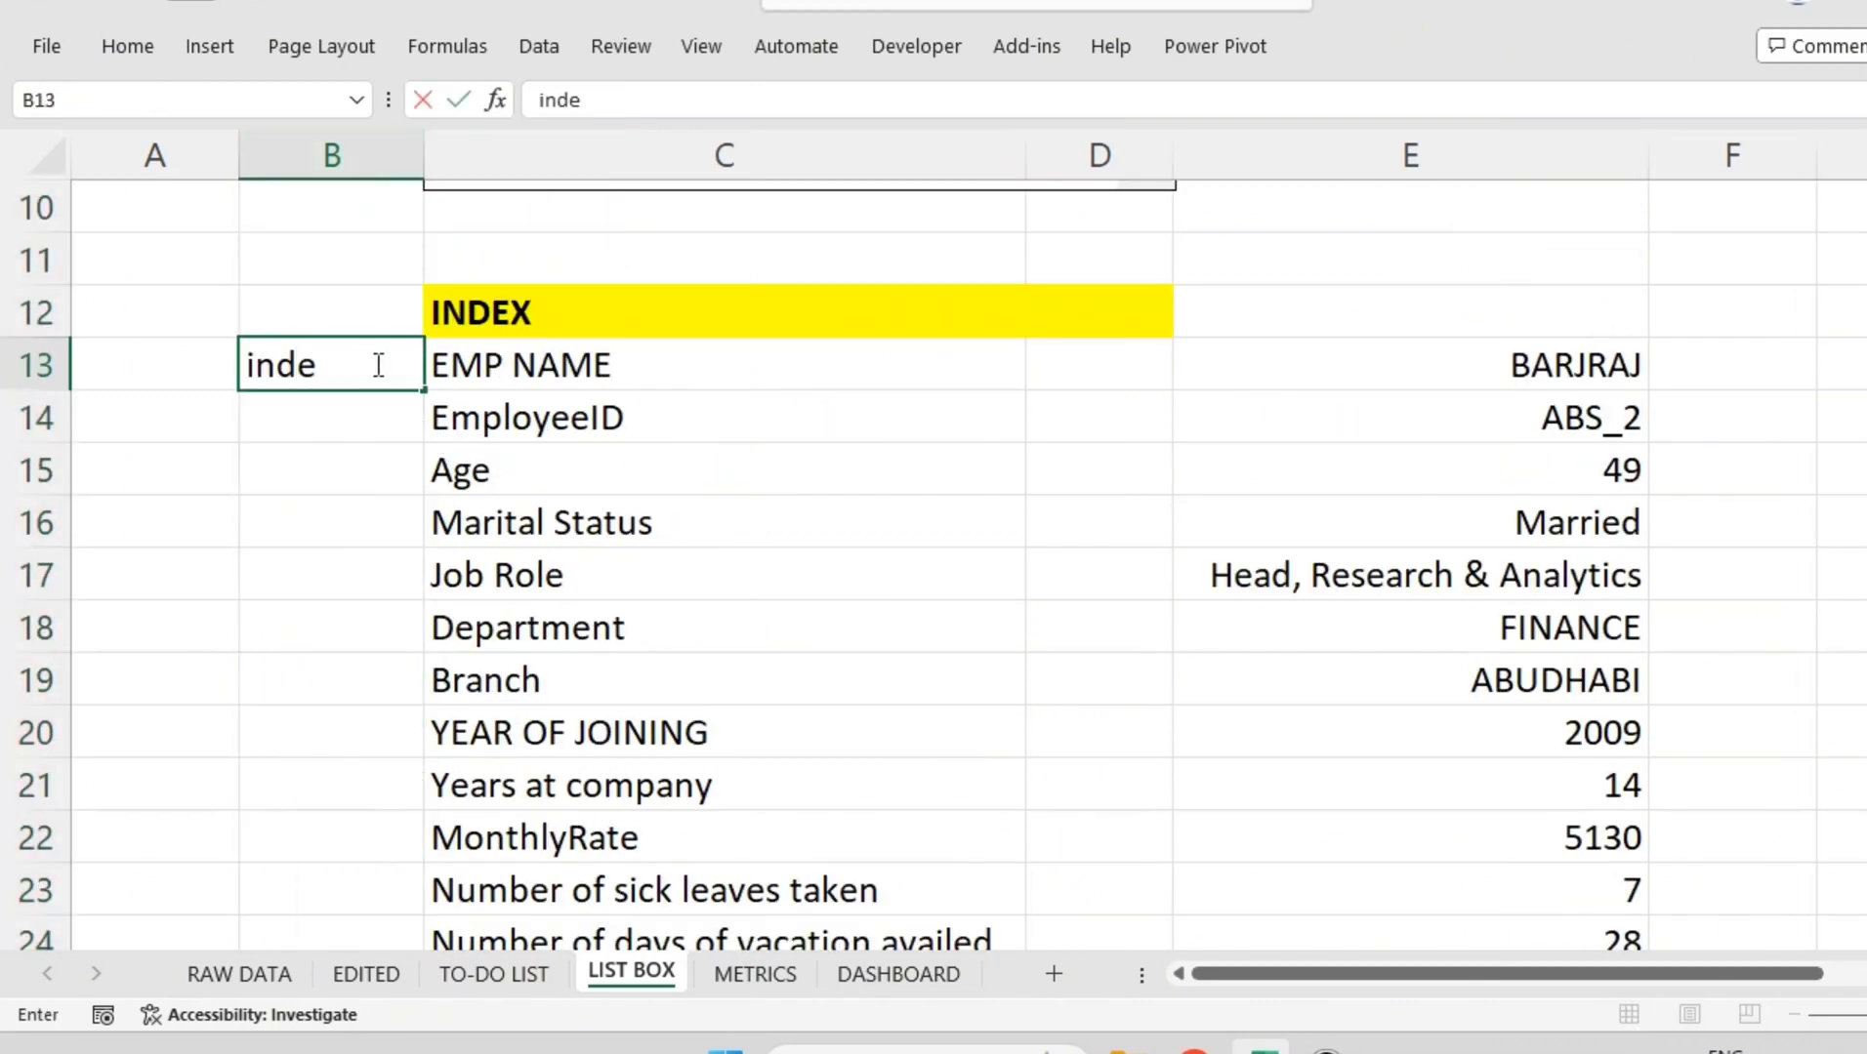
pyautogui.press('BackSpace')
pyautogui.press('BackSpace')
pyautogui.press('BackSpace')
# Step: Enter the heading "formulas" in B12 beside the yellow INDEX header
pyautogui.click(408, 293)
pyautogui.write('formulas')
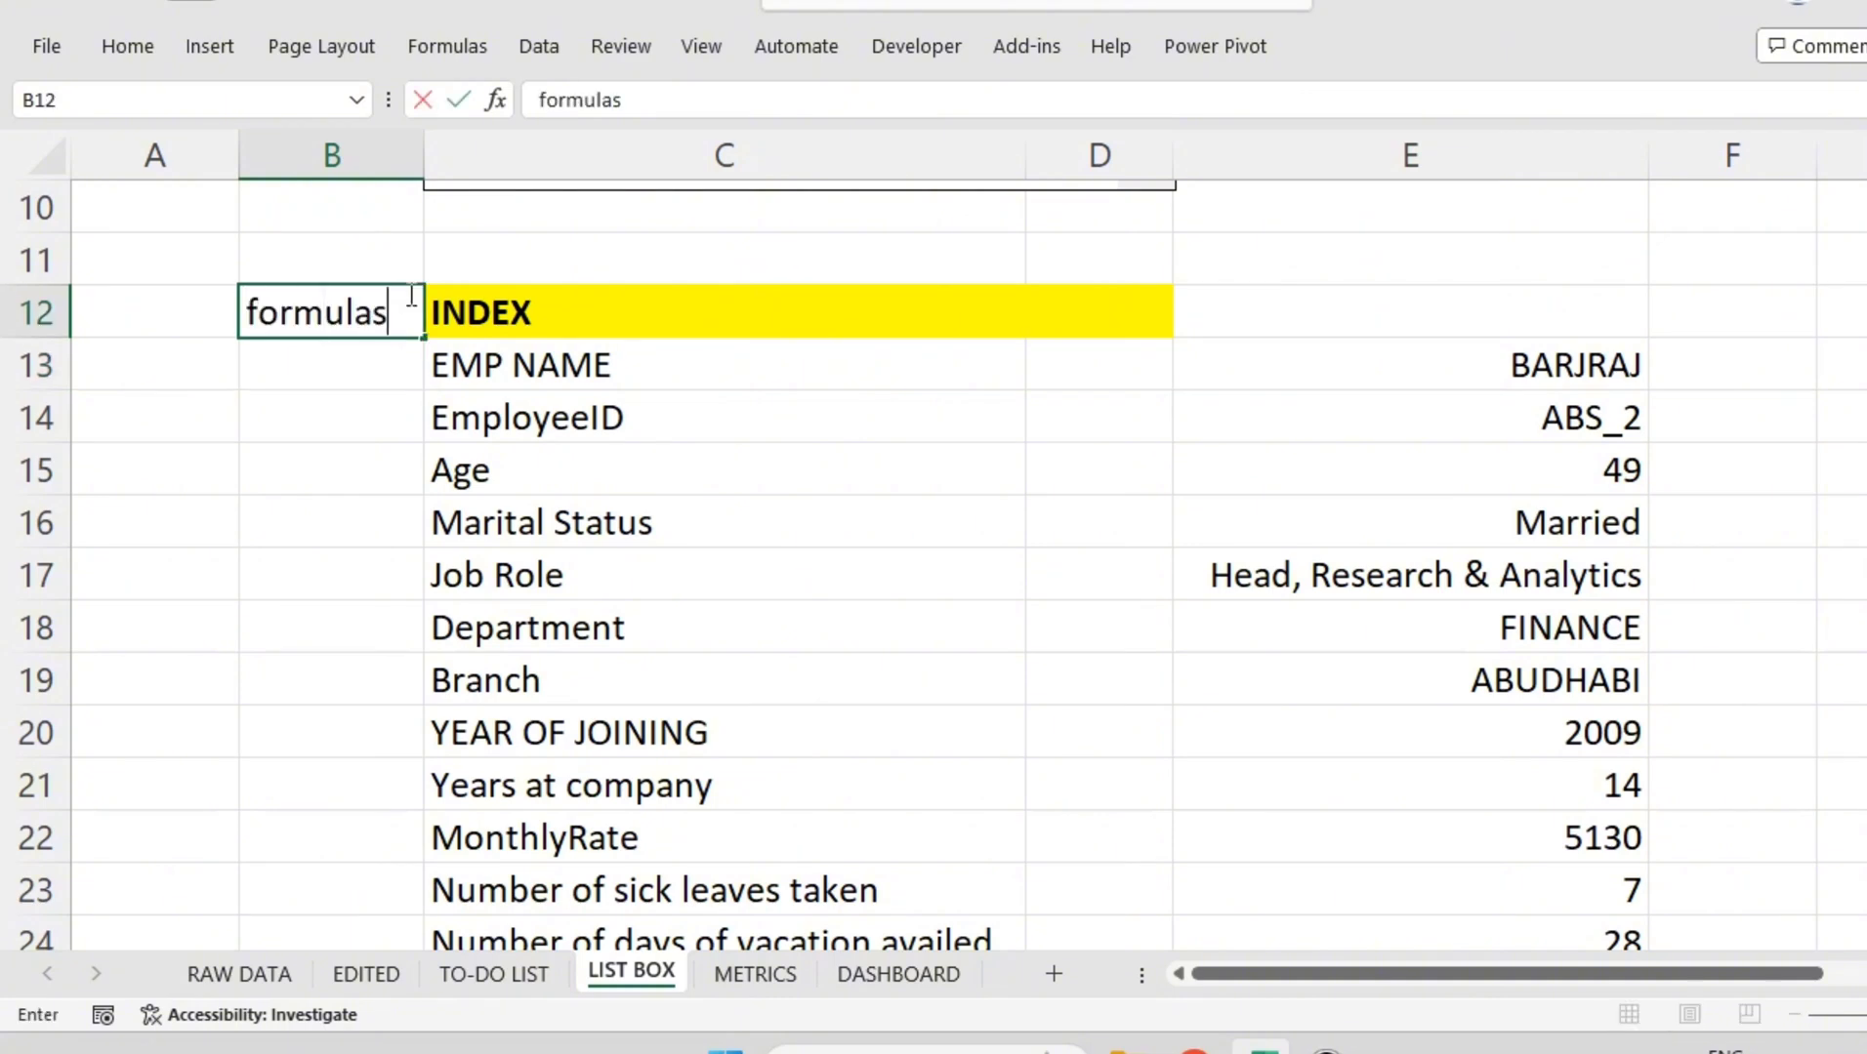
pyautogui.press('Return')
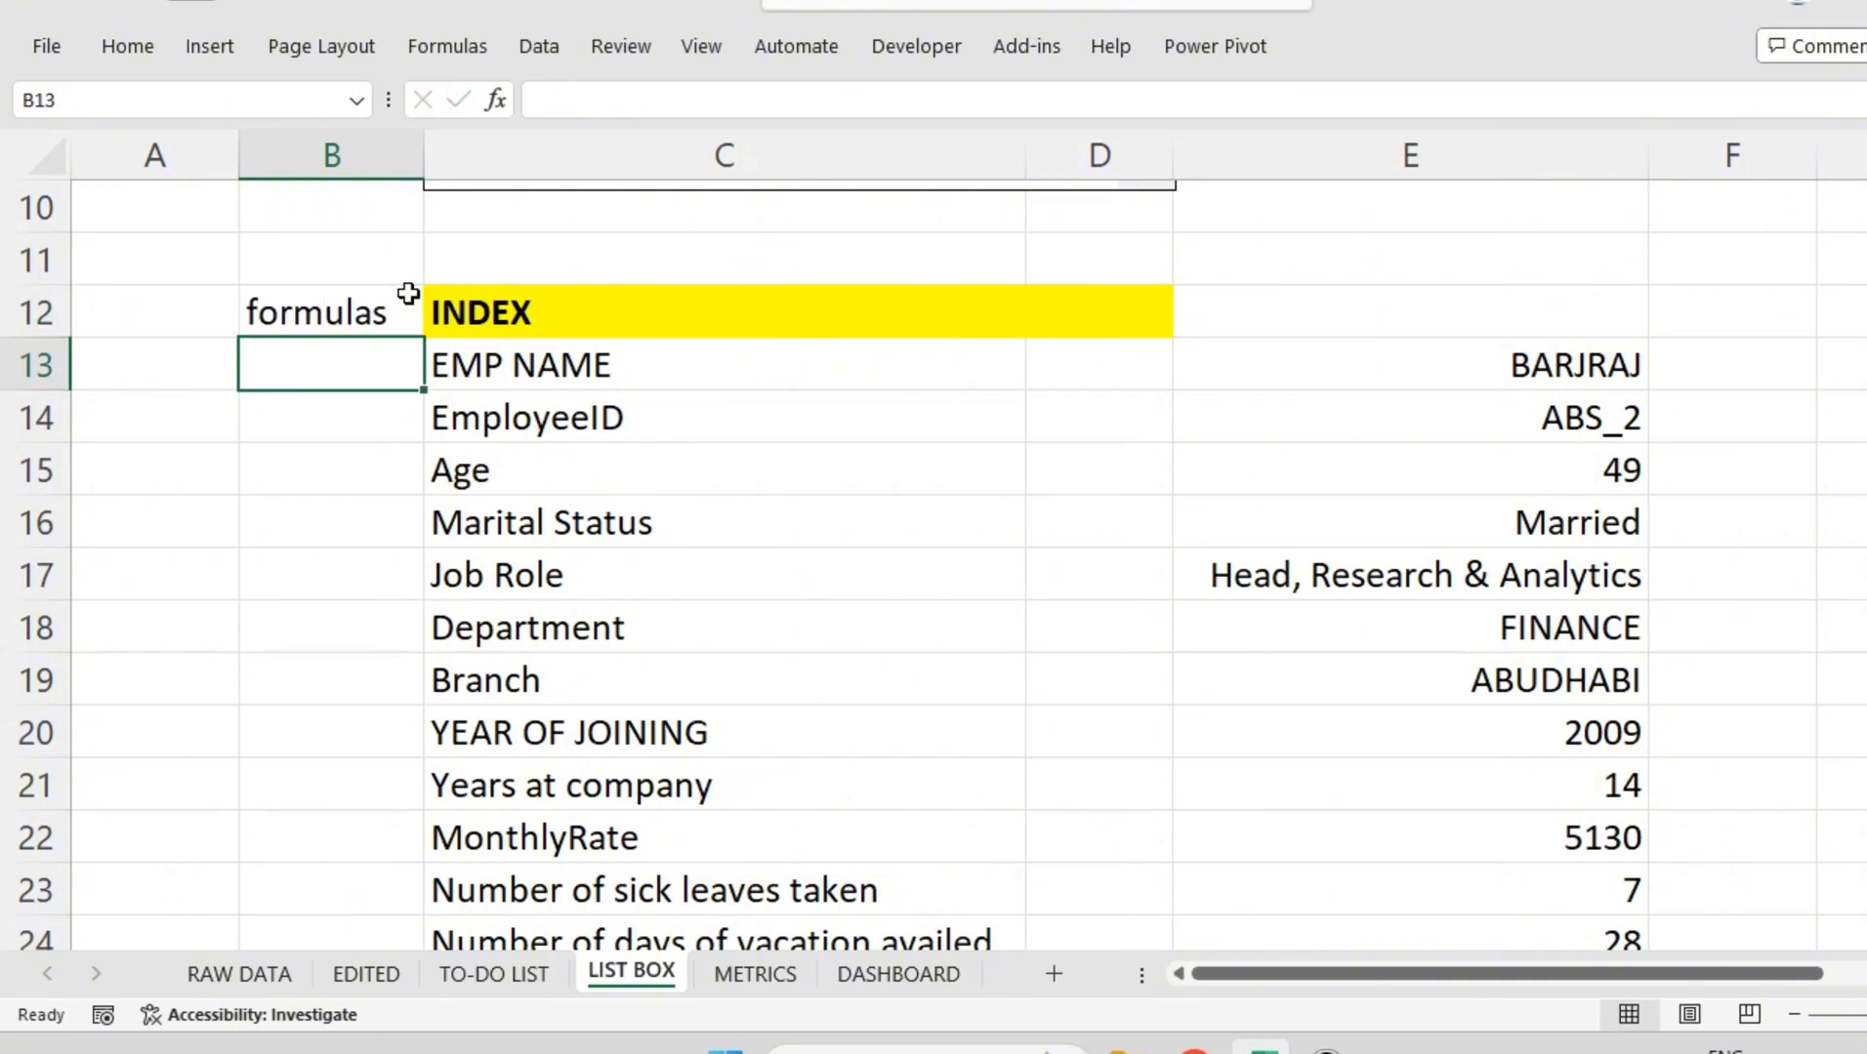
# Step: Enter "index" in B13 beside EMP NAME and fill it down to the MonthlyIncome row, B25
pyautogui.write('index')
pyautogui.click(292, 454)
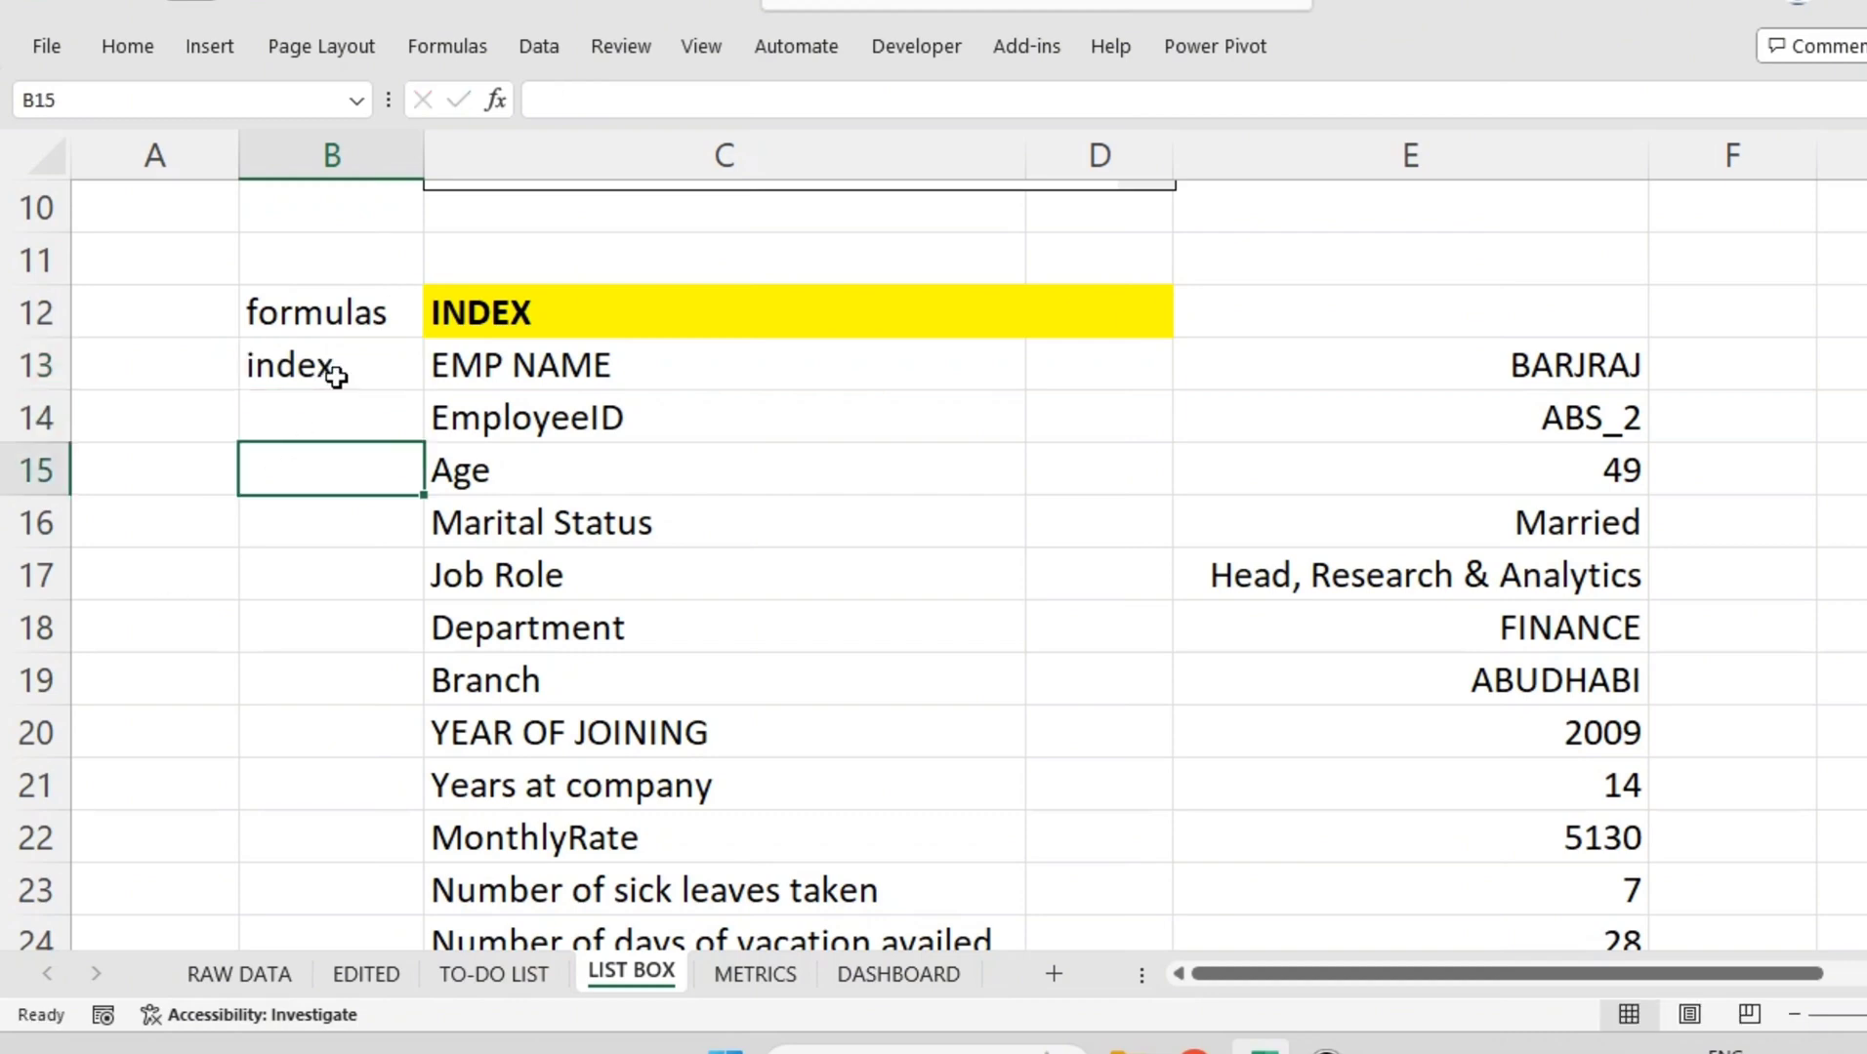
pyautogui.click(333, 367)
pyautogui.moveTo(419, 391); pyautogui.dragTo(424, 640)
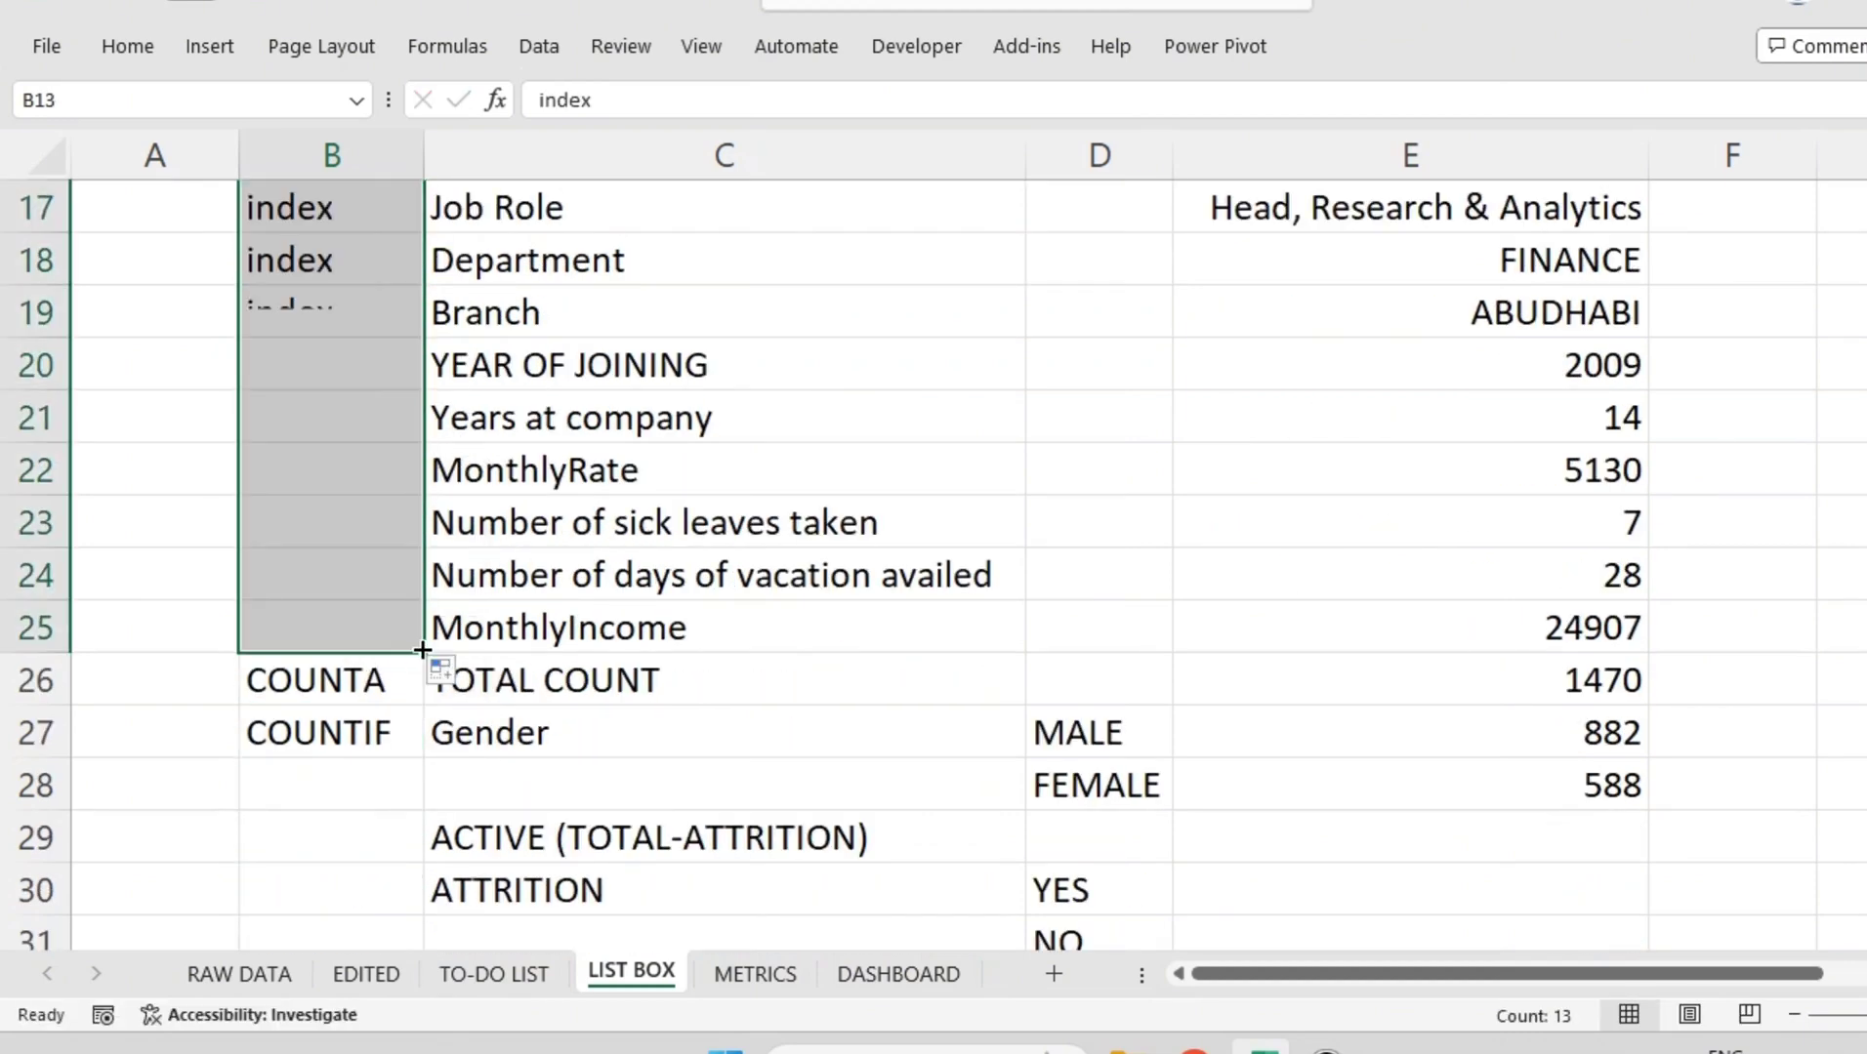
# Step: Fill the COUNTIF label from B27 down into B28 for the FEMALE row
pyautogui.click(369, 688)
pyautogui.click(368, 725)
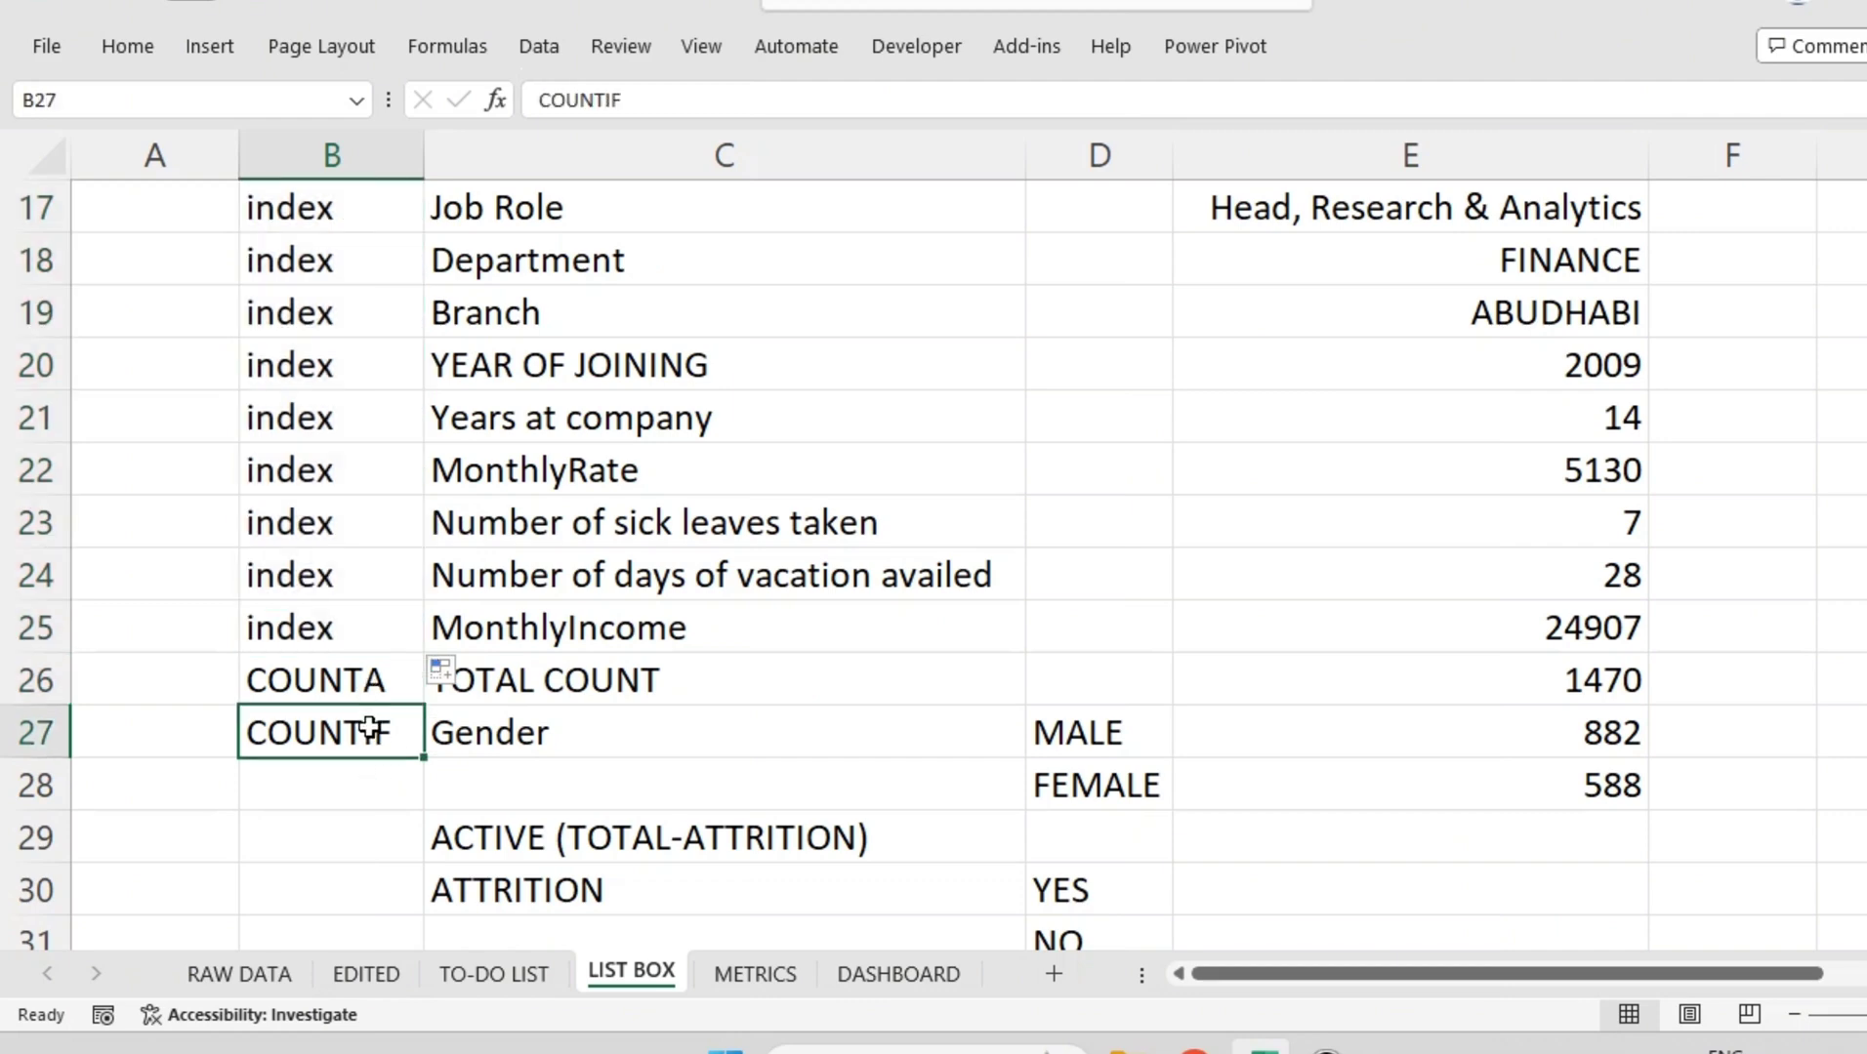
pyautogui.click(367, 798)
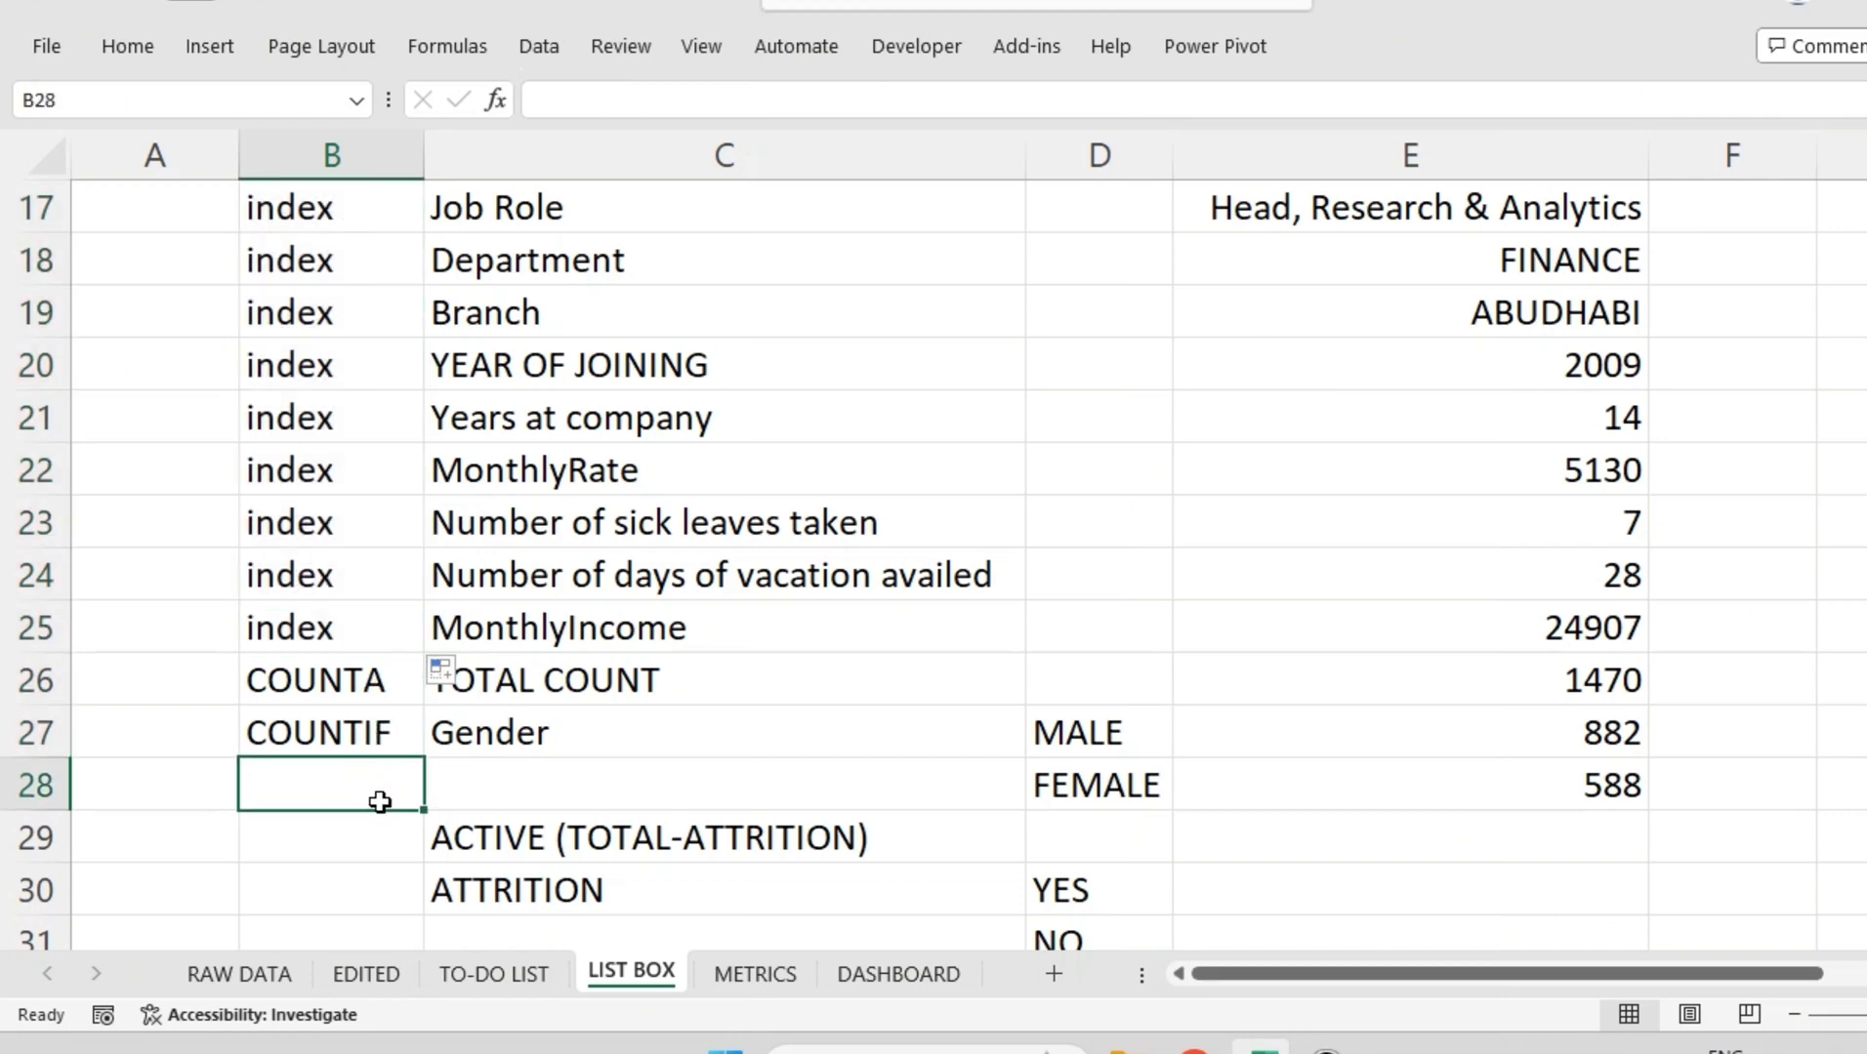
pyautogui.hotkey('ctrl', 'd')
# Step: Copy the COUNTIF label from B28 to B30:B31 for the ATTRITION YES and NO rows
pyautogui.click(388, 851)
pyautogui.scroll(-2, 391, 852)
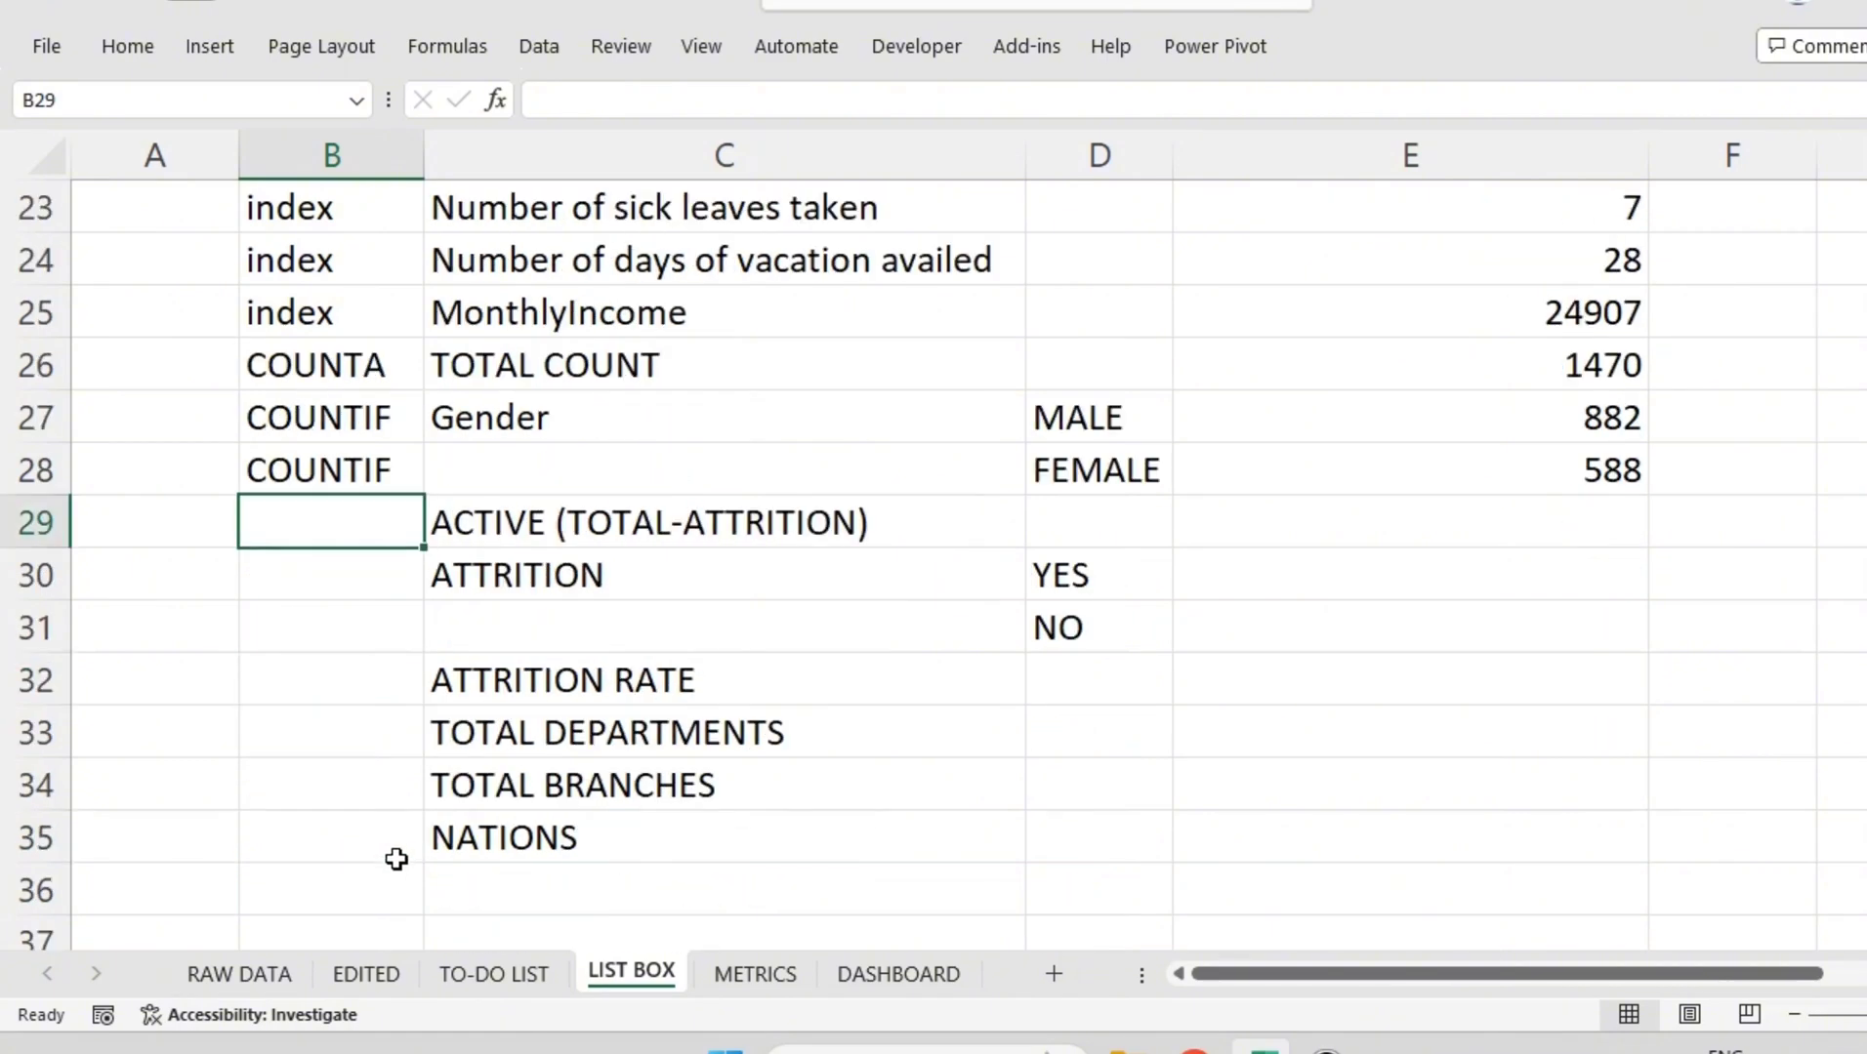
pyautogui.click(409, 571)
pyautogui.click(367, 470)
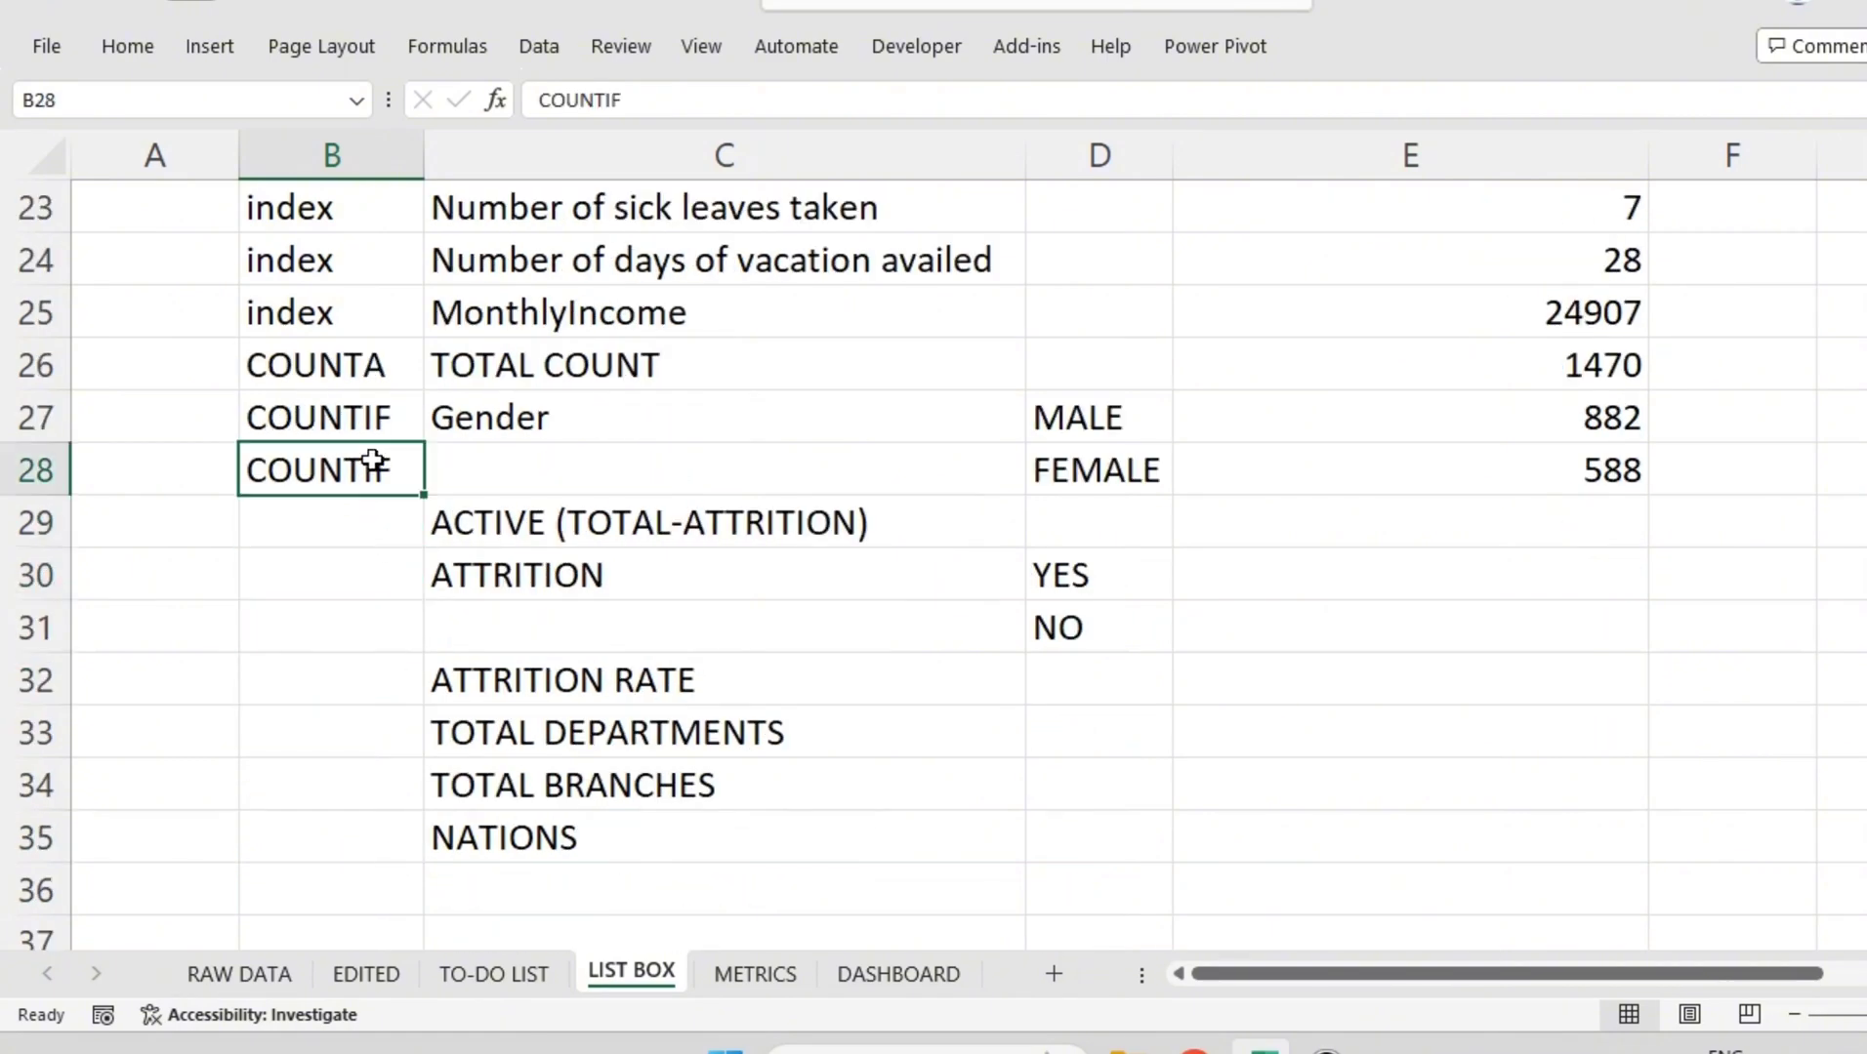
pyautogui.hotkey('ctrl', 'c')
pyautogui.moveTo(375, 579); pyautogui.dragTo(392, 633)
pyautogui.hotkey('ctrl', 'v')
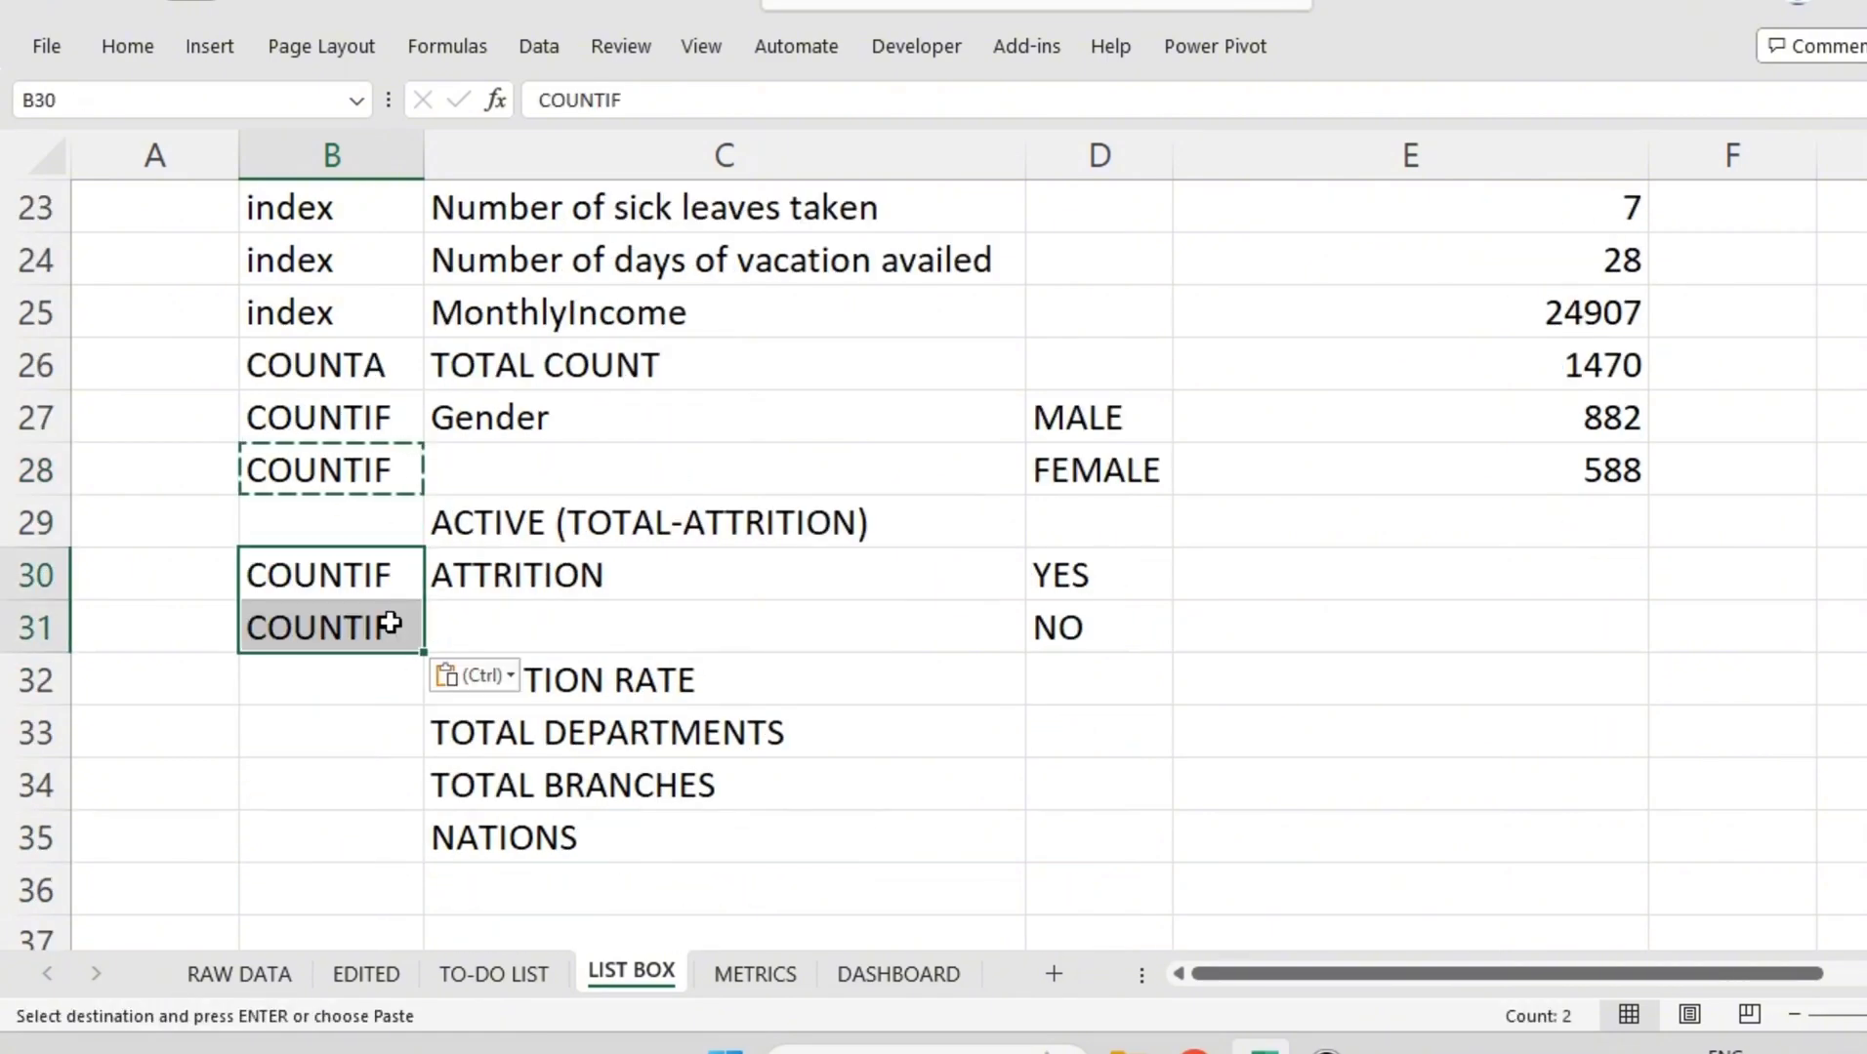
# Step: Count the employees with attrition YES in E30 with =COUNTIF(ATTRITION,D30)
pyautogui.click(1321, 571)
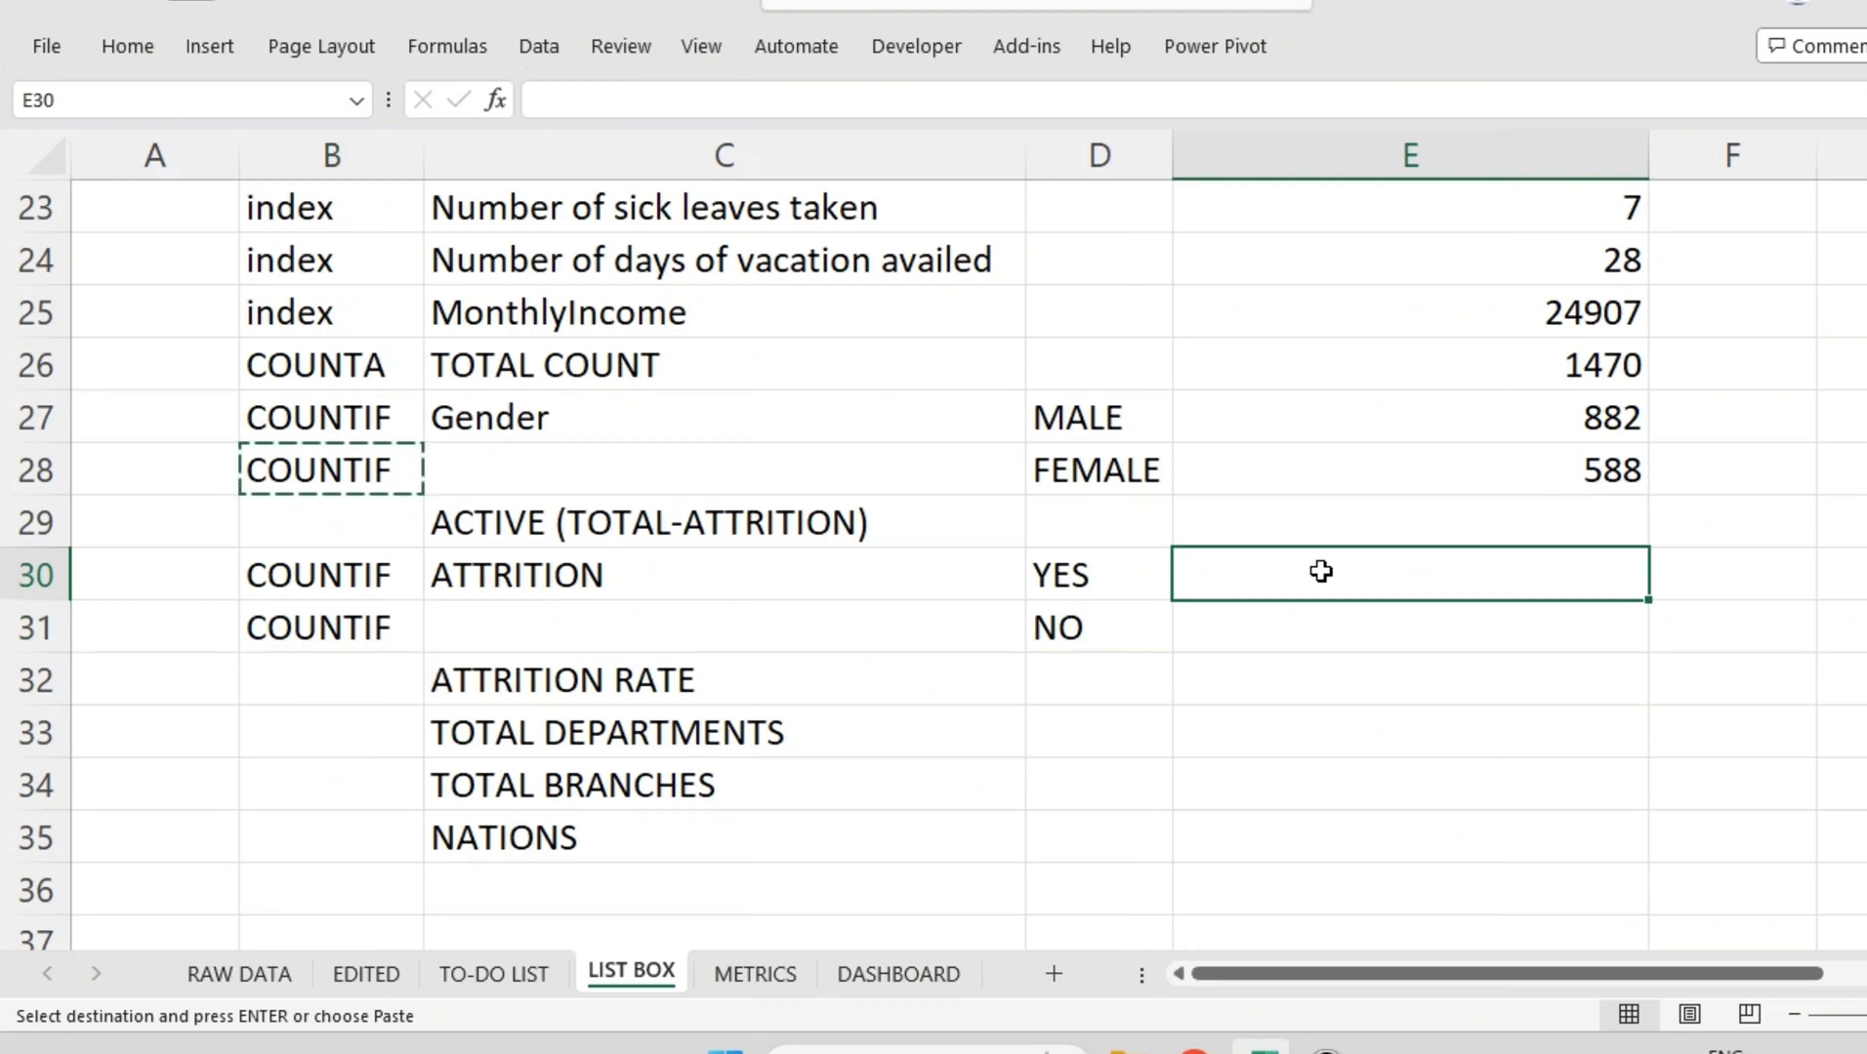
pyautogui.write('=countif')
pyautogui.press('Tab')
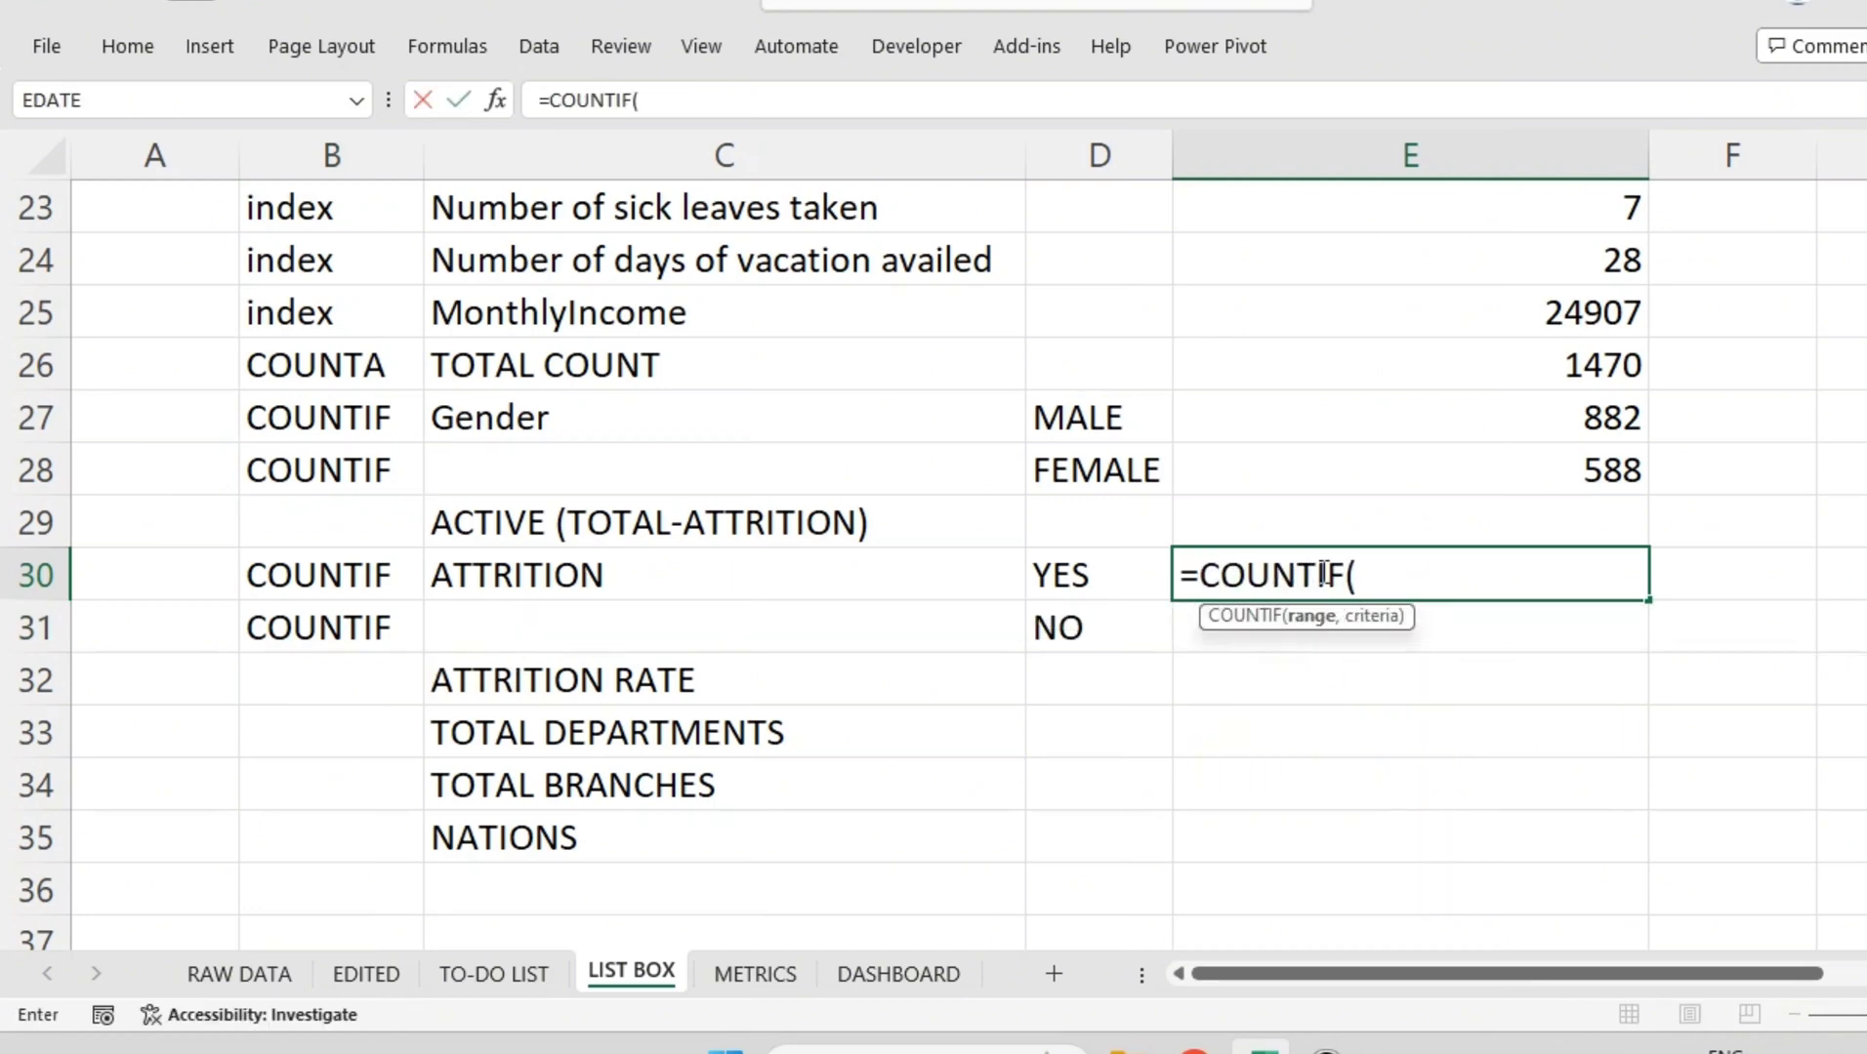
pyautogui.write('att')
pyautogui.press('Tab')
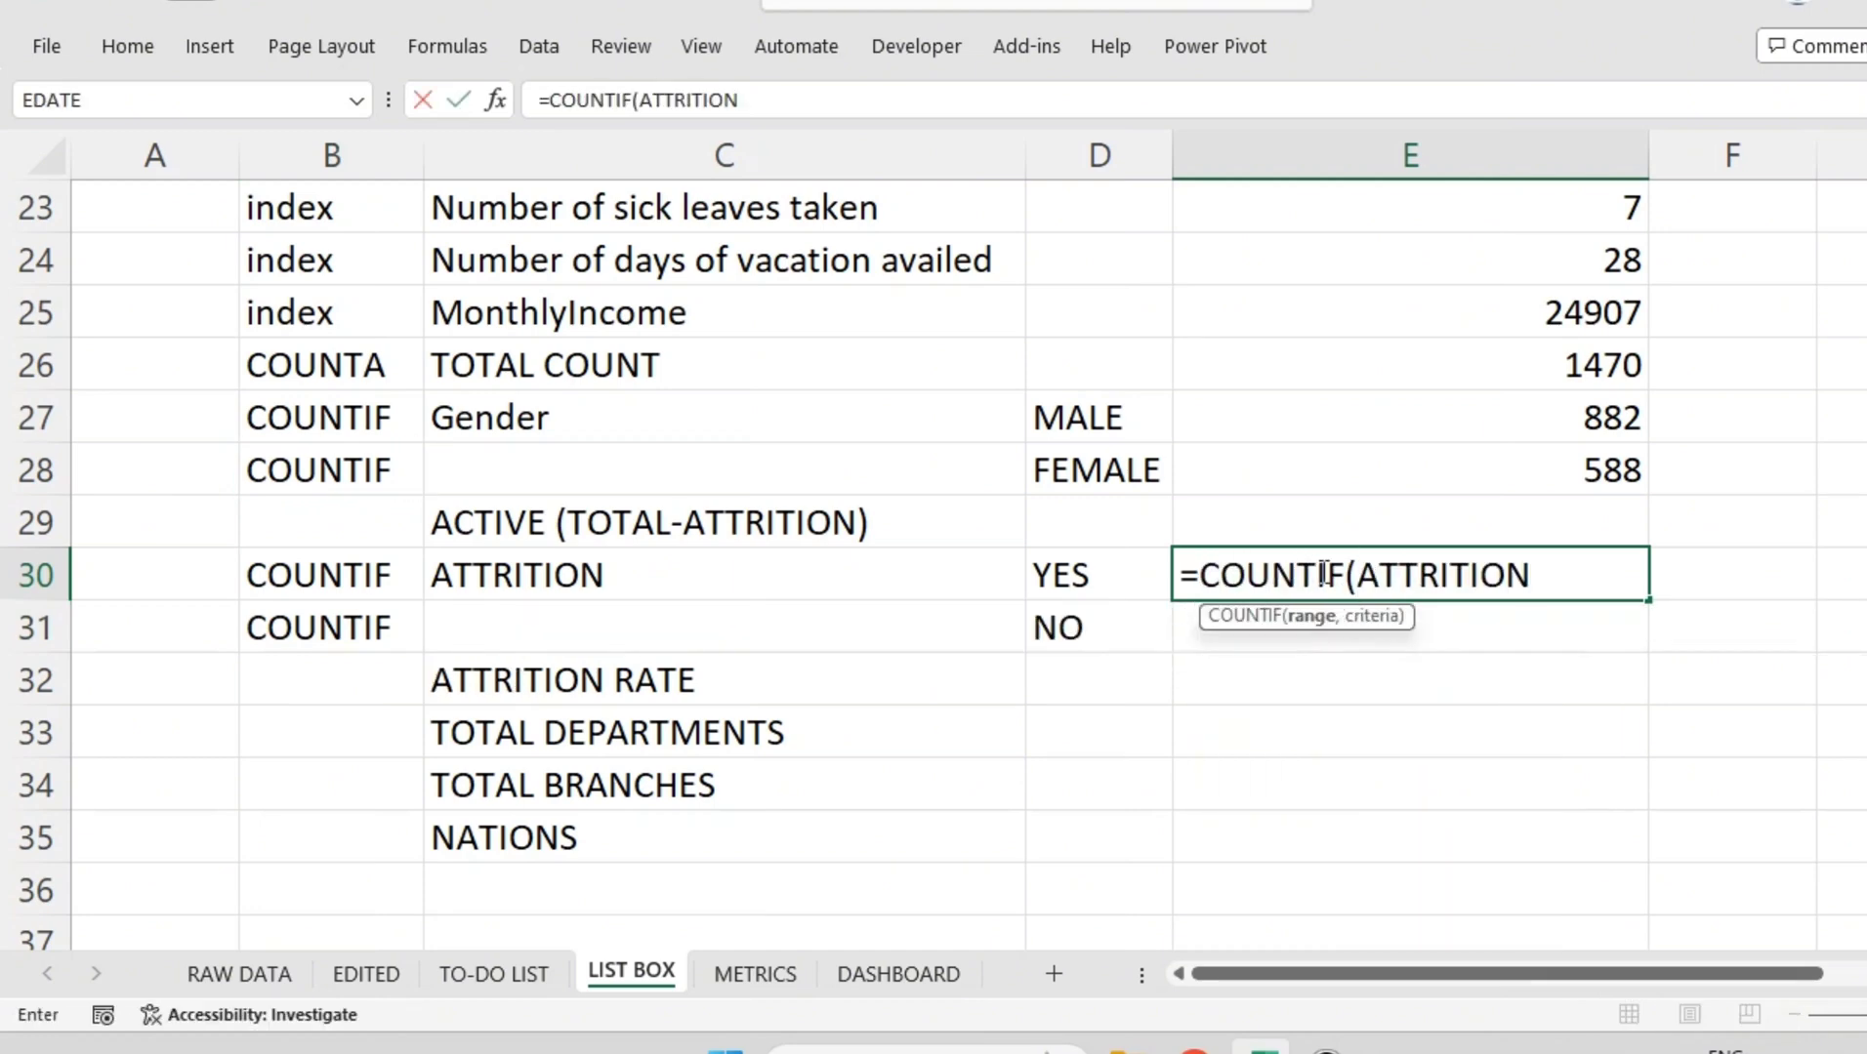
pyautogui.write(',')
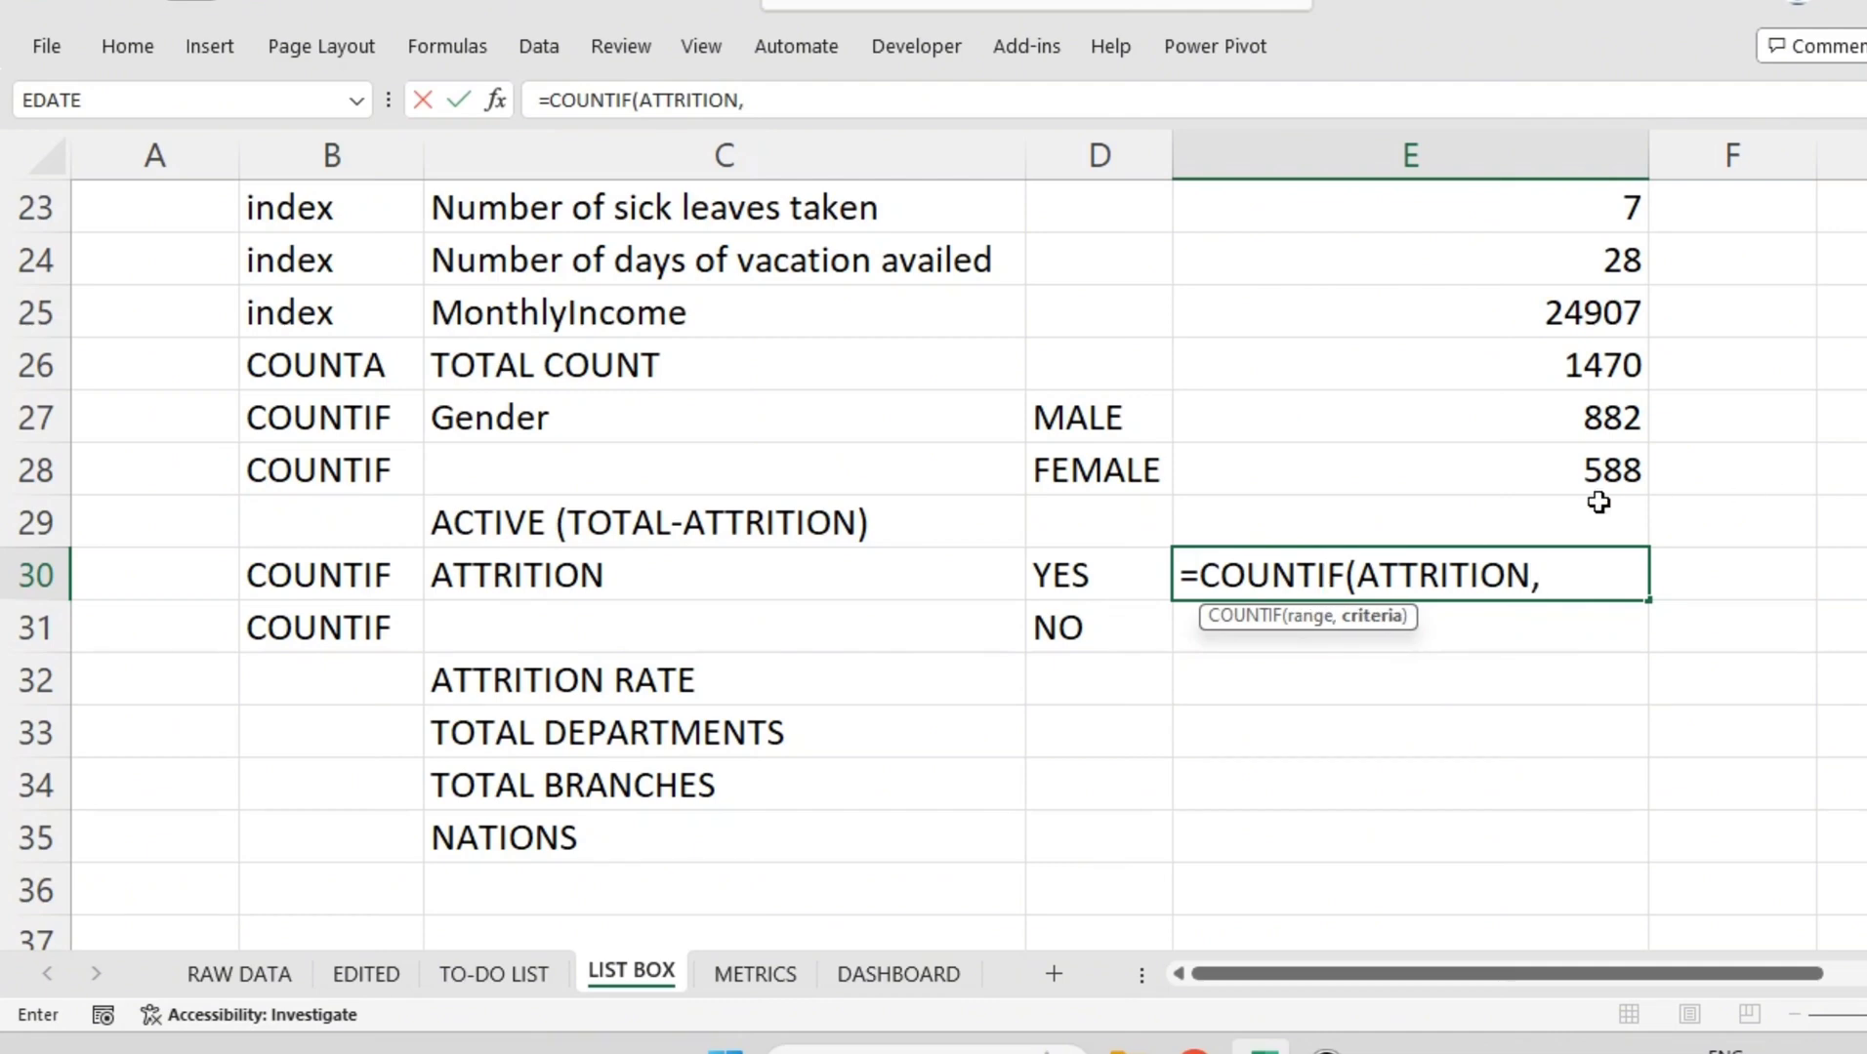
pyautogui.click(1090, 564)
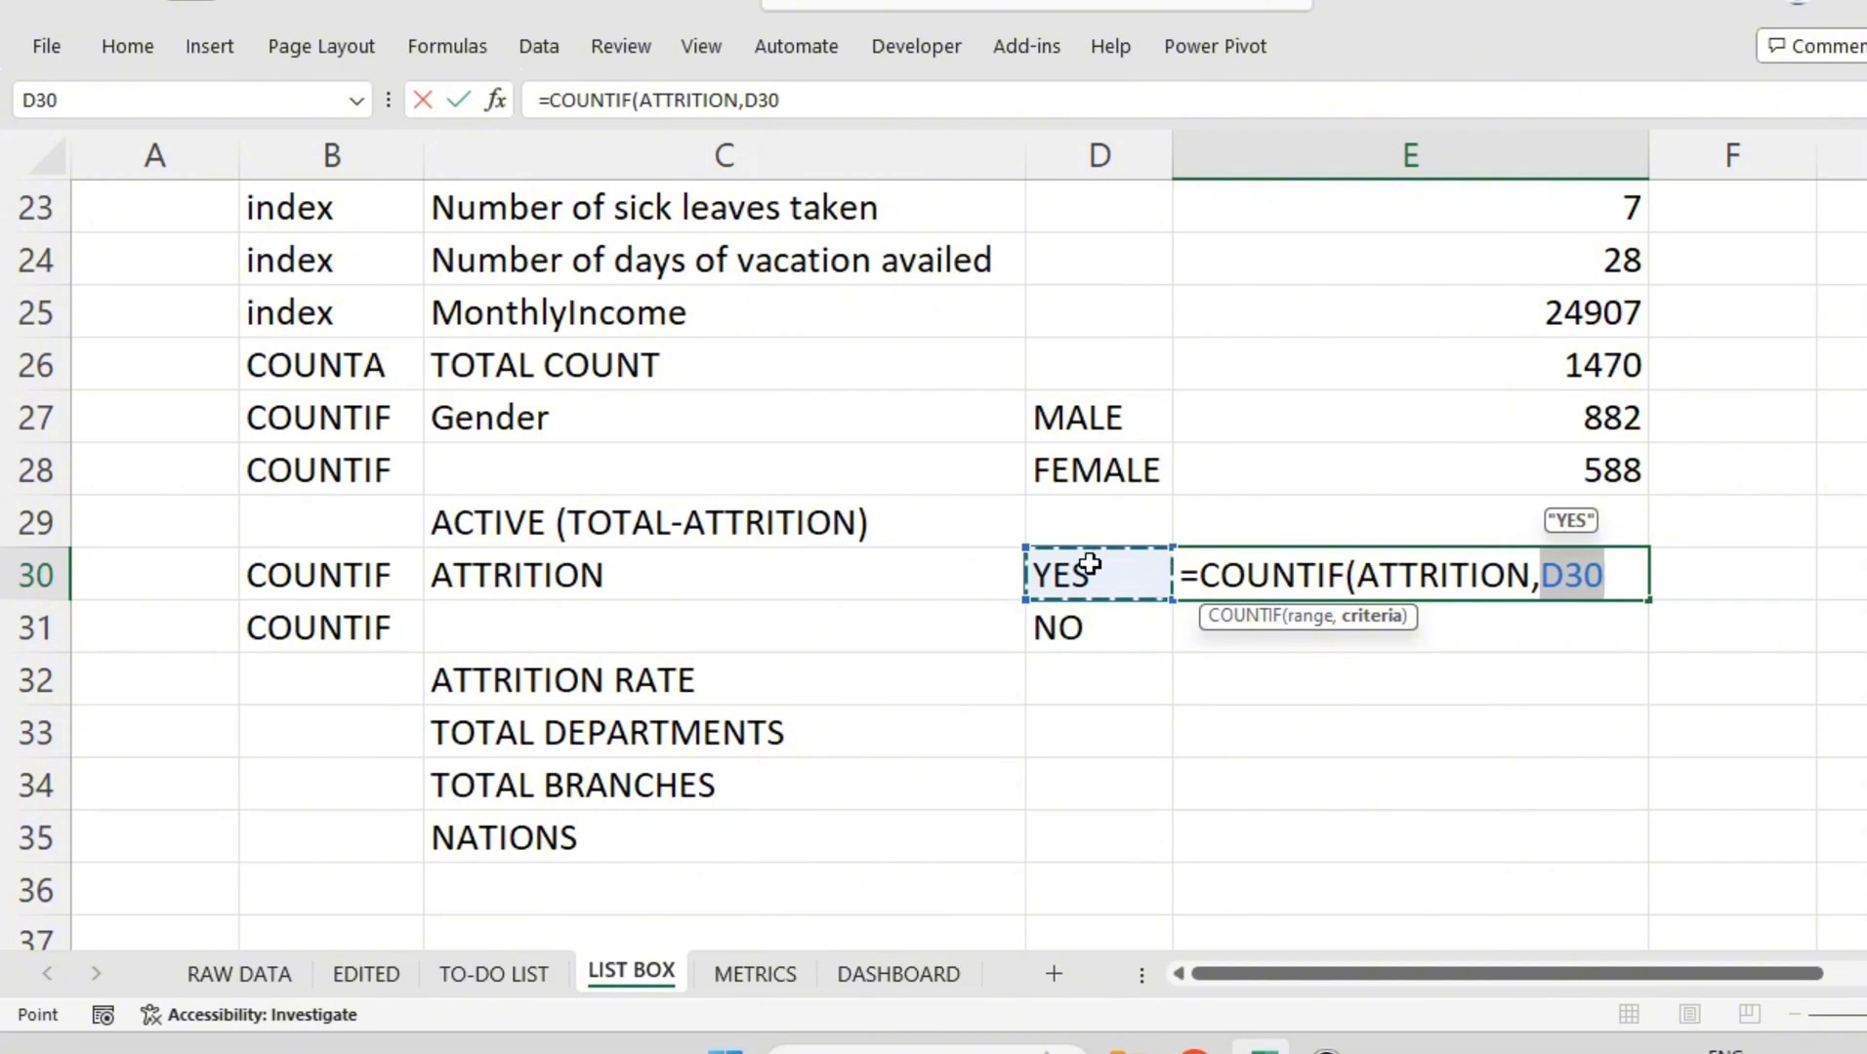
pyautogui.press('Return')
# Step: Count the employees with attrition NO in E31 with =COUNTIF(ATTRITION,D31)
pyautogui.write('=')
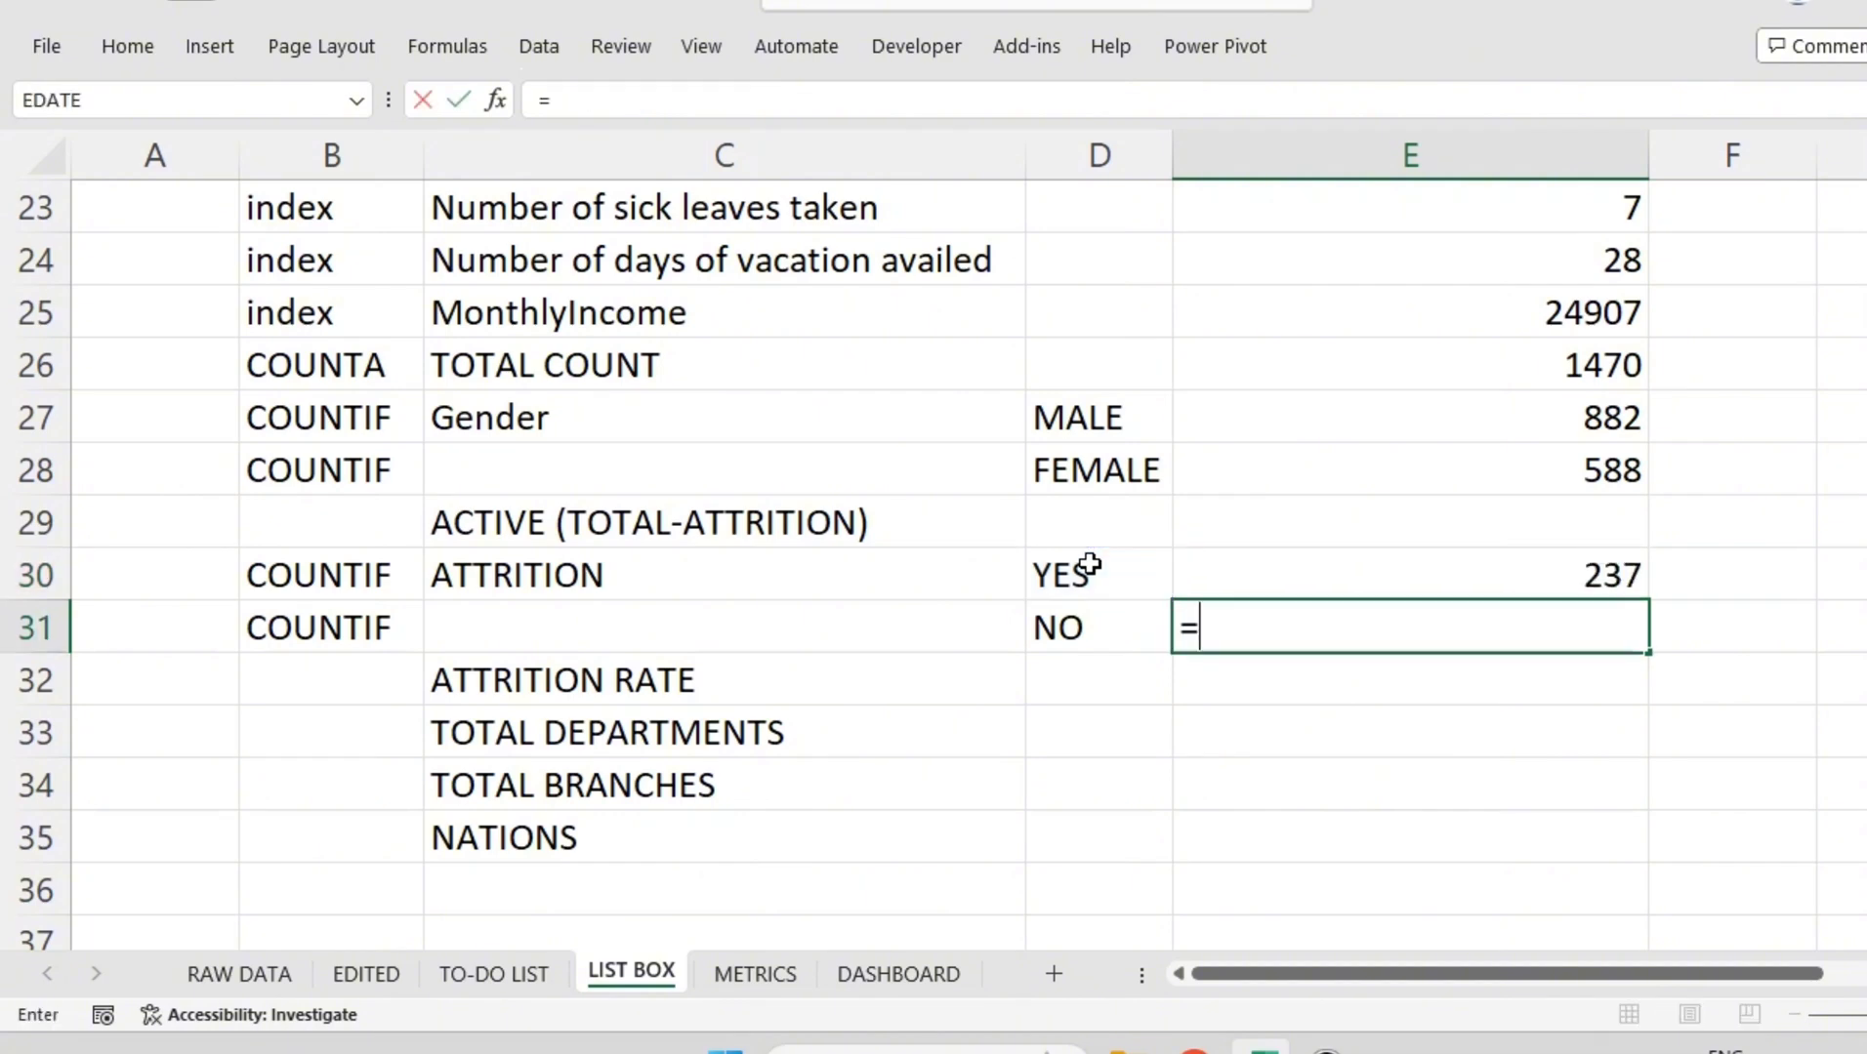
pyautogui.write('countif')
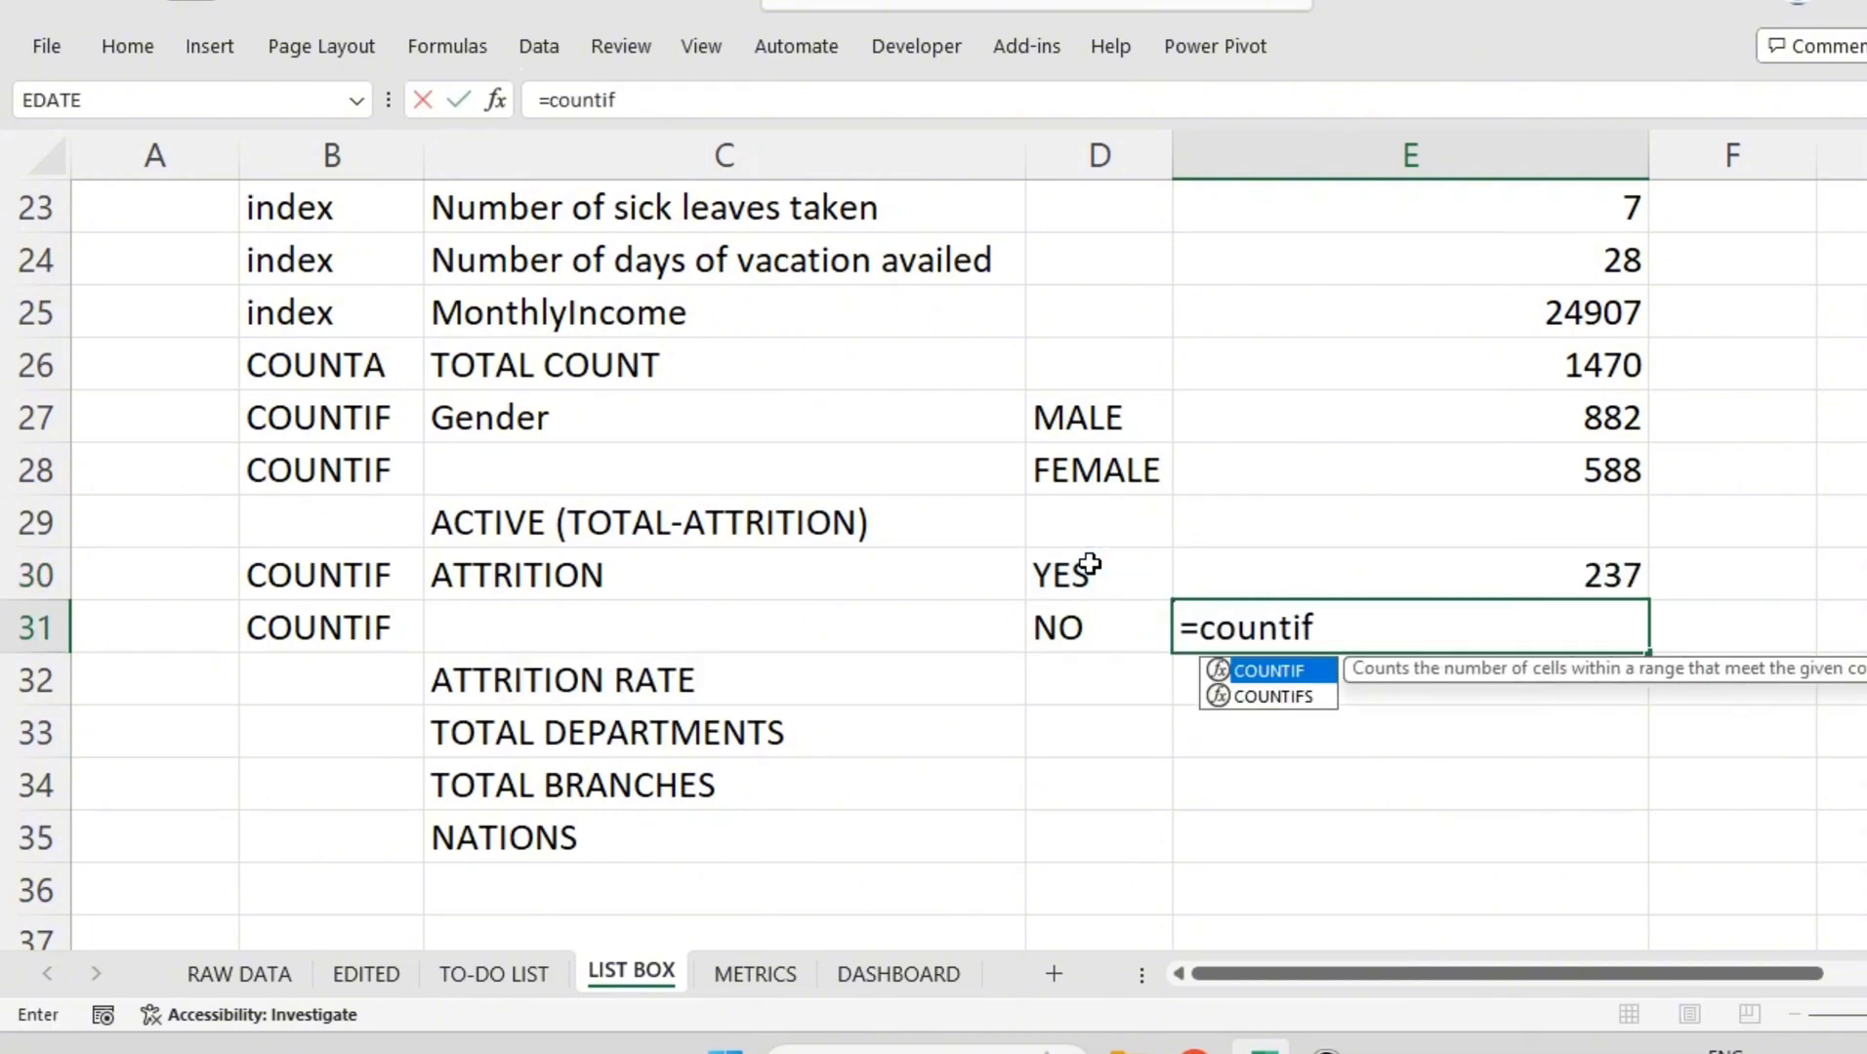
pyautogui.press('Tab')
pyautogui.write('attr')
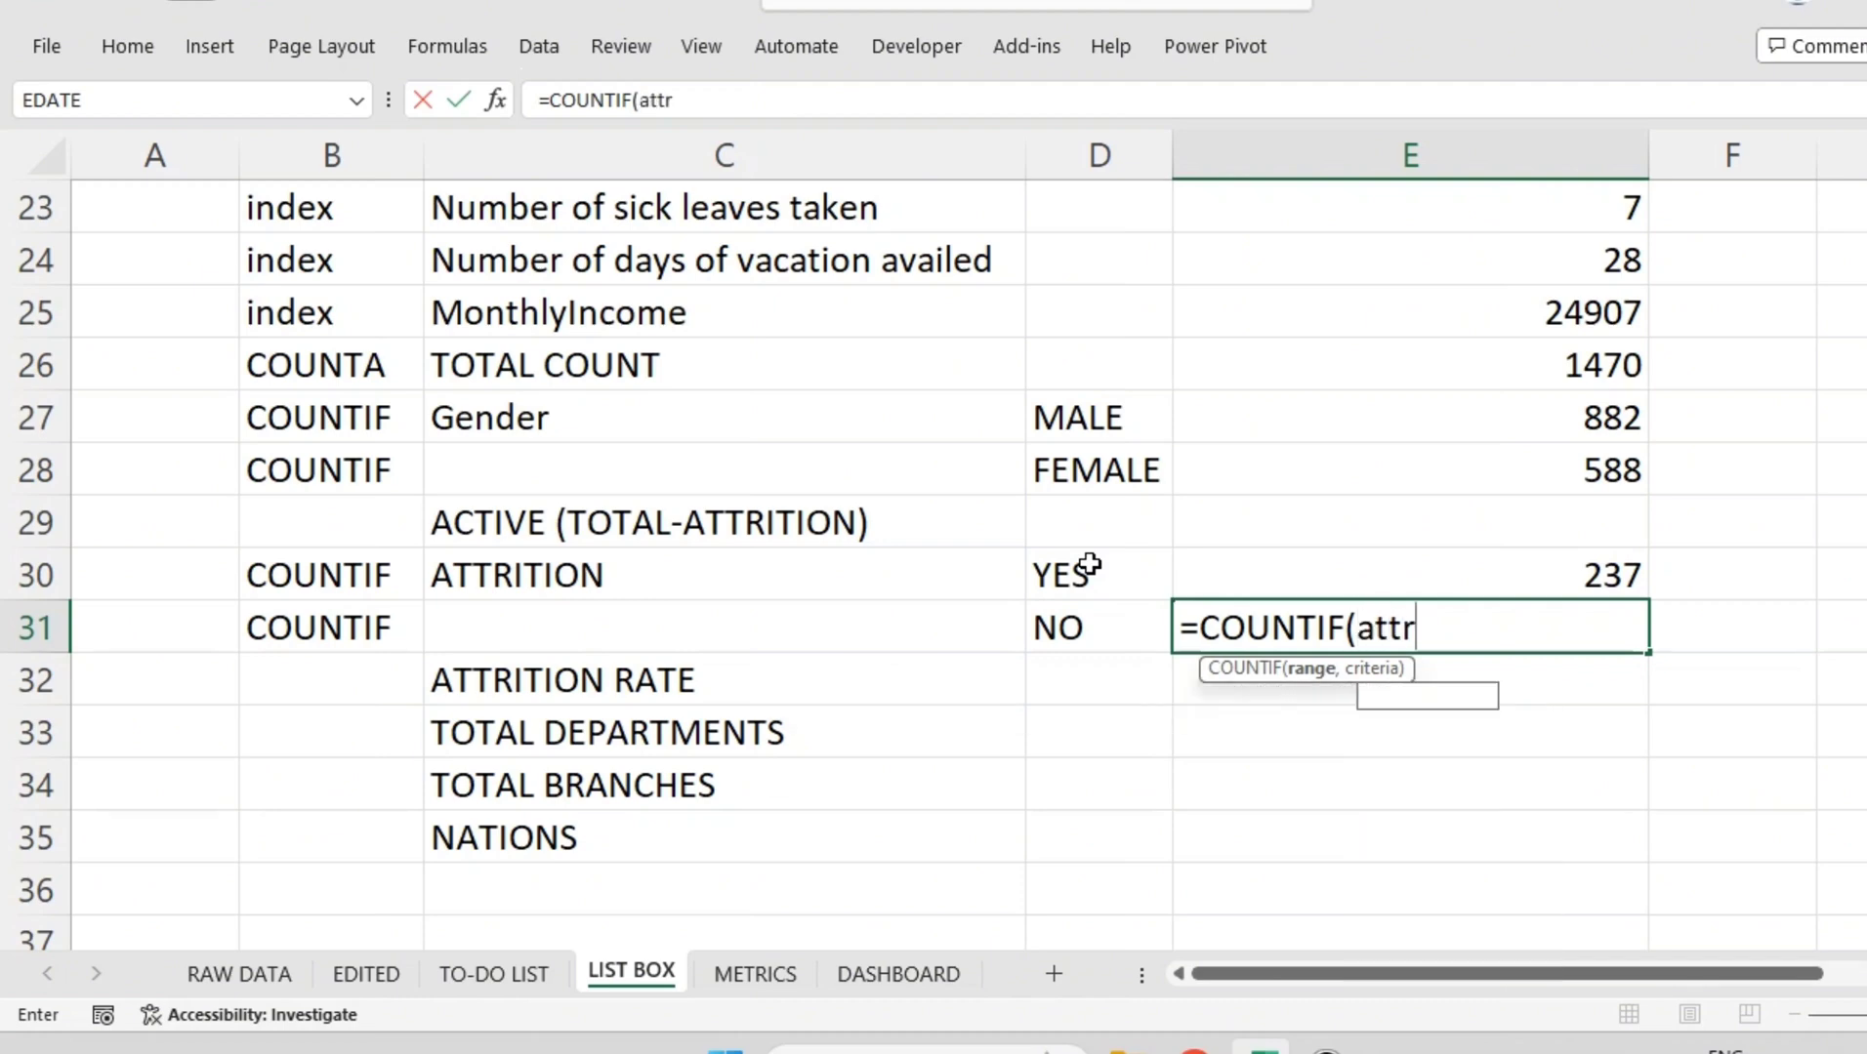
pyautogui.press('Tab')
pyautogui.write(',')
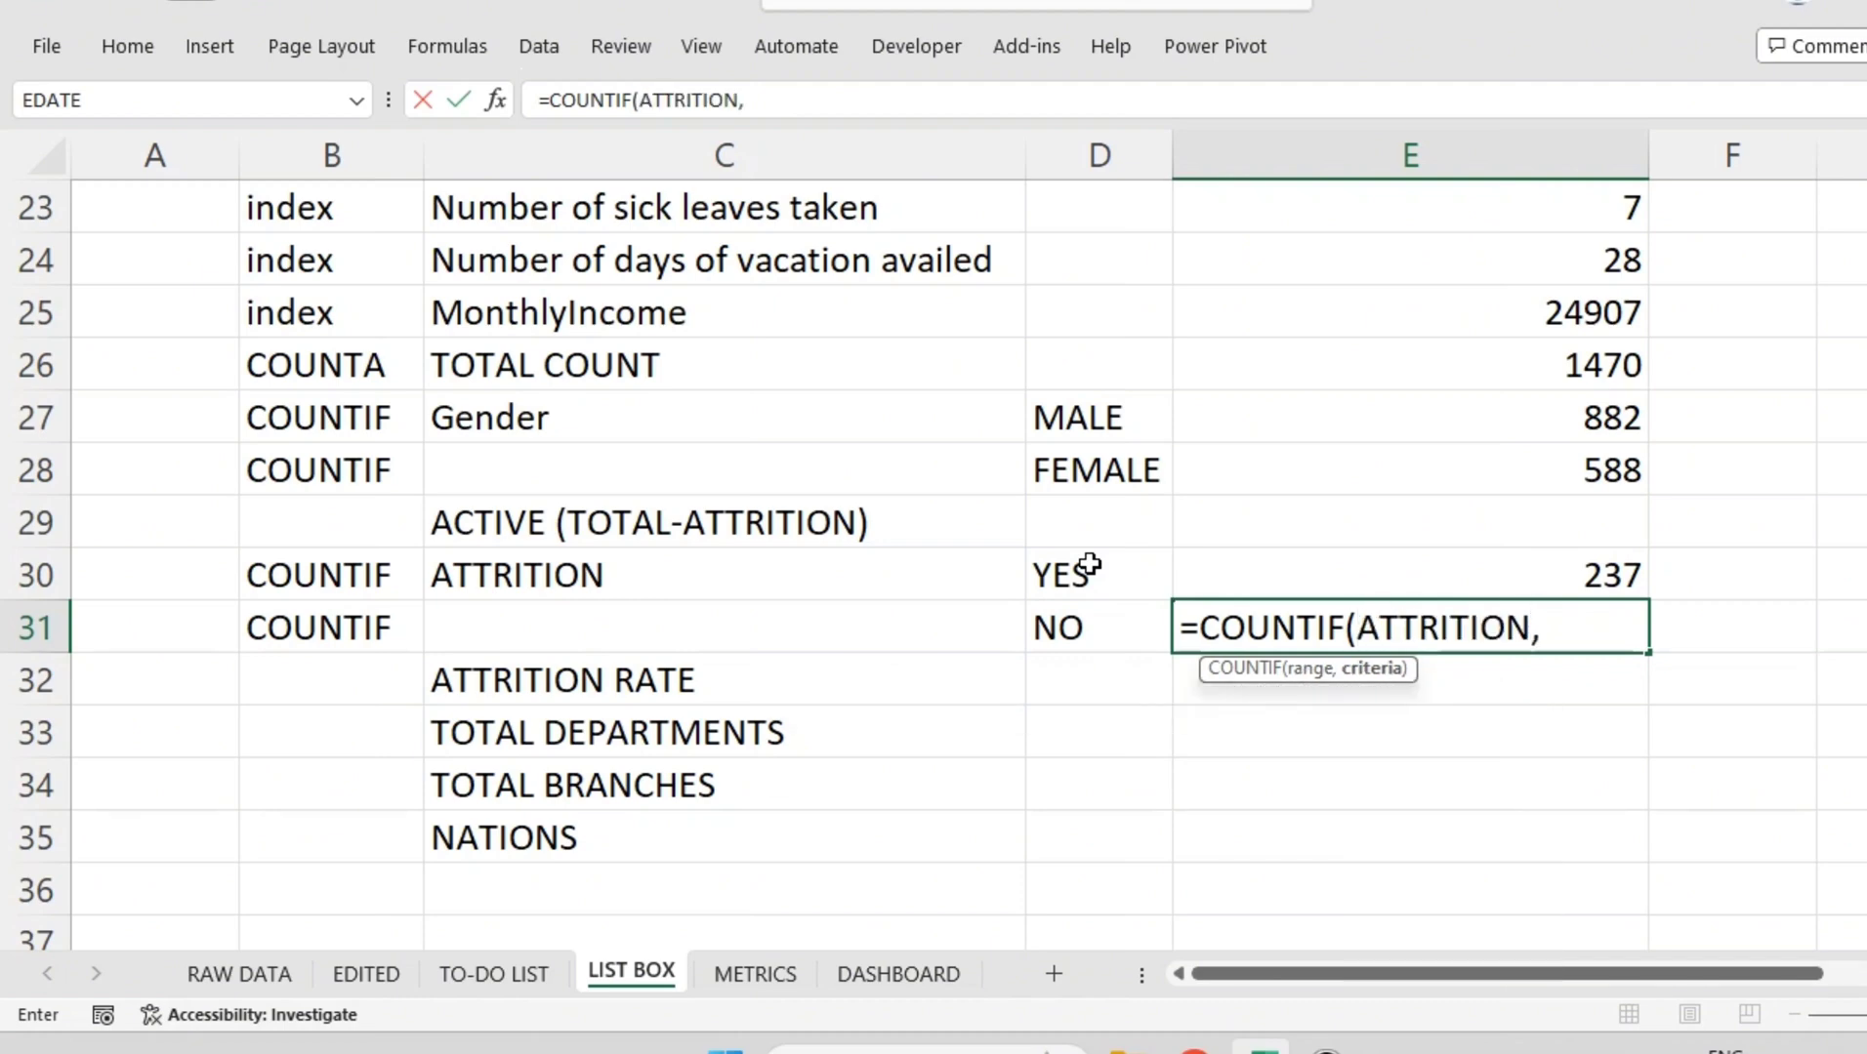
pyautogui.click(1101, 639)
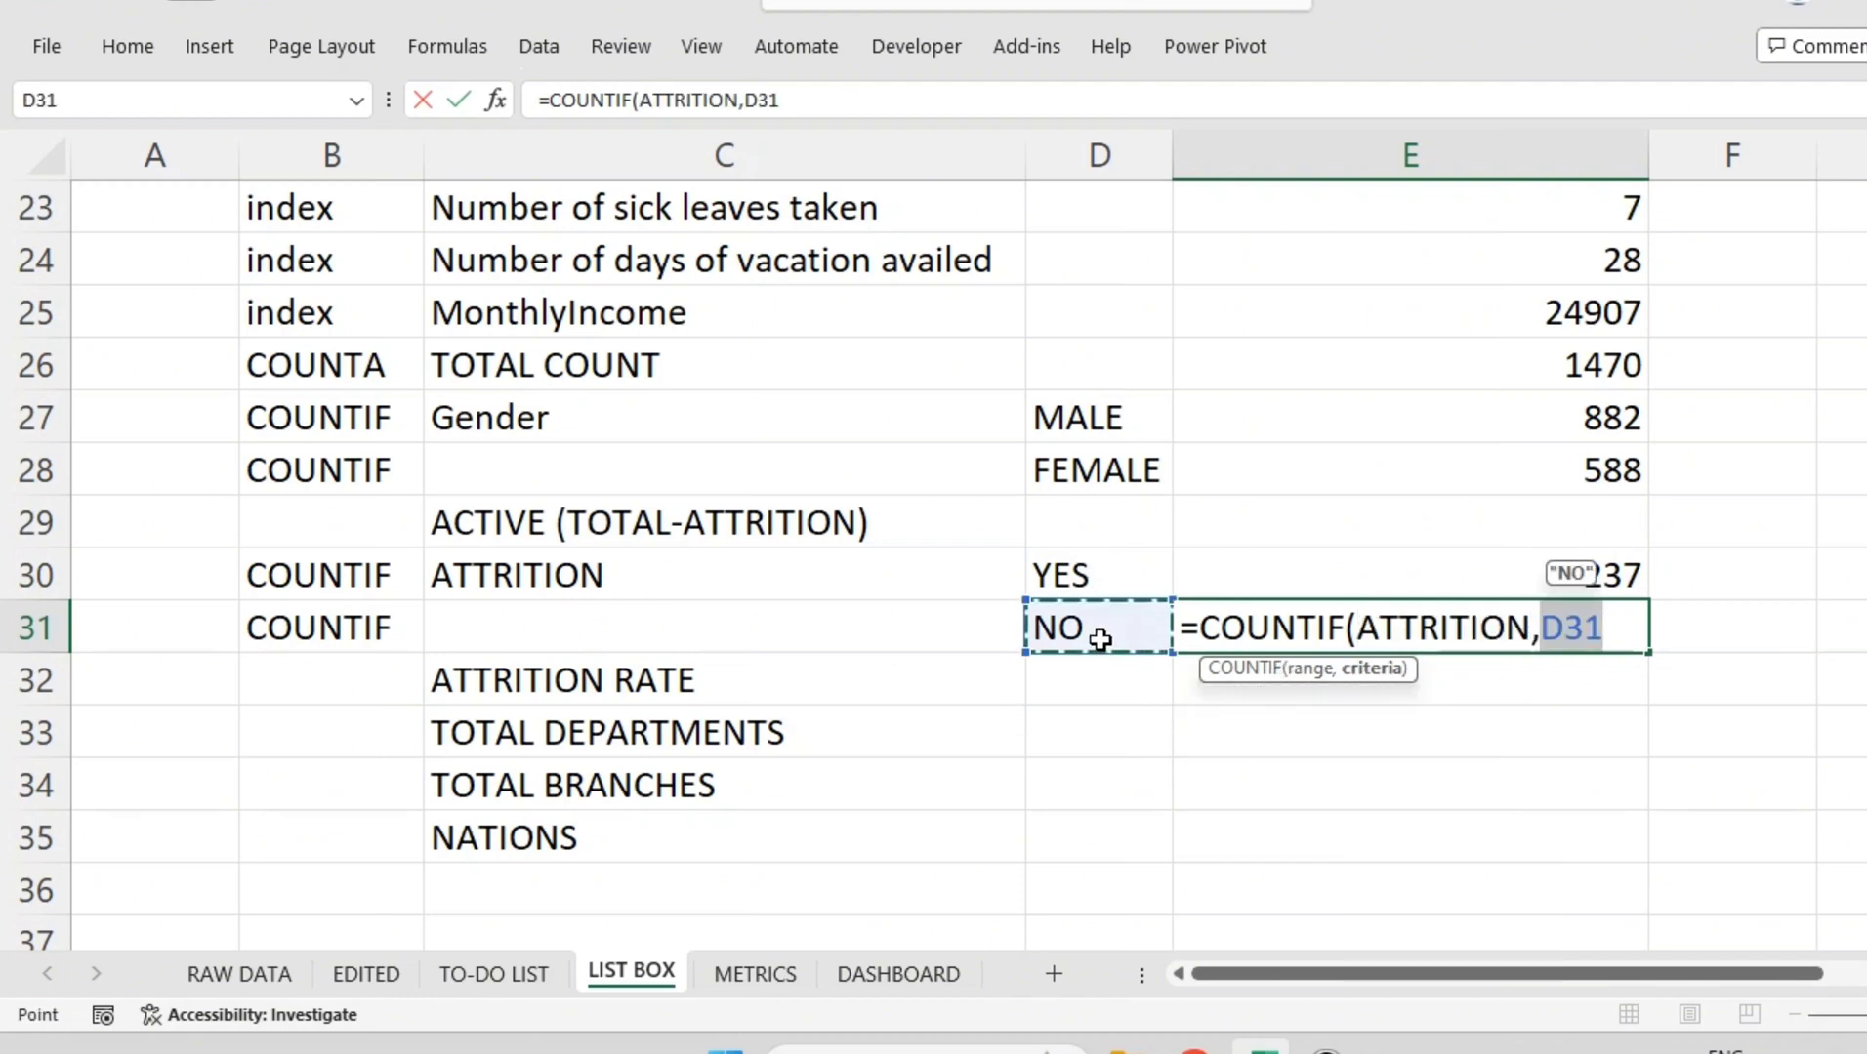
pyautogui.press('Return')
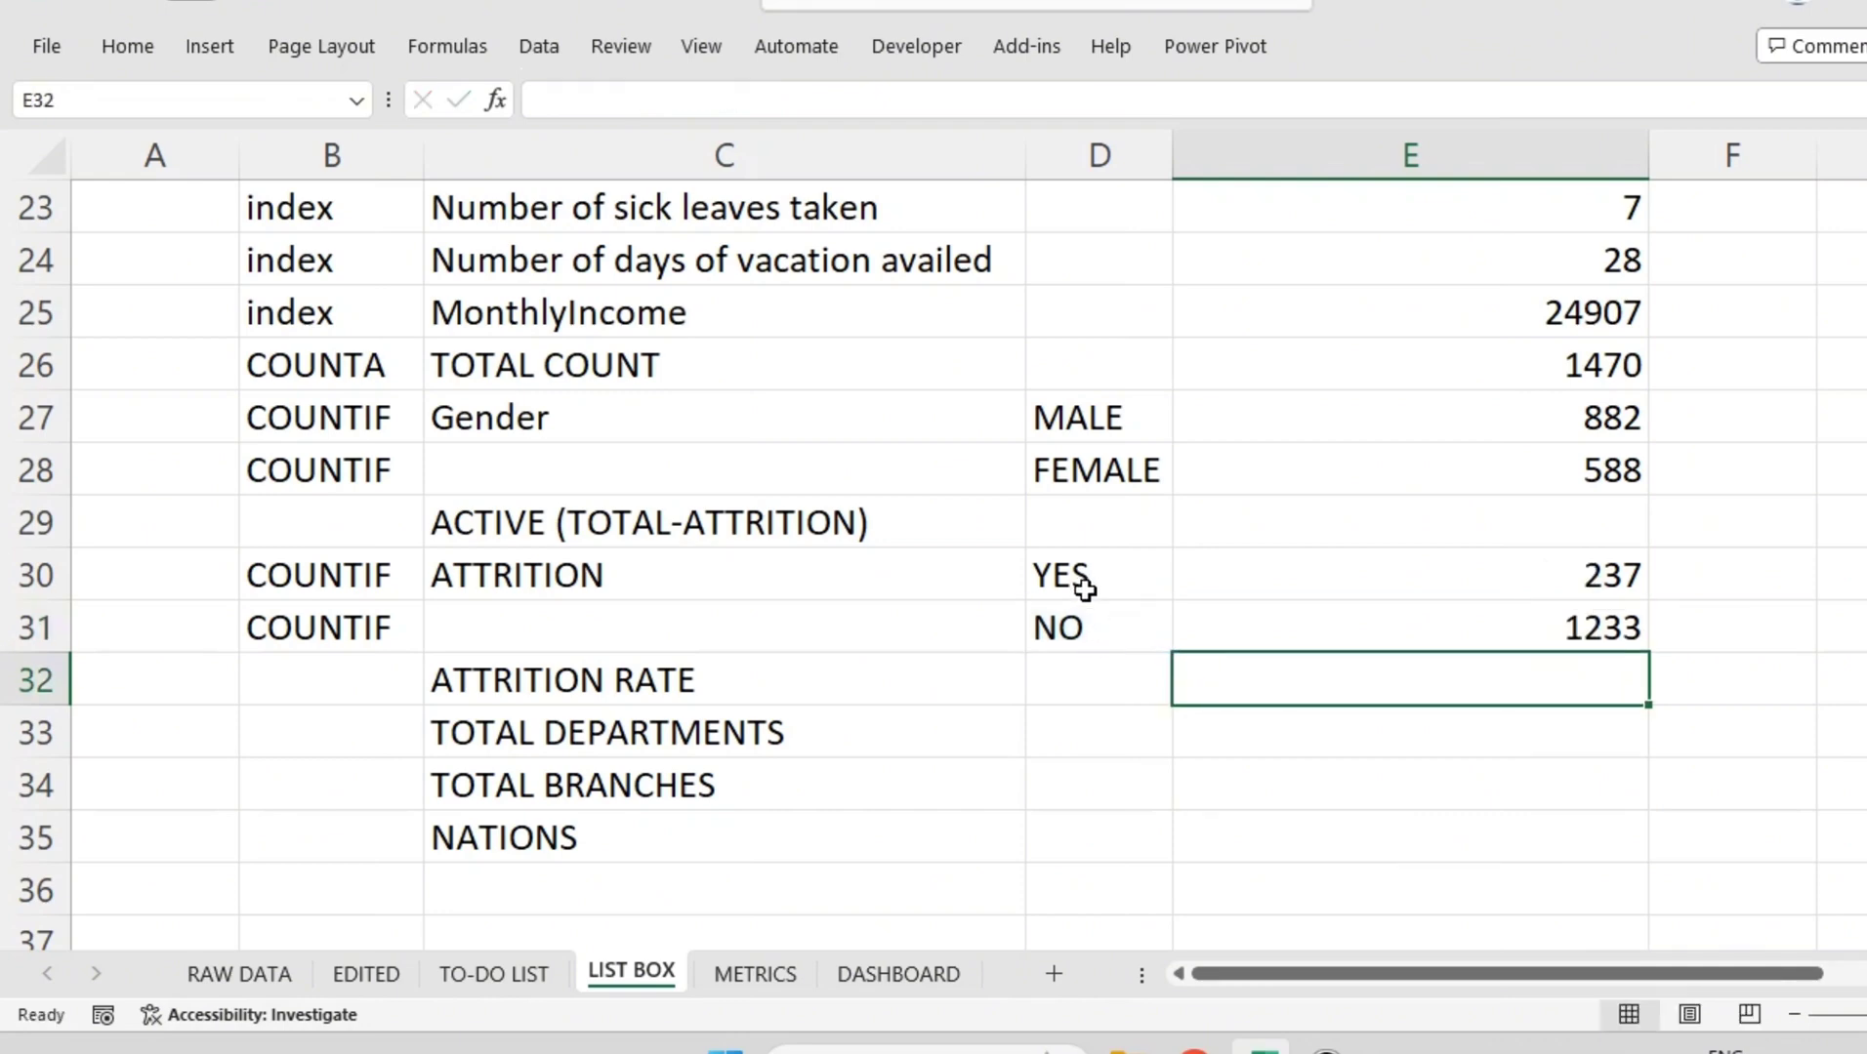
# Step: Check the sum of the attrition counts in E30:E31 against TOTAL COUNT, and review the YES and NO formulas
pyautogui.moveTo(1629, 582); pyautogui.dragTo(1633, 625)
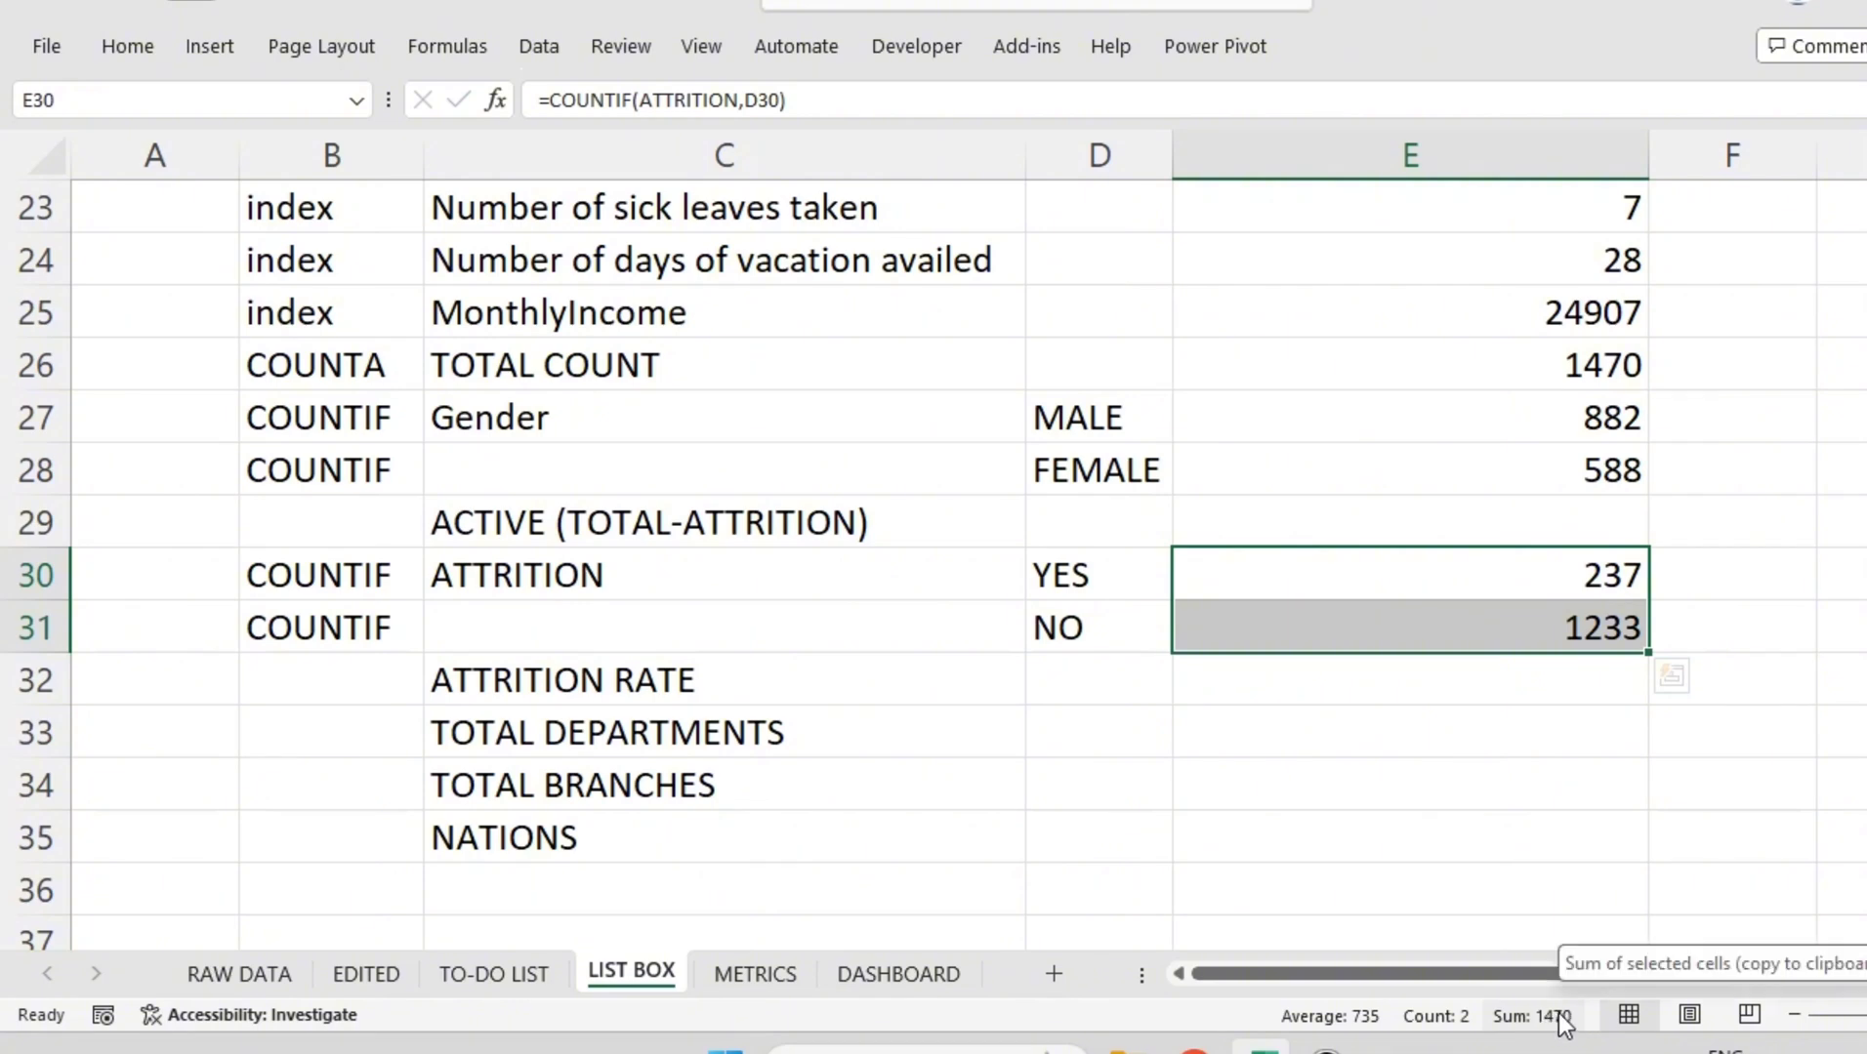
pyautogui.click(1583, 576)
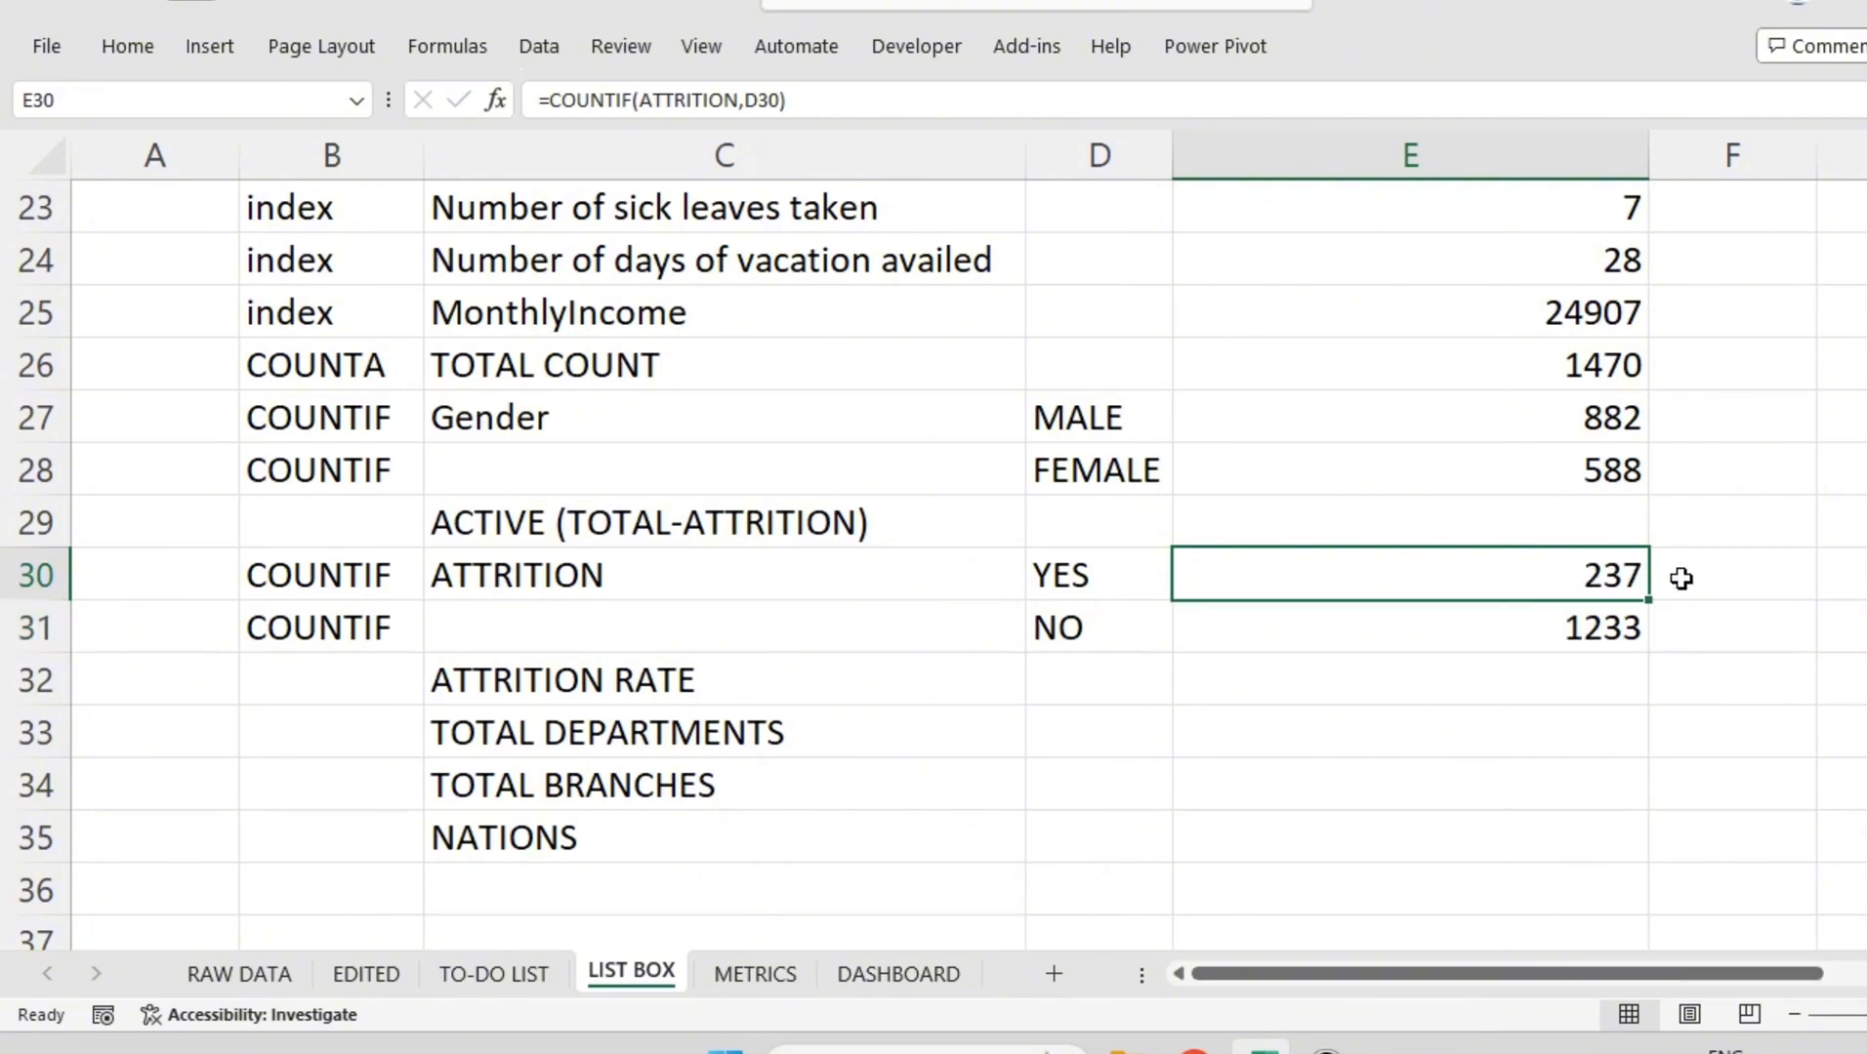
pyautogui.click(1602, 643)
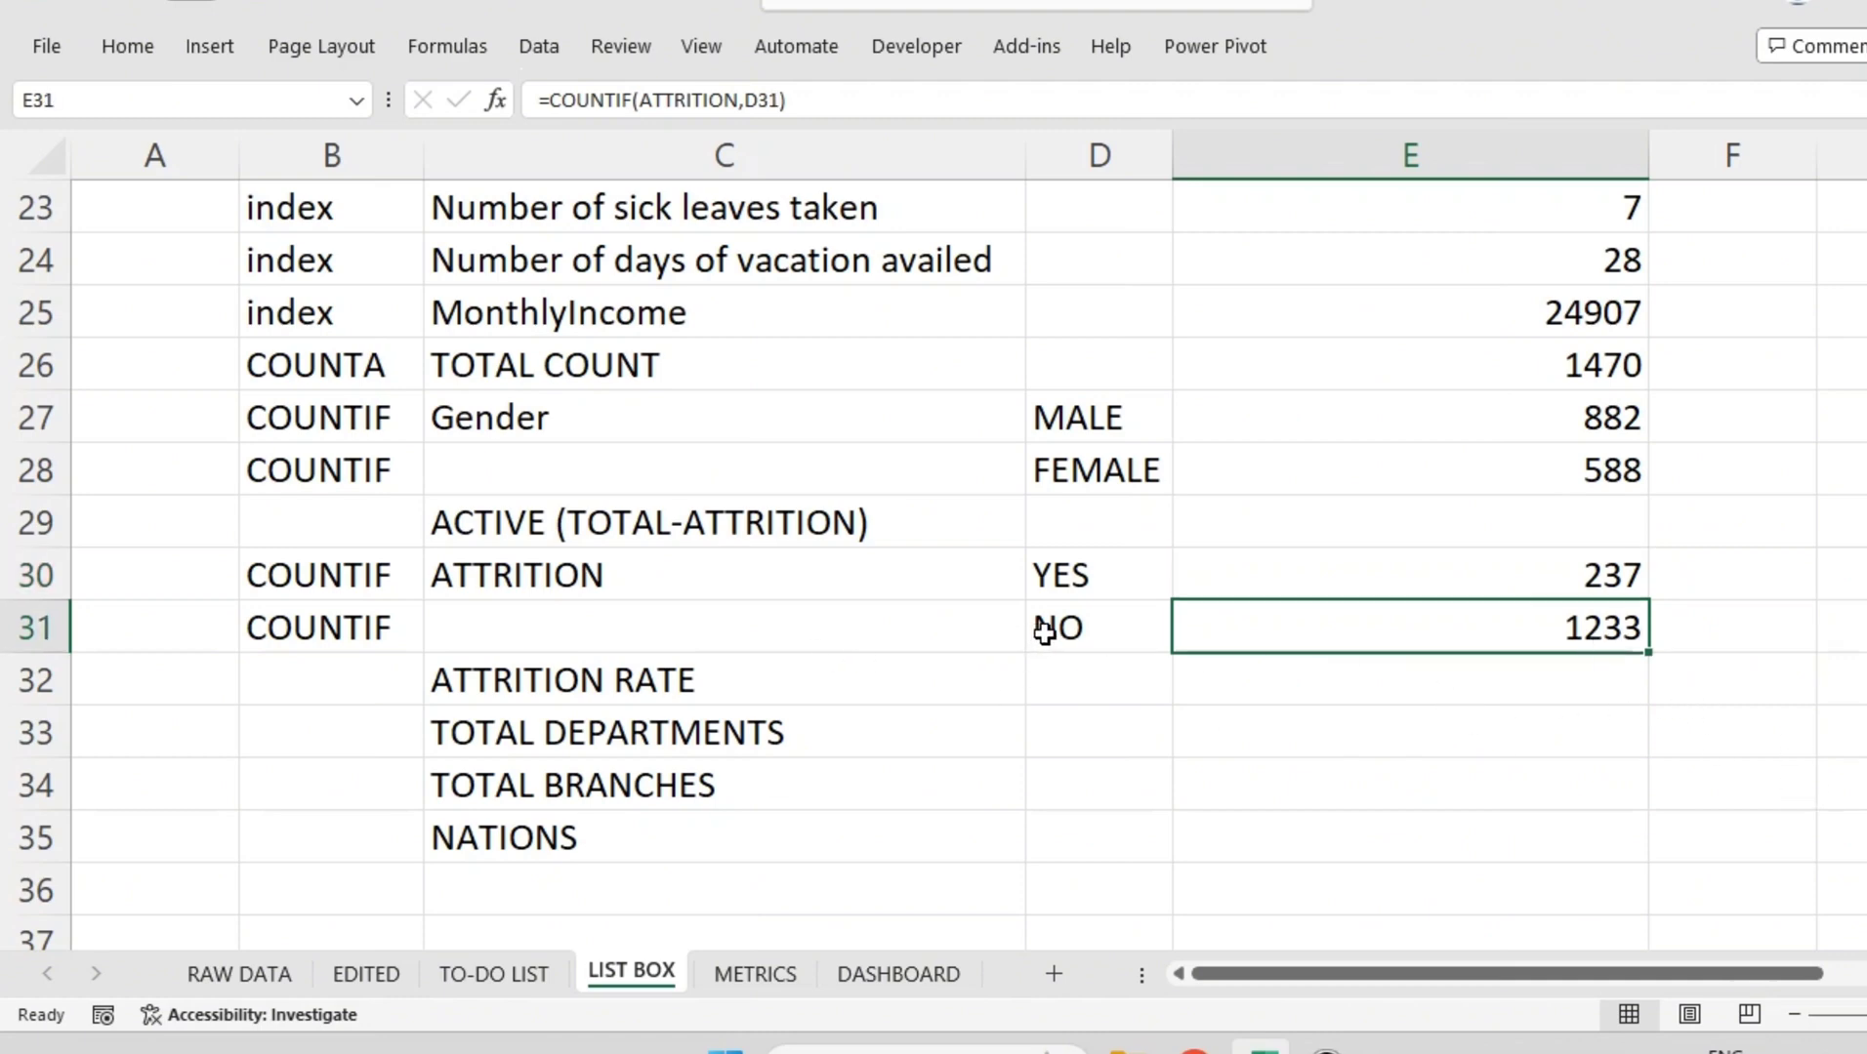
# Step: Calculate the active employees in E29 by subtracting the attrition YES count from TOTAL COUNT with =E26-E30
pyautogui.click(455, 519)
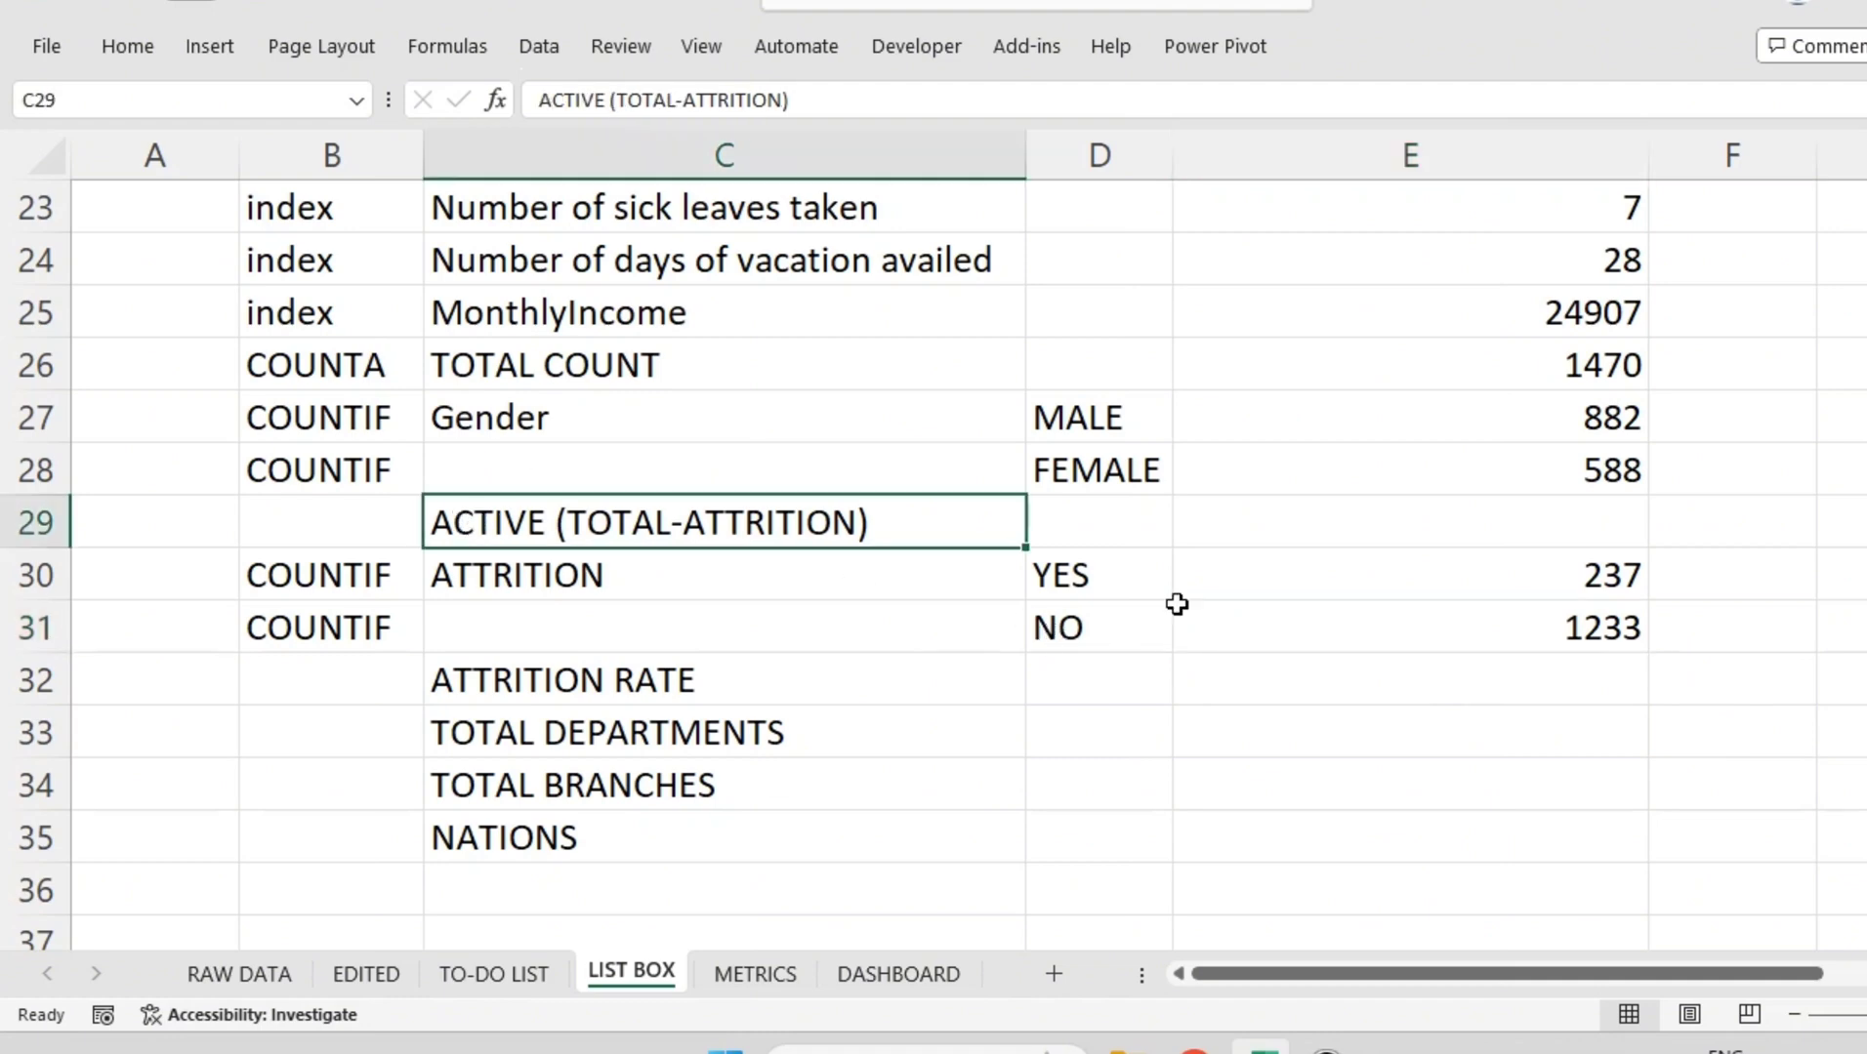
pyautogui.click(1549, 518)
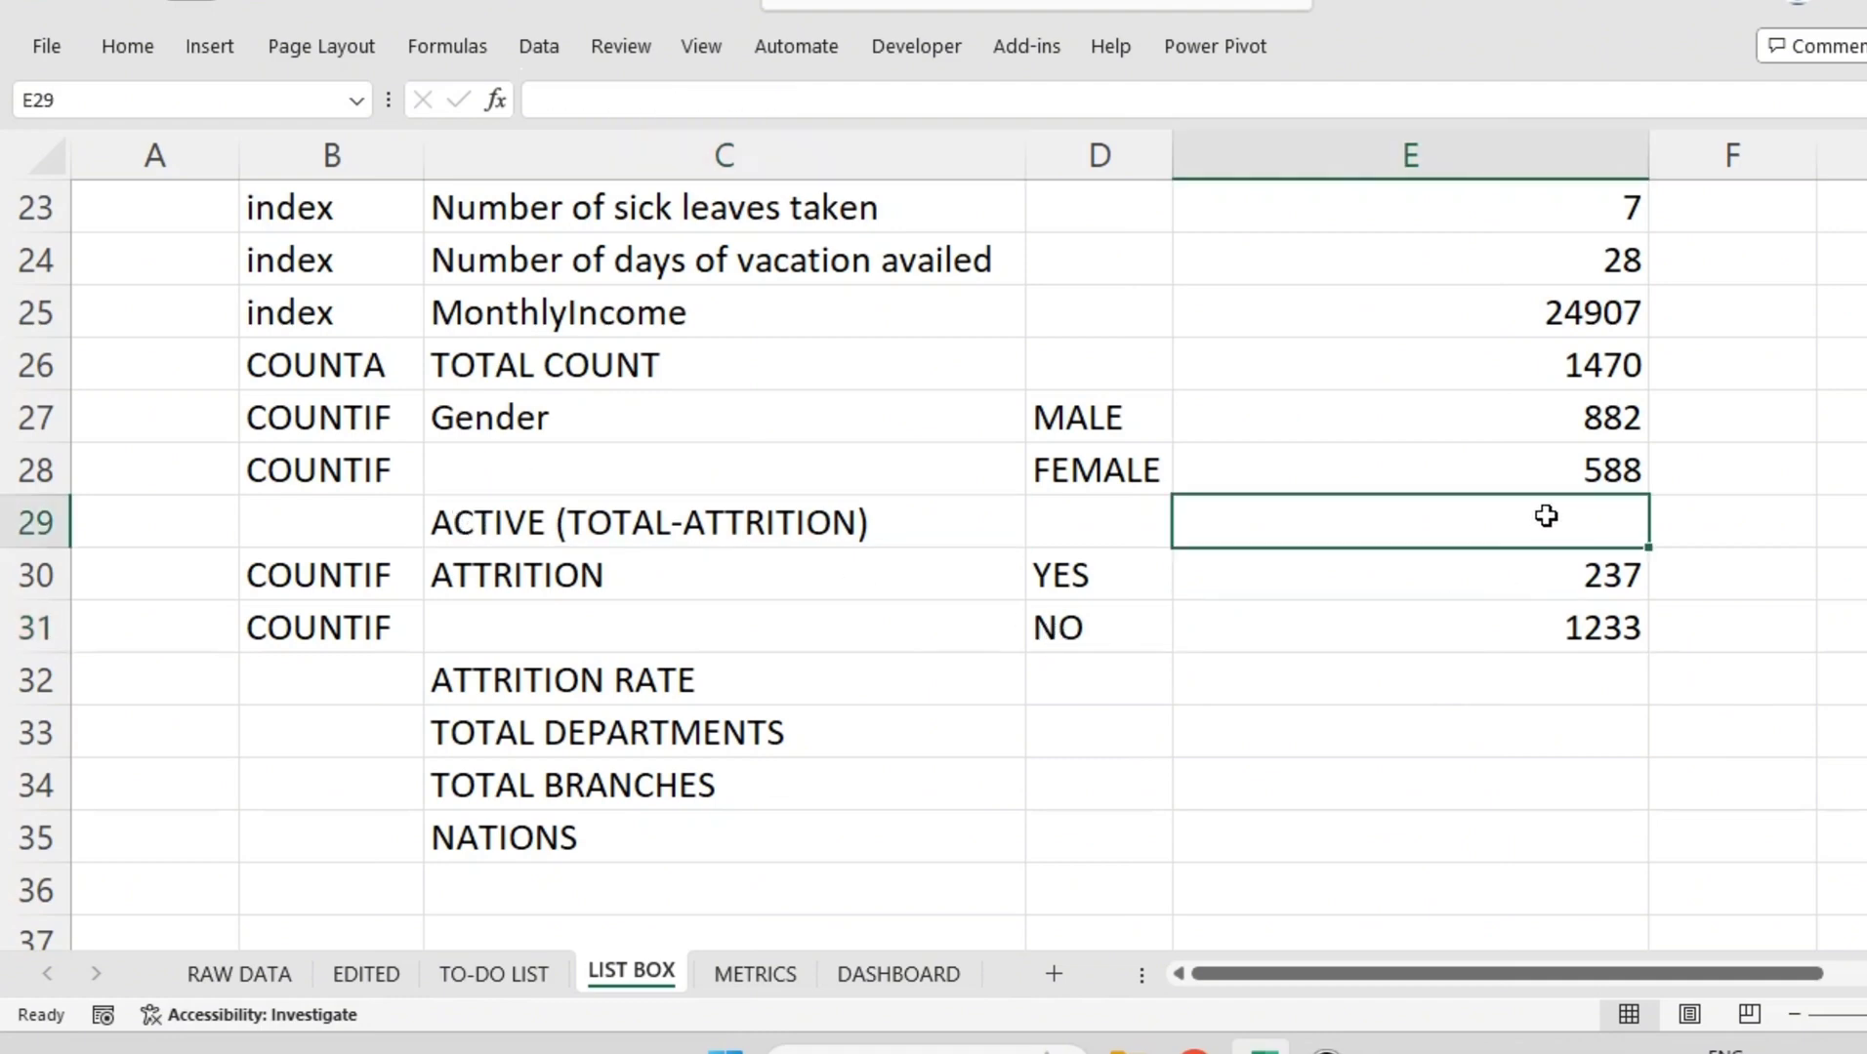
pyautogui.write('=')
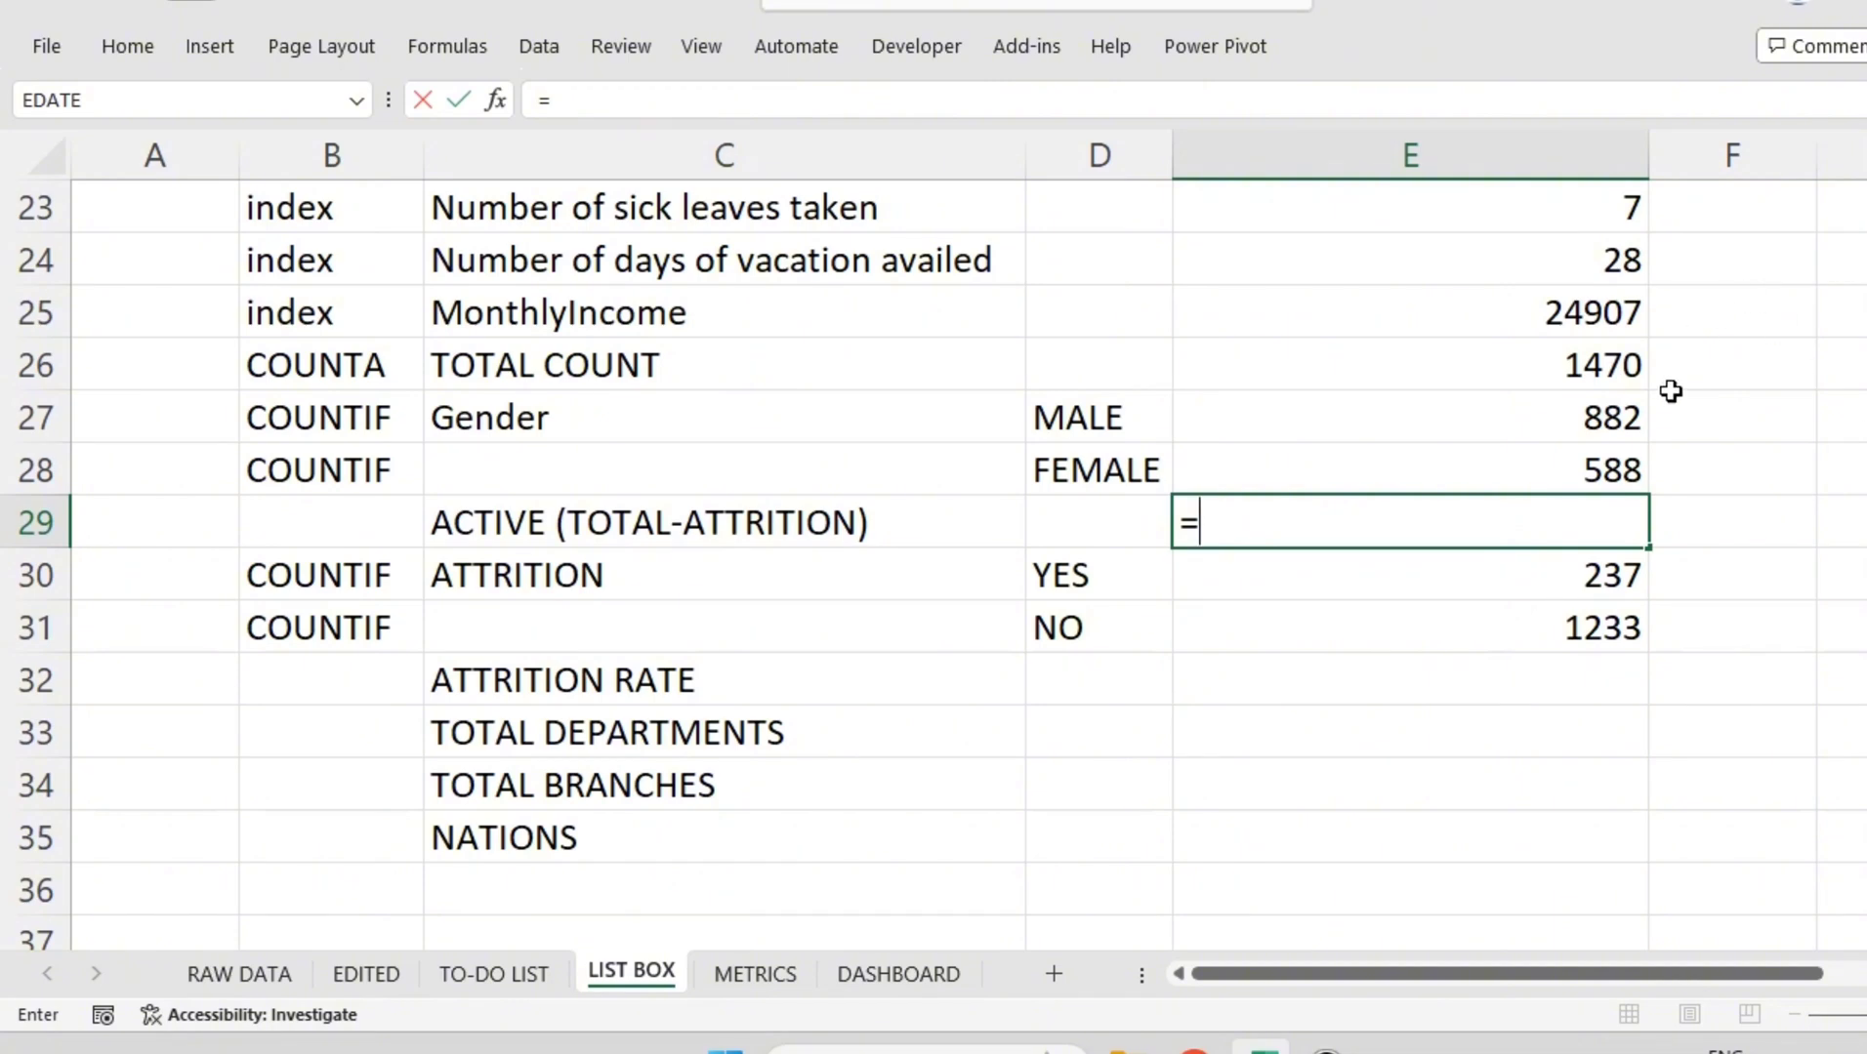
pyautogui.click(1617, 341)
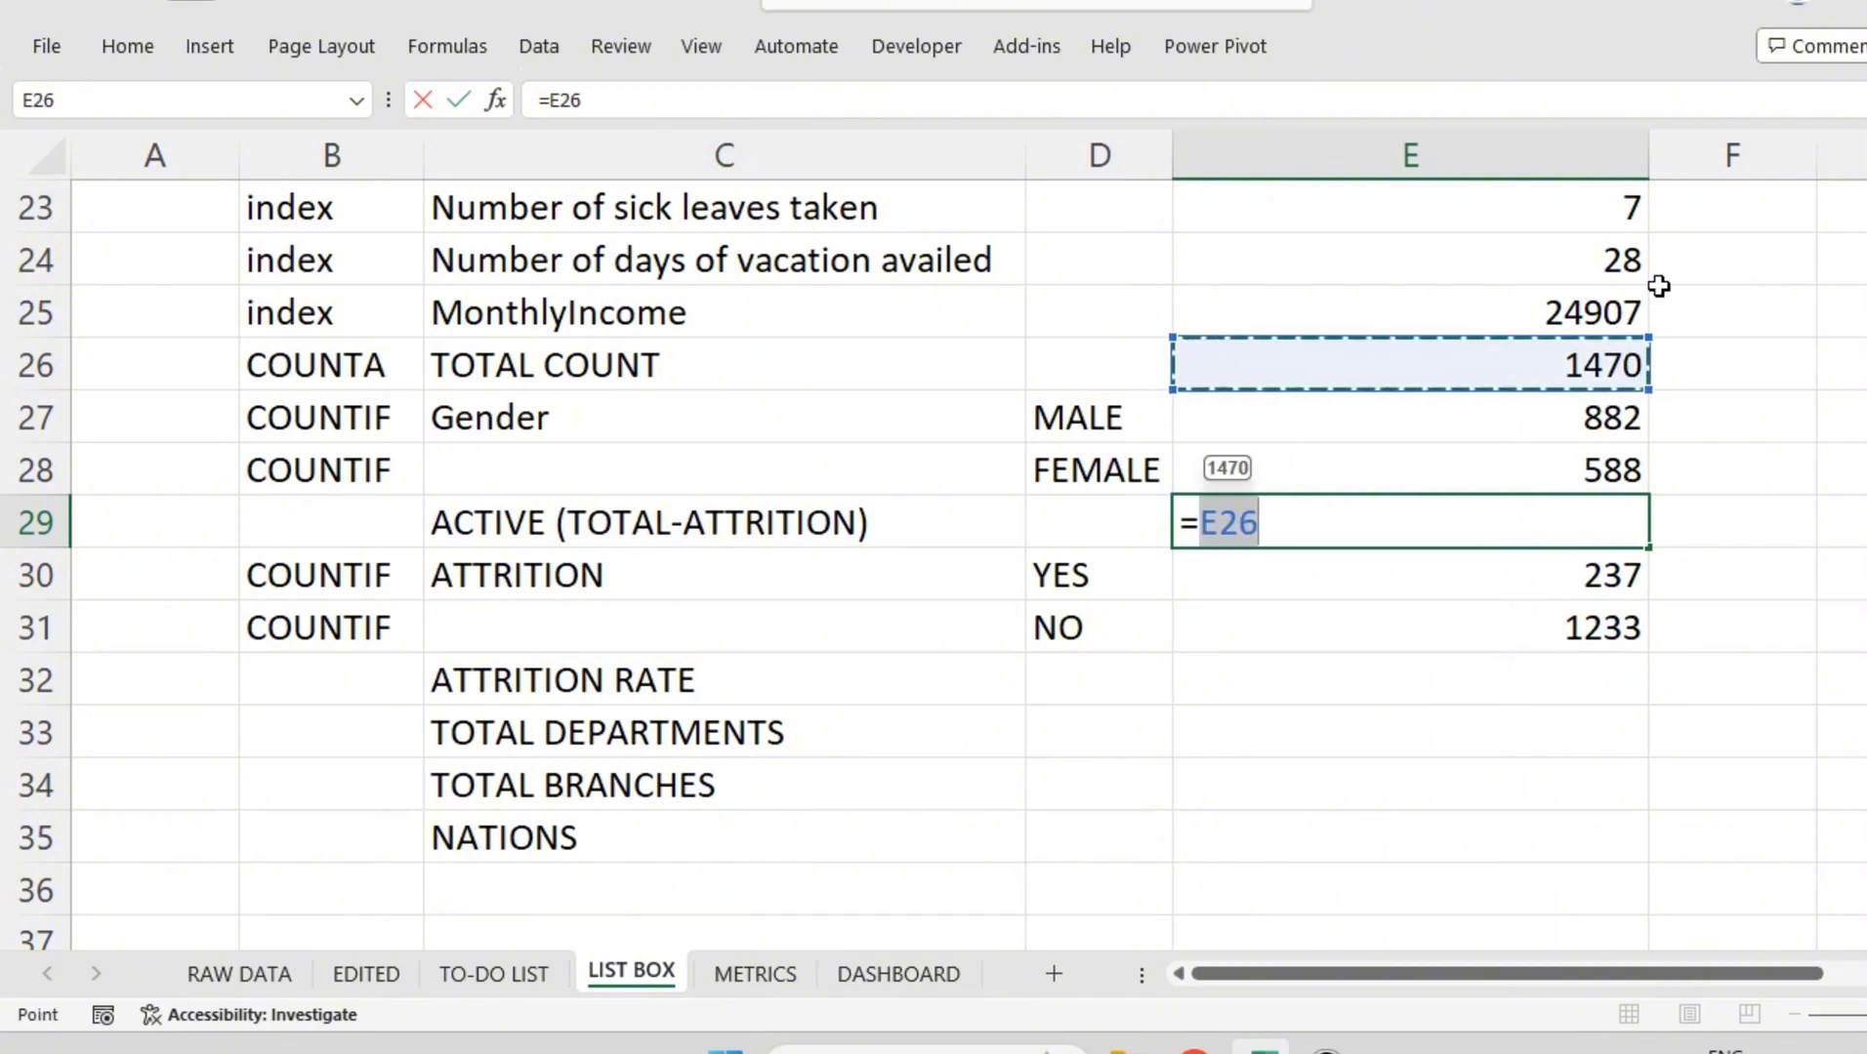
pyautogui.write('-')
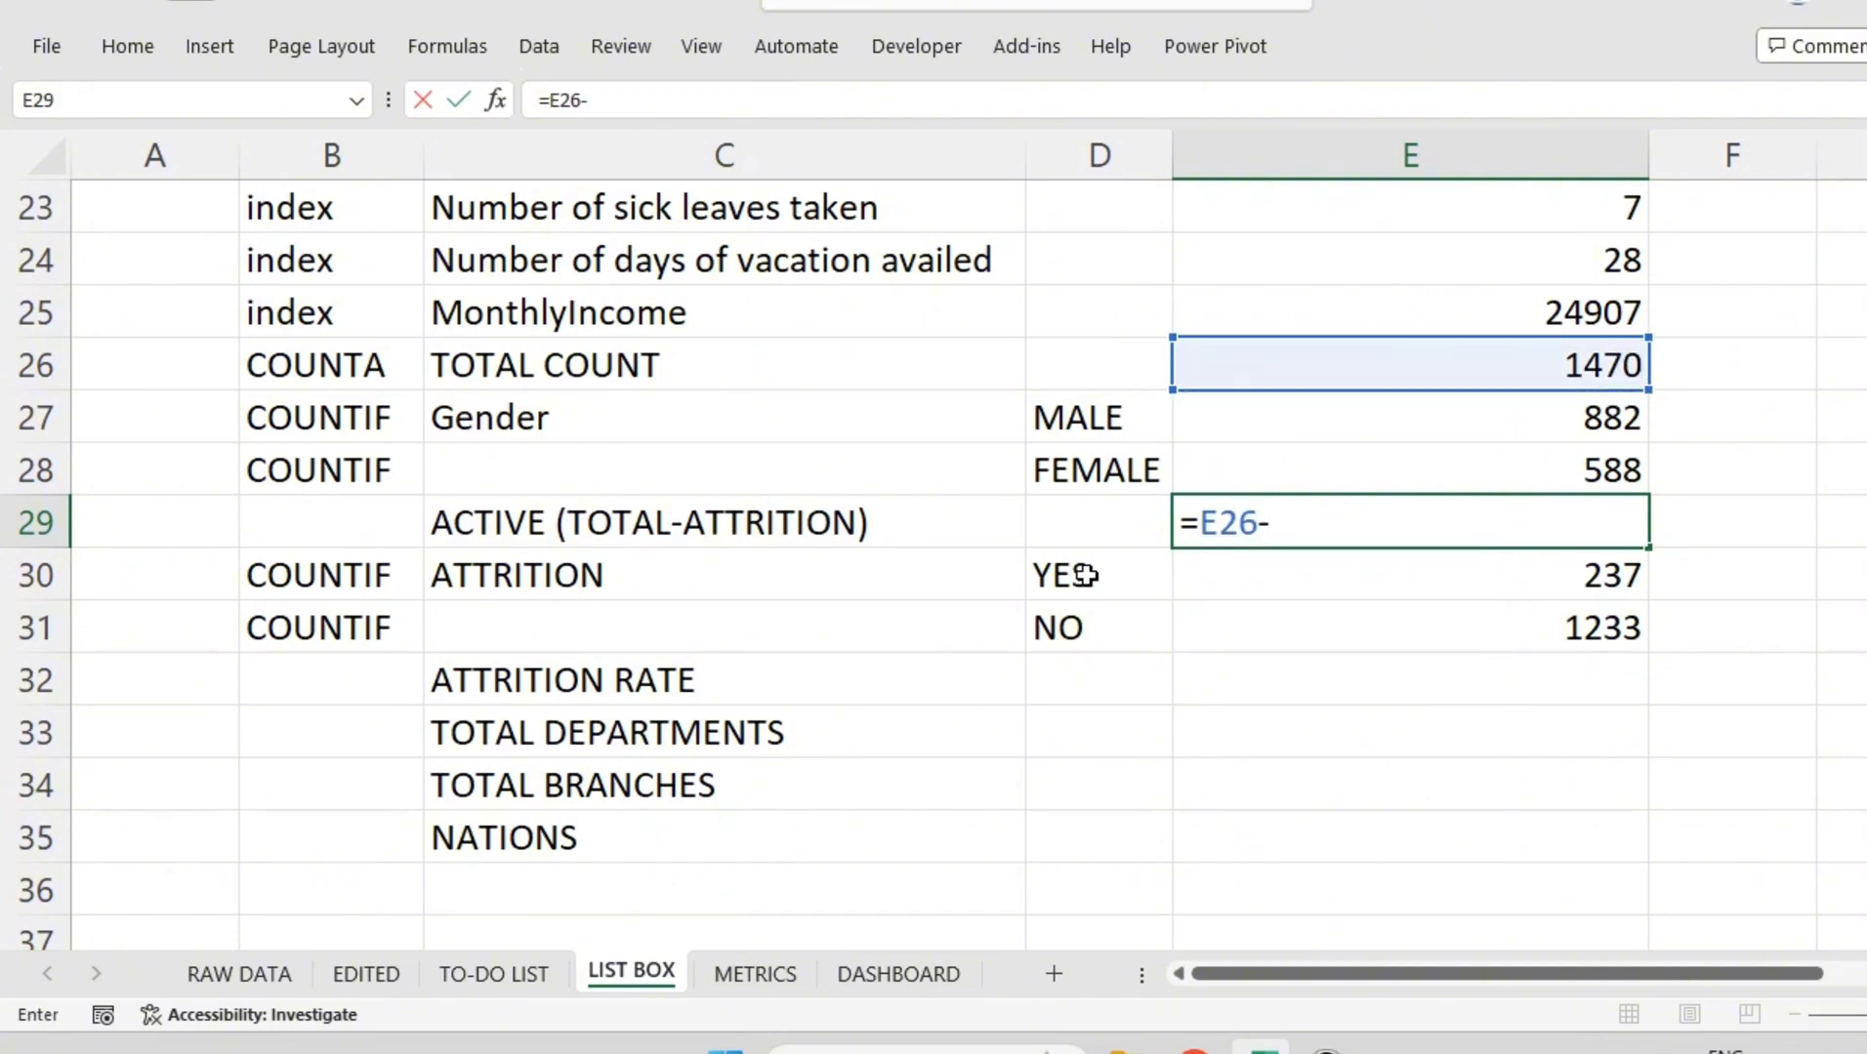
pyautogui.click(1534, 577)
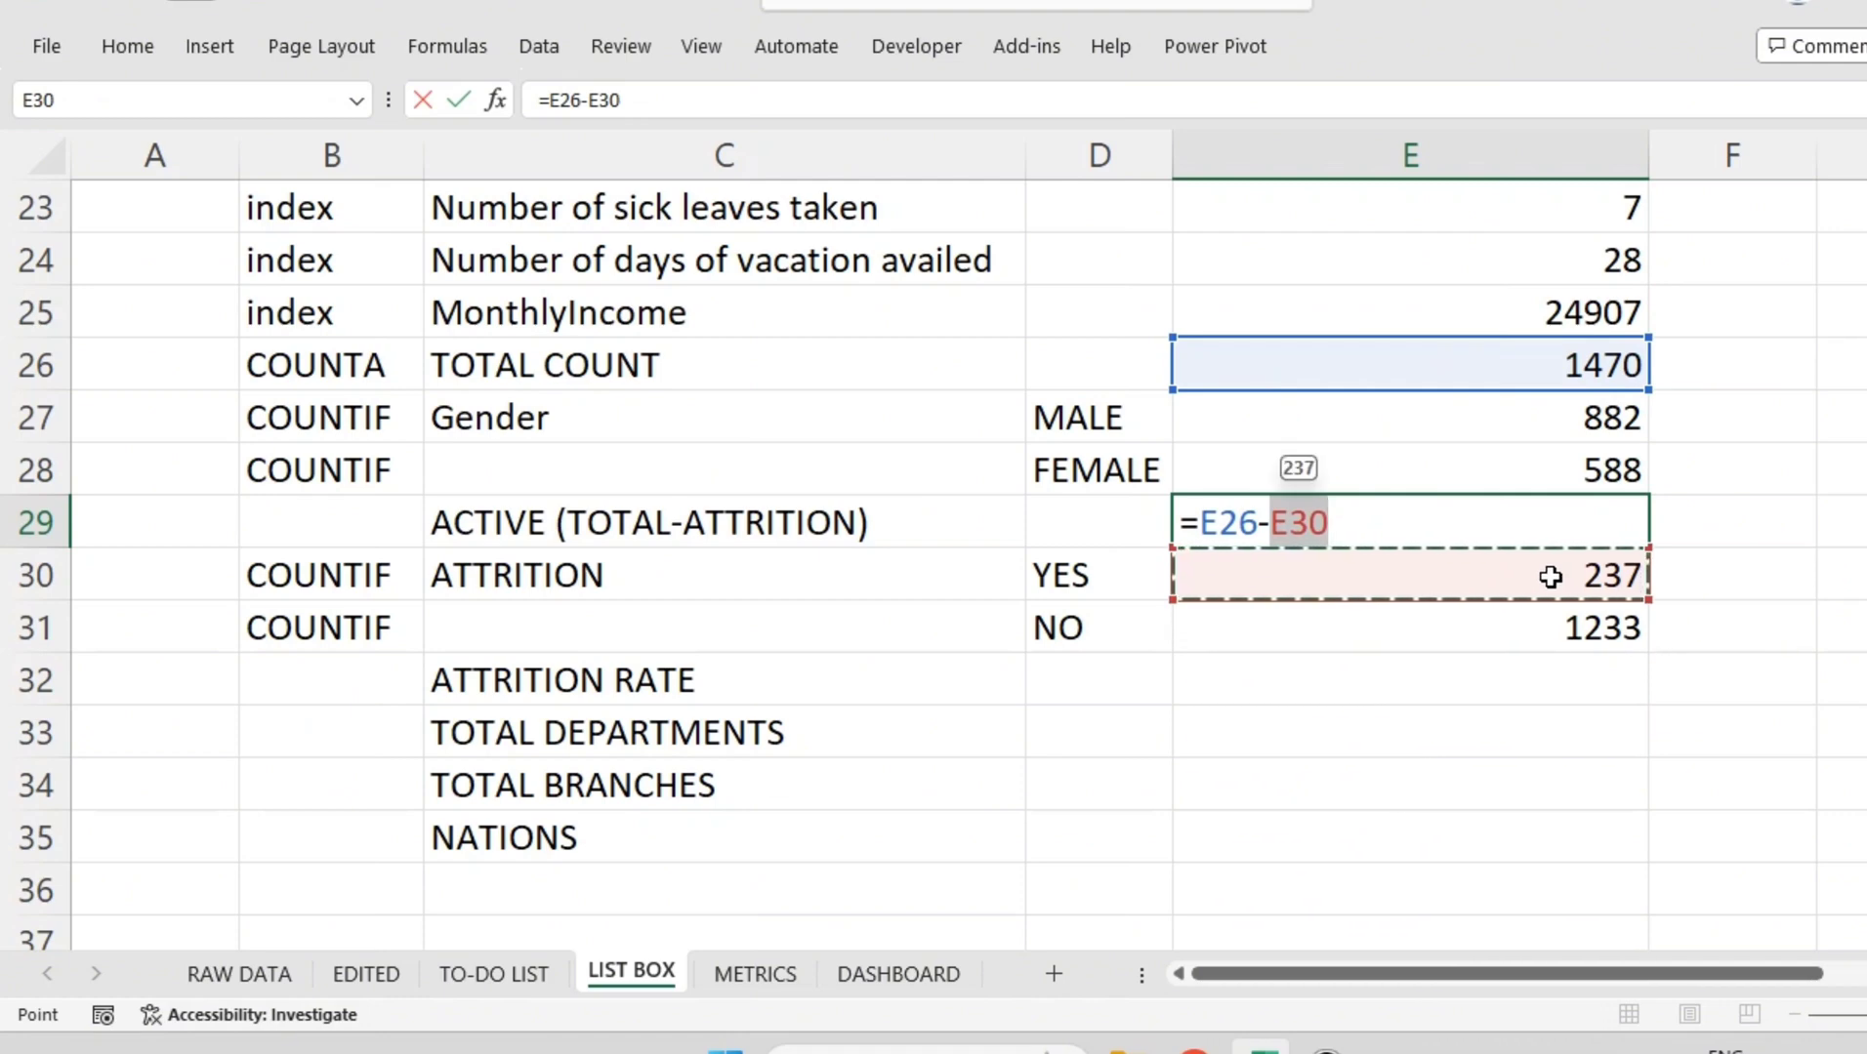
pyautogui.press('Return')
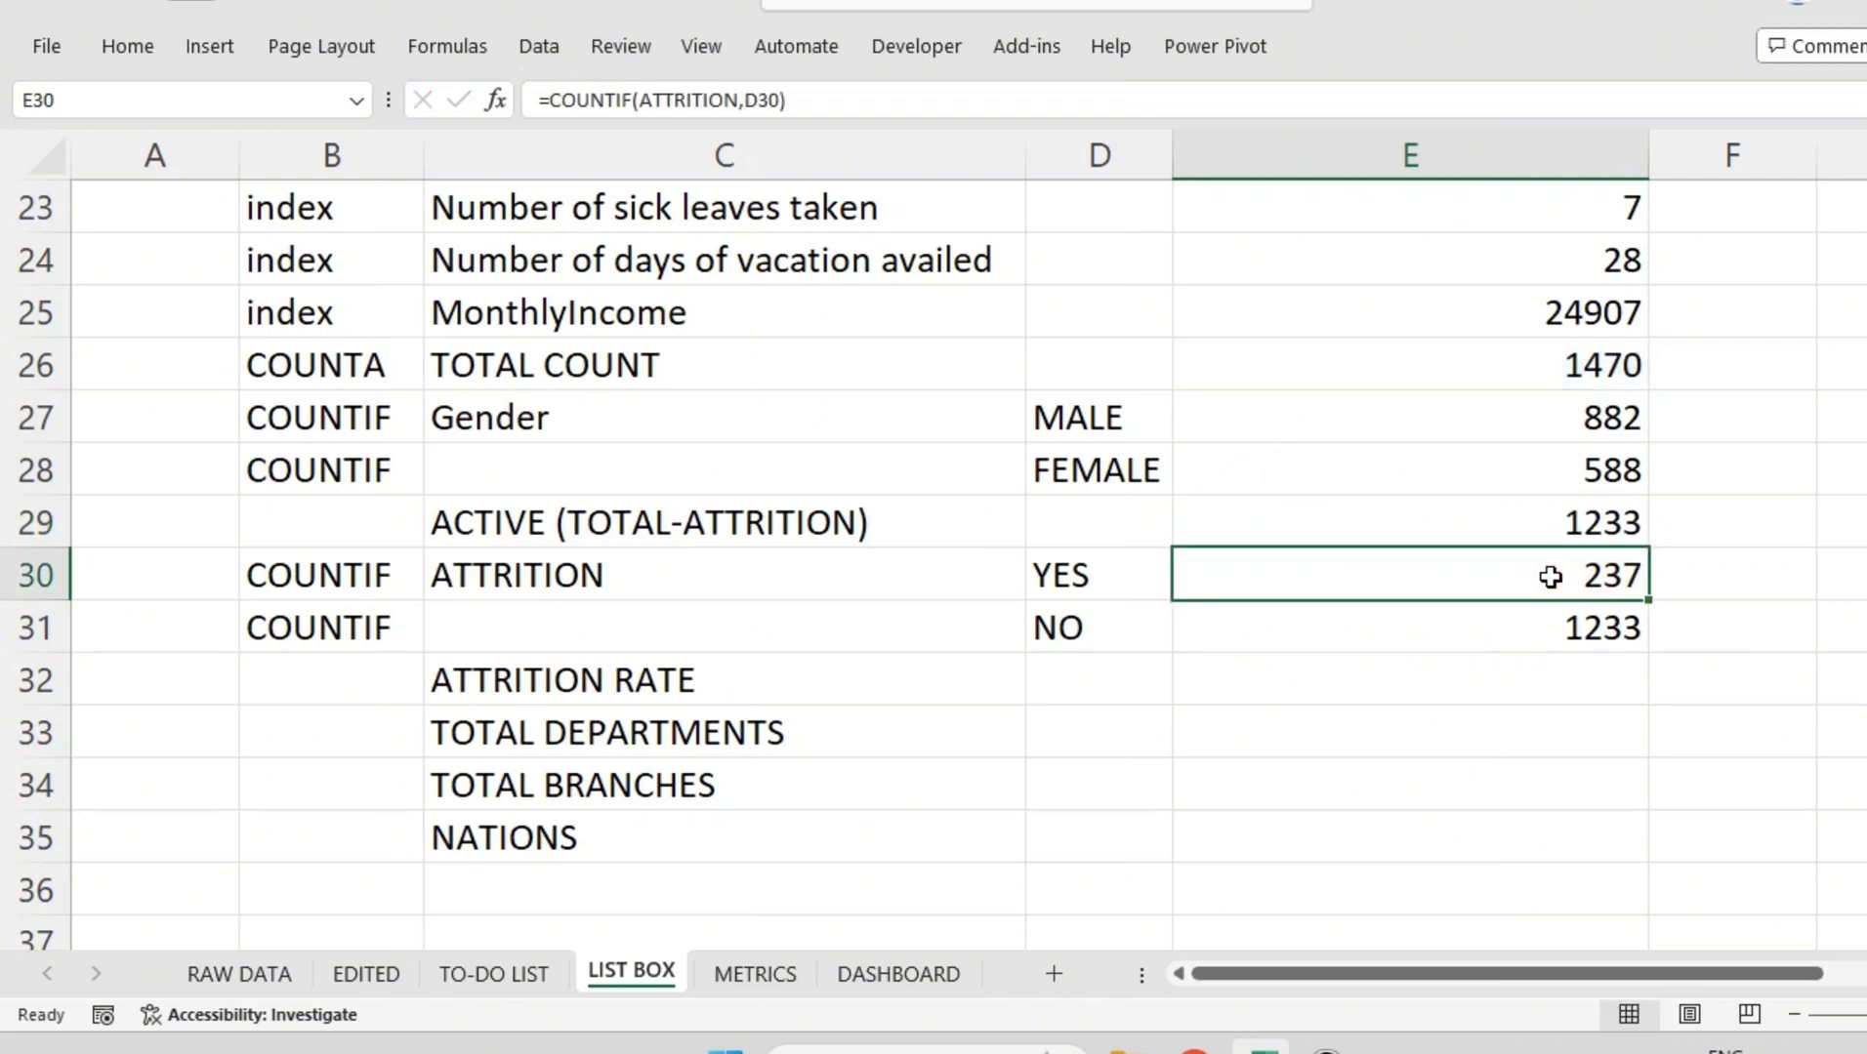
# Step: Compare the ACTIVE figure in E29 with TOTAL COUNT and the attrition YES and NO counts, and review the values needed for ATTRITION RATE
pyautogui.click(1562, 507)
pyautogui.moveTo(1085, 636); pyautogui.dragTo(1298, 619)
pyautogui.click(1628, 517)
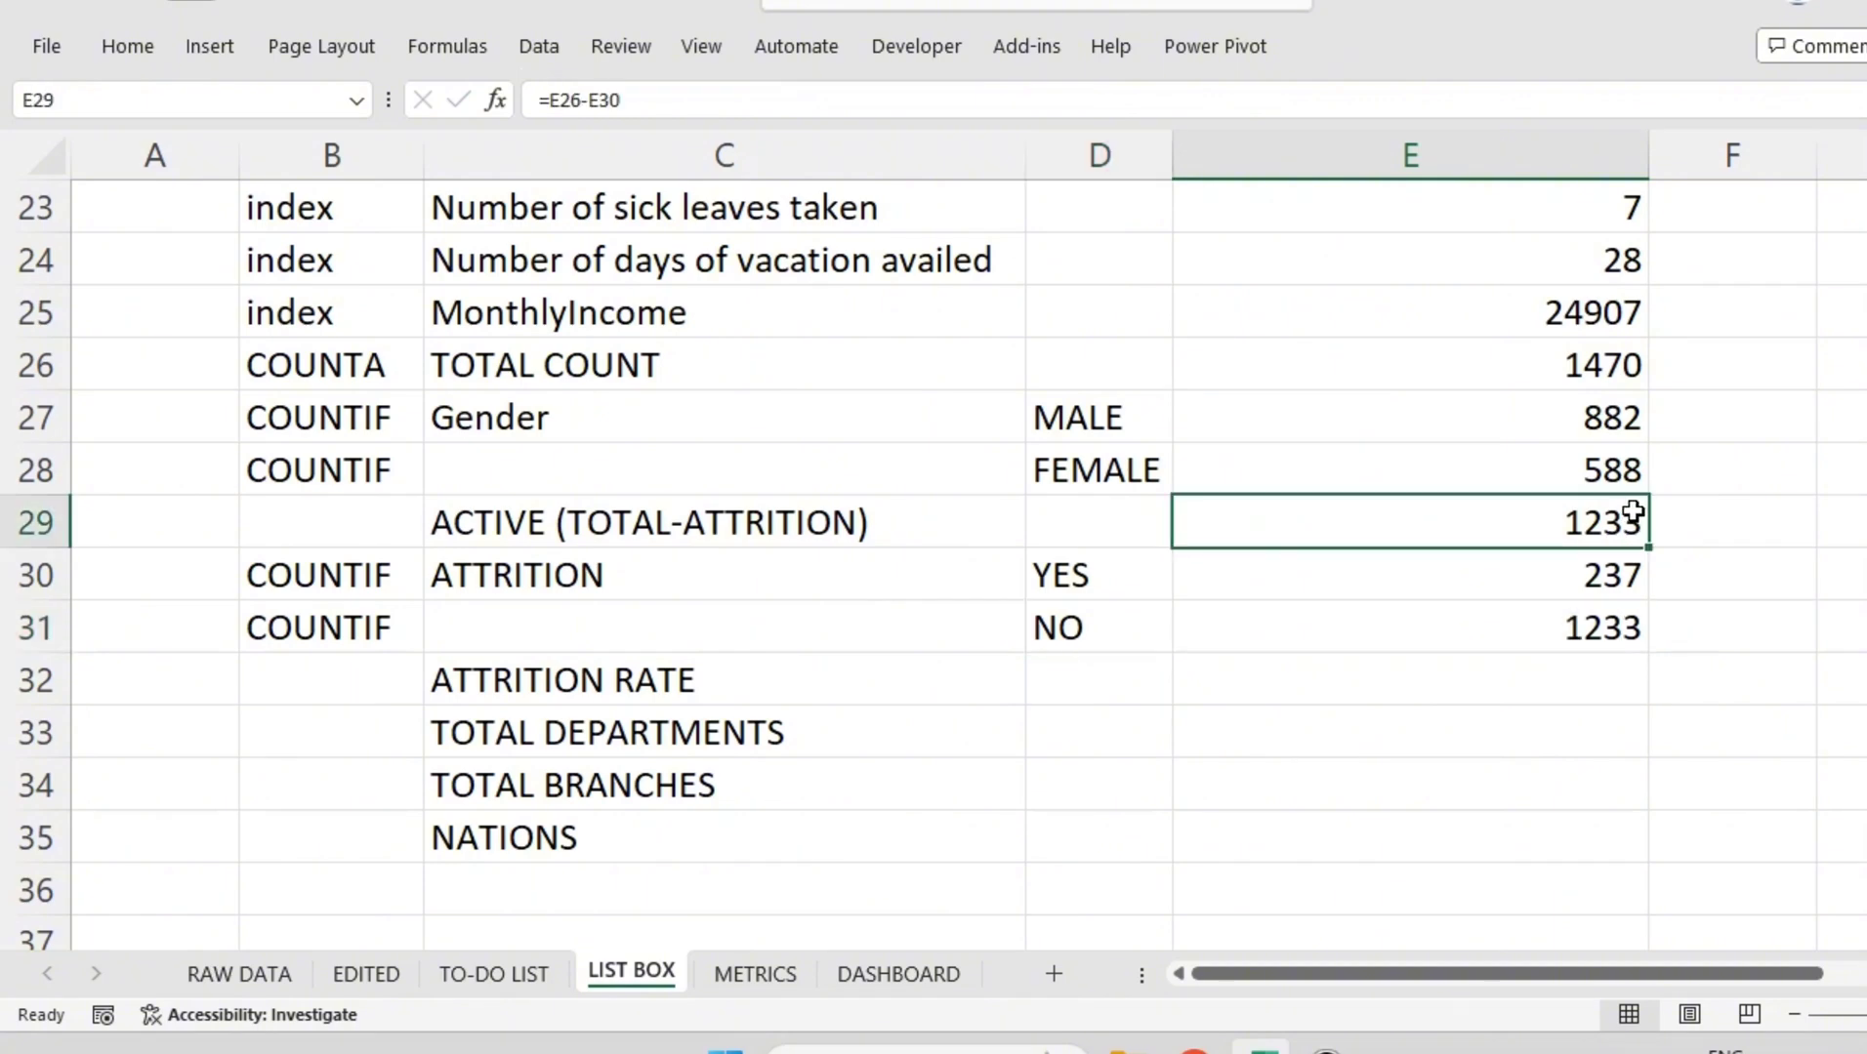
pyautogui.click(1574, 363)
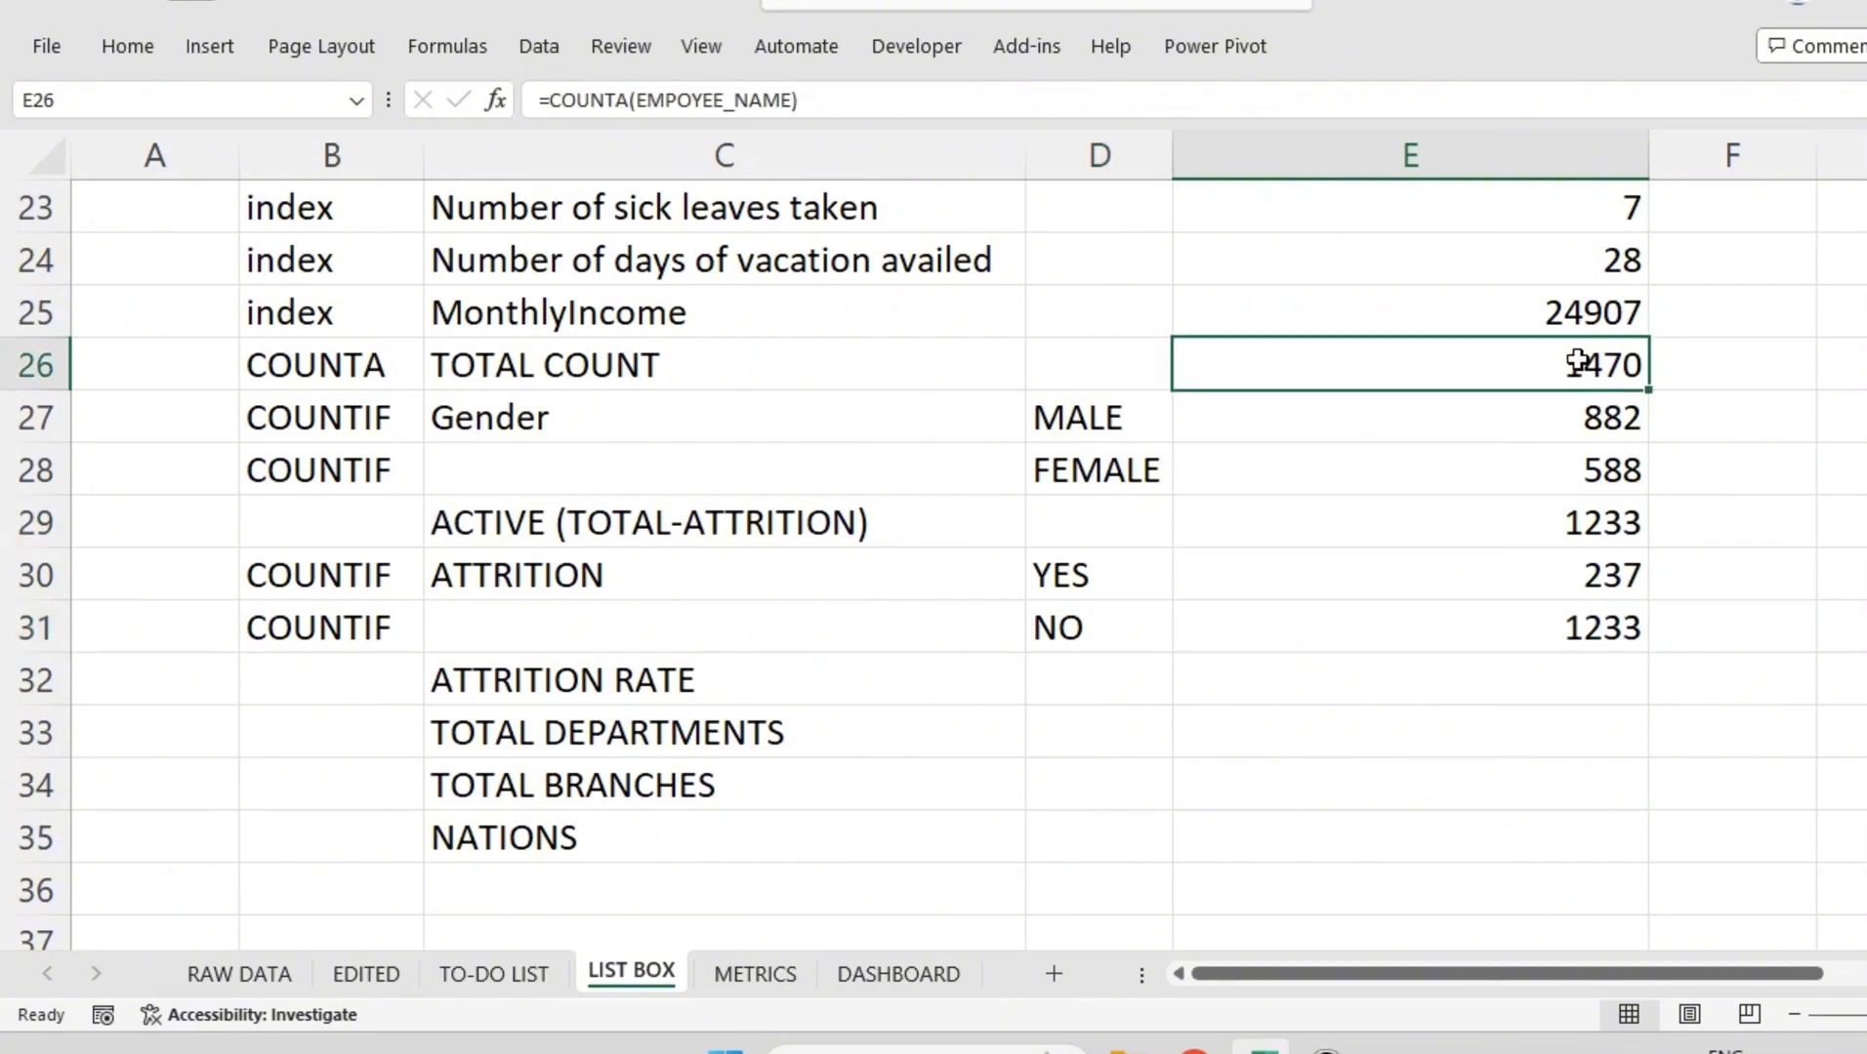
pyautogui.click(1619, 578)
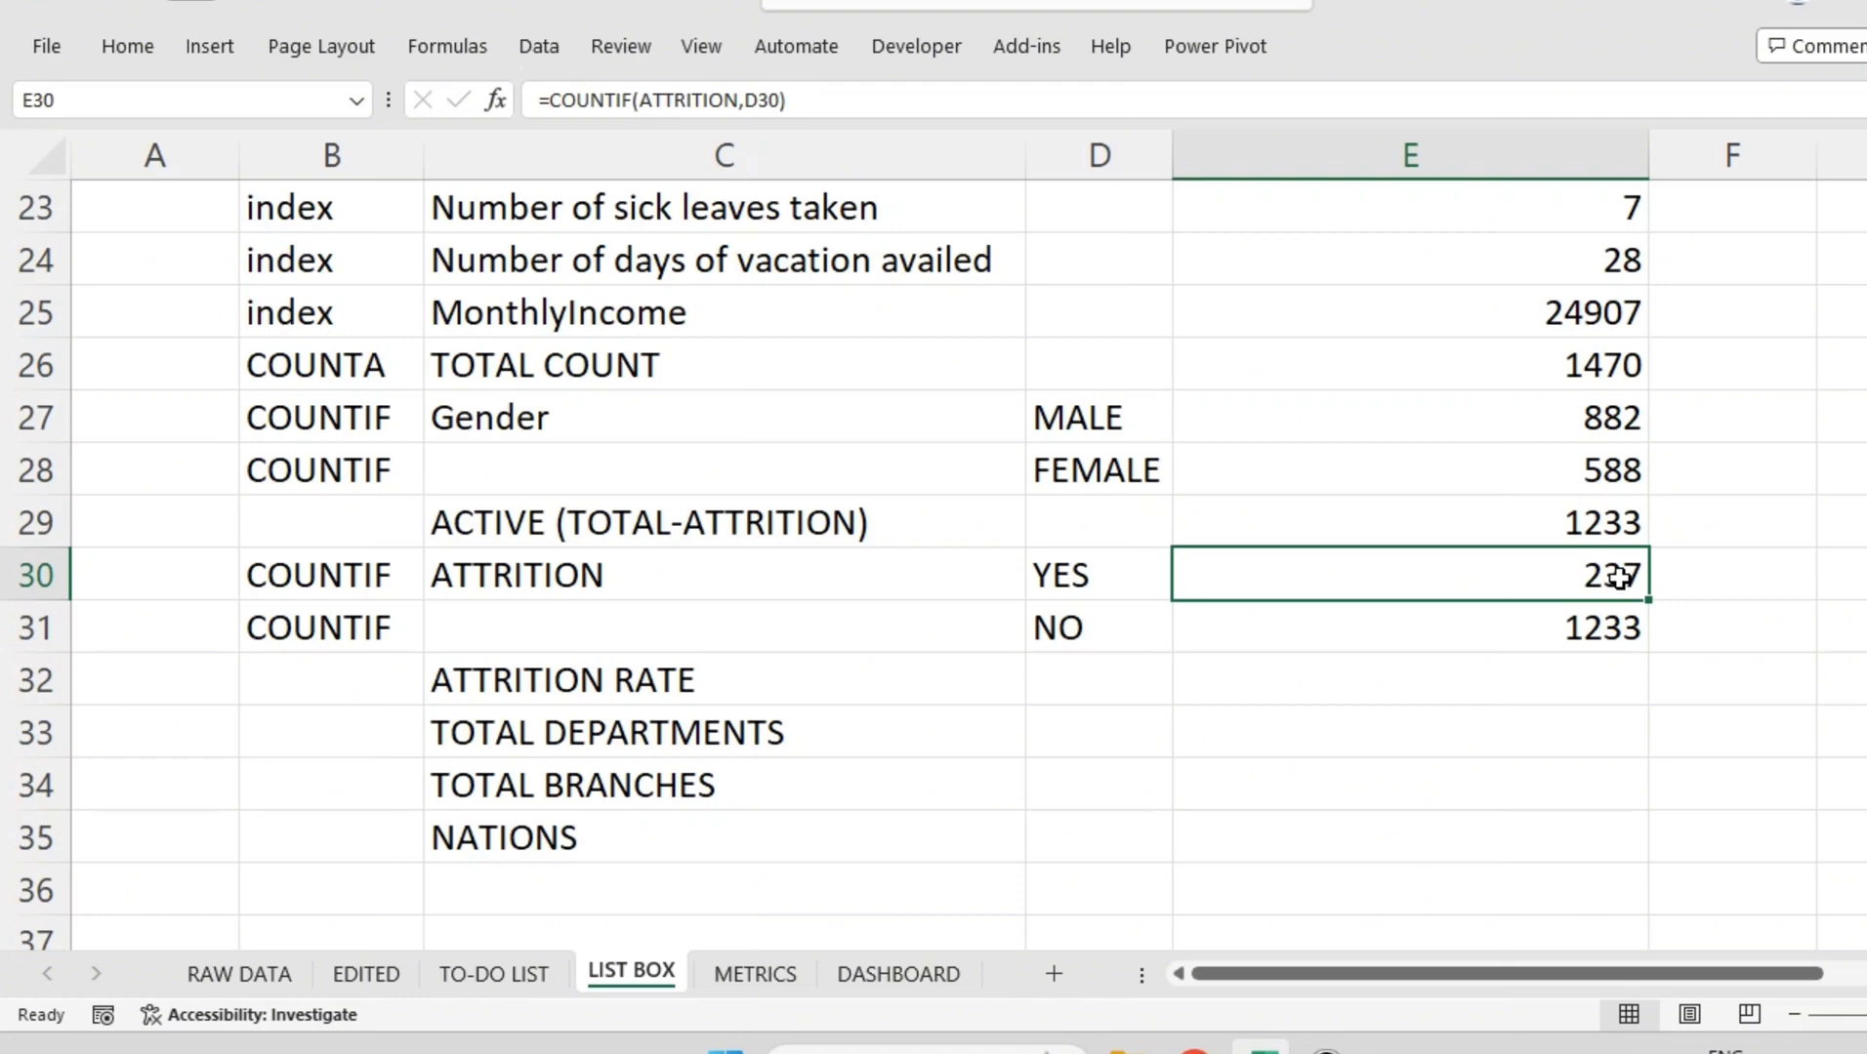
pyautogui.click(1613, 525)
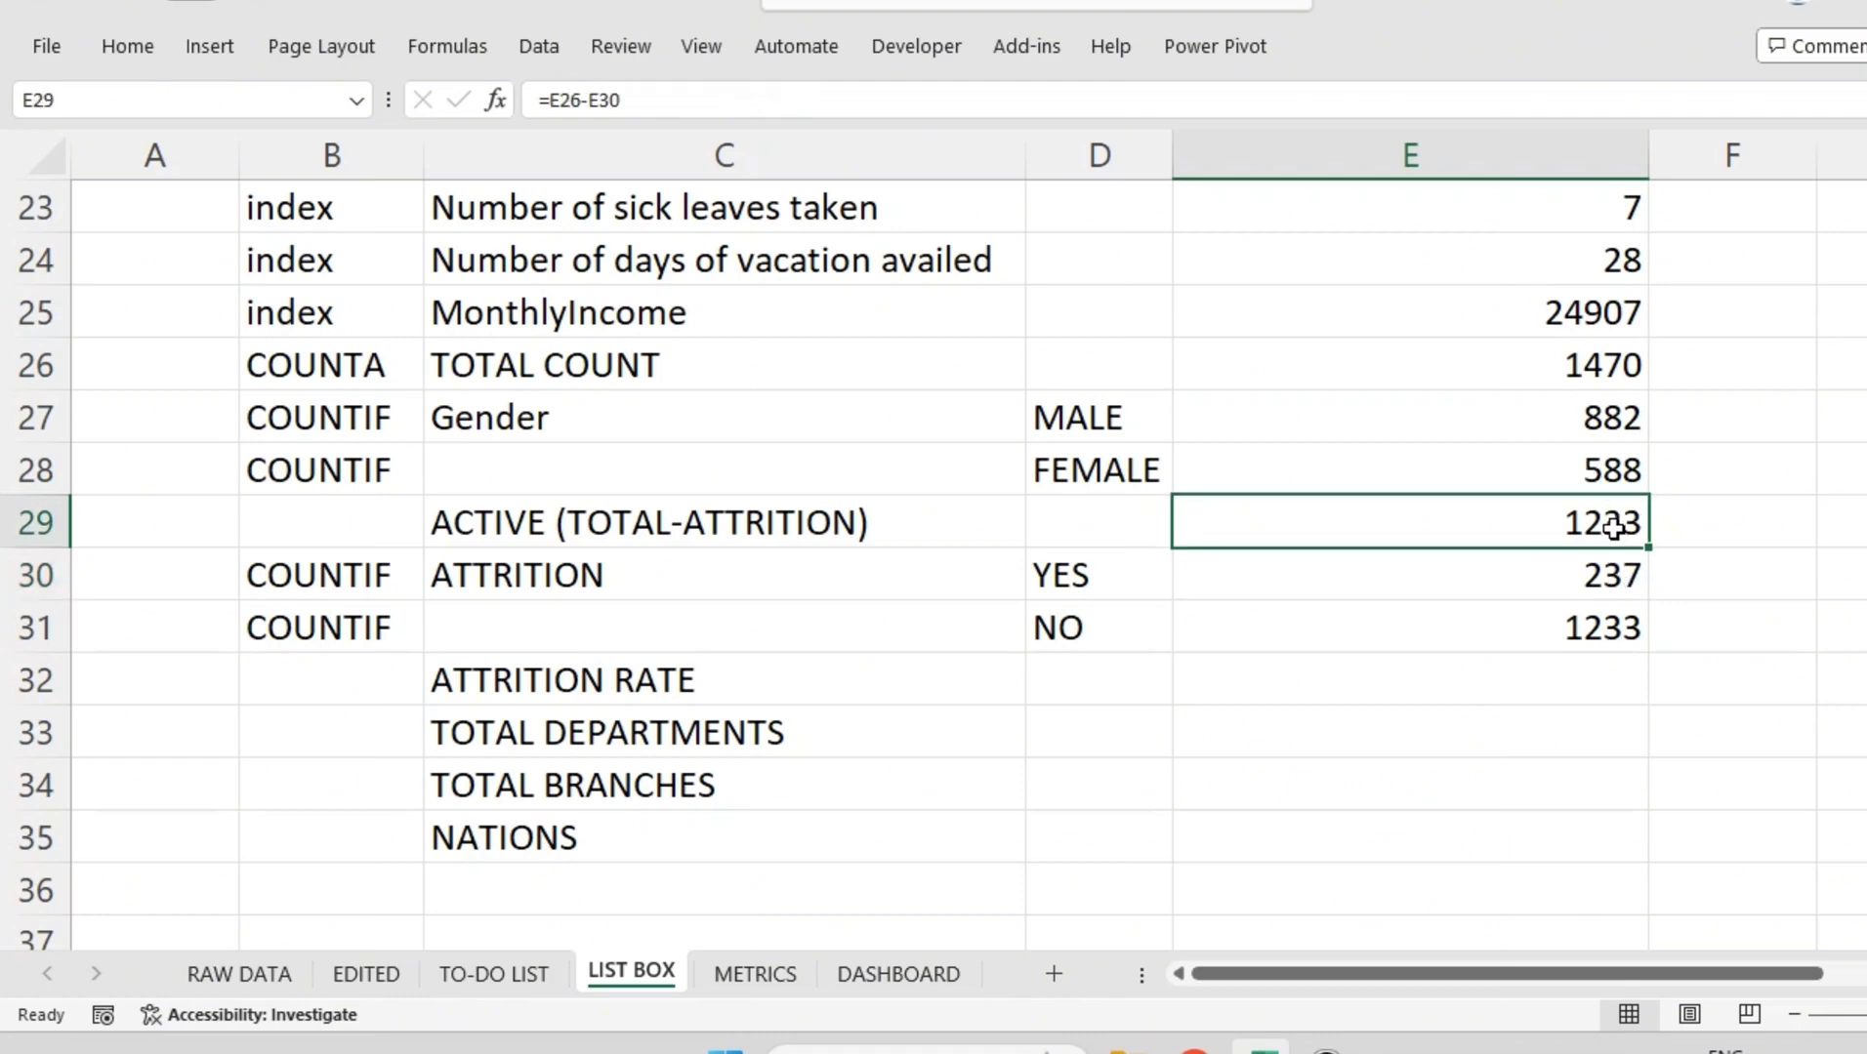
pyautogui.click(1322, 623)
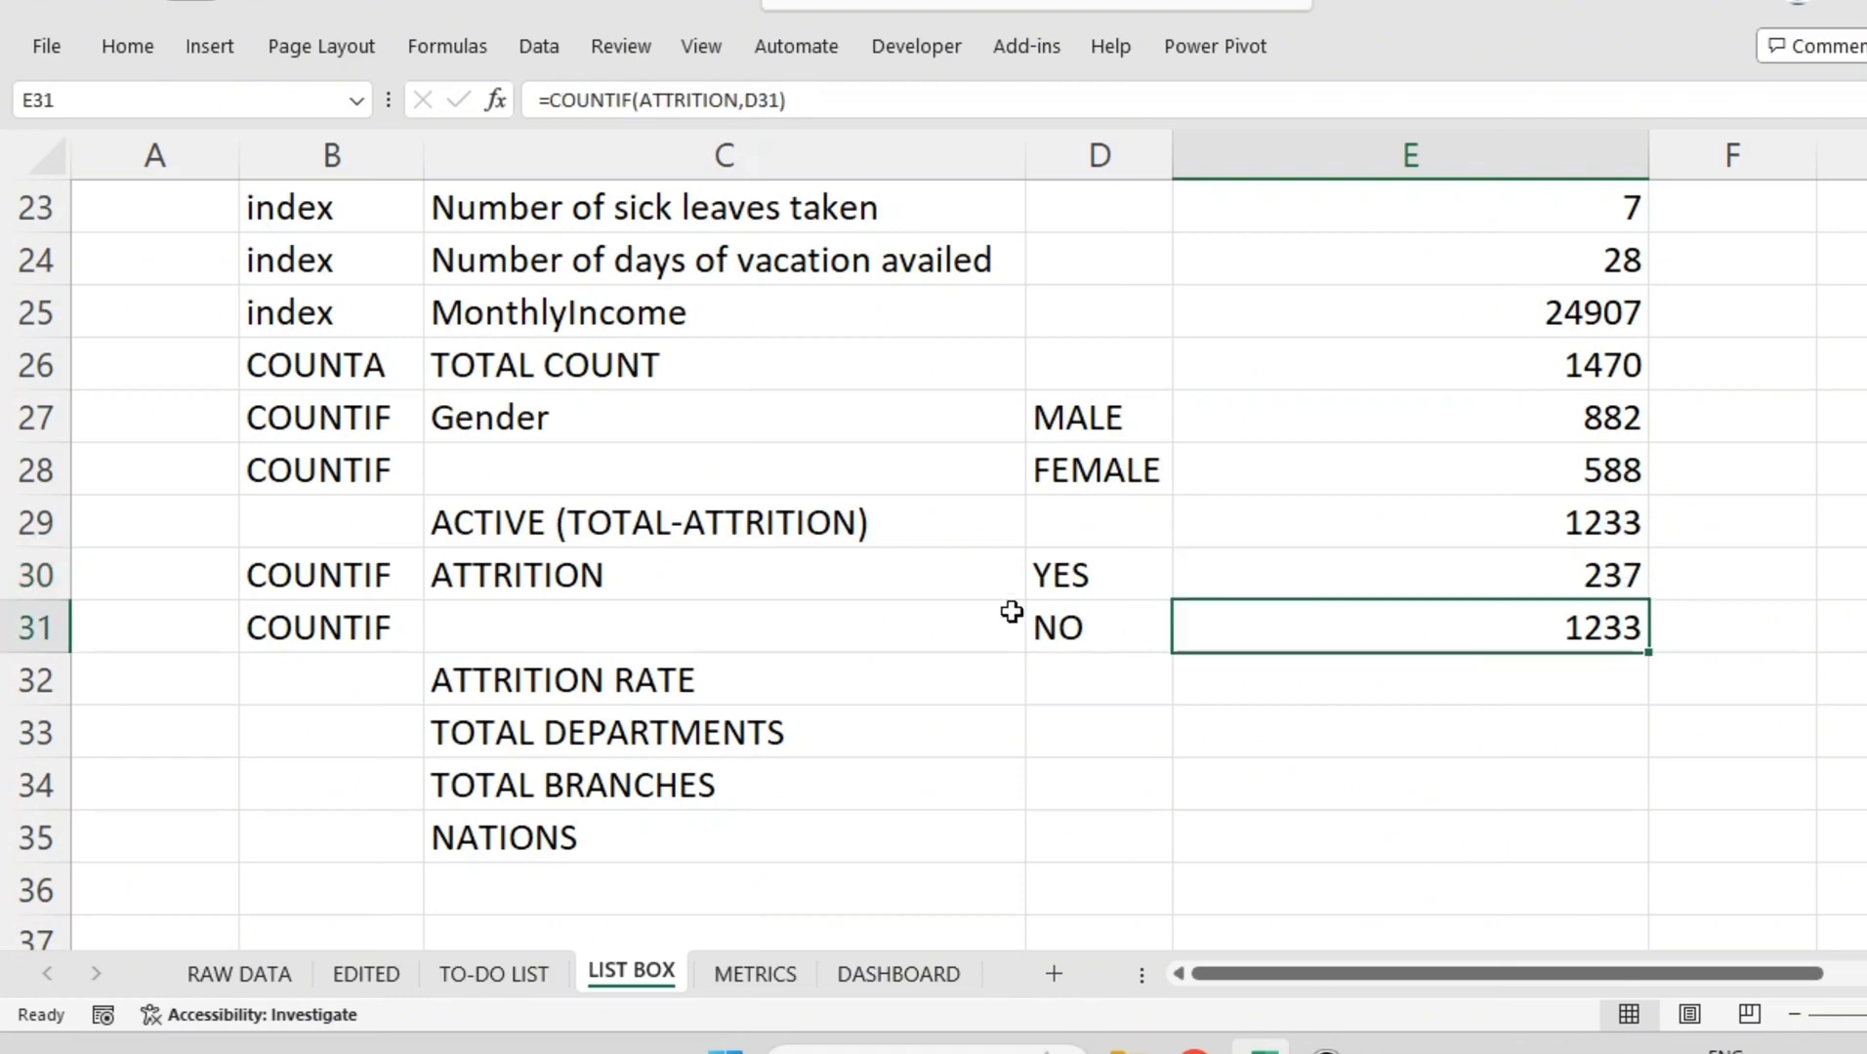
pyautogui.click(1602, 523)
pyautogui.click(1586, 631)
pyautogui.click(1600, 573)
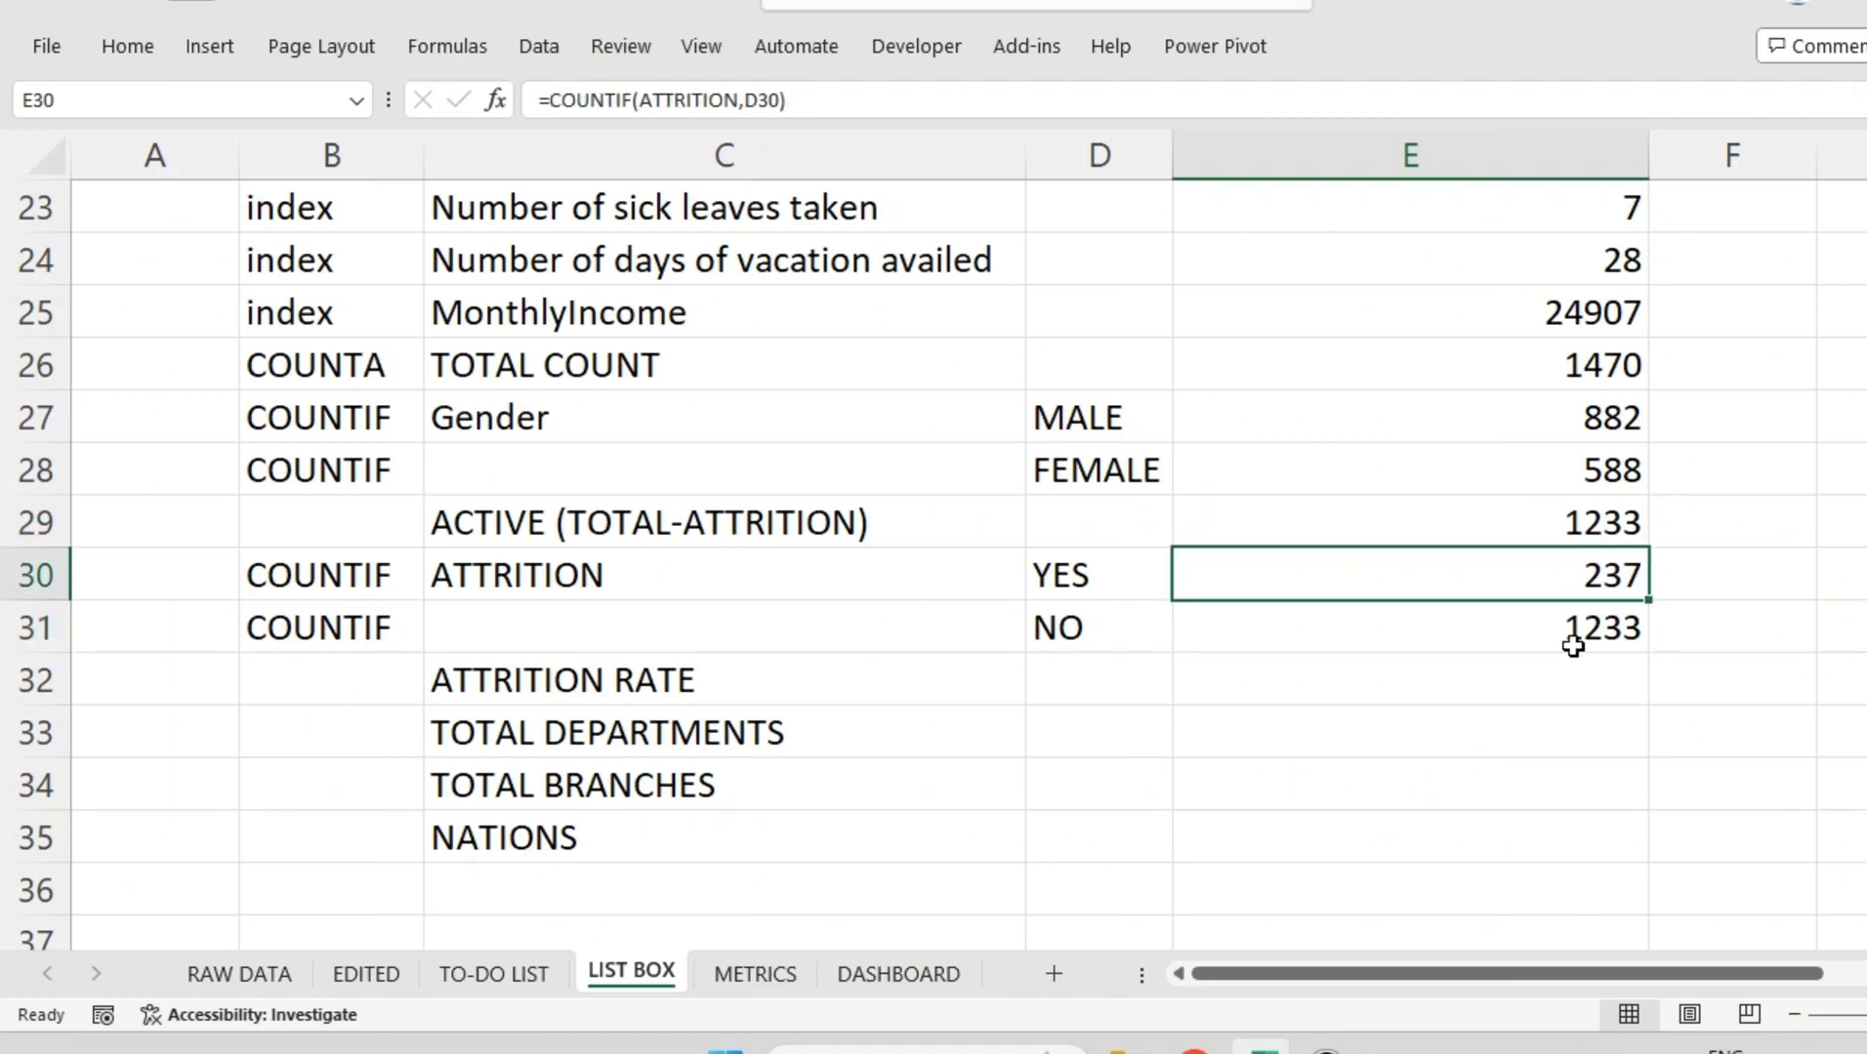
pyautogui.click(1562, 681)
pyautogui.click(1584, 532)
pyautogui.click(1563, 667)
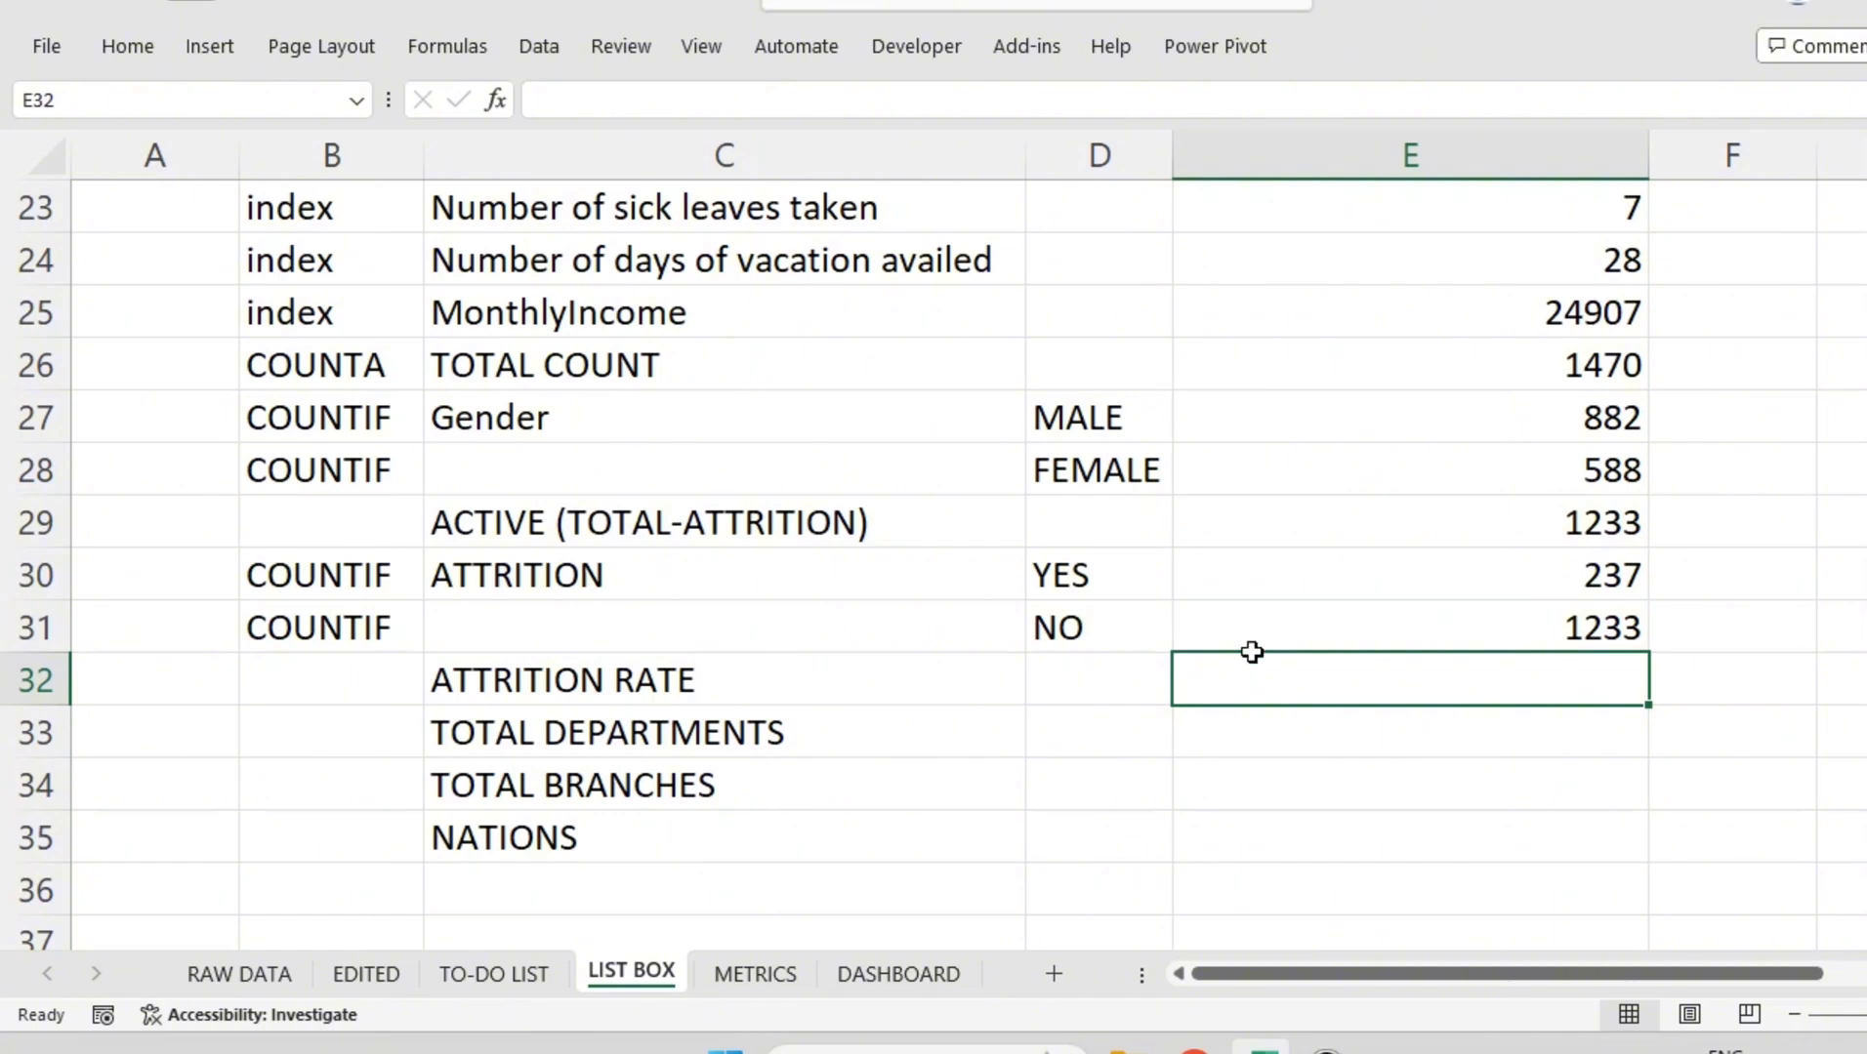
pyautogui.click(962, 685)
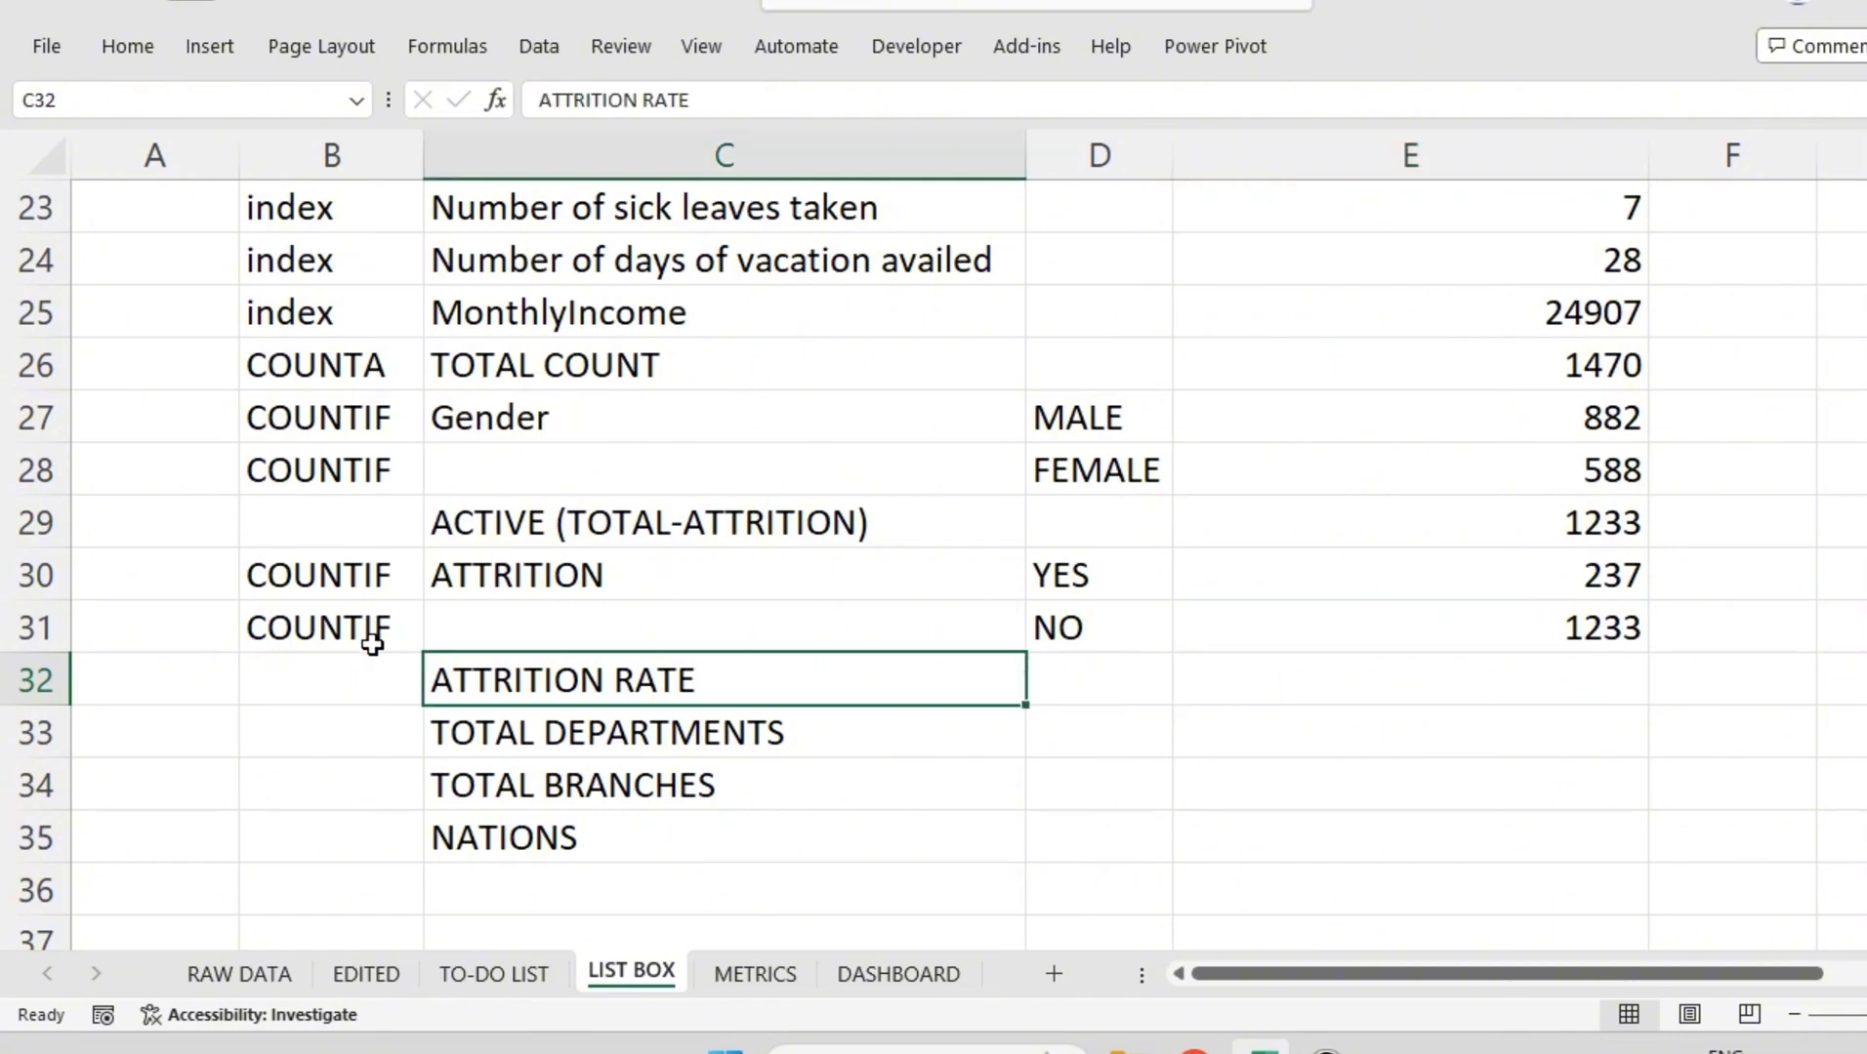
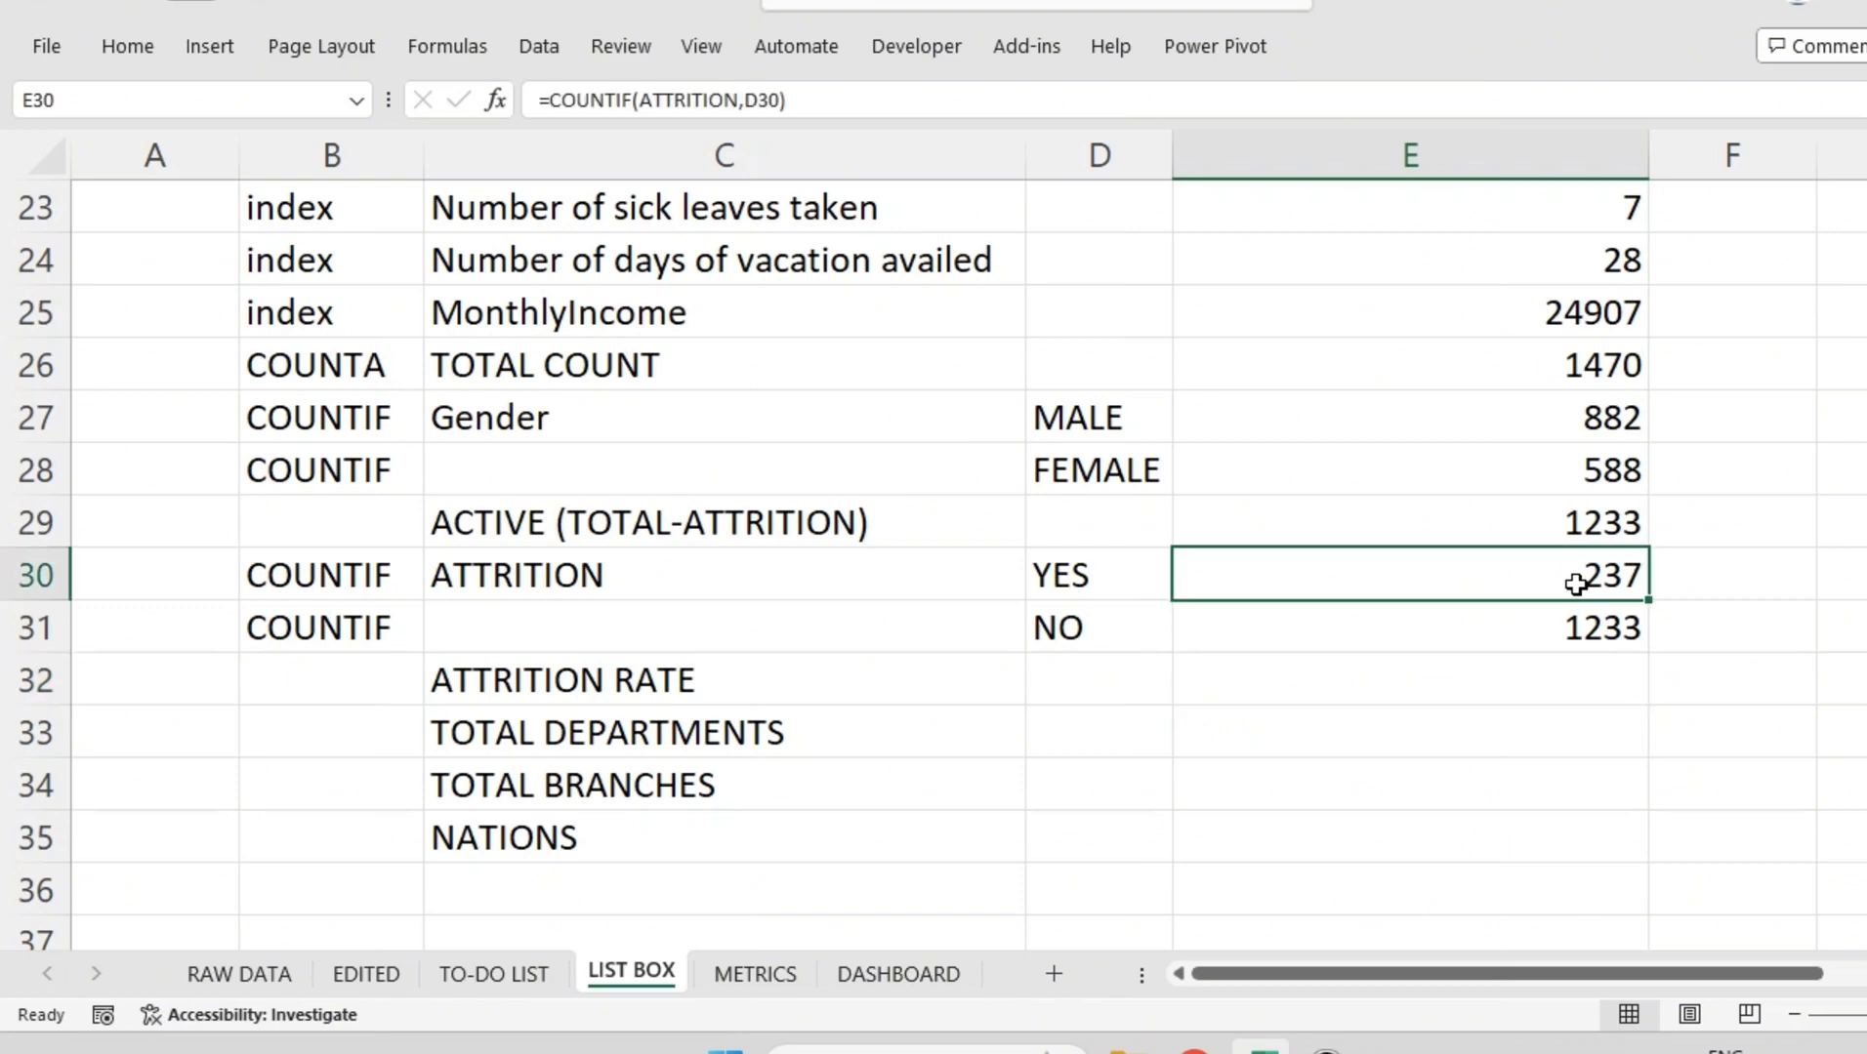
pyautogui.click(1597, 367)
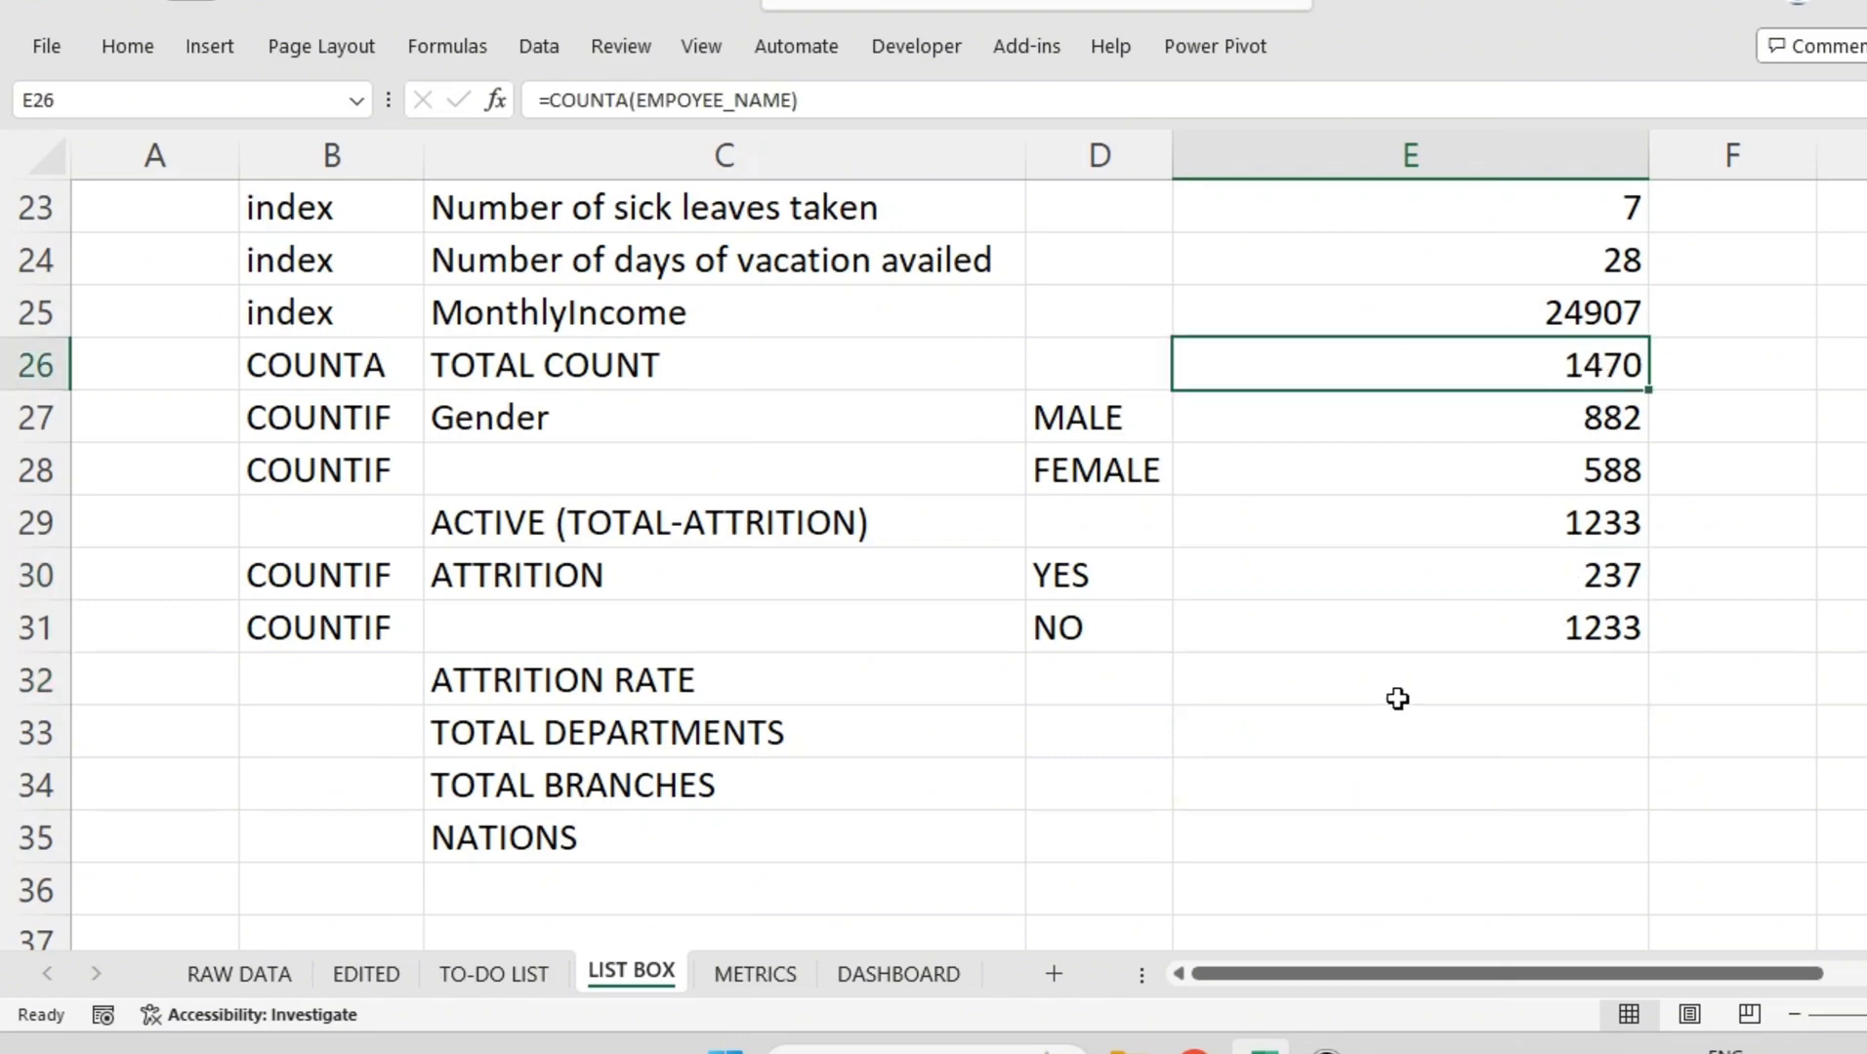
# Step: Enter the note "attrition/total employees" in D32 to describe the ATTRITION RATE formula
pyautogui.click(1126, 682)
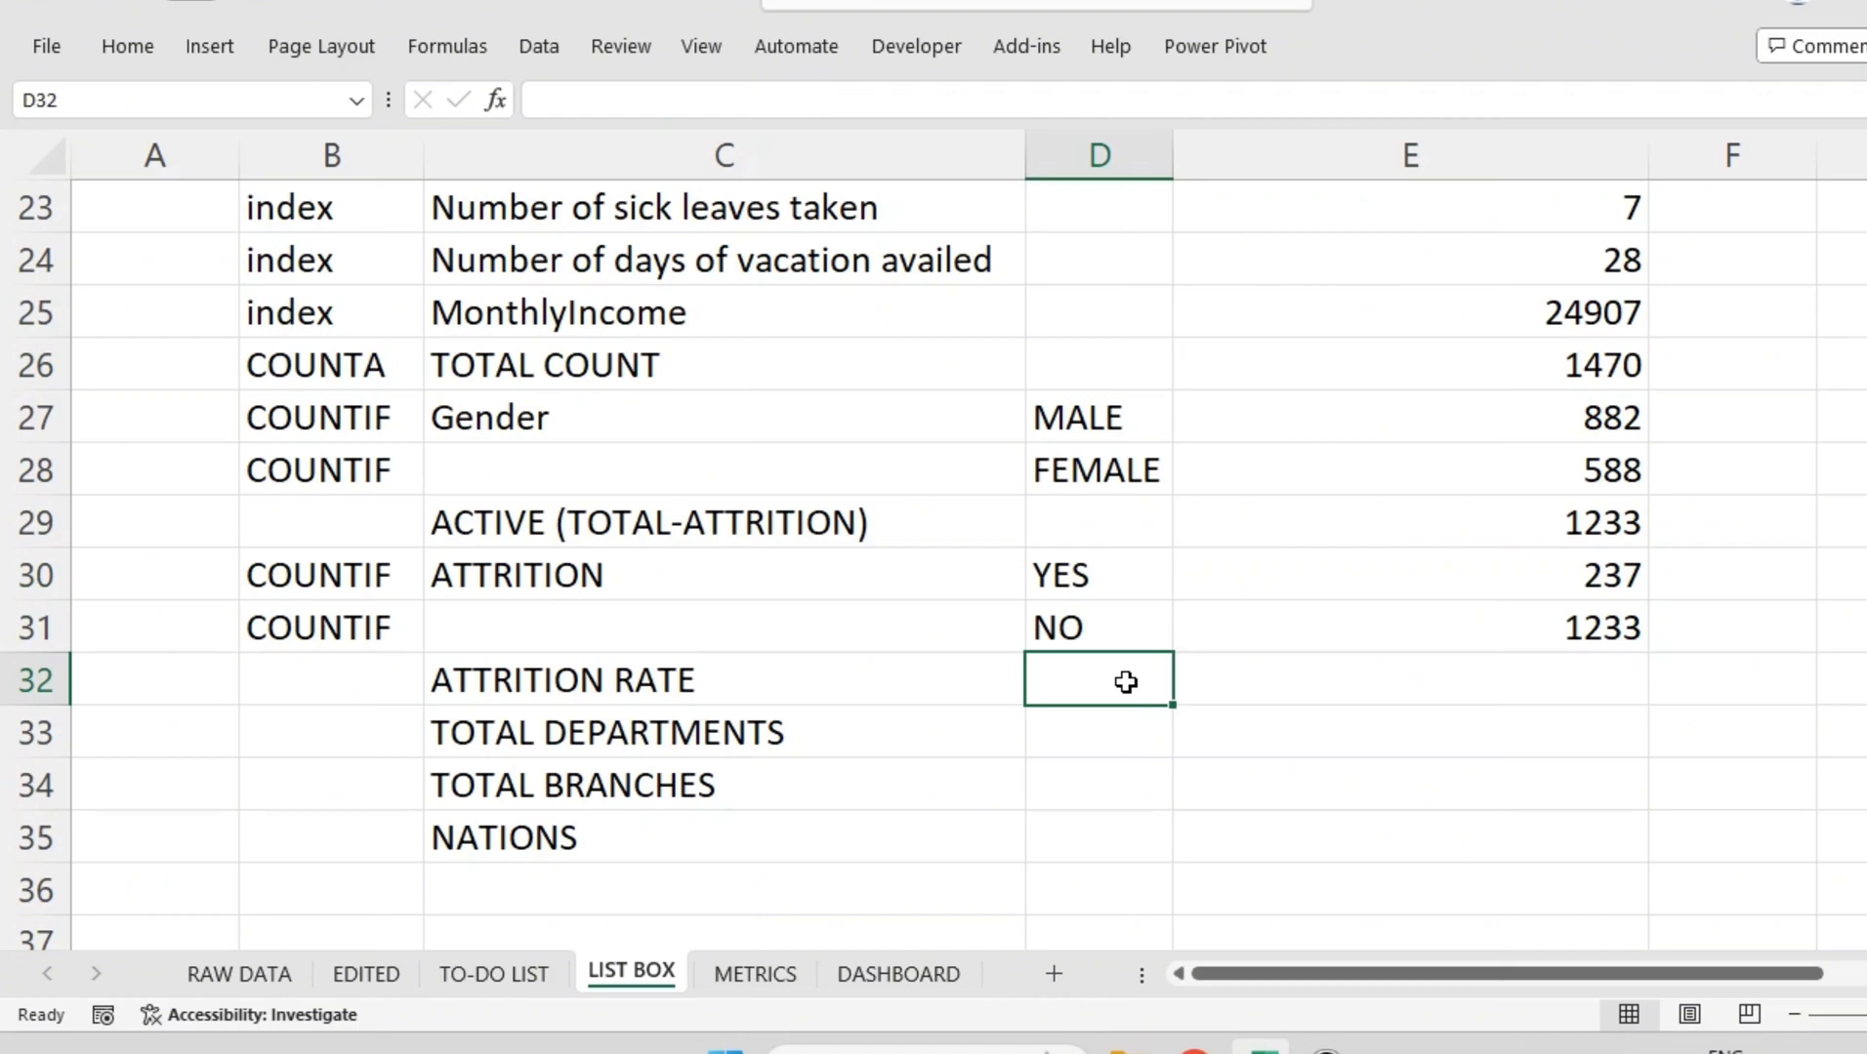
pyautogui.write('attritio')
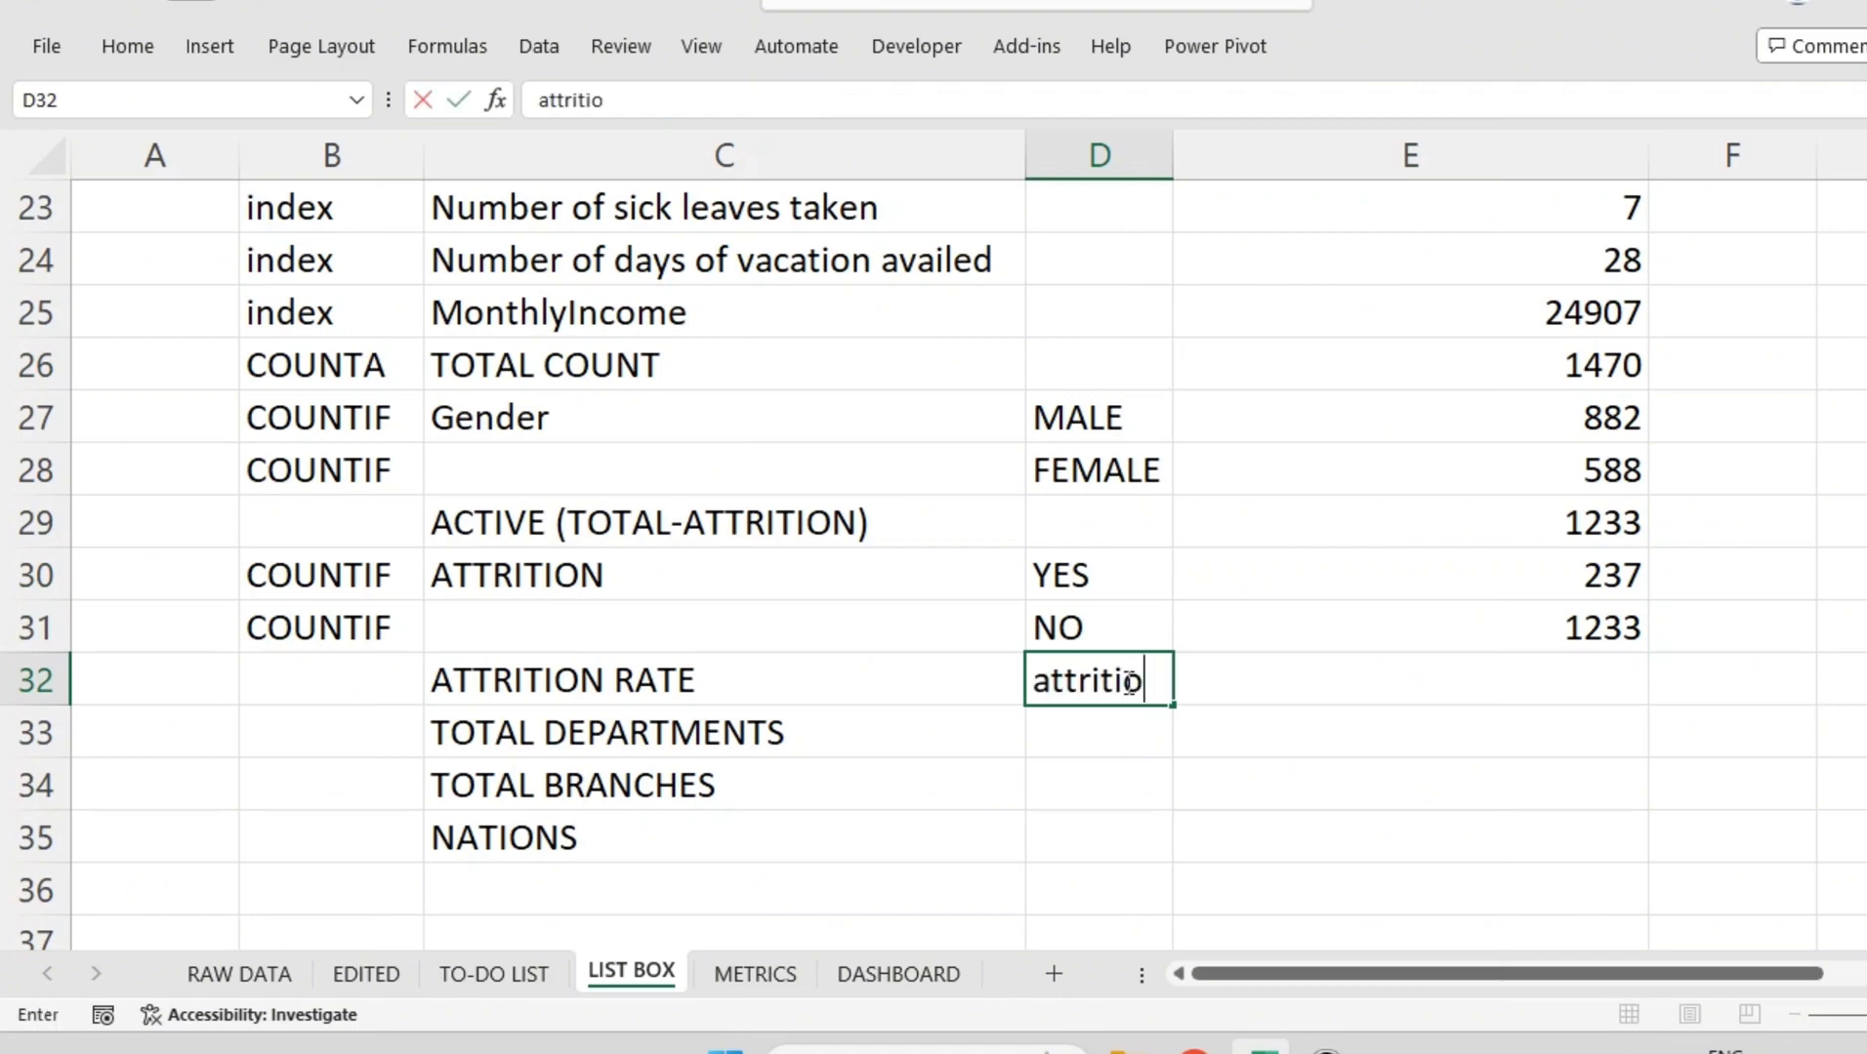
pyautogui.write('n/tot')
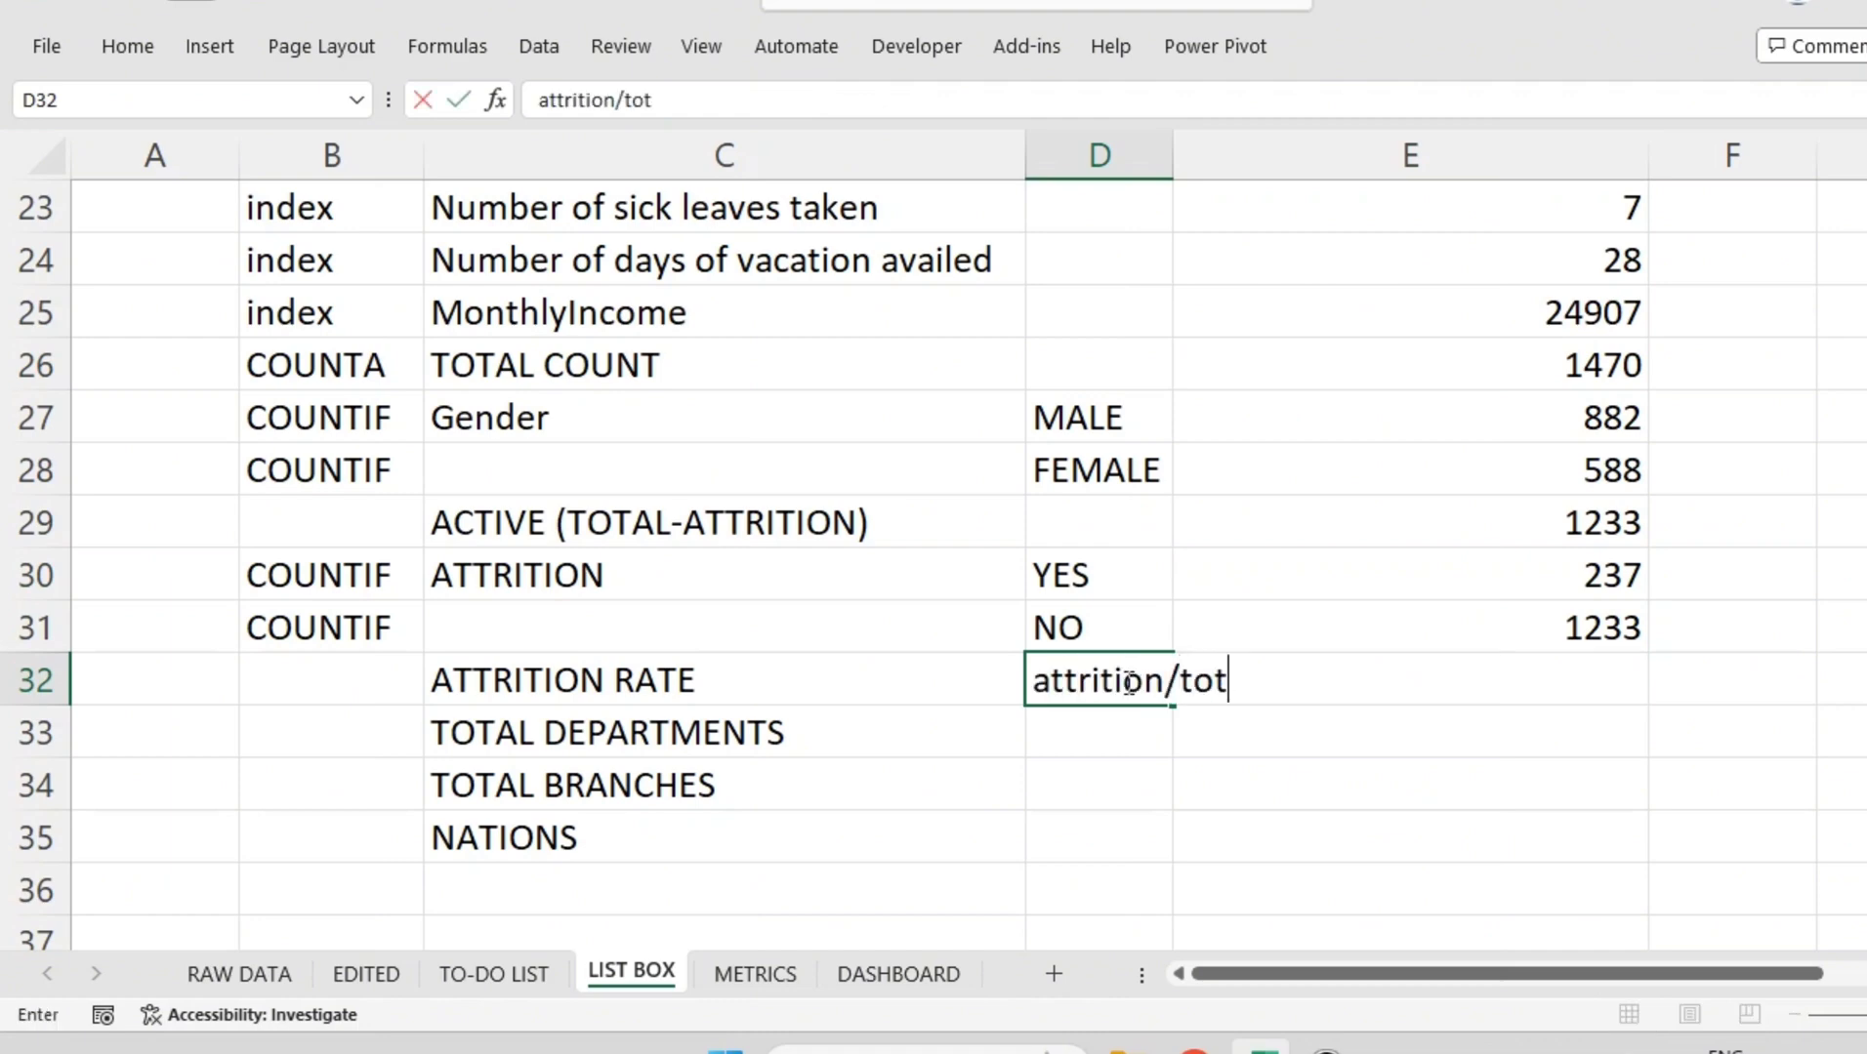
pyautogui.write('al employees')
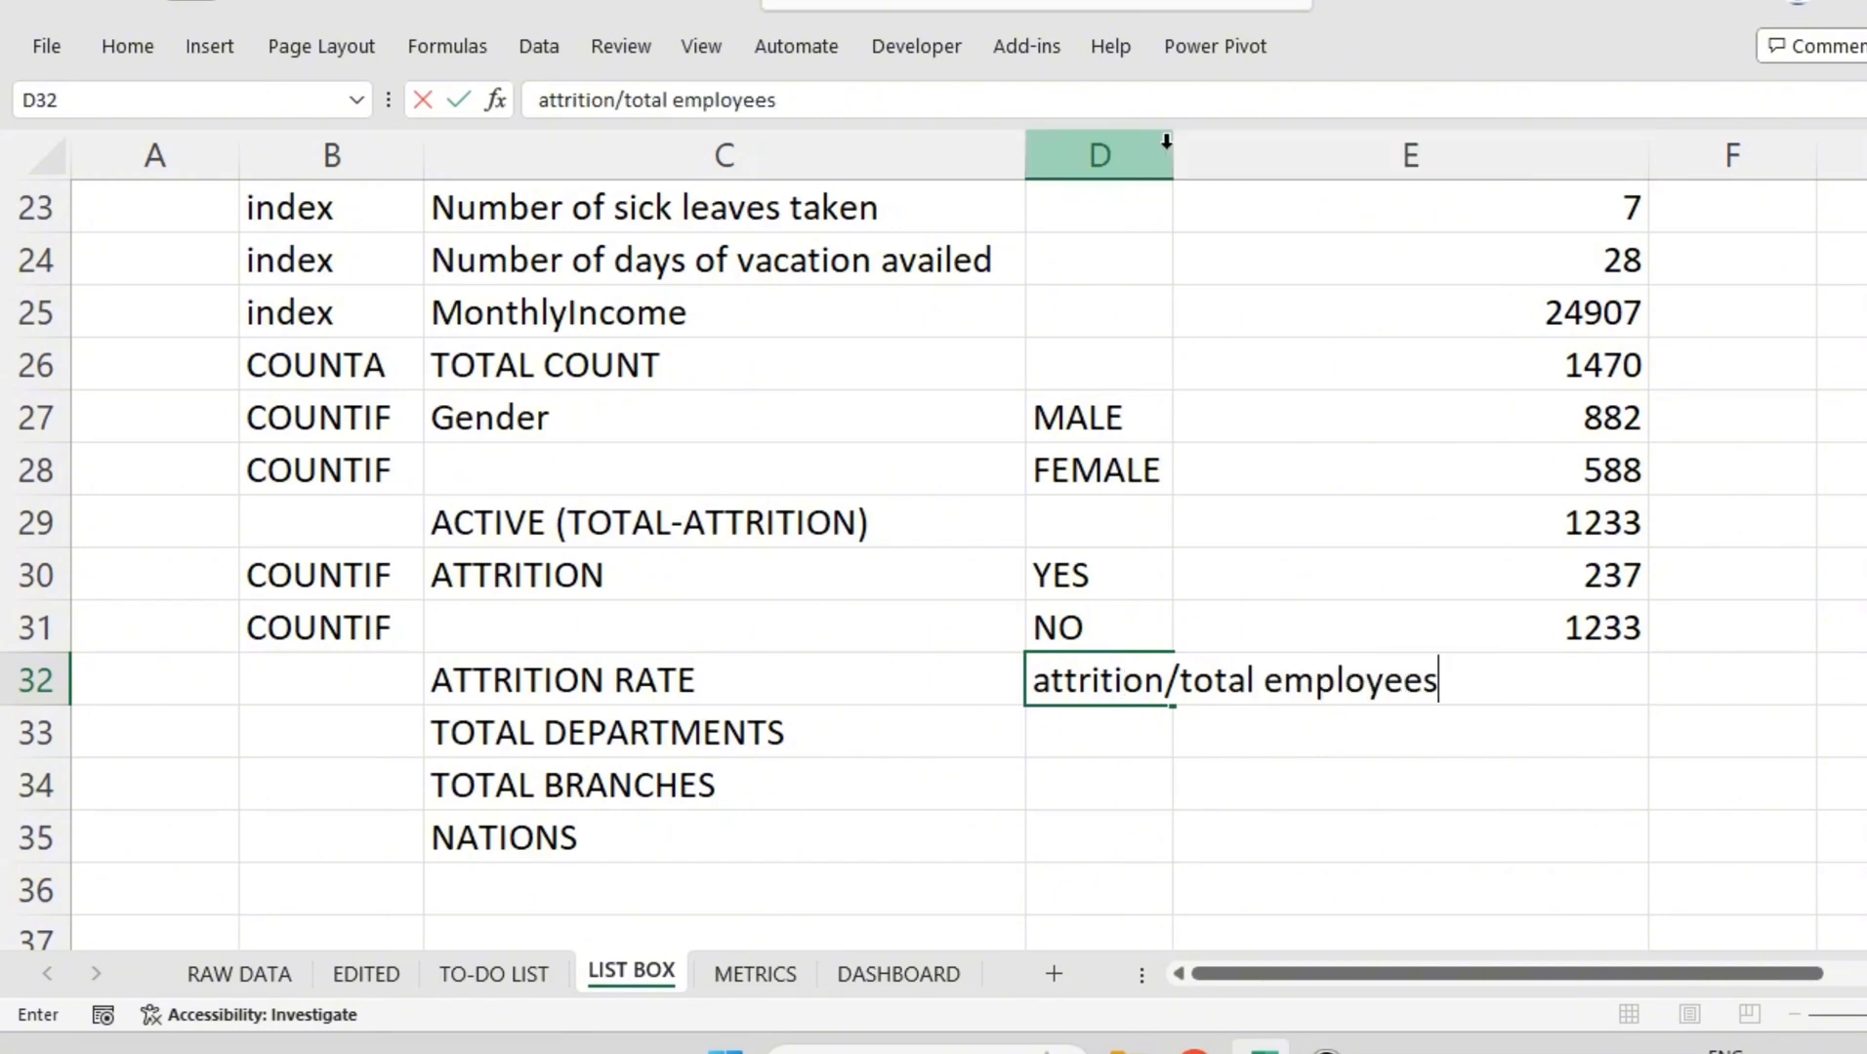
pyautogui.press('Return')
# Step: Move the "attrition/total employees" note from D32 to B32, keeping column D at its original width
pyautogui.click(1134, 682)
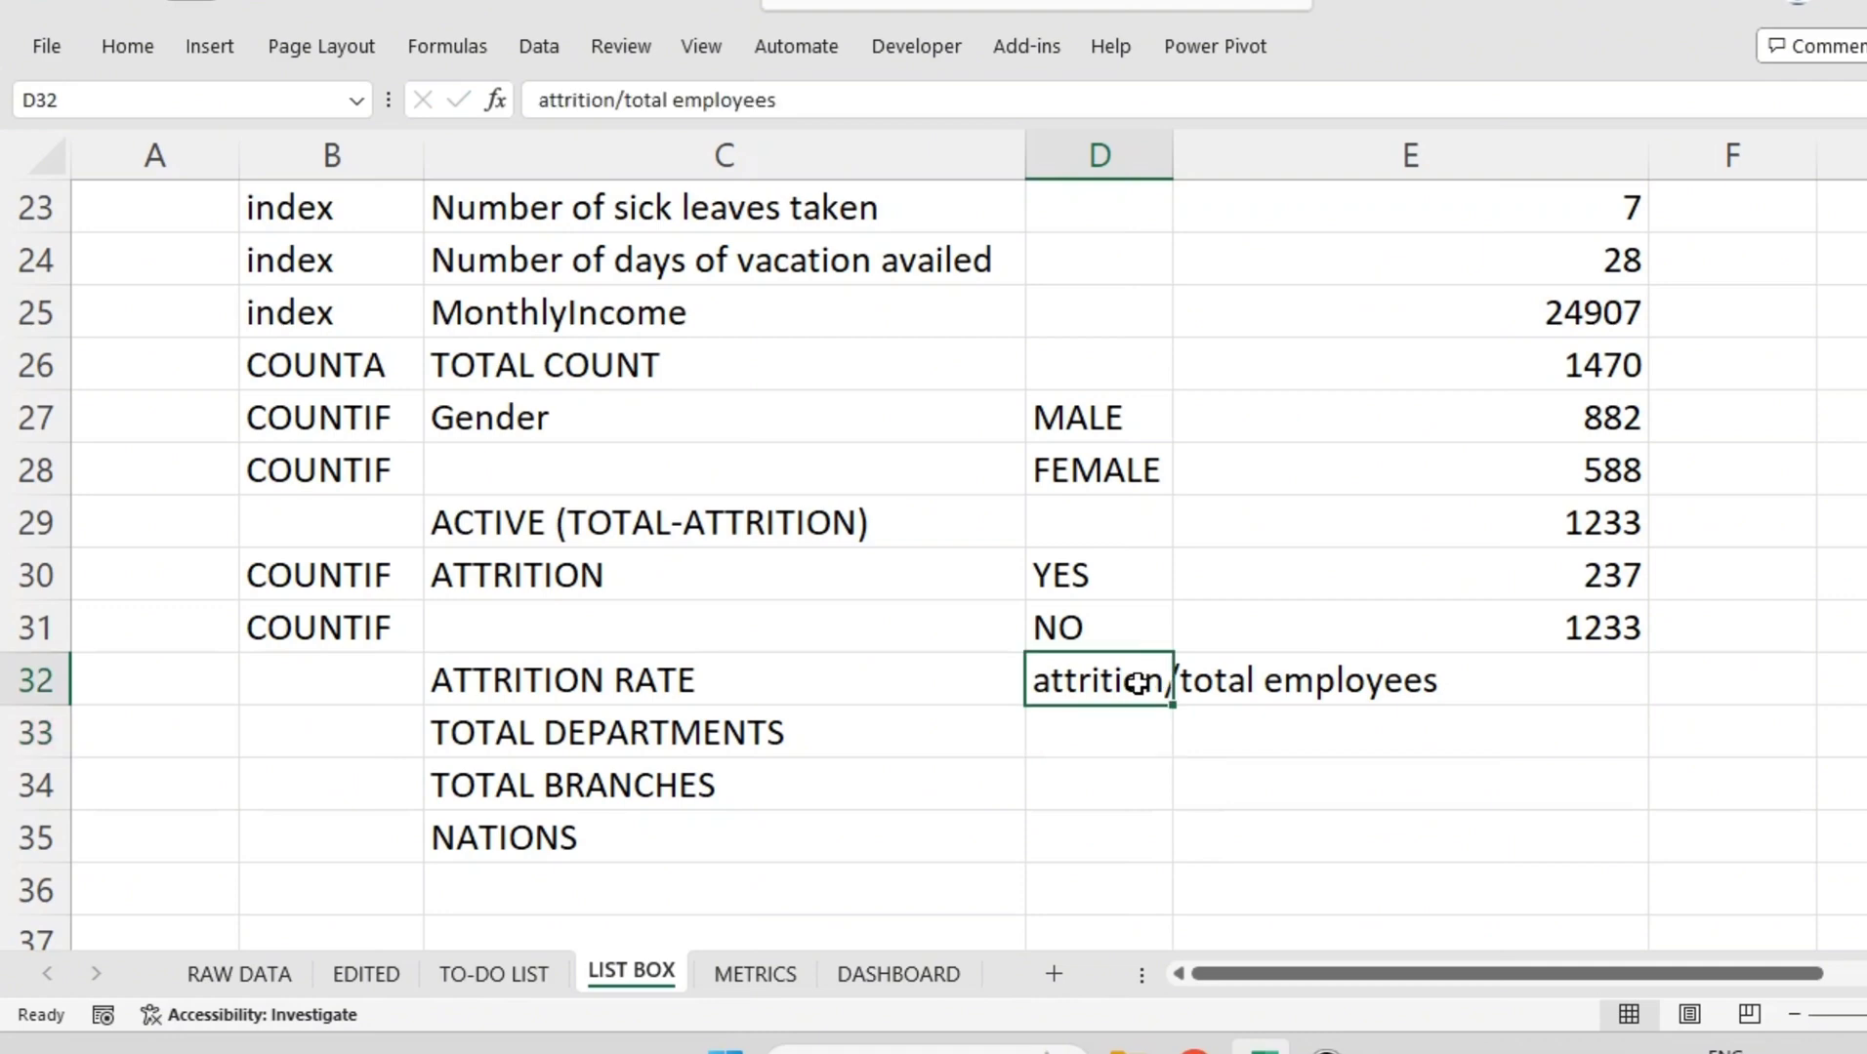
pyautogui.moveTo(1173, 156); pyautogui.dragTo(1264, 161)
pyautogui.hotkey('ctrl', 'z')
pyautogui.hotkey('ctrl', 'x')
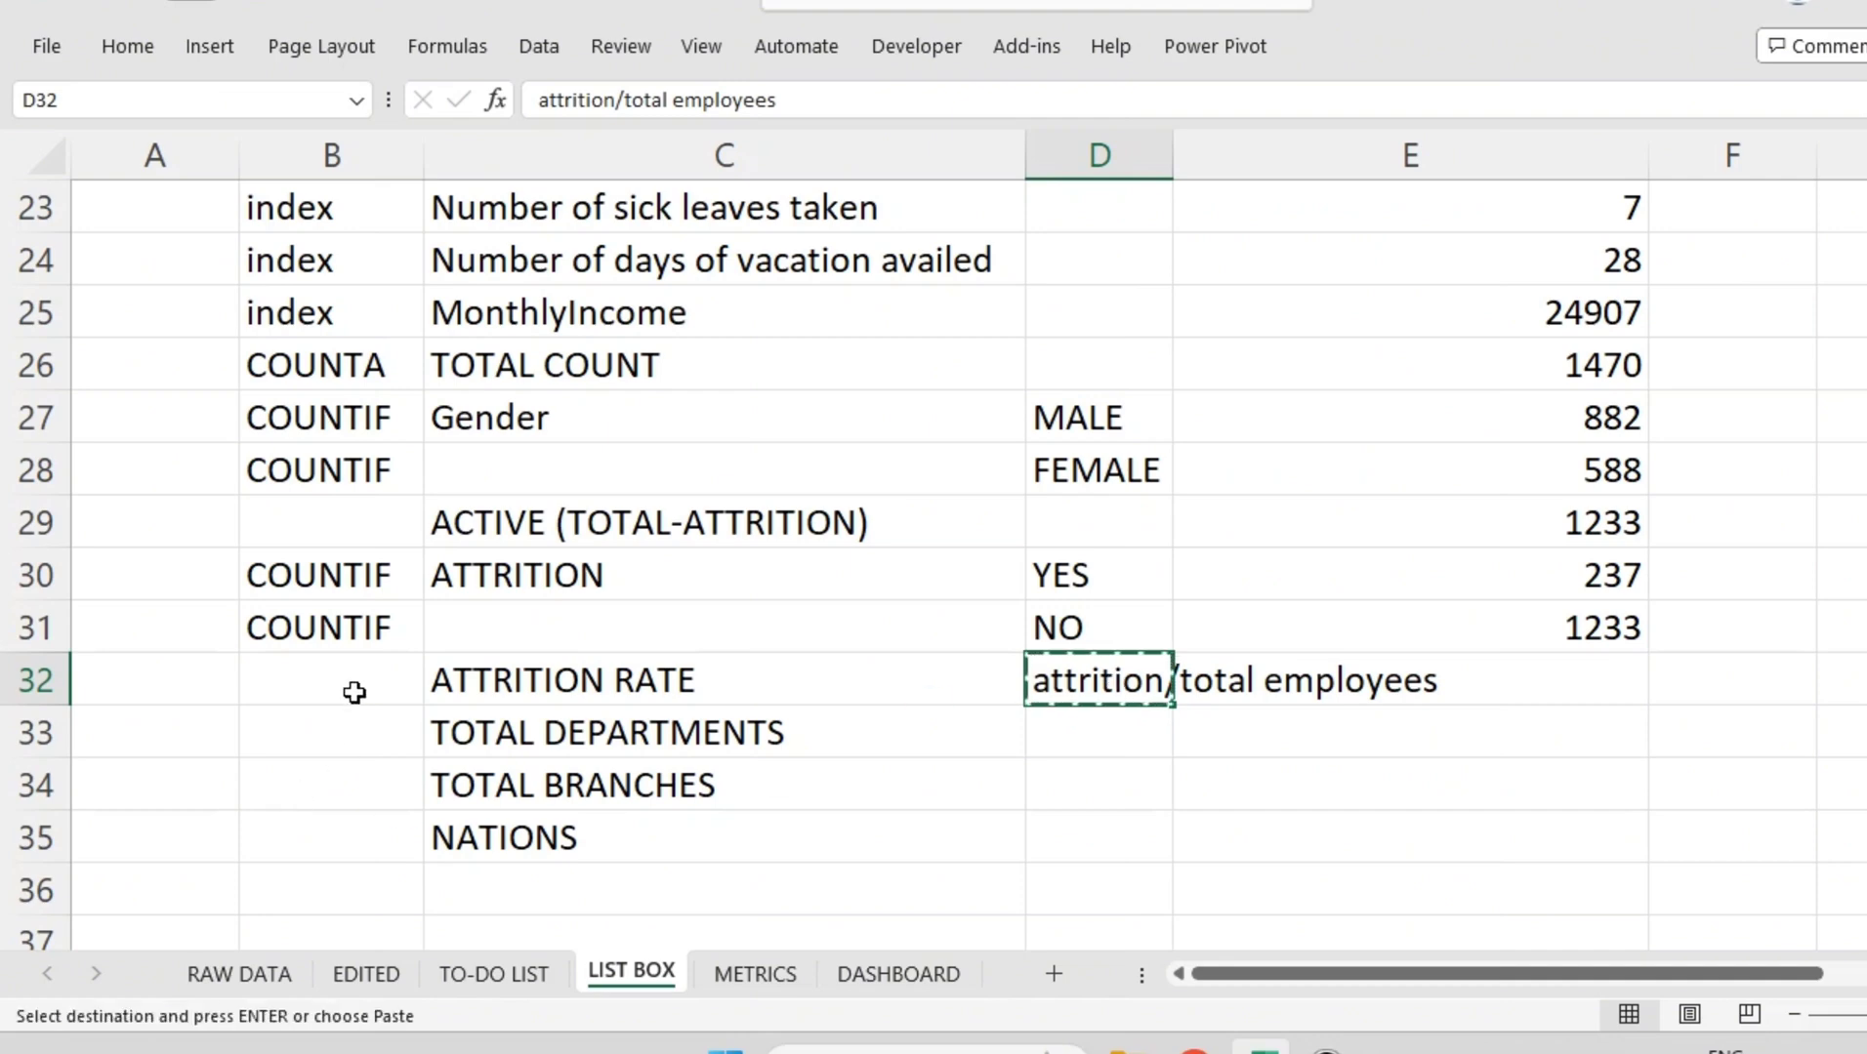
pyautogui.click(359, 692)
pyautogui.hotkey('ctrl', 'v')
# Step: Increase the height of row 32 to make room for two lines of text in B32
pyautogui.click(363, 752)
pyautogui.moveTo(29, 705); pyautogui.dragTo(30, 765)
pyautogui.click(320, 727)
# Step: Wrap the note in B32, centre it horizontally and vertically, and widen column B until "attrition/total" fits on one line
pyautogui.click(145, 33)
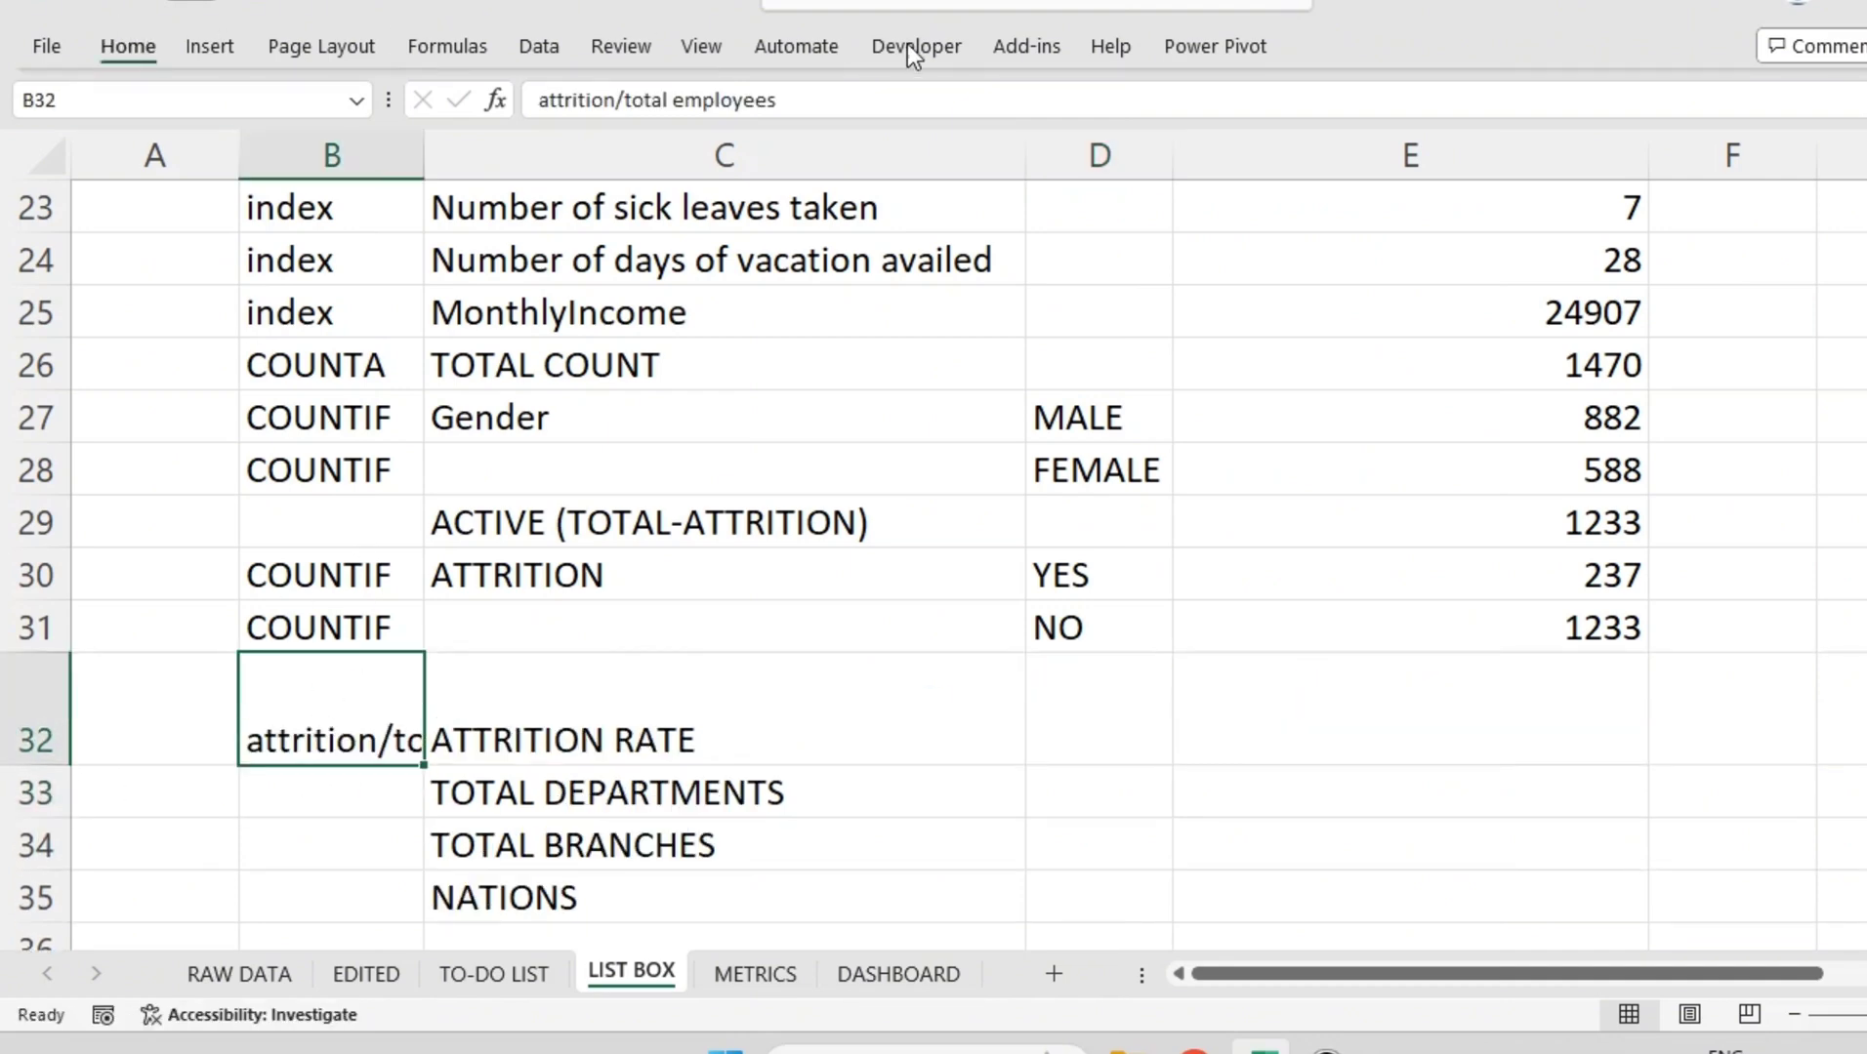
pyautogui.click(767, 110)
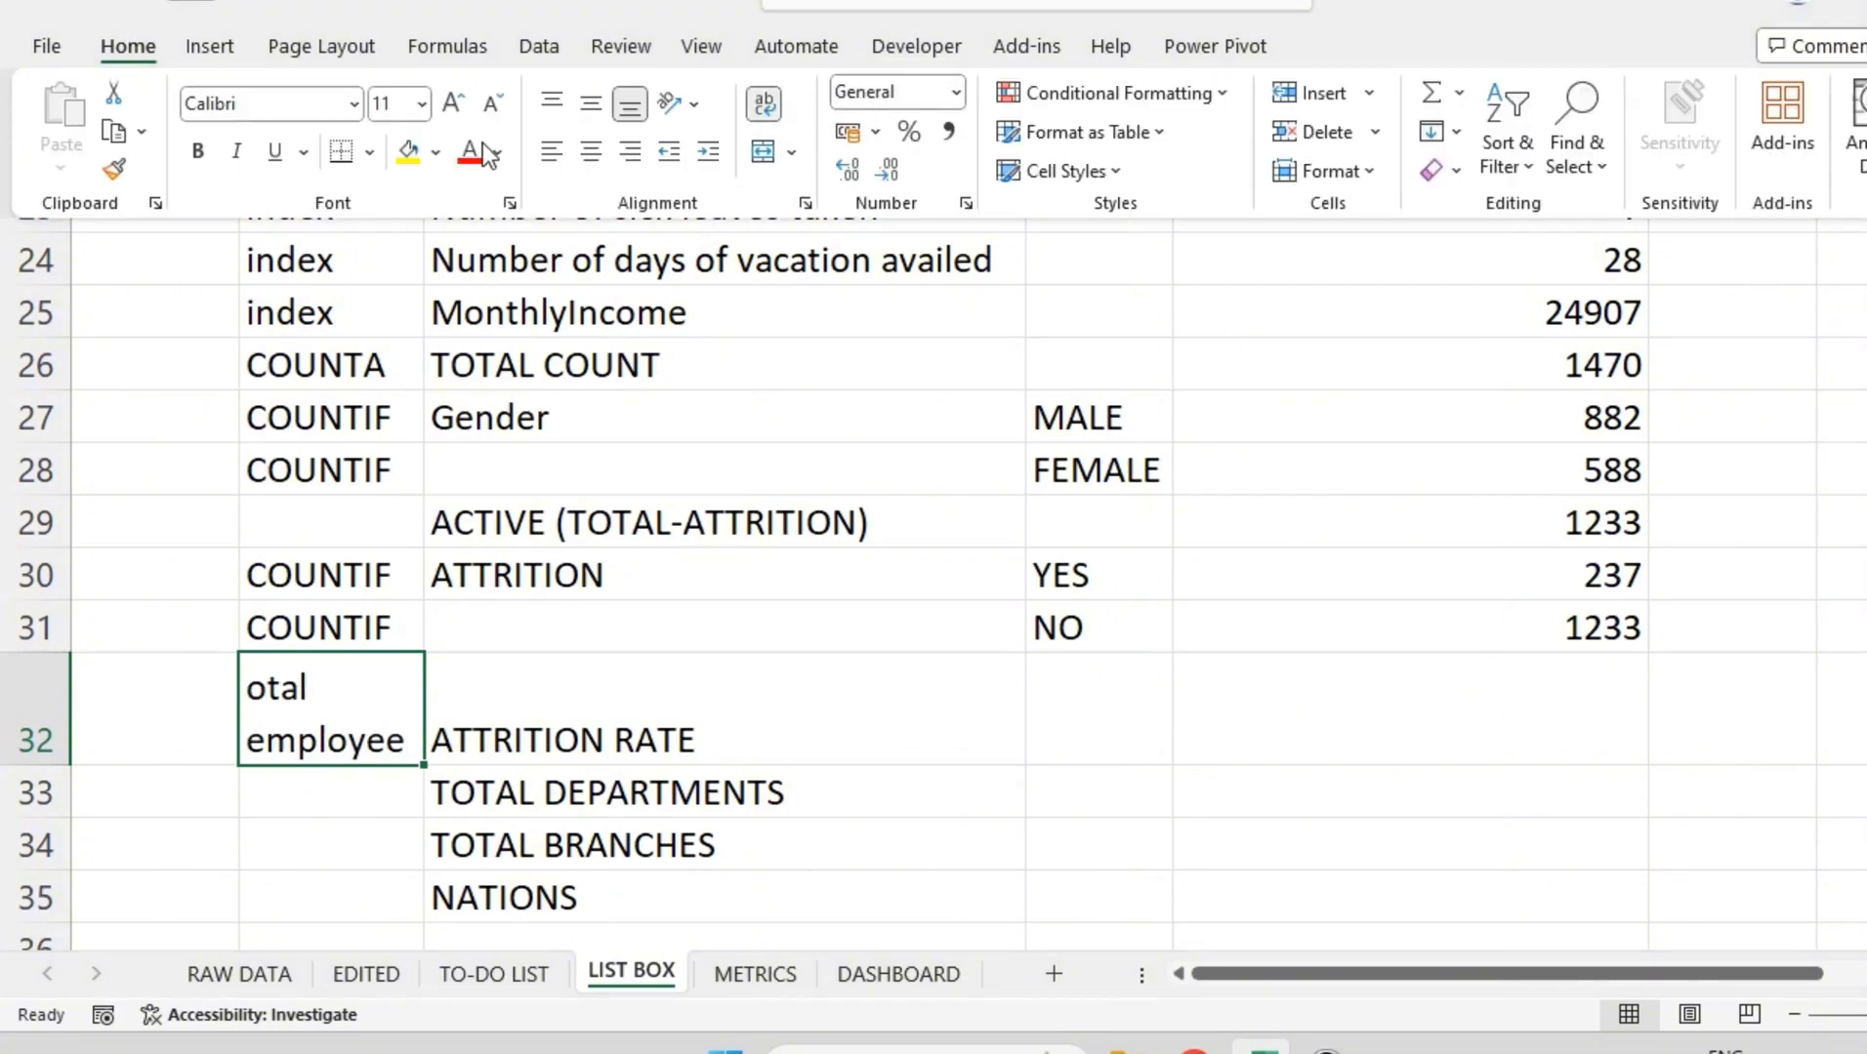
pyautogui.click(592, 101)
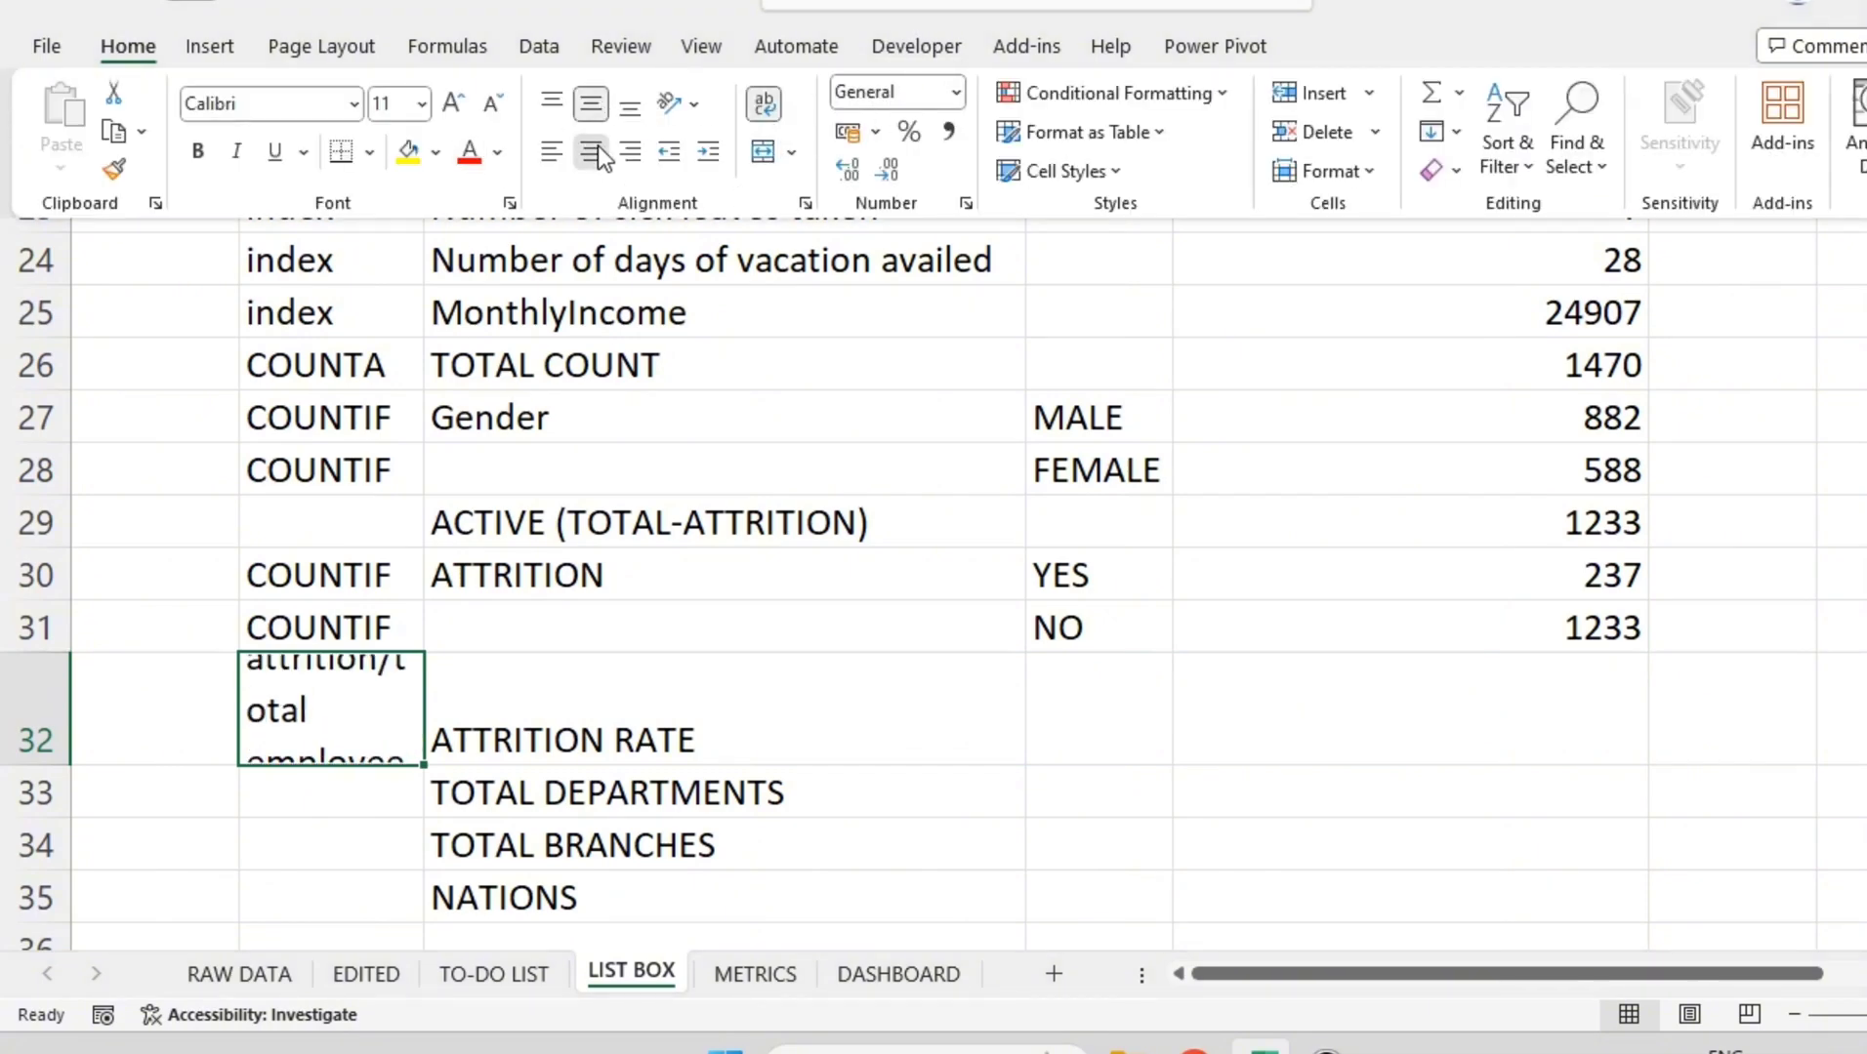
pyautogui.click(591, 152)
pyautogui.click(515, 451)
pyautogui.moveTo(425, 159); pyautogui.dragTo(473, 159)
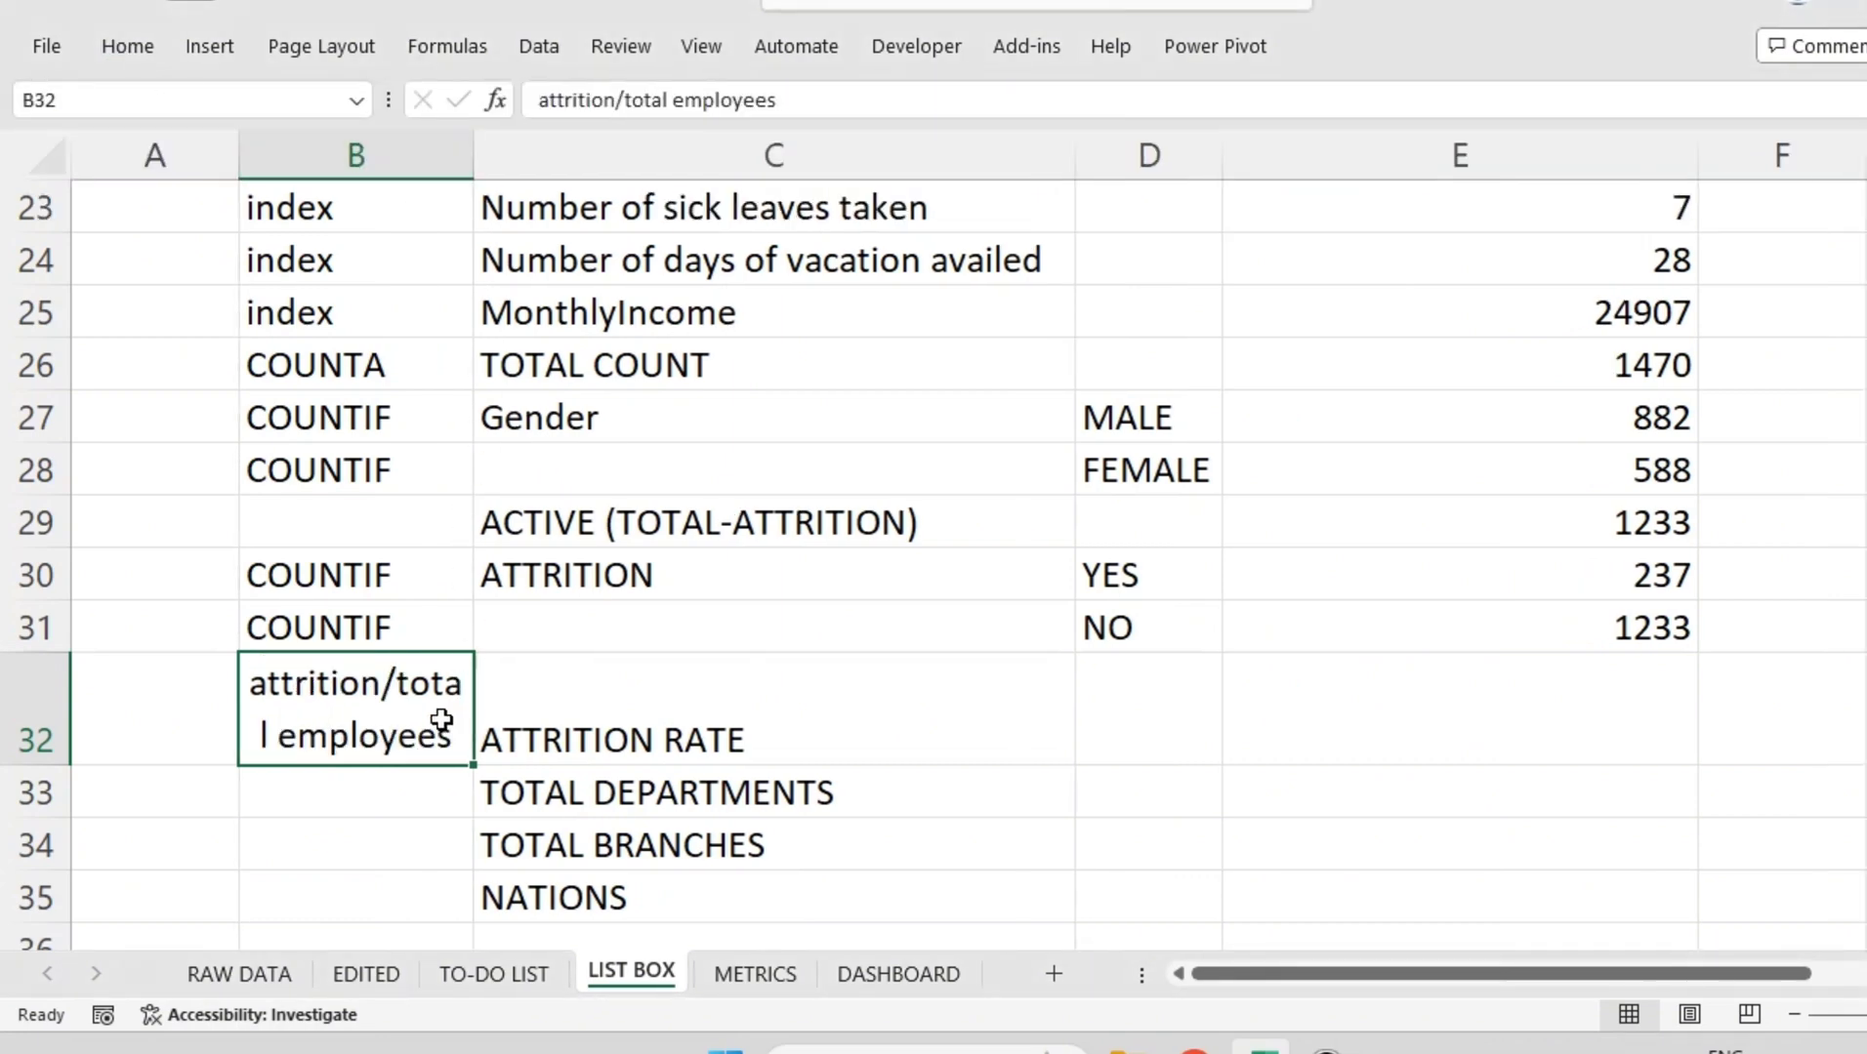
pyautogui.moveTo(479, 167); pyautogui.dragTo(490, 168)
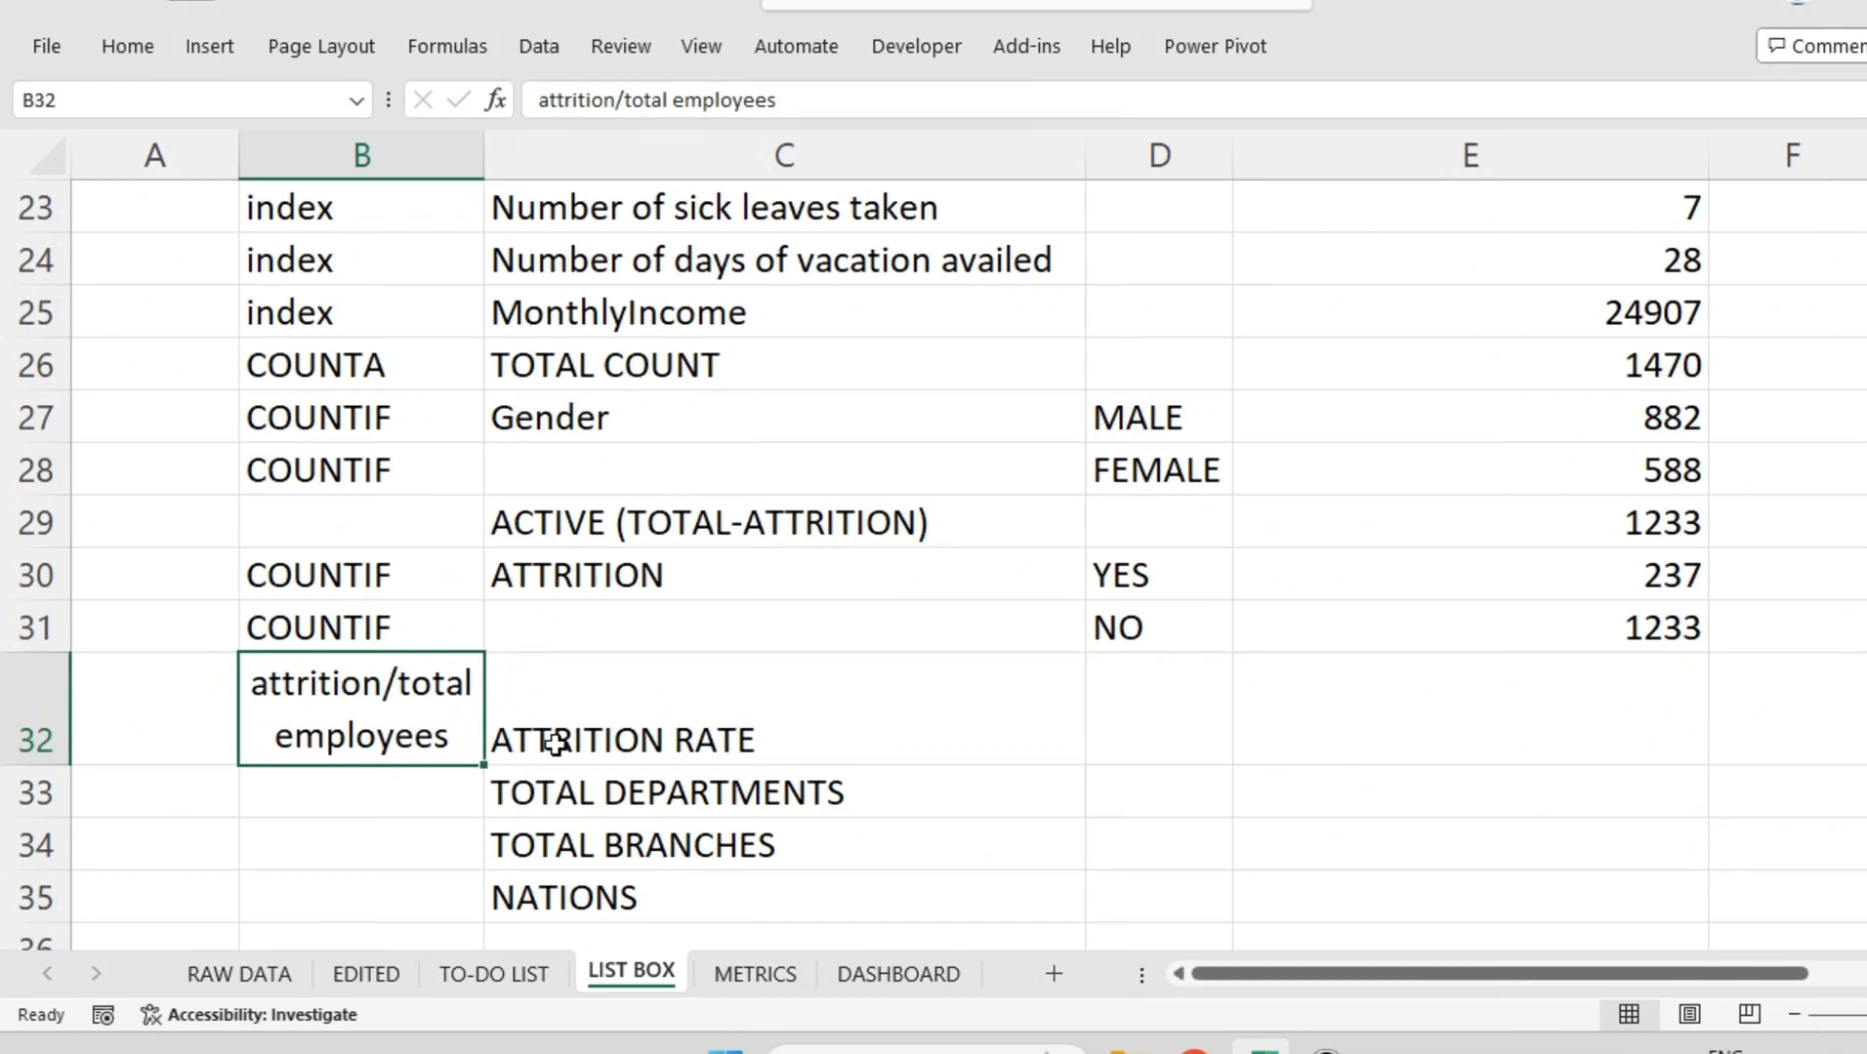
# Step: Calculate the ATTRITION RATE in E32 by dividing the attrition YES count by TOTAL COUNT with =E30/E26
pyautogui.click(1307, 738)
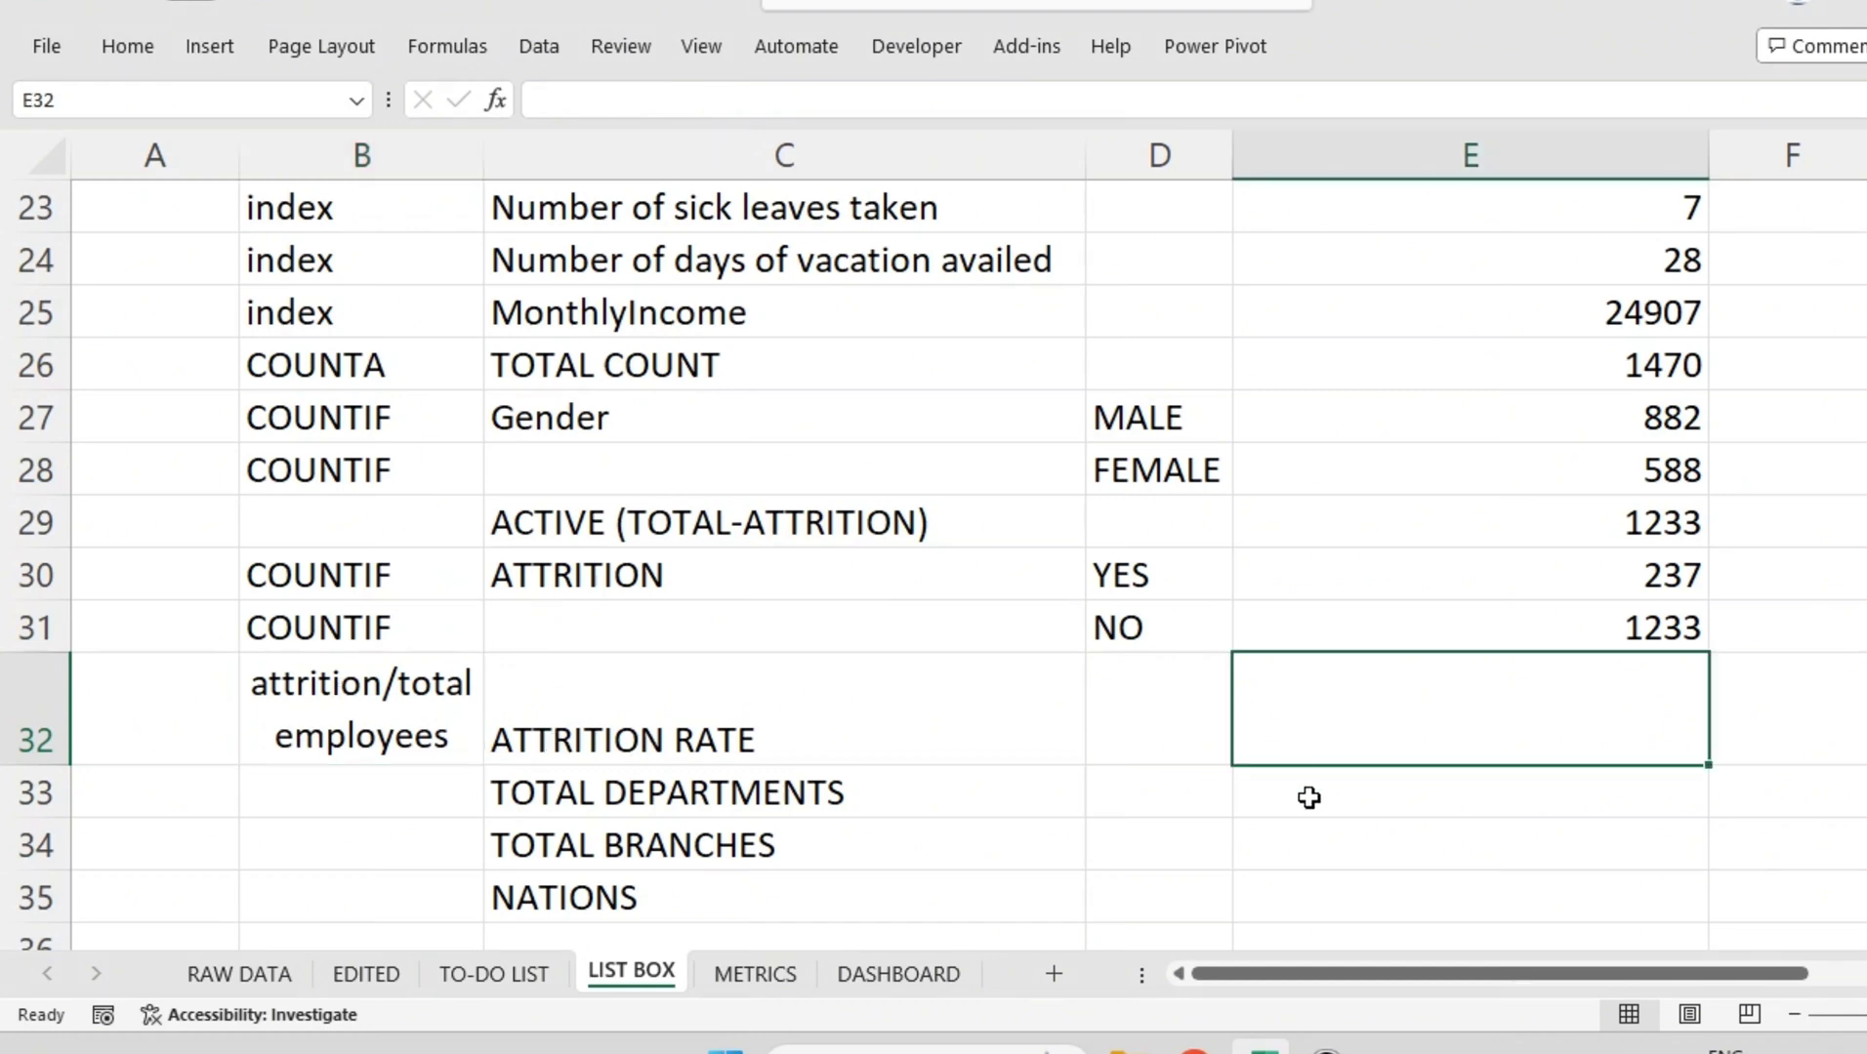
pyautogui.write('=')
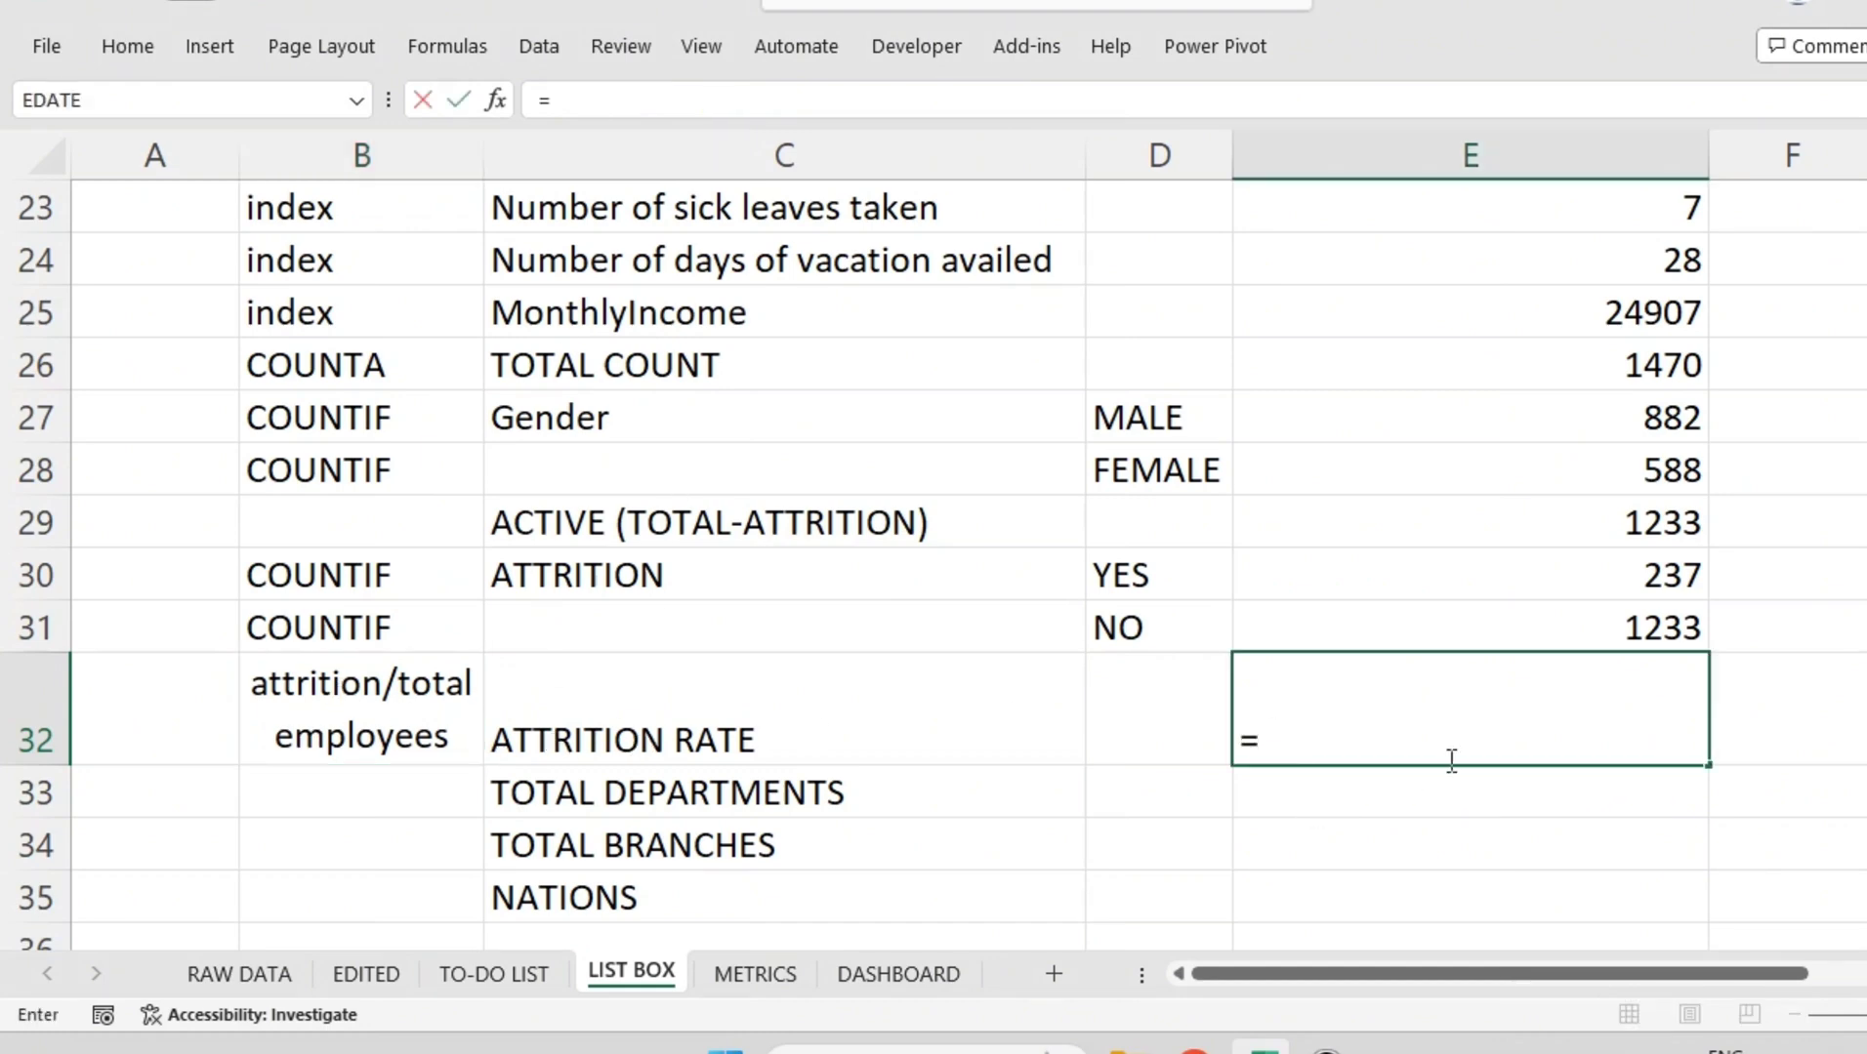
pyautogui.click(1635, 574)
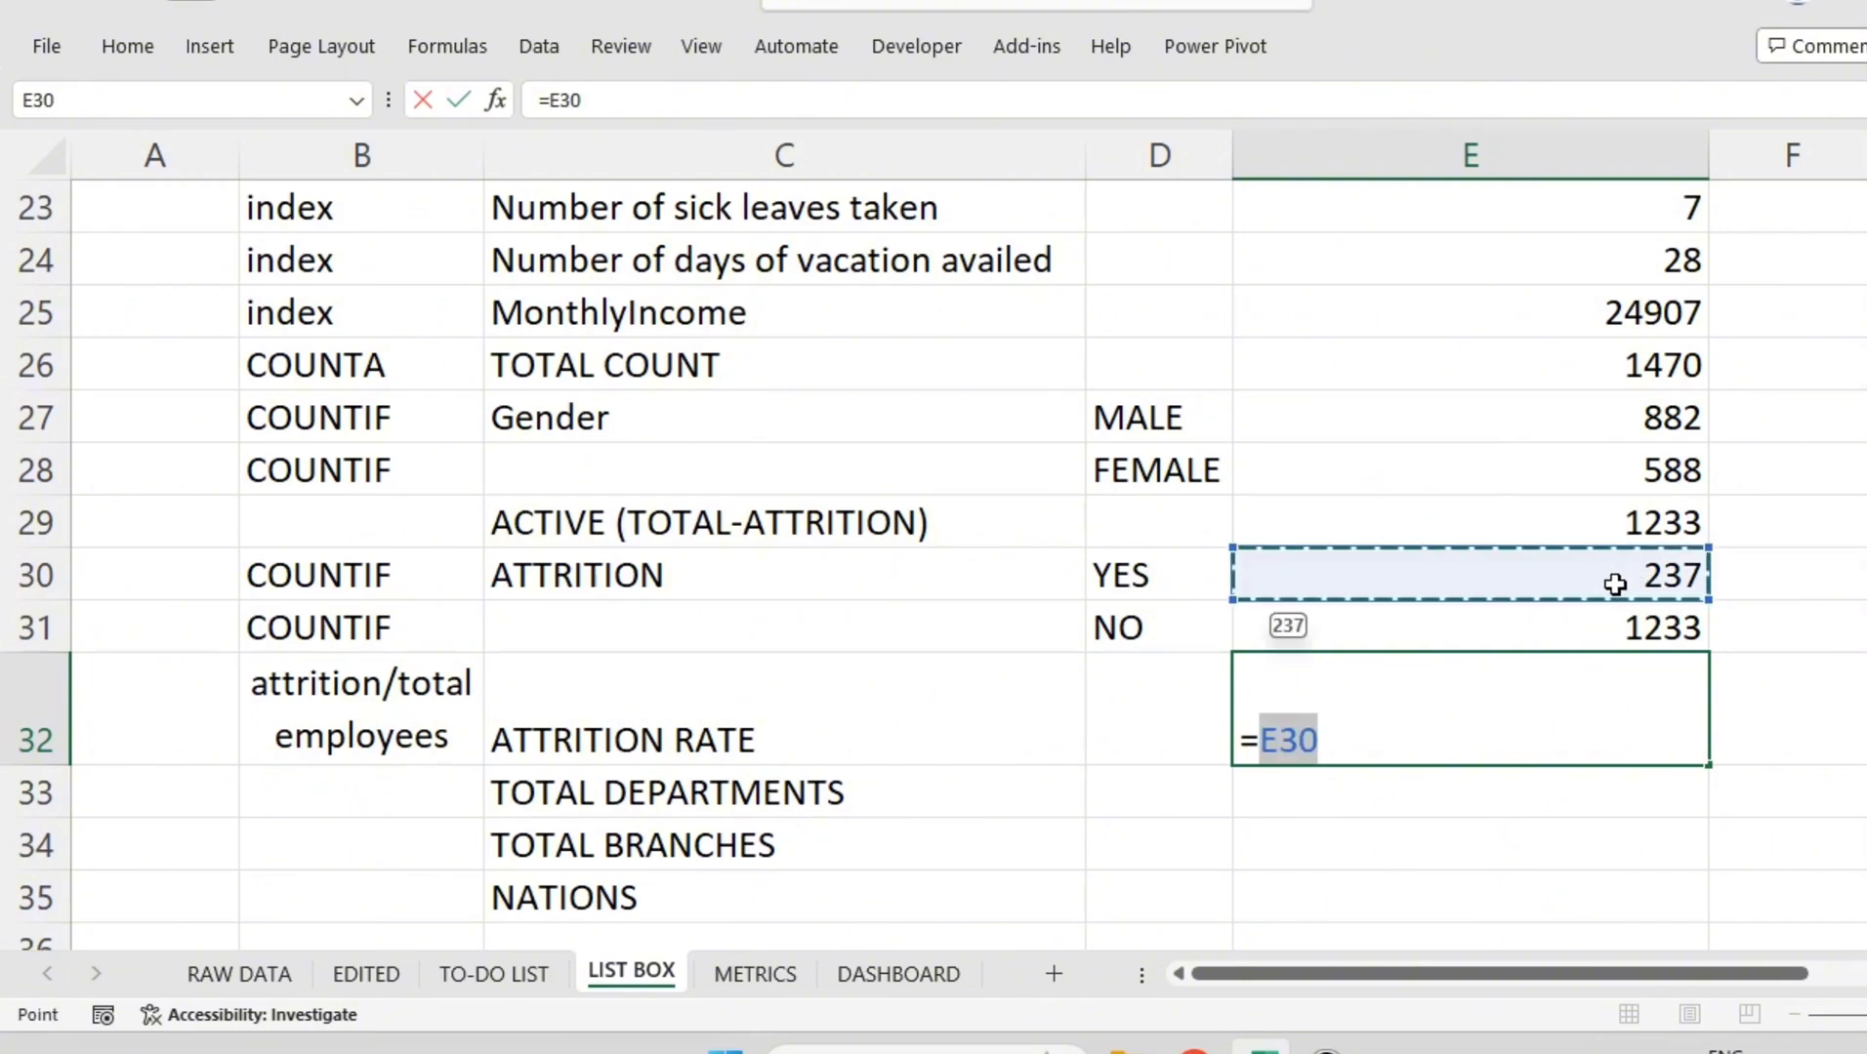
pyautogui.write('/')
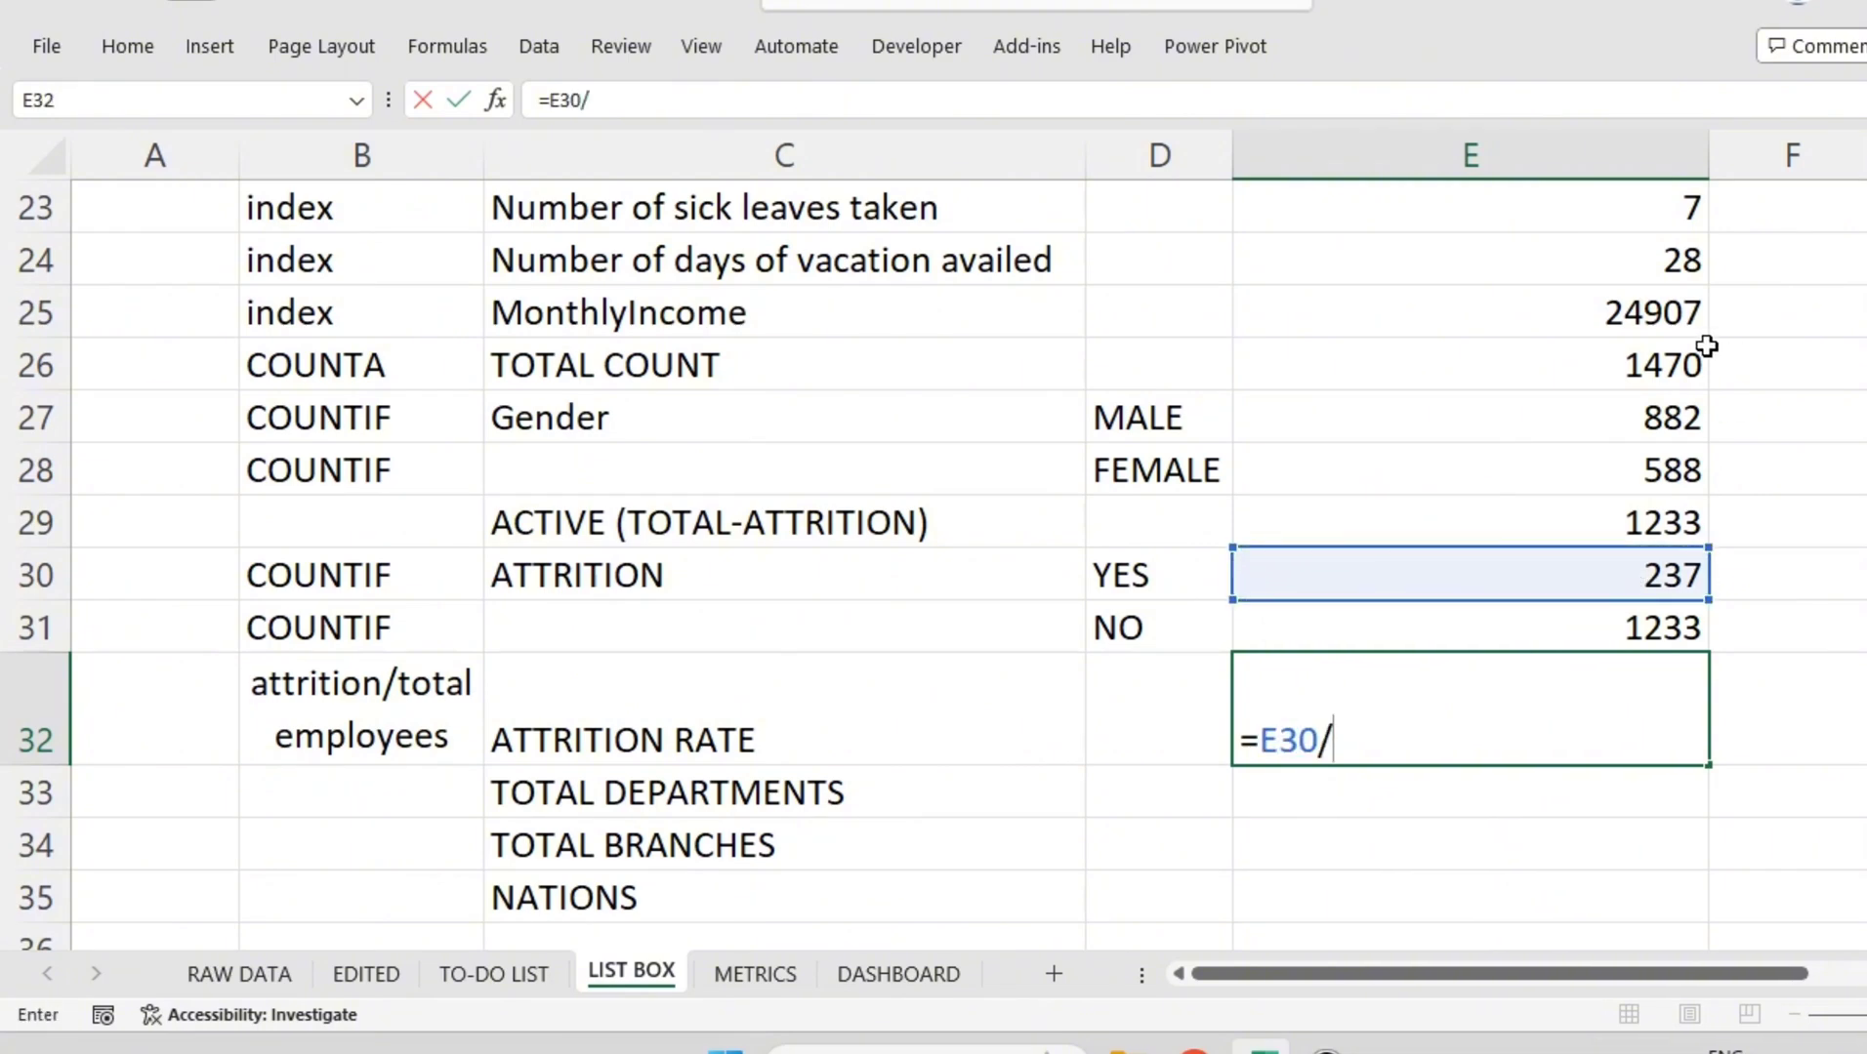
pyautogui.click(1519, 365)
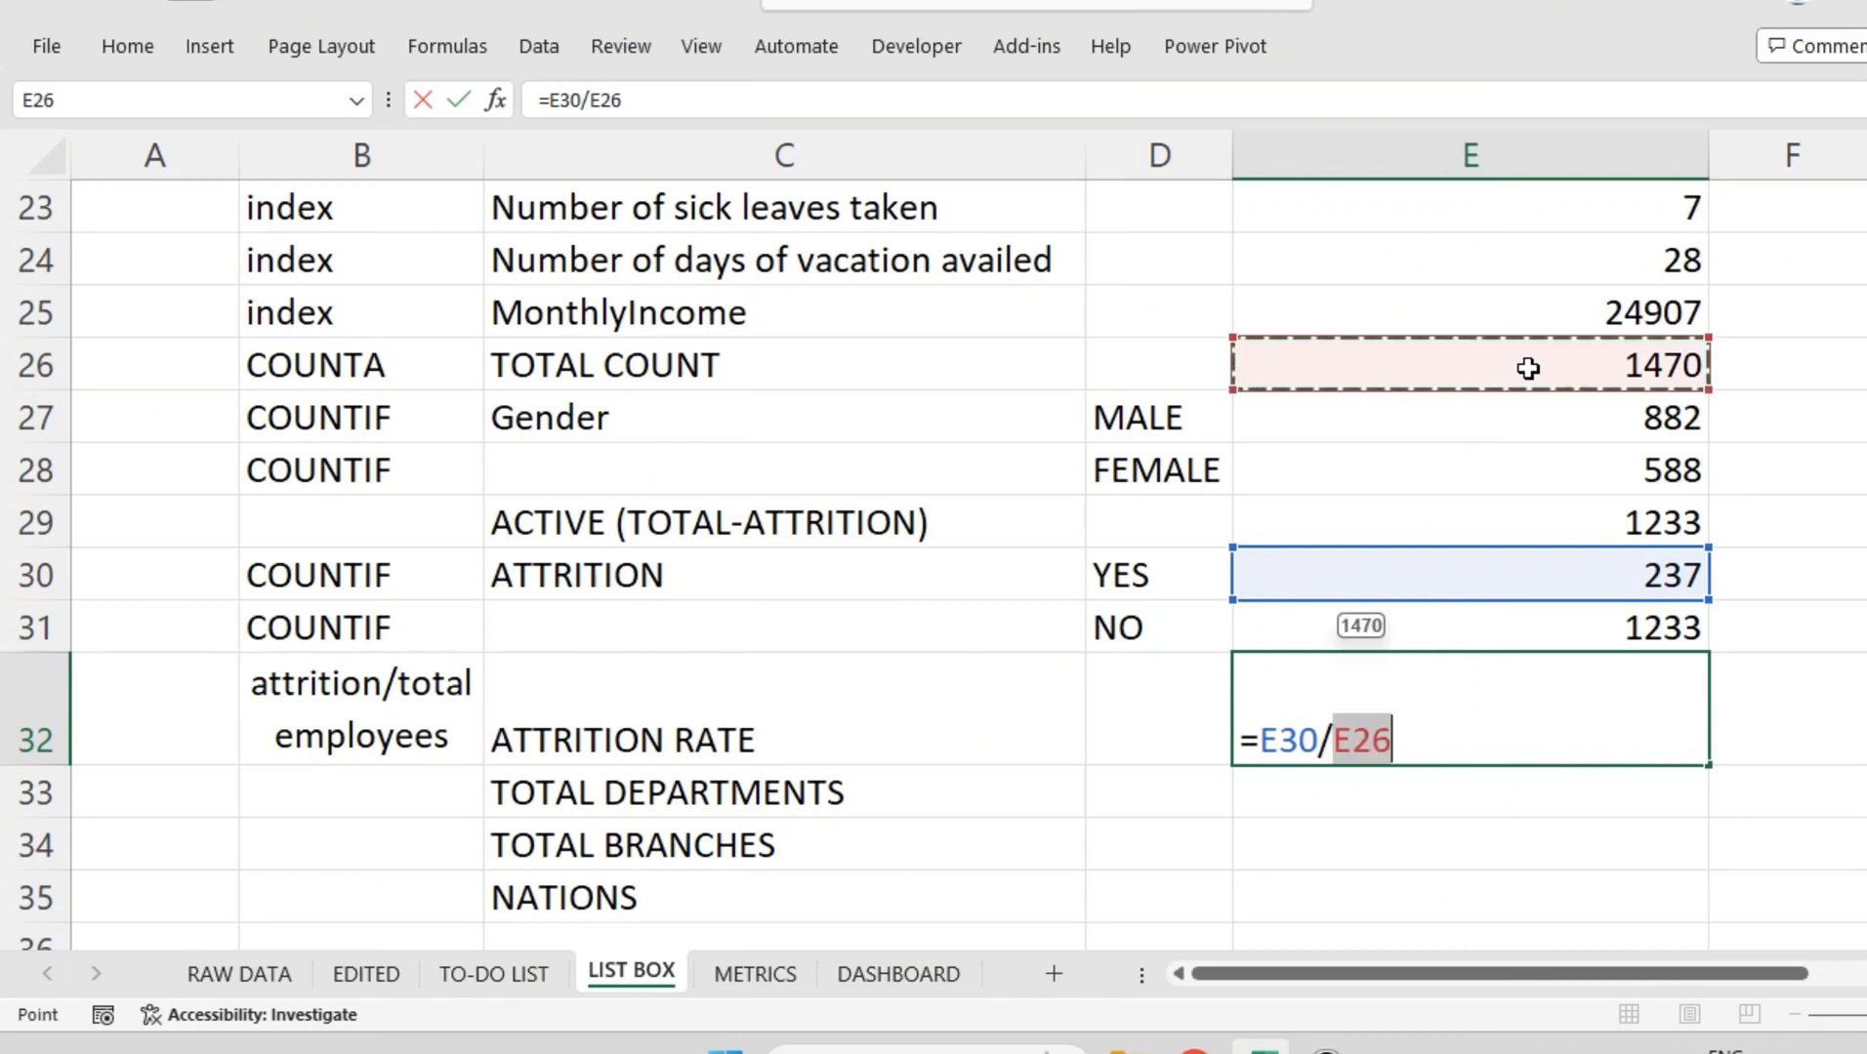
pyautogui.press('Return')
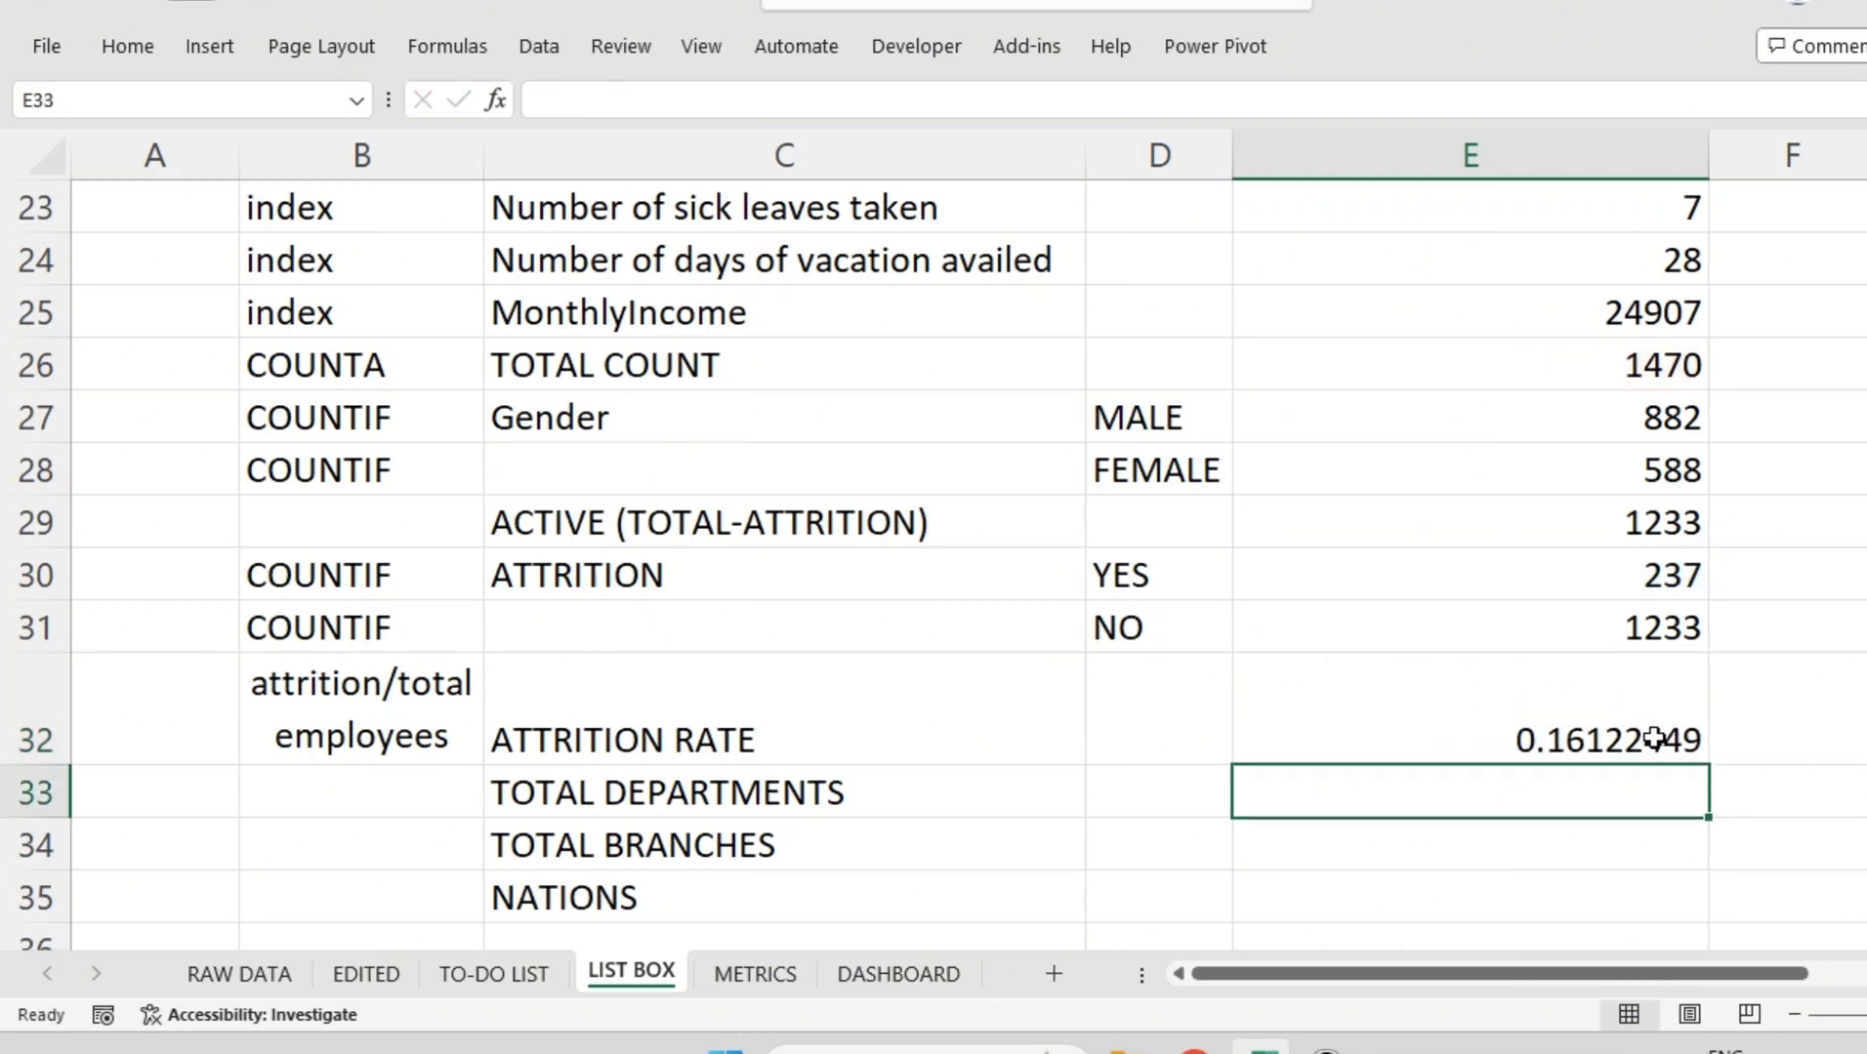
pyautogui.click(840, 734)
pyautogui.click(1525, 740)
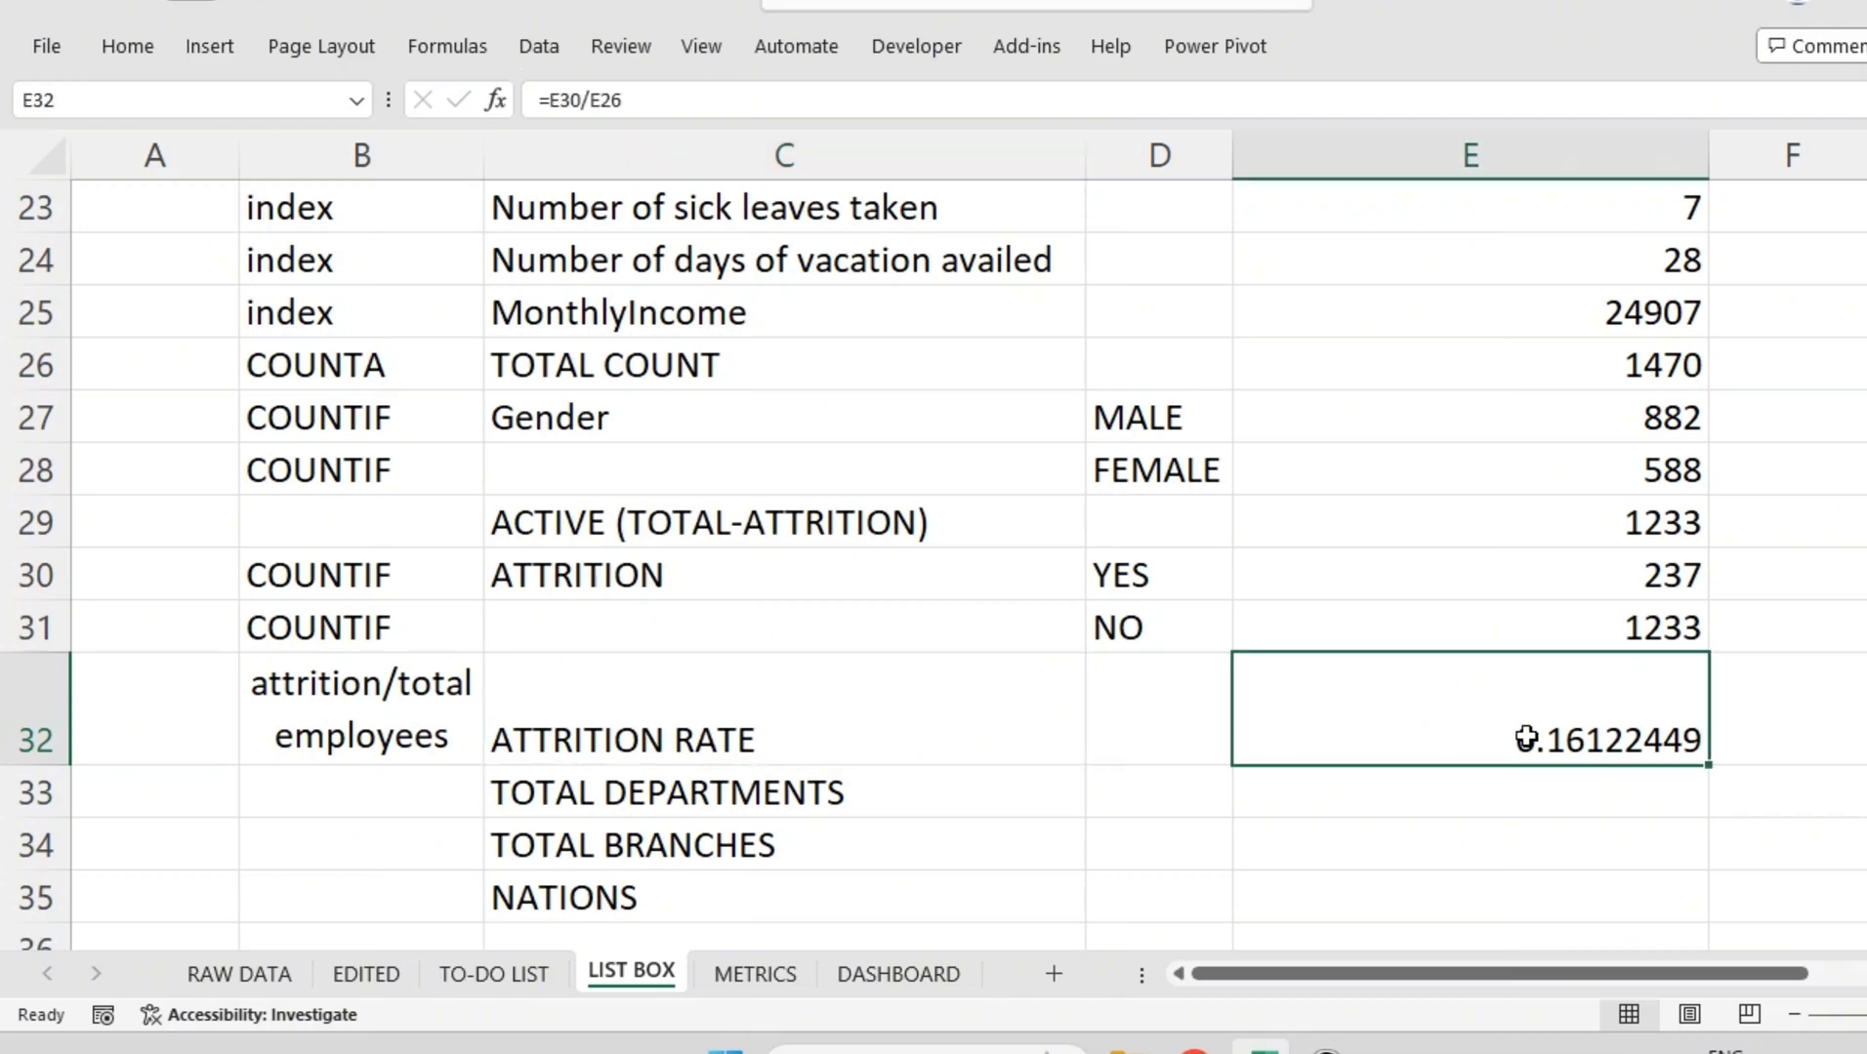
# Step: Format the ATTRITION RATE result in E32 as a percentage with two decimal places
pyautogui.click(117, 51)
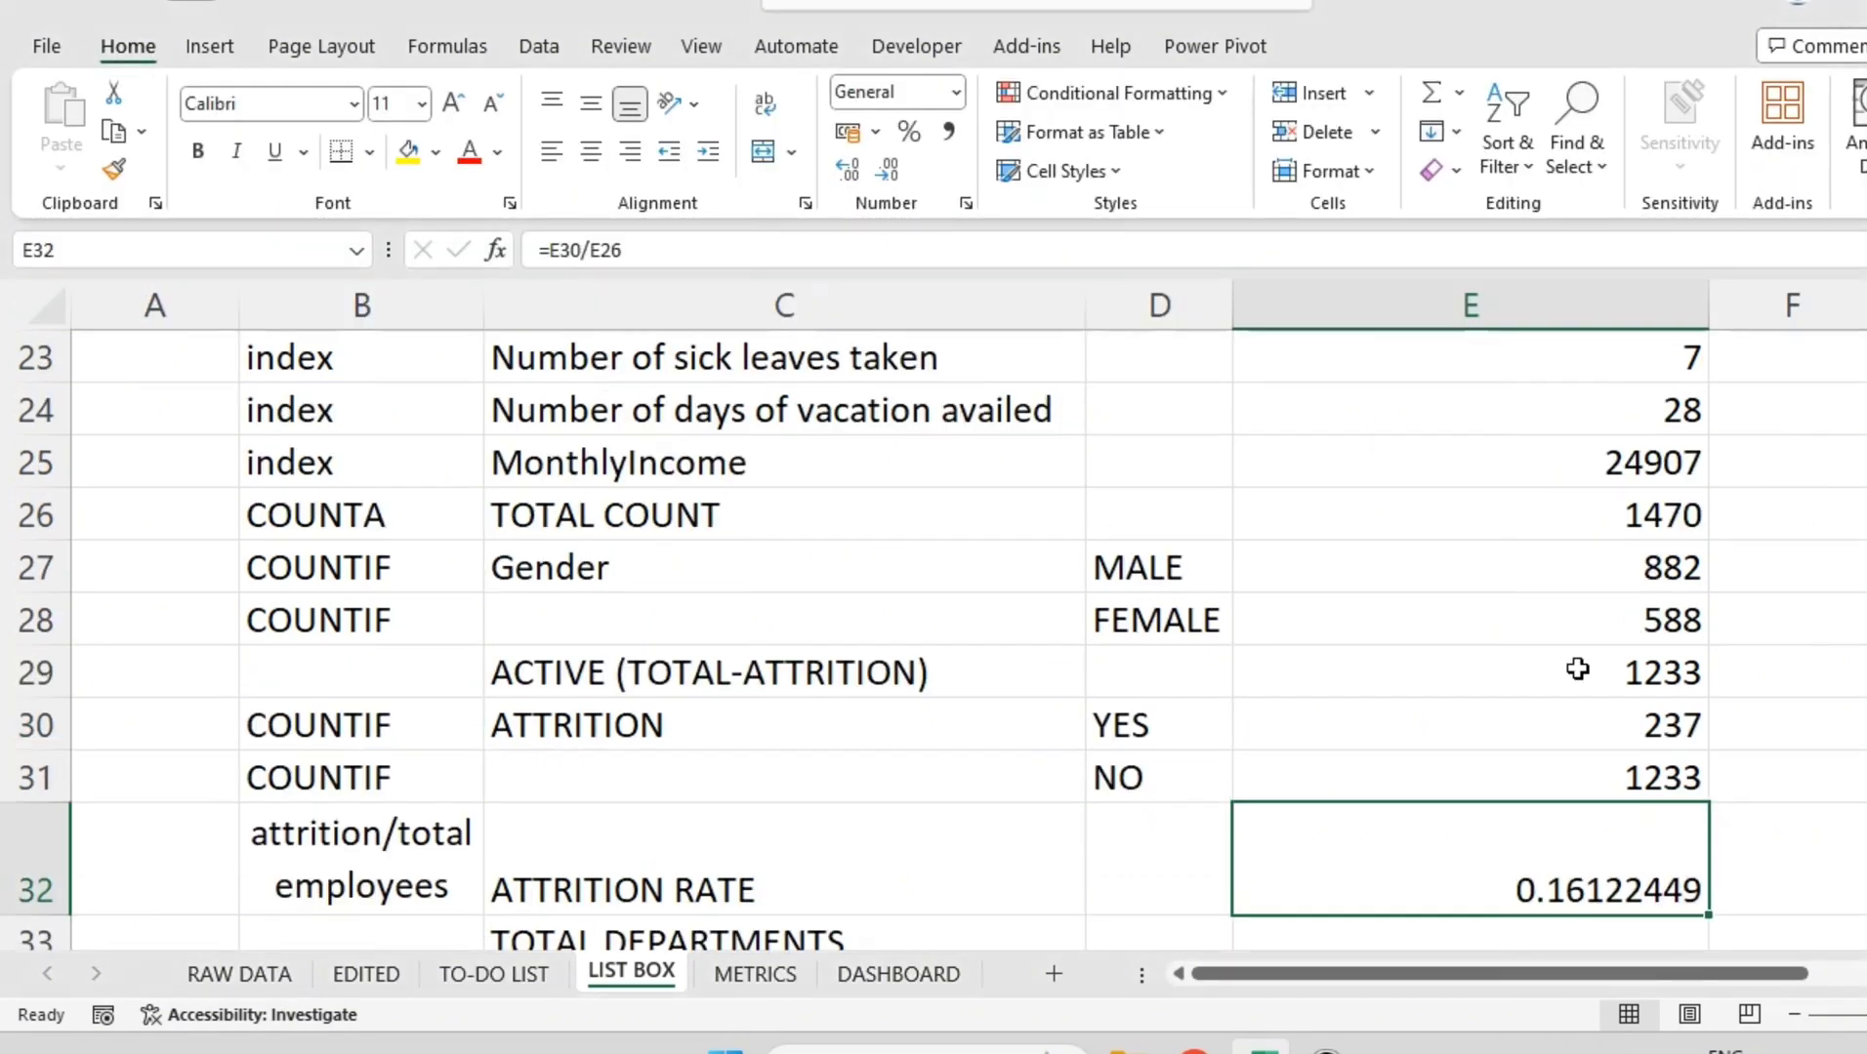
pyautogui.click(911, 134)
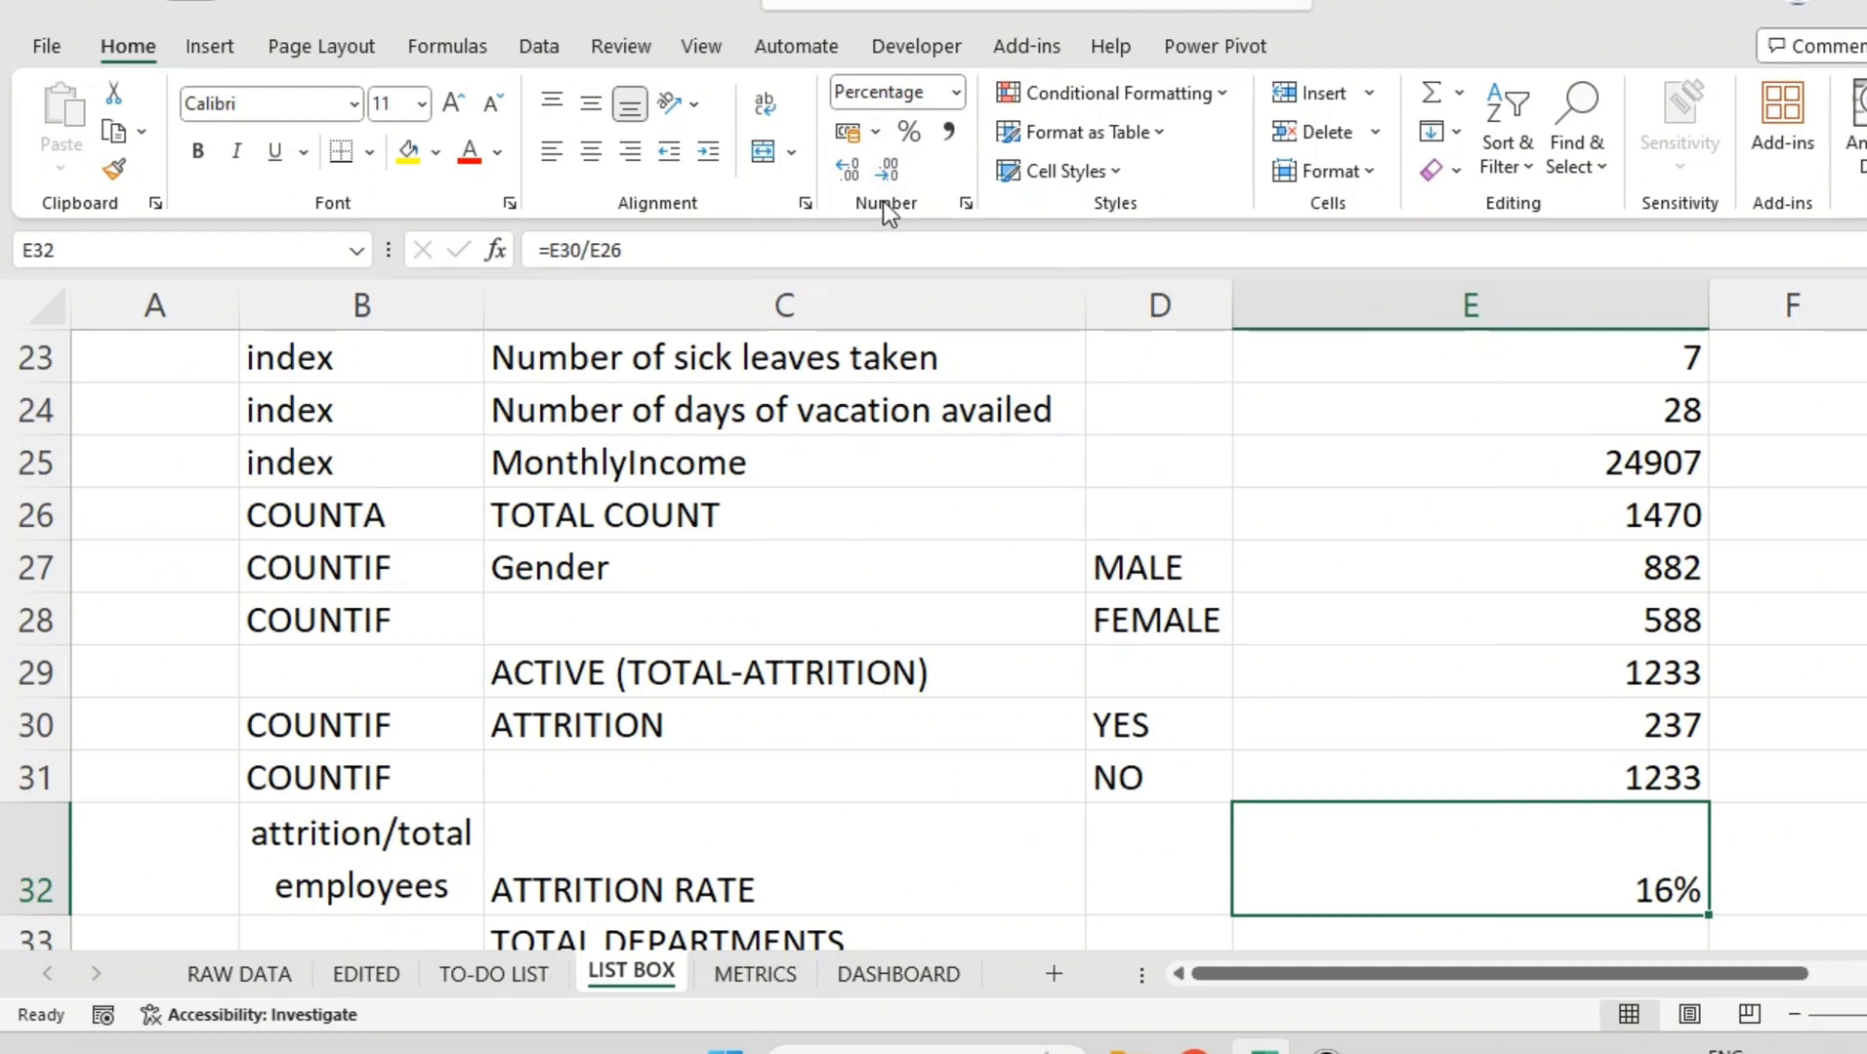
pyautogui.click(855, 177)
pyautogui.click(854, 177)
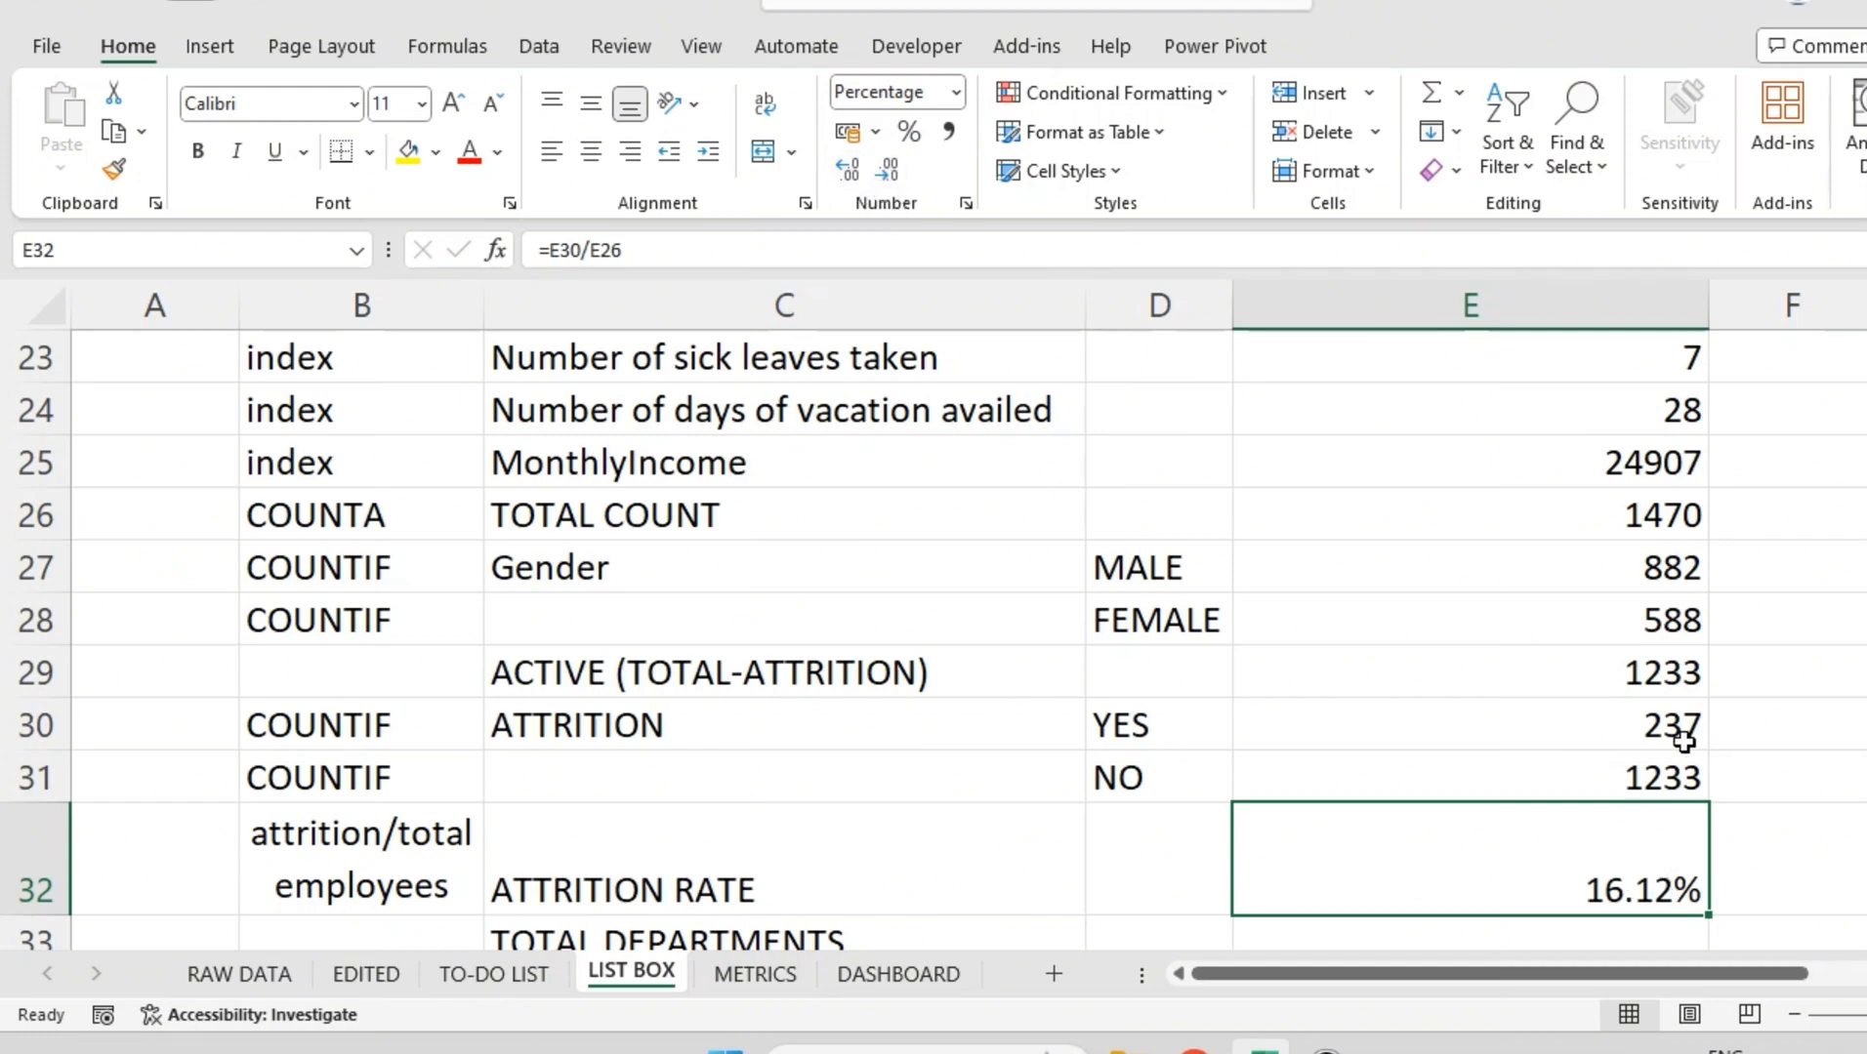
pyautogui.scroll(-1, 1684, 742)
pyautogui.click(818, 734)
pyautogui.click(1531, 732)
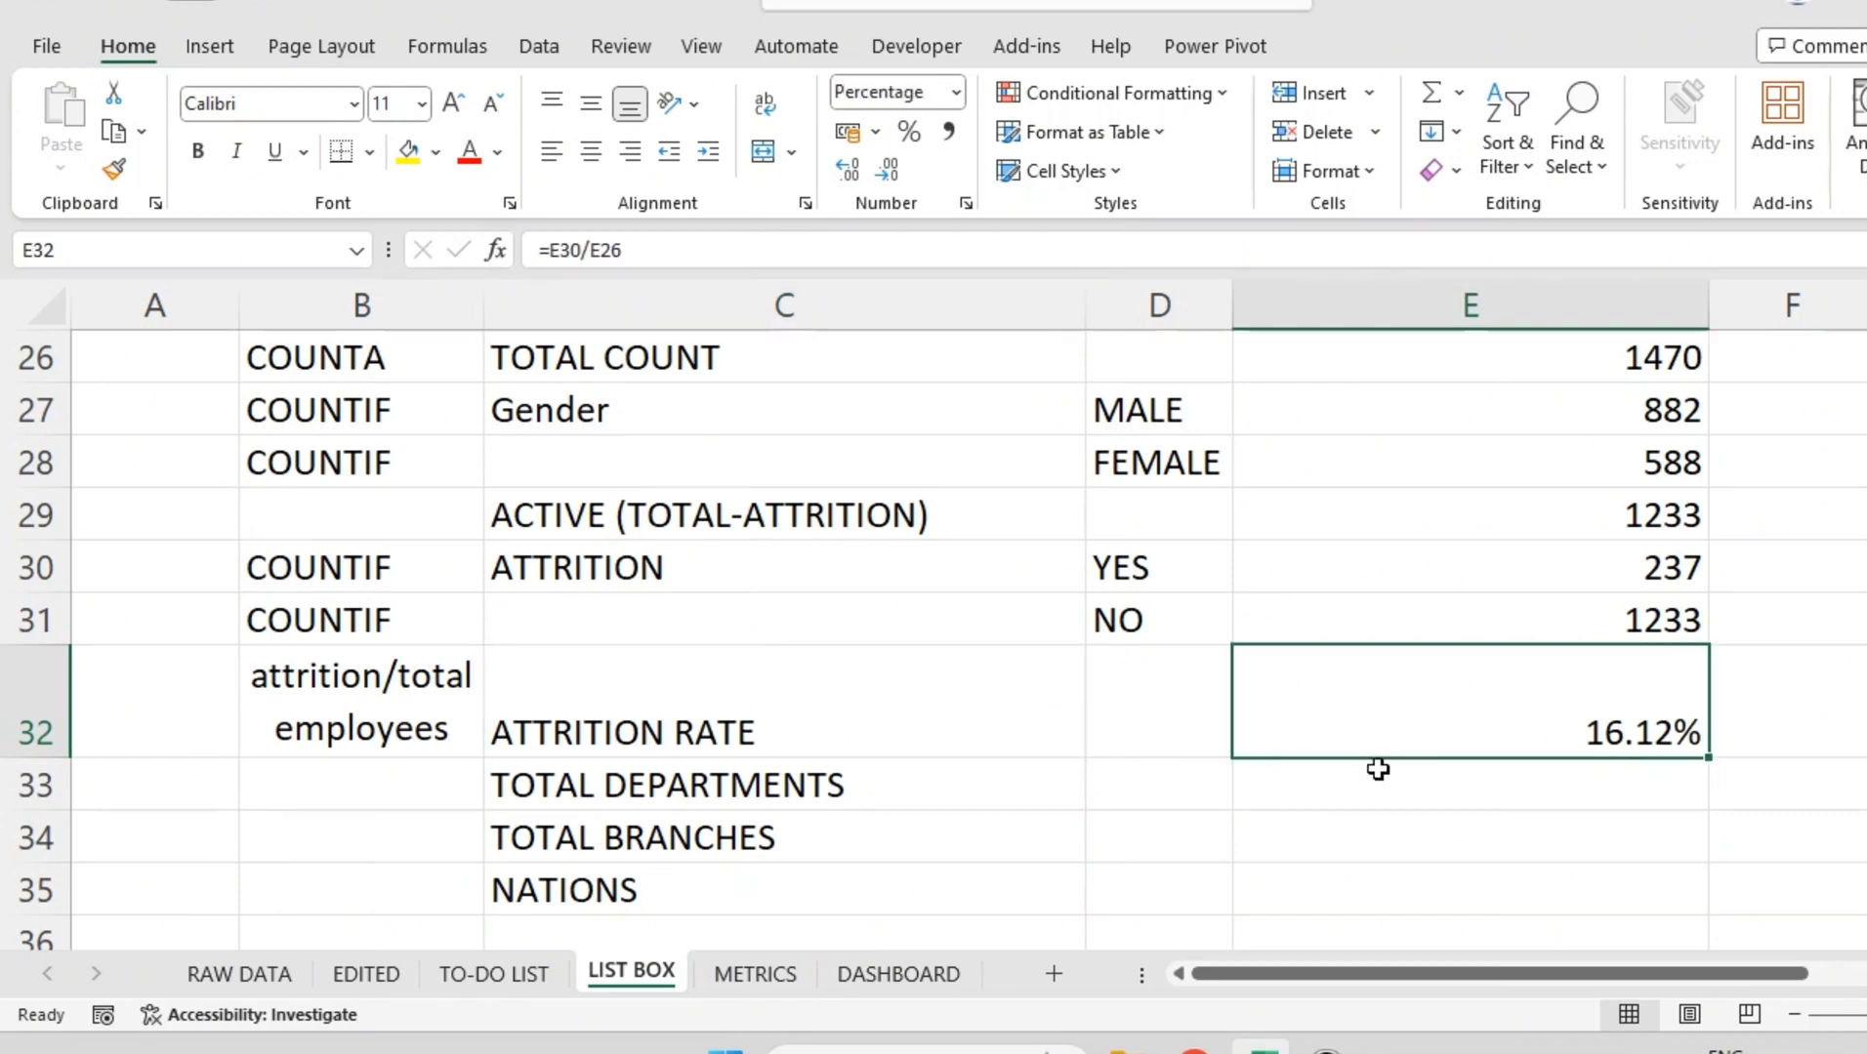
# Step: Undo the percentage formatting and the formula entry in E32
pyautogui.hotkey('ctrl', 'z')
pyautogui.hotkey('ctrl', 'z')
pyautogui.hotkey('ctrl', 'z')
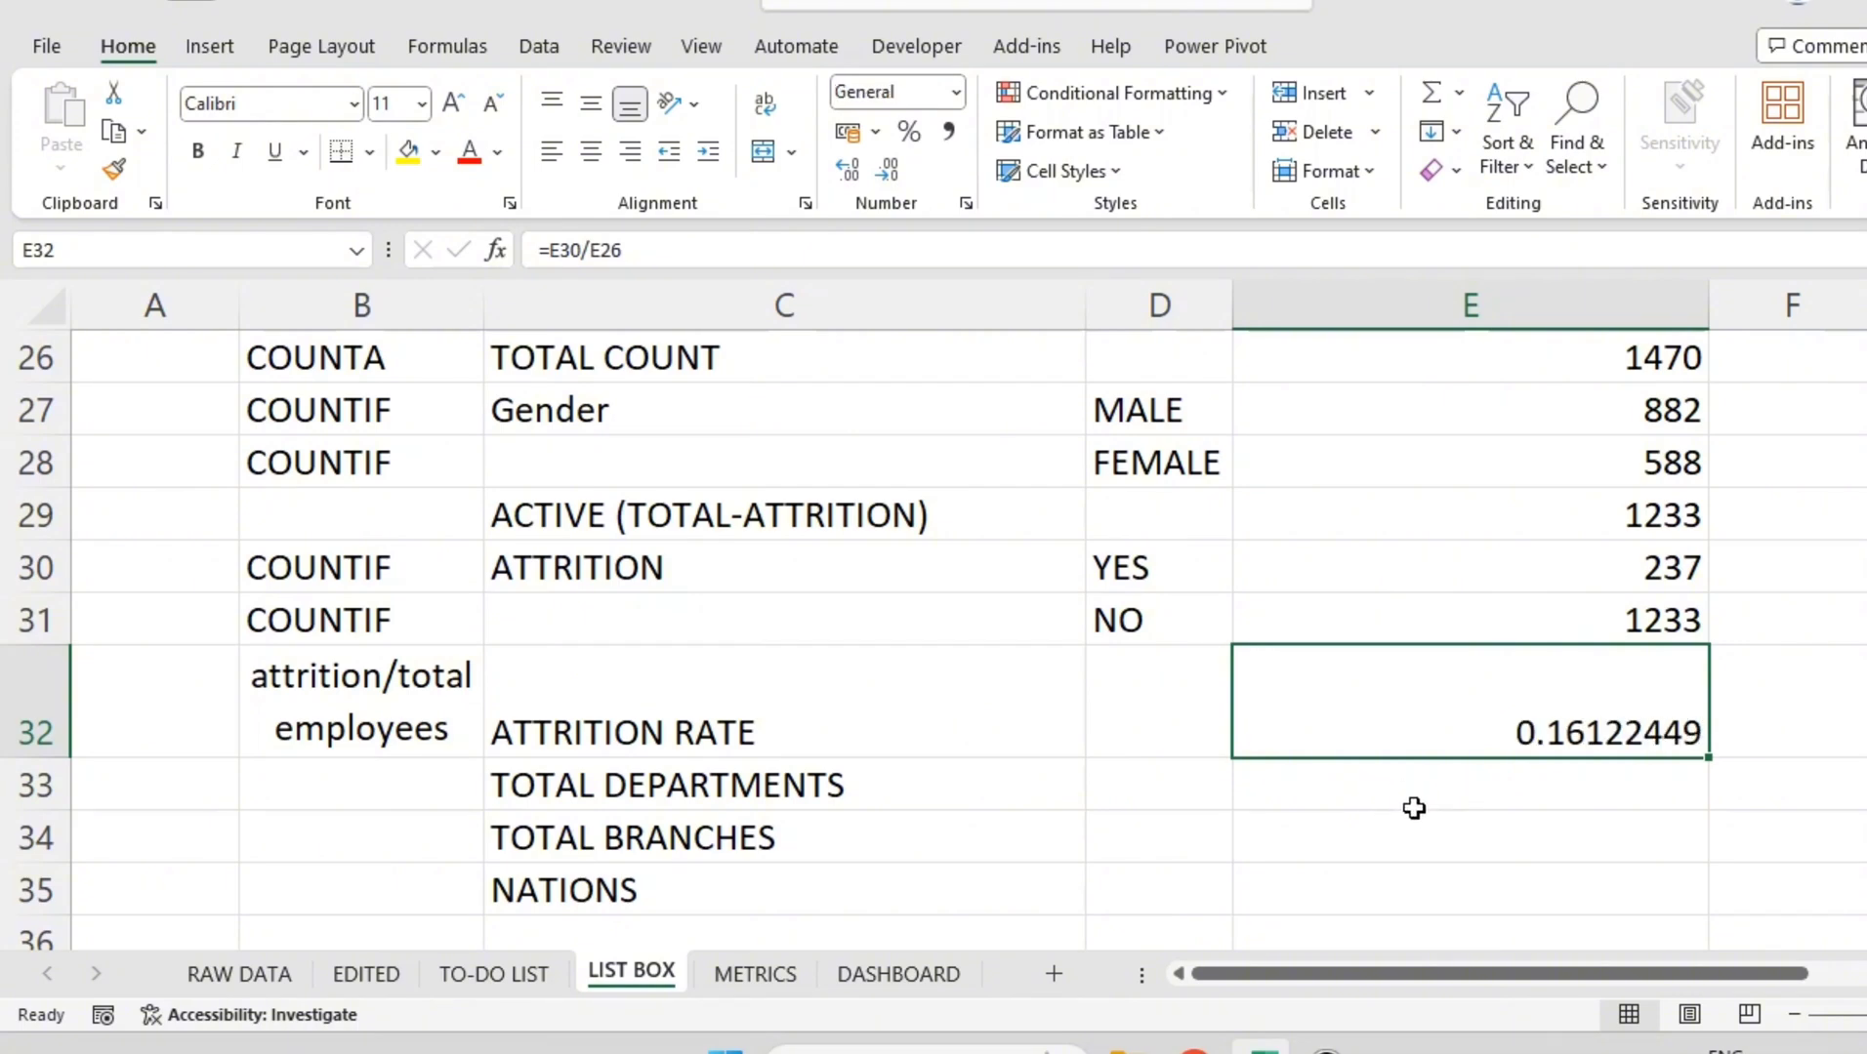
pyautogui.hotkey('ctrl', 'z')
# Step: Re-enter the ATTRITION RATE formula =E30/E26 in E32, dividing the attrition YES count by TOTAL COUNT
pyautogui.write('=')
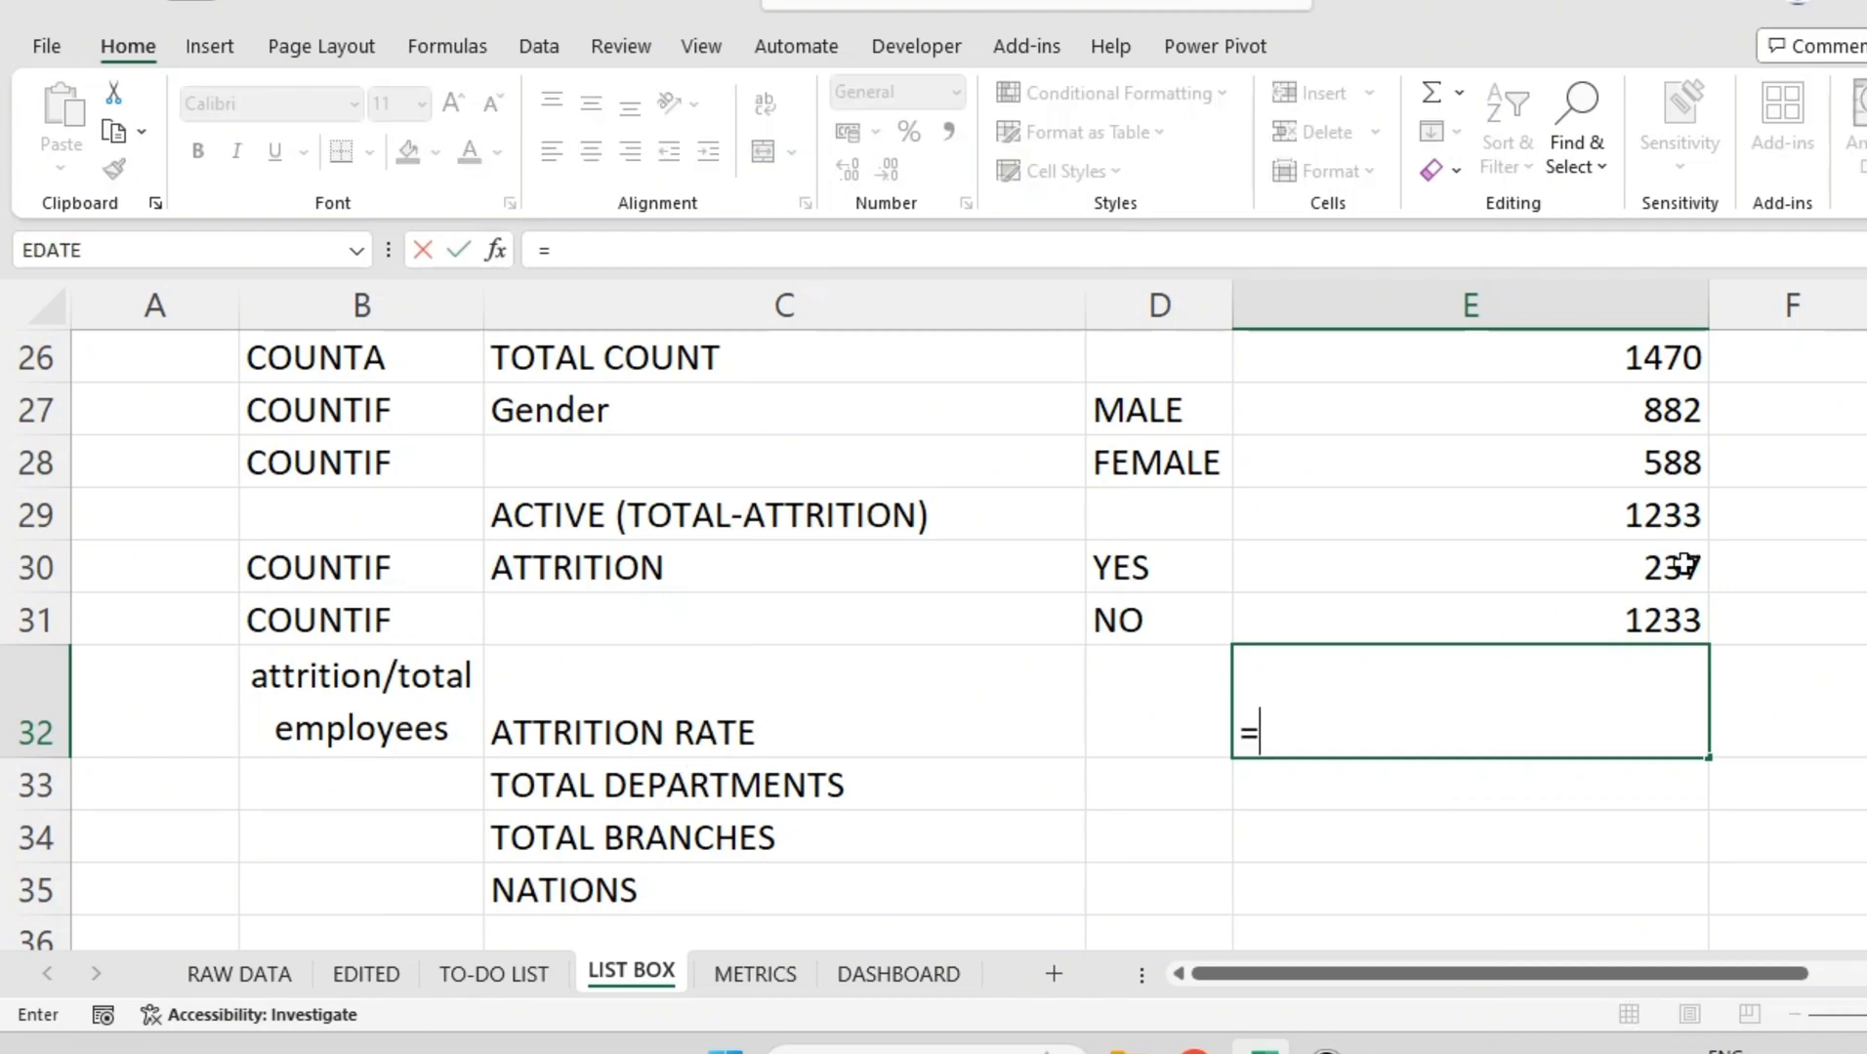
pyautogui.click(1597, 565)
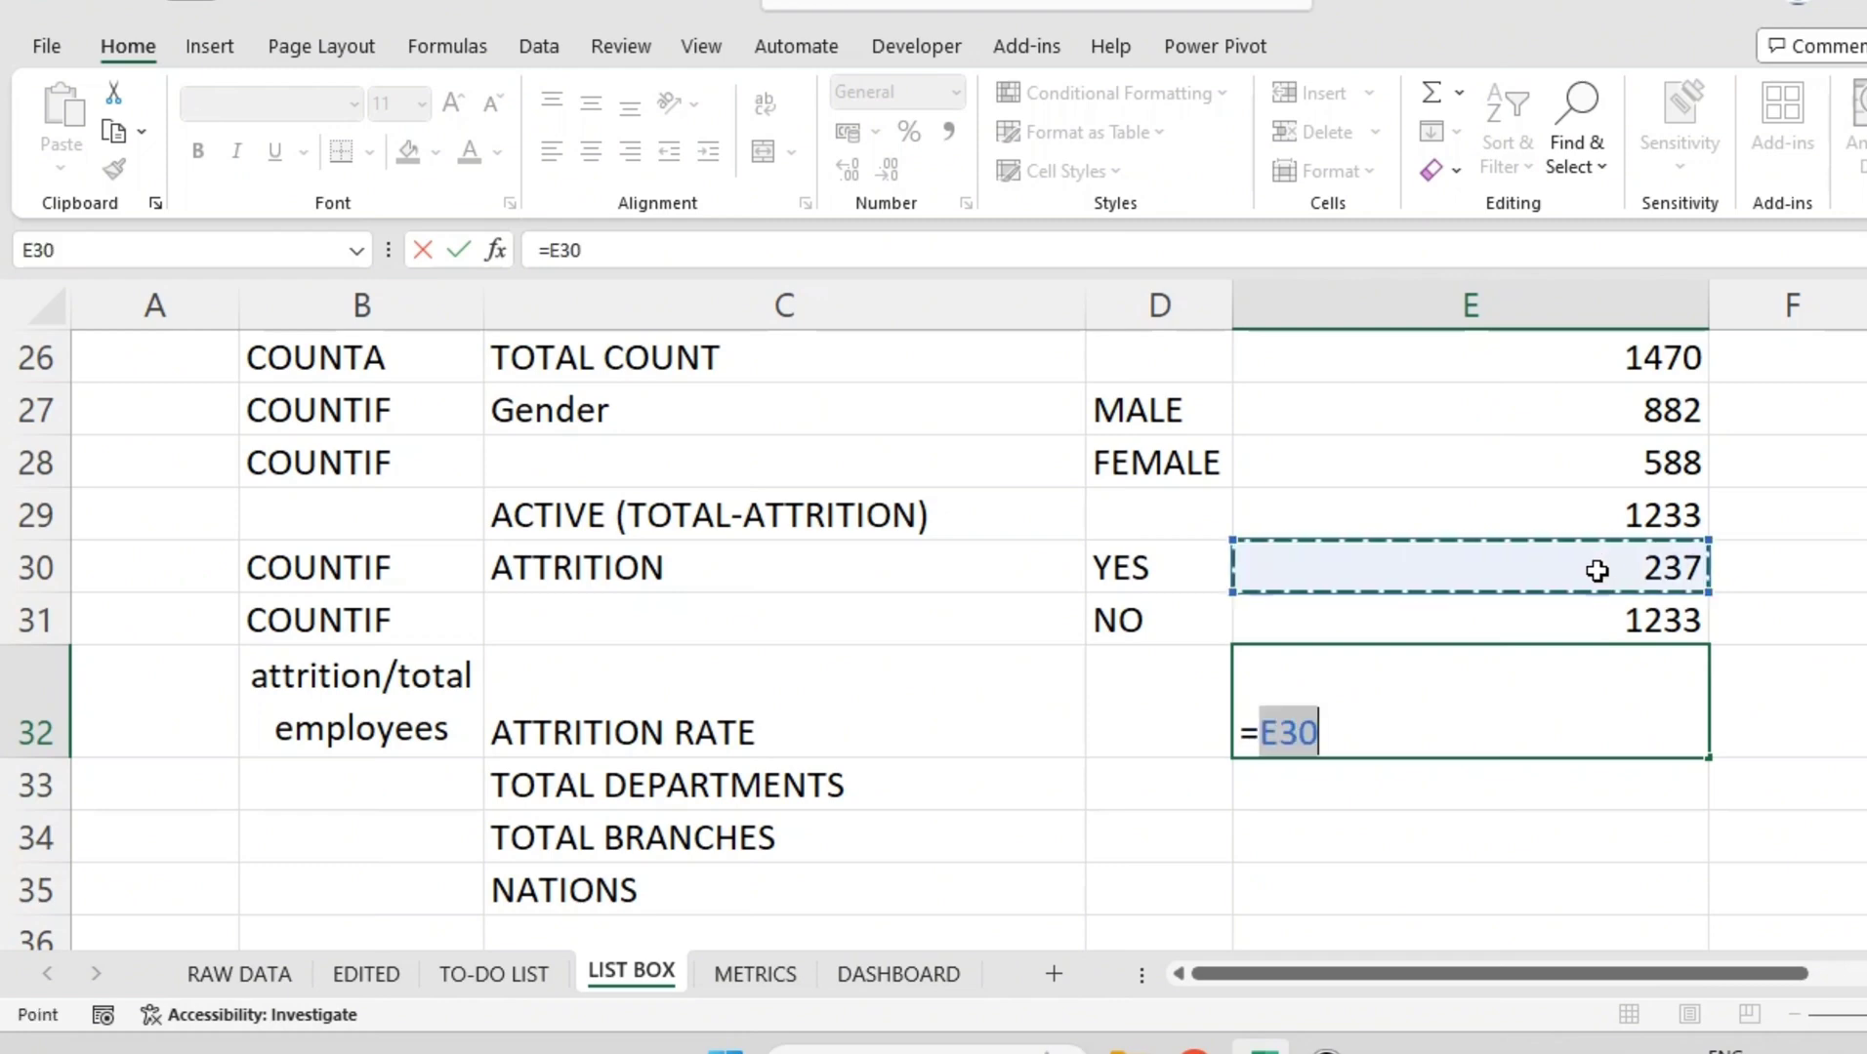
pyautogui.write('/')
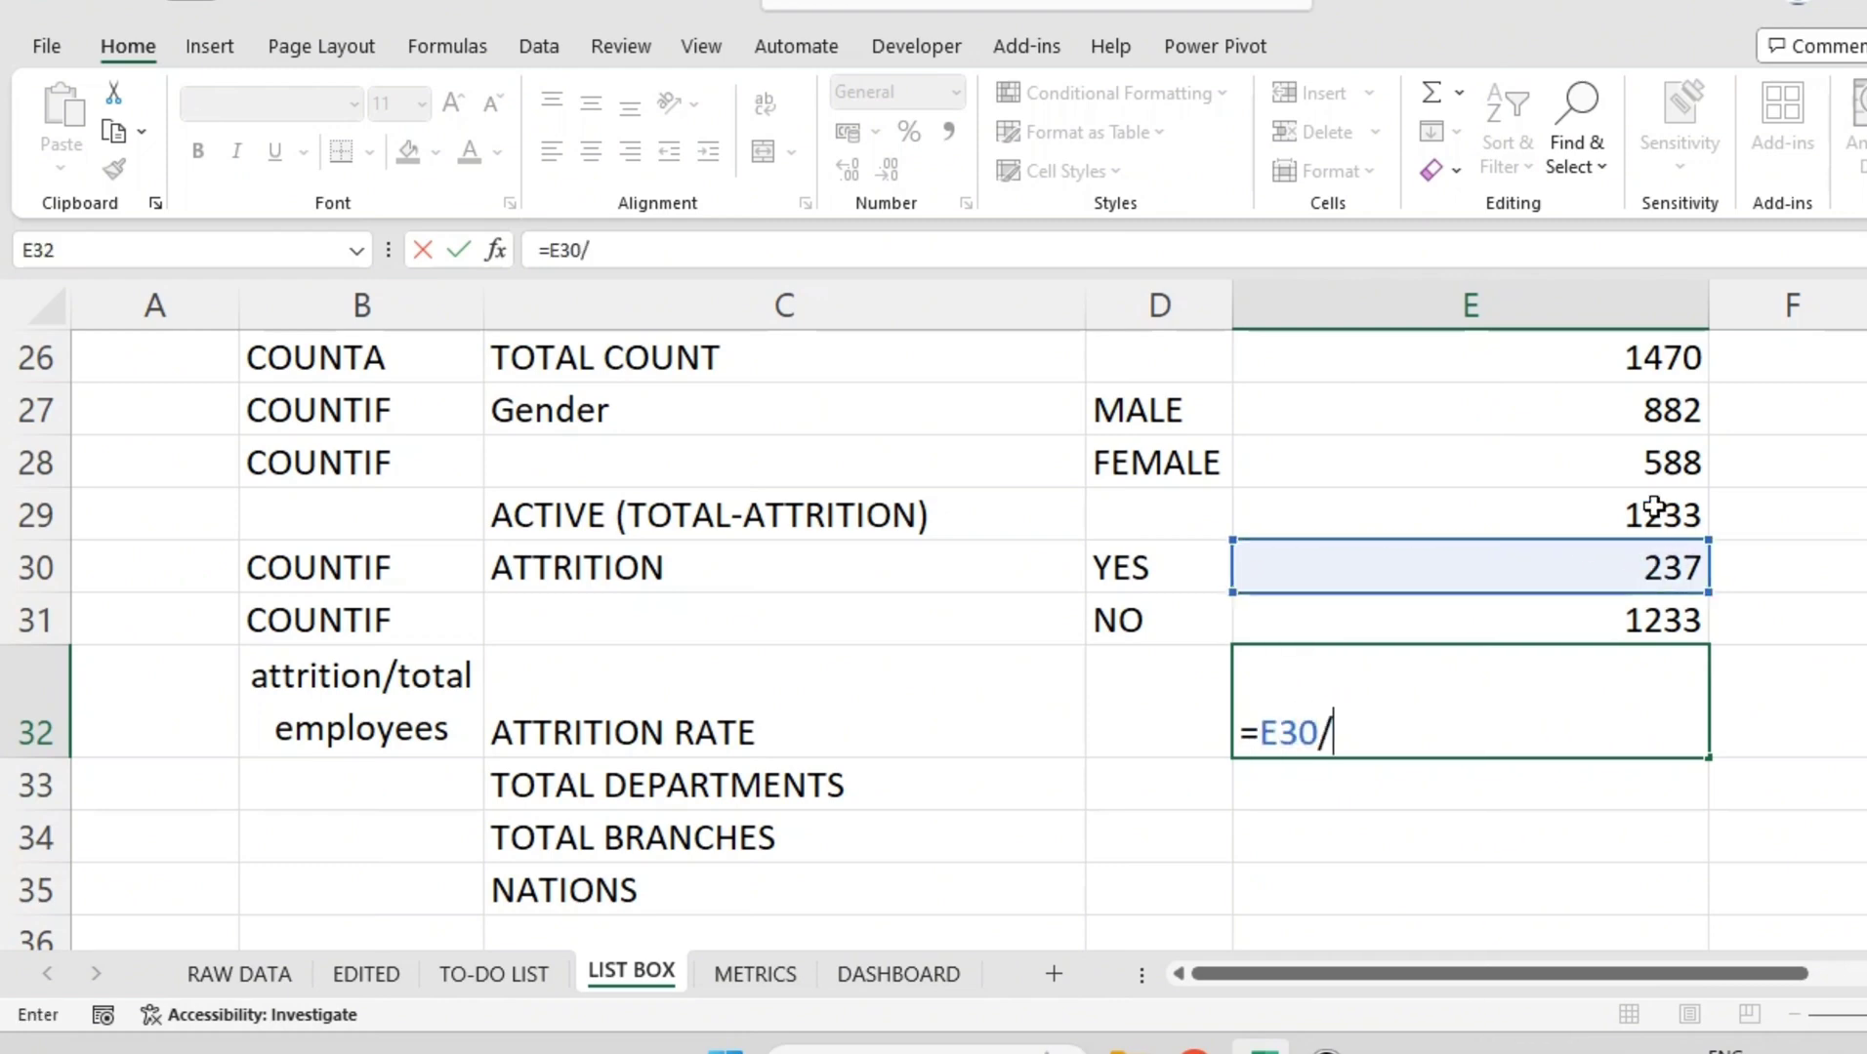
pyautogui.click(1631, 364)
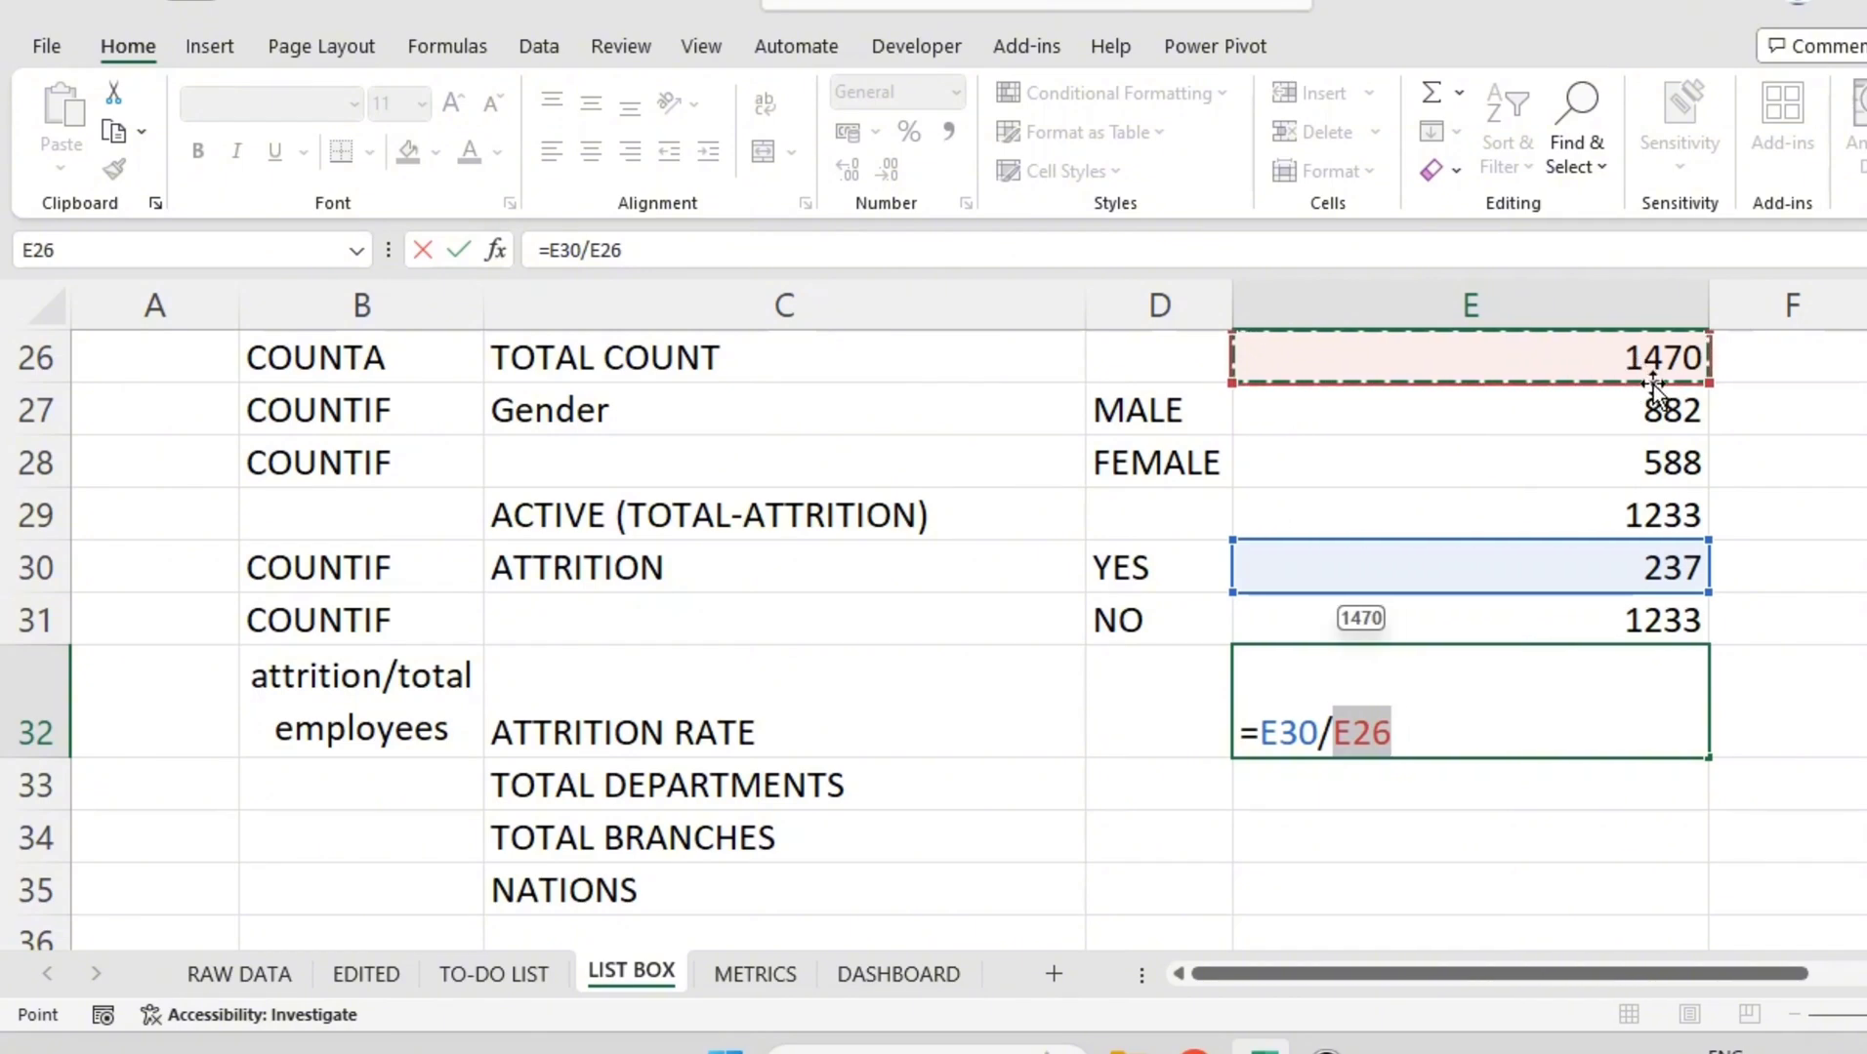
pyautogui.press('Return')
pyautogui.click(1675, 731)
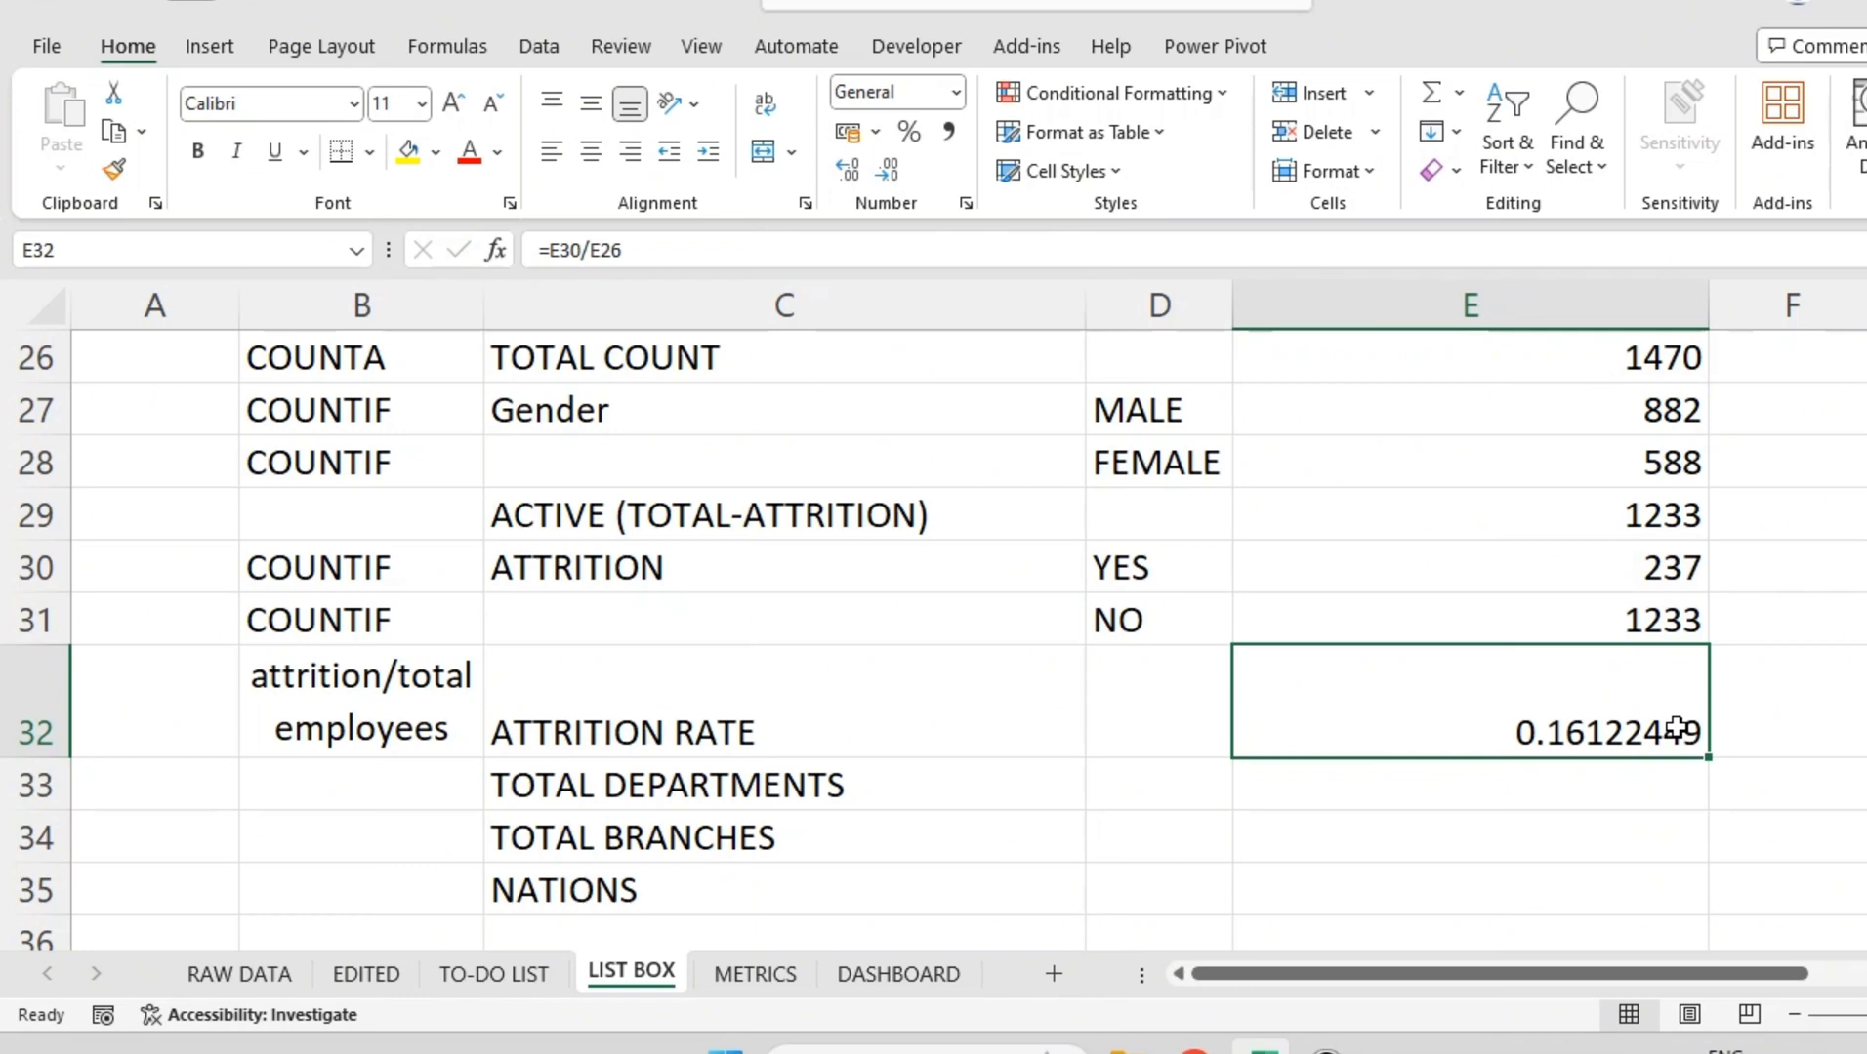
# Step: Show the attrition rate in E32 as a percentage with two decimals
pyautogui.click(906, 132)
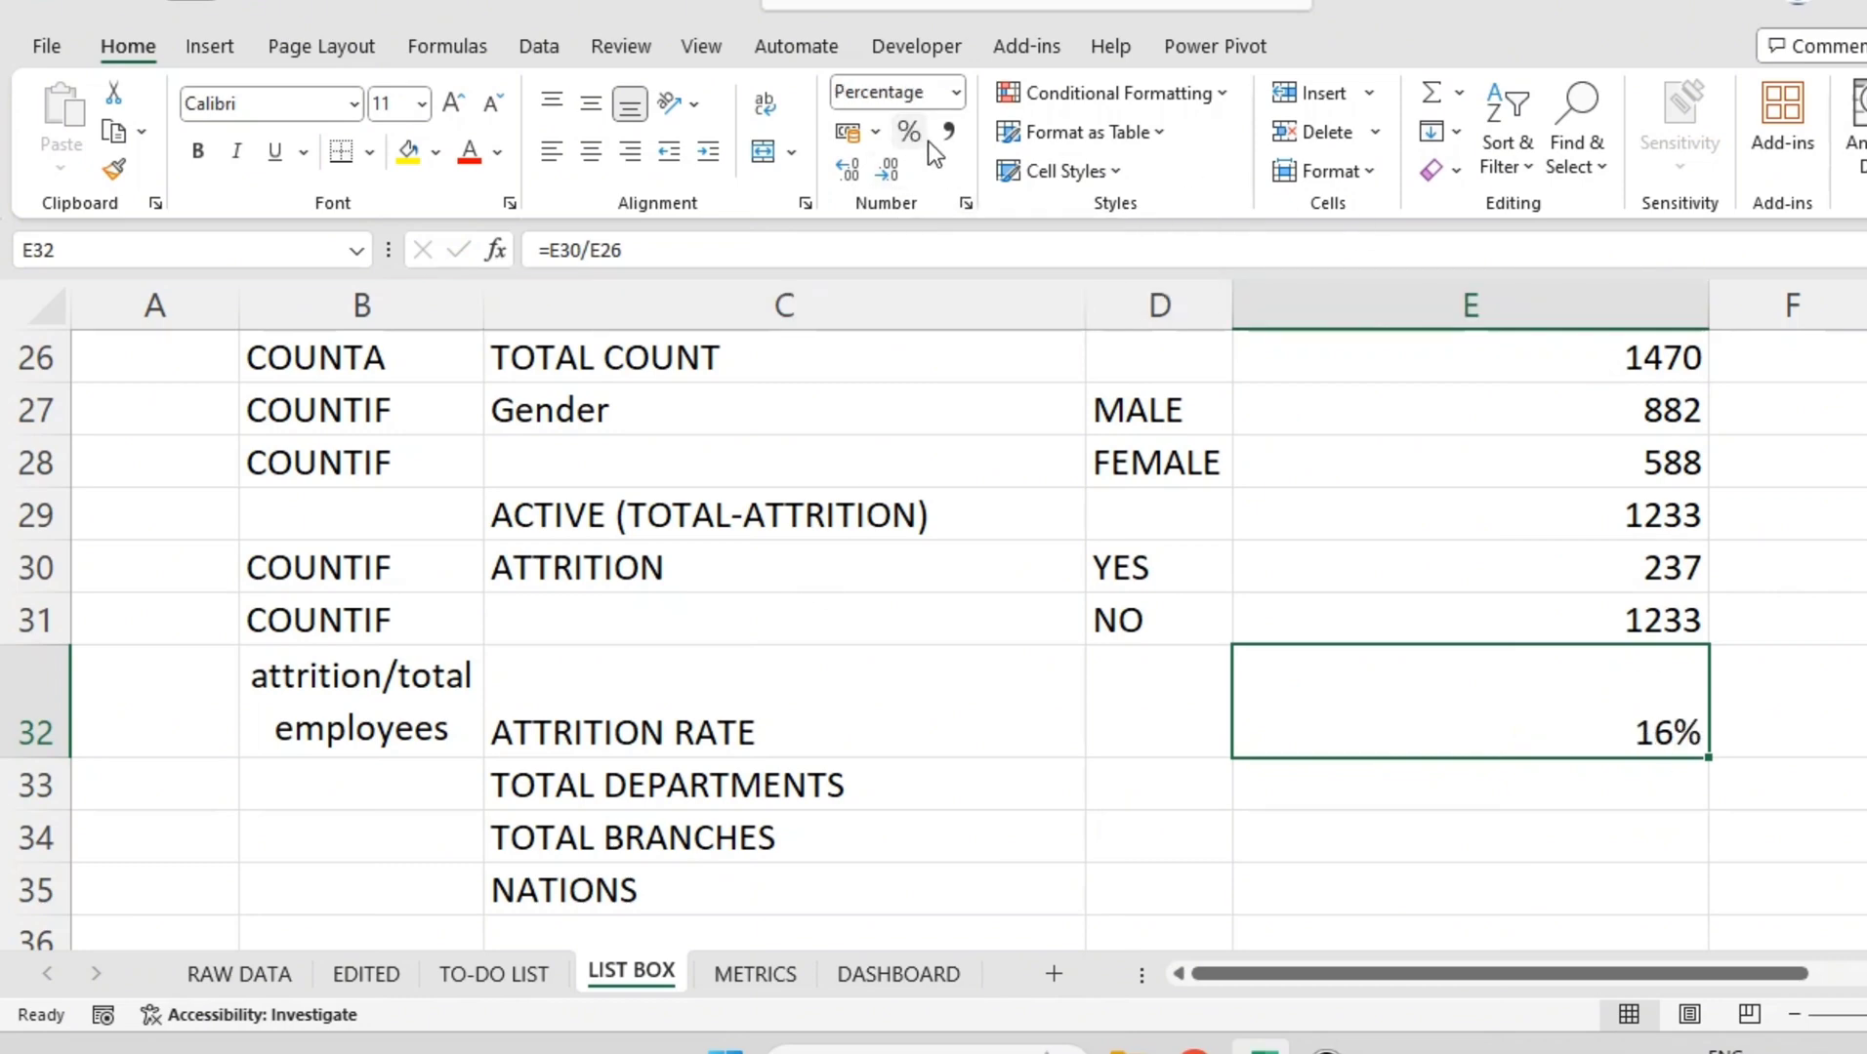
pyautogui.click(843, 176)
pyautogui.click(843, 175)
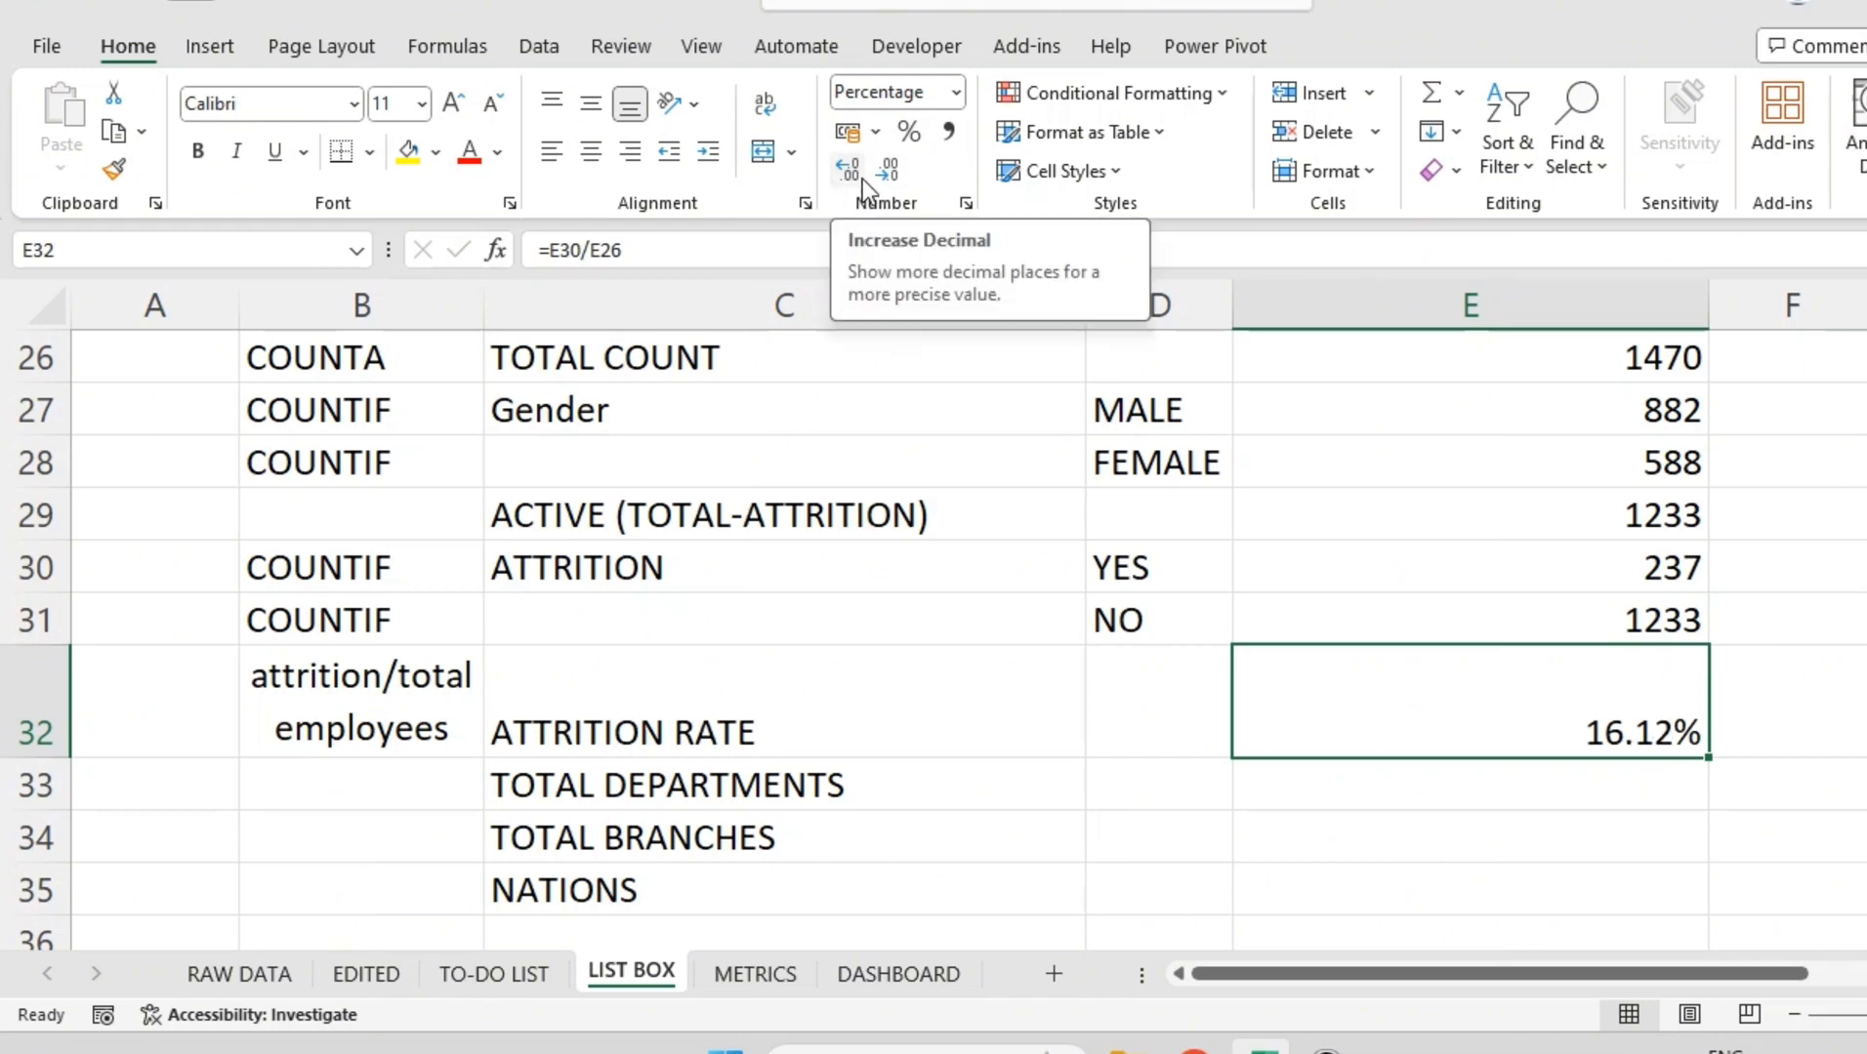
pyautogui.click(1654, 776)
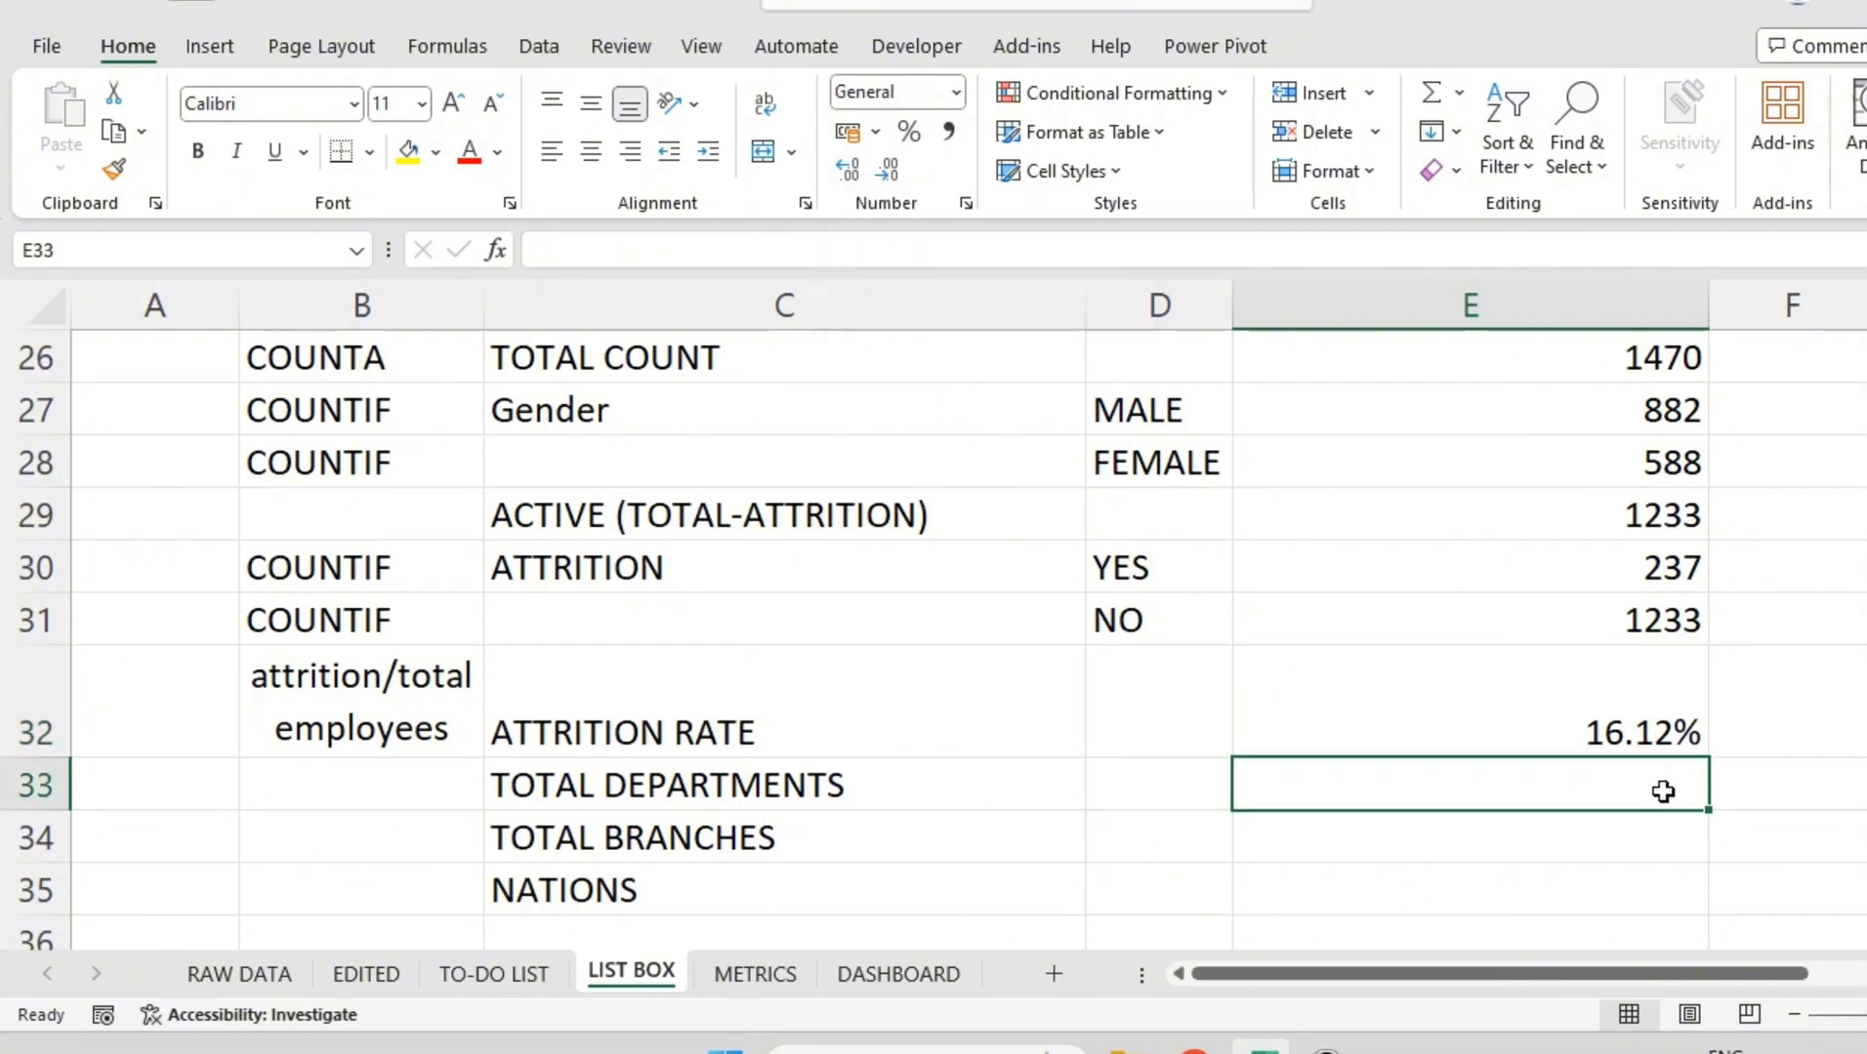
pyautogui.scroll(-1, 1650, 781)
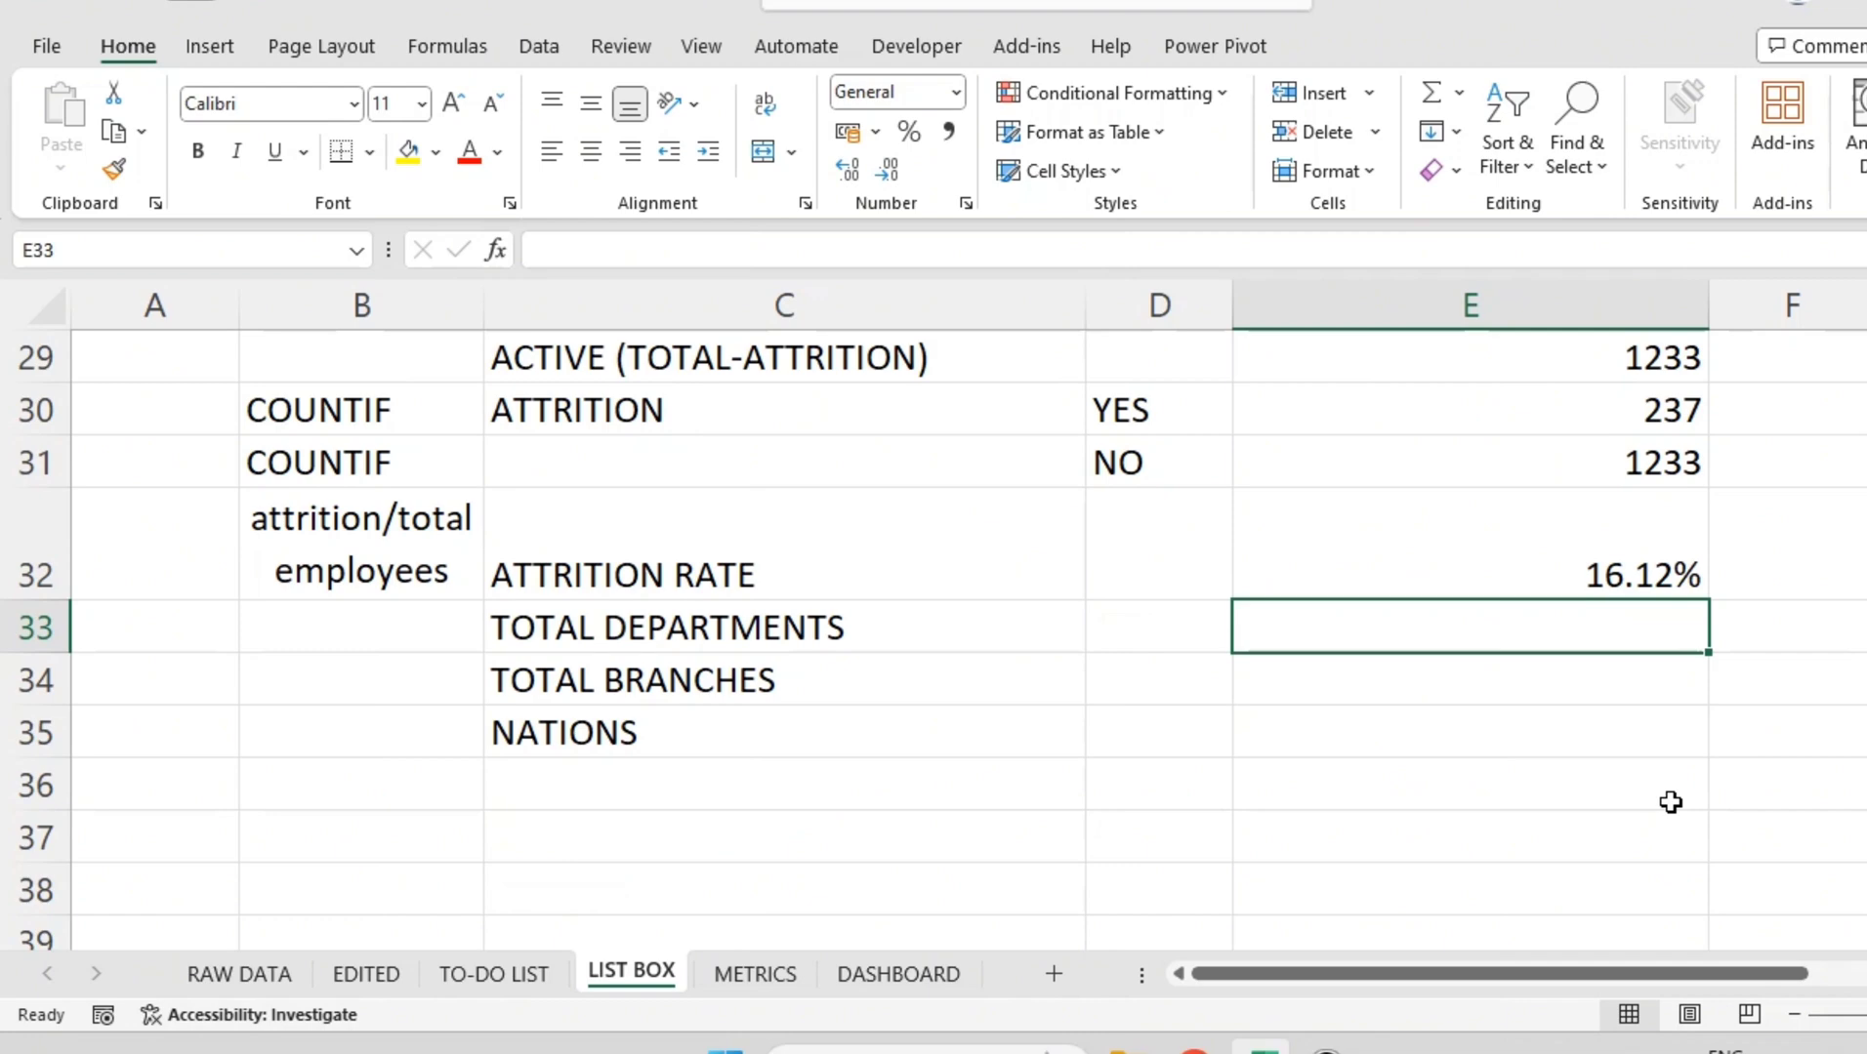
pyautogui.write('=')
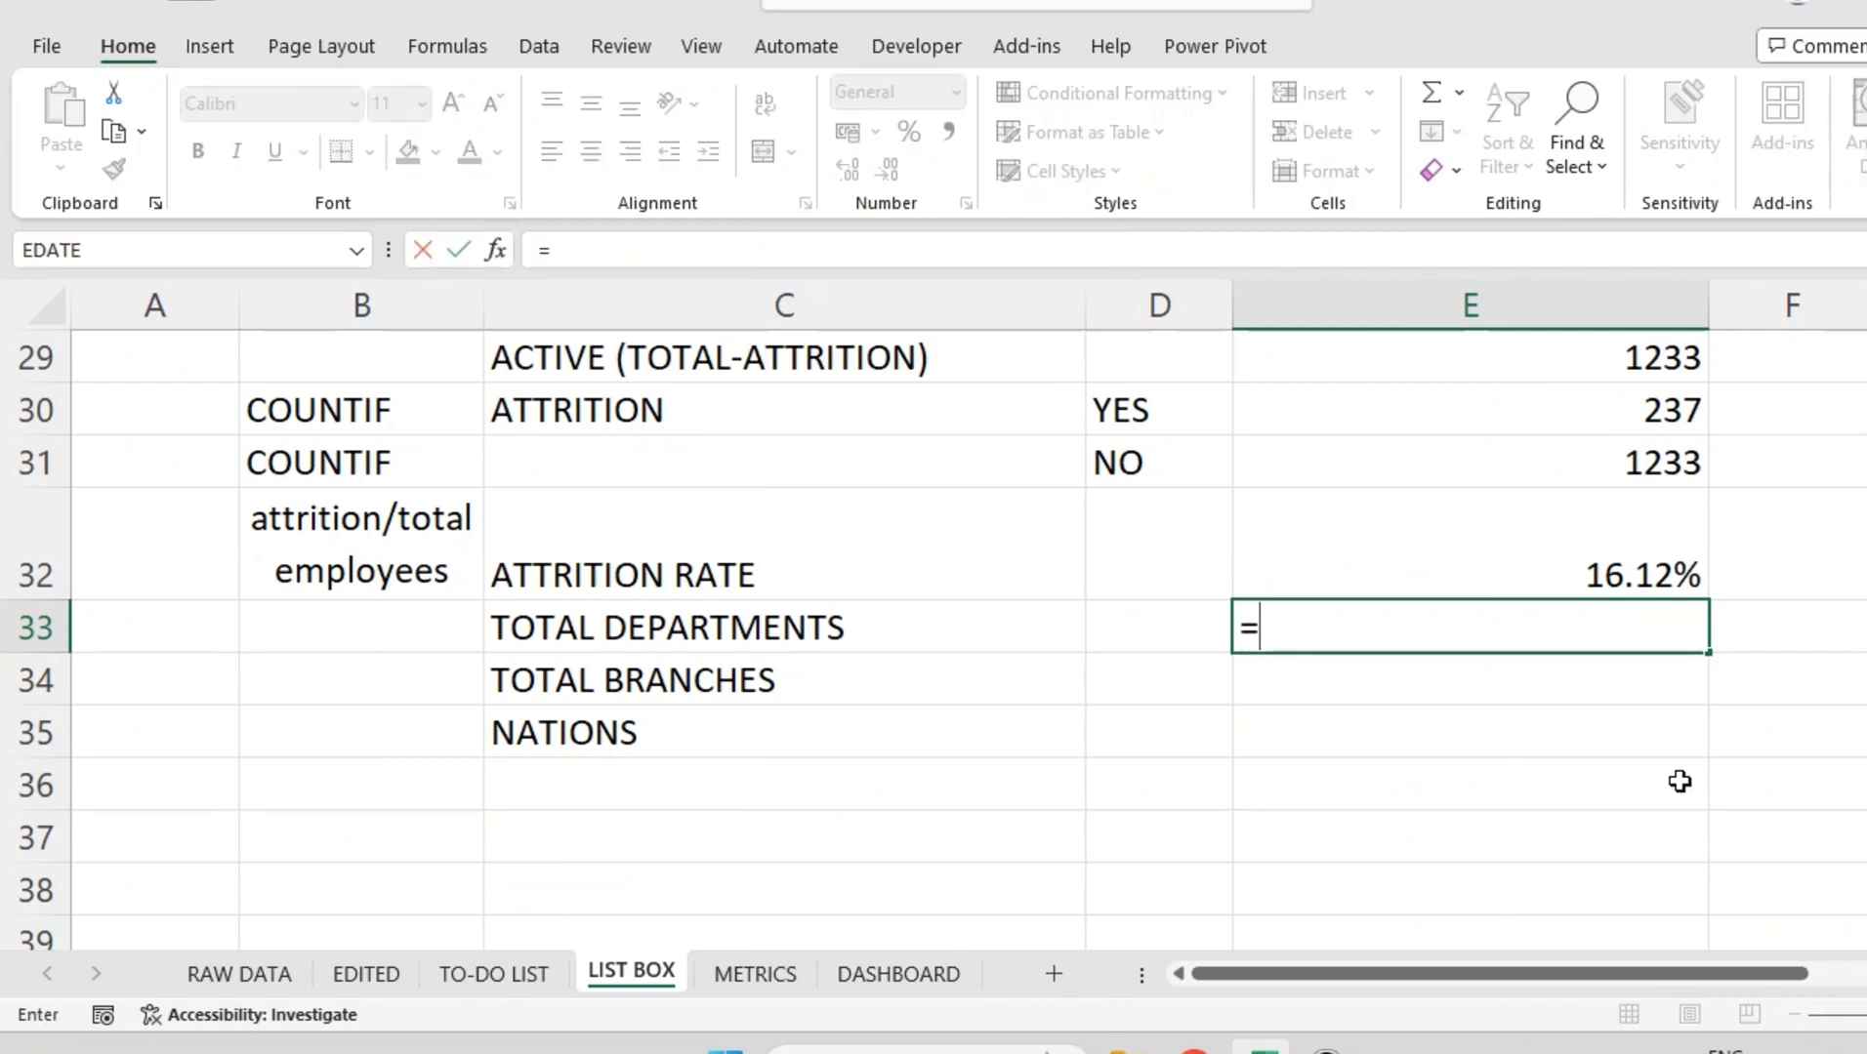
pyautogui.press('Escape')
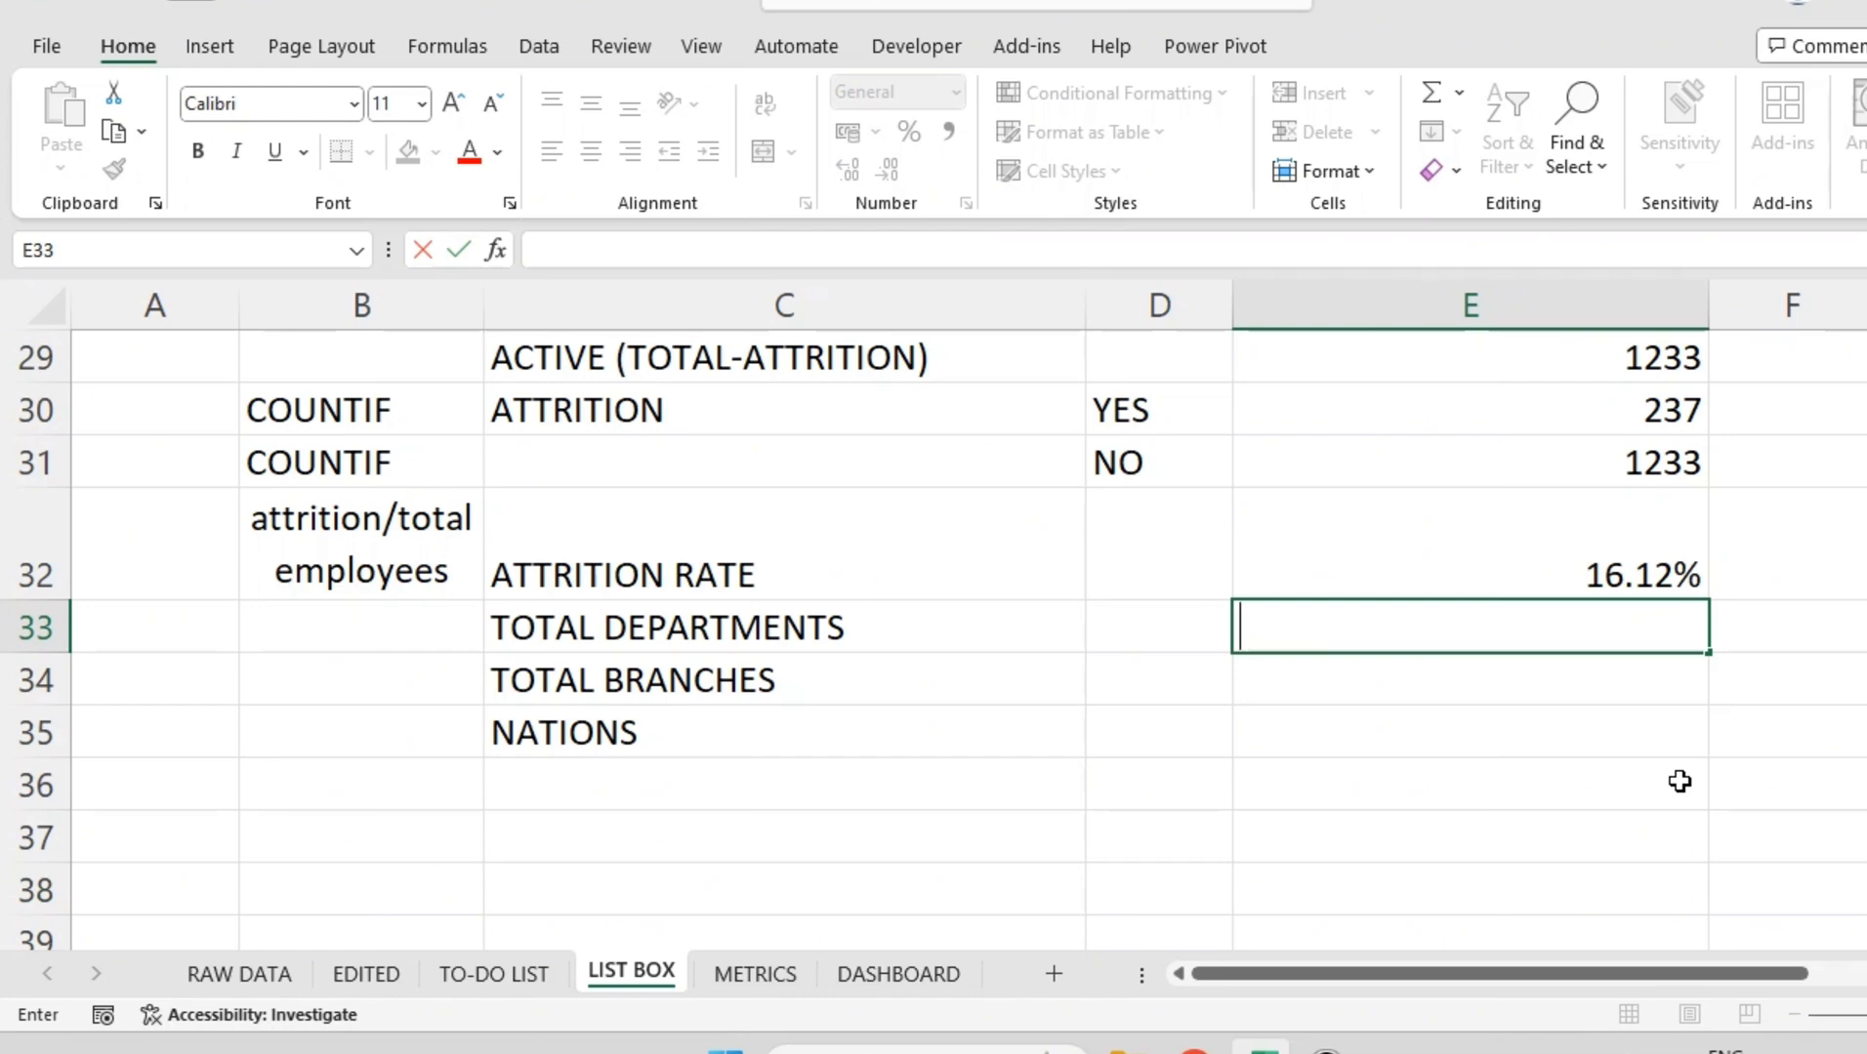
pyautogui.click(1528, 737)
# Step: List the distinct departments from E33 downwards with =UNIQUE(DEPARTMENT)
pyautogui.click(1525, 608)
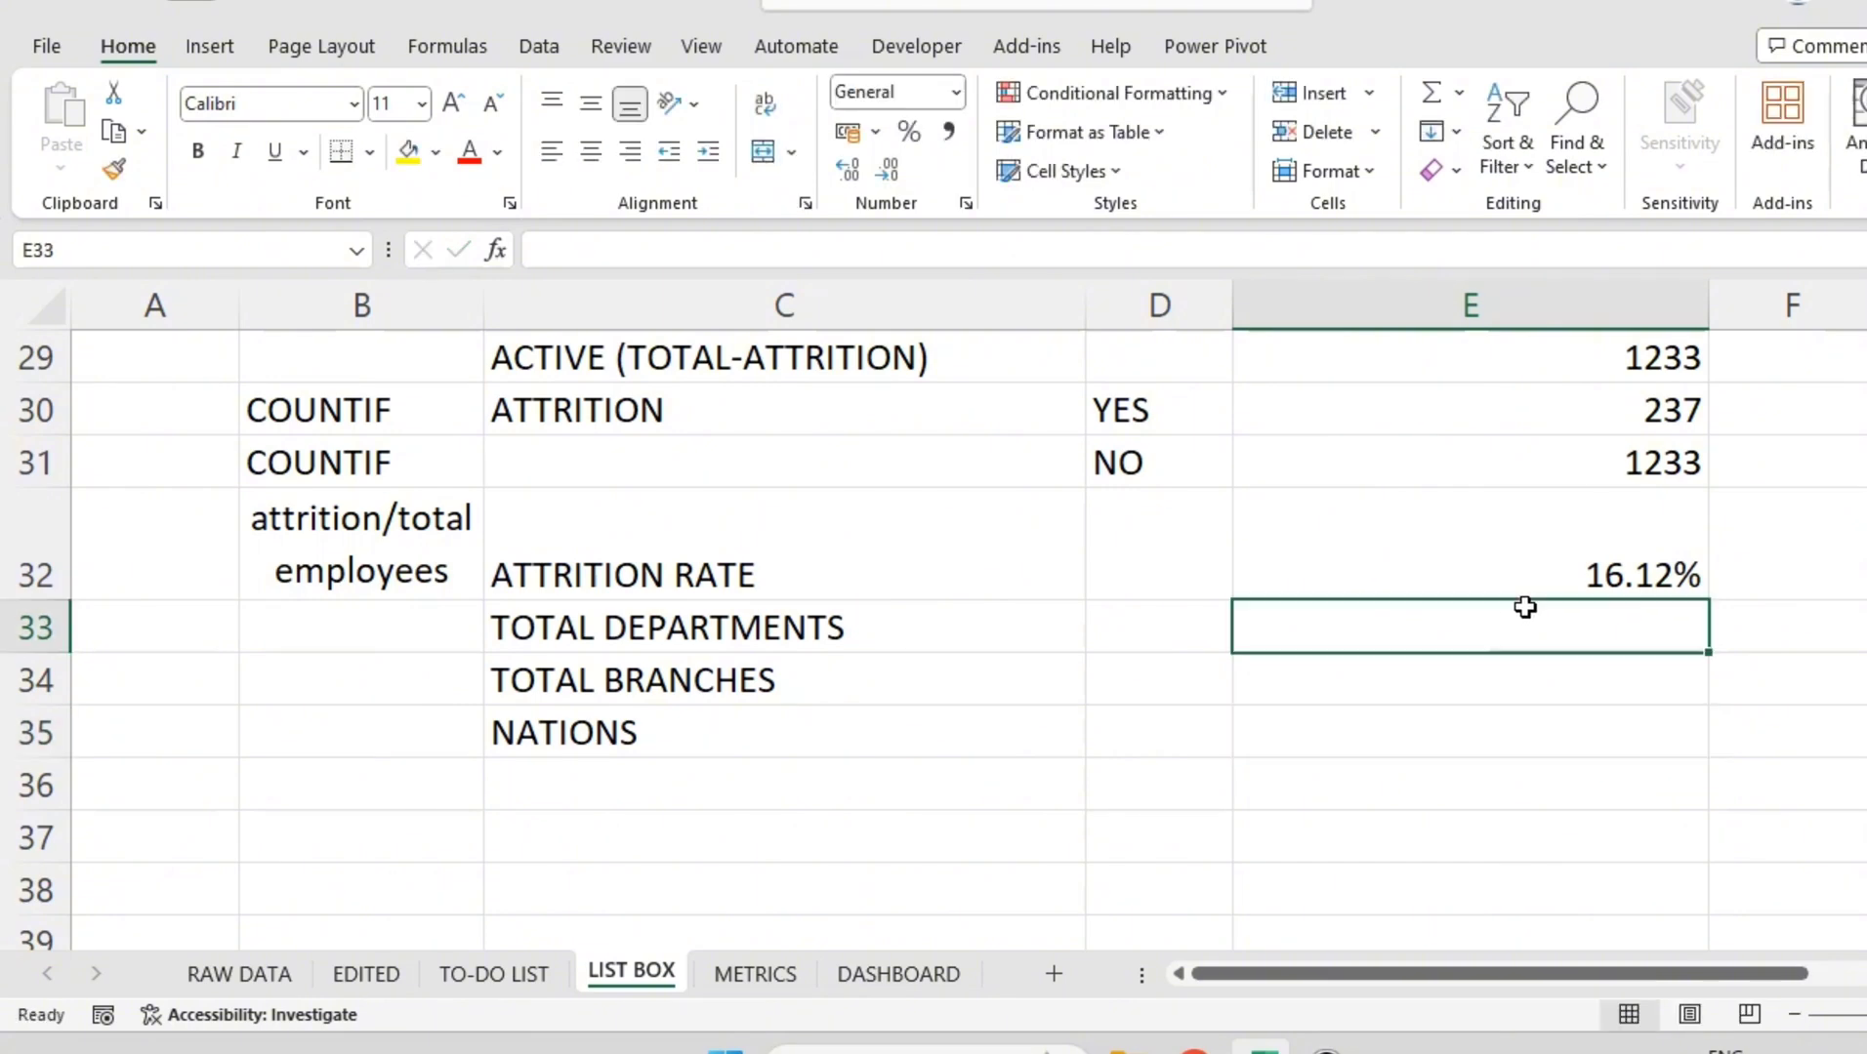
pyautogui.write('=uni')
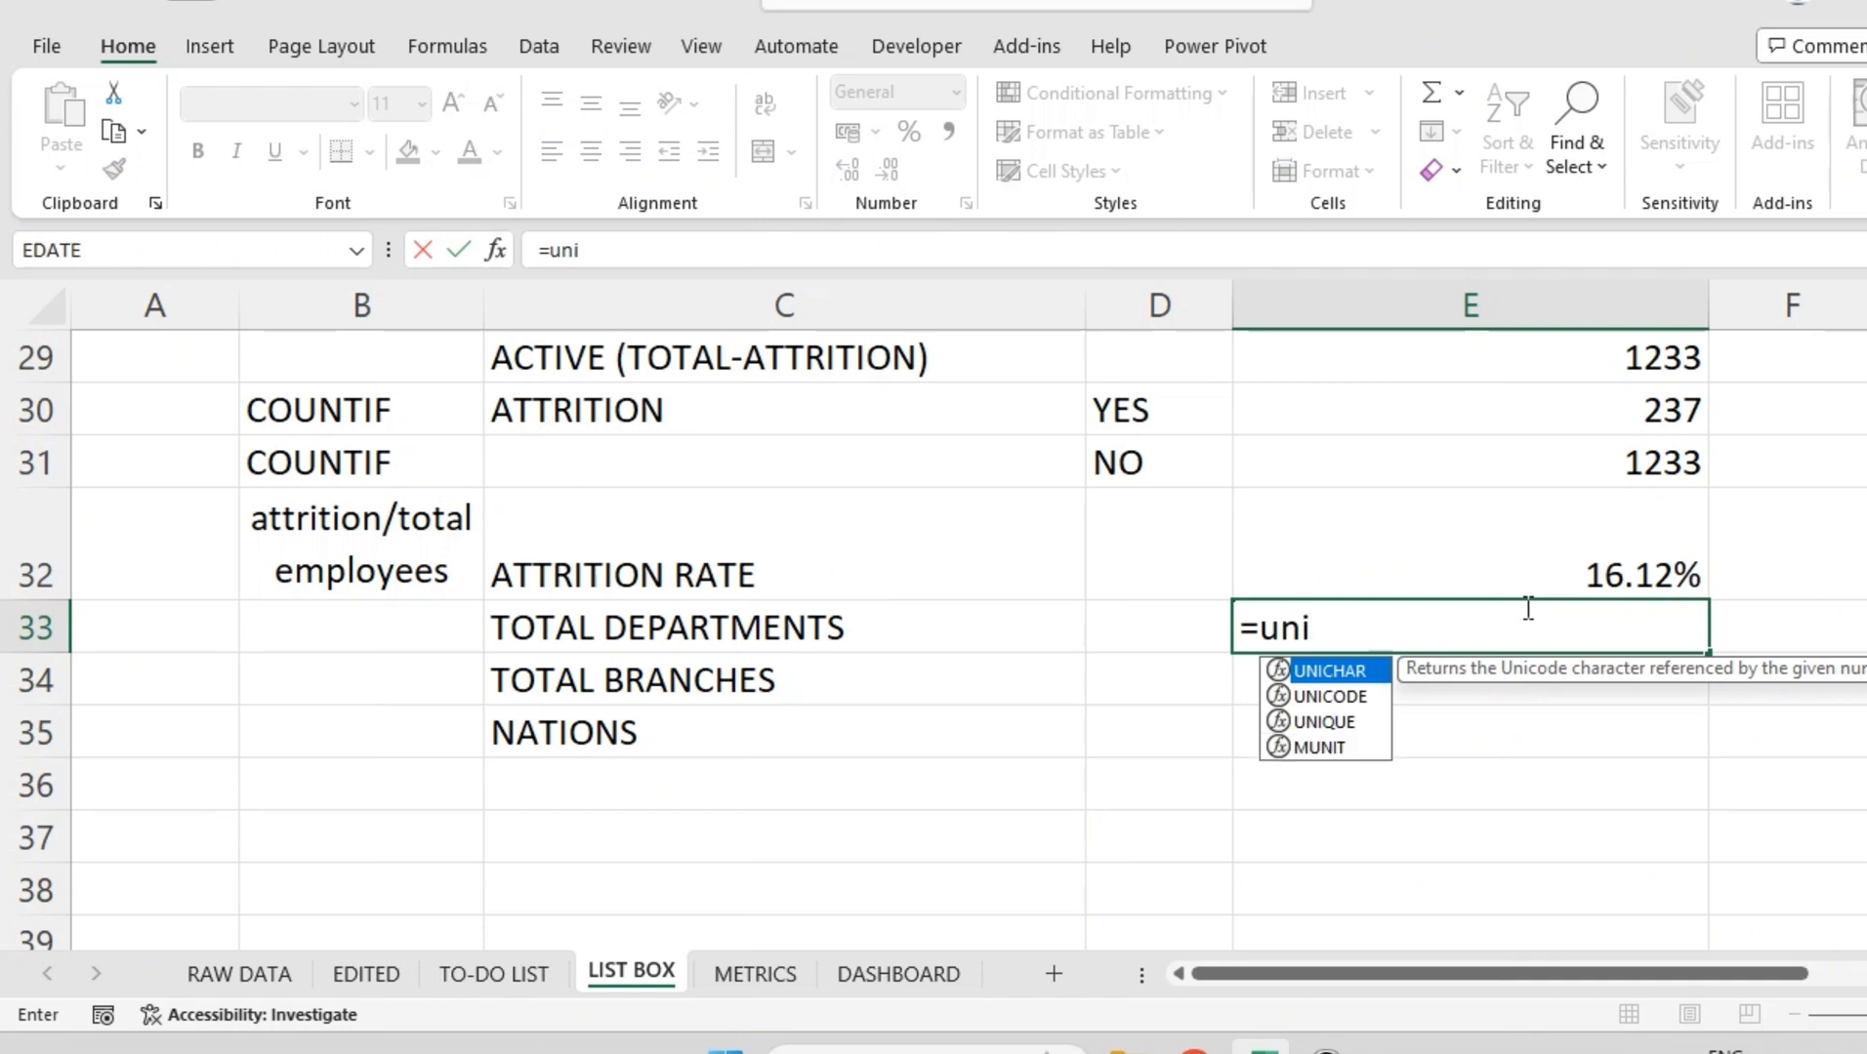
pyautogui.write('q')
pyautogui.press('Tab')
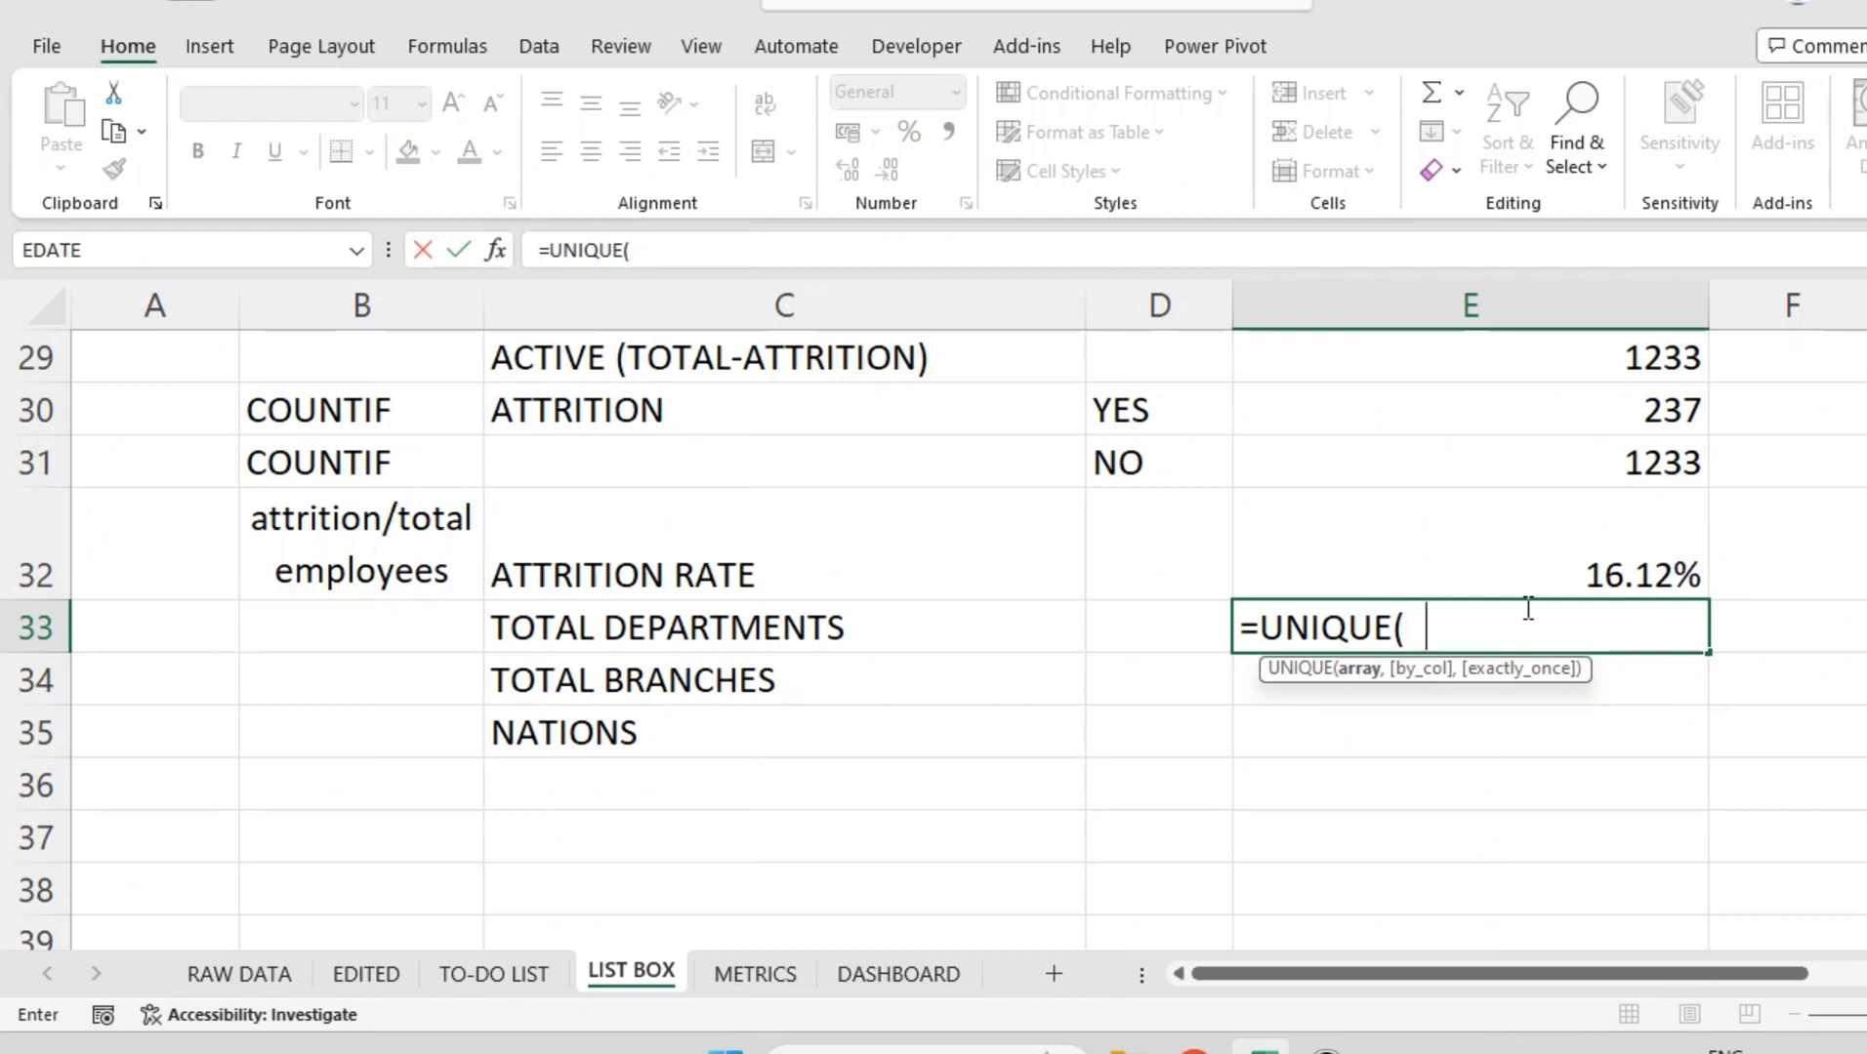
pyautogui.write('dep')
pyautogui.press('Tab')
pyautogui.press('Return')
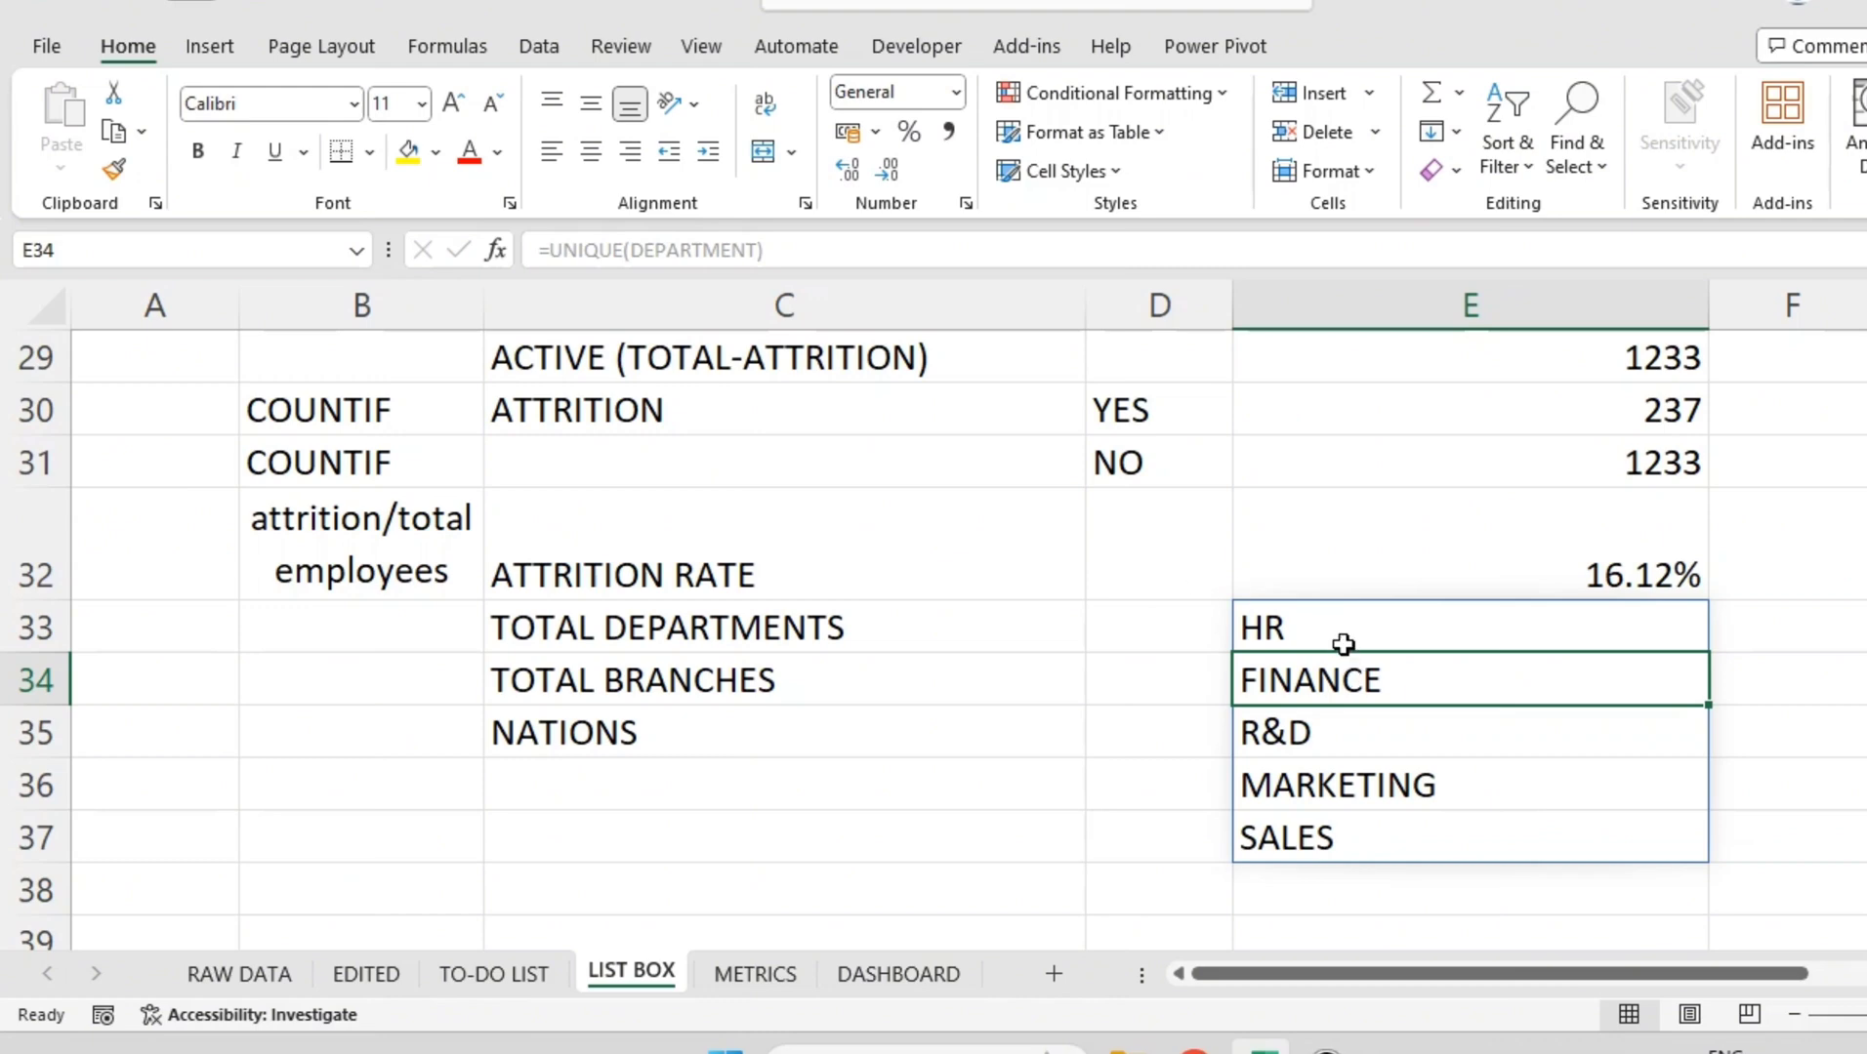
pyautogui.moveTo(1338, 634); pyautogui.dragTo(1374, 829)
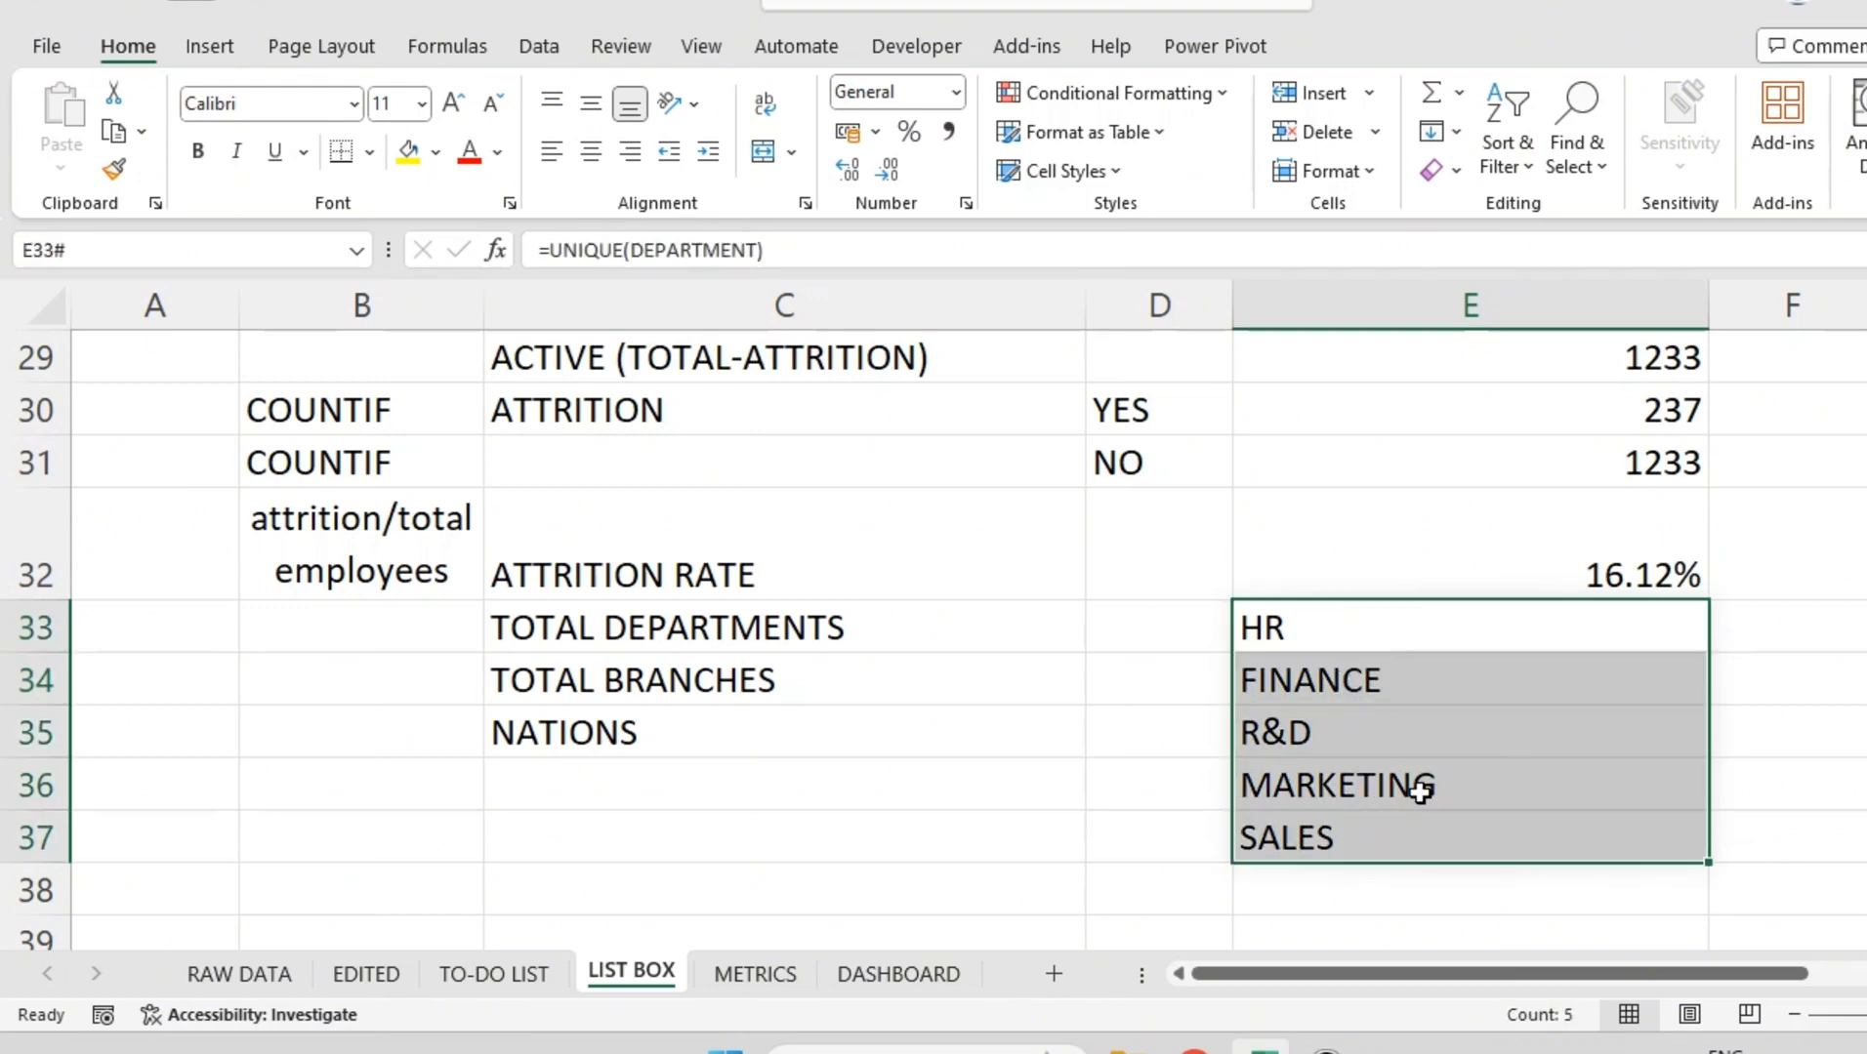
pyautogui.moveTo(791, 250); pyautogui.dragTo(511, 273)
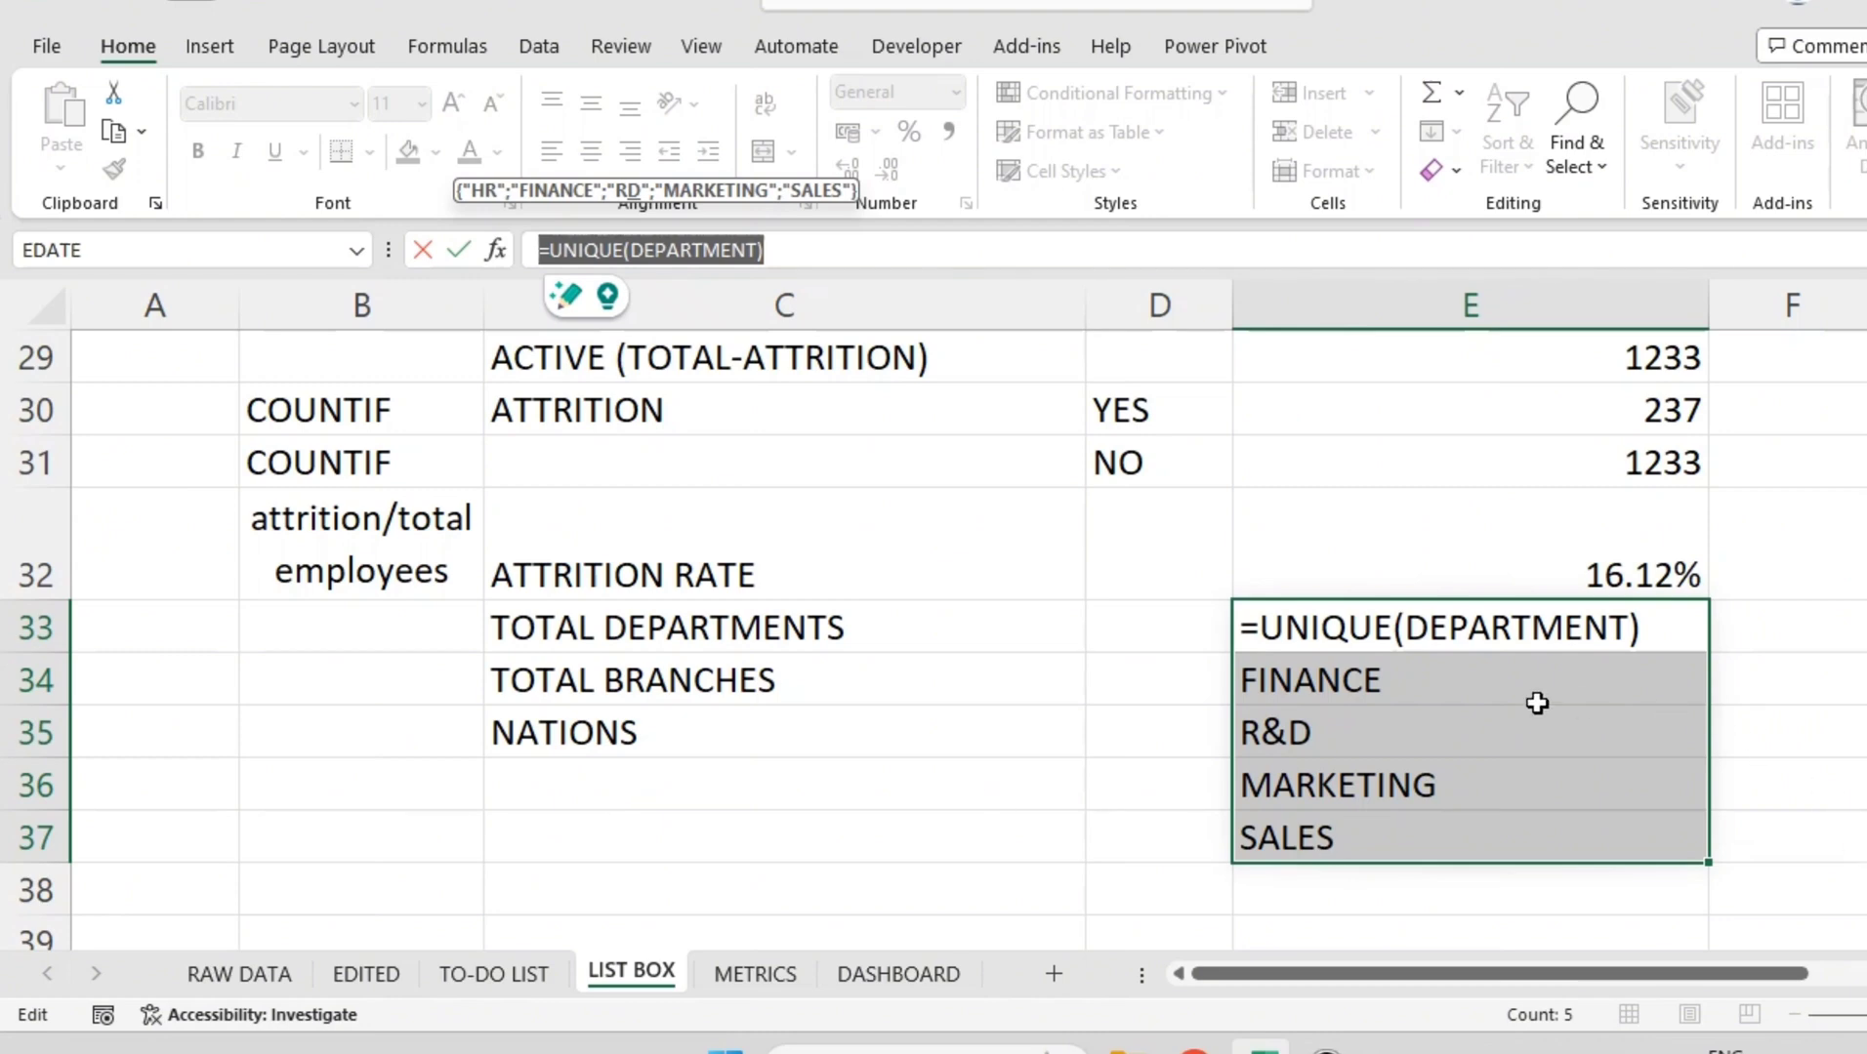
pyautogui.click(1401, 825)
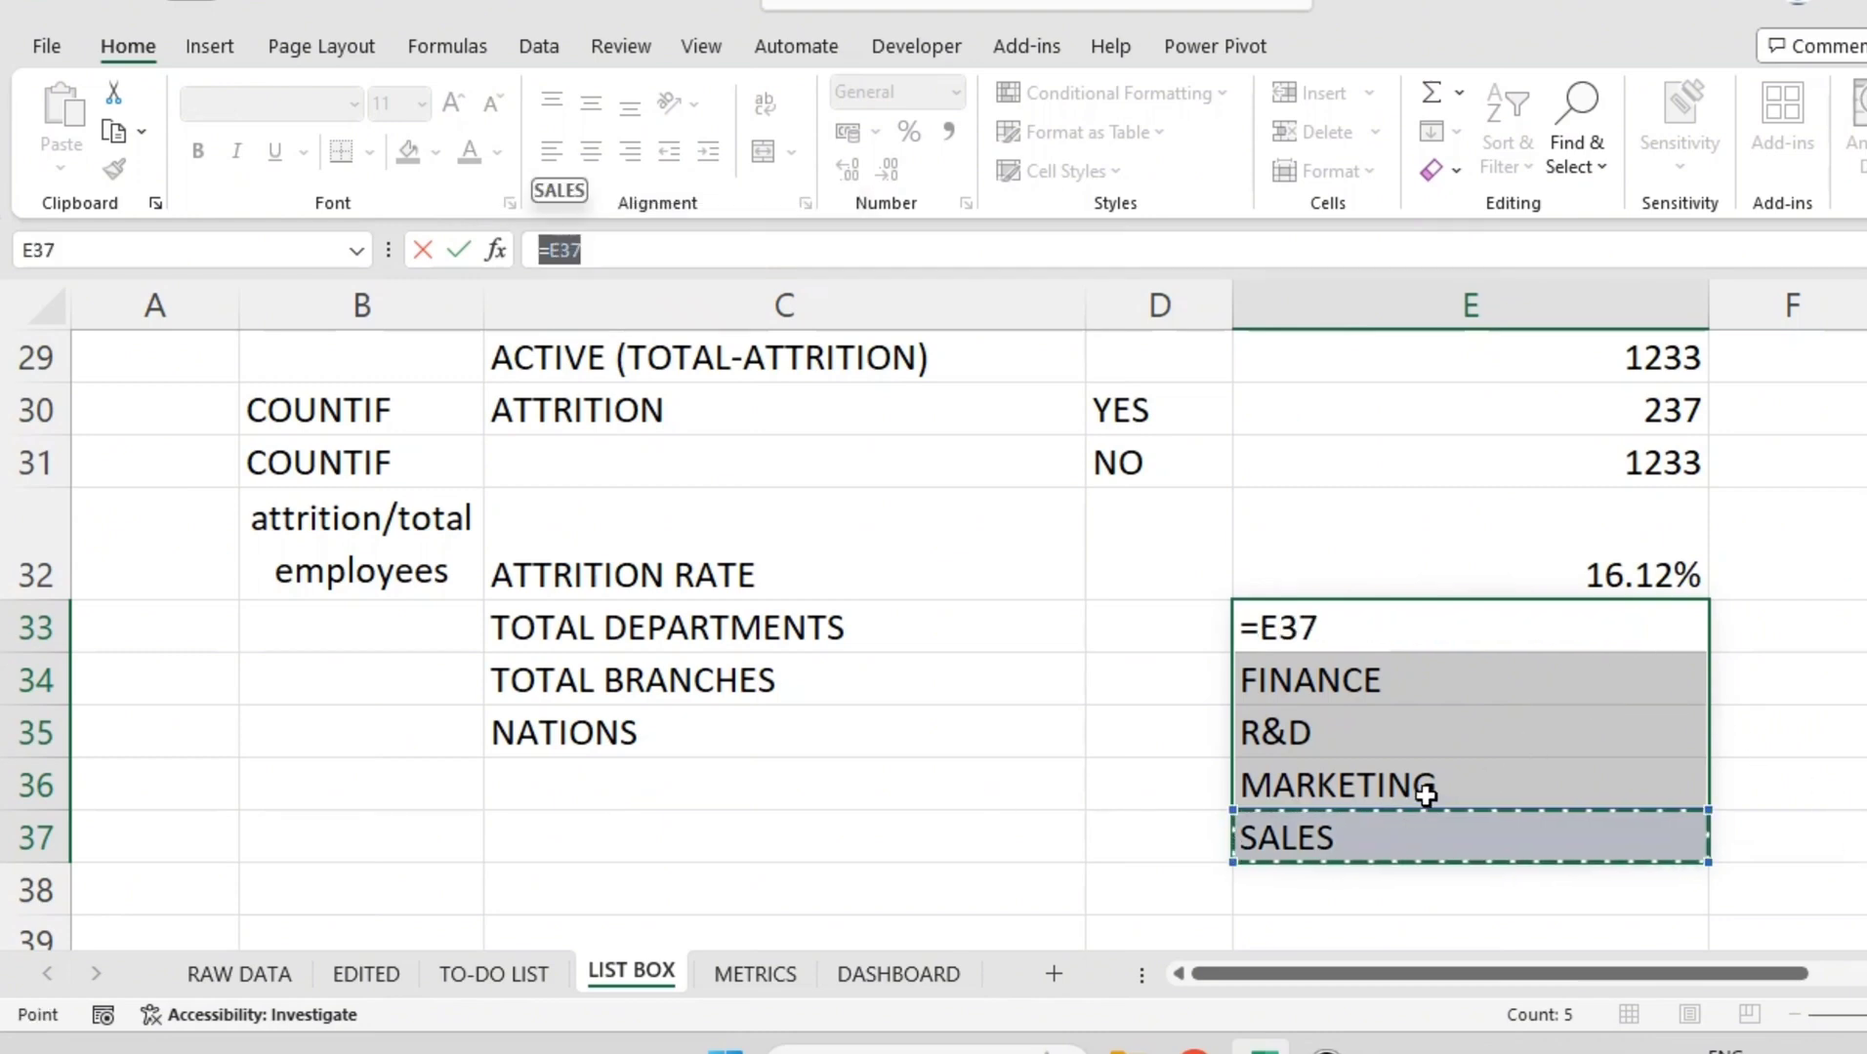
pyautogui.press('Escape')
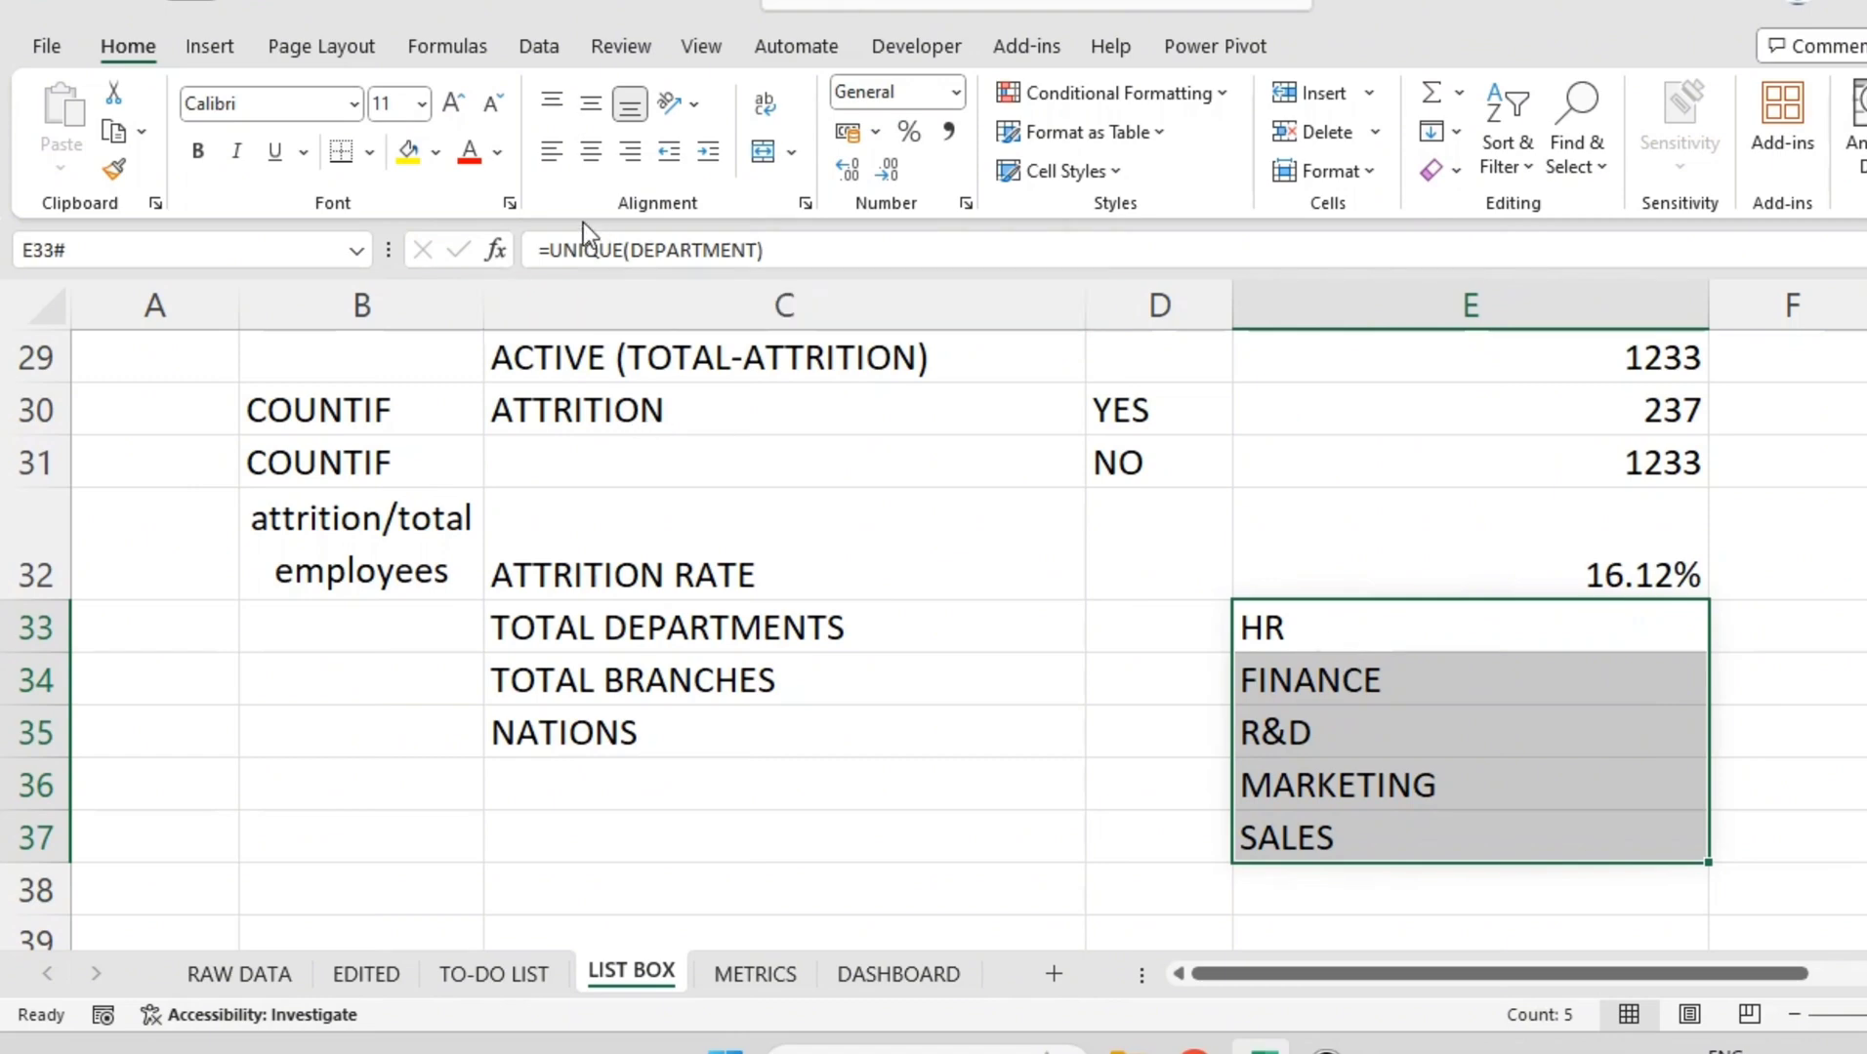
# Step: Wrap the UNIQUE formula in E33 in a COUNT function, giving =COUNT(UNIQUE(DEPARTMENT))
pyautogui.click(552, 250)
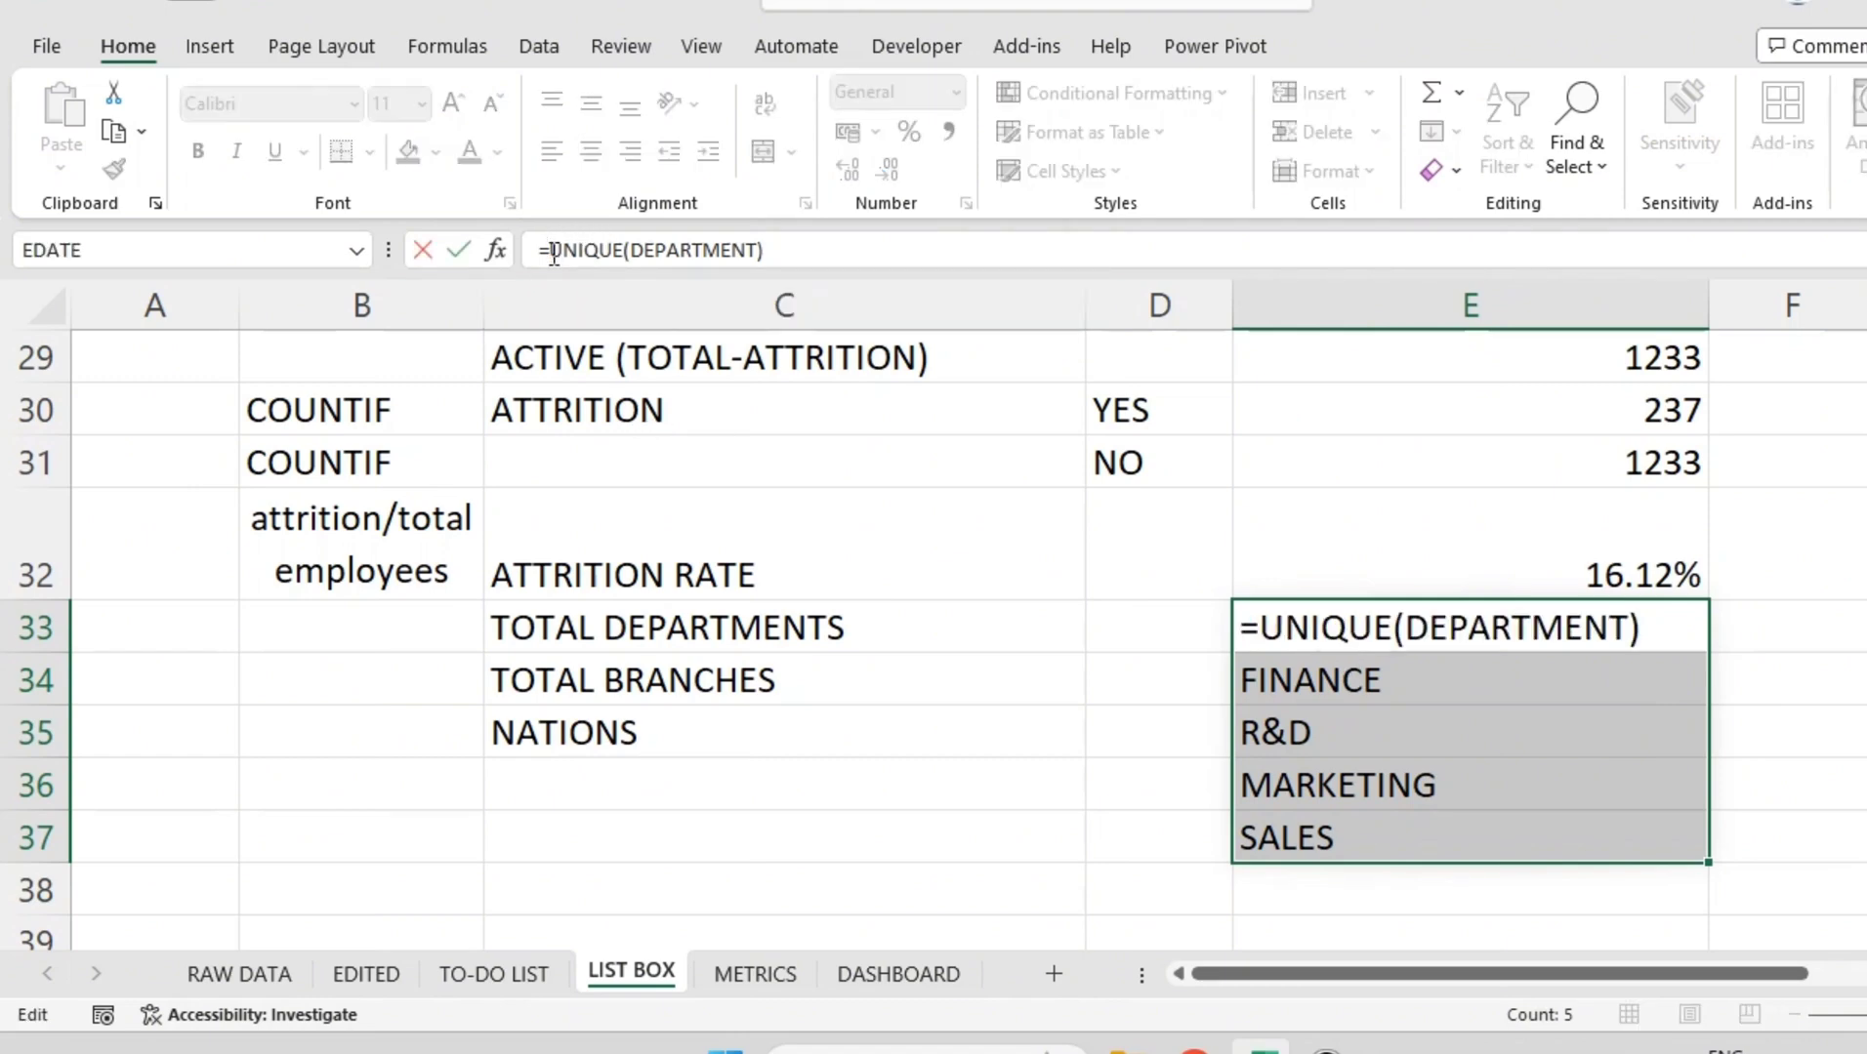
pyautogui.write('count')
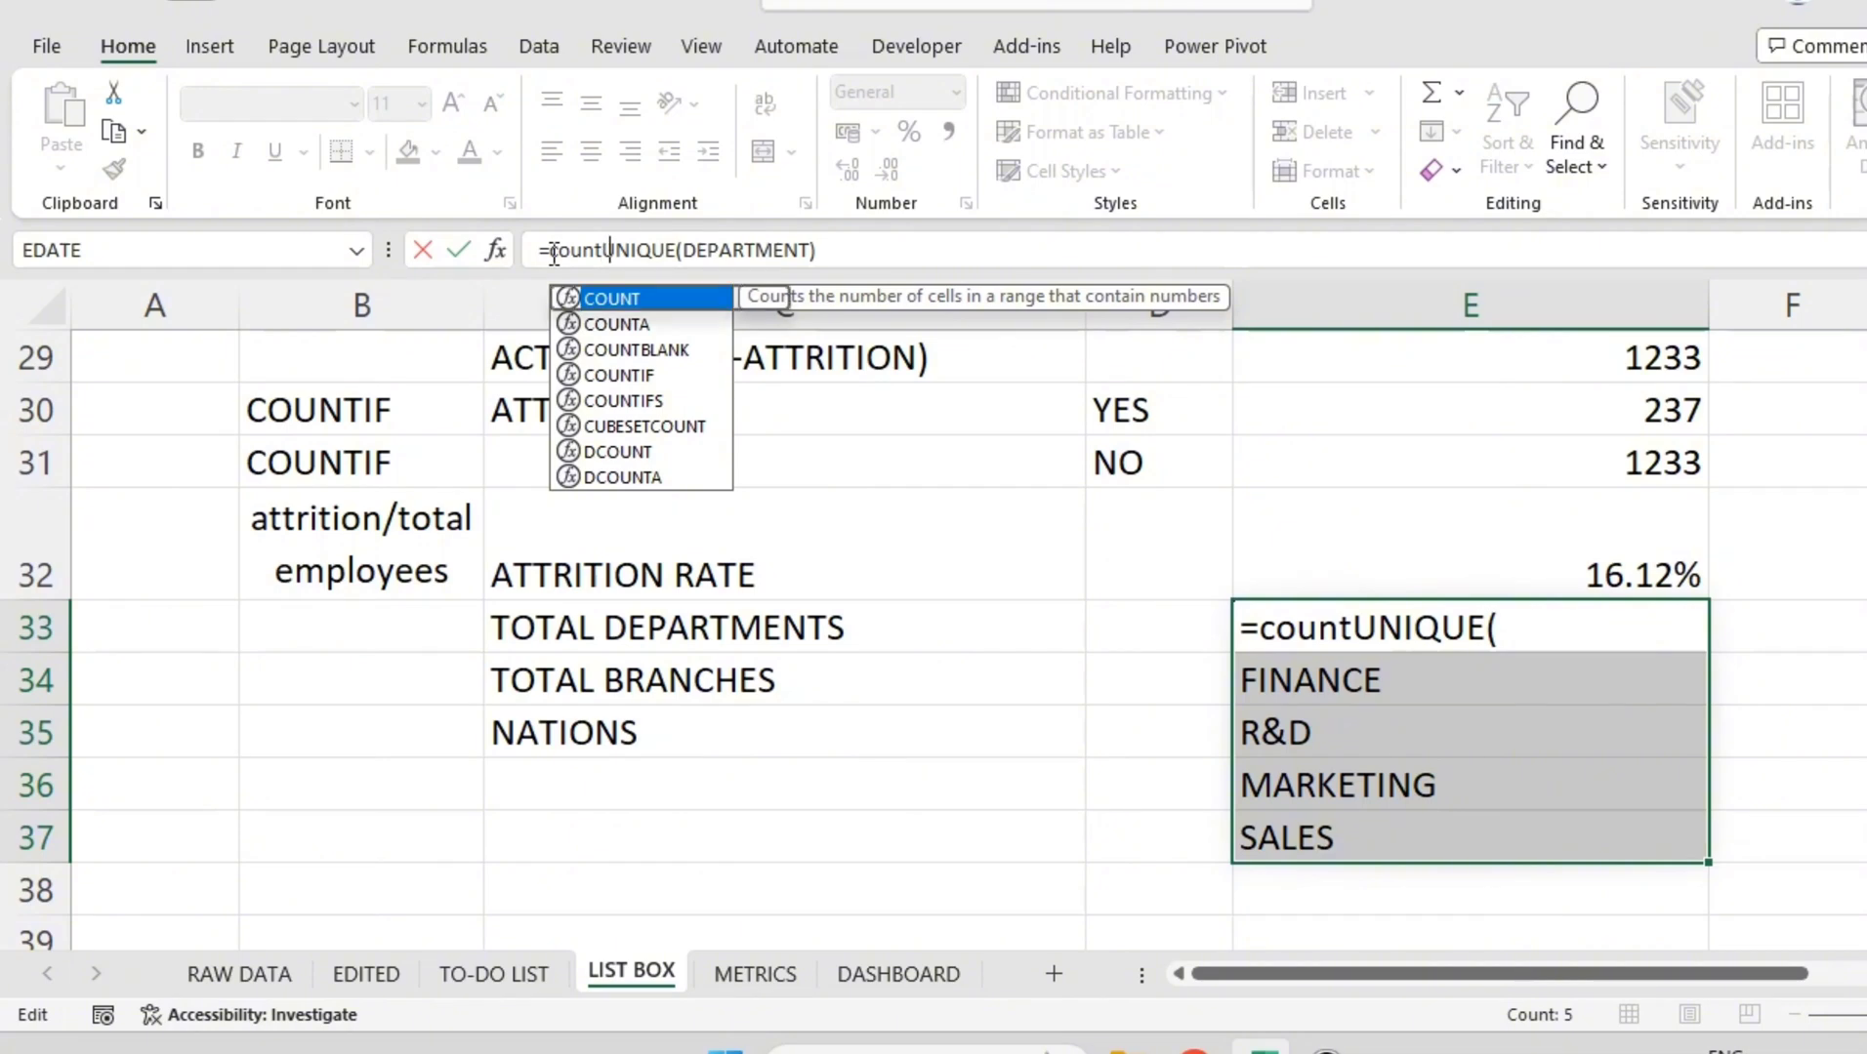
pyautogui.write('(')
pyautogui.click(836, 237)
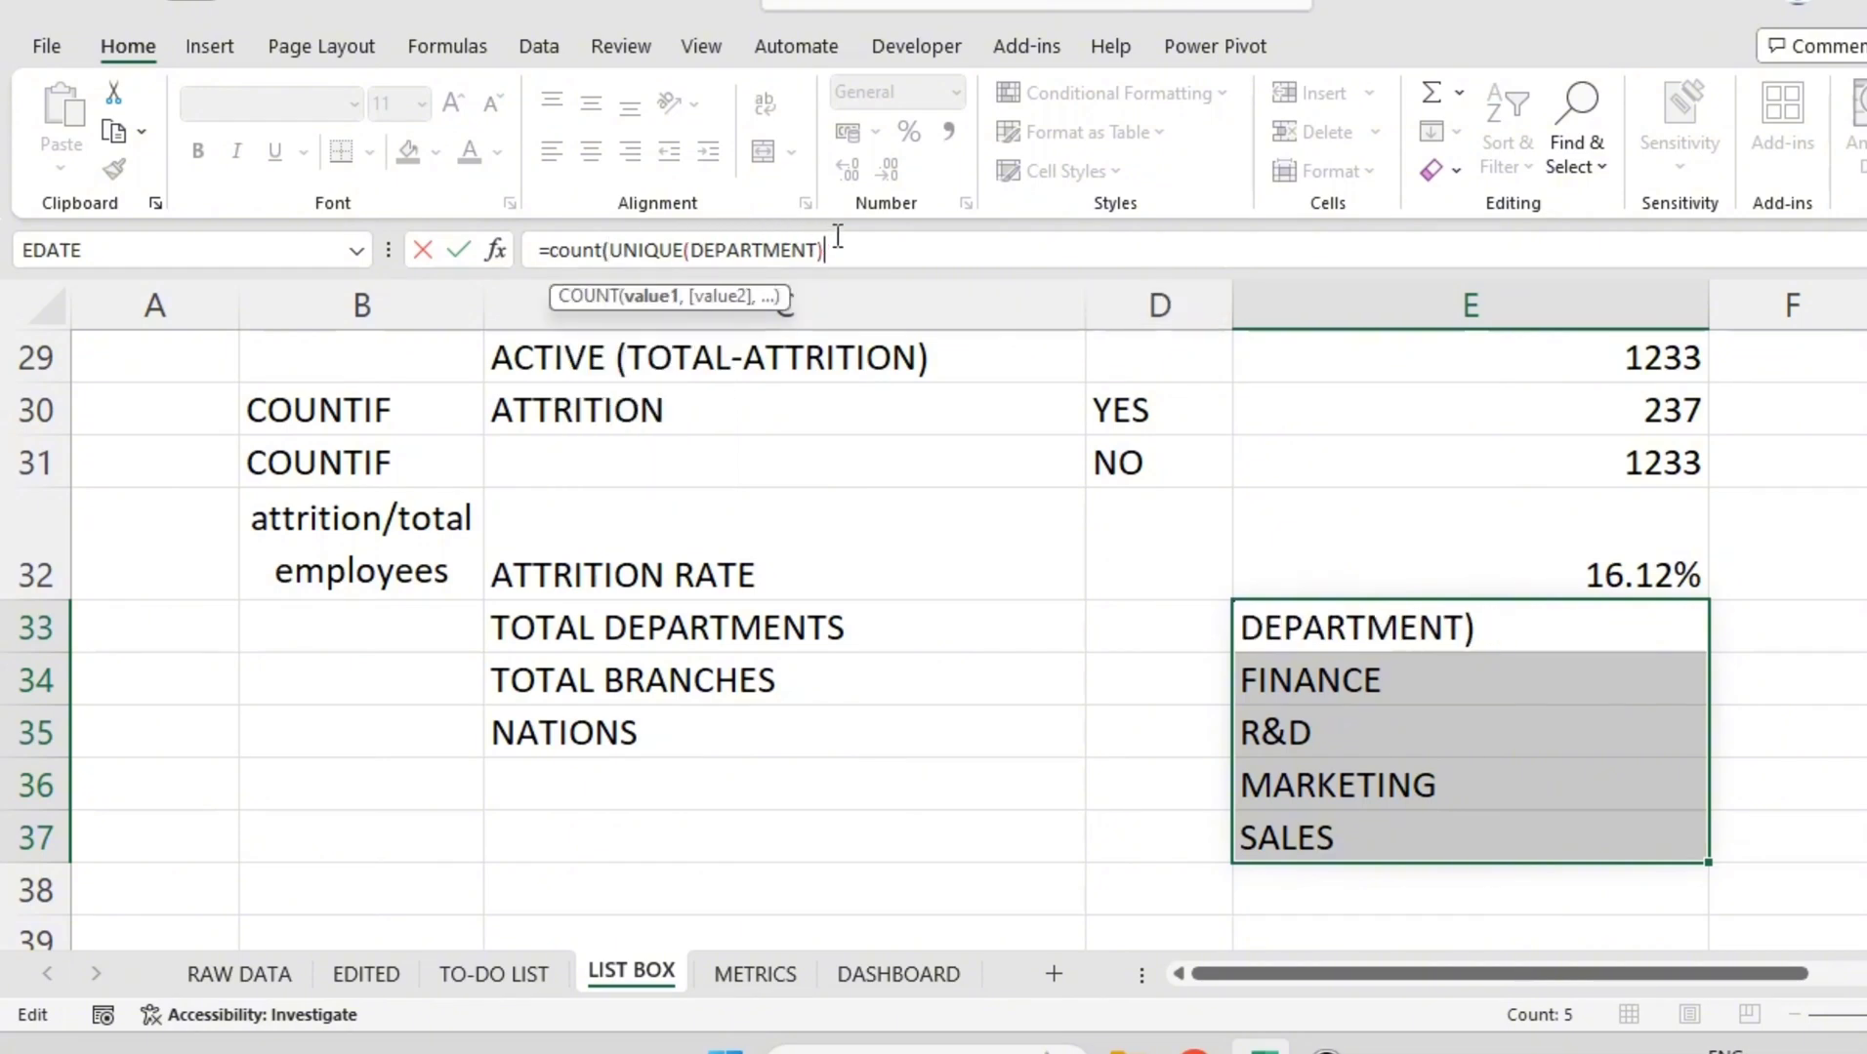
pyautogui.write(')')
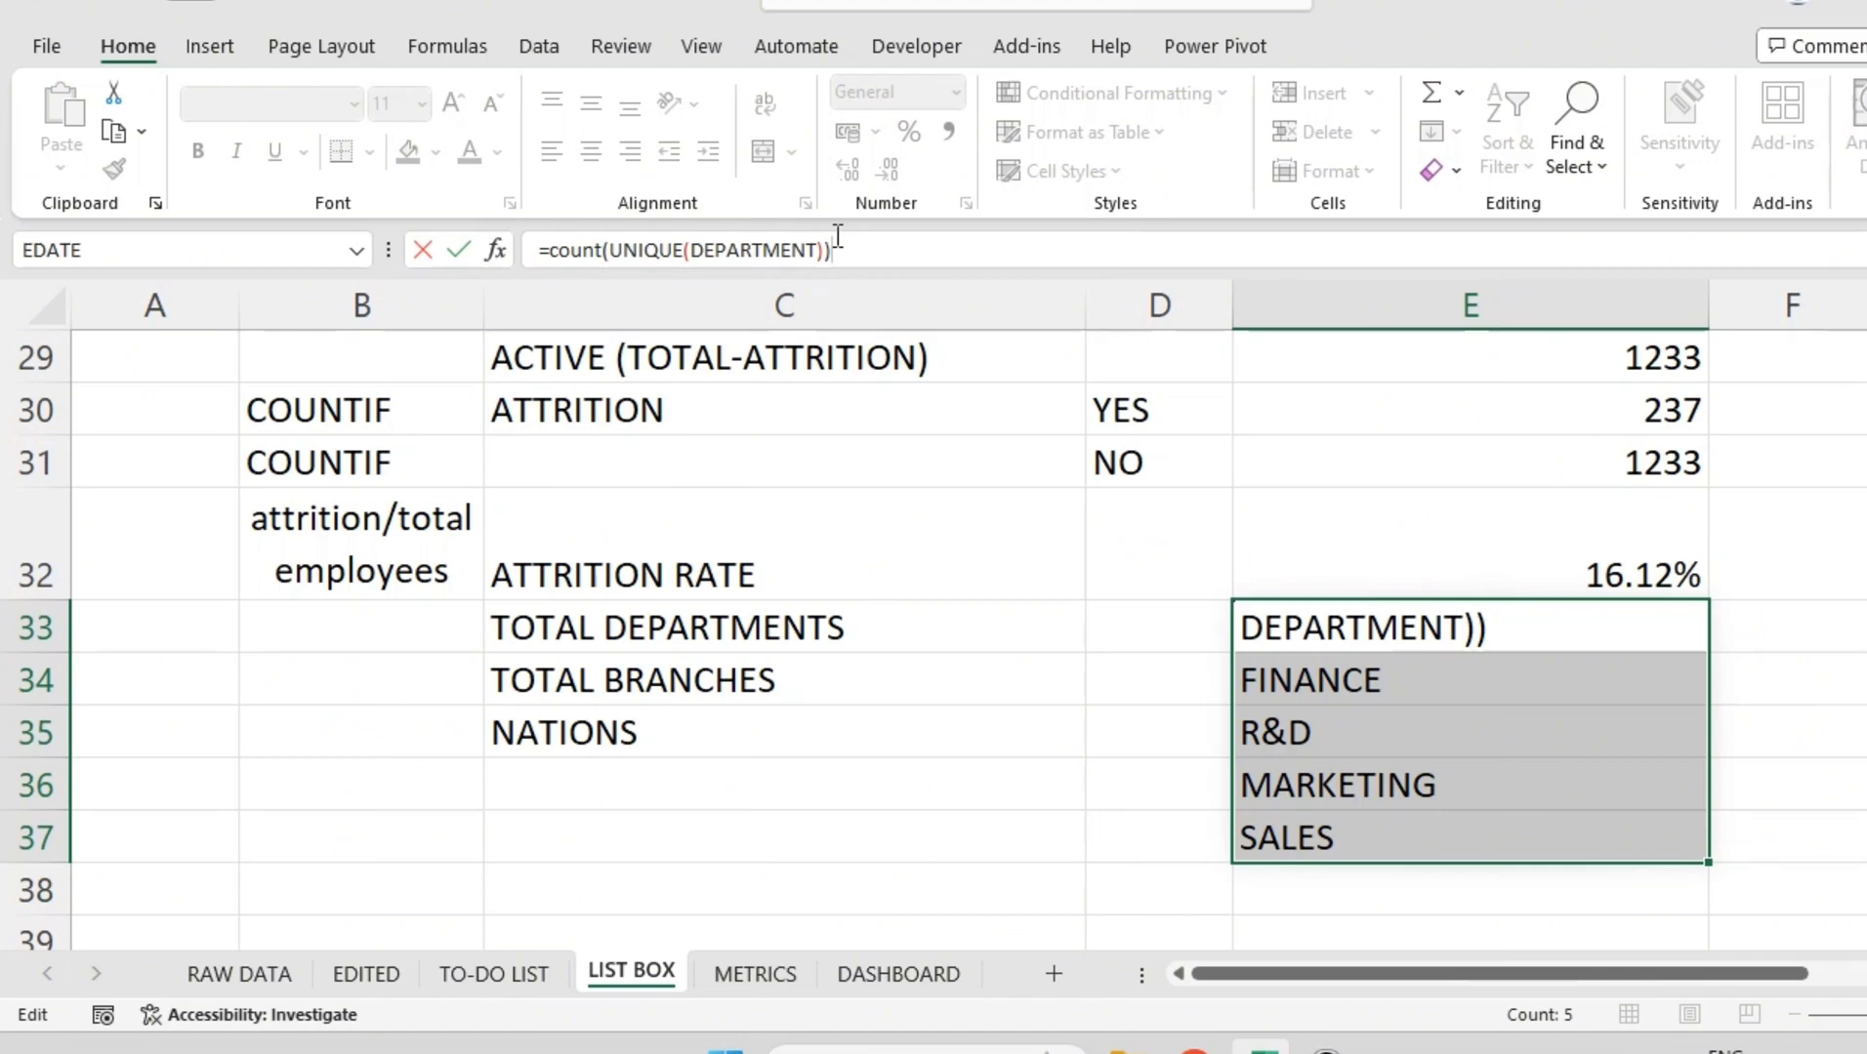
pyautogui.press('Return')
pyautogui.click(1482, 631)
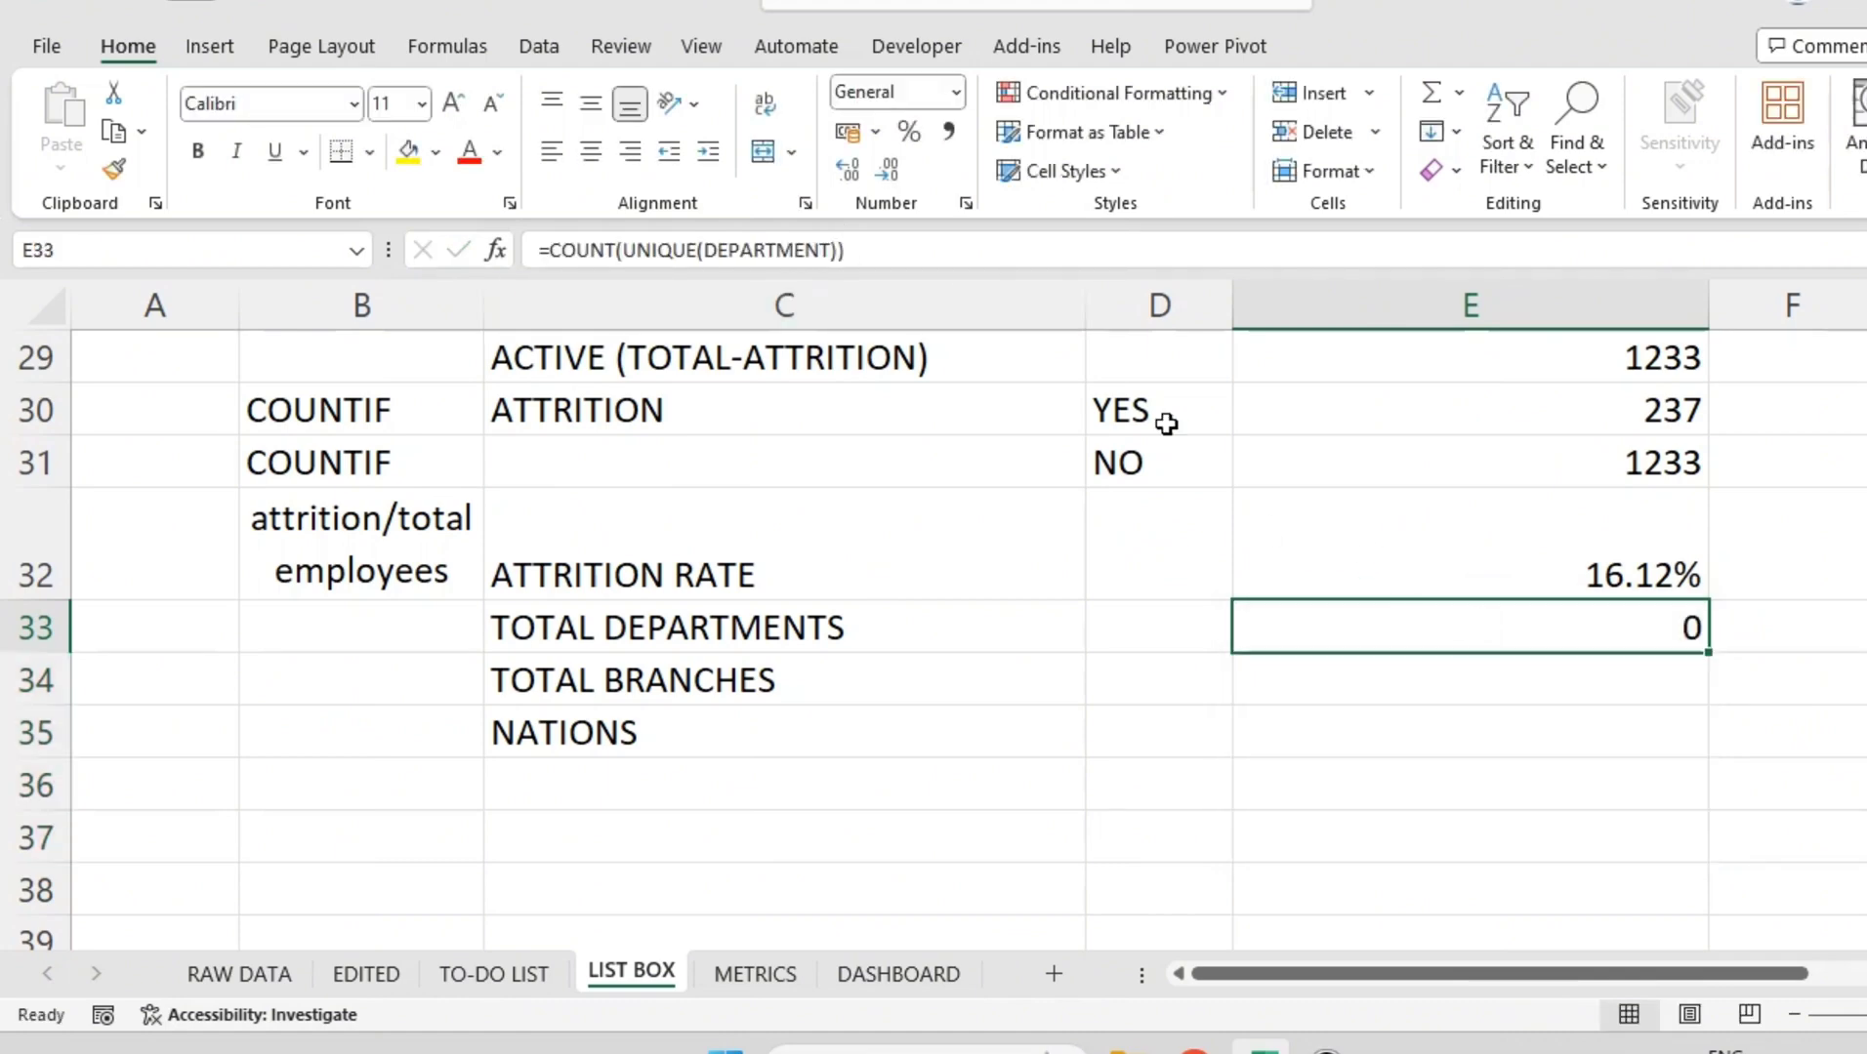
# Step: Change COUNT to COUNTA in the TOTAL DEPARTMENTS formula in E33, giving =COUNTA(UNIQUE(DEPARTMENT))
pyautogui.click(618, 250)
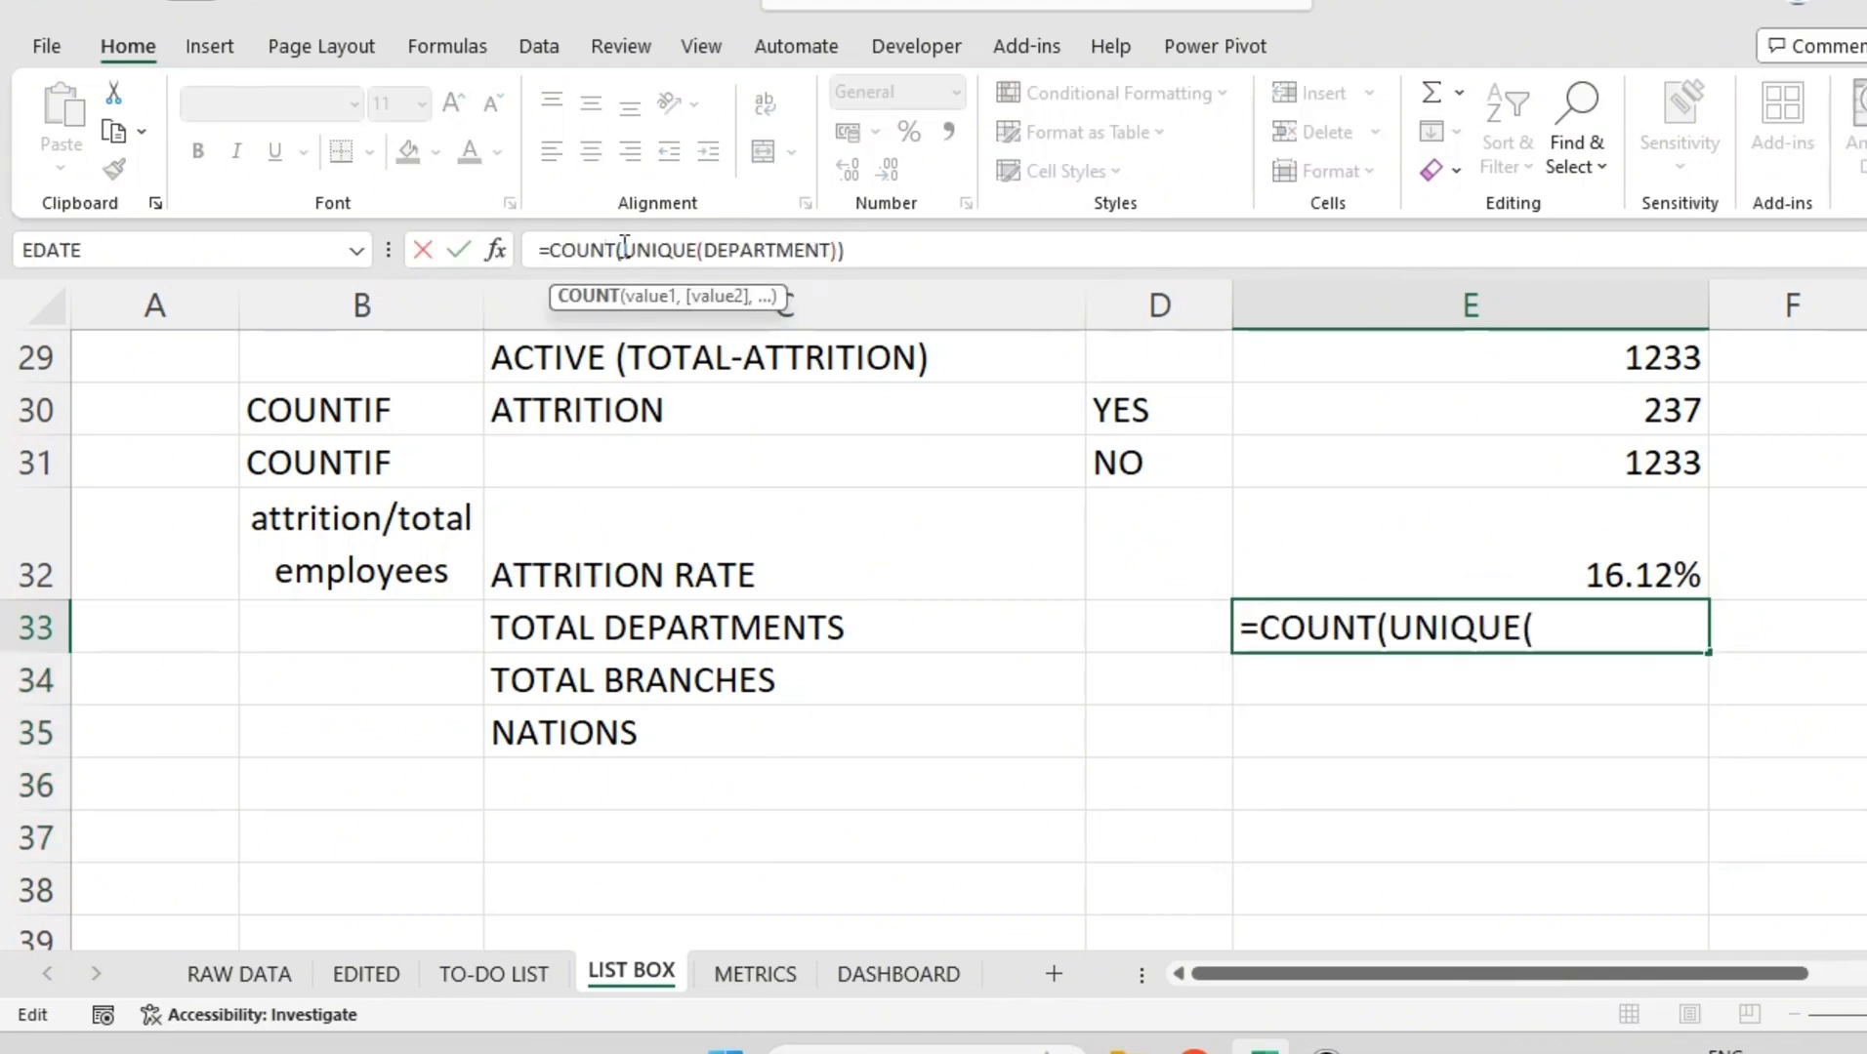
pyautogui.write('A')
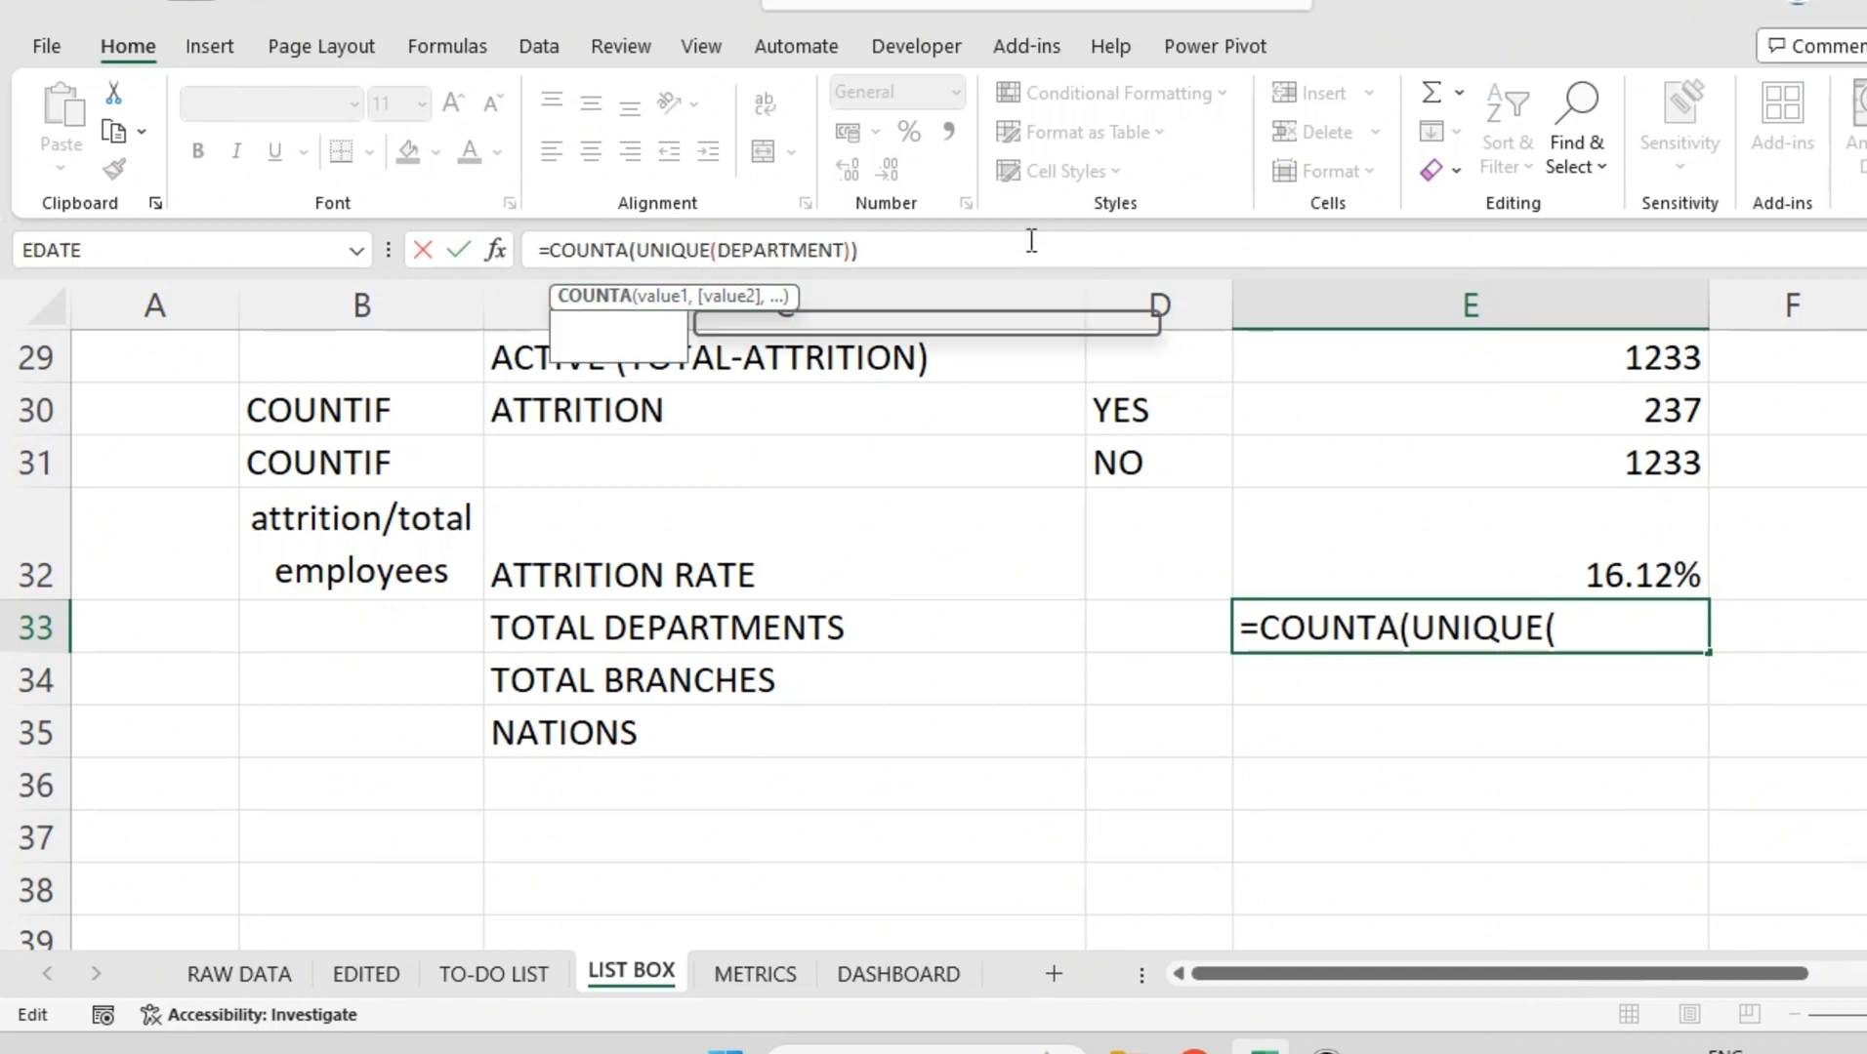
pyautogui.press('Return')
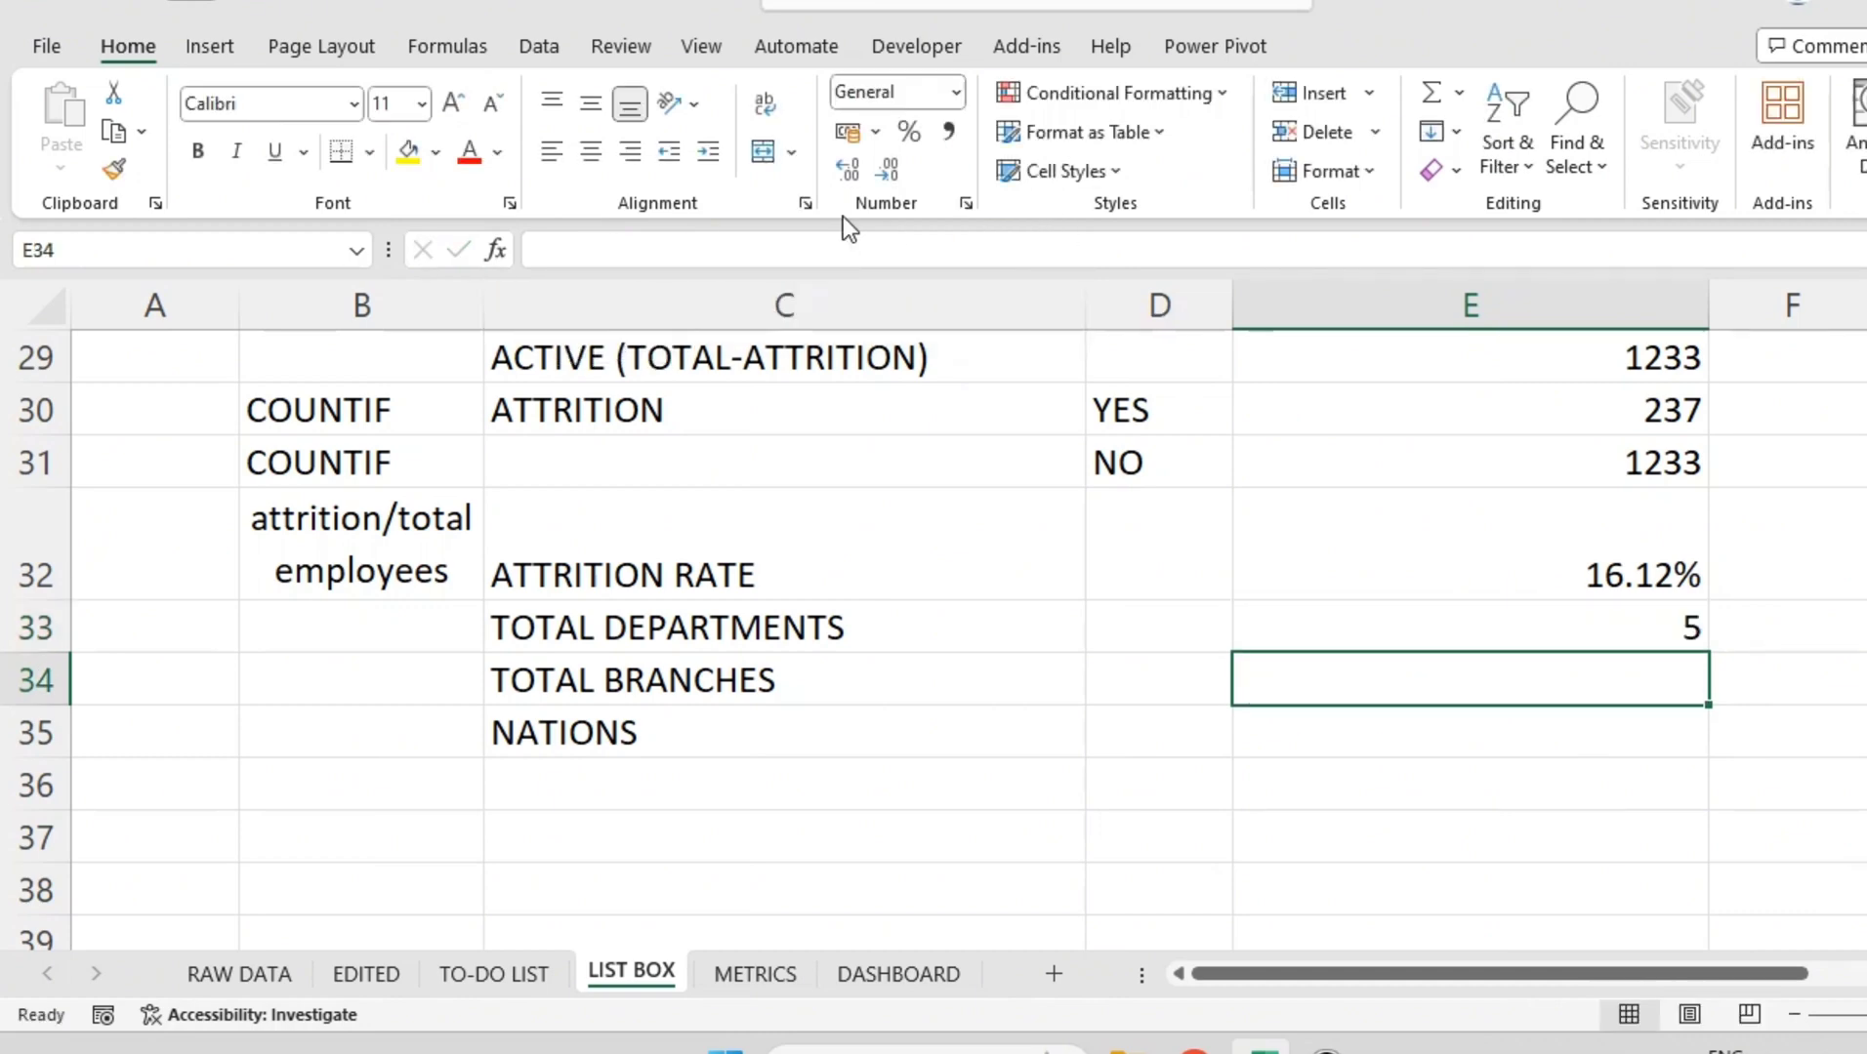
pyautogui.click(1402, 636)
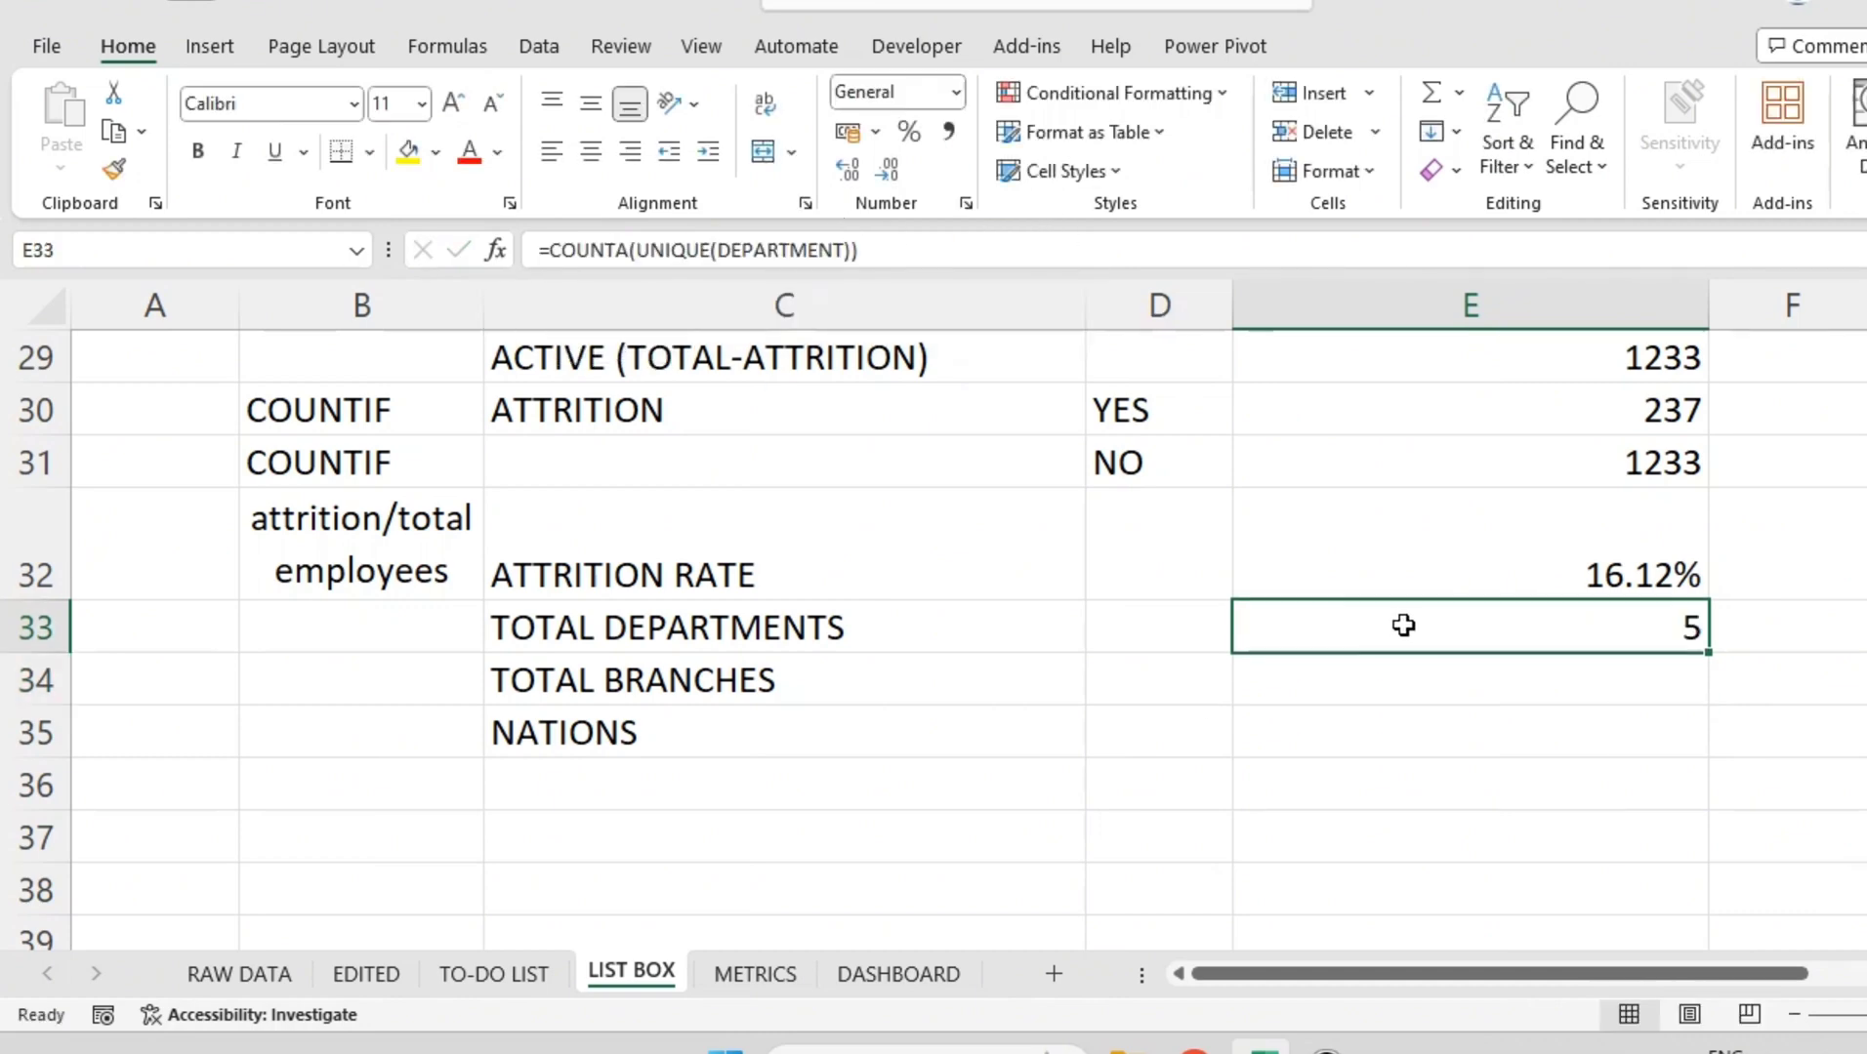
# Step: Label the TOTAL DEPARTMENTS formula in B33 as UNIQUE& COUNTA
pyautogui.click(387, 643)
pyautogui.write('UNIQ')
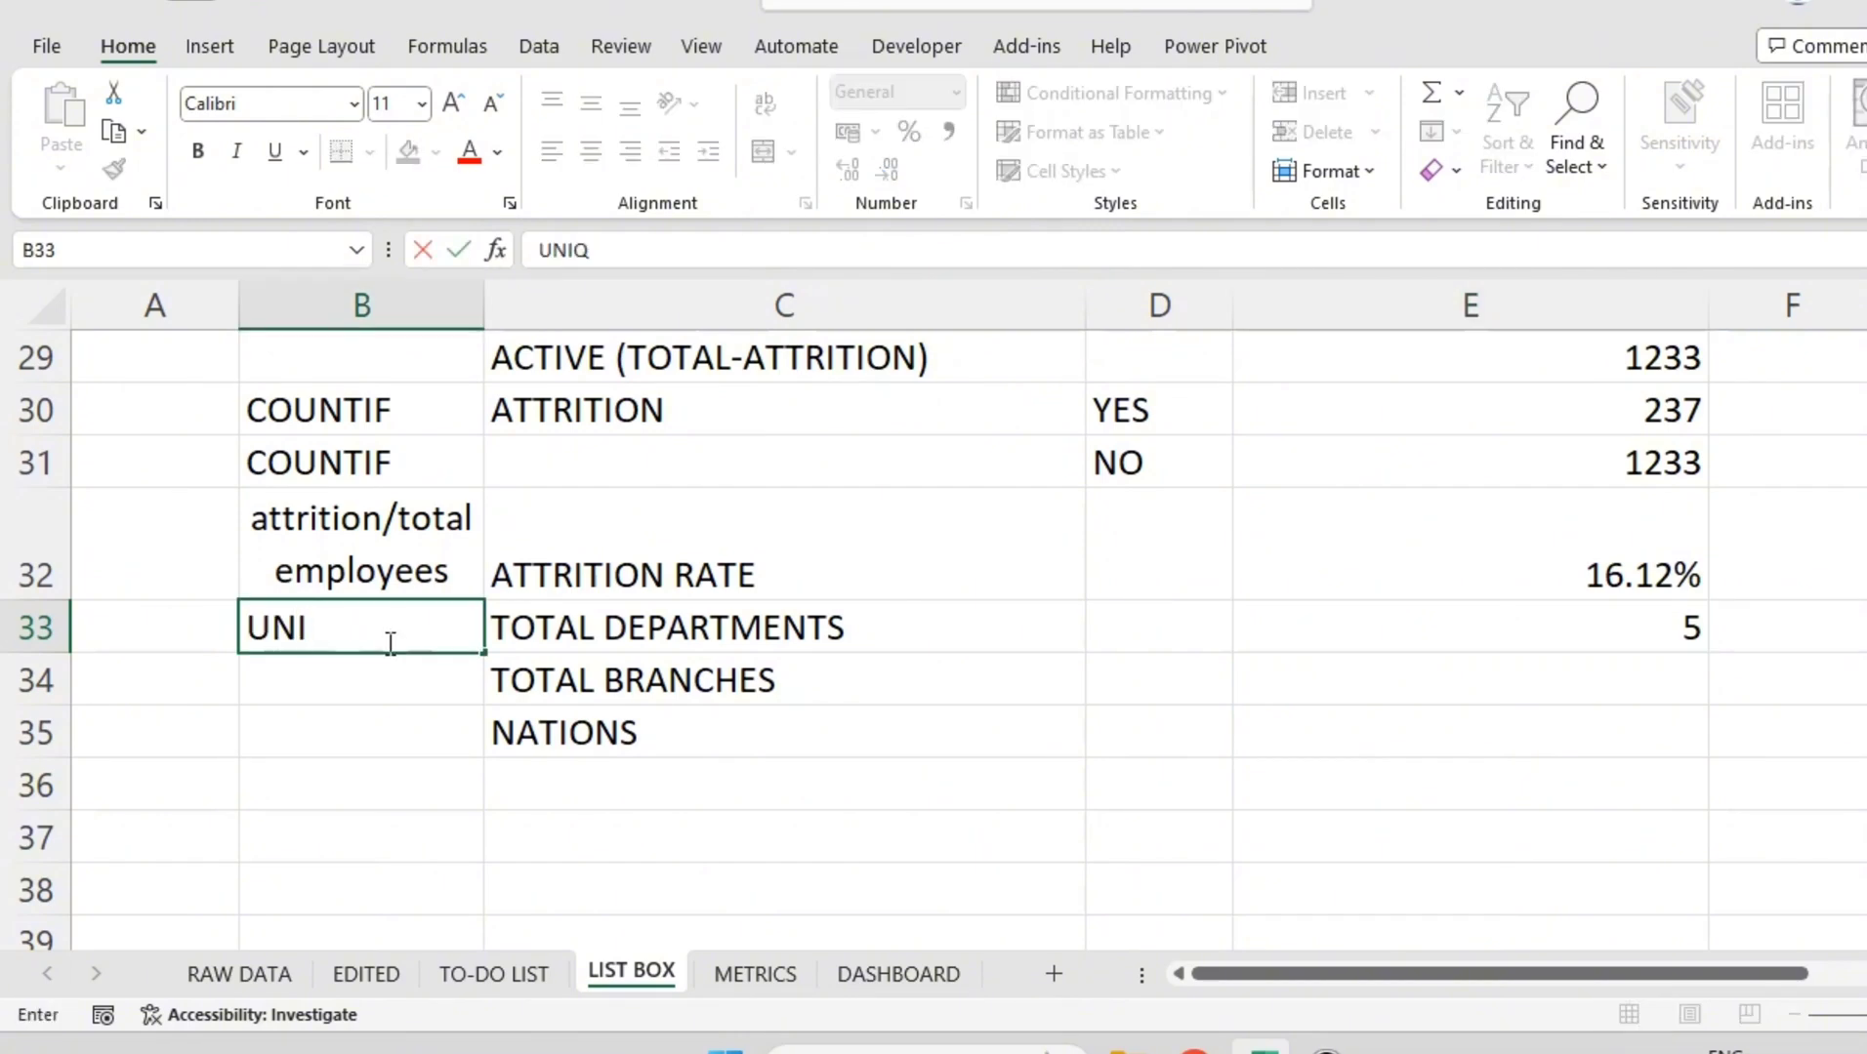
pyautogui.write('UE&')
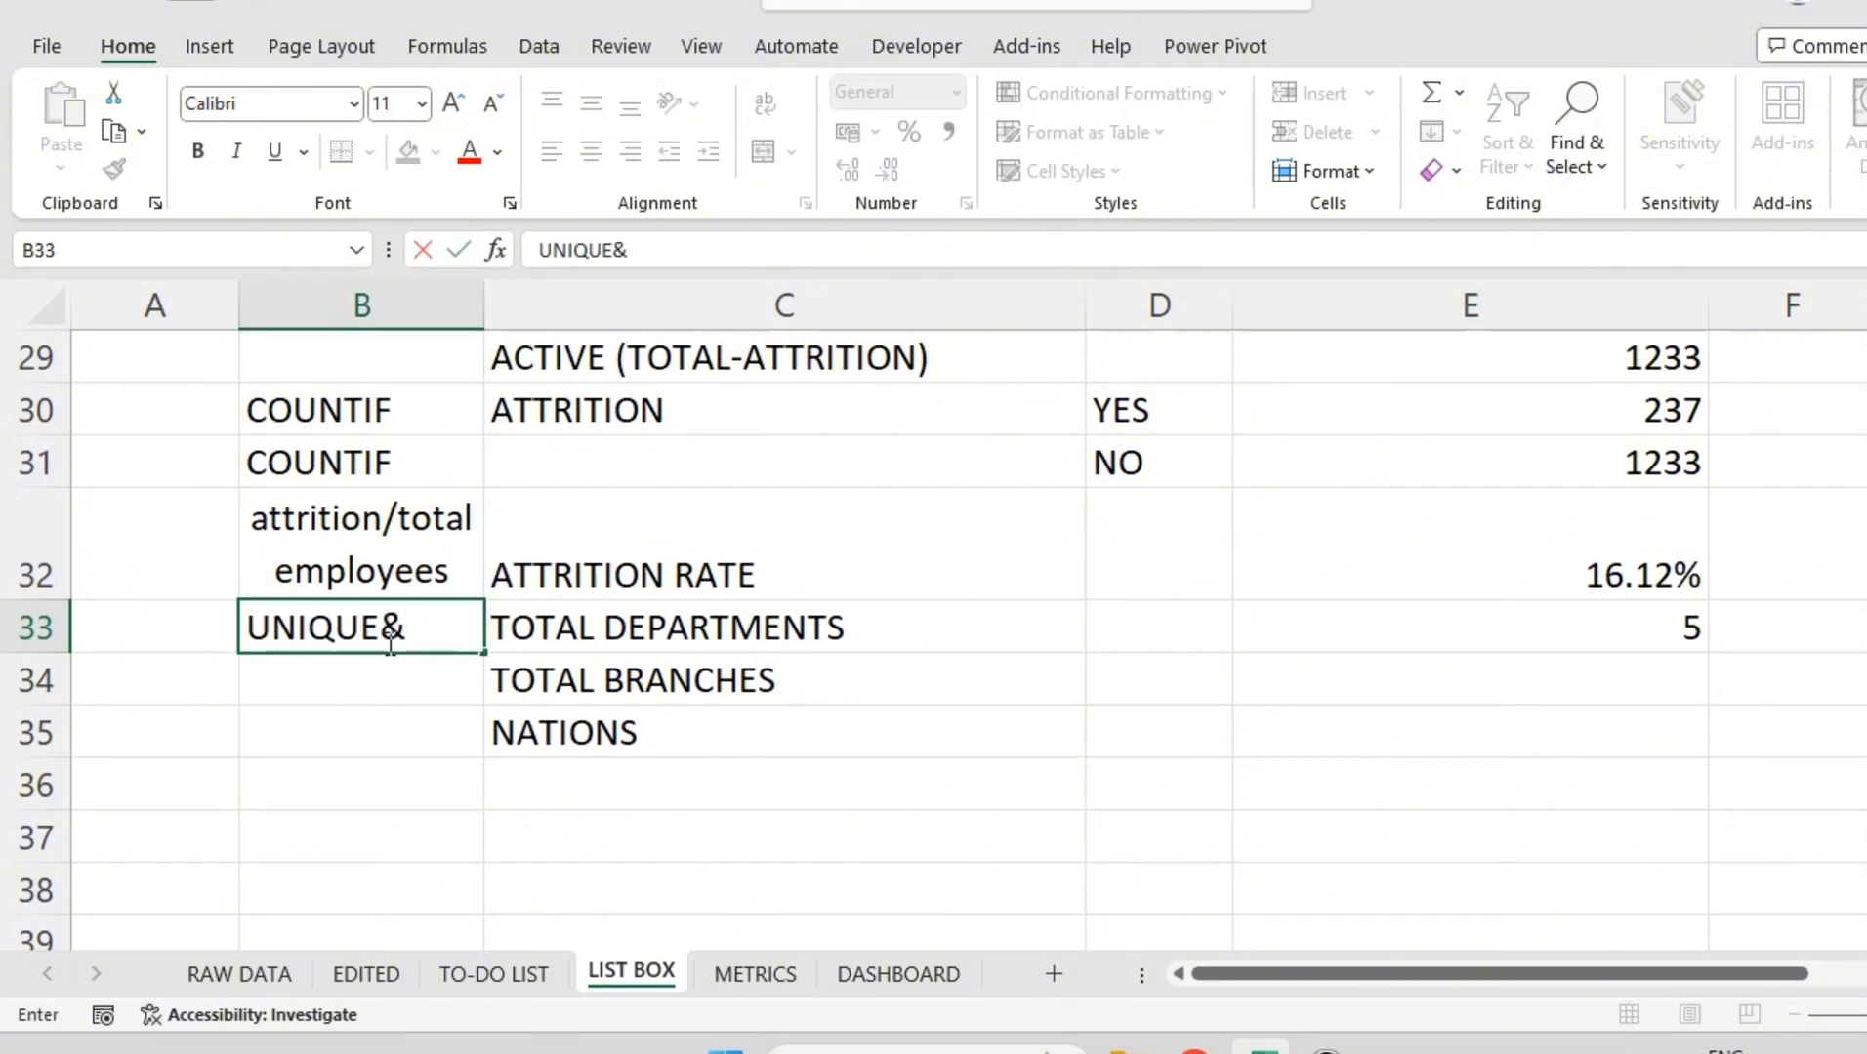
pyautogui.write(' COUTNA')
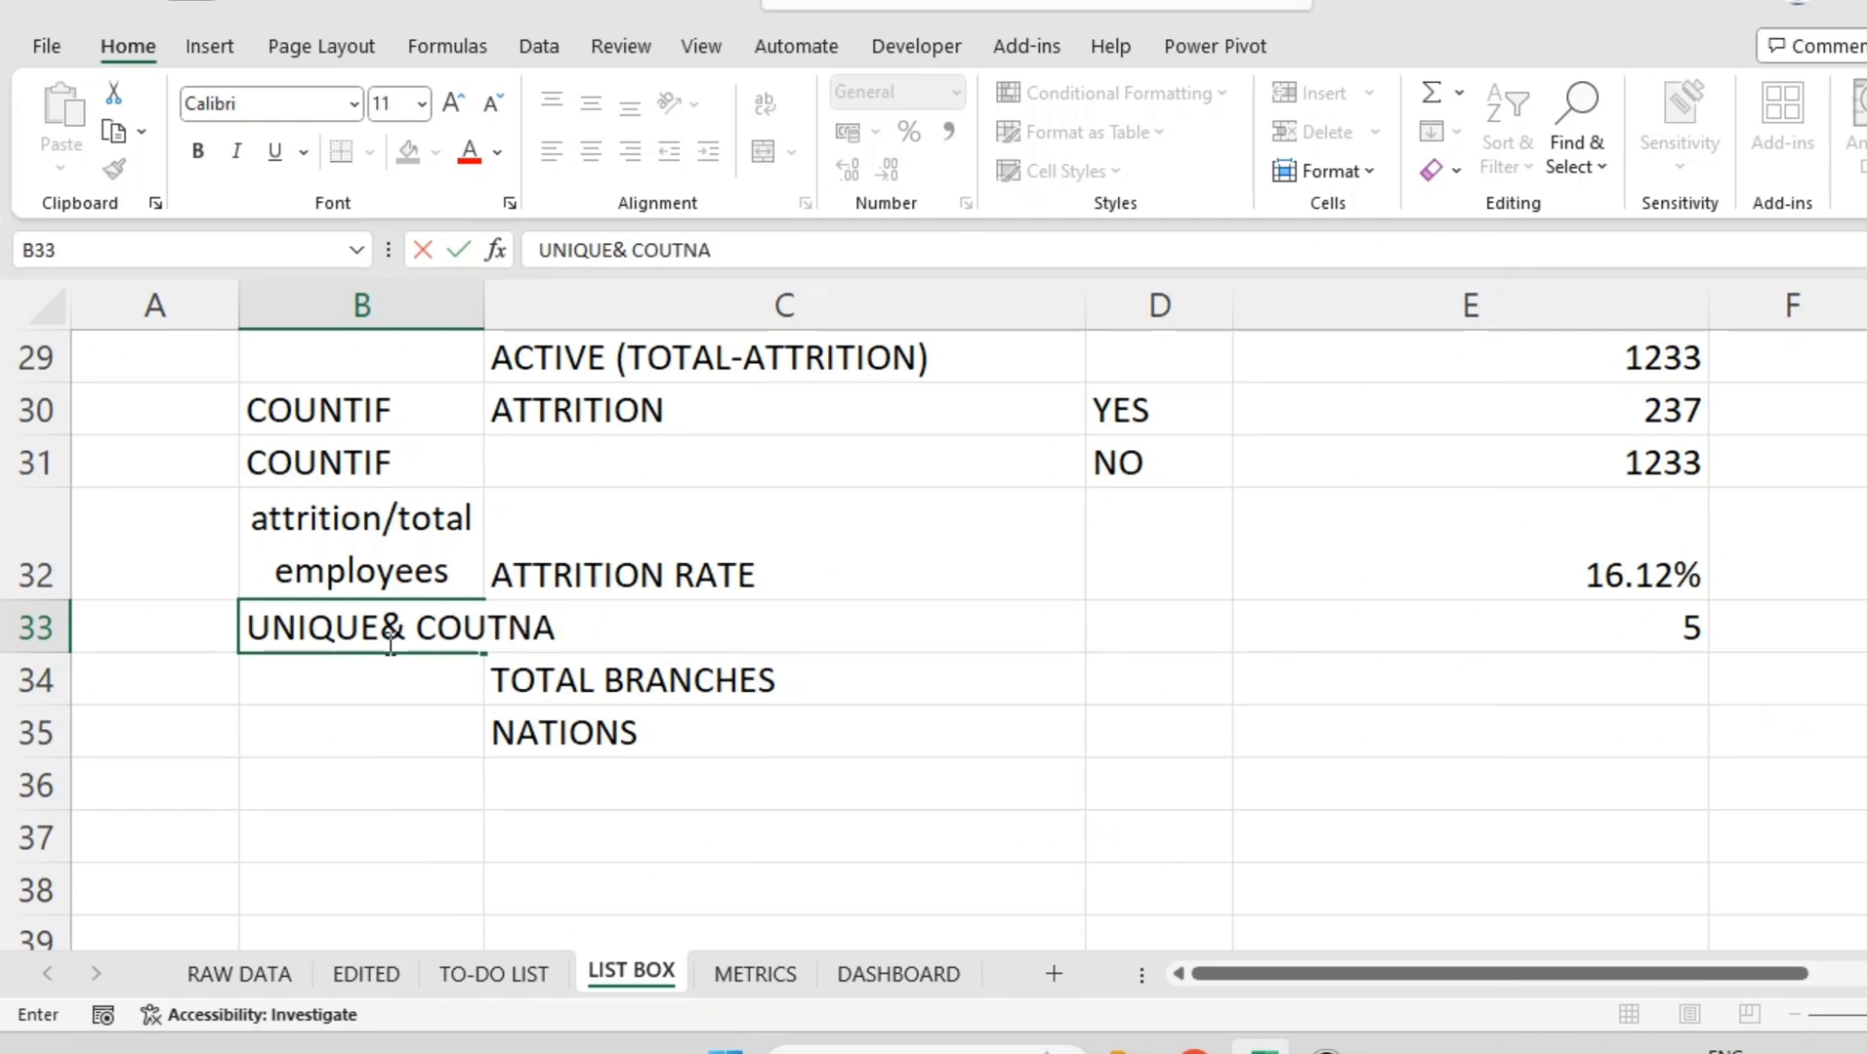
pyautogui.press('BackSpace')
pyautogui.press('BackSpace')
pyautogui.press('BackSpace')
pyautogui.write('NT A')
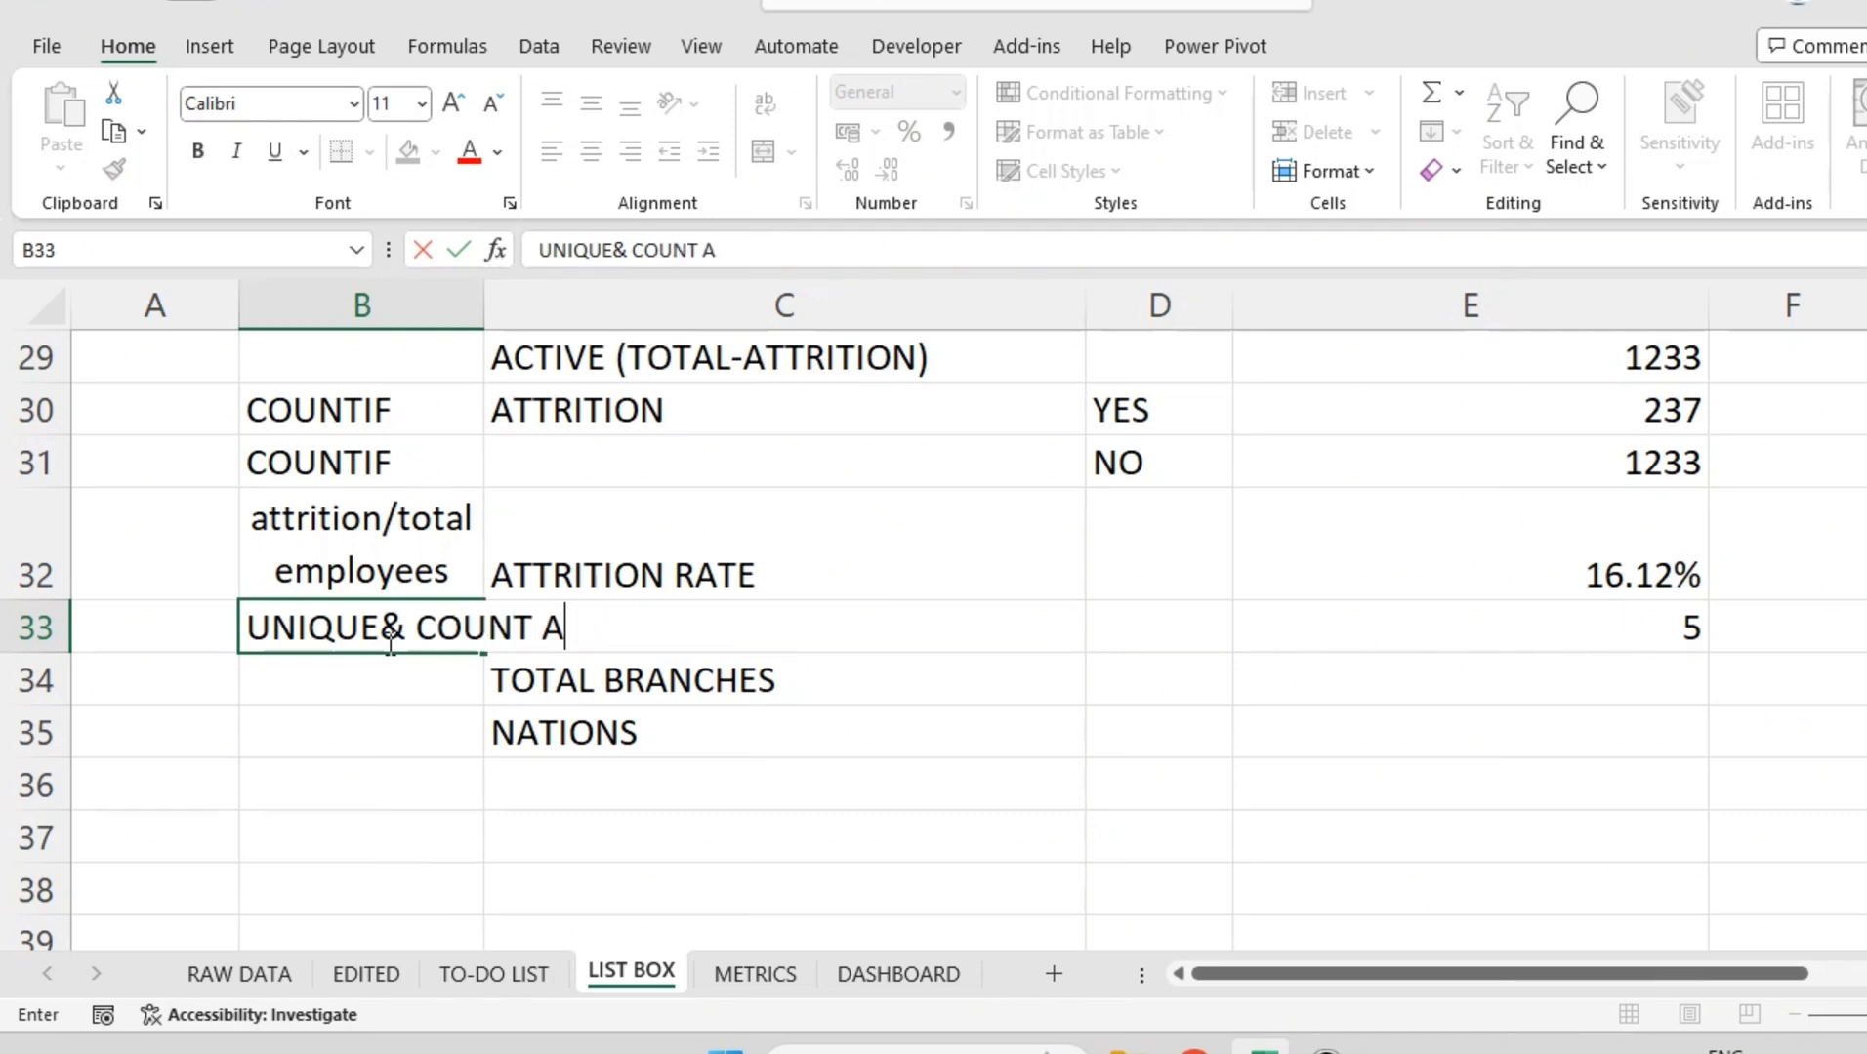
pyautogui.press('BackSpace')
pyautogui.press('BackSpace')
pyautogui.write('Z')
pyautogui.press('Return')
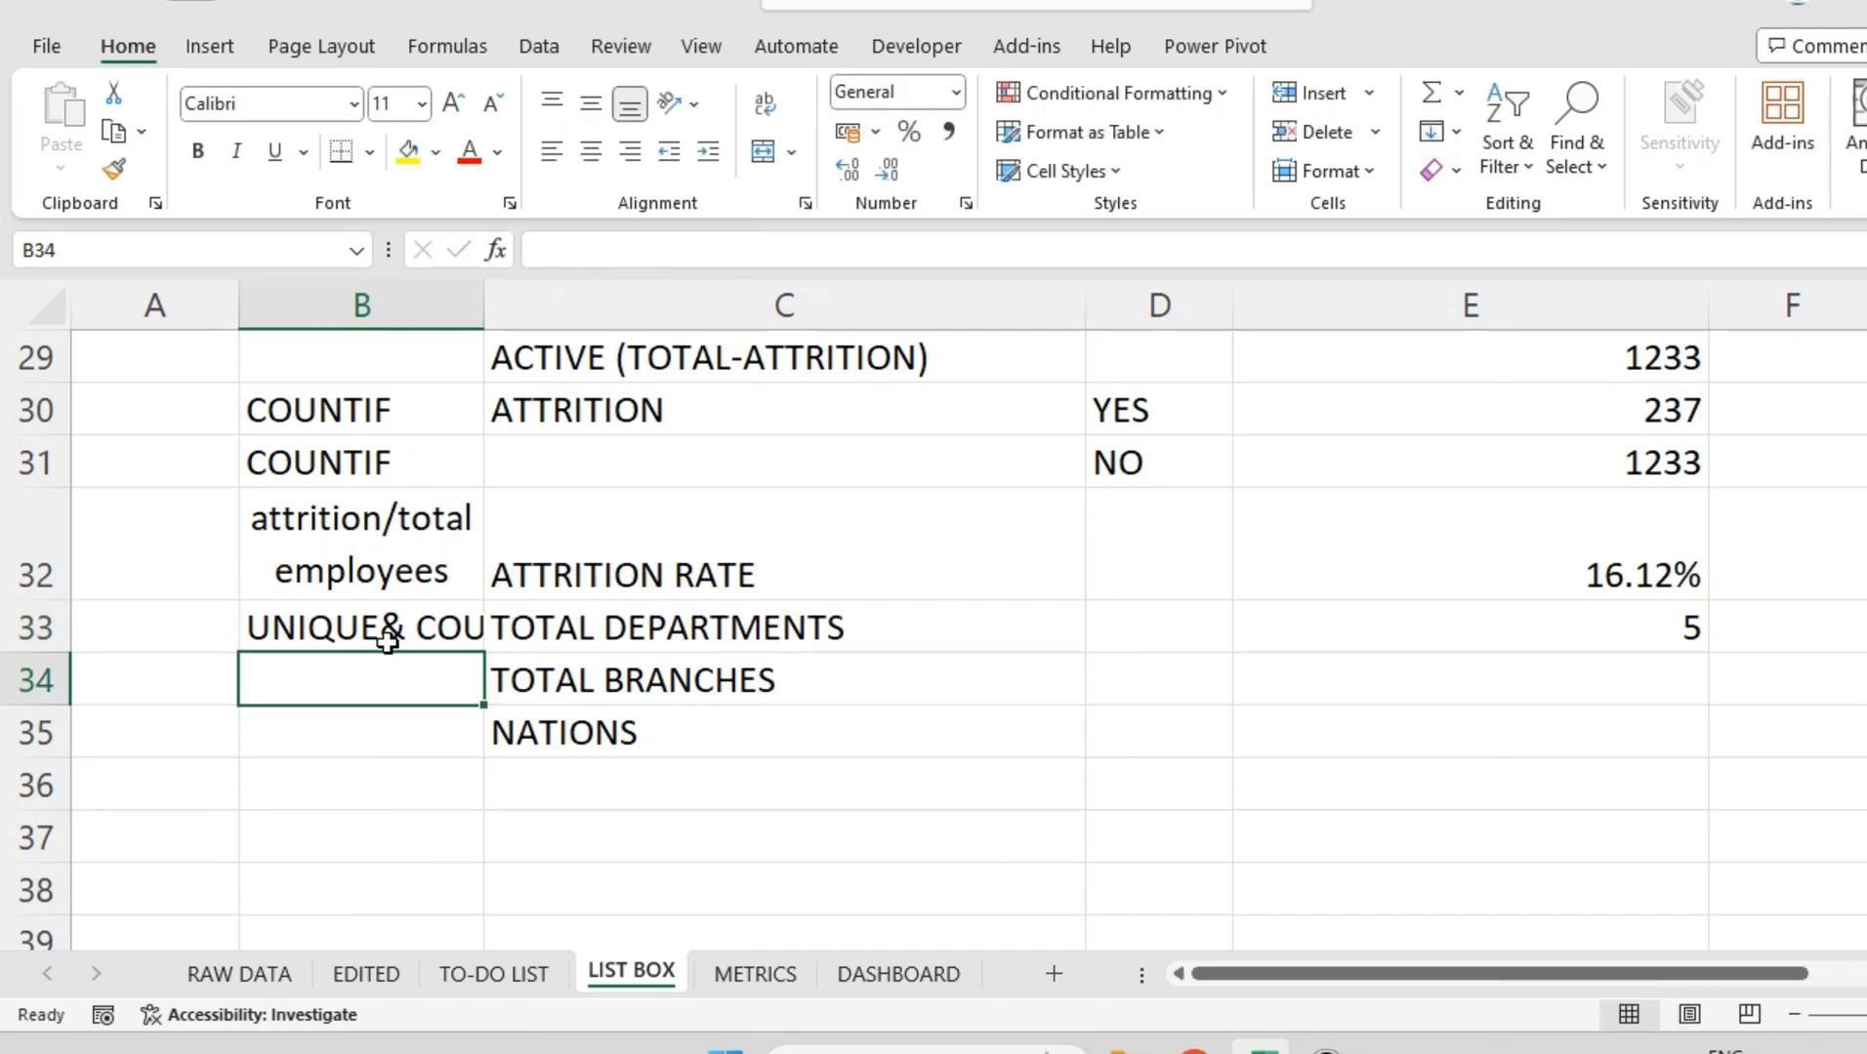
# Step: Count the distinct branches in E34 with =COUNTA(UNIQUE(BRANCH)), accepting the corrected closing brackets, and compare it with the departments formula in E33
pyautogui.click(1657, 625)
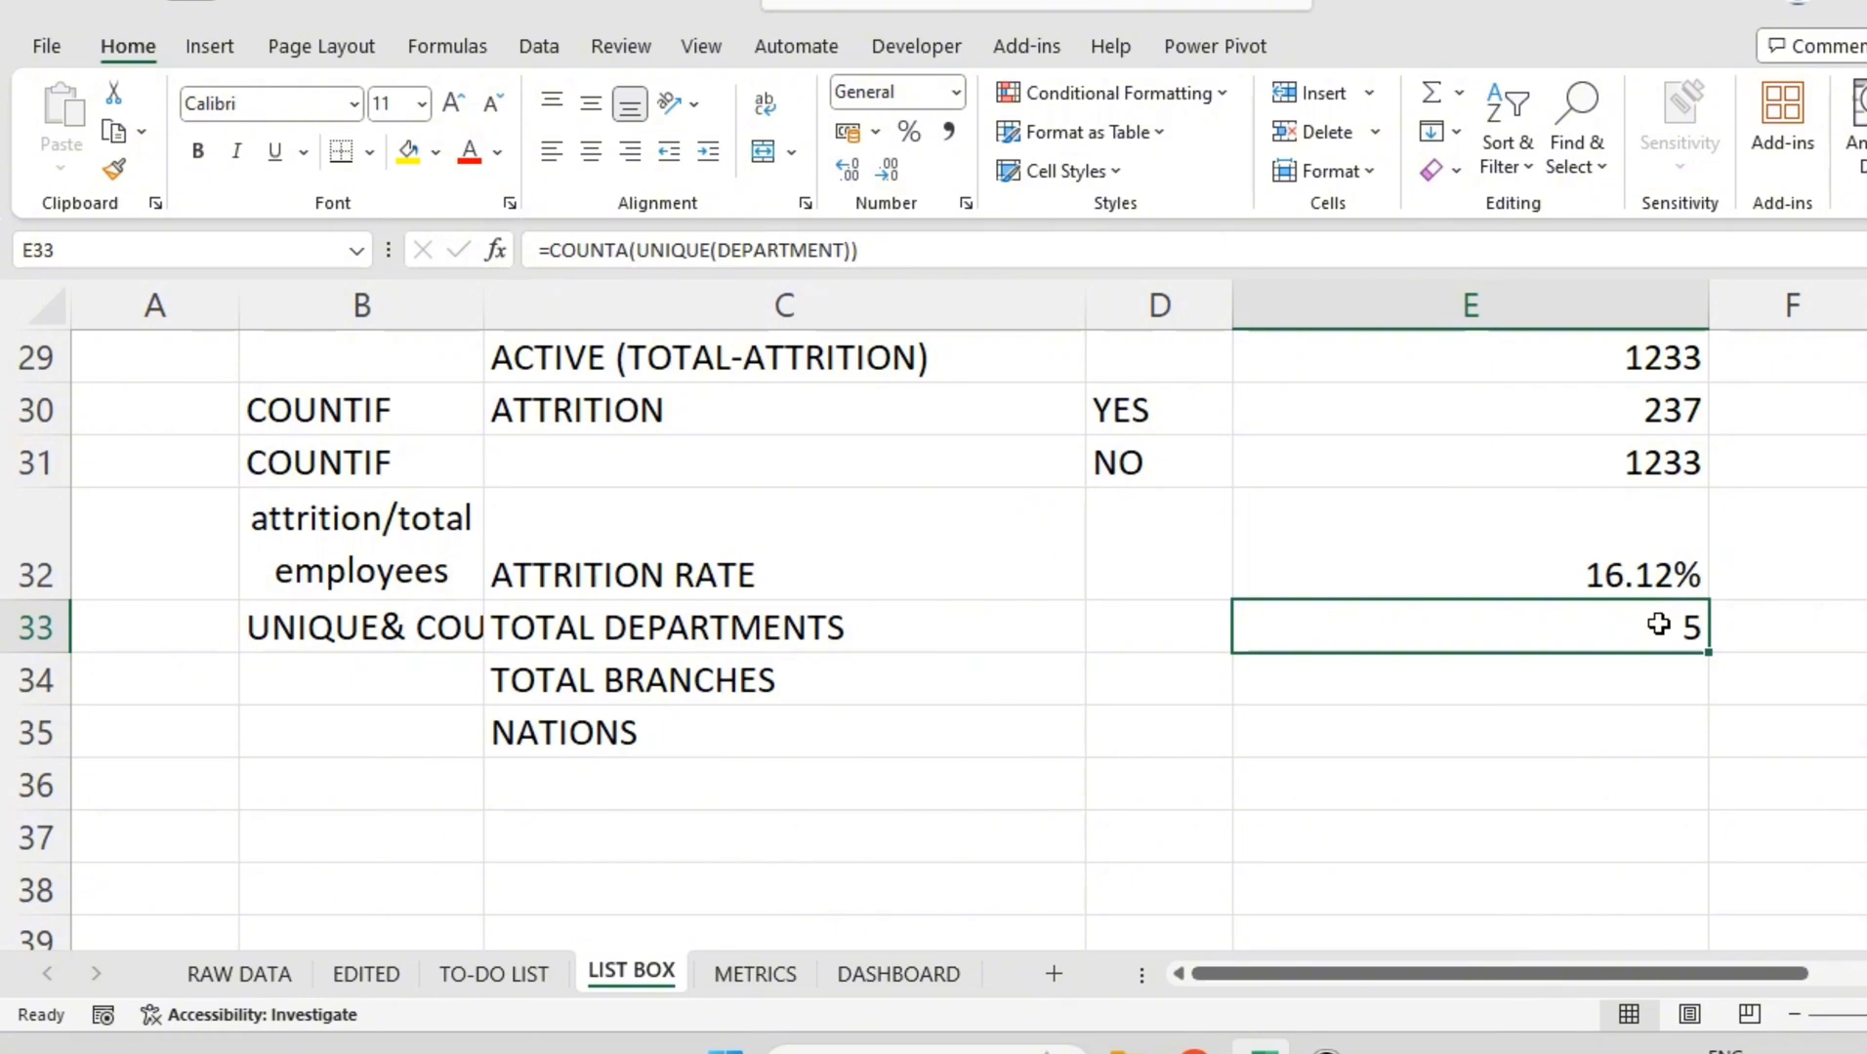
pyautogui.click(1617, 690)
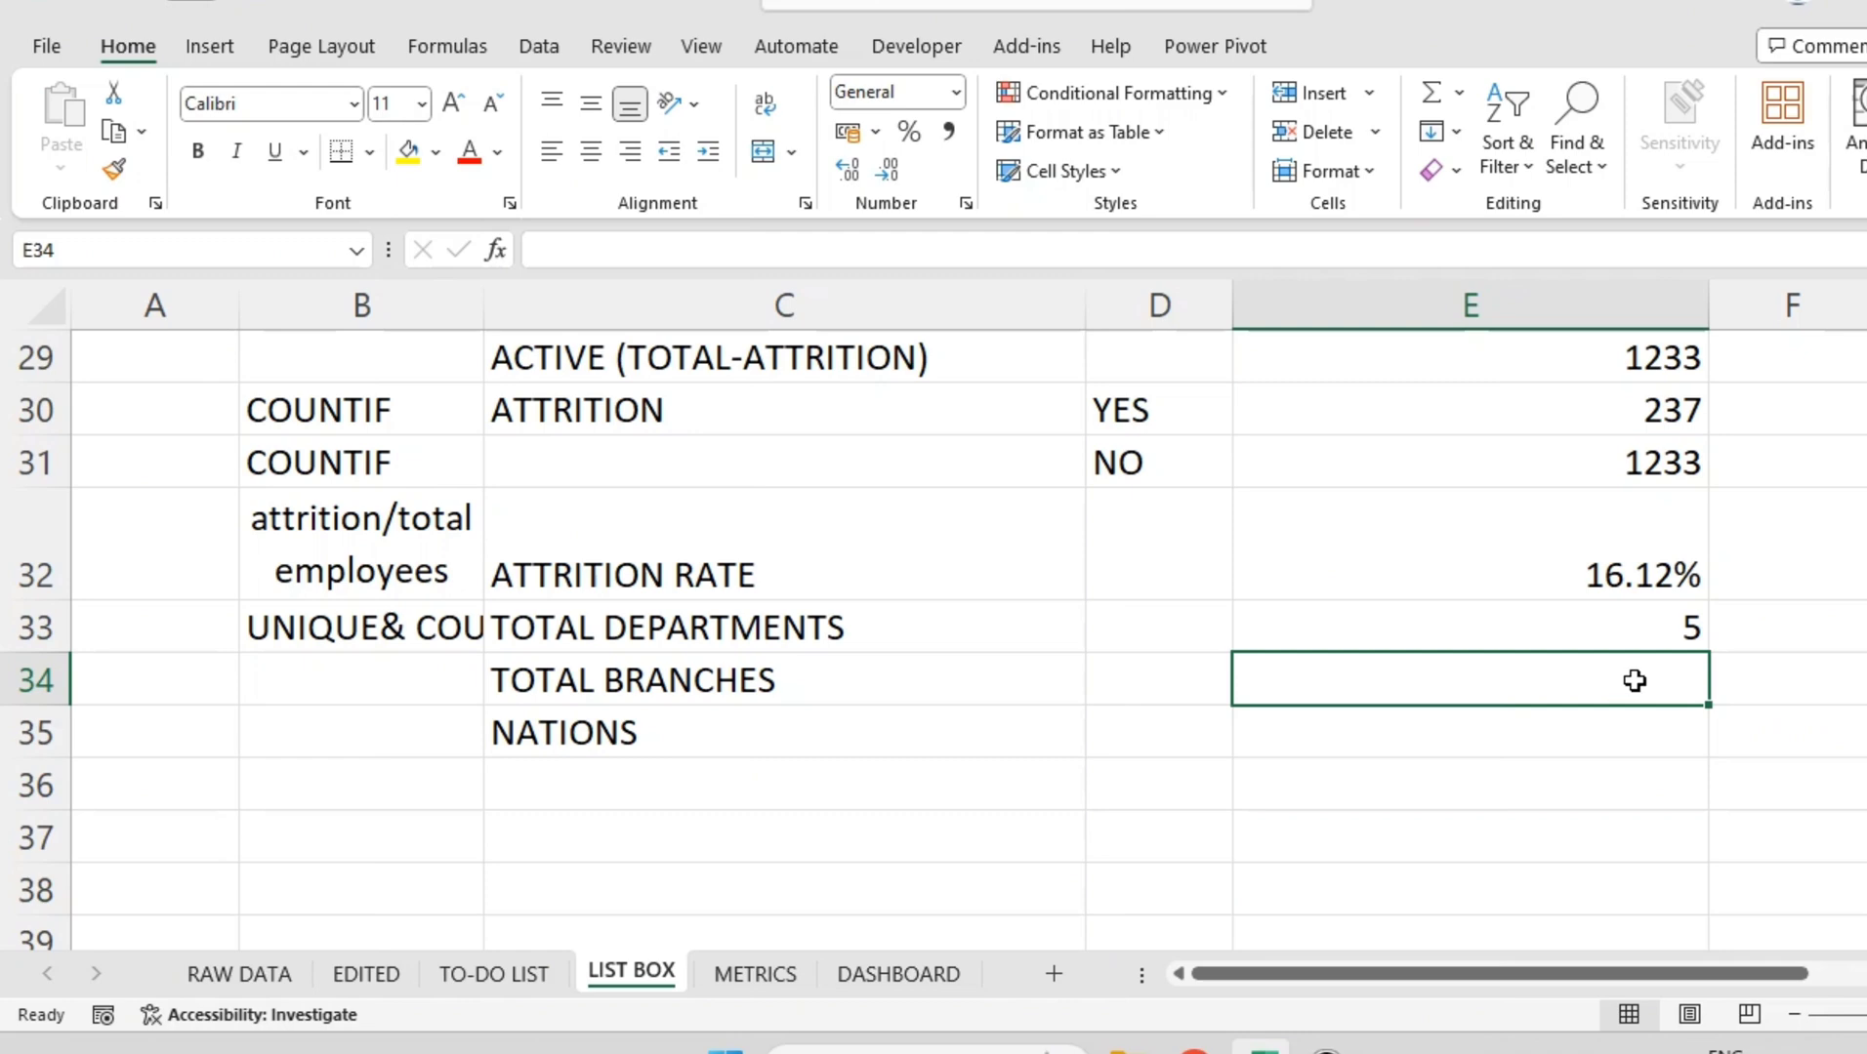
pyautogui.write('=')
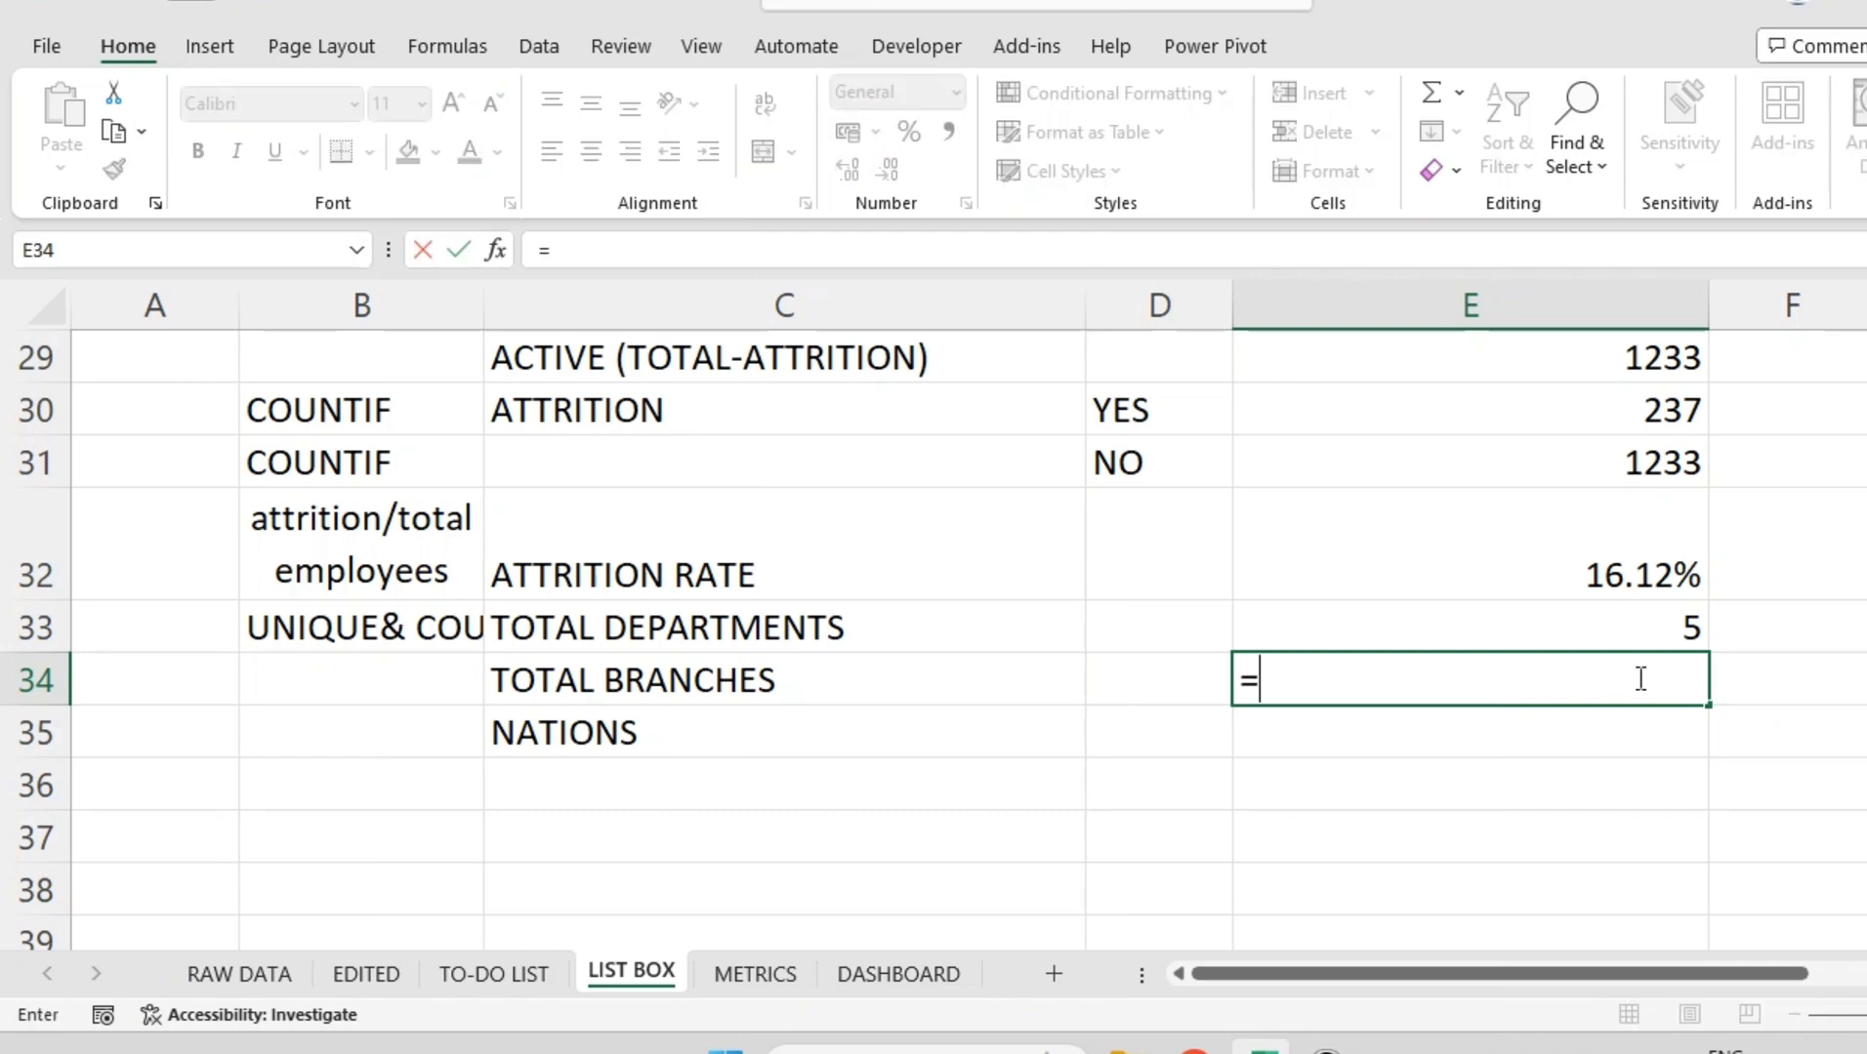
pyautogui.write('CIUN')
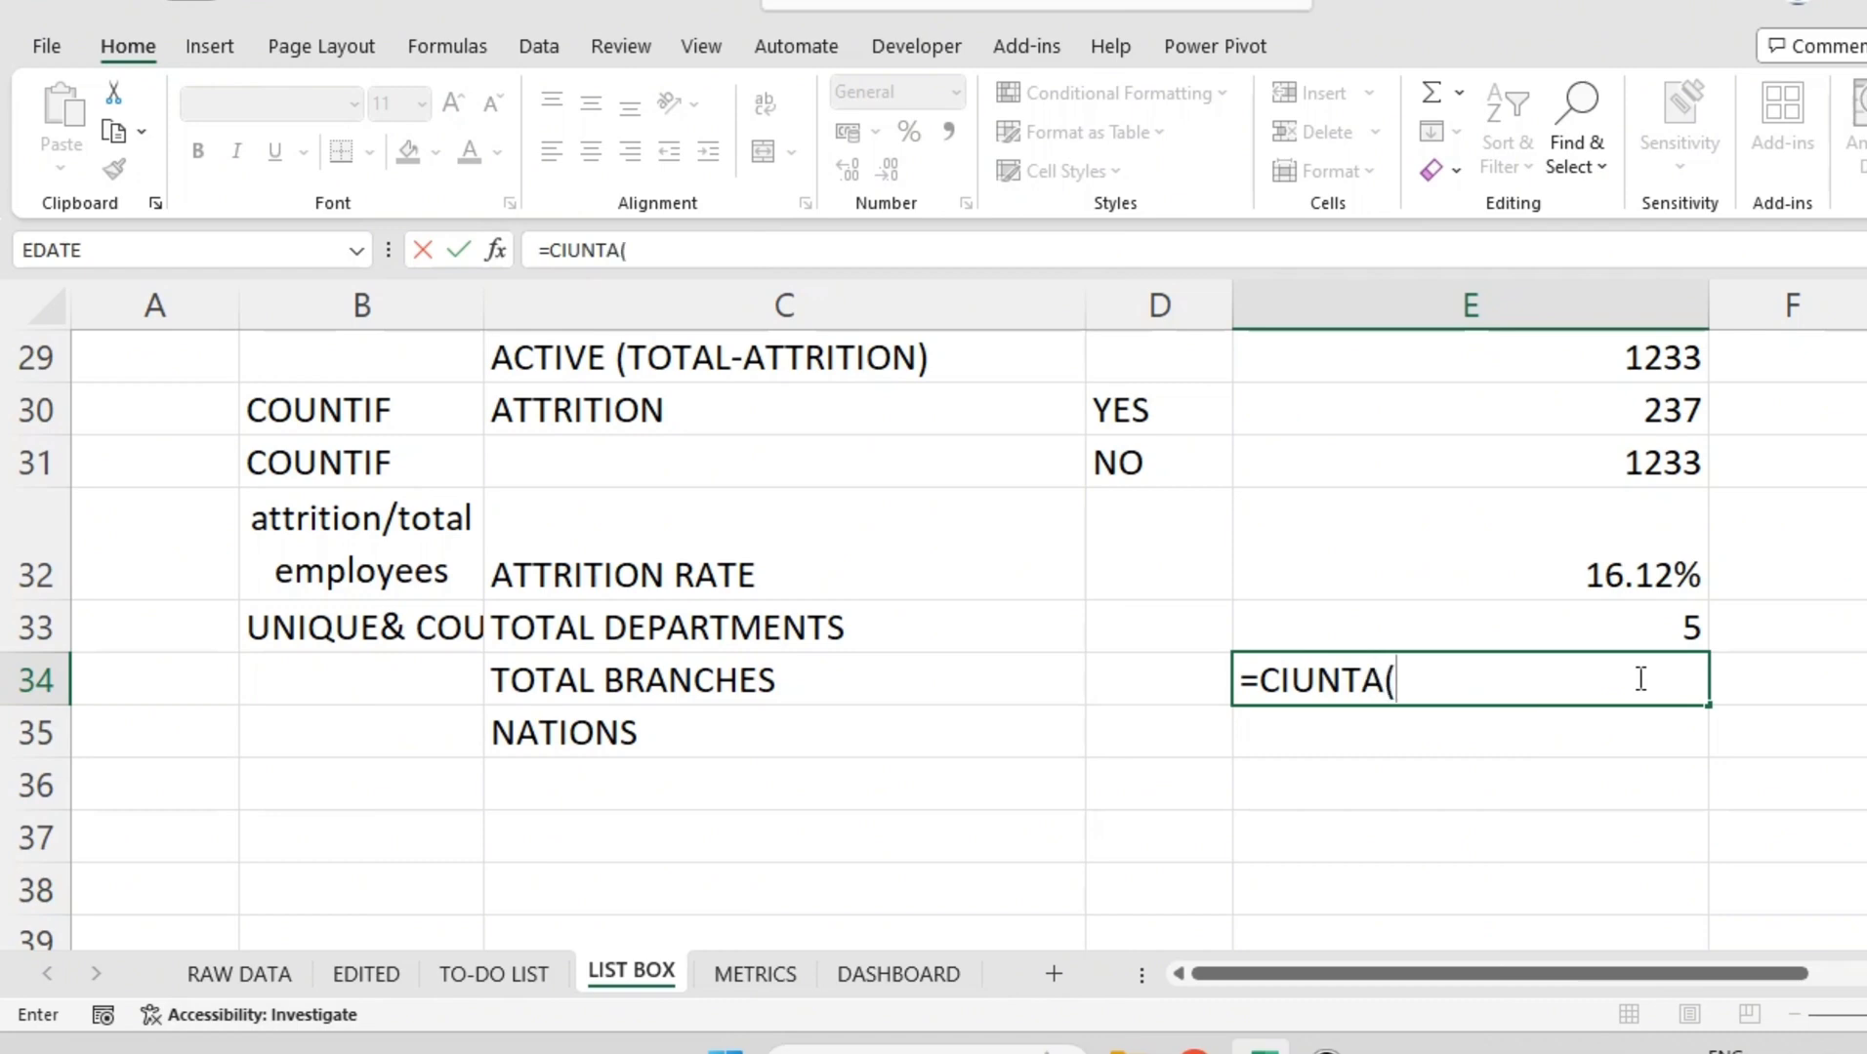
pyautogui.write('TA(')
pyautogui.press('BackSpace')
pyautogui.press('BackSpace')
pyautogui.press('BackSpace')
pyautogui.press('BackSpace')
pyautogui.press('BackSpace')
pyautogui.press('BackSpace')
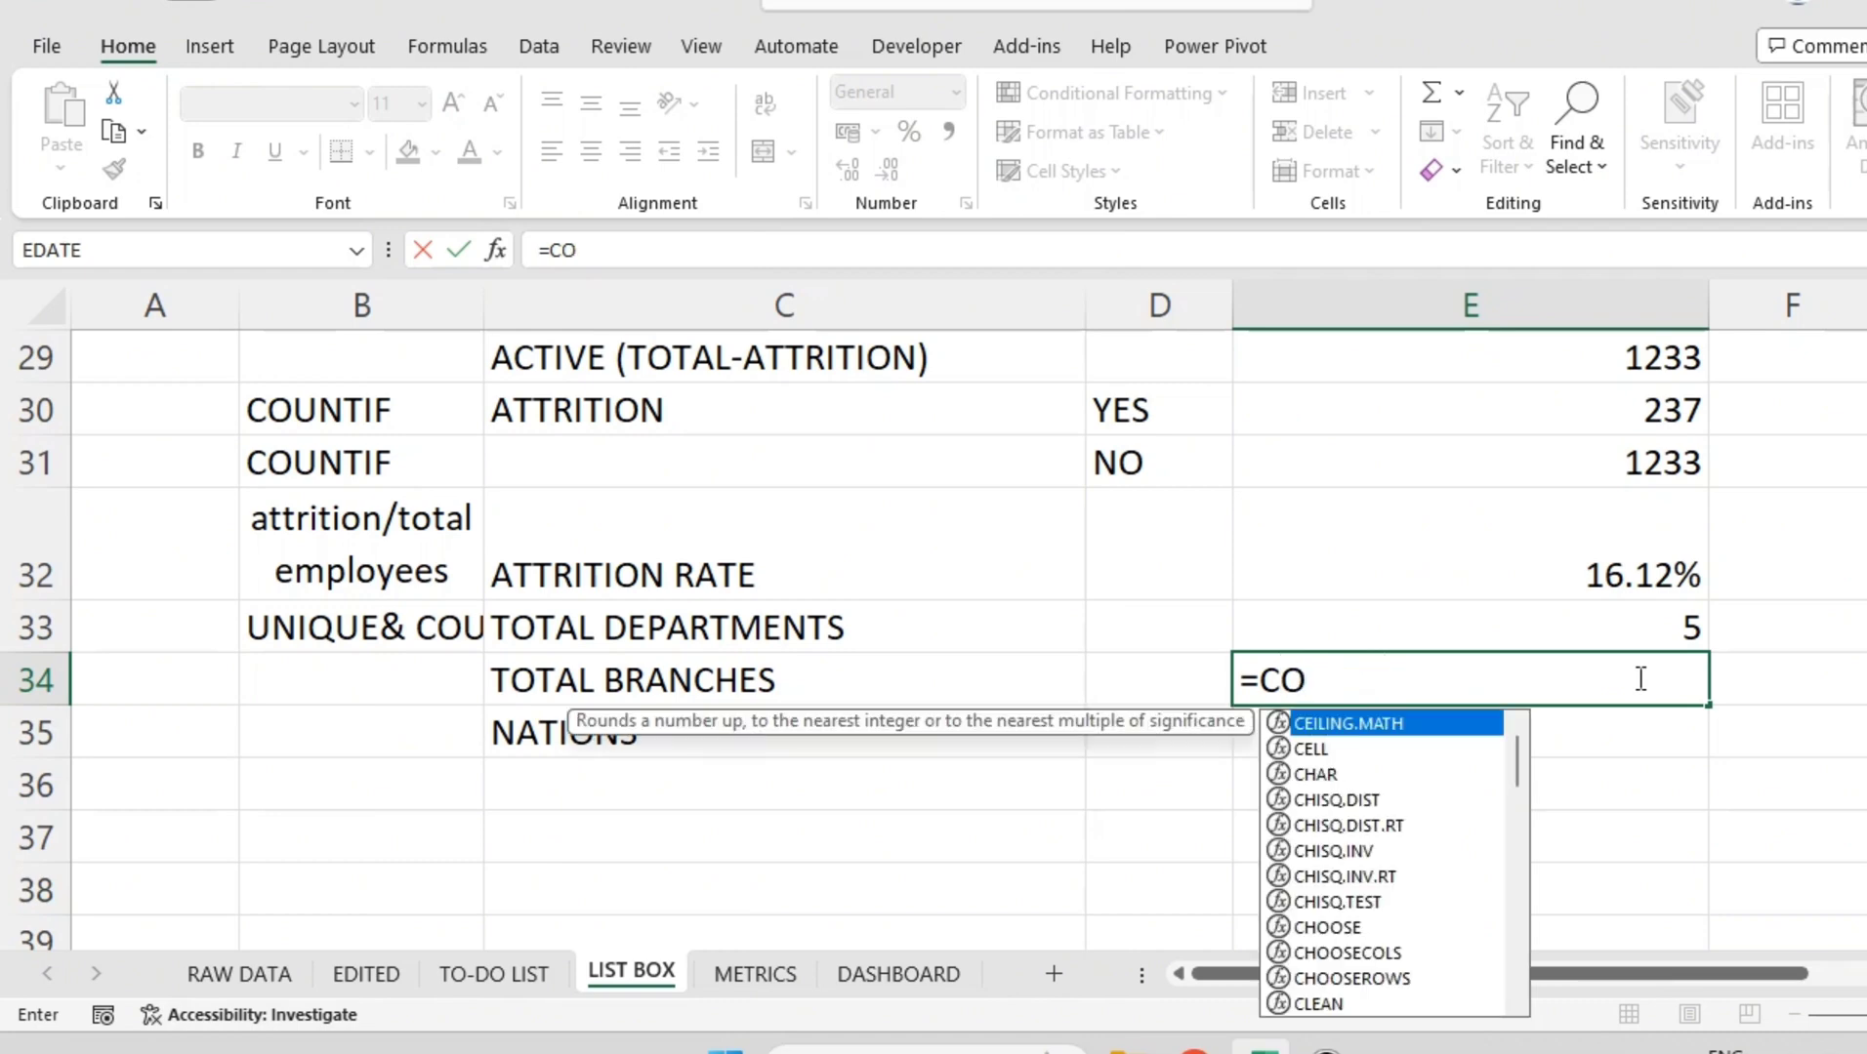
pyautogui.write('OUNTA')
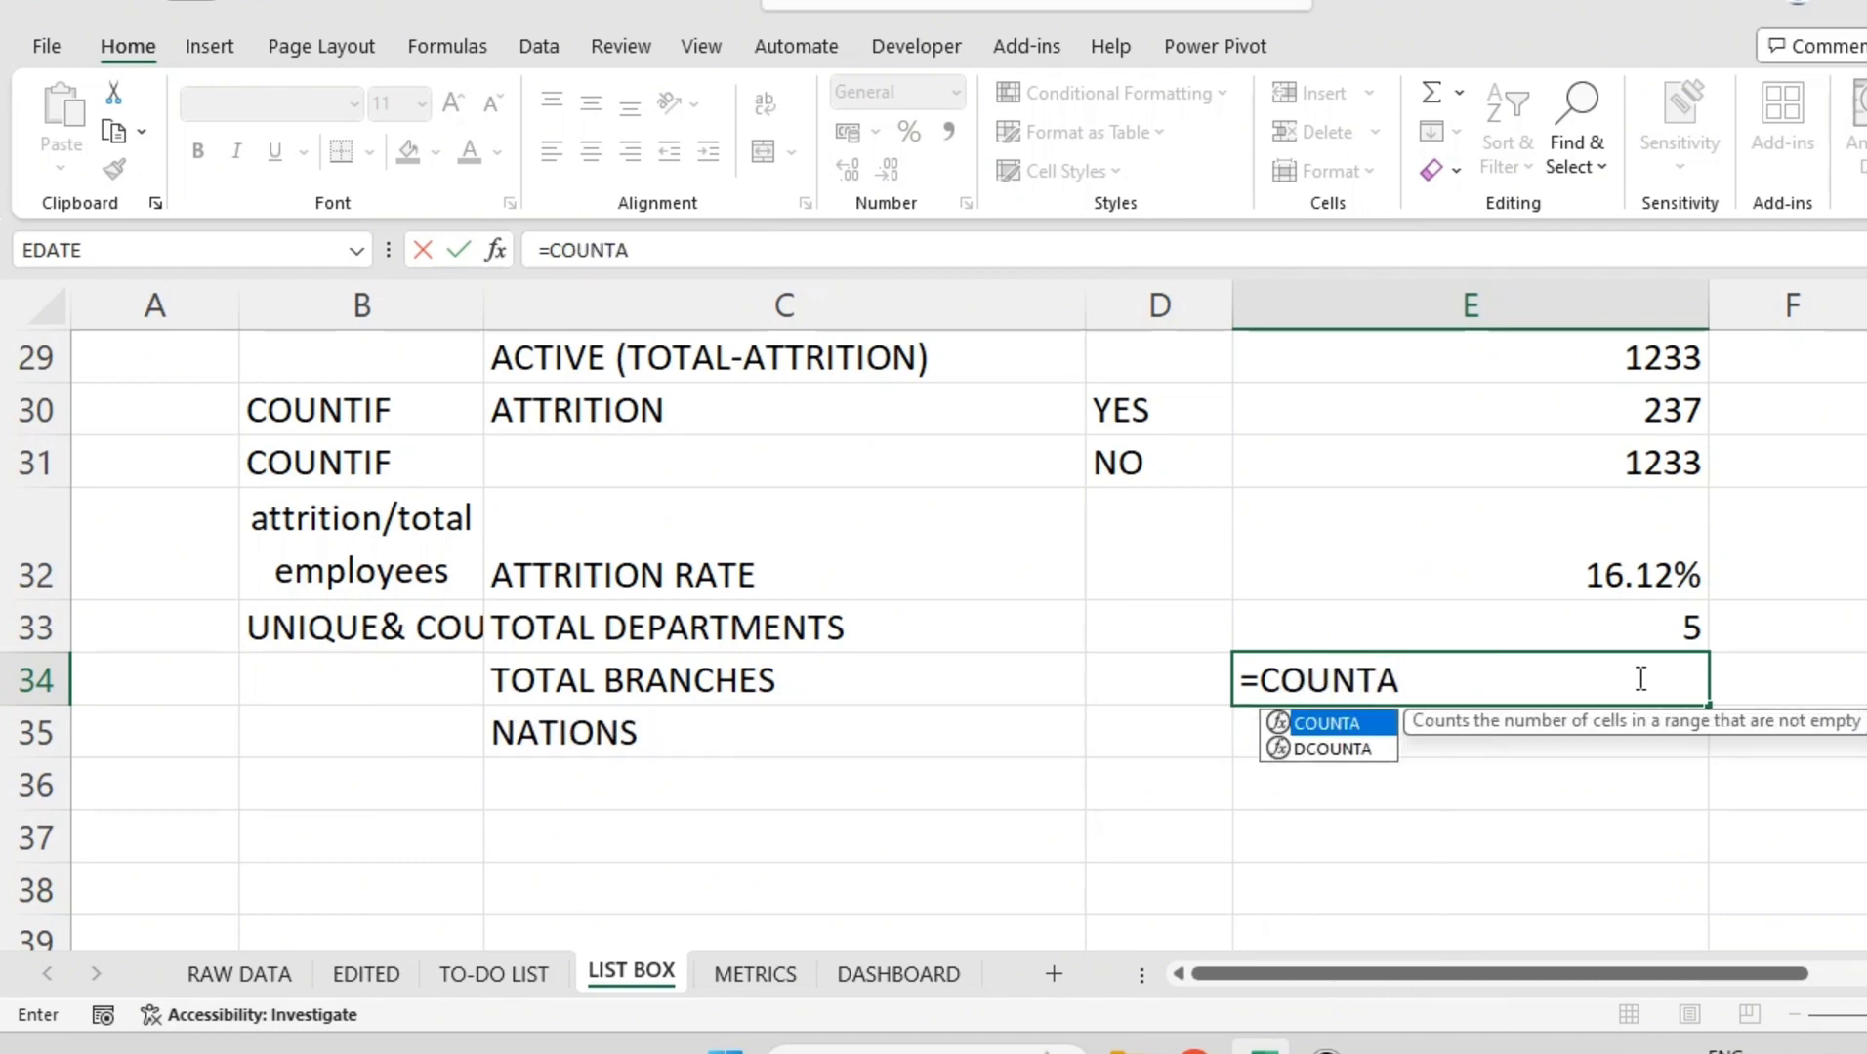
pyautogui.write('(')
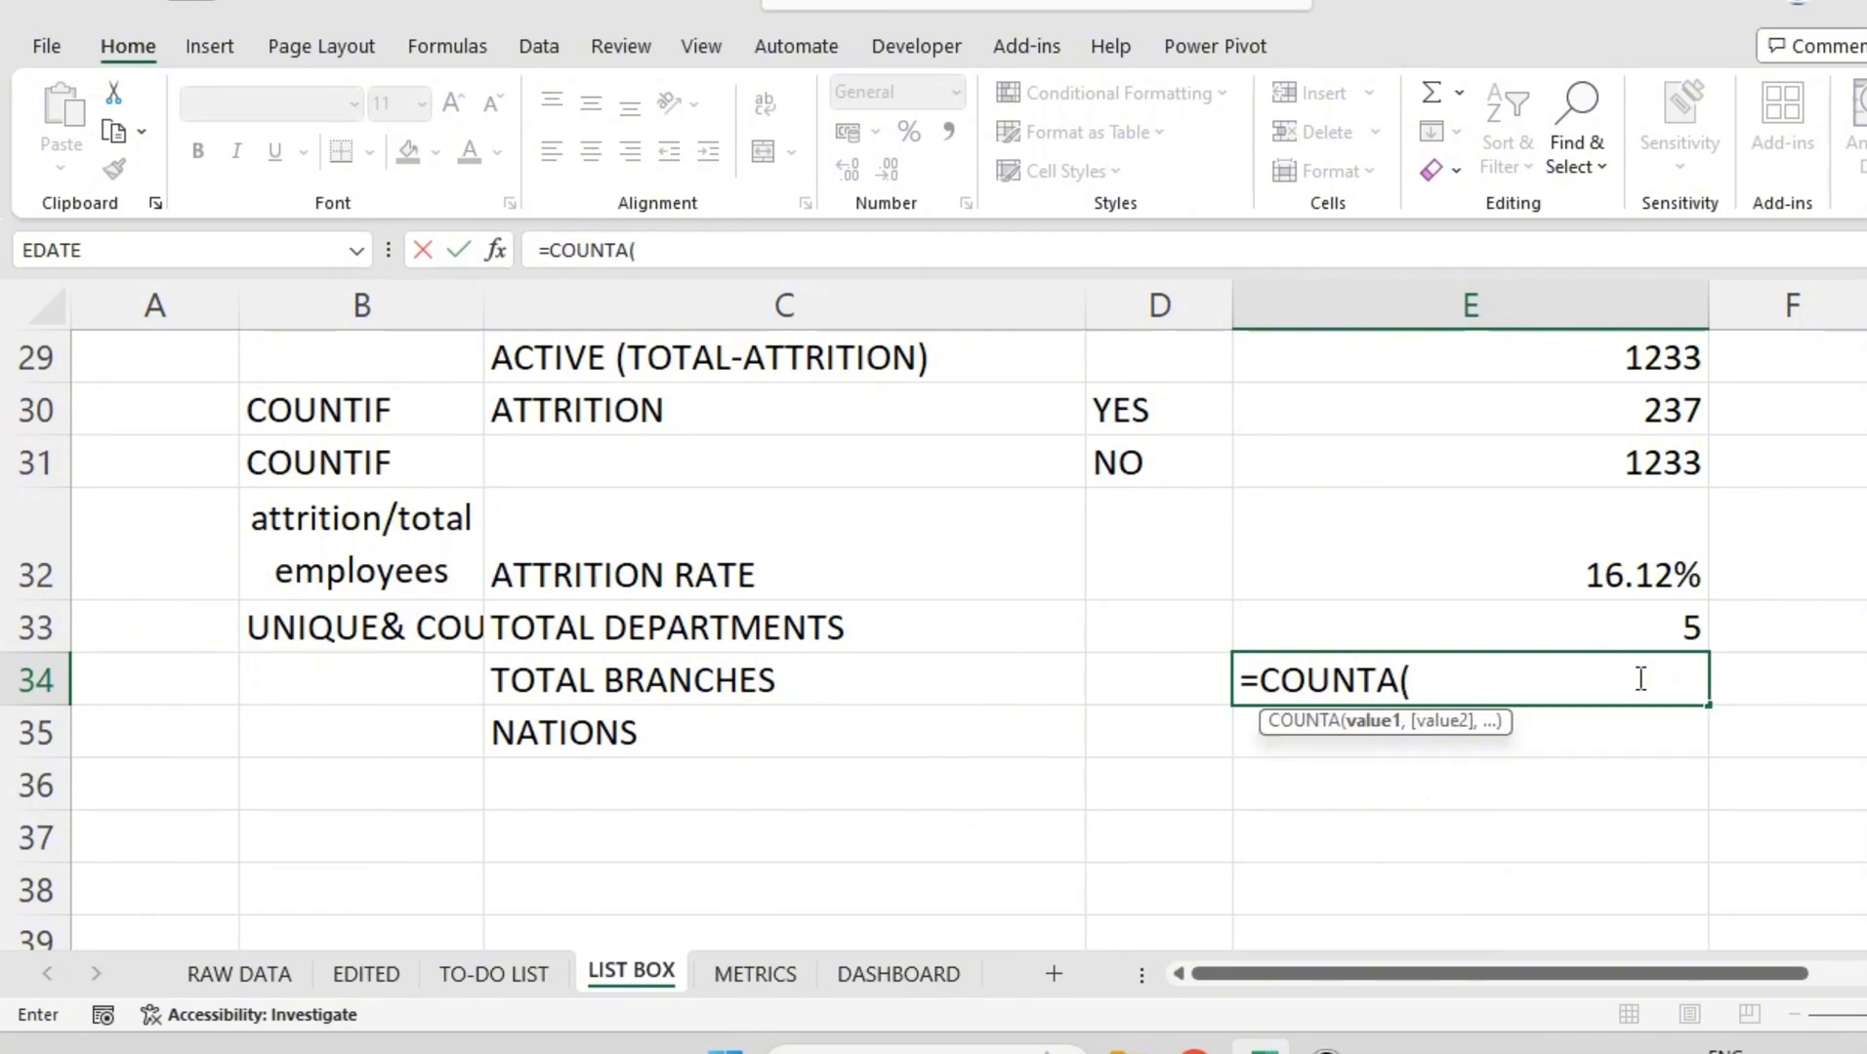
pyautogui.write('UNI')
pyautogui.press('Tab')
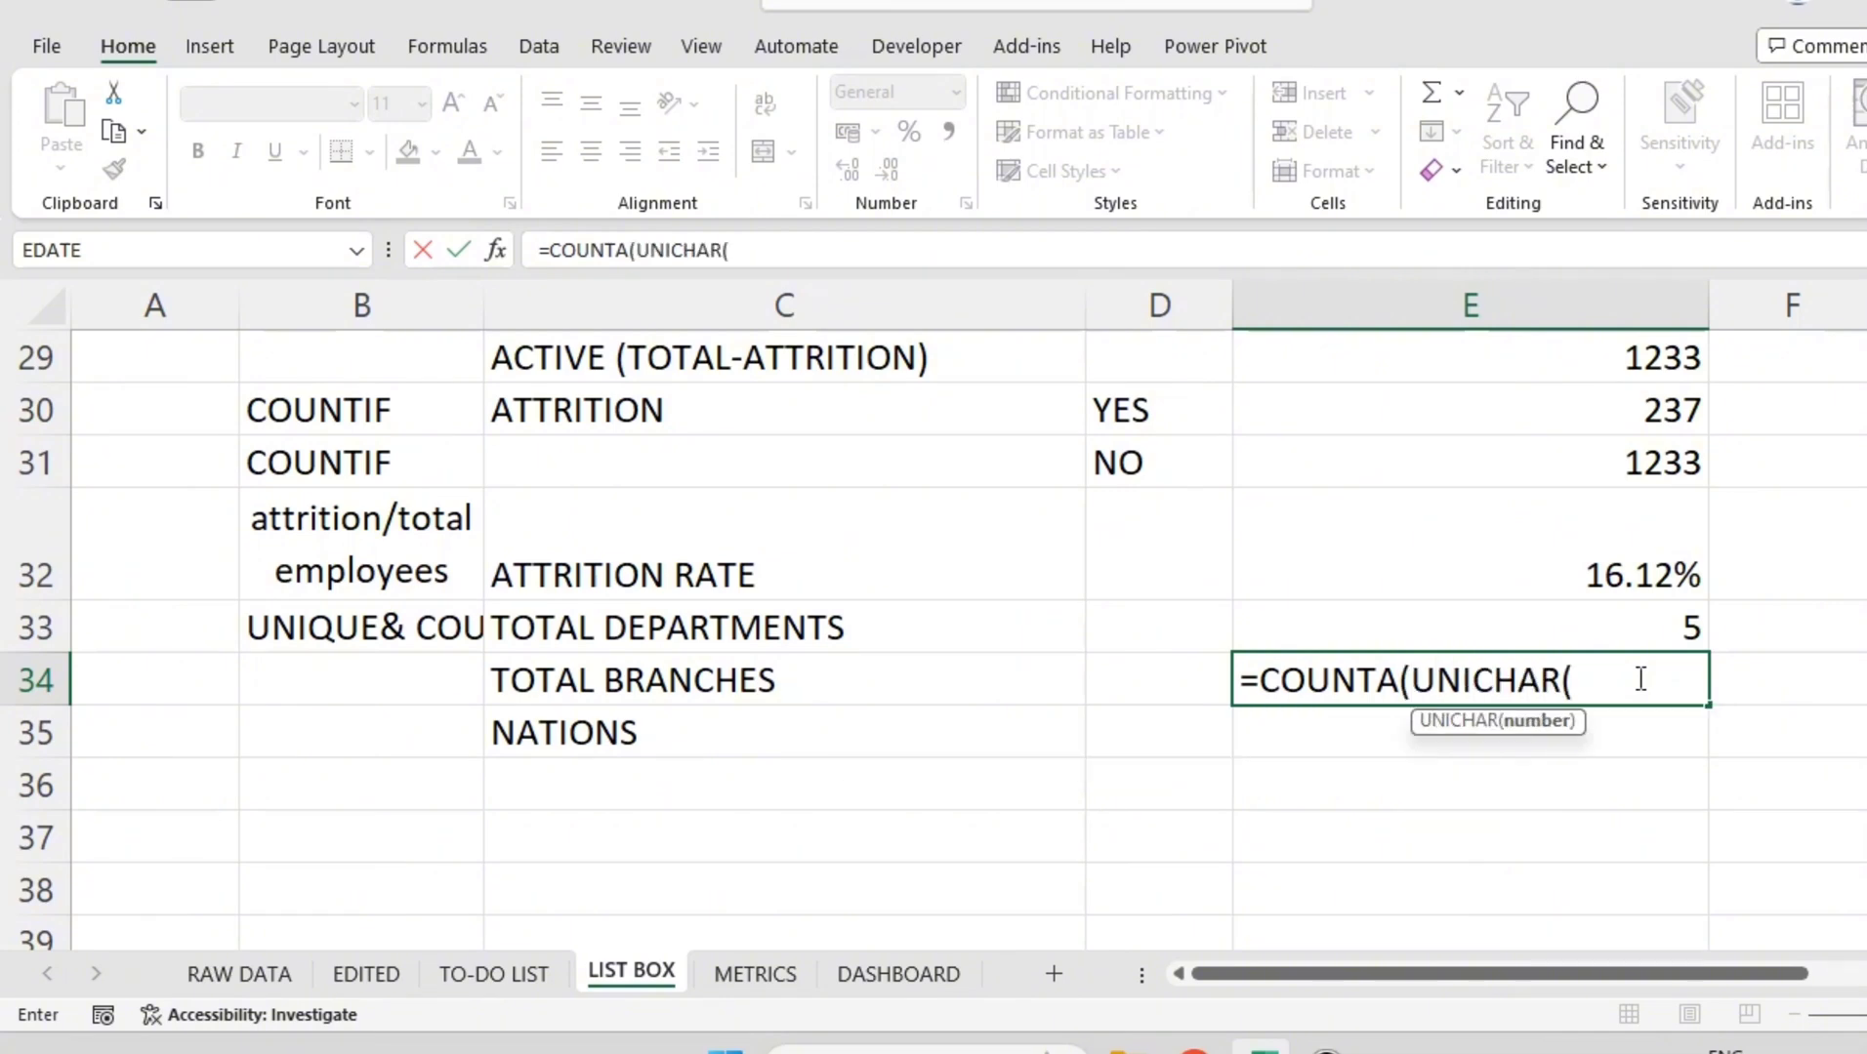
pyautogui.press('BackSpace')
pyautogui.press('BackSpace')
pyautogui.press('BackSpace')
pyautogui.press('BackSpace')
pyautogui.press('BackSpace')
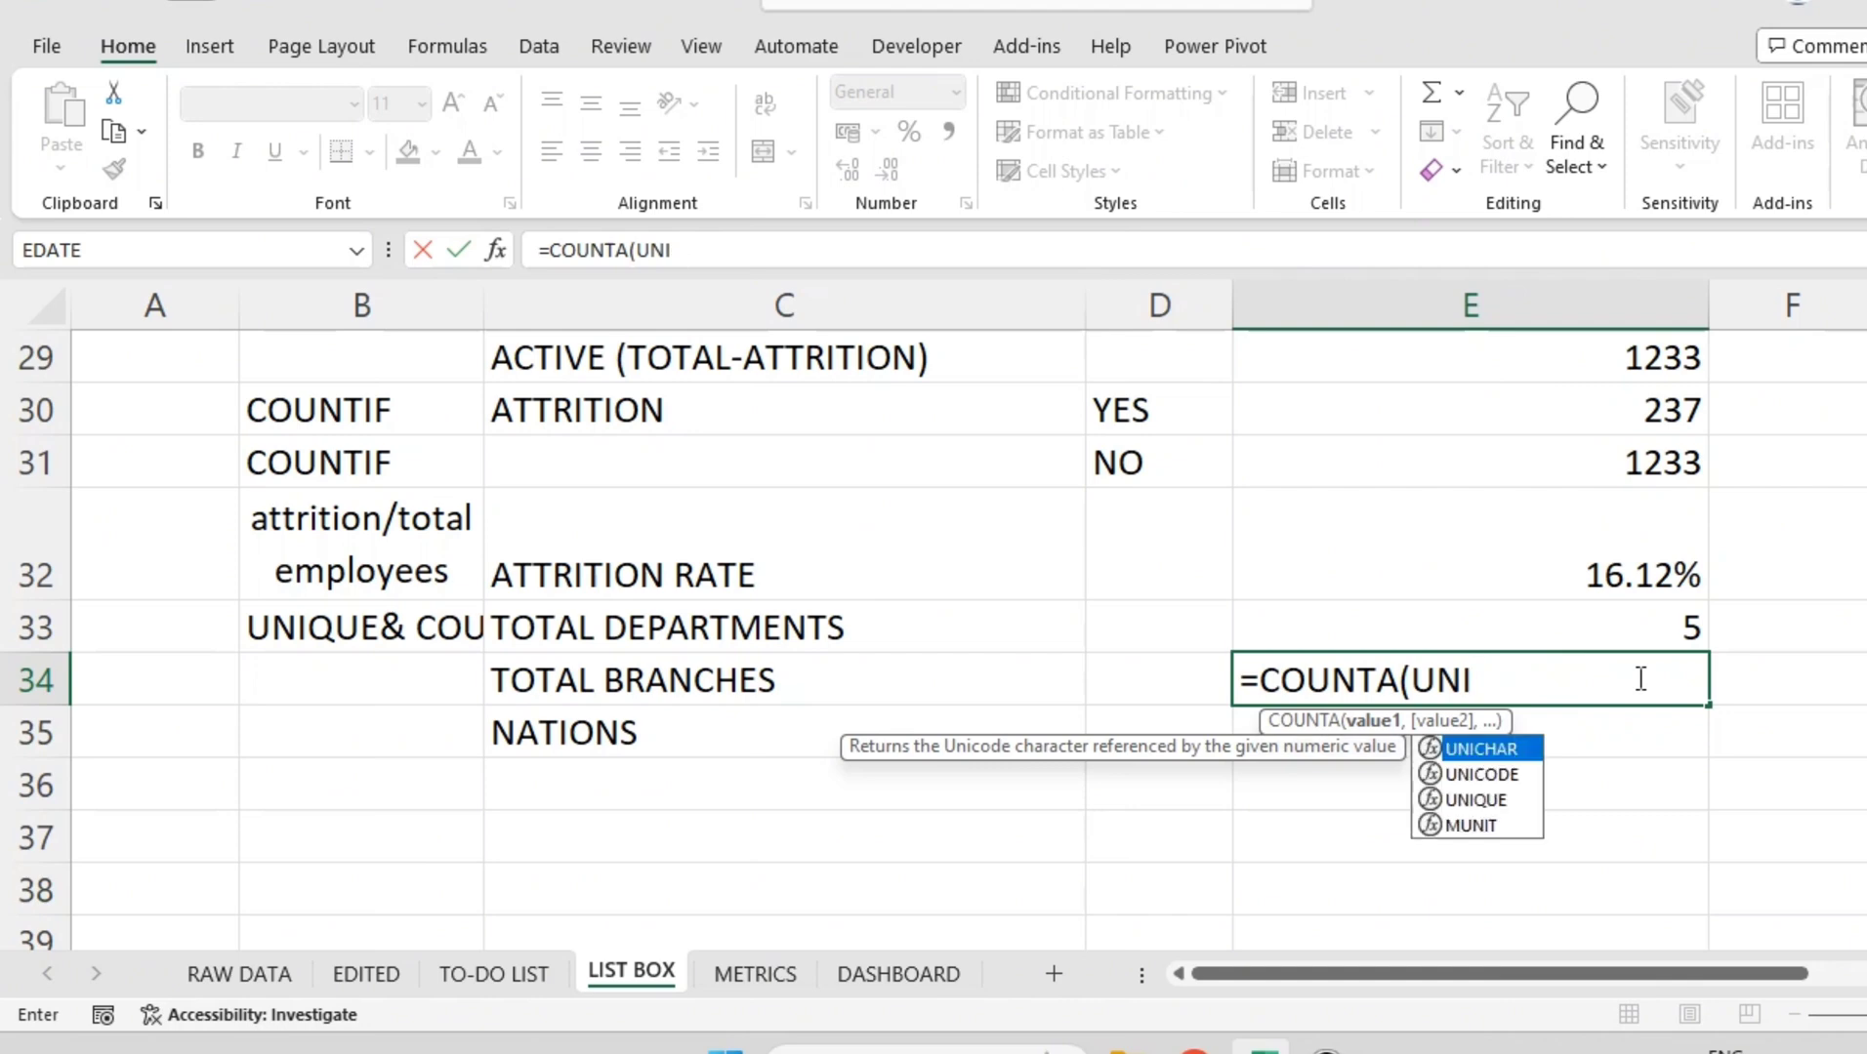
pyautogui.write('Q')
pyautogui.press('Tab')
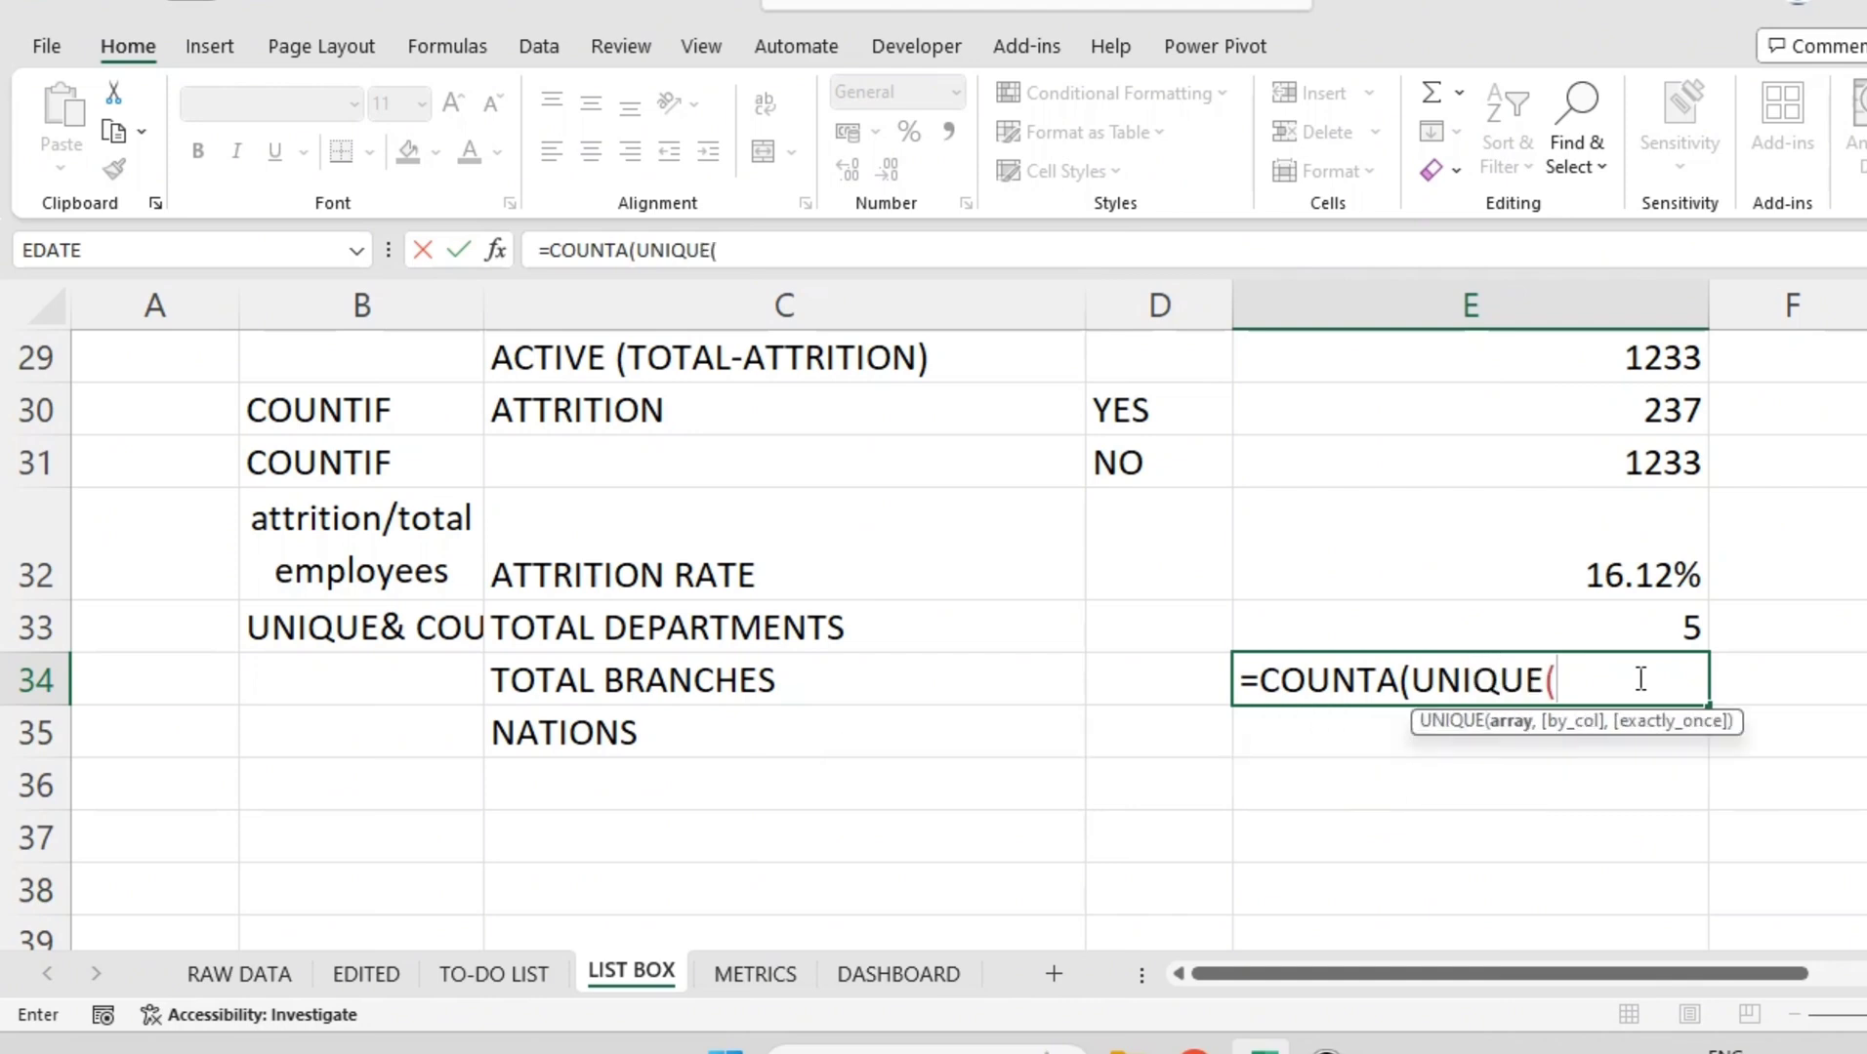
pyautogui.write('BR')
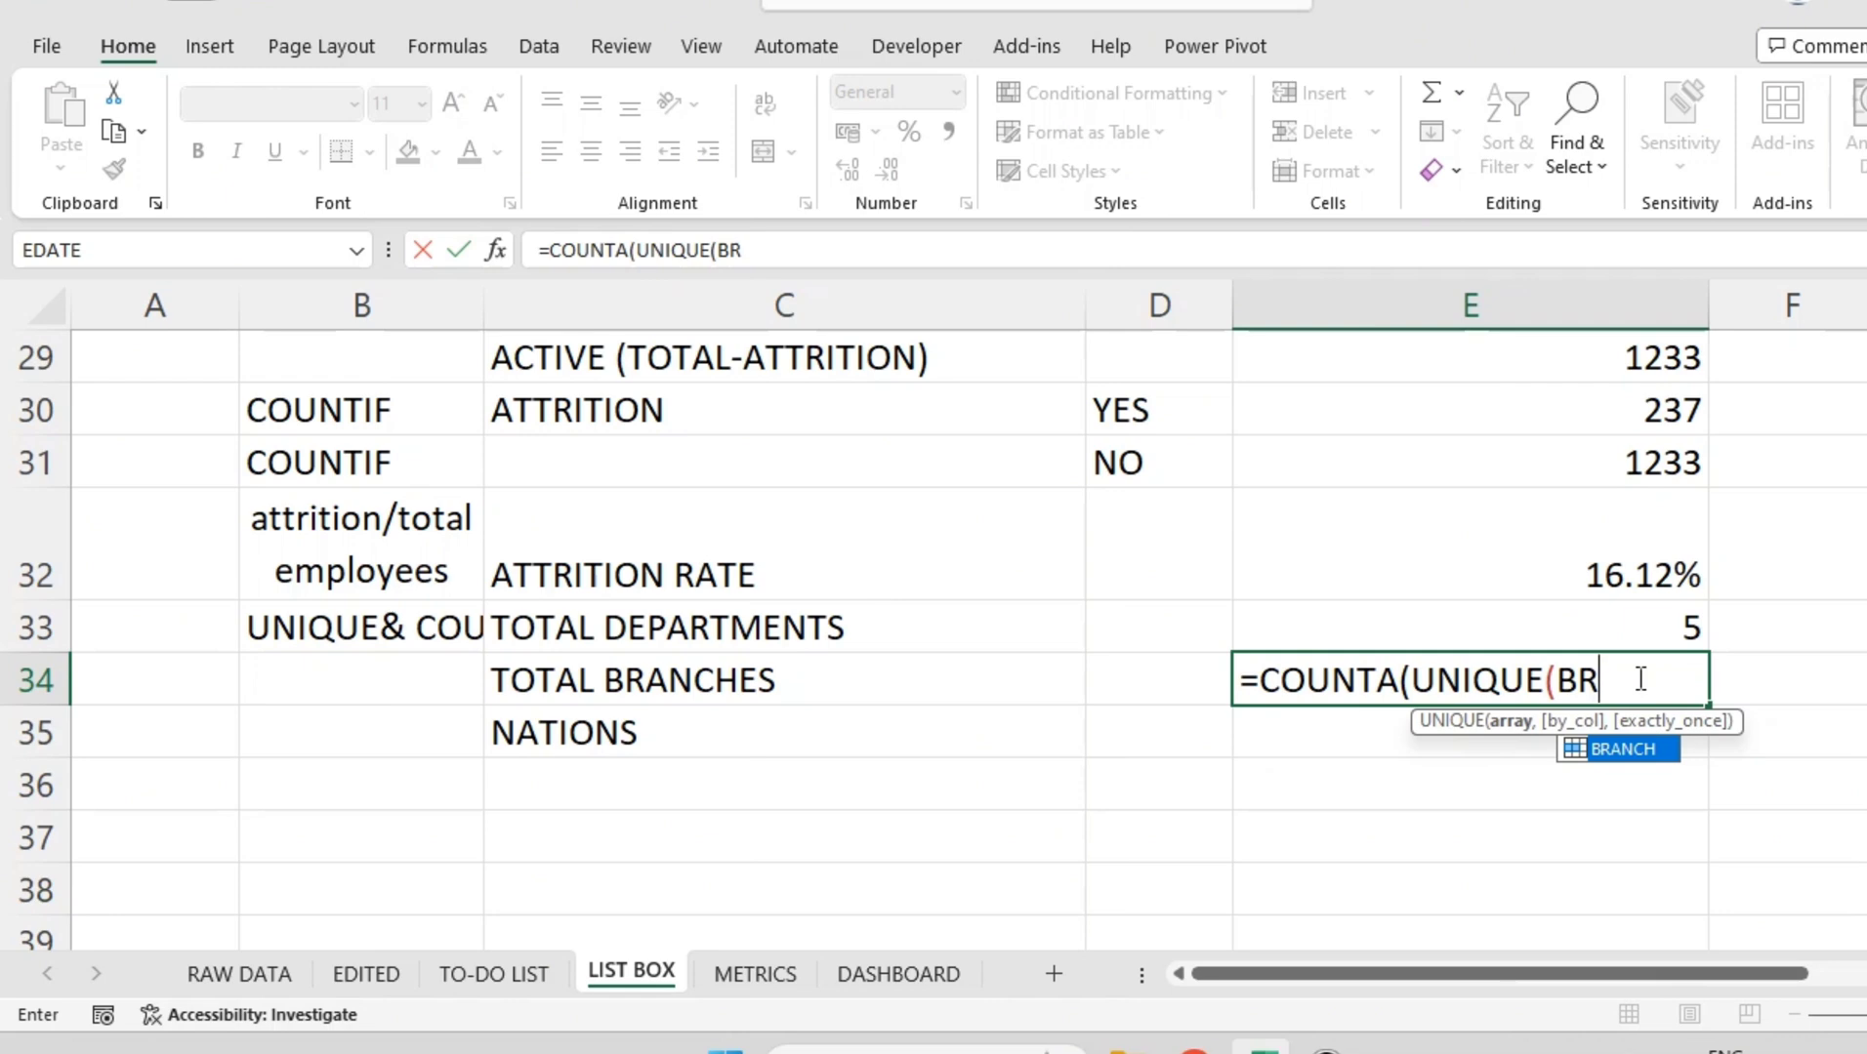
pyautogui.press('Tab')
pyautogui.press('Return')
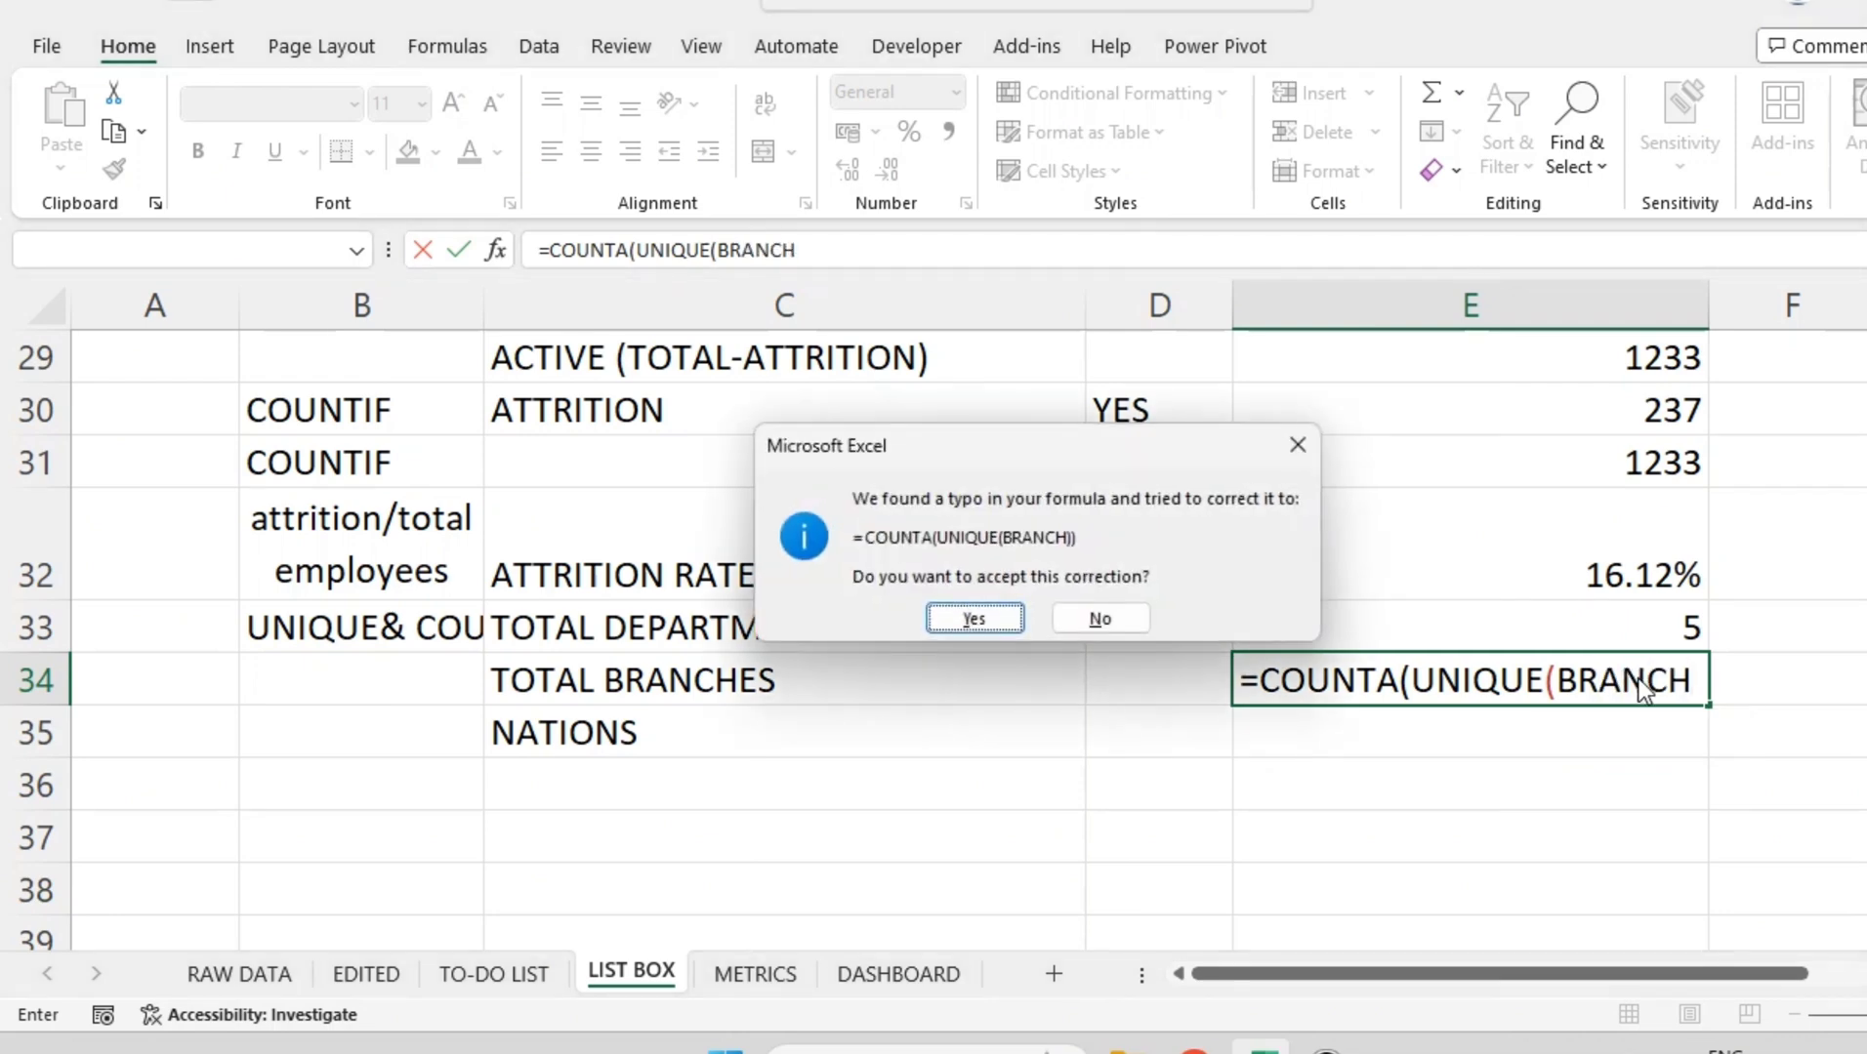
pyautogui.press('Return')
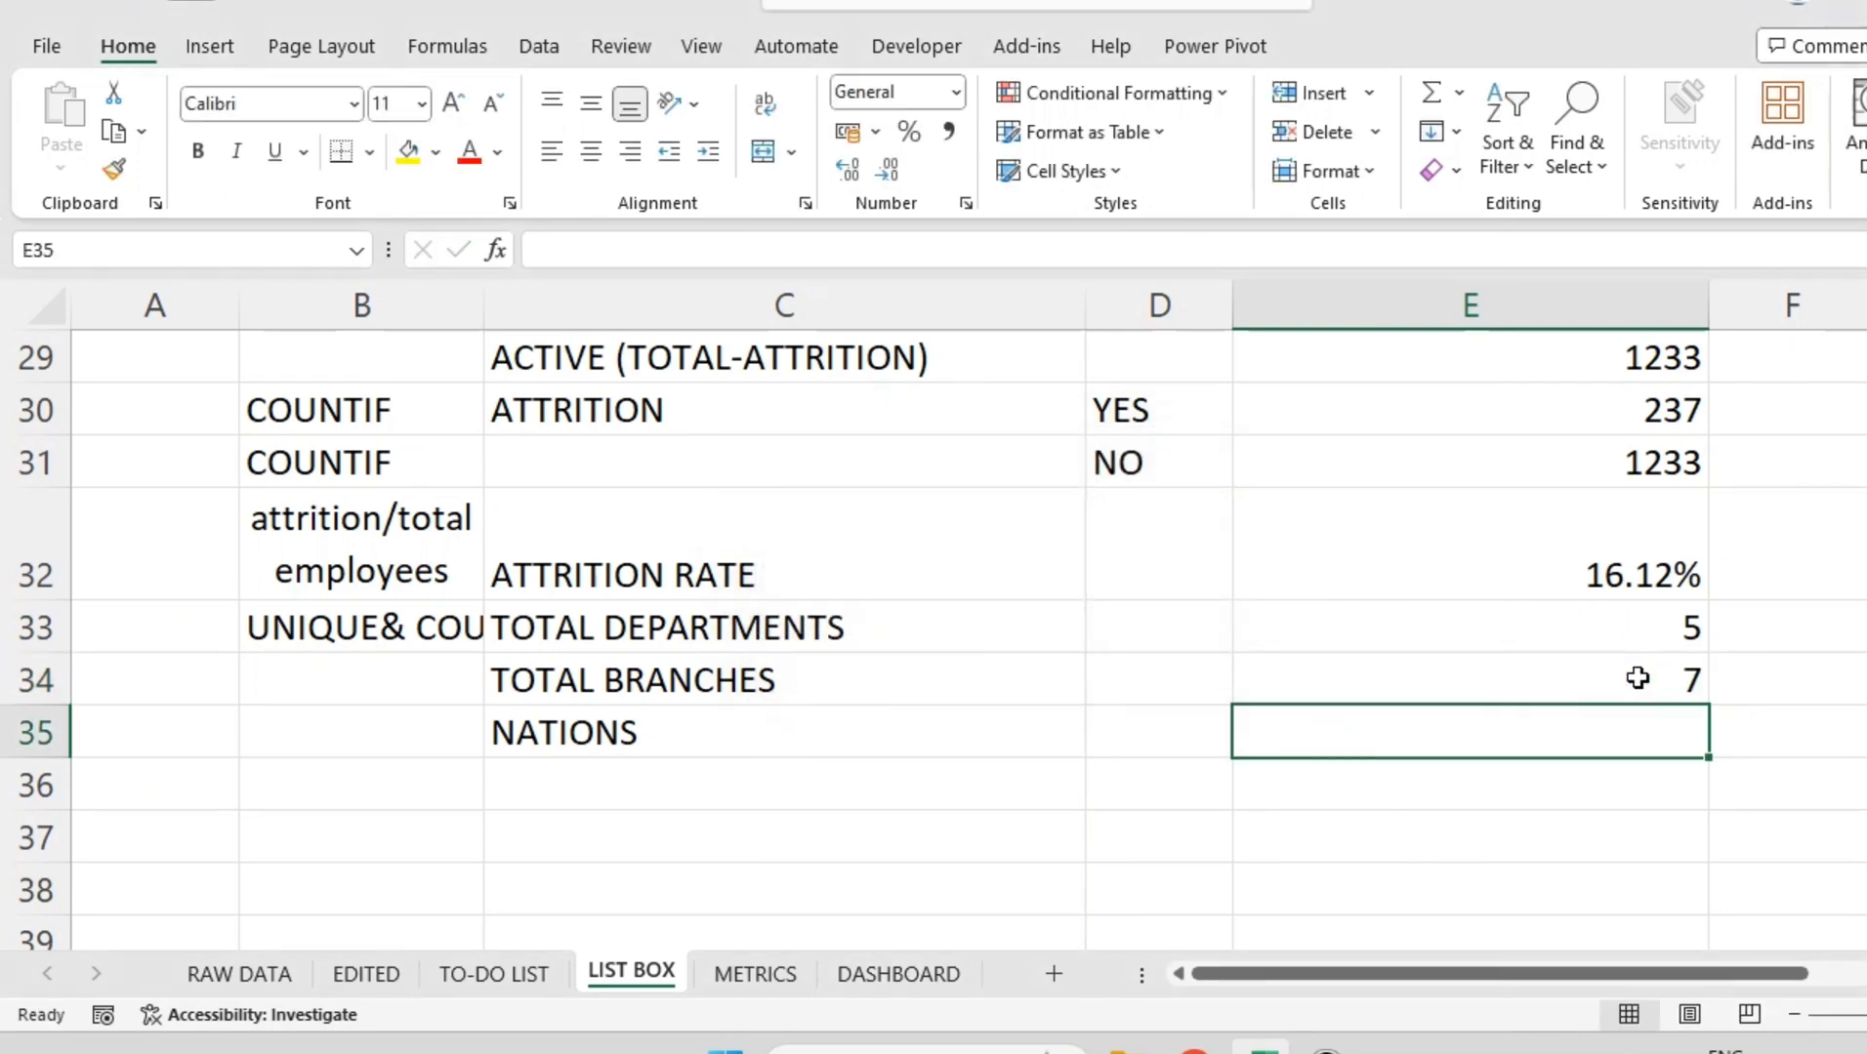
pyautogui.click(1637, 678)
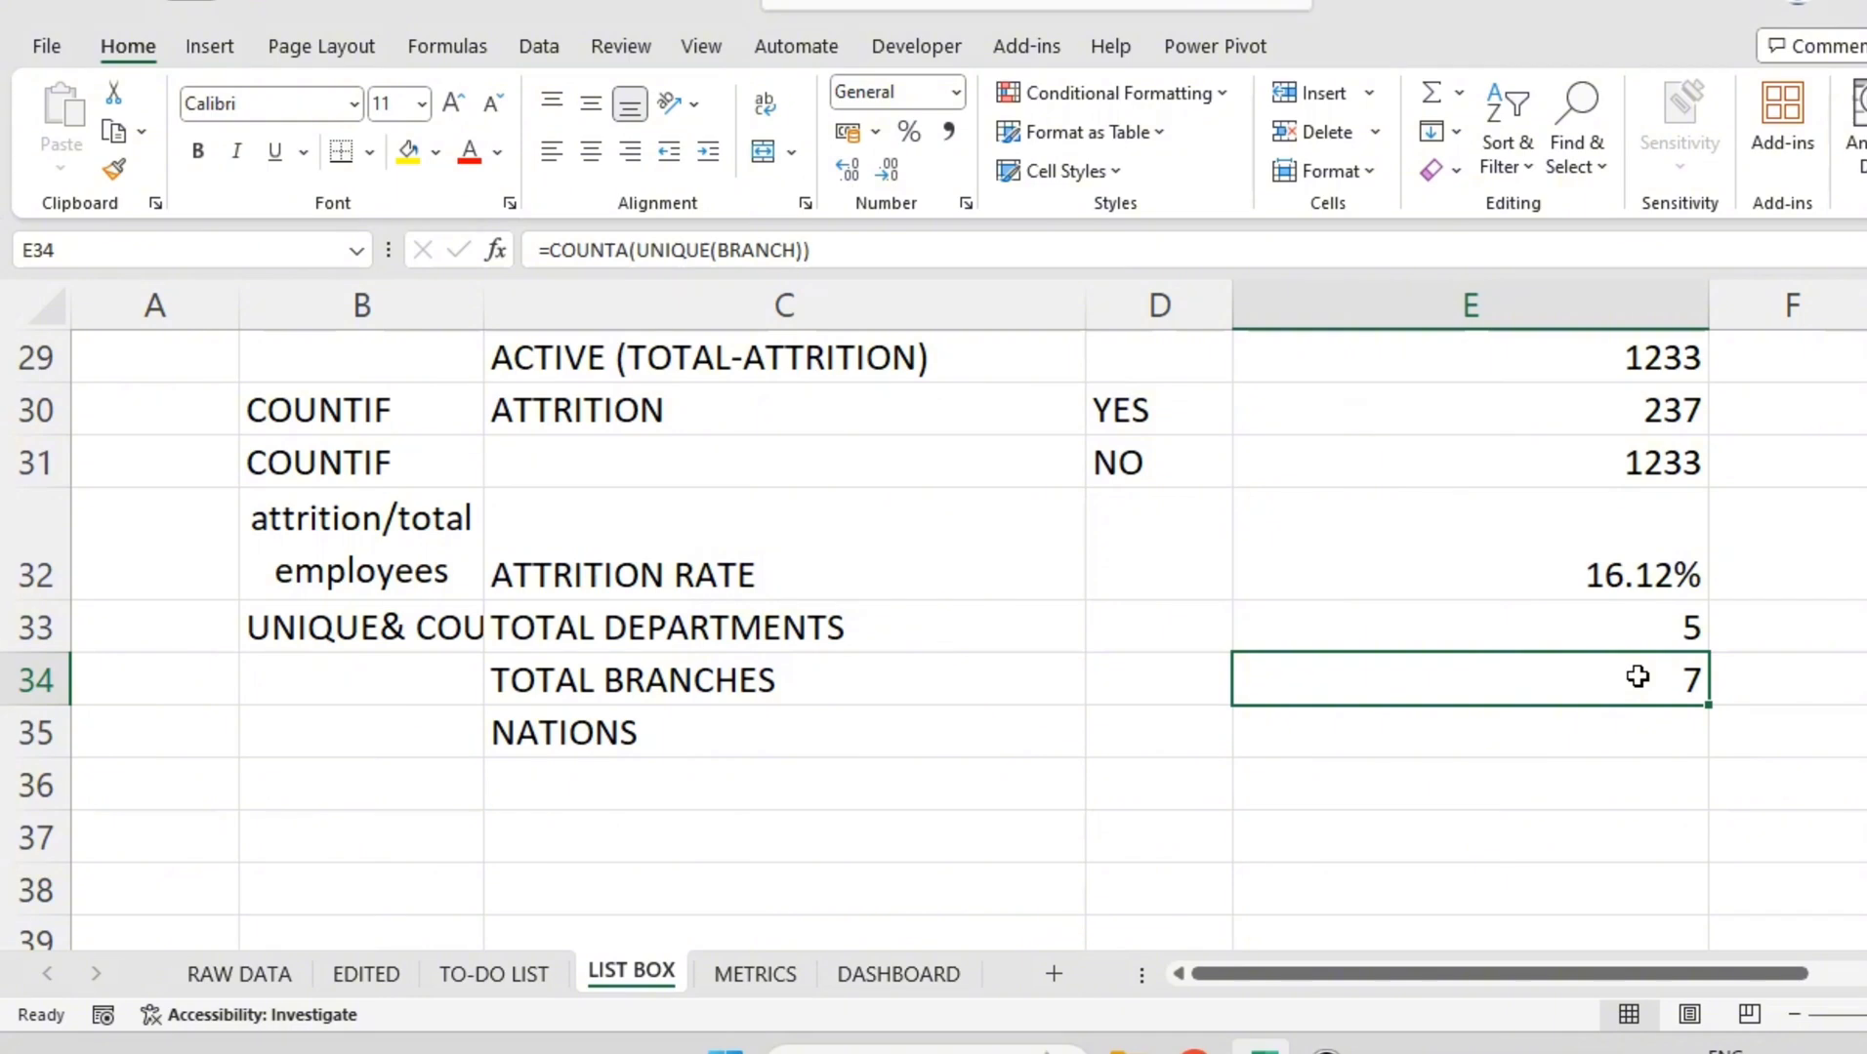
pyautogui.click(1636, 621)
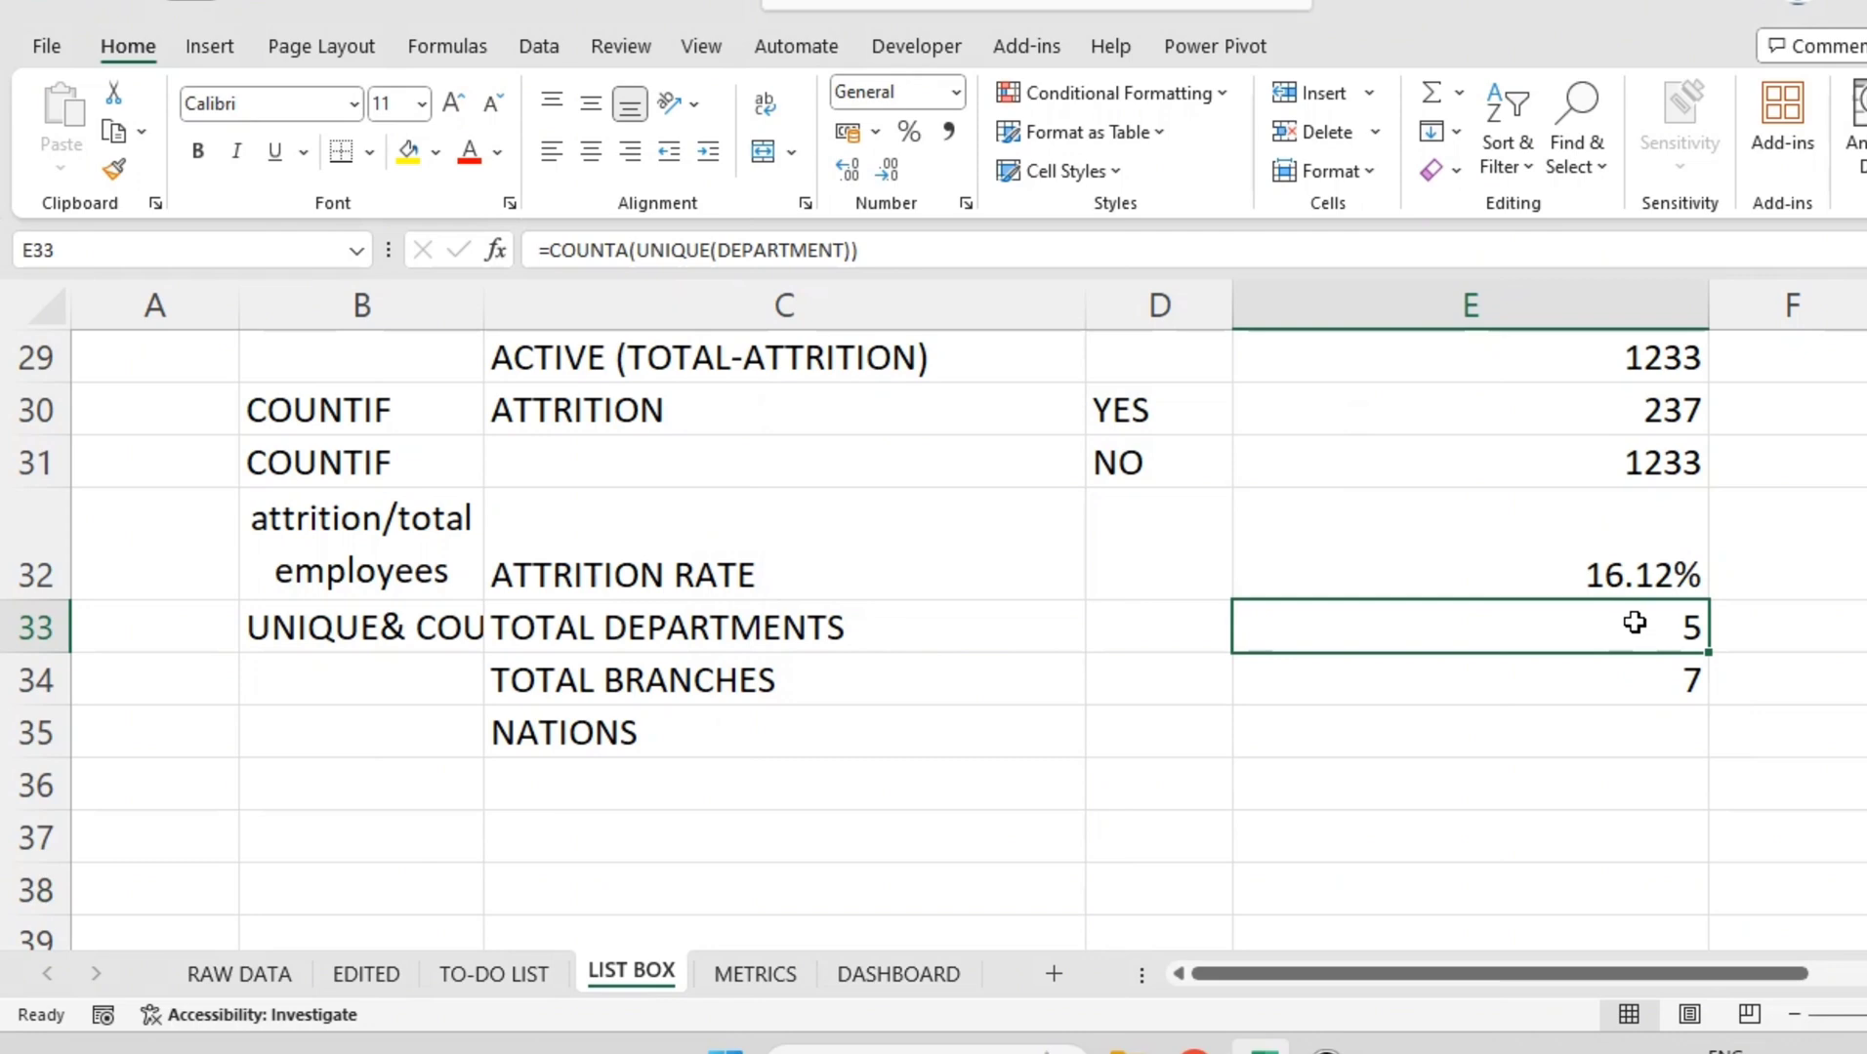
# Step: Count the distinct nations in E35 with =COUNTA(UNIQUE(NATION))
pyautogui.click(1628, 714)
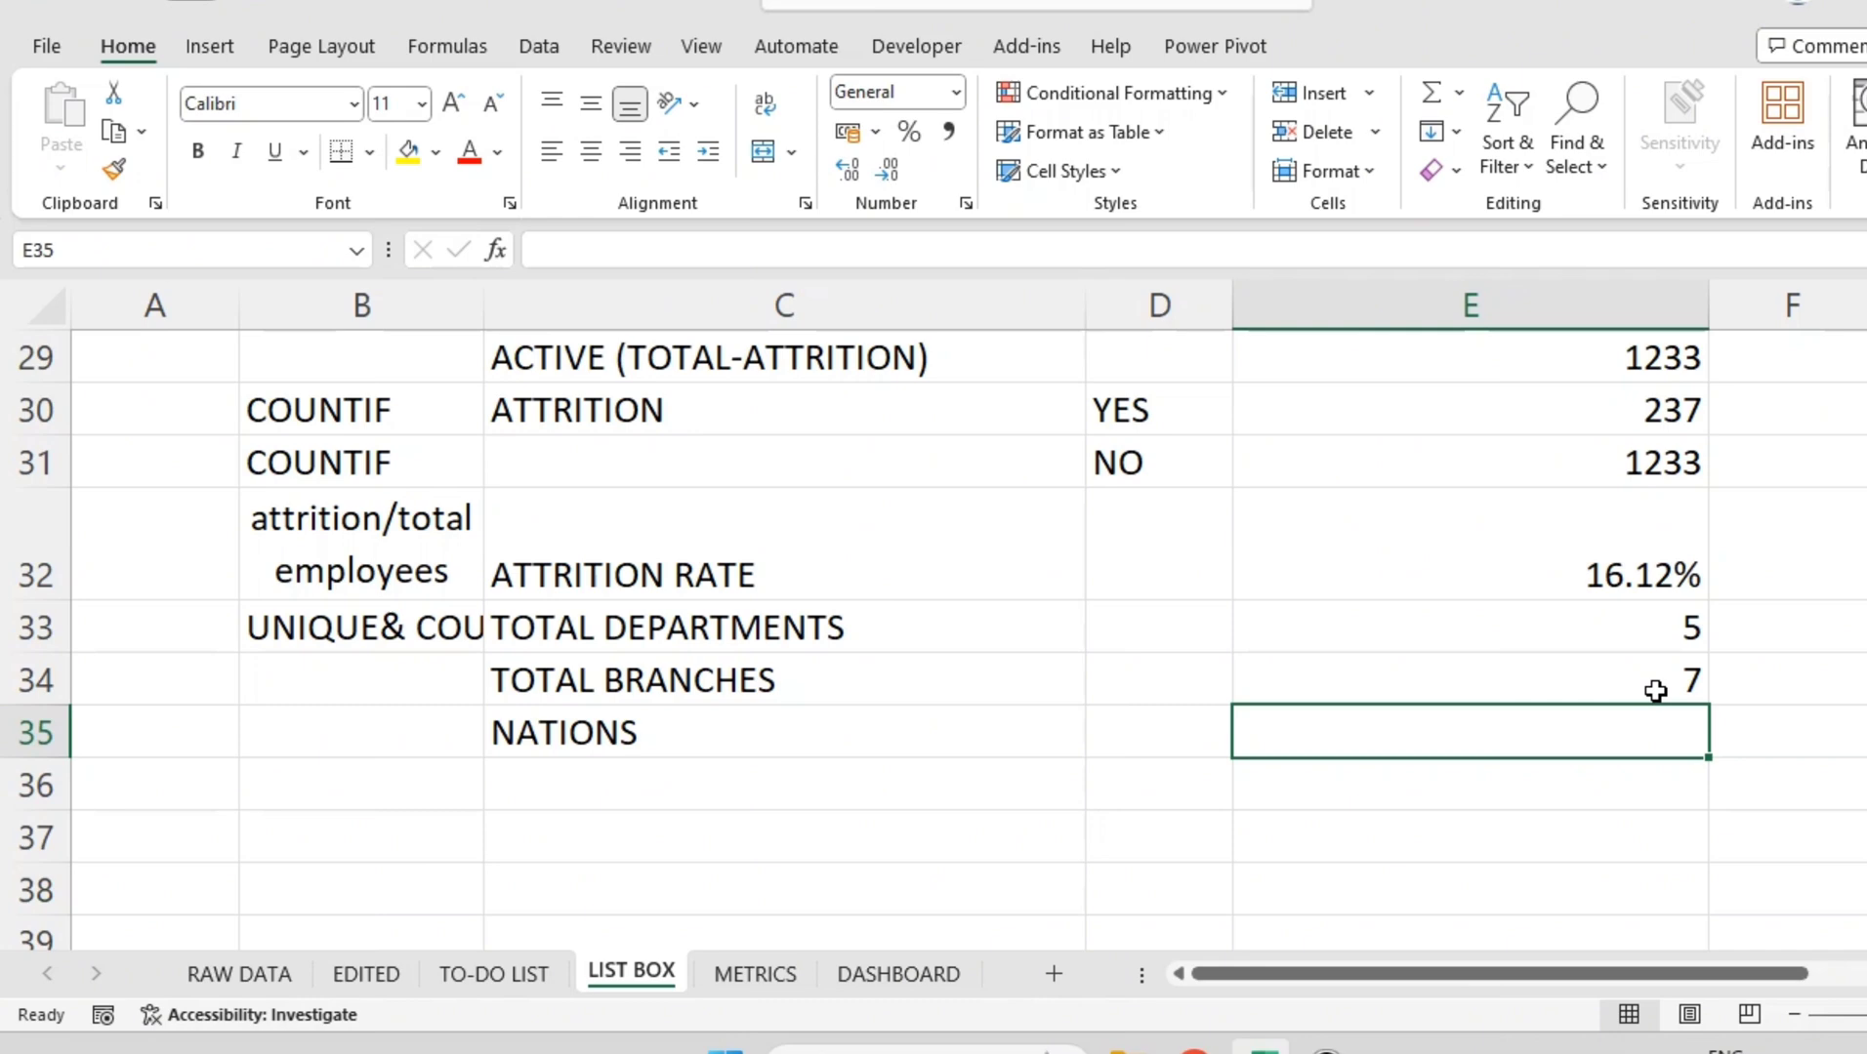
pyautogui.write('=COU')
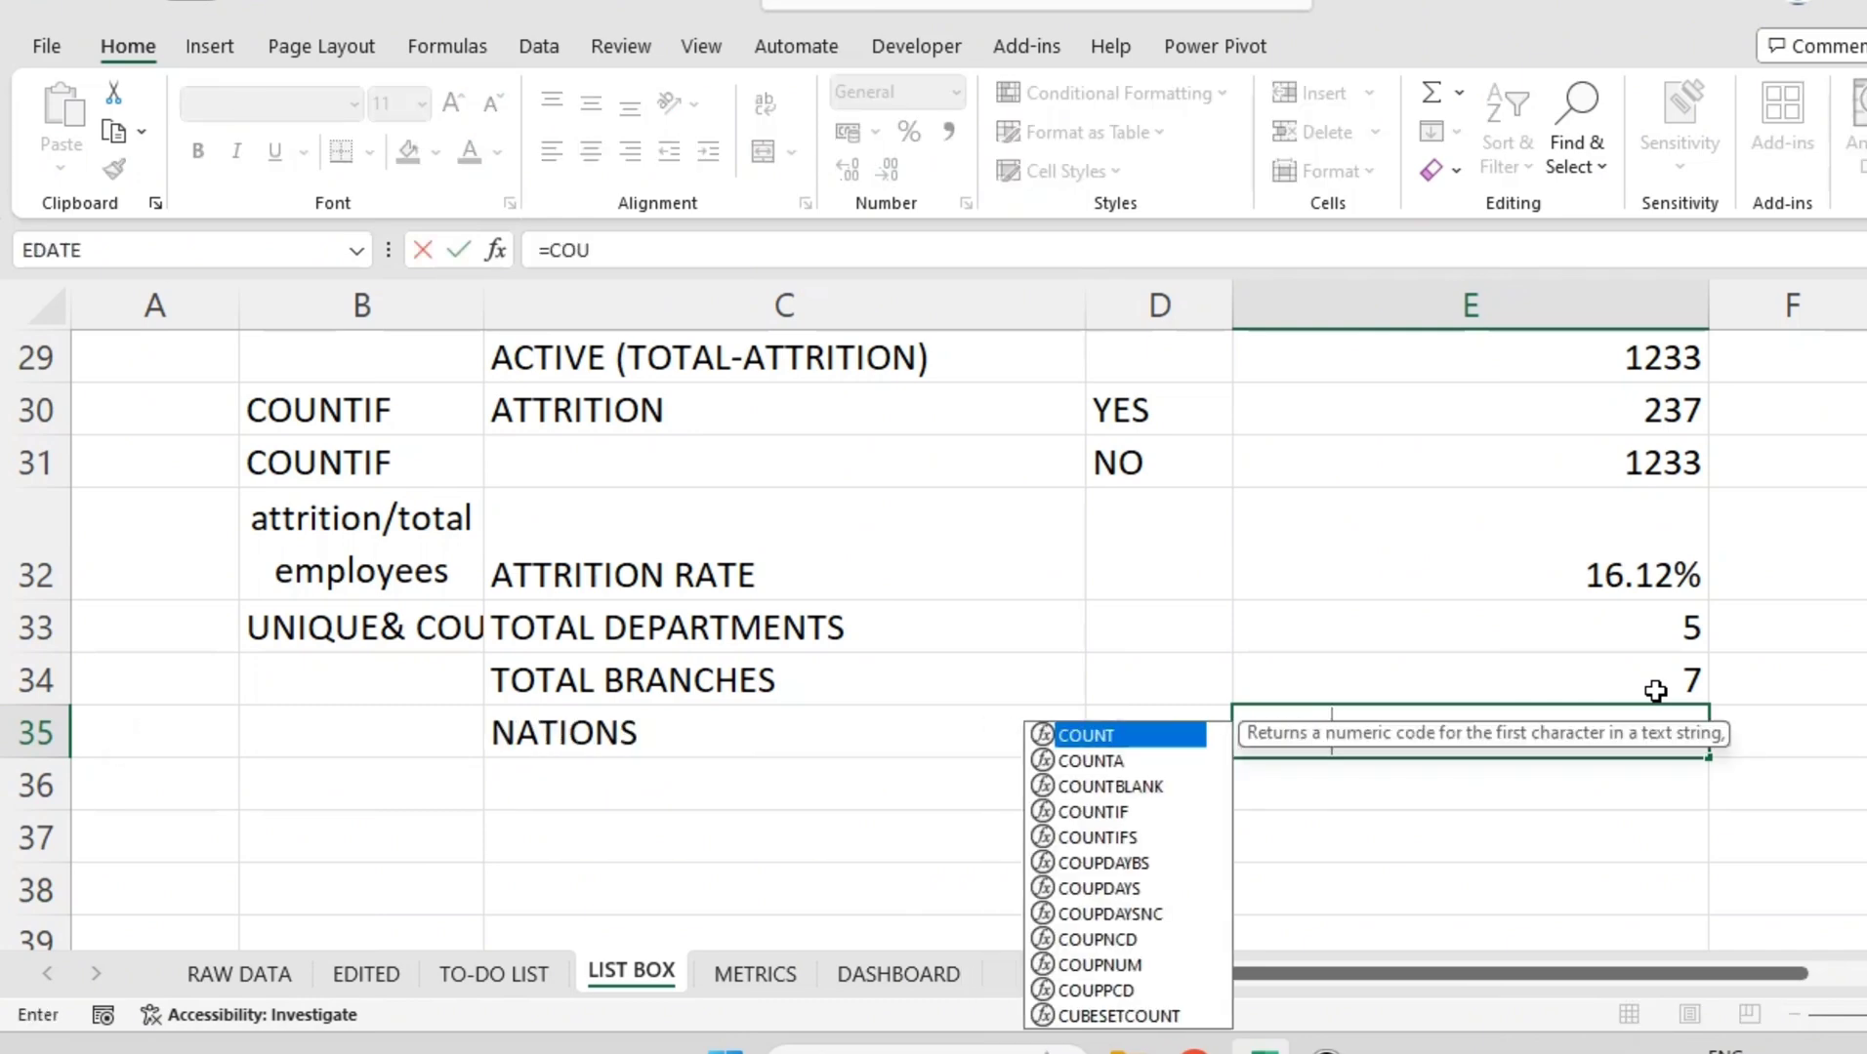
pyautogui.write('NTA(UNIQ')
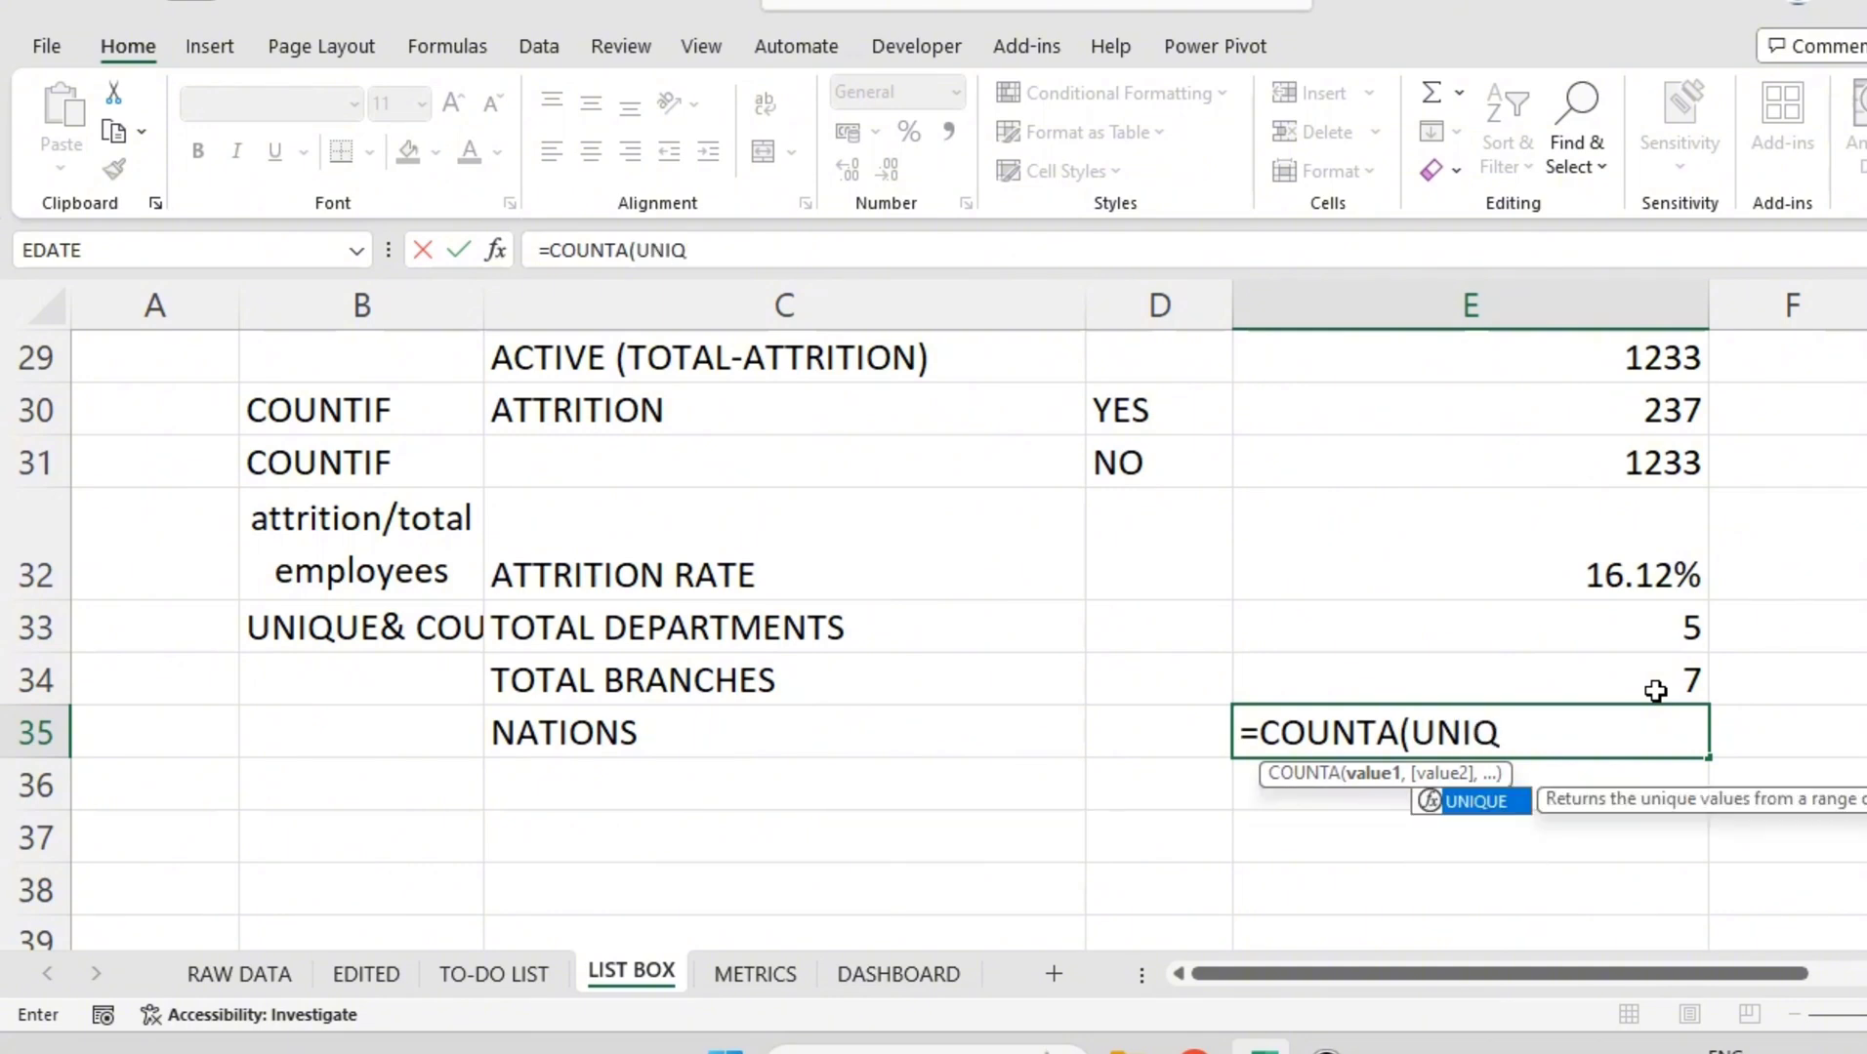
pyautogui.press('Tab')
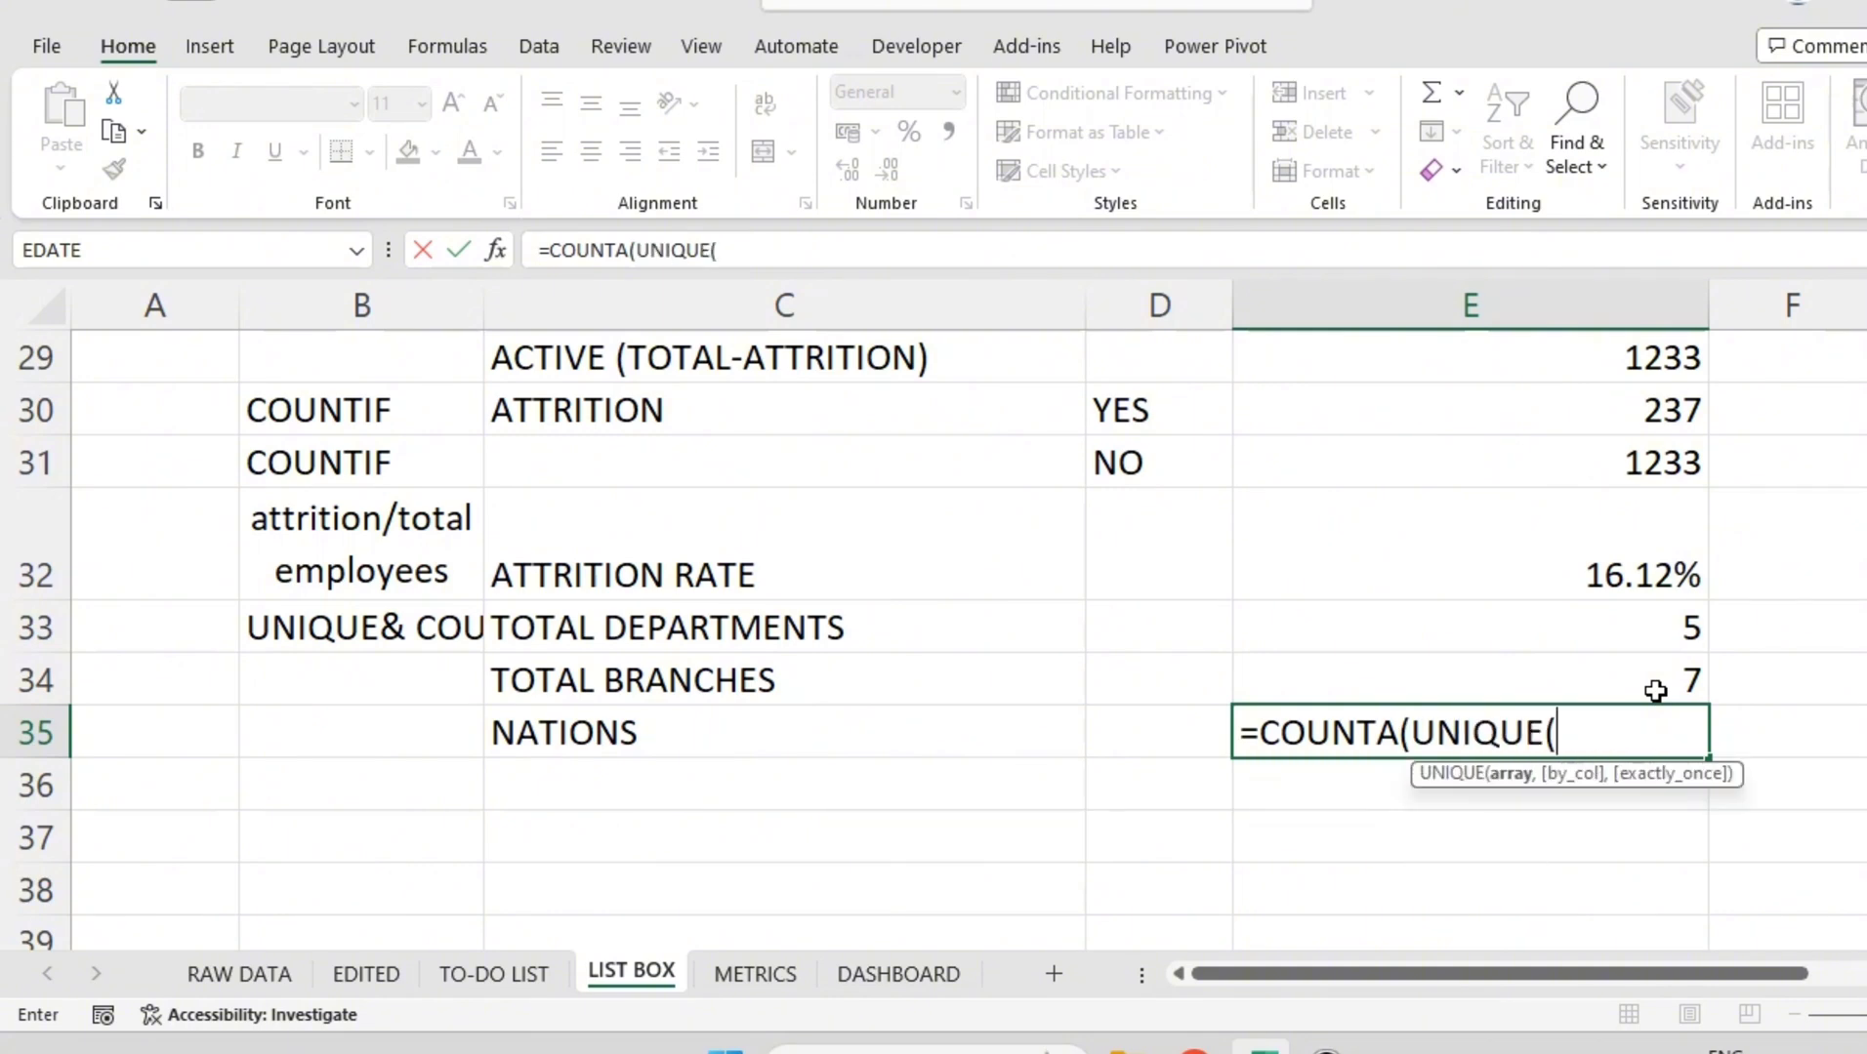
pyautogui.write('NAT')
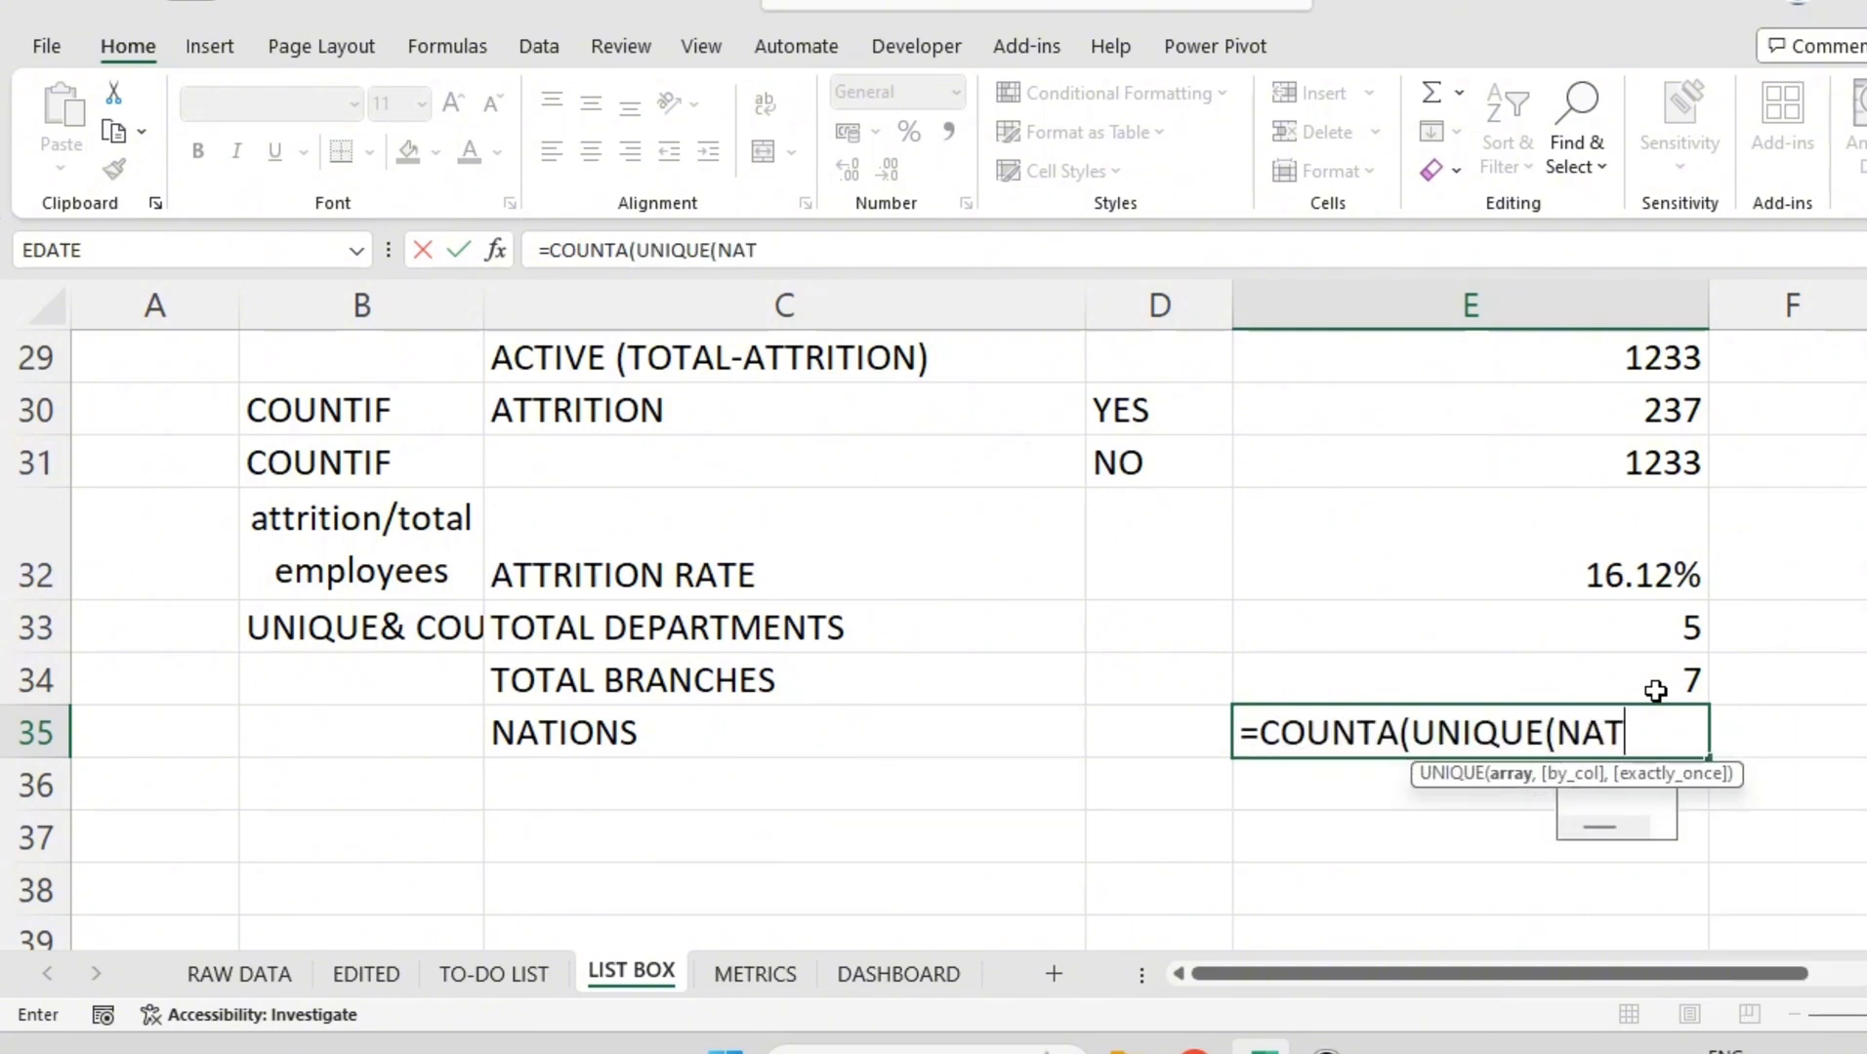
pyautogui.write('ION))')
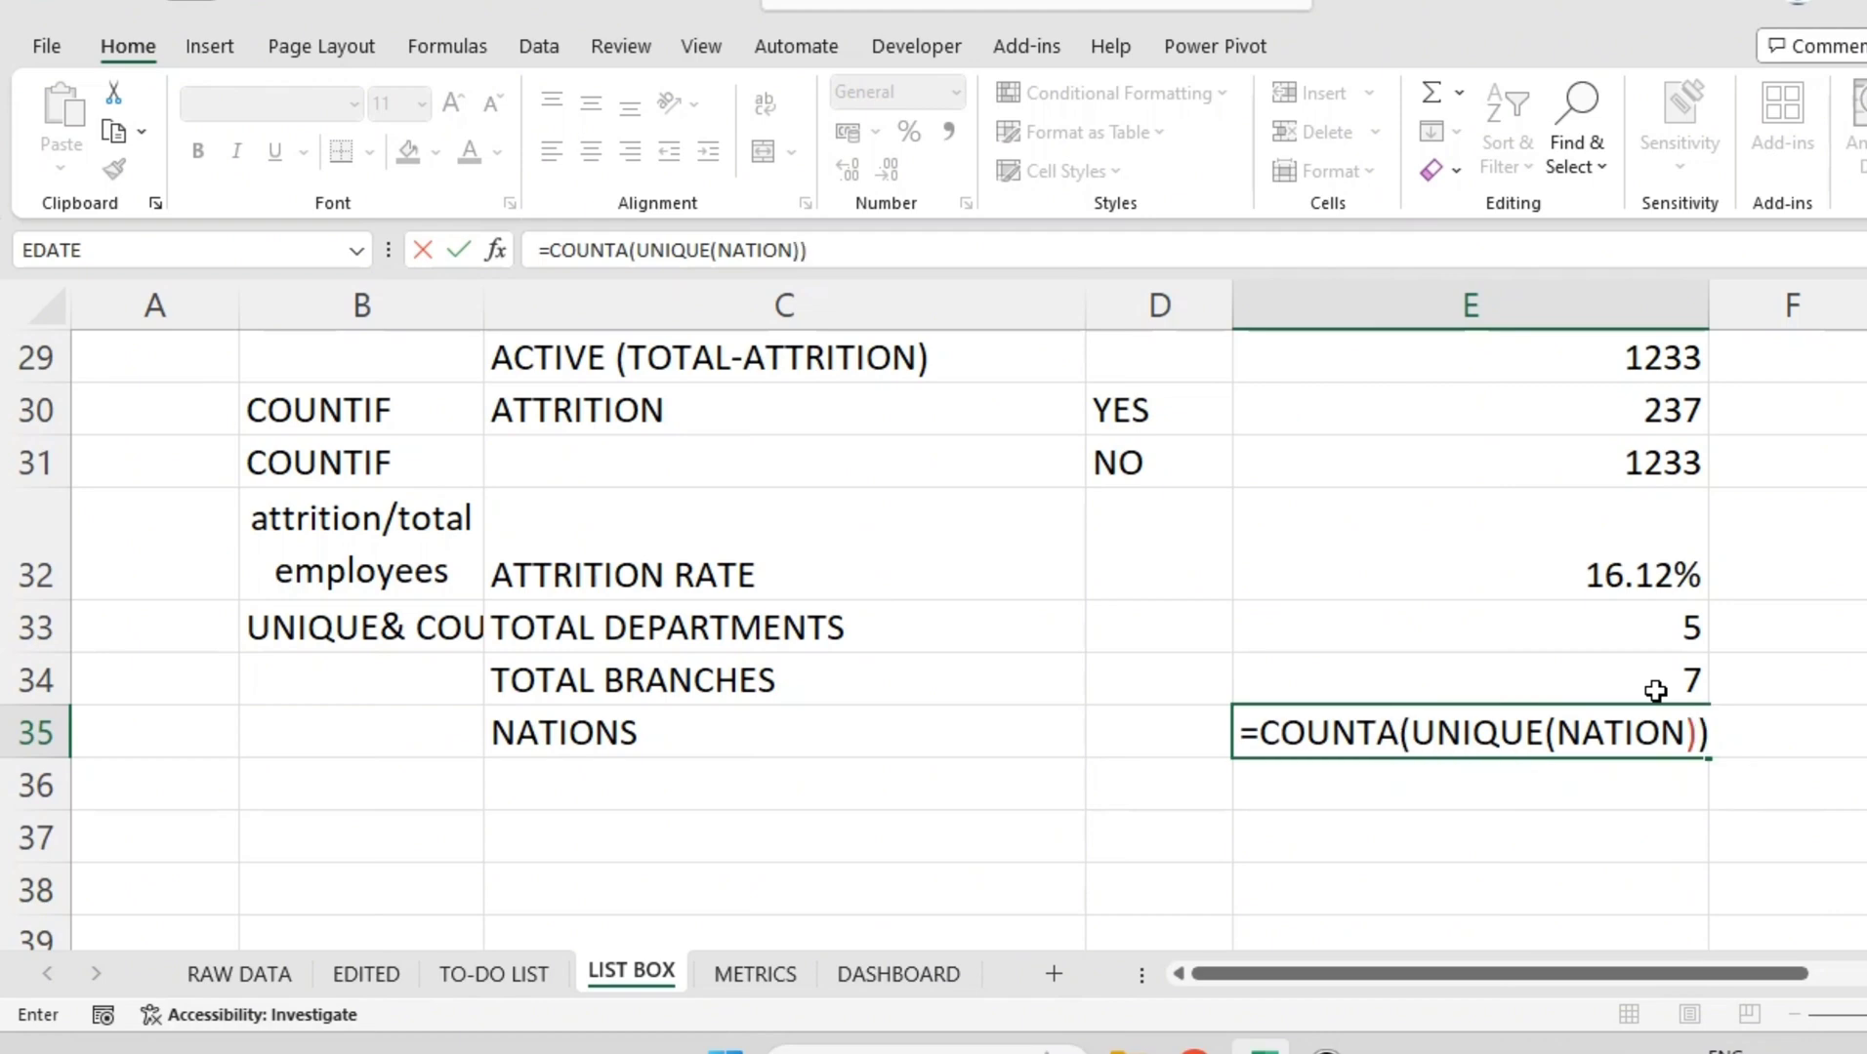
pyautogui.press('Return')
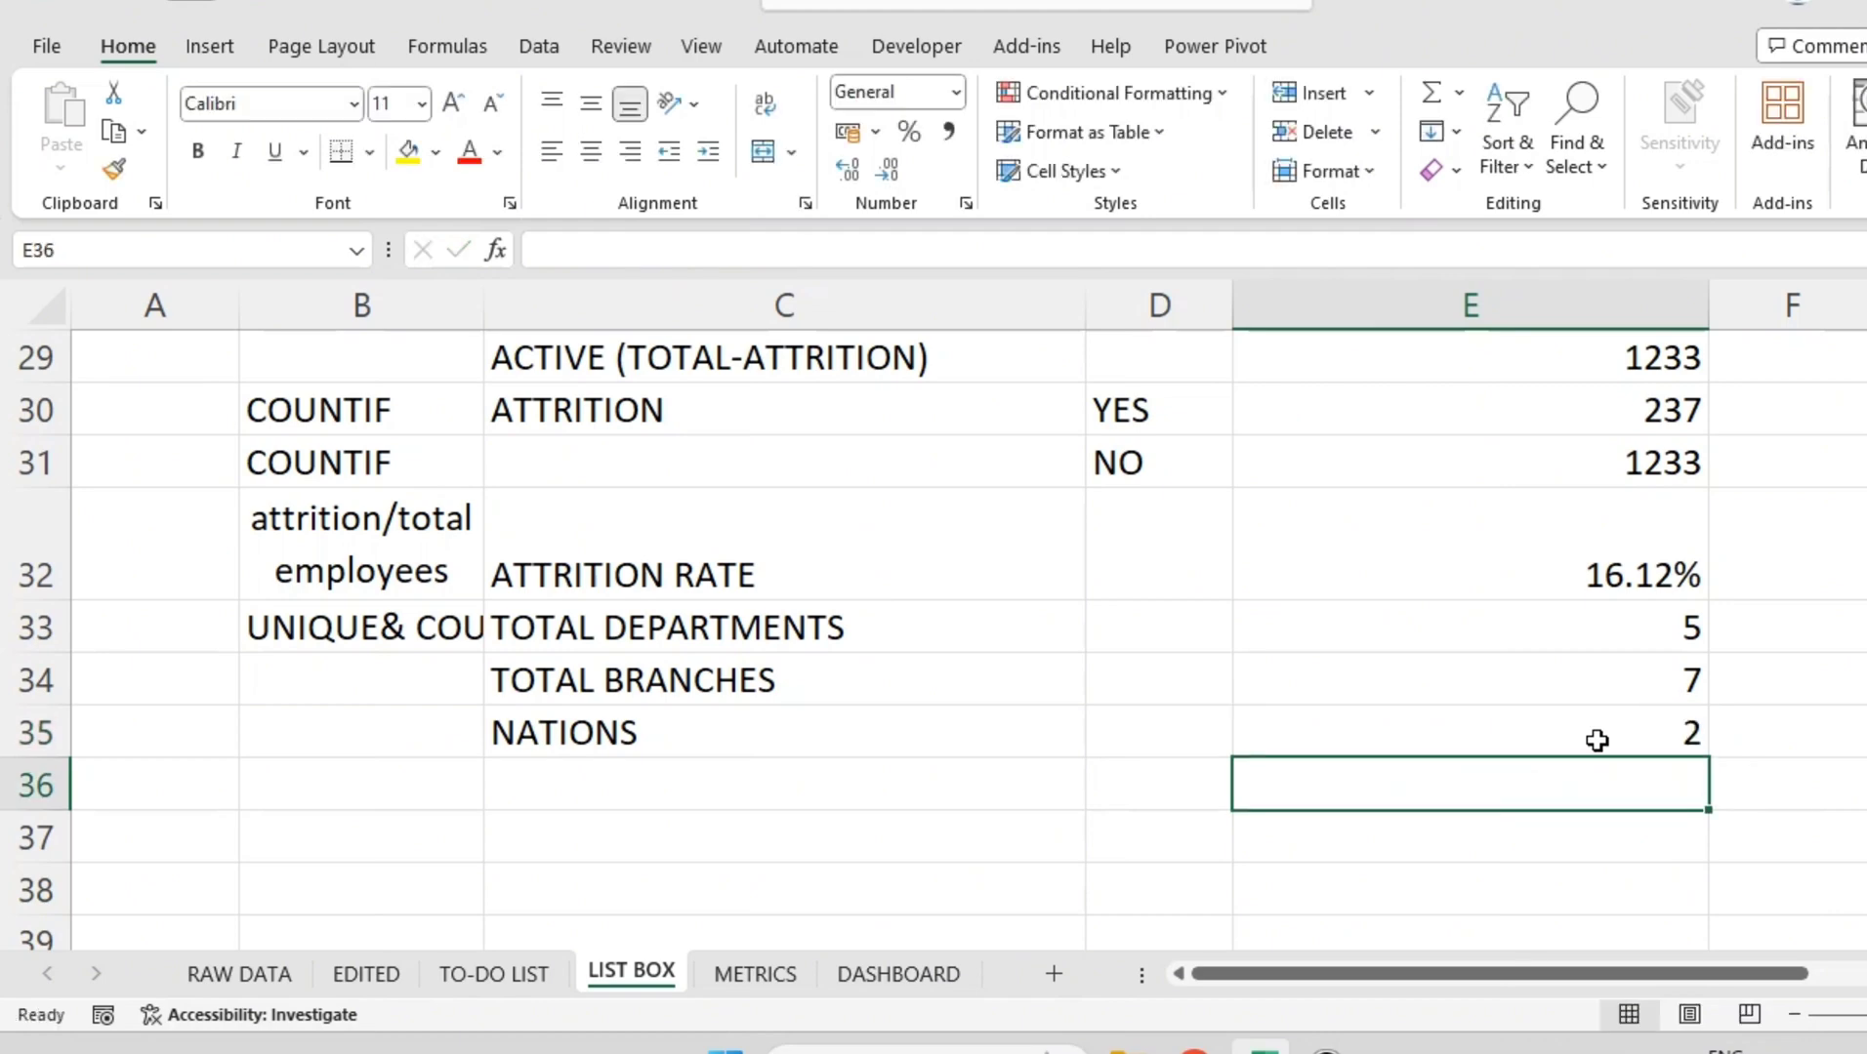
# Step: Examine the Department column entries on the EDITED sheet against the TOTAL DEPARTMENTS formula in E33 on LIST BOX
pyautogui.click(361, 971)
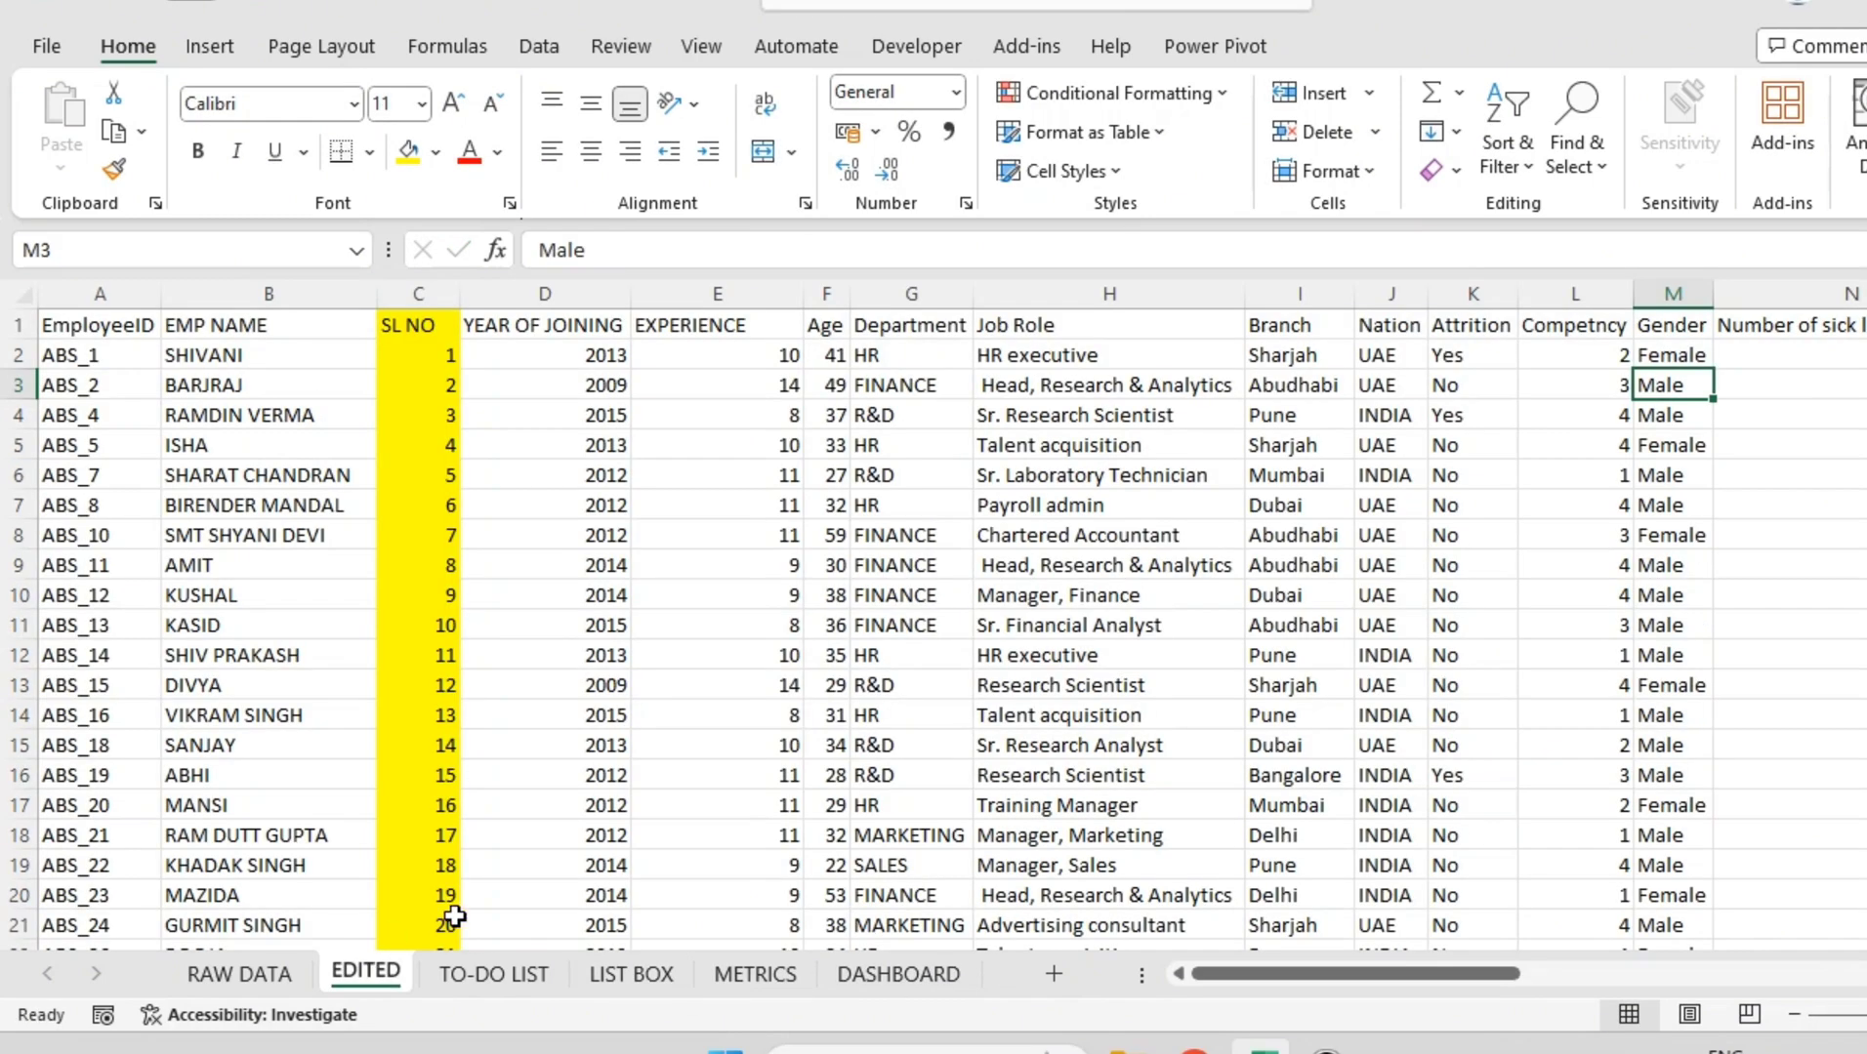
pyautogui.click(1458, 977)
pyautogui.moveTo(884, 356); pyautogui.dragTo(904, 532)
pyautogui.moveTo(924, 358); pyautogui.dragTo(929, 384)
pyautogui.moveTo(911, 529); pyautogui.dragTo(903, 572)
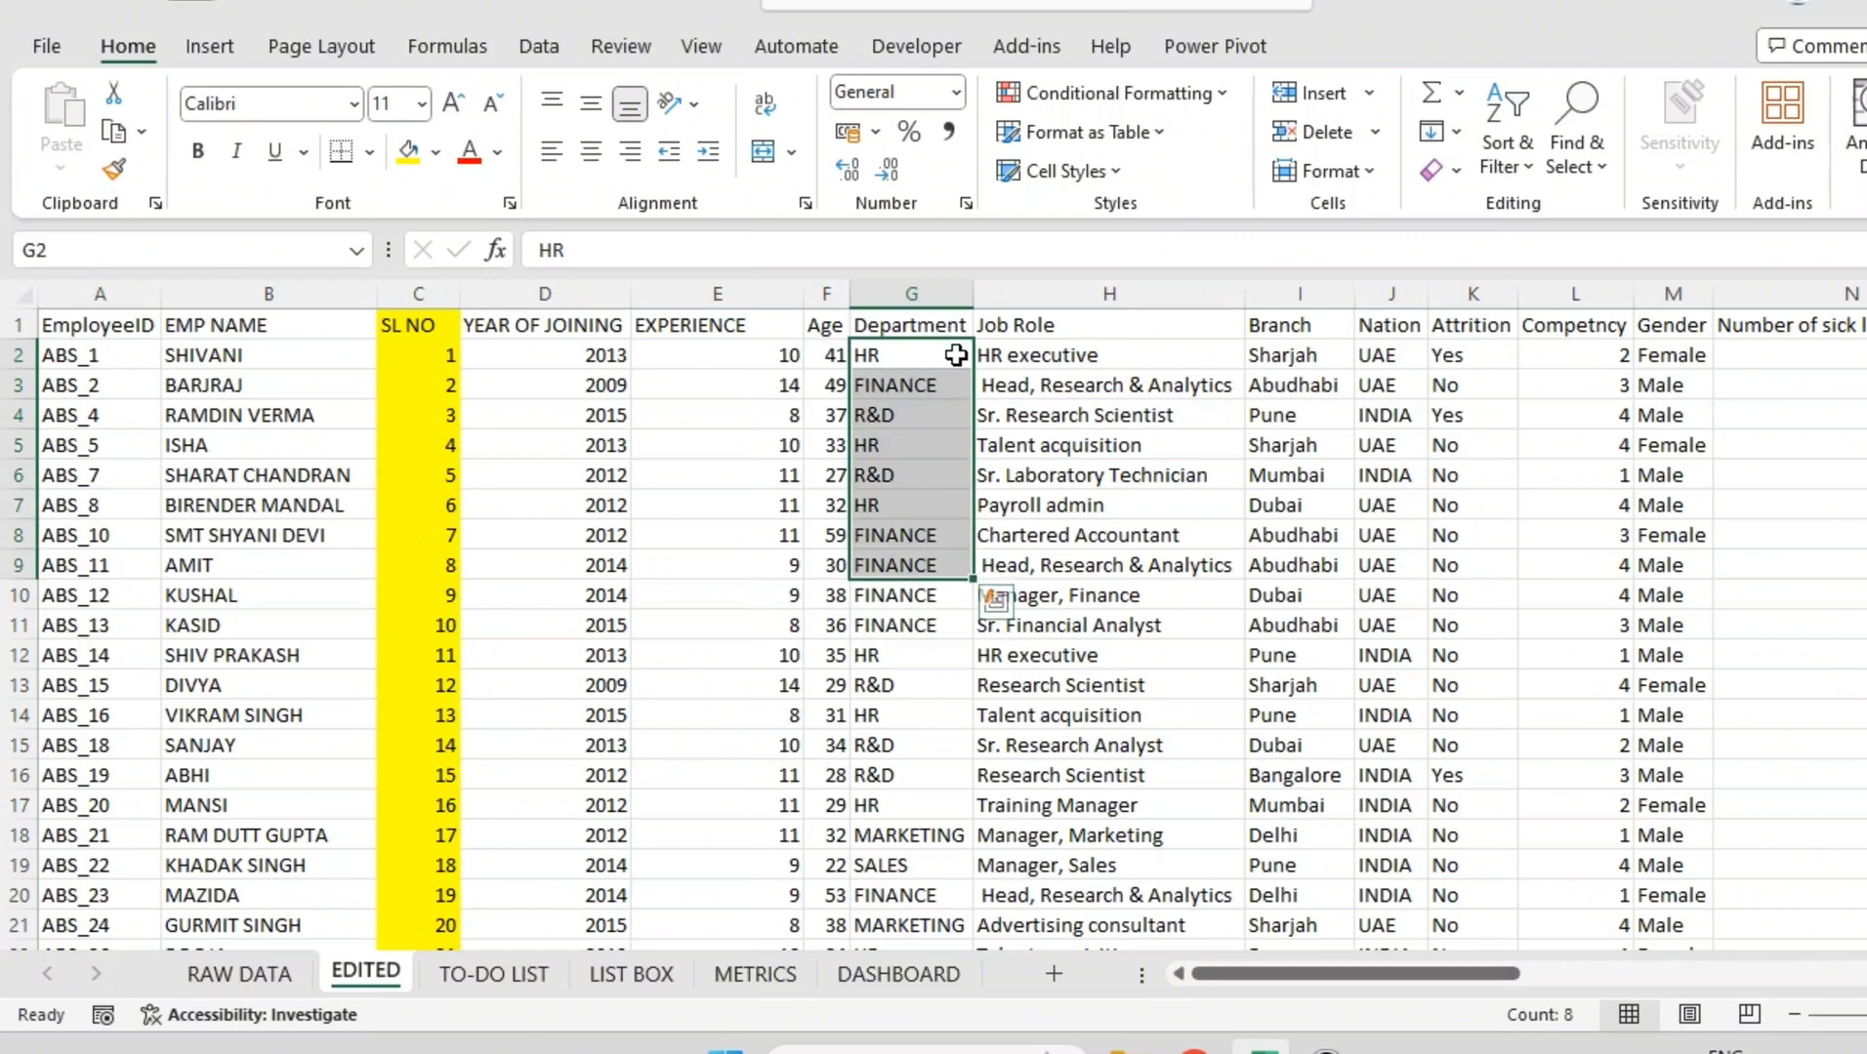
pyautogui.moveTo(911, 352); pyautogui.dragTo(908, 543)
pyautogui.click(679, 972)
pyautogui.click(1562, 628)
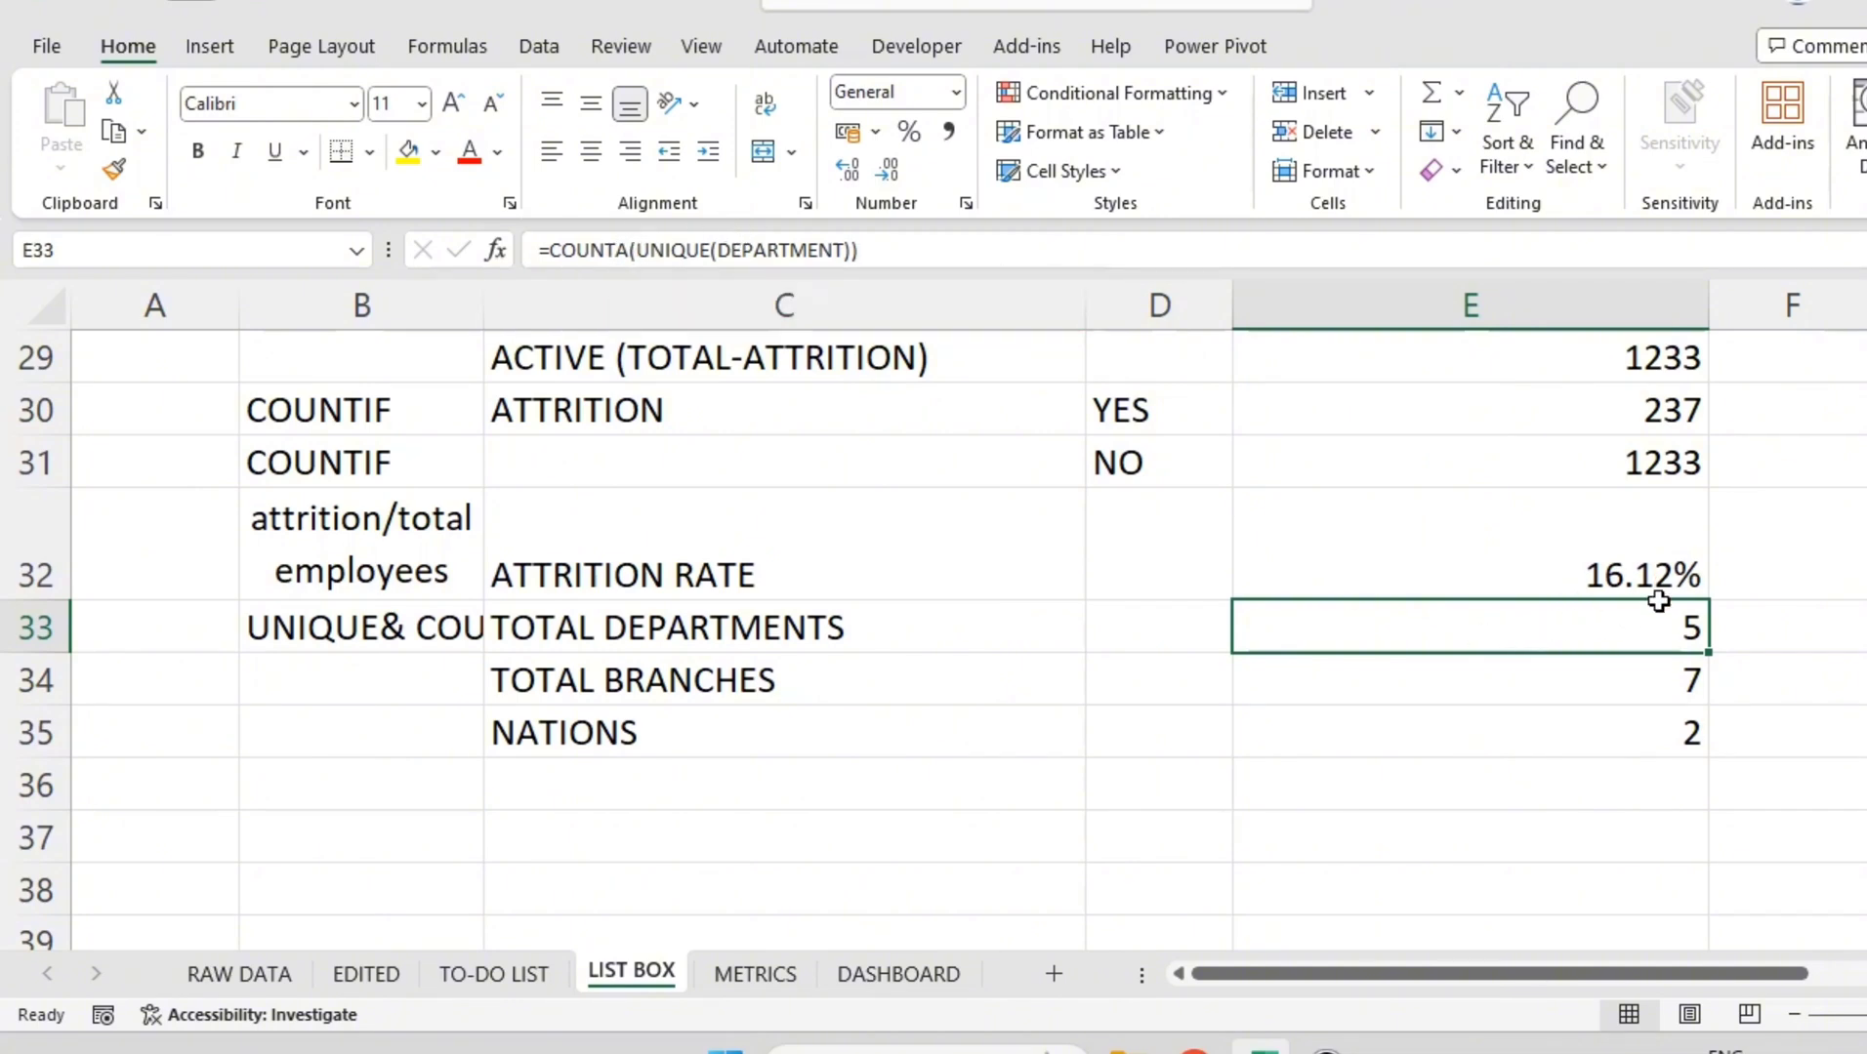
# Step: Examine the Branch column entries on the EDITED sheet against the TOTAL BRANCHES formula in E34 on LIST BOX
pyautogui.click(1639, 696)
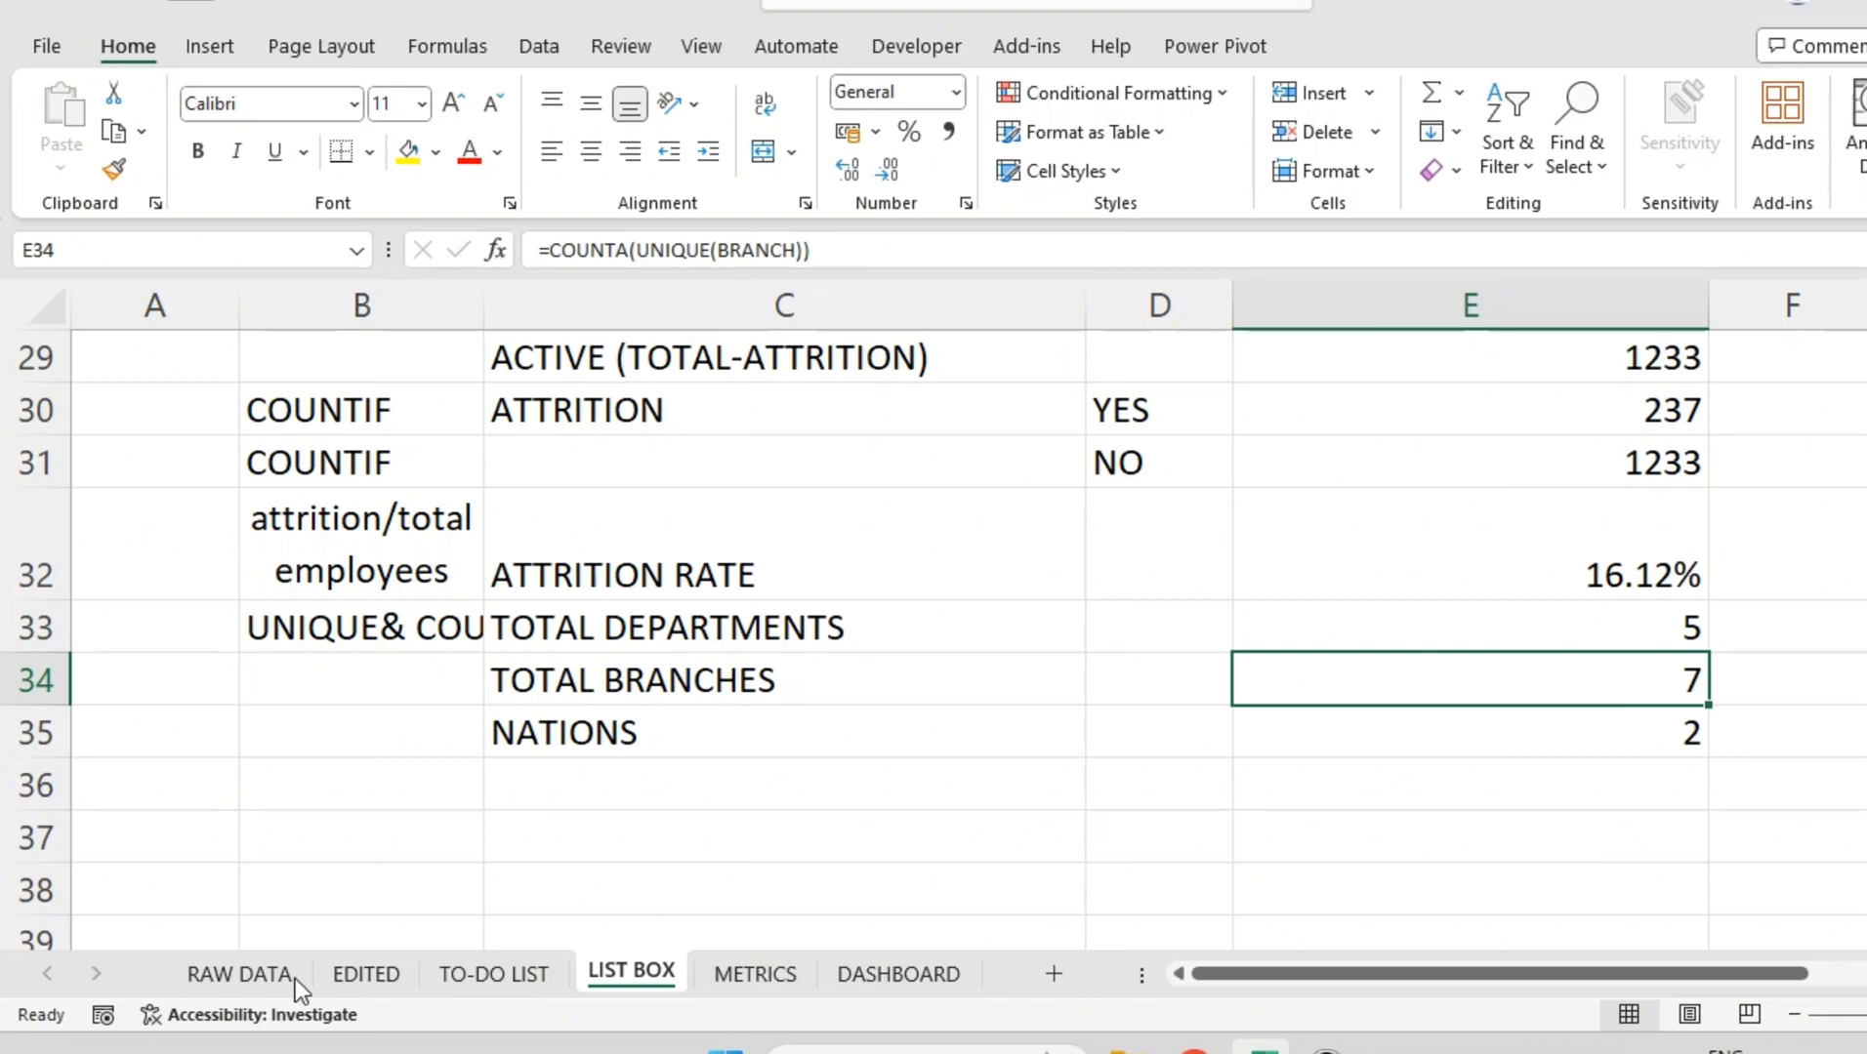
pyautogui.click(367, 975)
pyautogui.moveTo(1308, 355); pyautogui.dragTo(1277, 905)
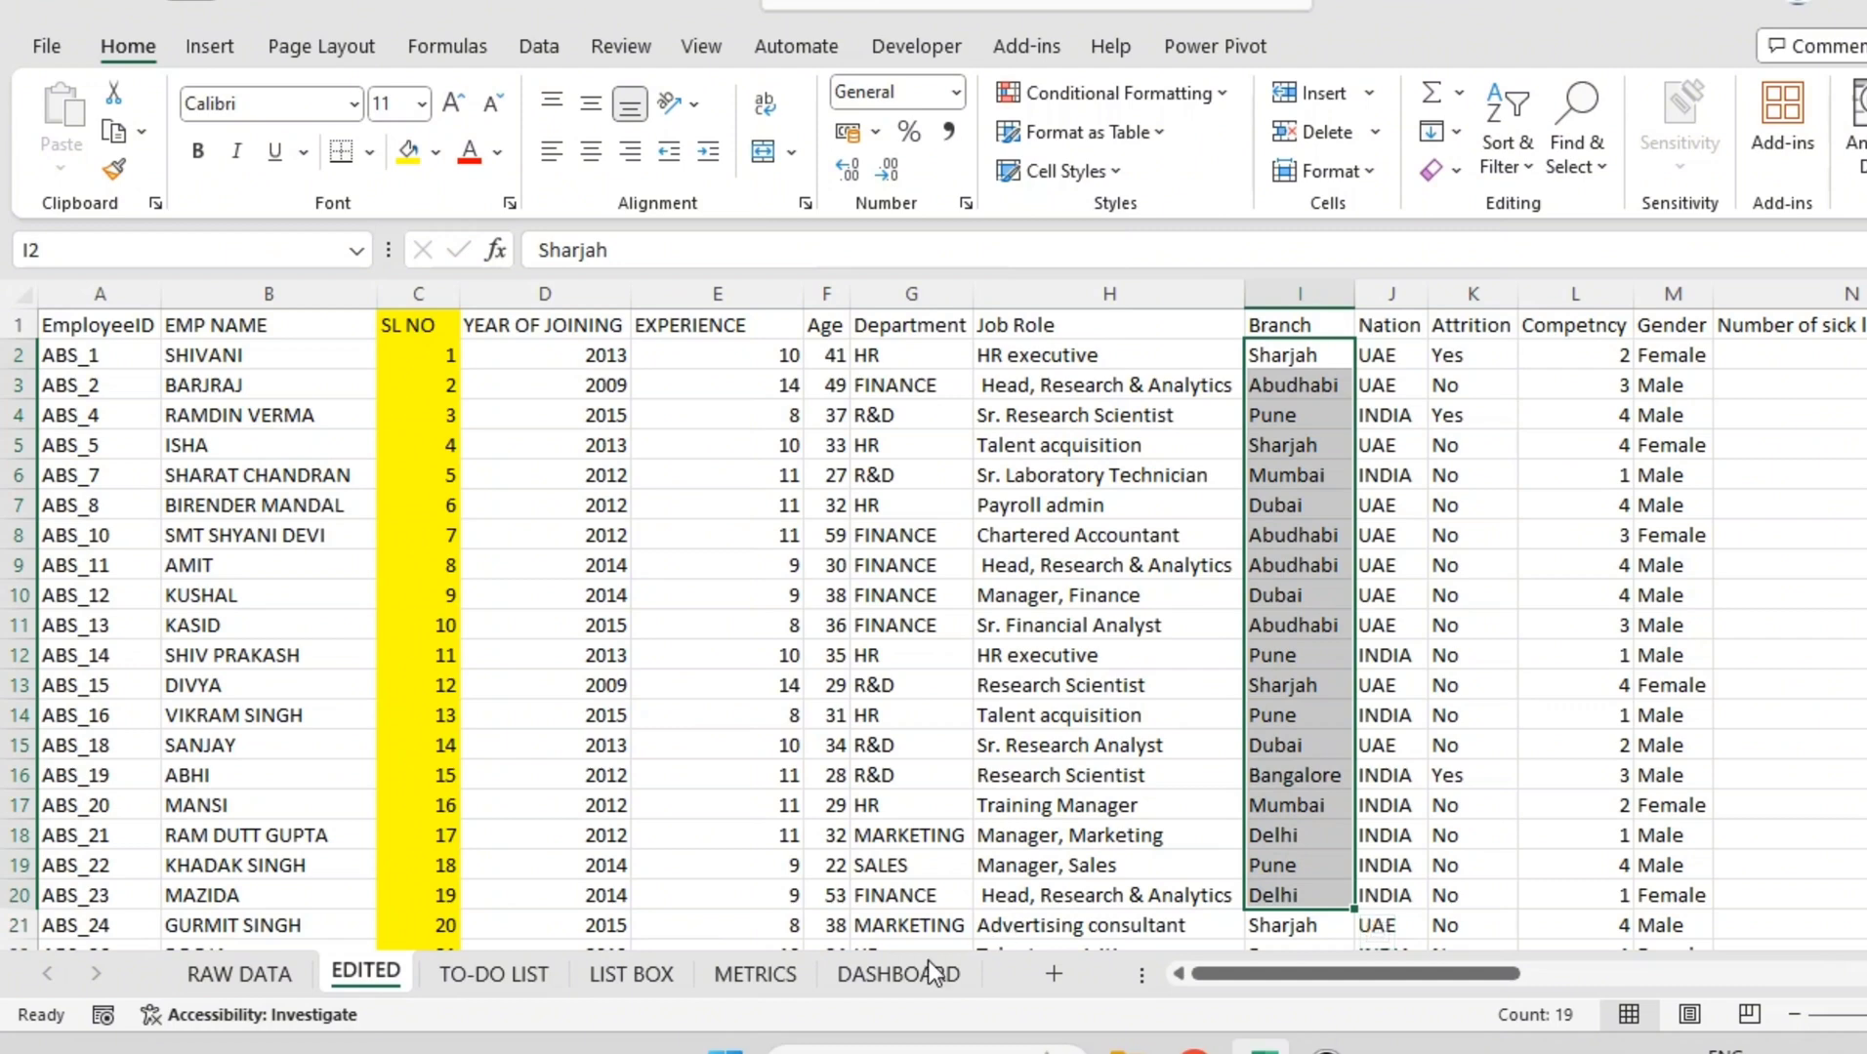
pyautogui.click(494, 975)
pyautogui.click(616, 984)
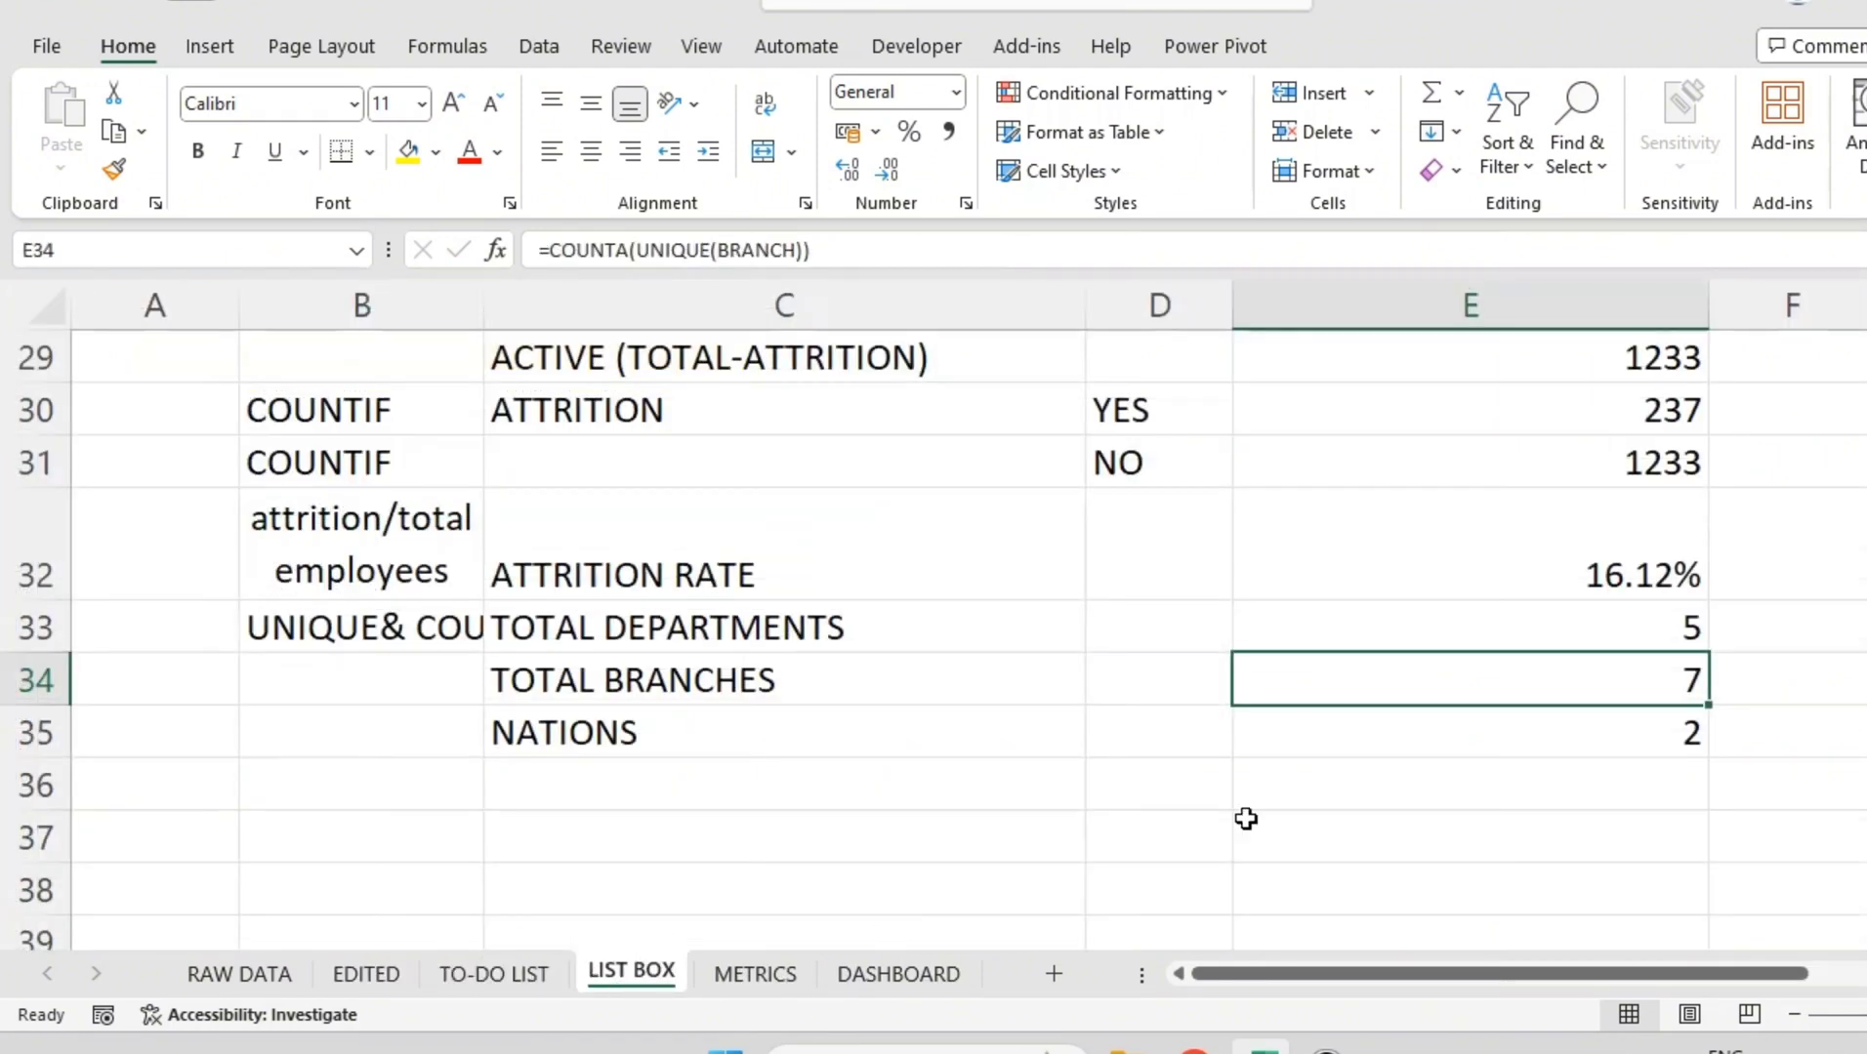
# Step: Examine the UNIQUE(BRANCH) part of the TOTAL BRANCHES formula in E34, leaving the formula unedited
pyautogui.moveTo(640, 252); pyautogui.dragTo(797, 275)
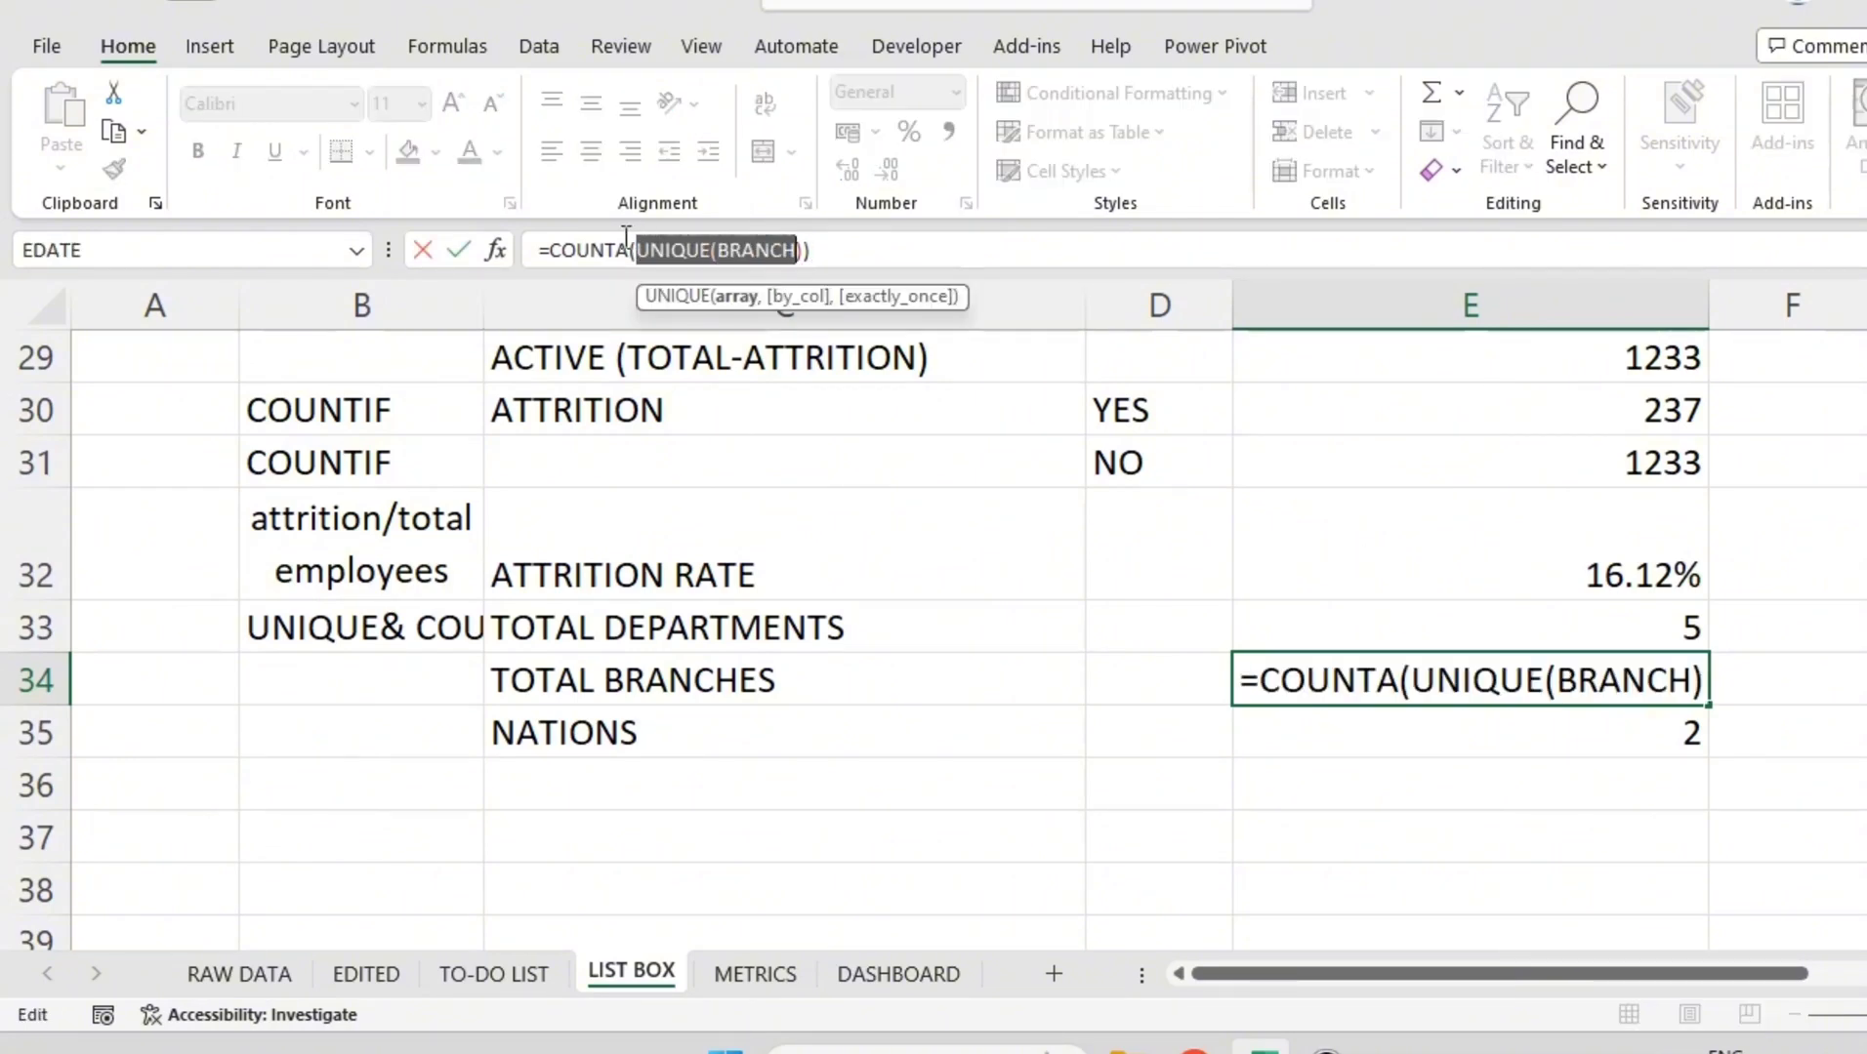
pyautogui.click(1514, 876)
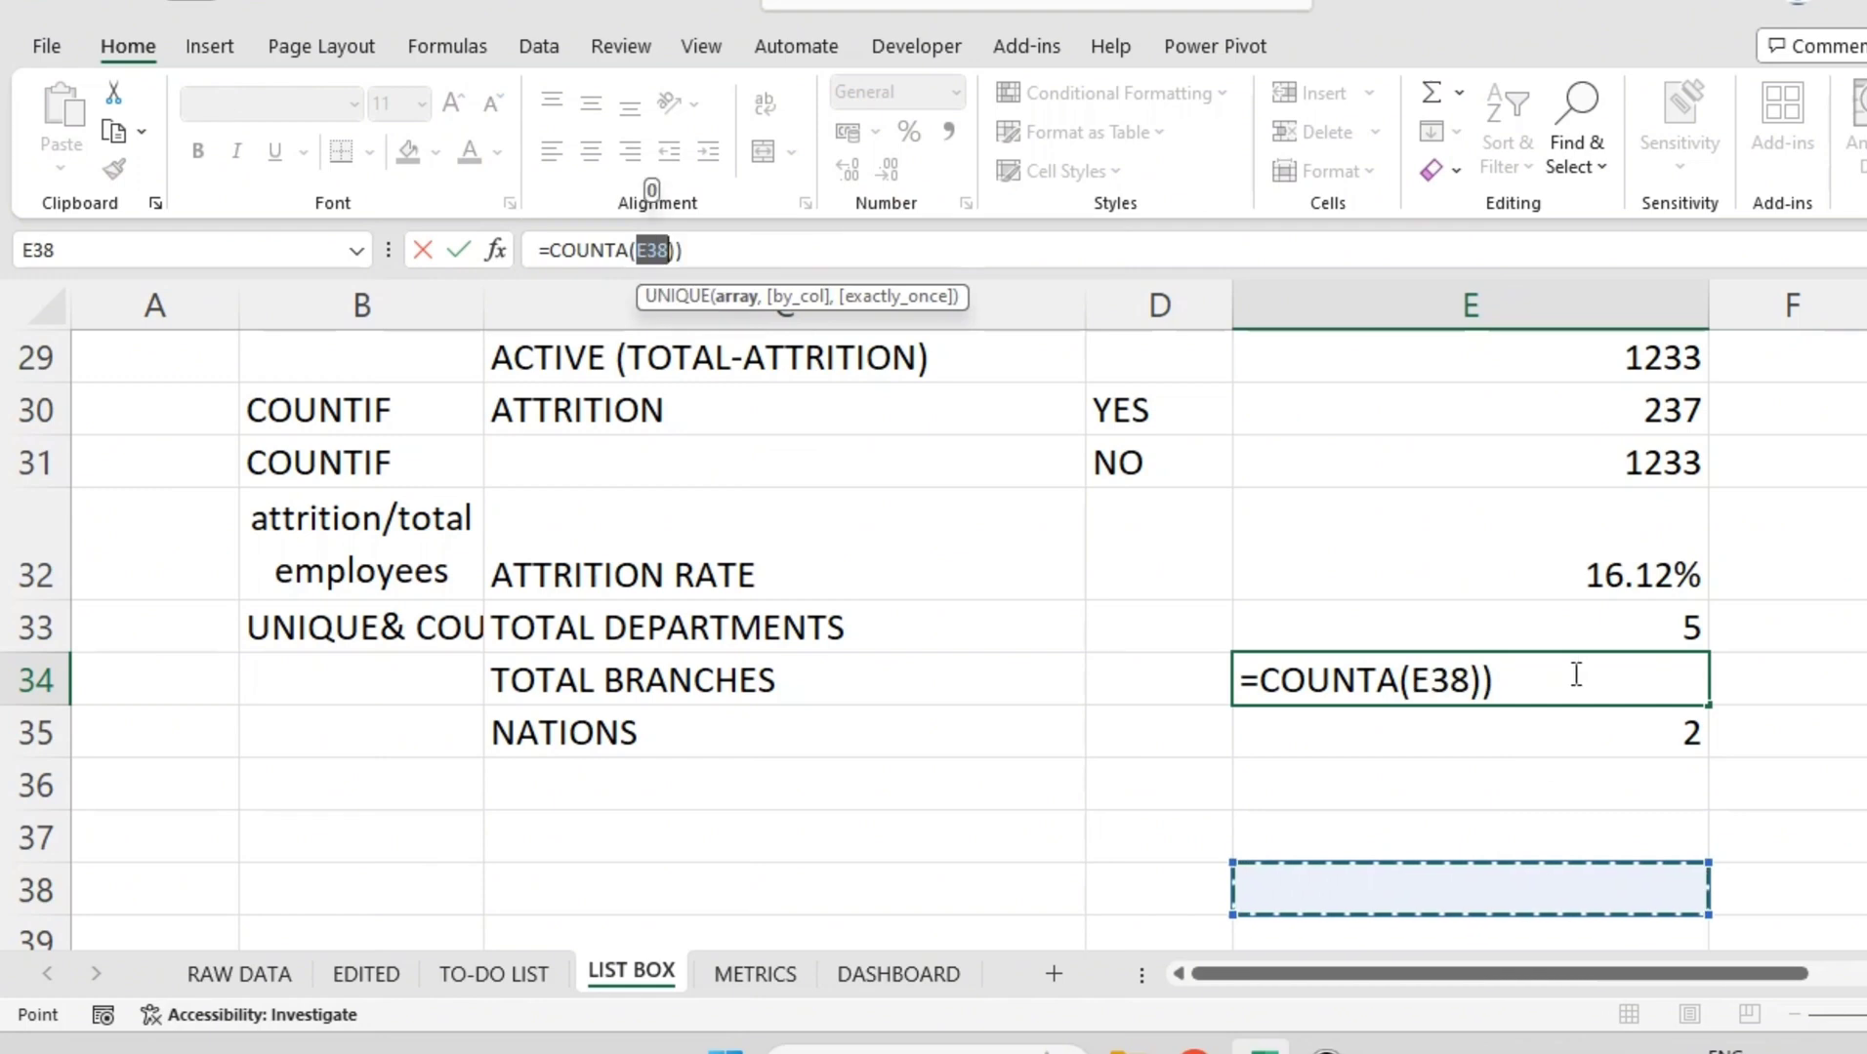
pyautogui.press('Escape')
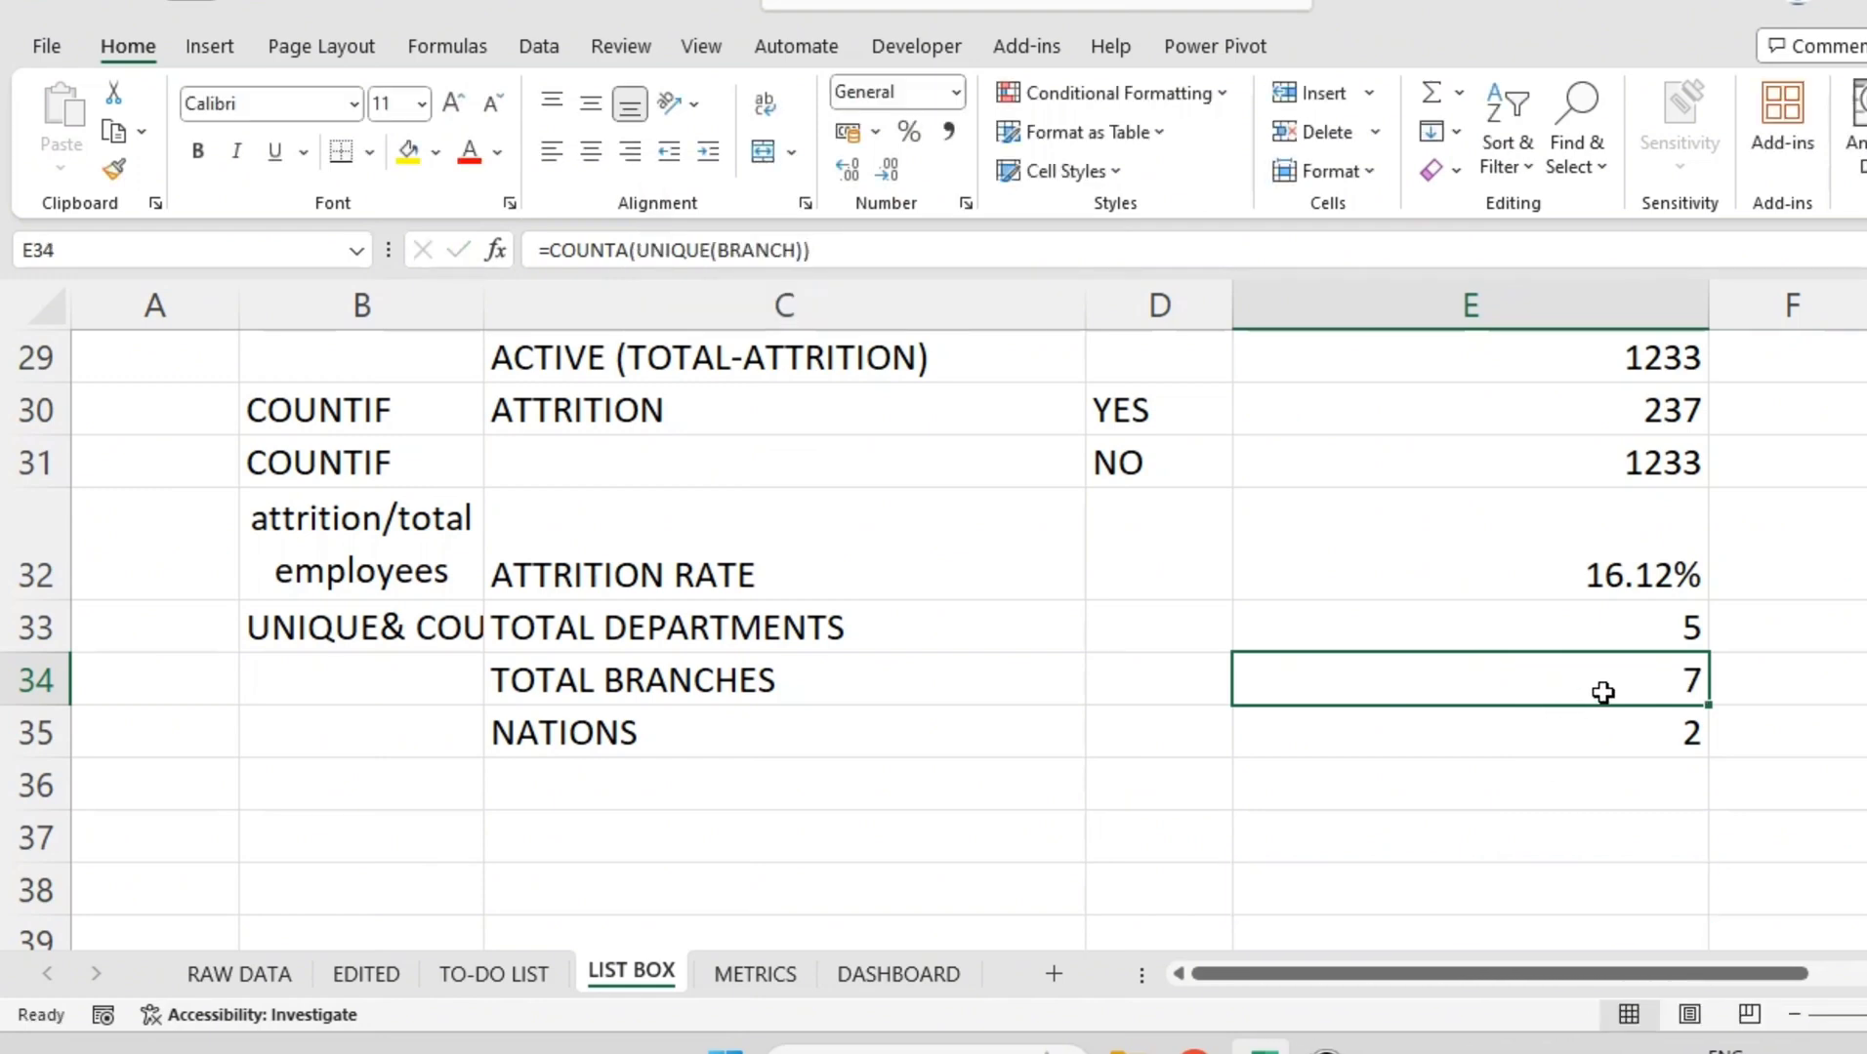
# Step: Examine the Nation column entries on the EDITED sheet against the NATIONS formula in E35 on LIST BOX
pyautogui.click(1575, 722)
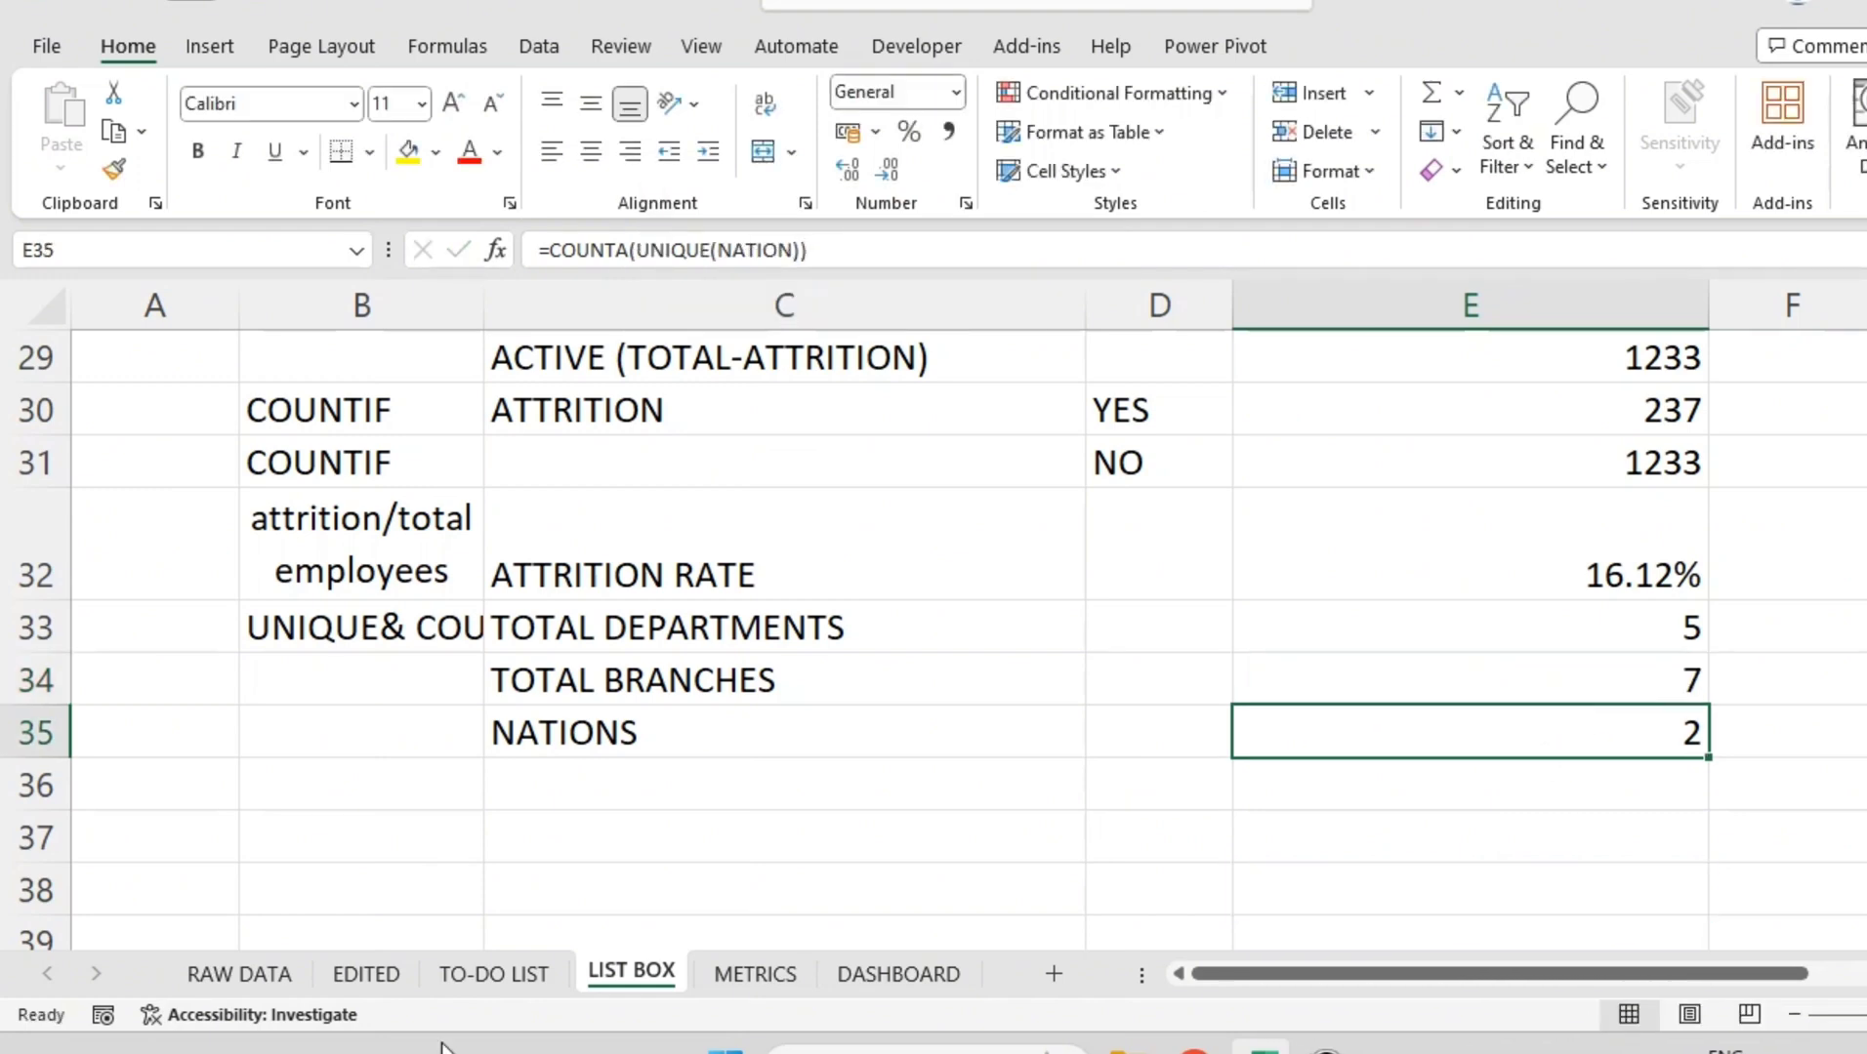
pyautogui.click(381, 981)
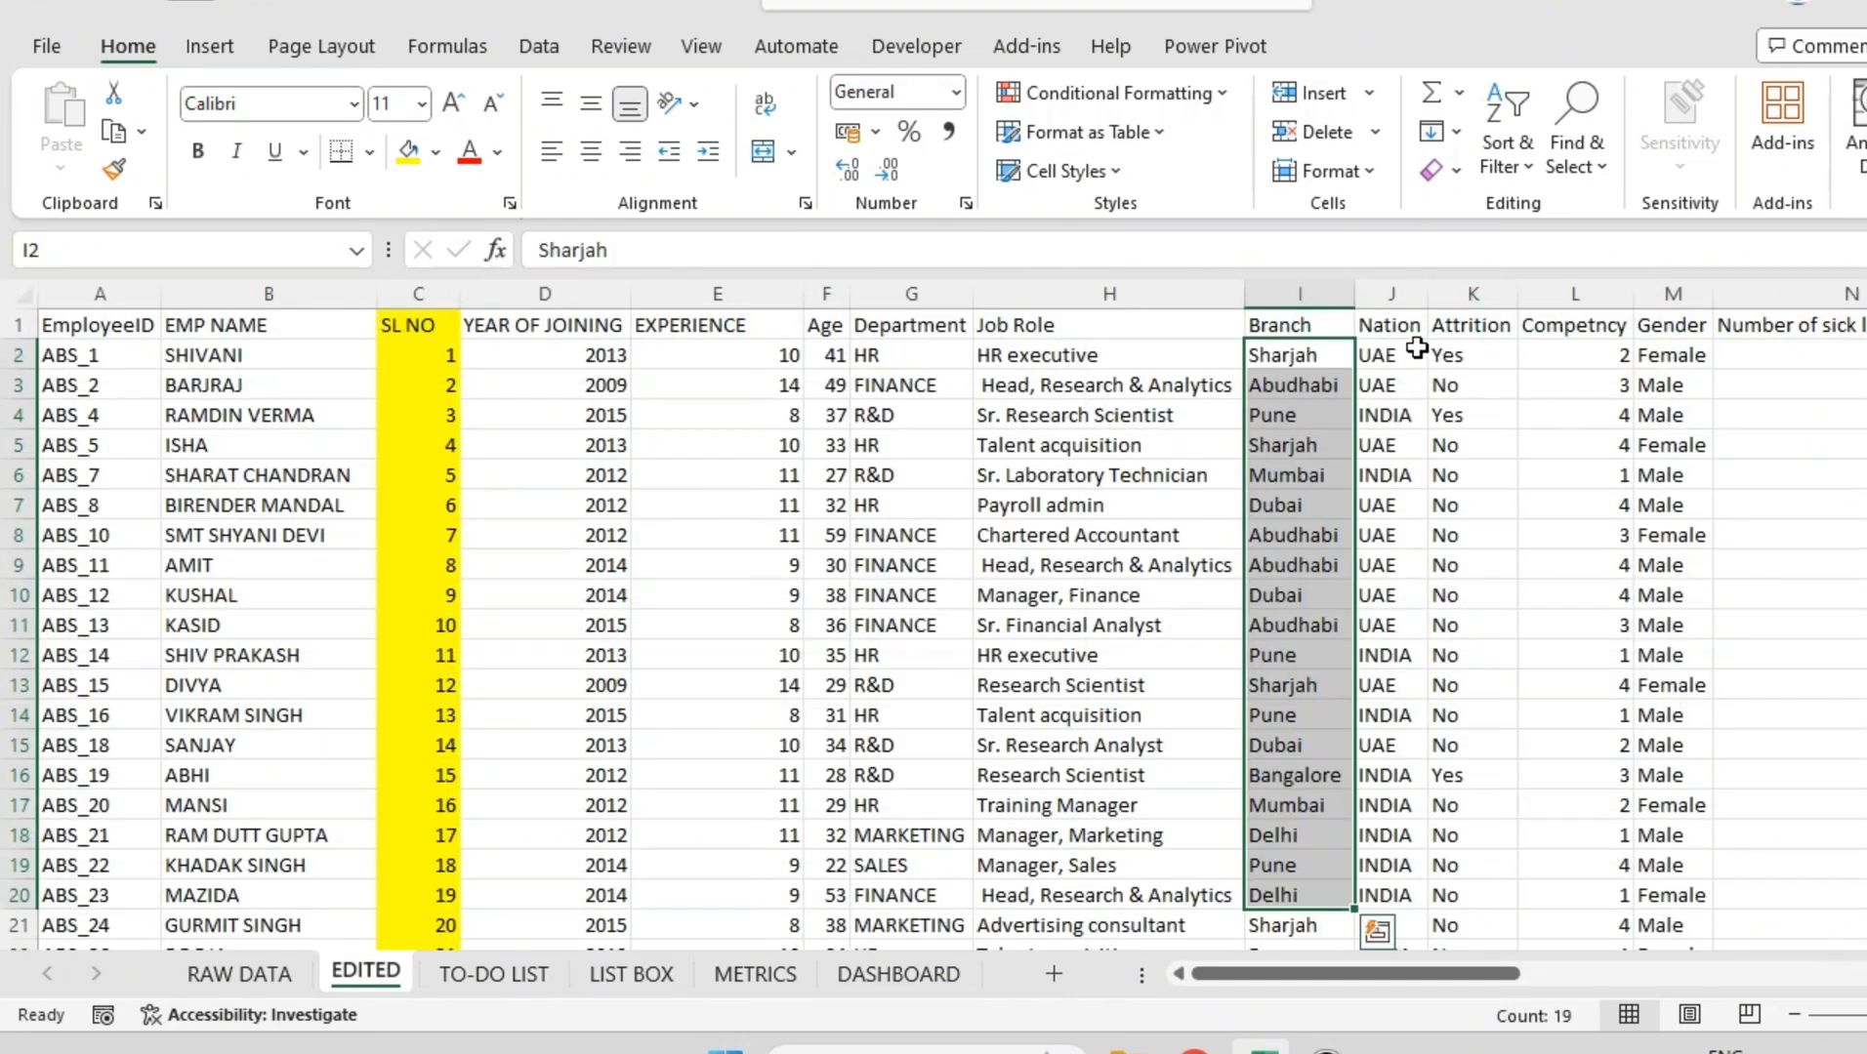
pyautogui.moveTo(1407, 353); pyautogui.dragTo(1404, 836)
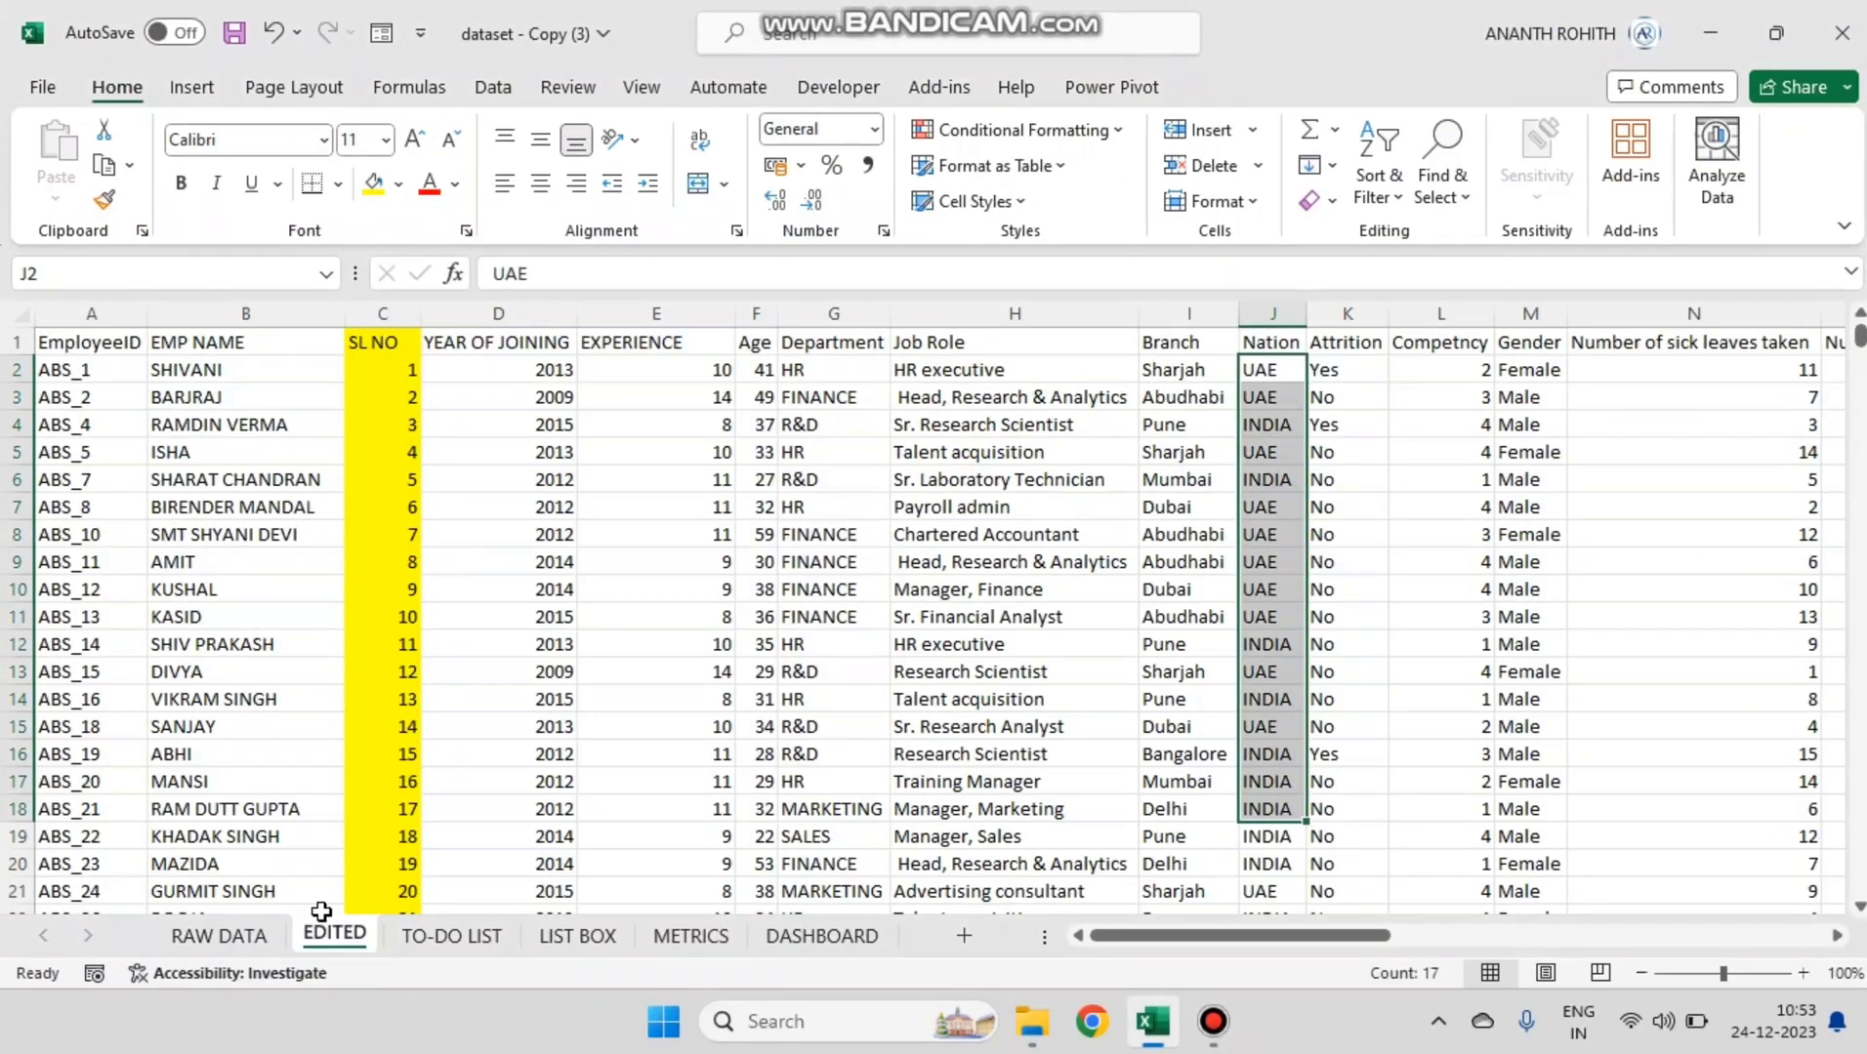
pyautogui.click(574, 937)
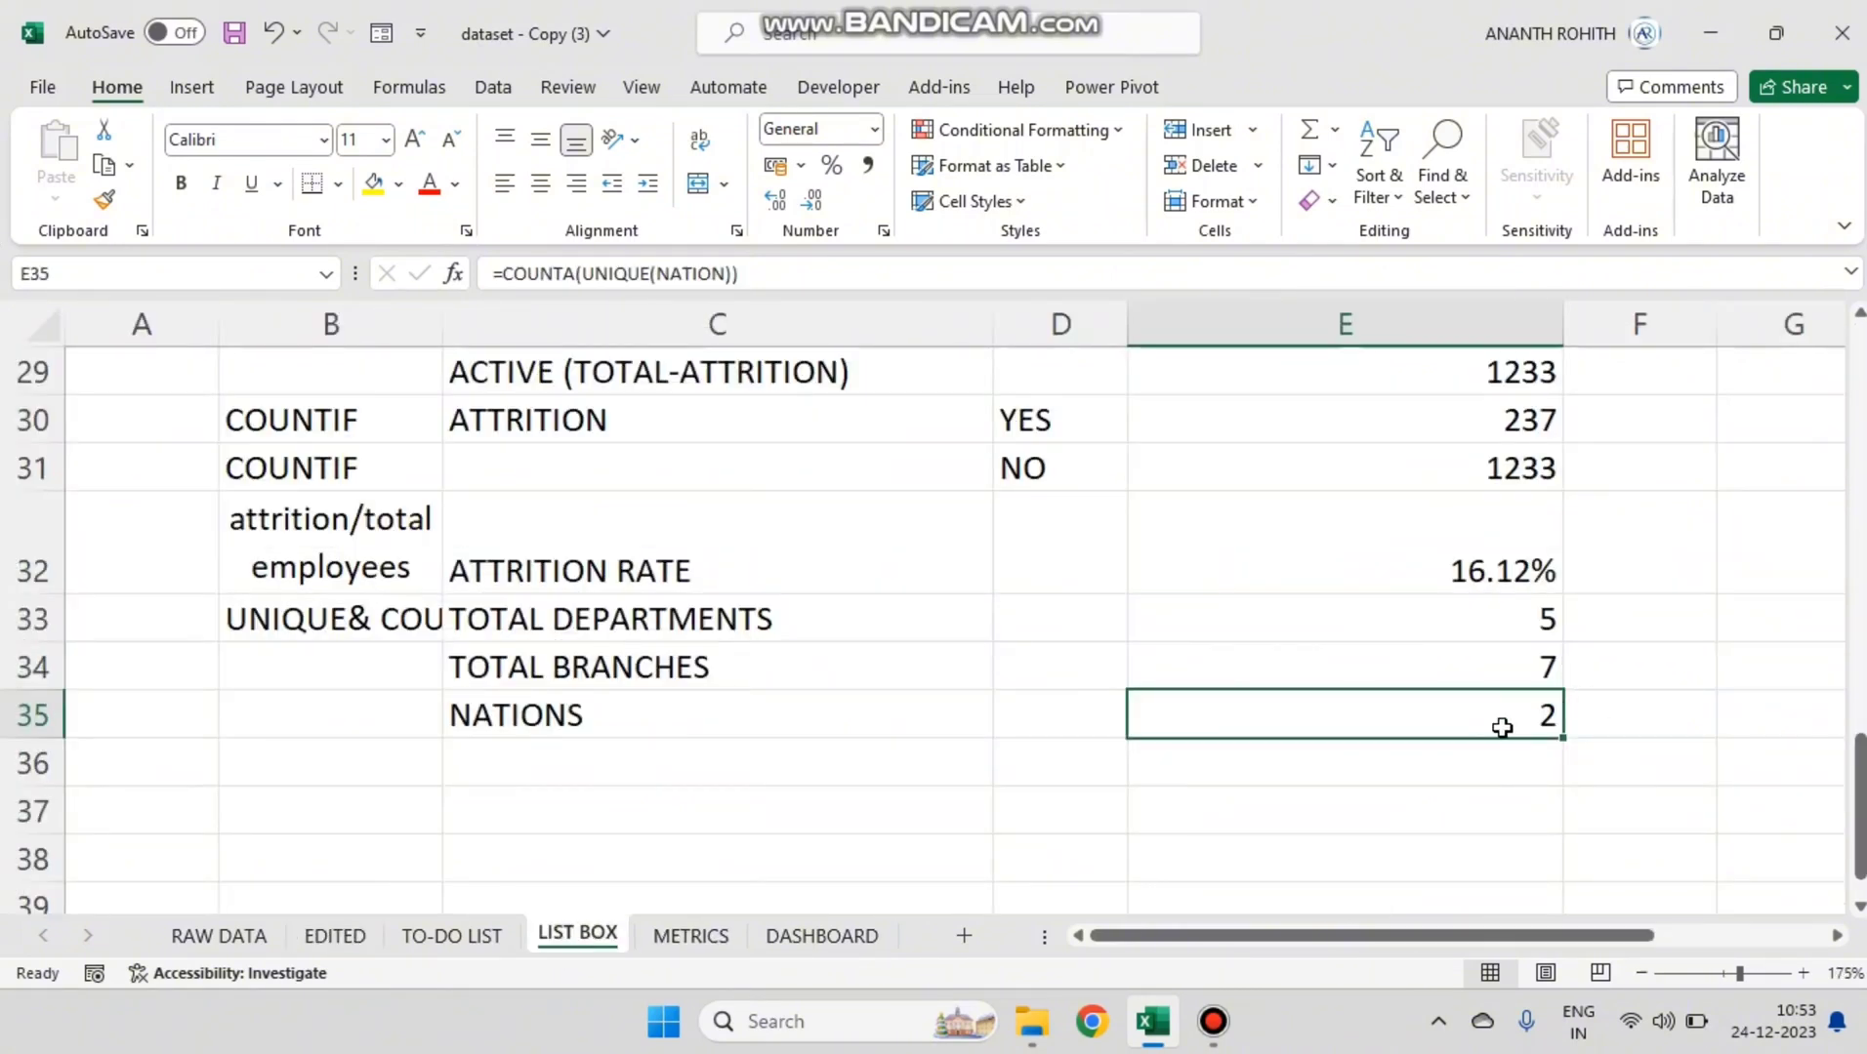
# Step: Try listing the department entries from G24 with =DEPARTMENT, and undo the entry
pyautogui.click(1552, 778)
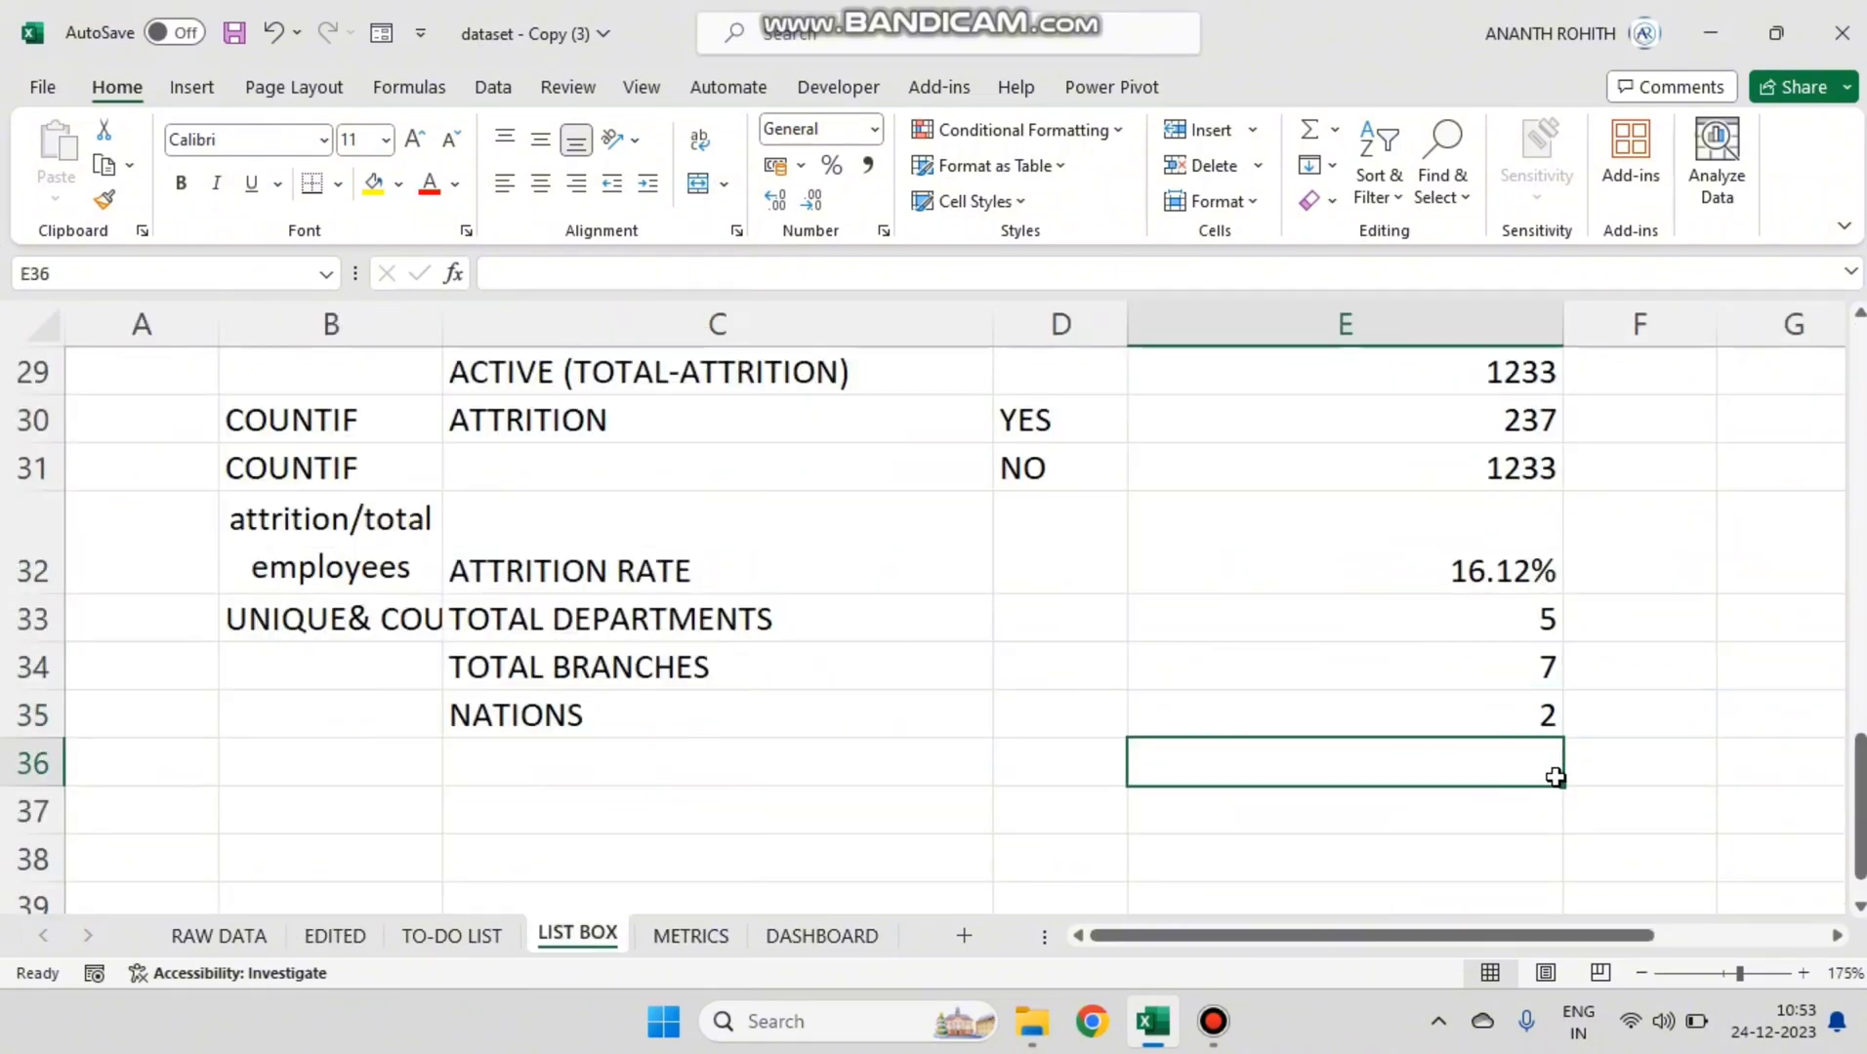
pyautogui.moveTo(1581, 935); pyautogui.dragTo(1655, 943)
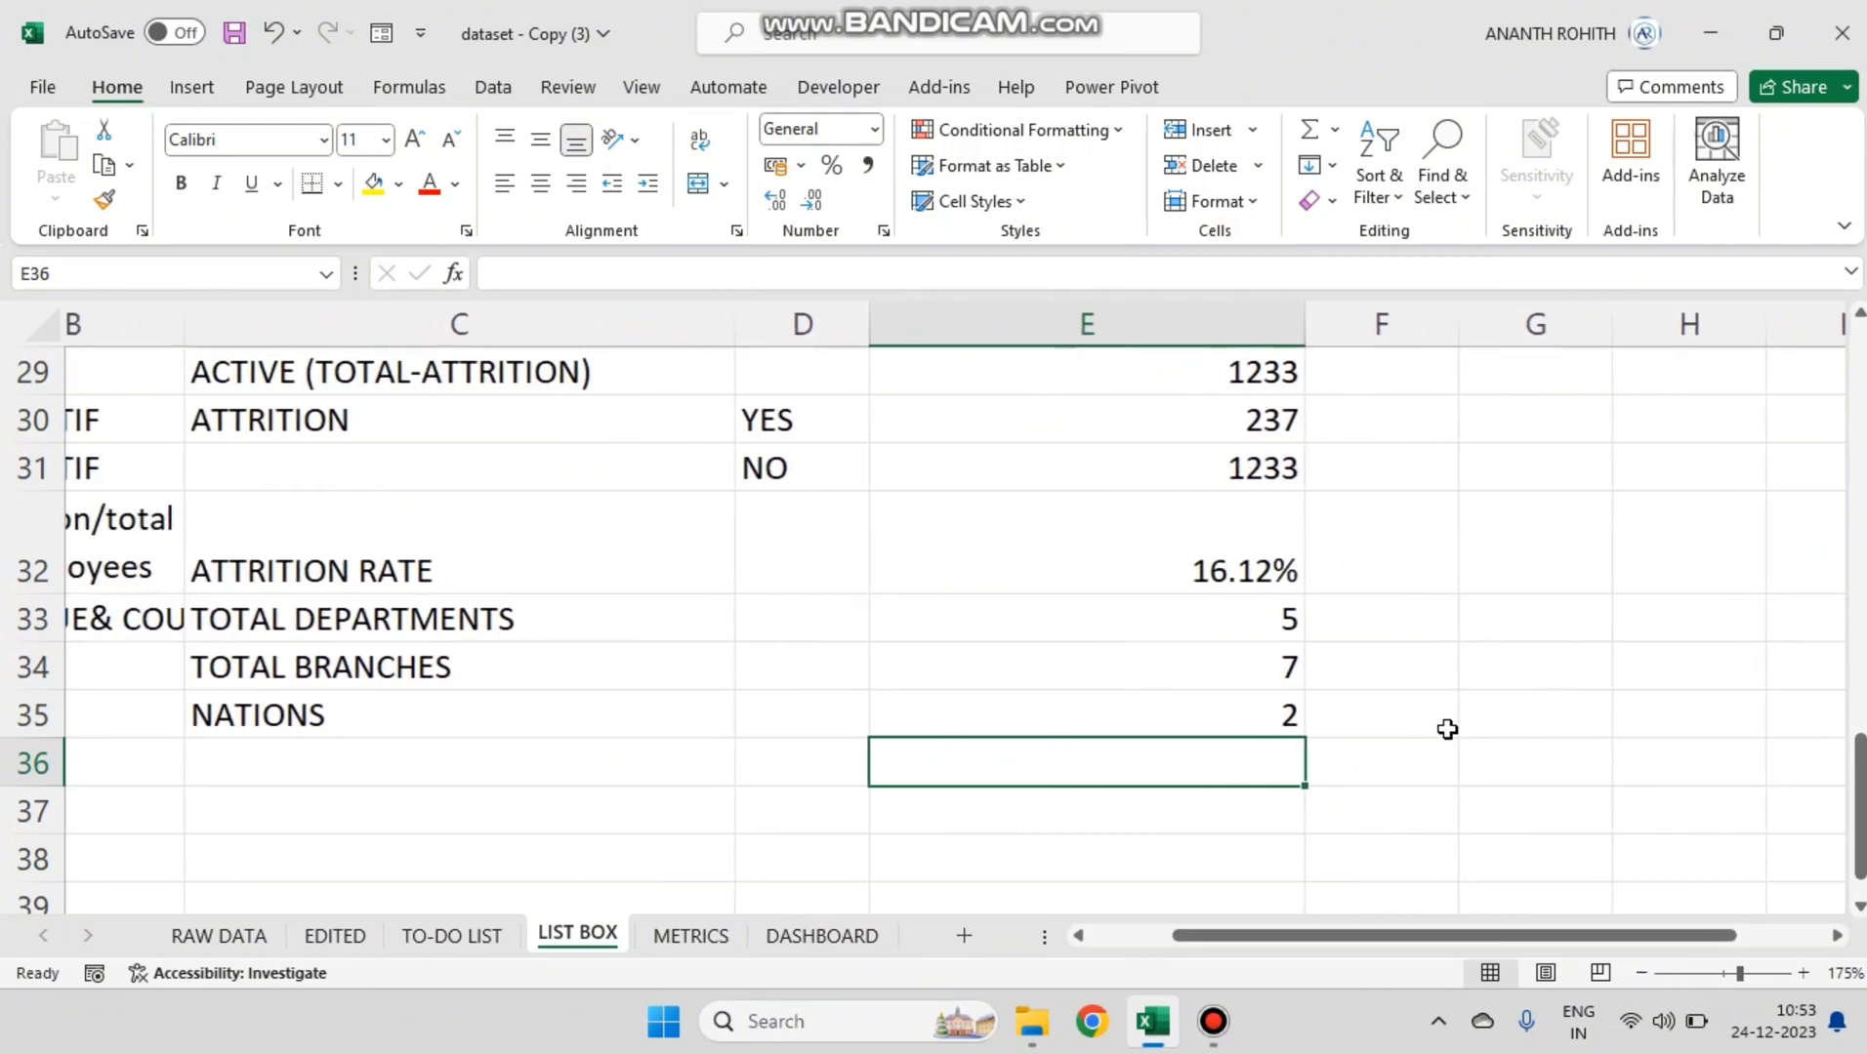
pyautogui.scroll(-3, 1554, 664)
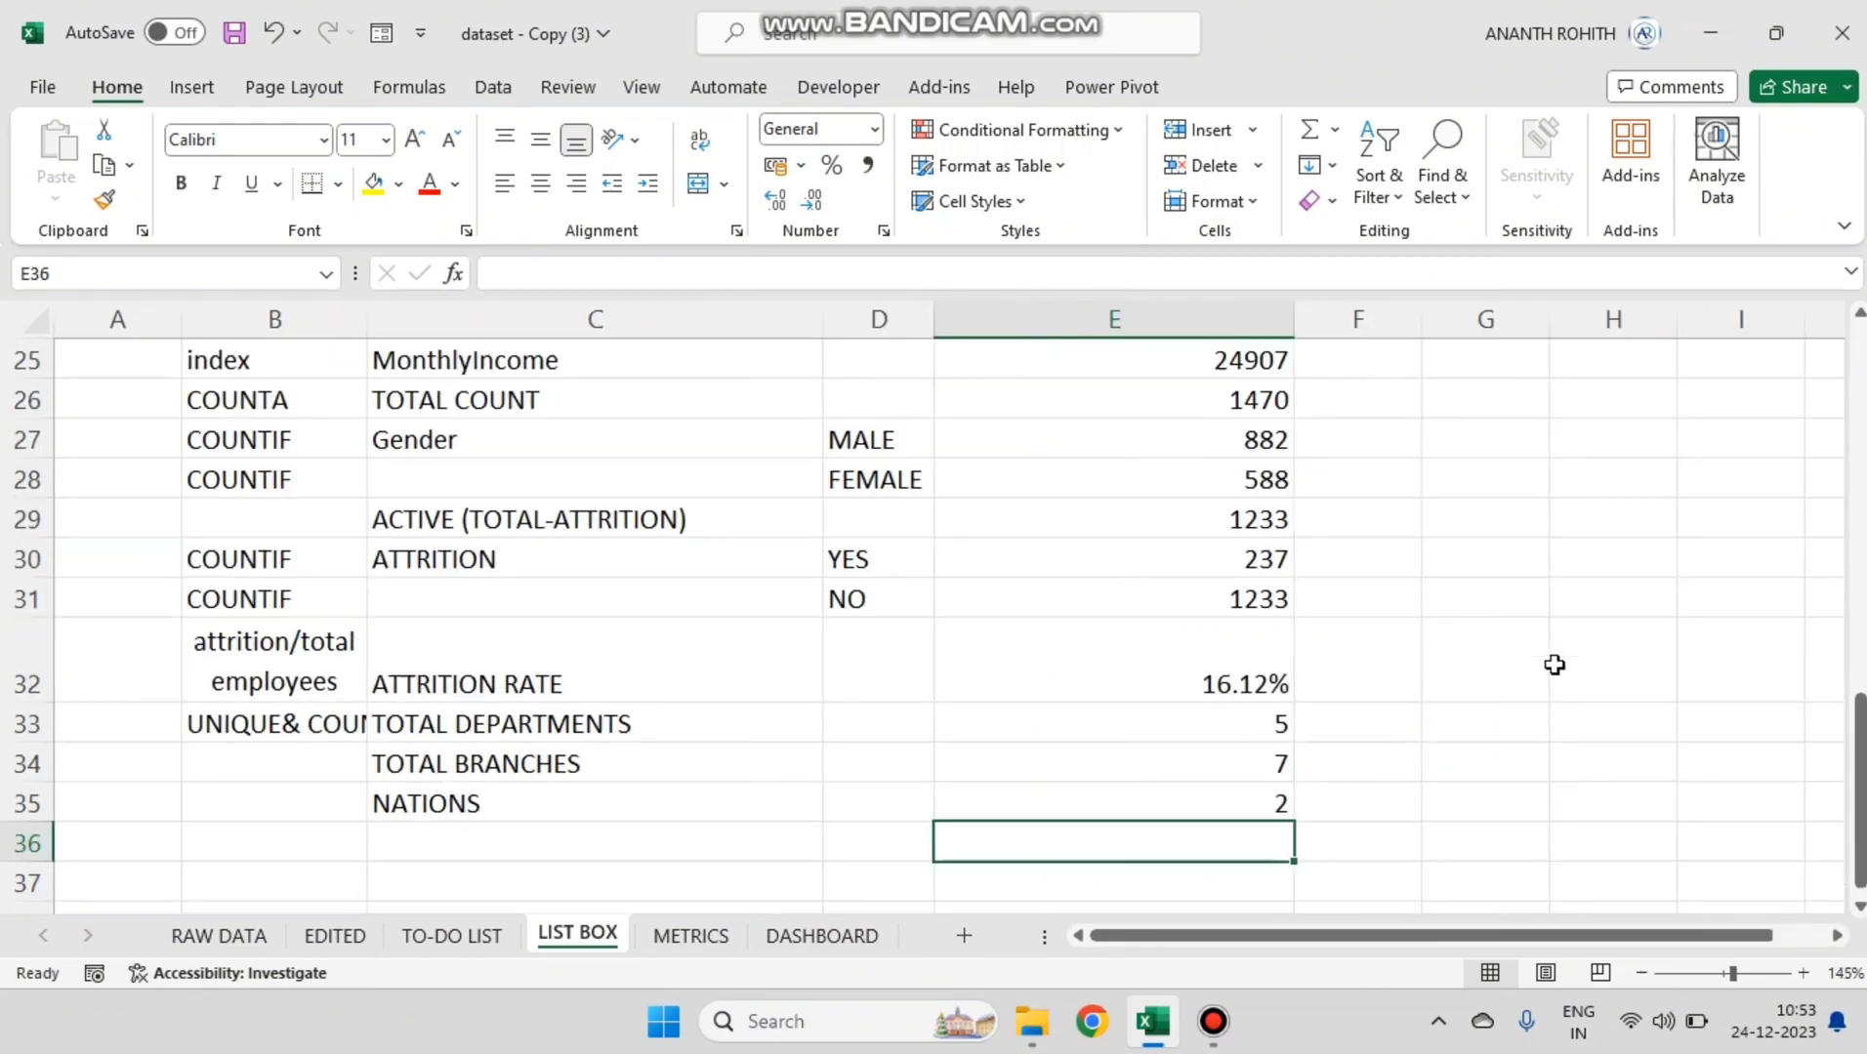
pyautogui.scroll(1, 1554, 667)
pyautogui.scroll(-1, 1548, 674)
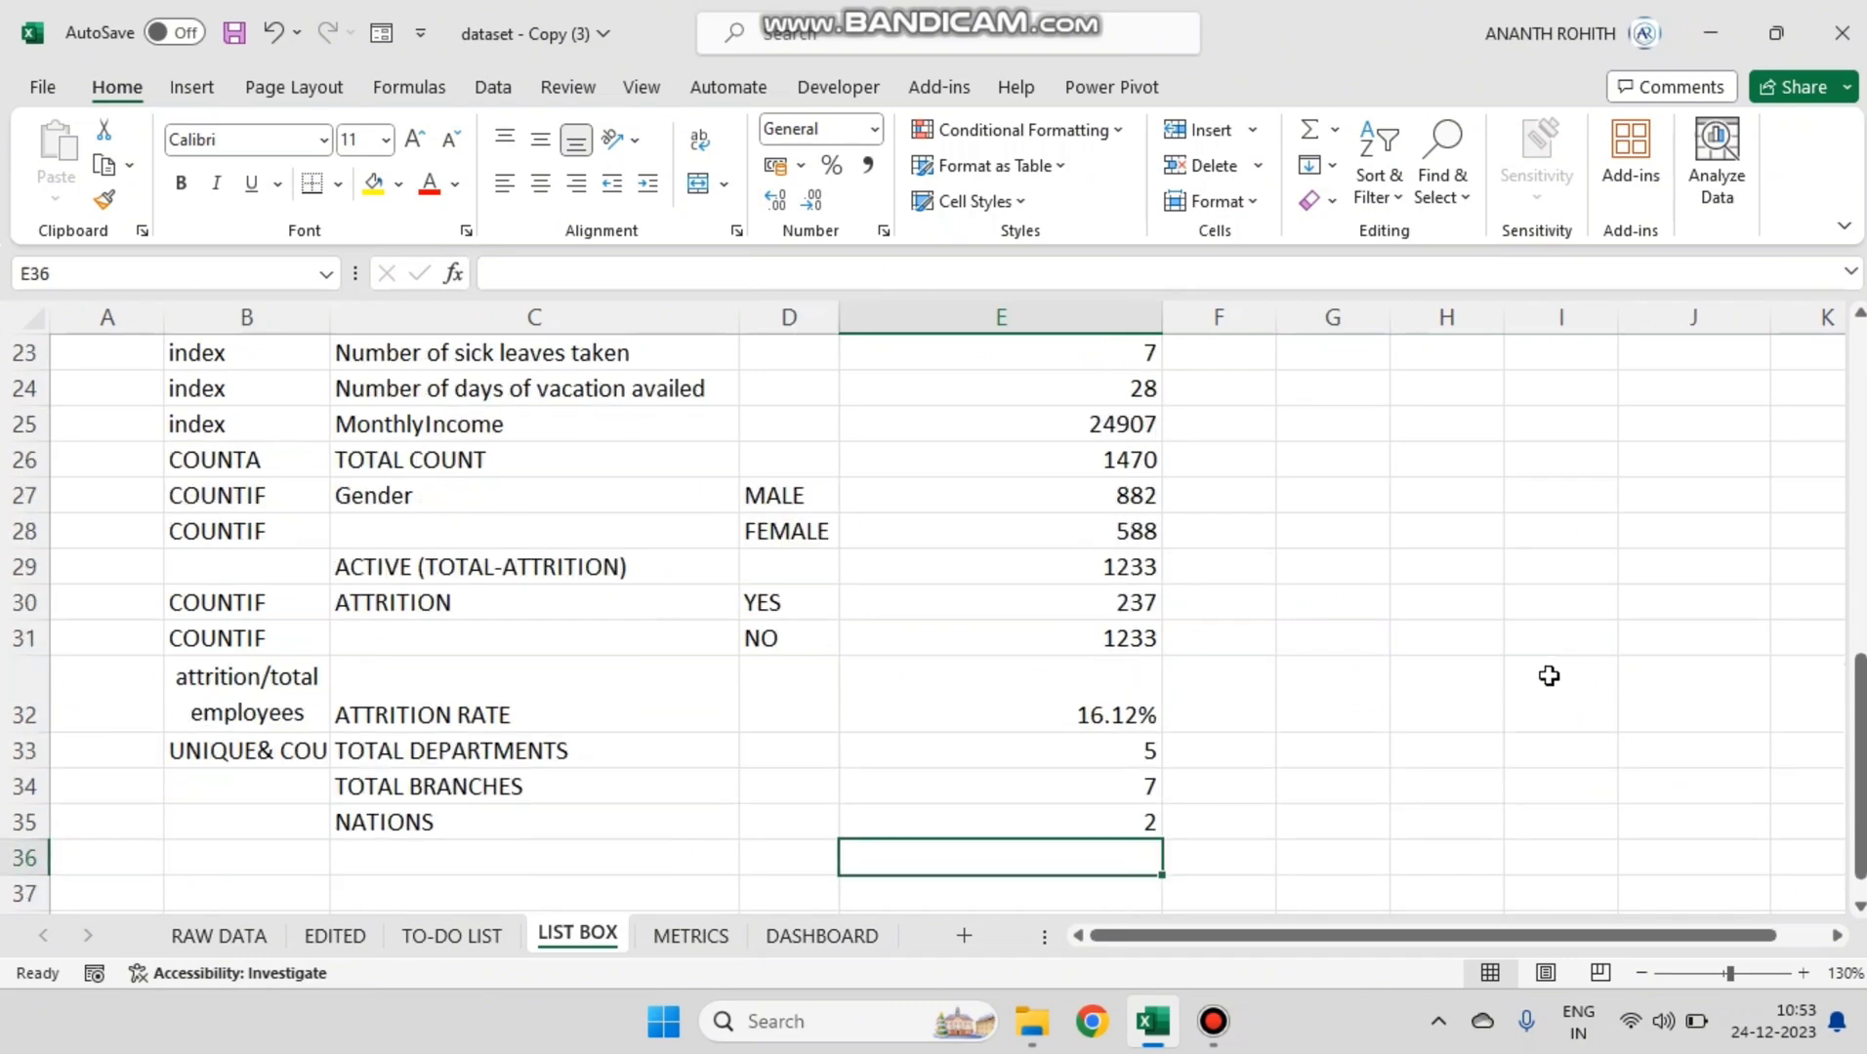
pyautogui.moveTo(1384, 935); pyautogui.dragTo(1435, 947)
pyautogui.click(1252, 386)
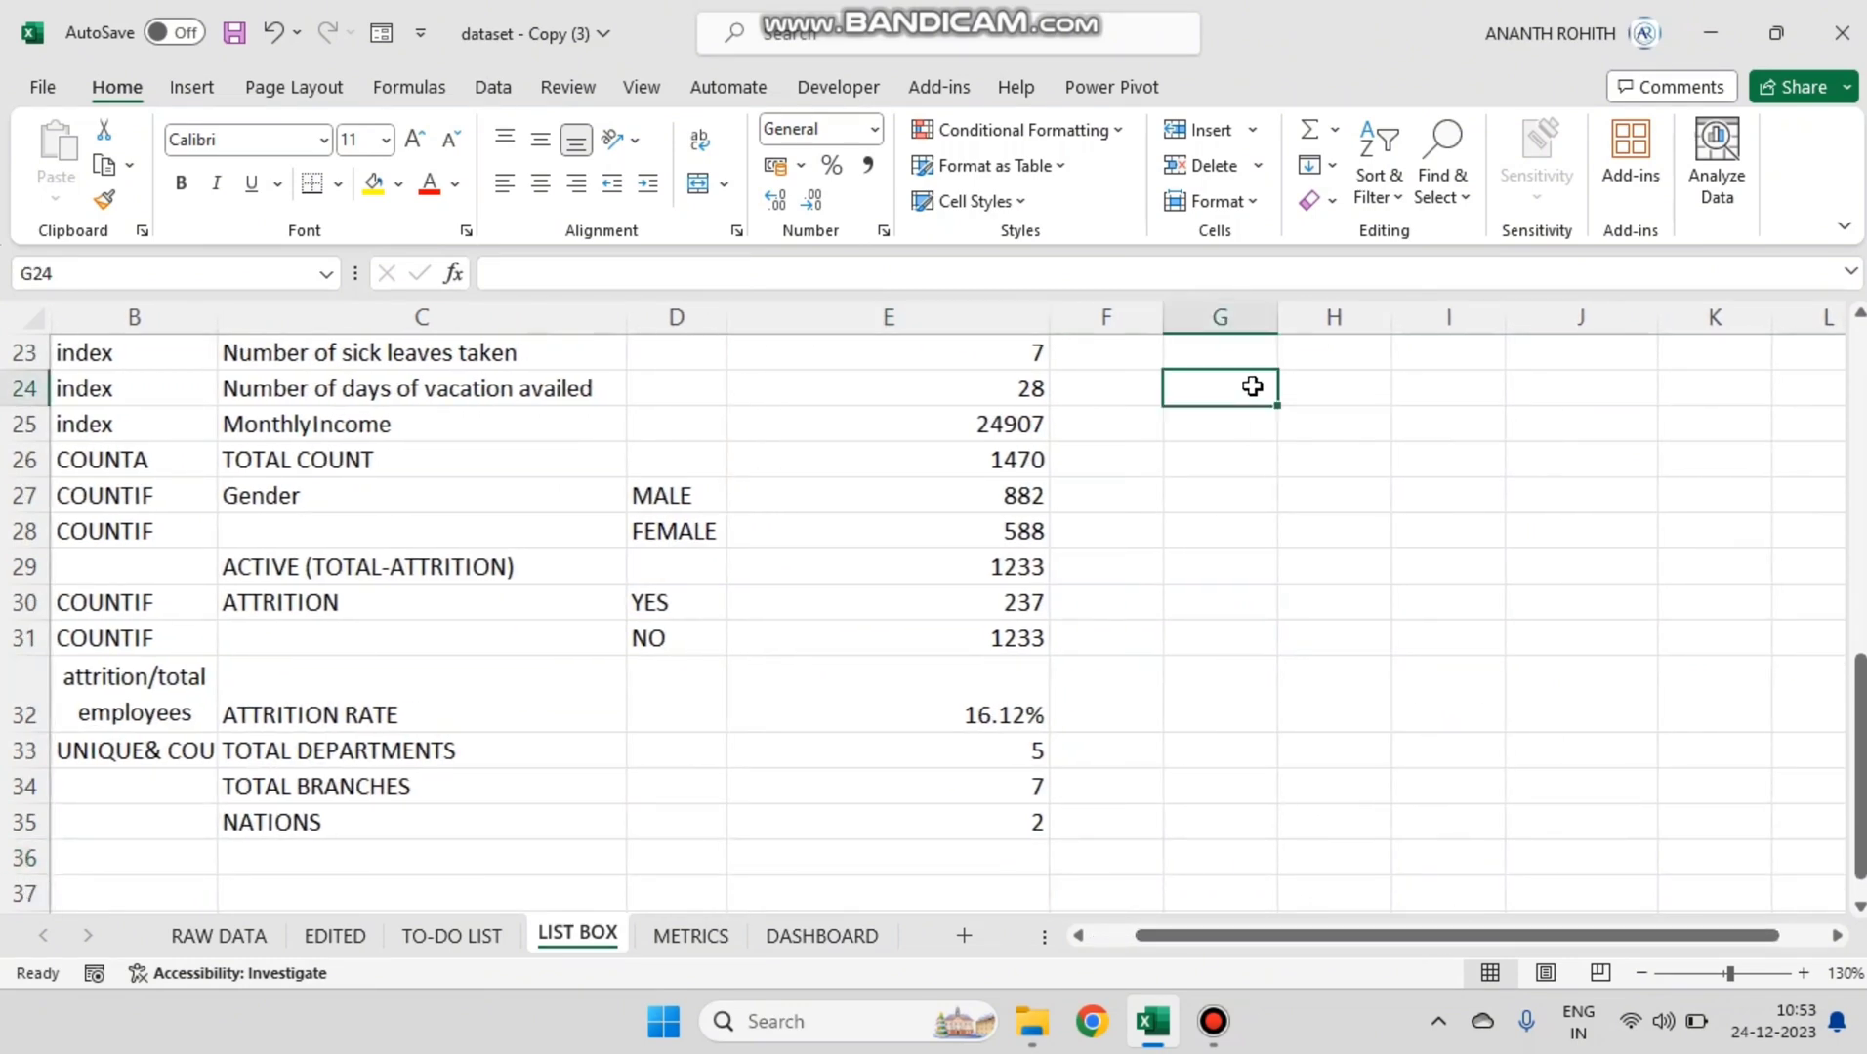
pyautogui.write('=DE')
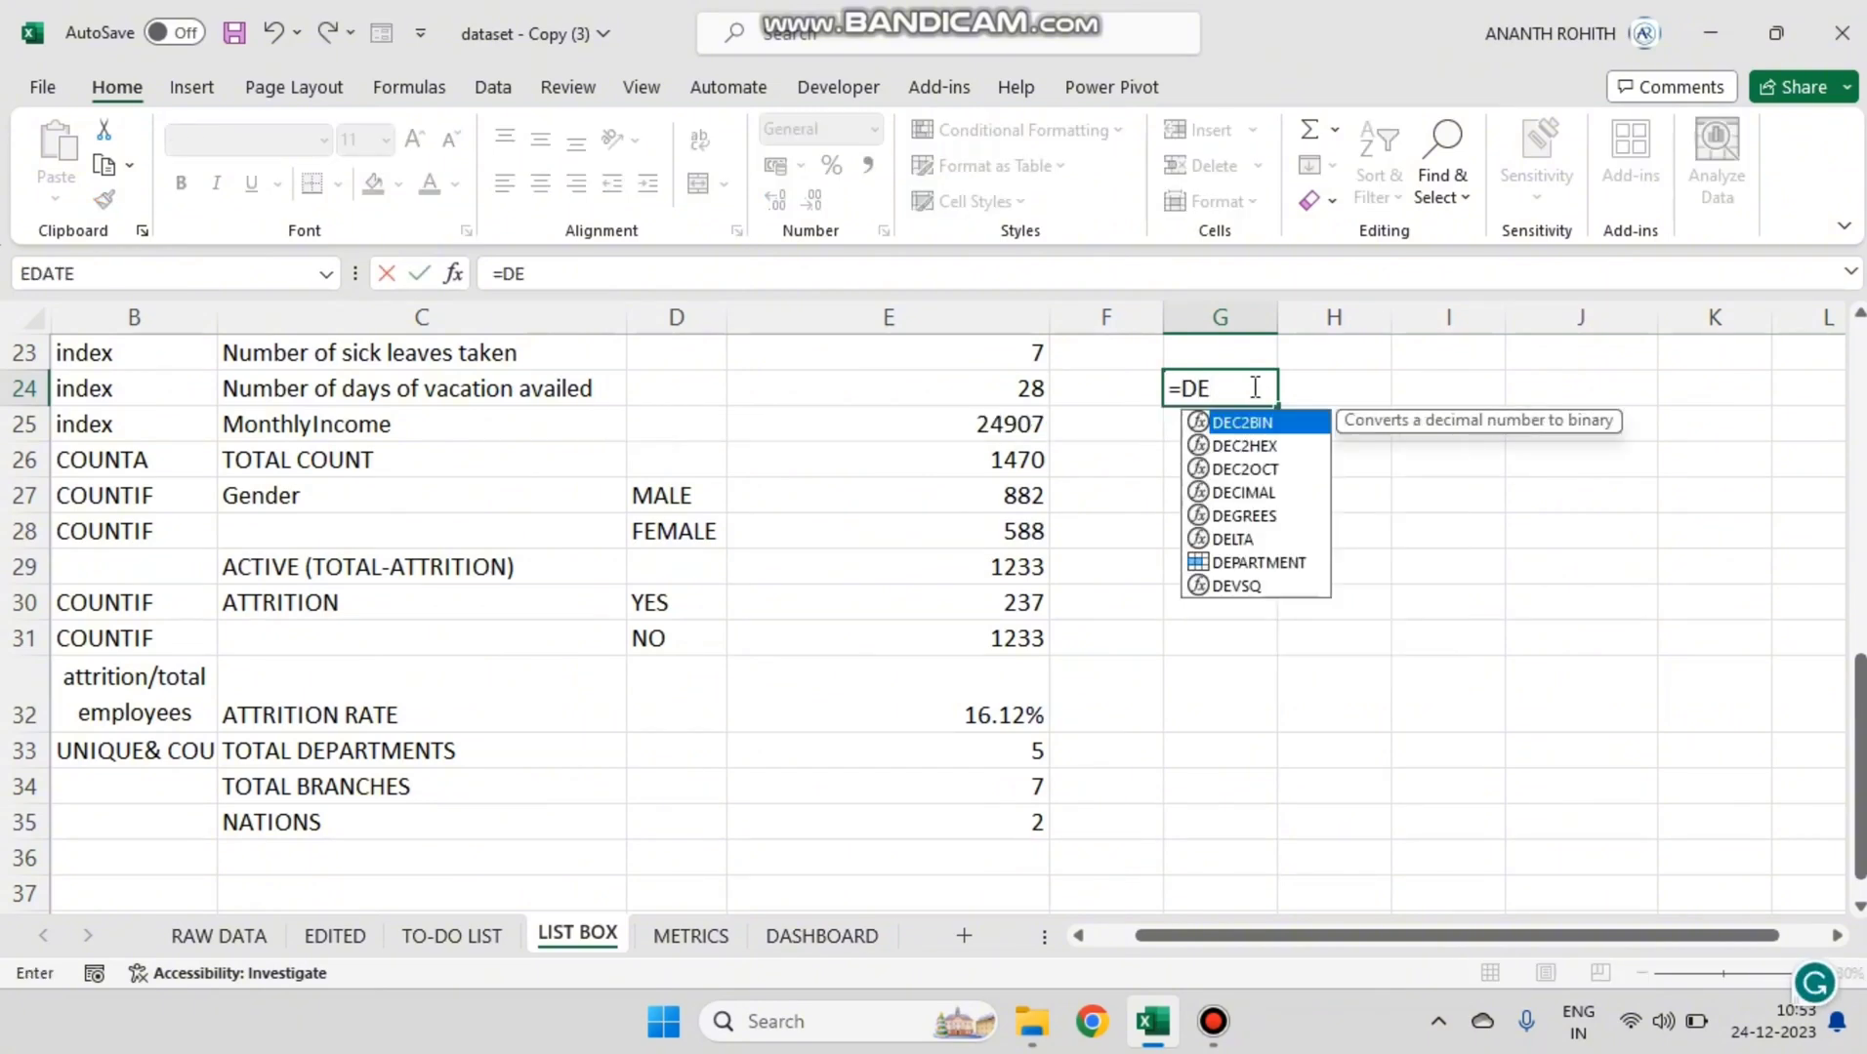
pyautogui.doubleClick(1304, 563)
pyautogui.press('Return')
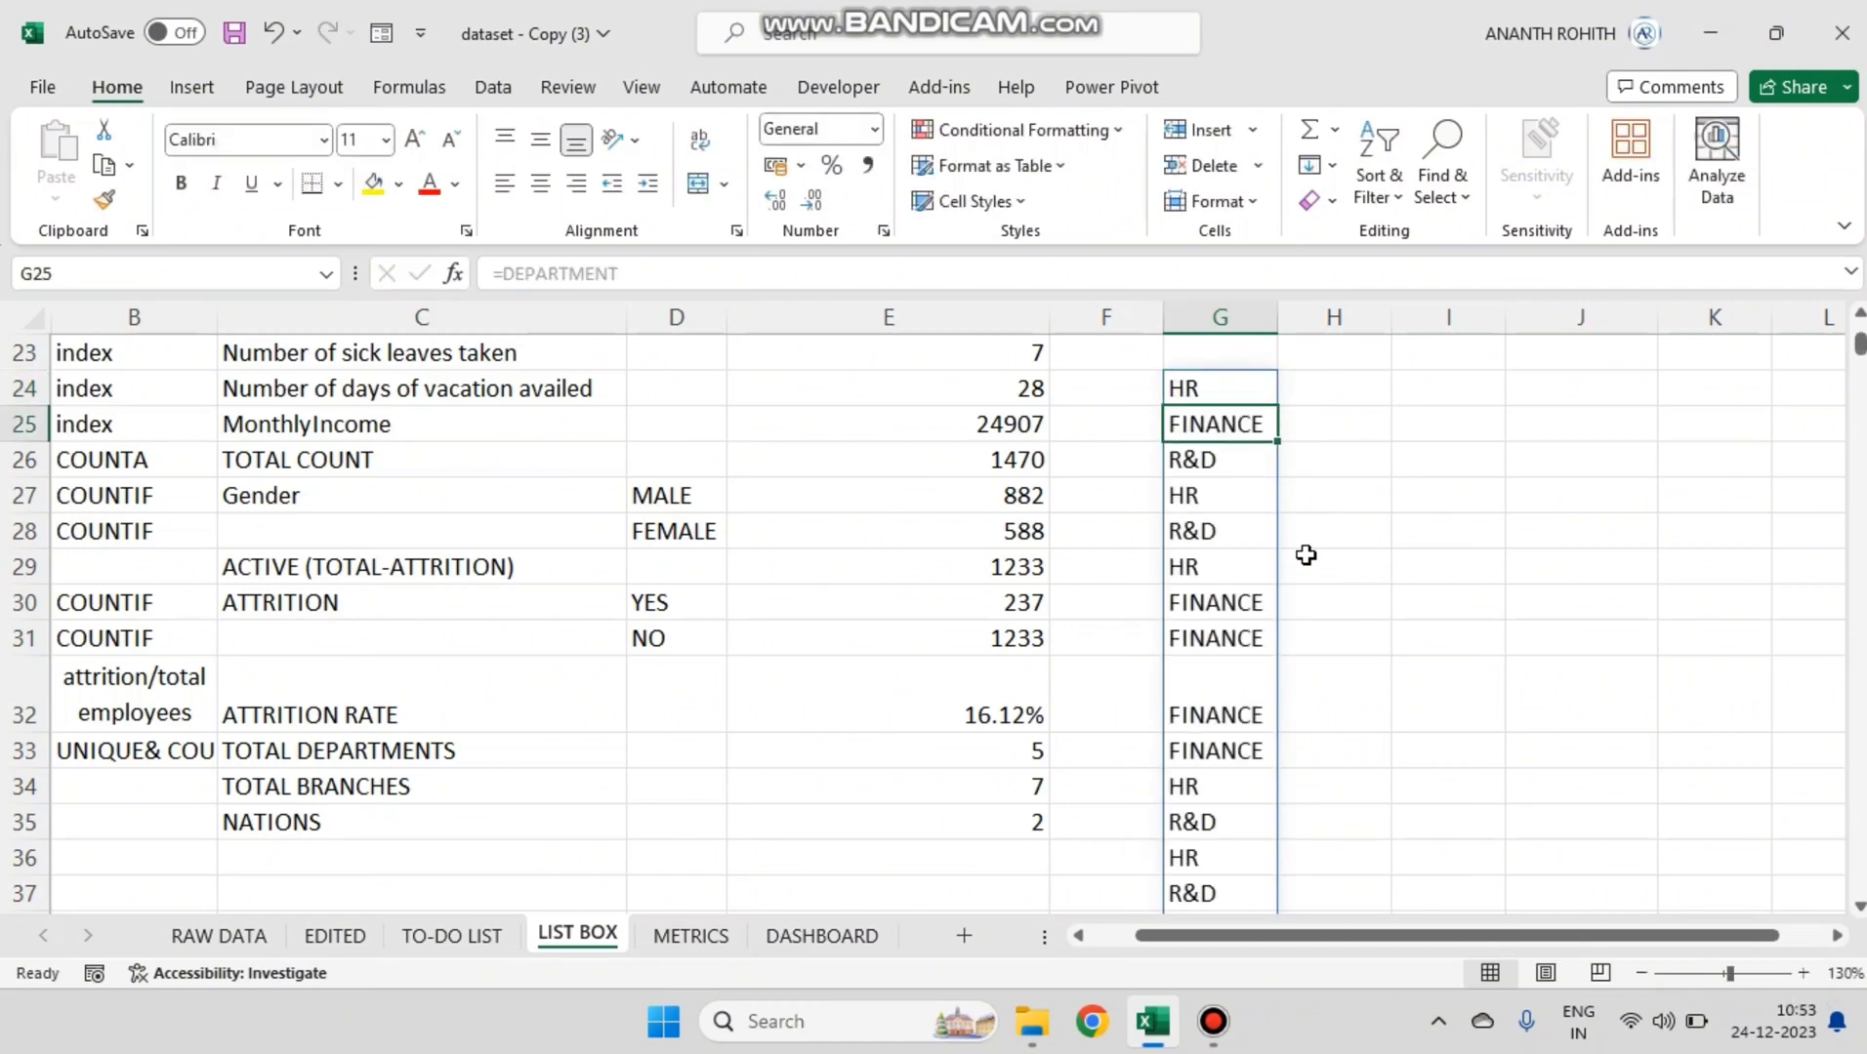
pyautogui.hotkey('ctrl', 'z')
# Step: Enter the heading UNIQUE DEPT in G23
pyautogui.click(1217, 450)
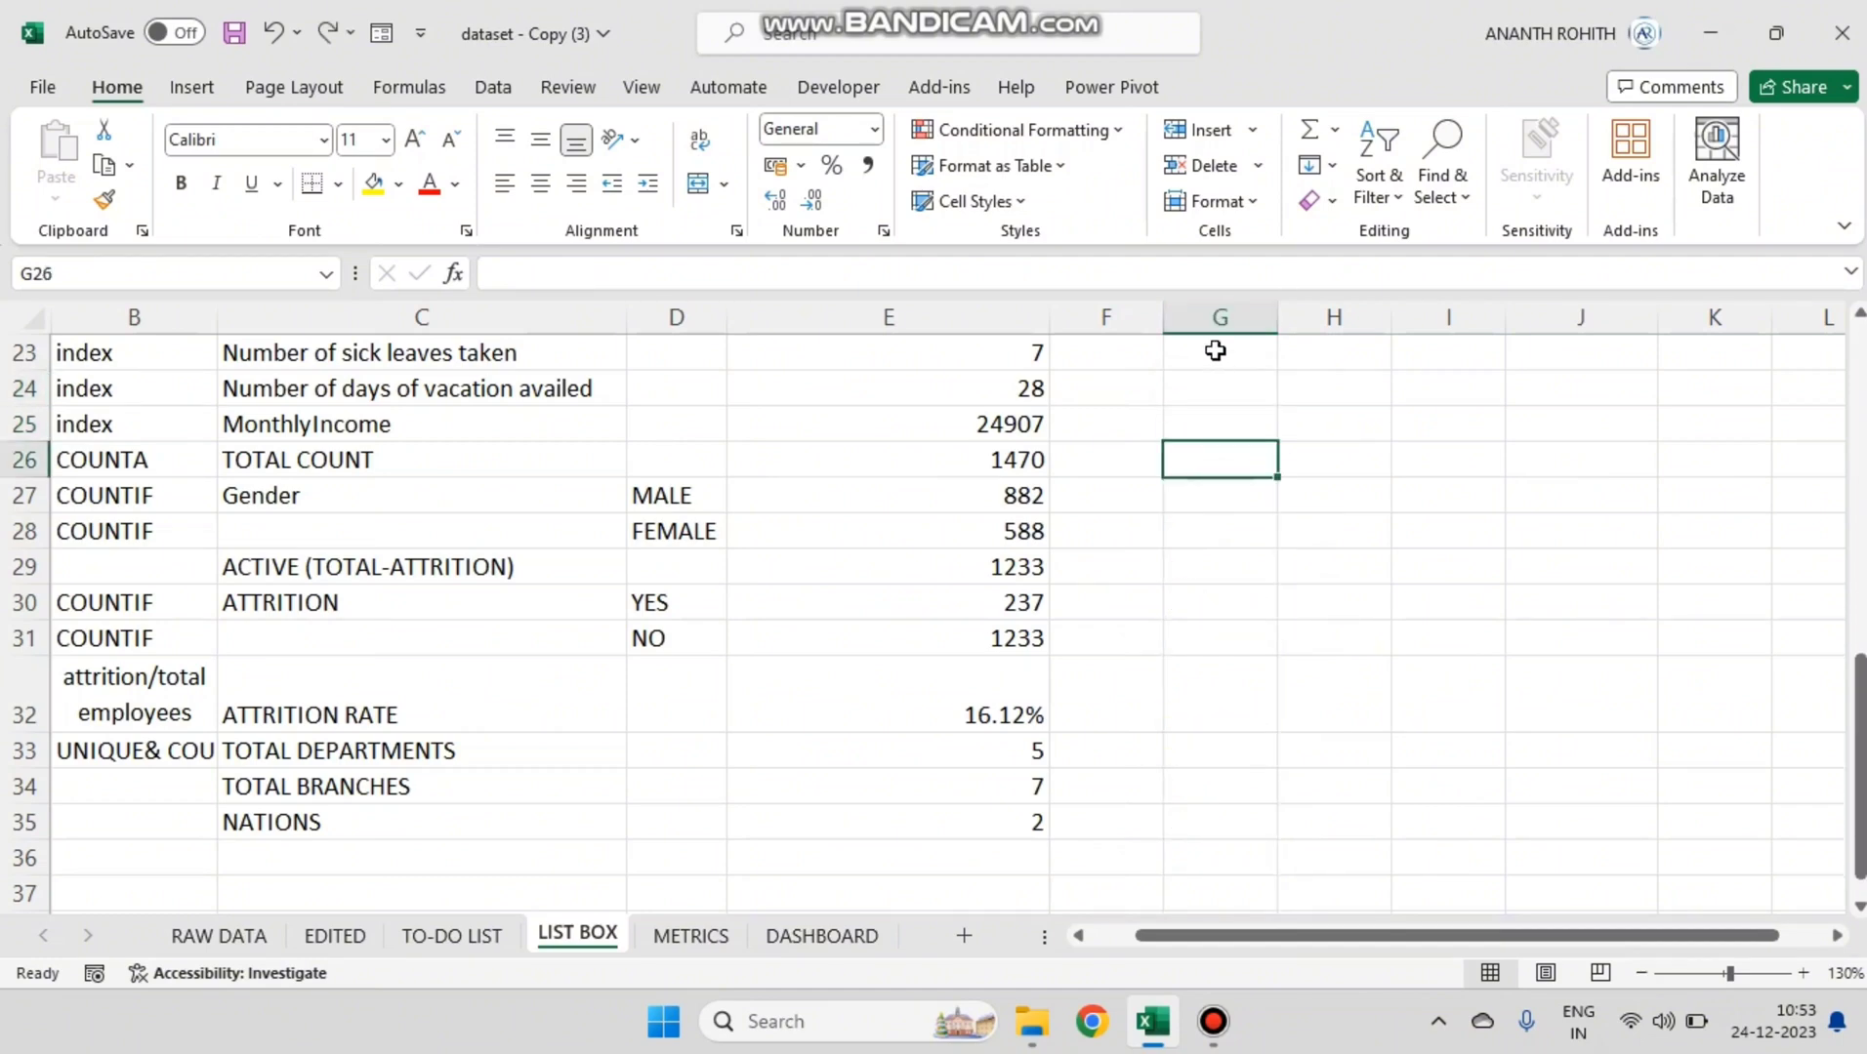
pyautogui.click(1186, 345)
pyautogui.write('DEAPE')
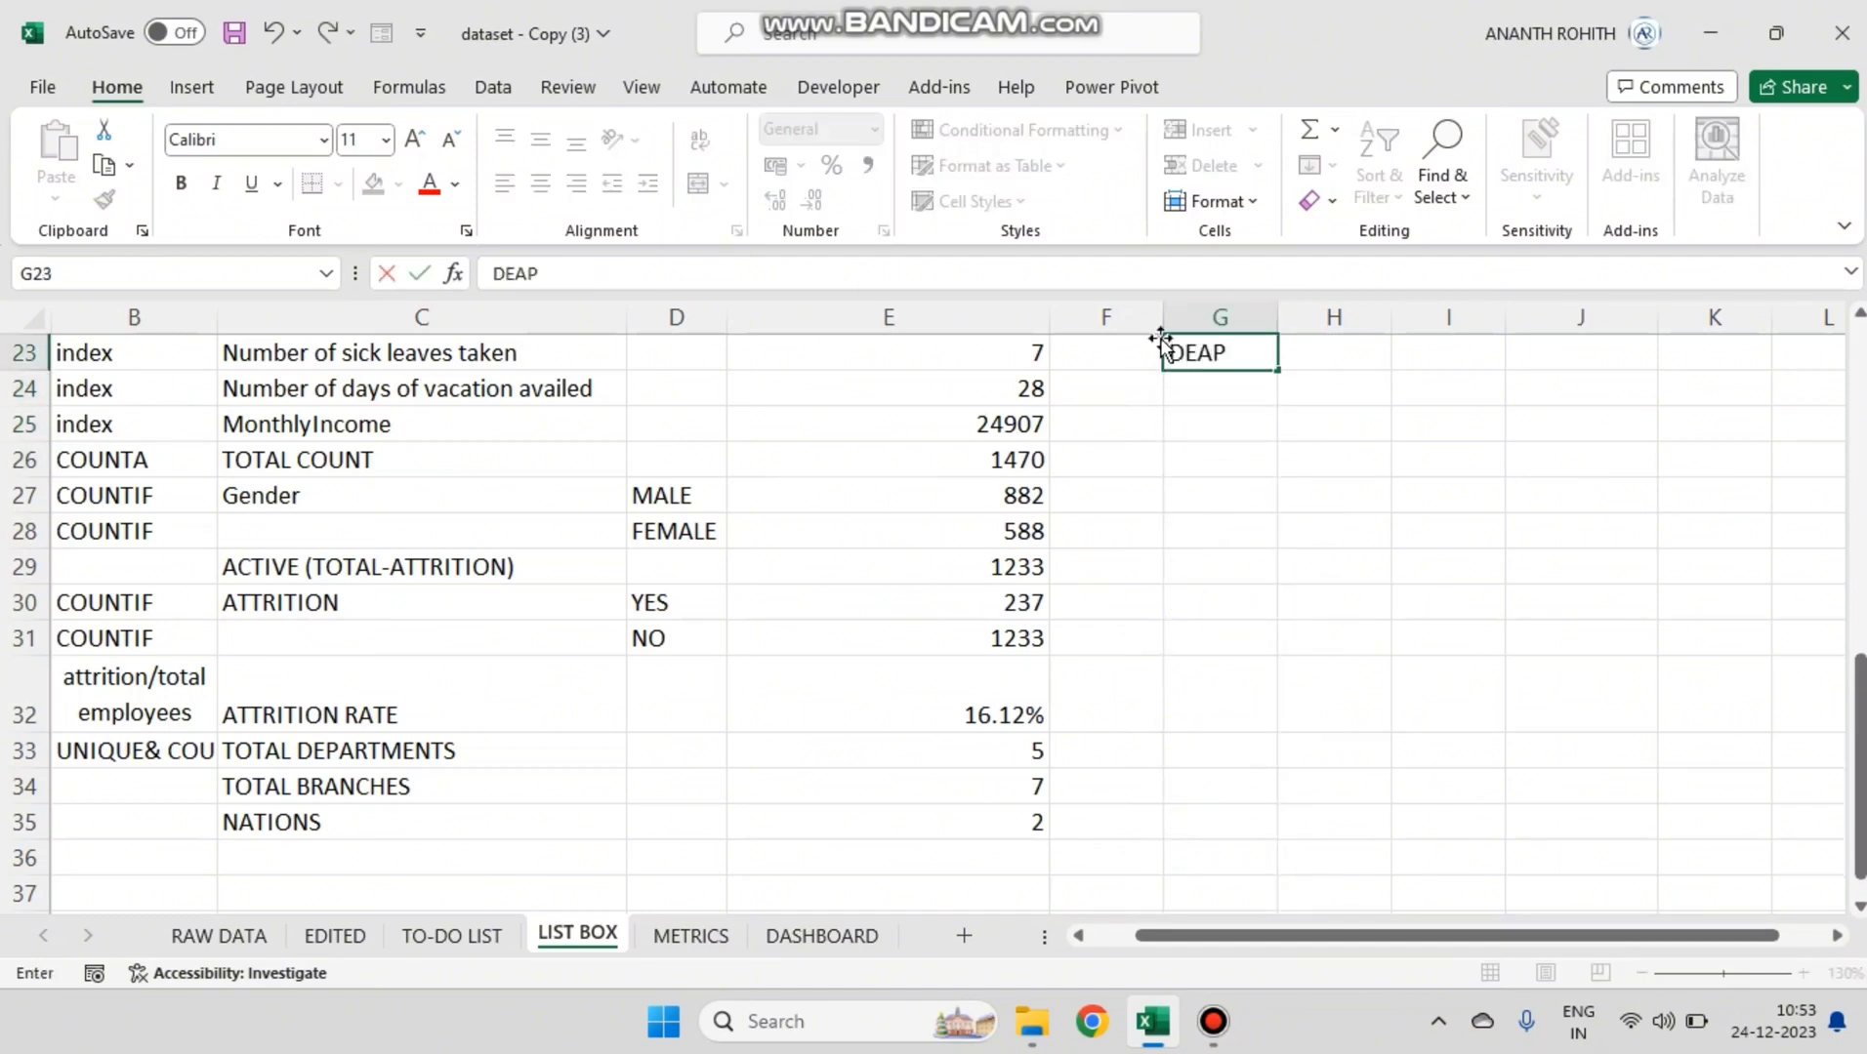
pyautogui.press('BackSpace')
pyautogui.press('BackSpace')
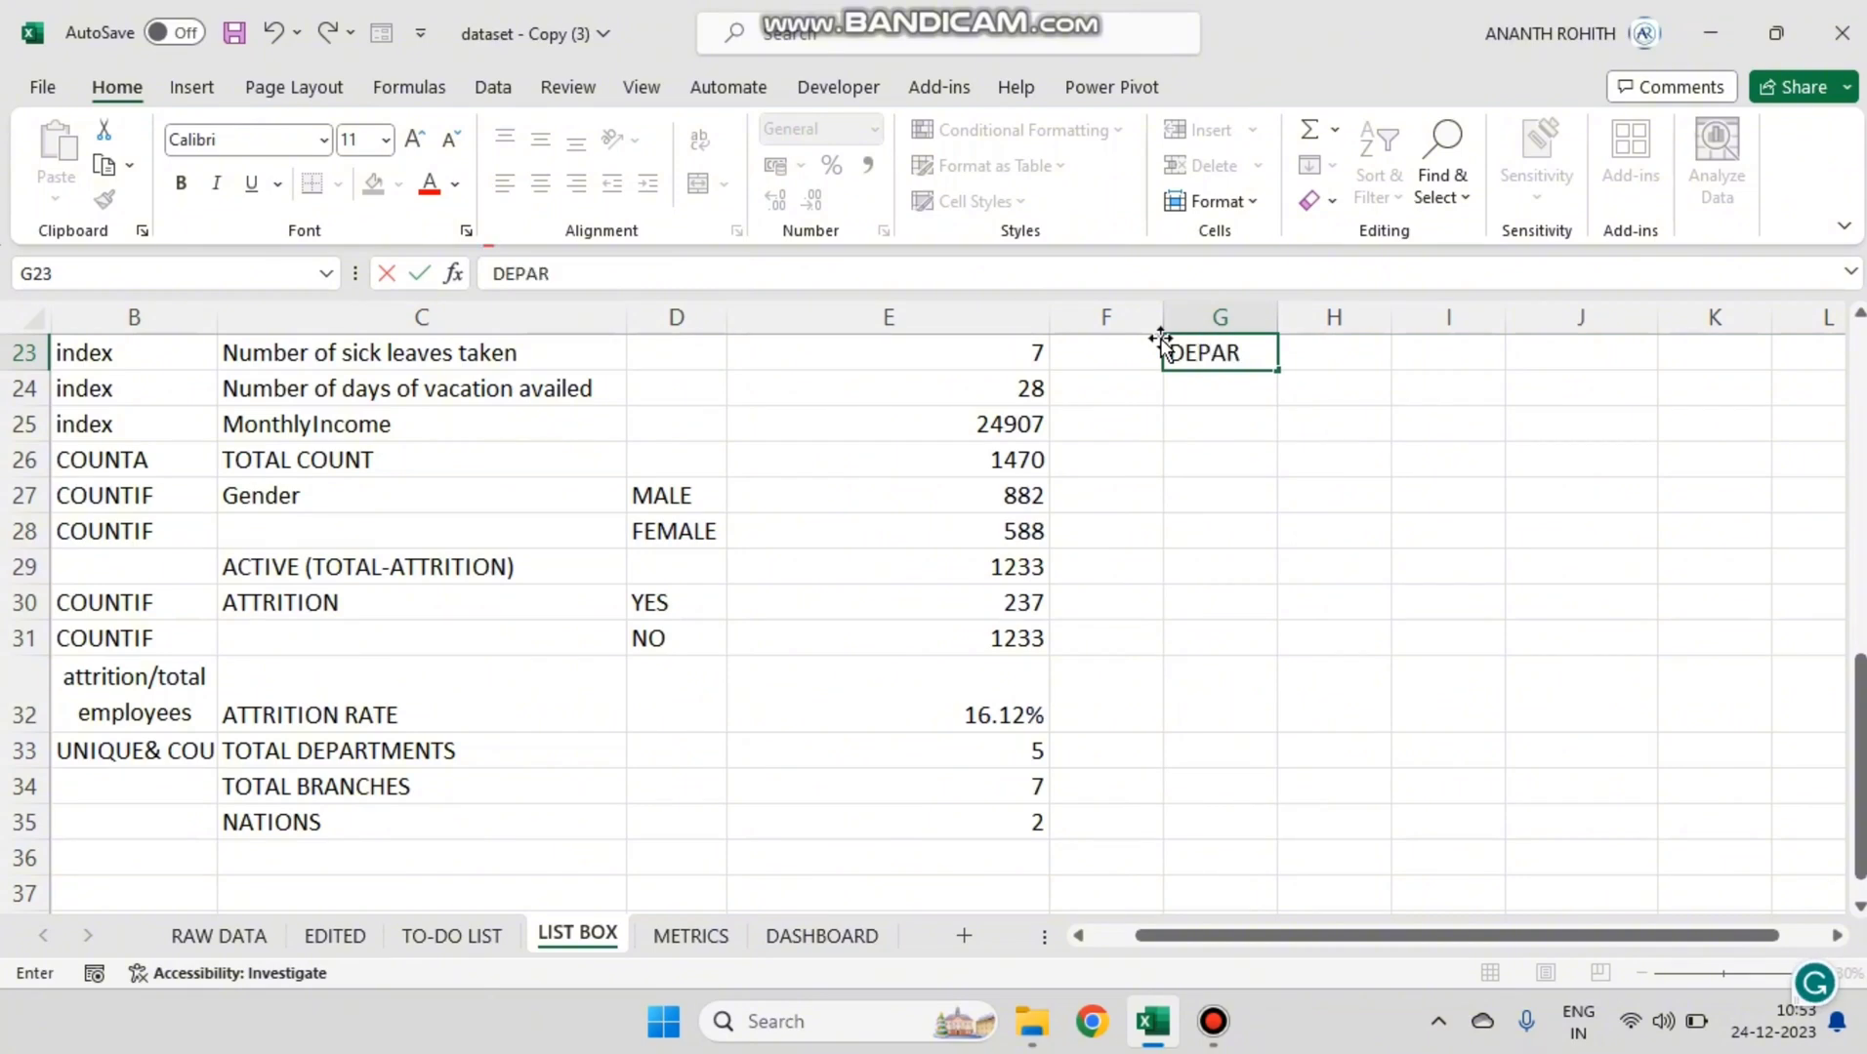
pyautogui.write('M')
pyautogui.press('BackSpace')
pyautogui.press('BackSpace')
pyautogui.press('BackSpace')
pyautogui.press('BackSpace')
pyautogui.press('BackSpace')
pyautogui.press('BackSpace')
pyautogui.write('D')
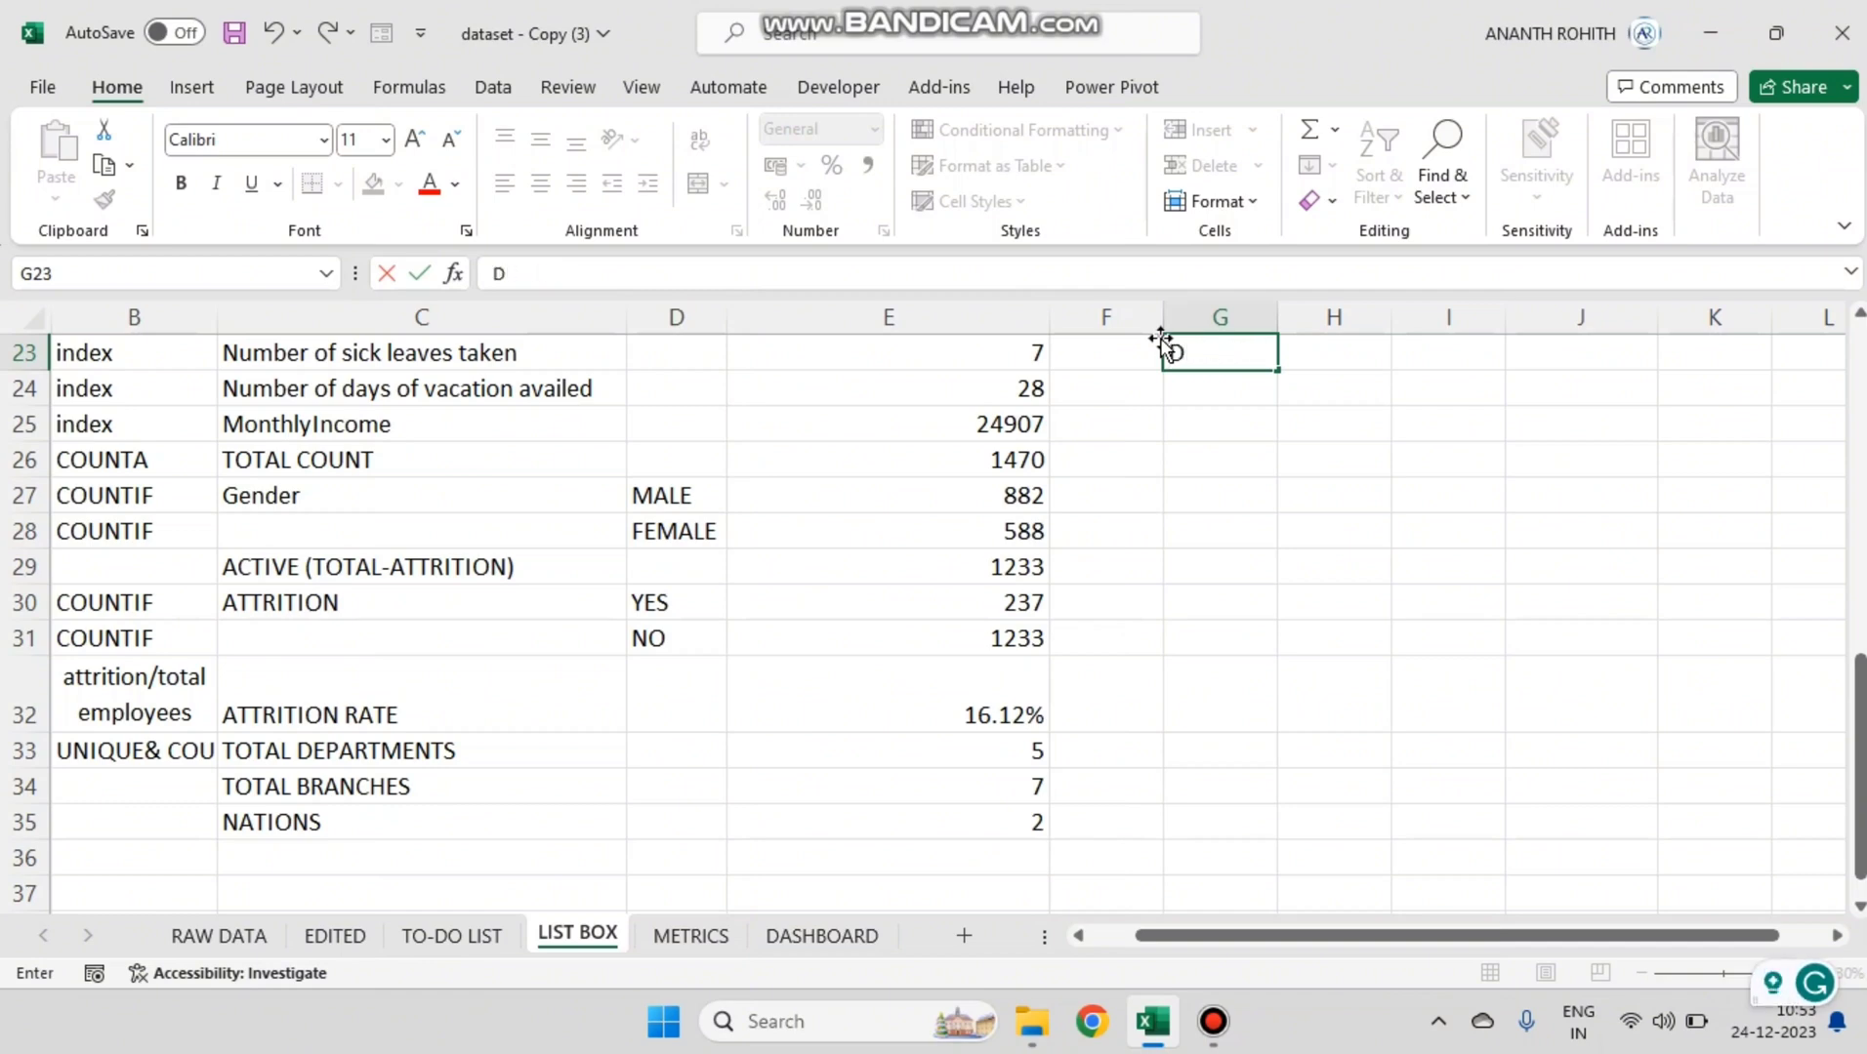
pyautogui.write('EUNIQUE DEPT')
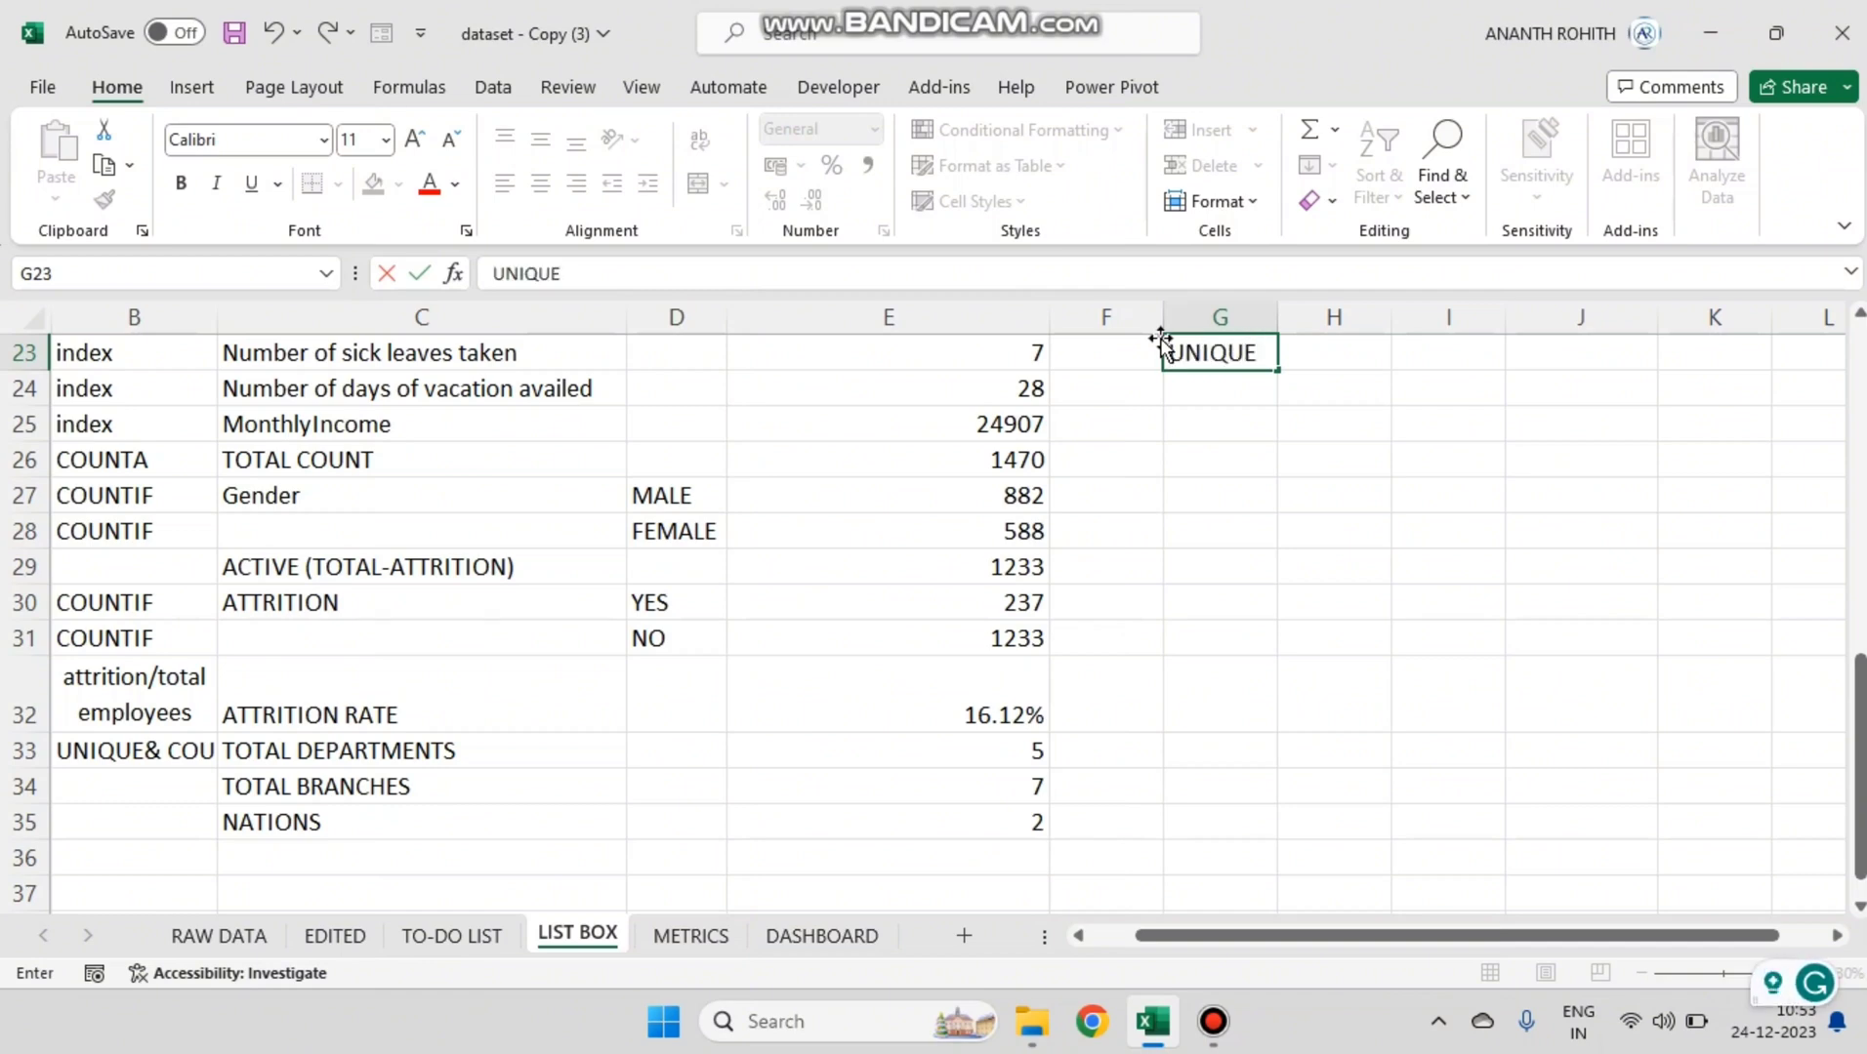
pyautogui.press('Tab')
# Step: Enter the headings UNIQUE BRANCH in H23 and UNIQUE NATION in I23
pyautogui.write('UNIQUE')
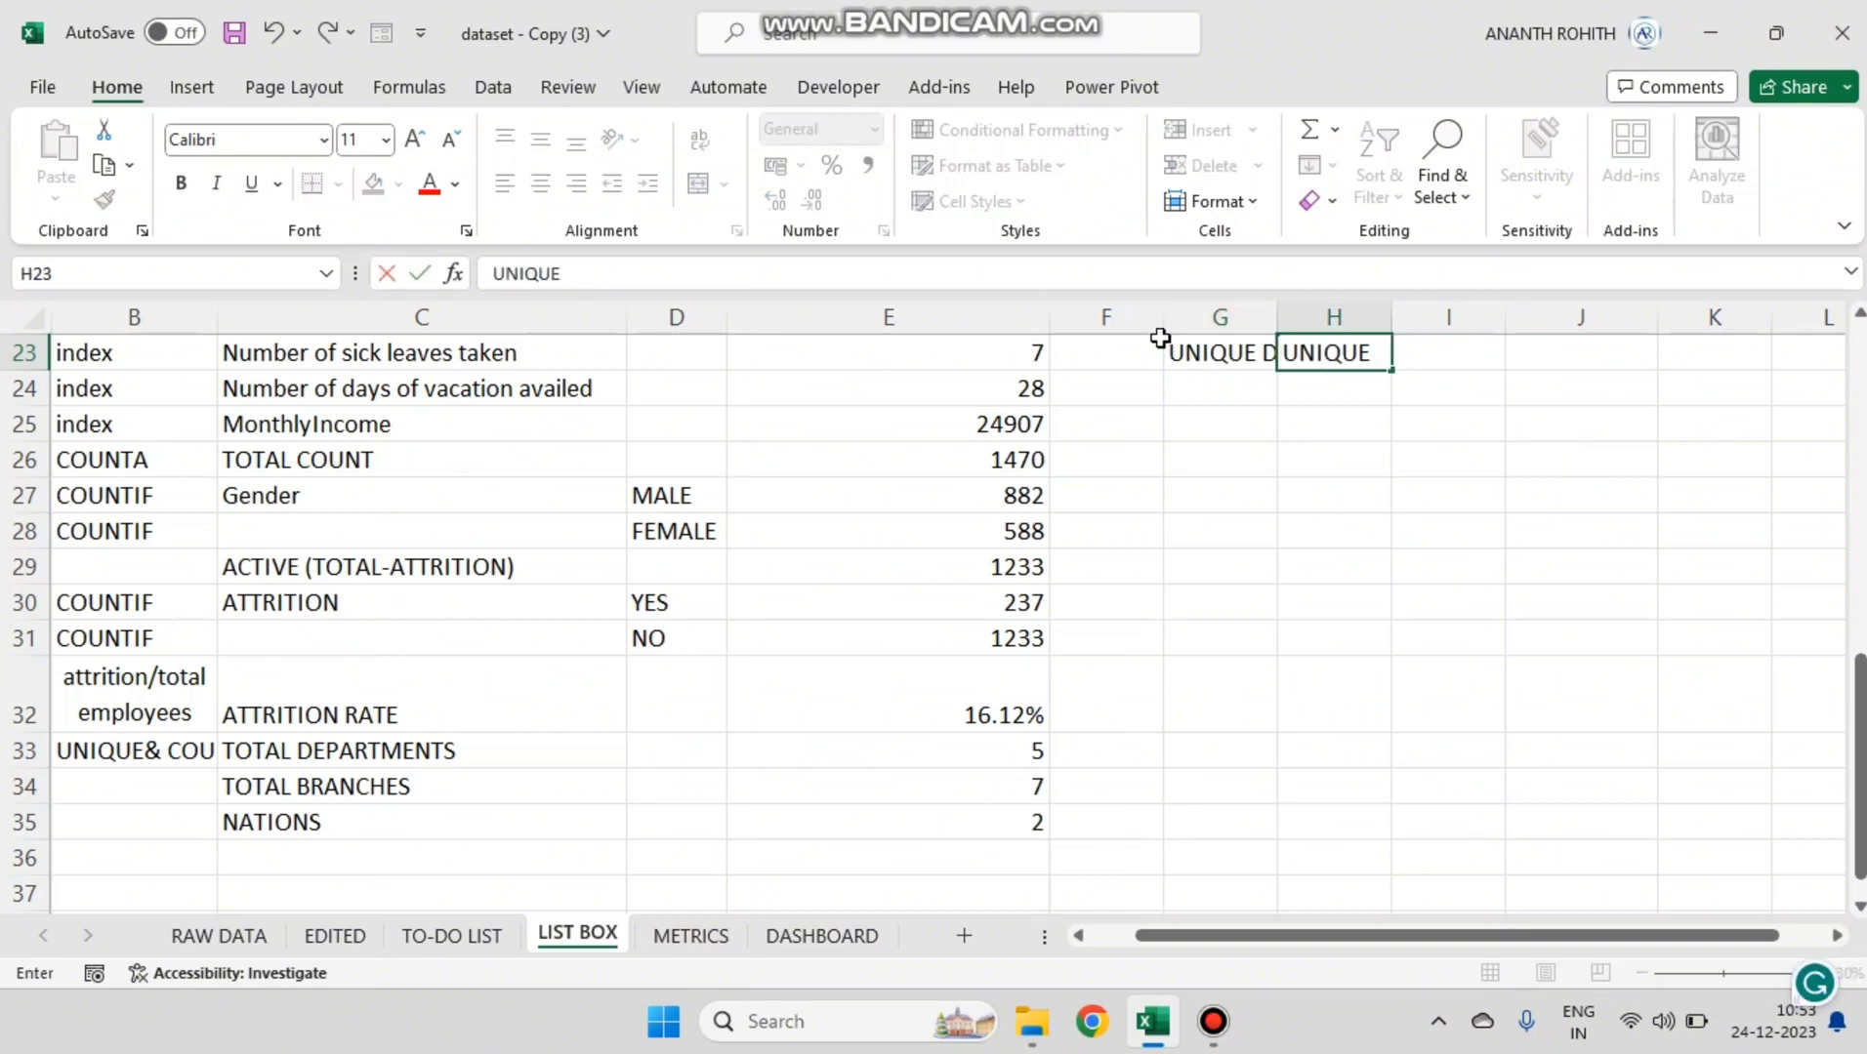
pyautogui.write(' BRANCH')
pyautogui.press('Tab')
pyautogui.write('UNIQUE NAT')
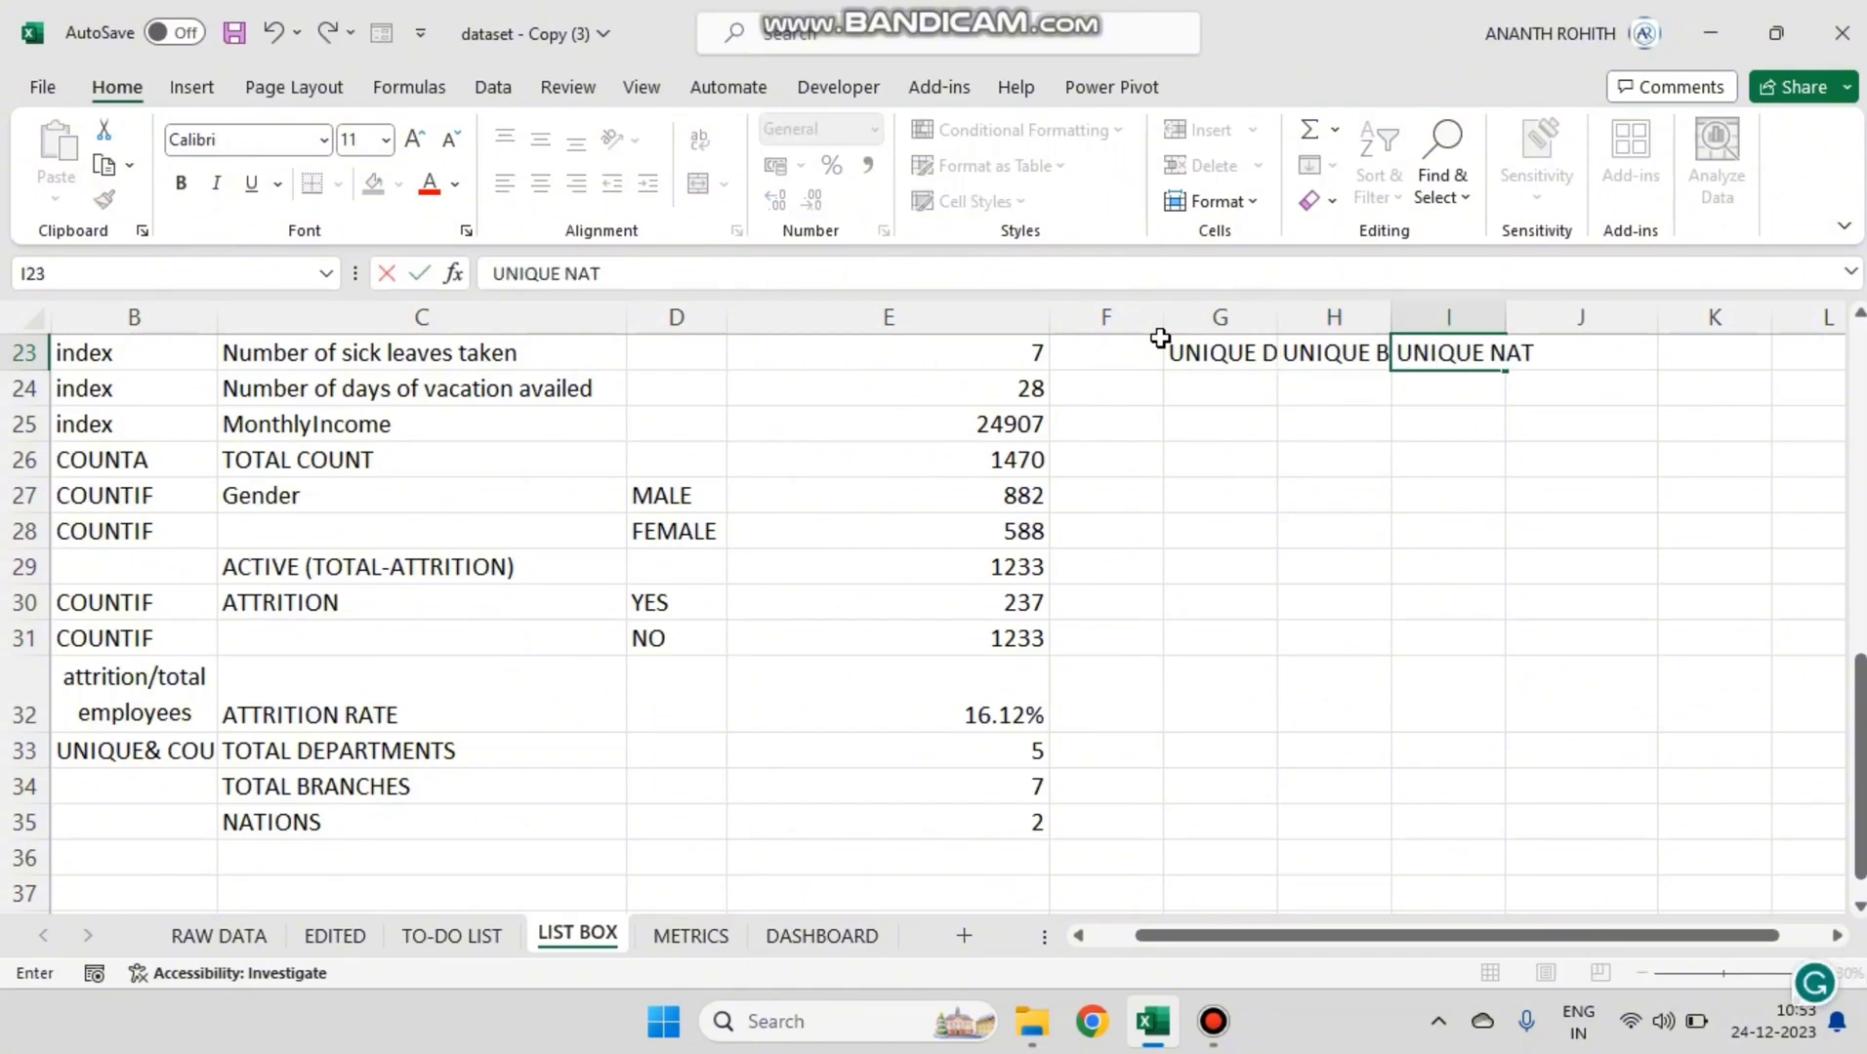
pyautogui.write('ION')
pyautogui.click(1334, 388)
# Step: Auto-fit the widths of columns G to I to their headings
pyautogui.moveTo(1261, 314); pyautogui.dragTo(1446, 312)
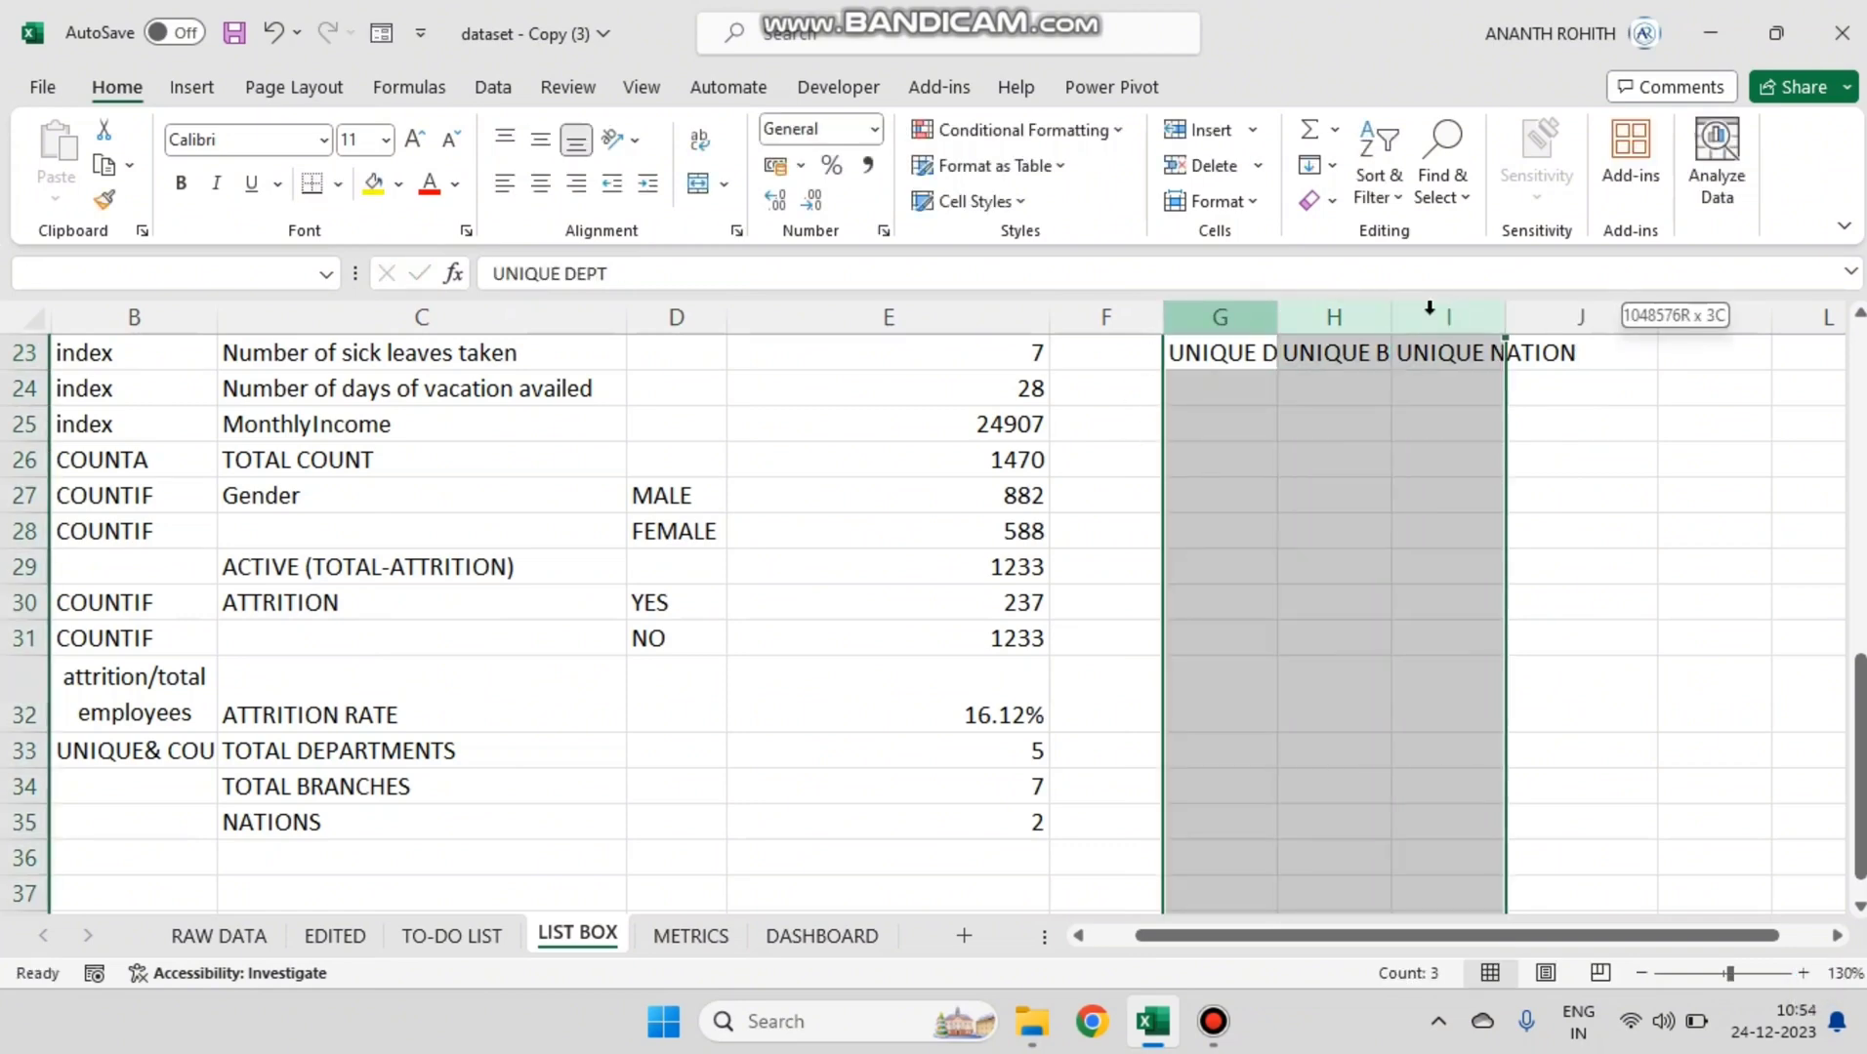
pyautogui.moveTo(1274, 317); pyautogui.dragTo(1276, 317)
pyautogui.doubleClick(1276, 317)
# Step: List all department entries under UNIQUE DEPT by entering =DEPARTMENT in G24
pyautogui.click(1281, 378)
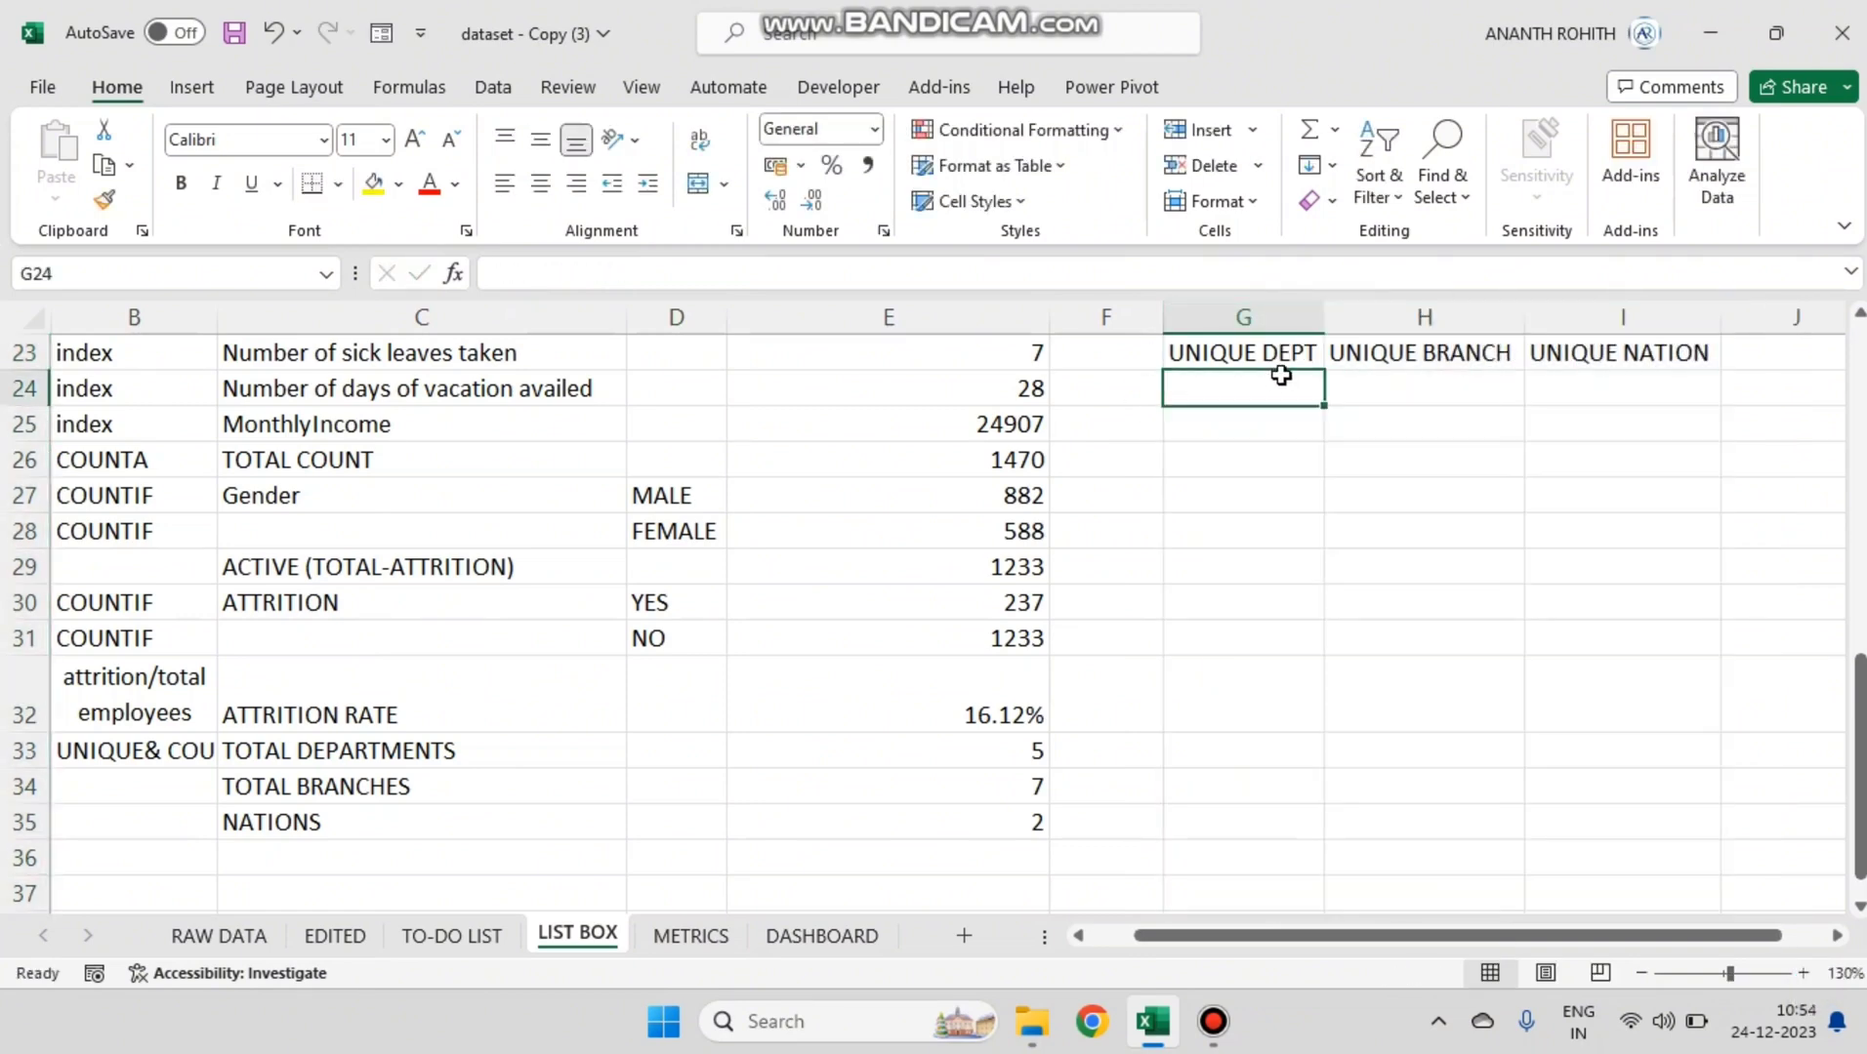
pyautogui.write('=DEPARTMENT')
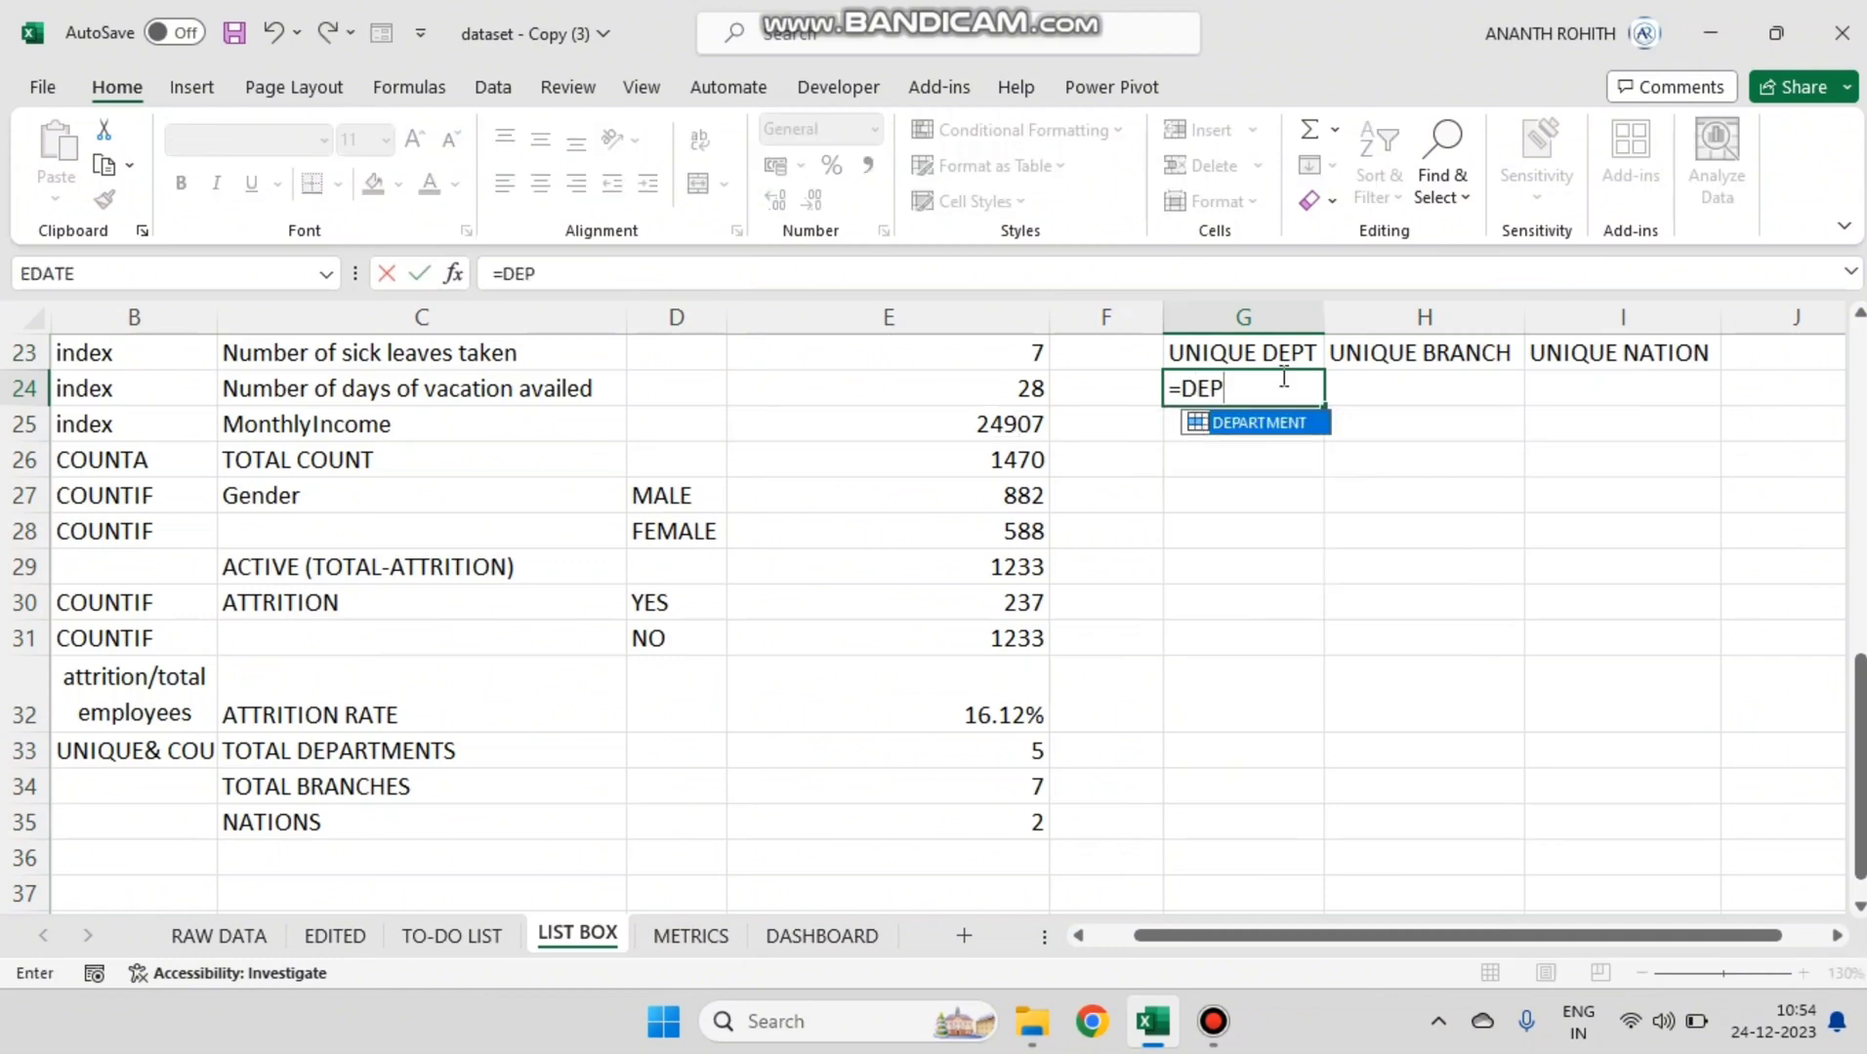
pyautogui.press('Tab')
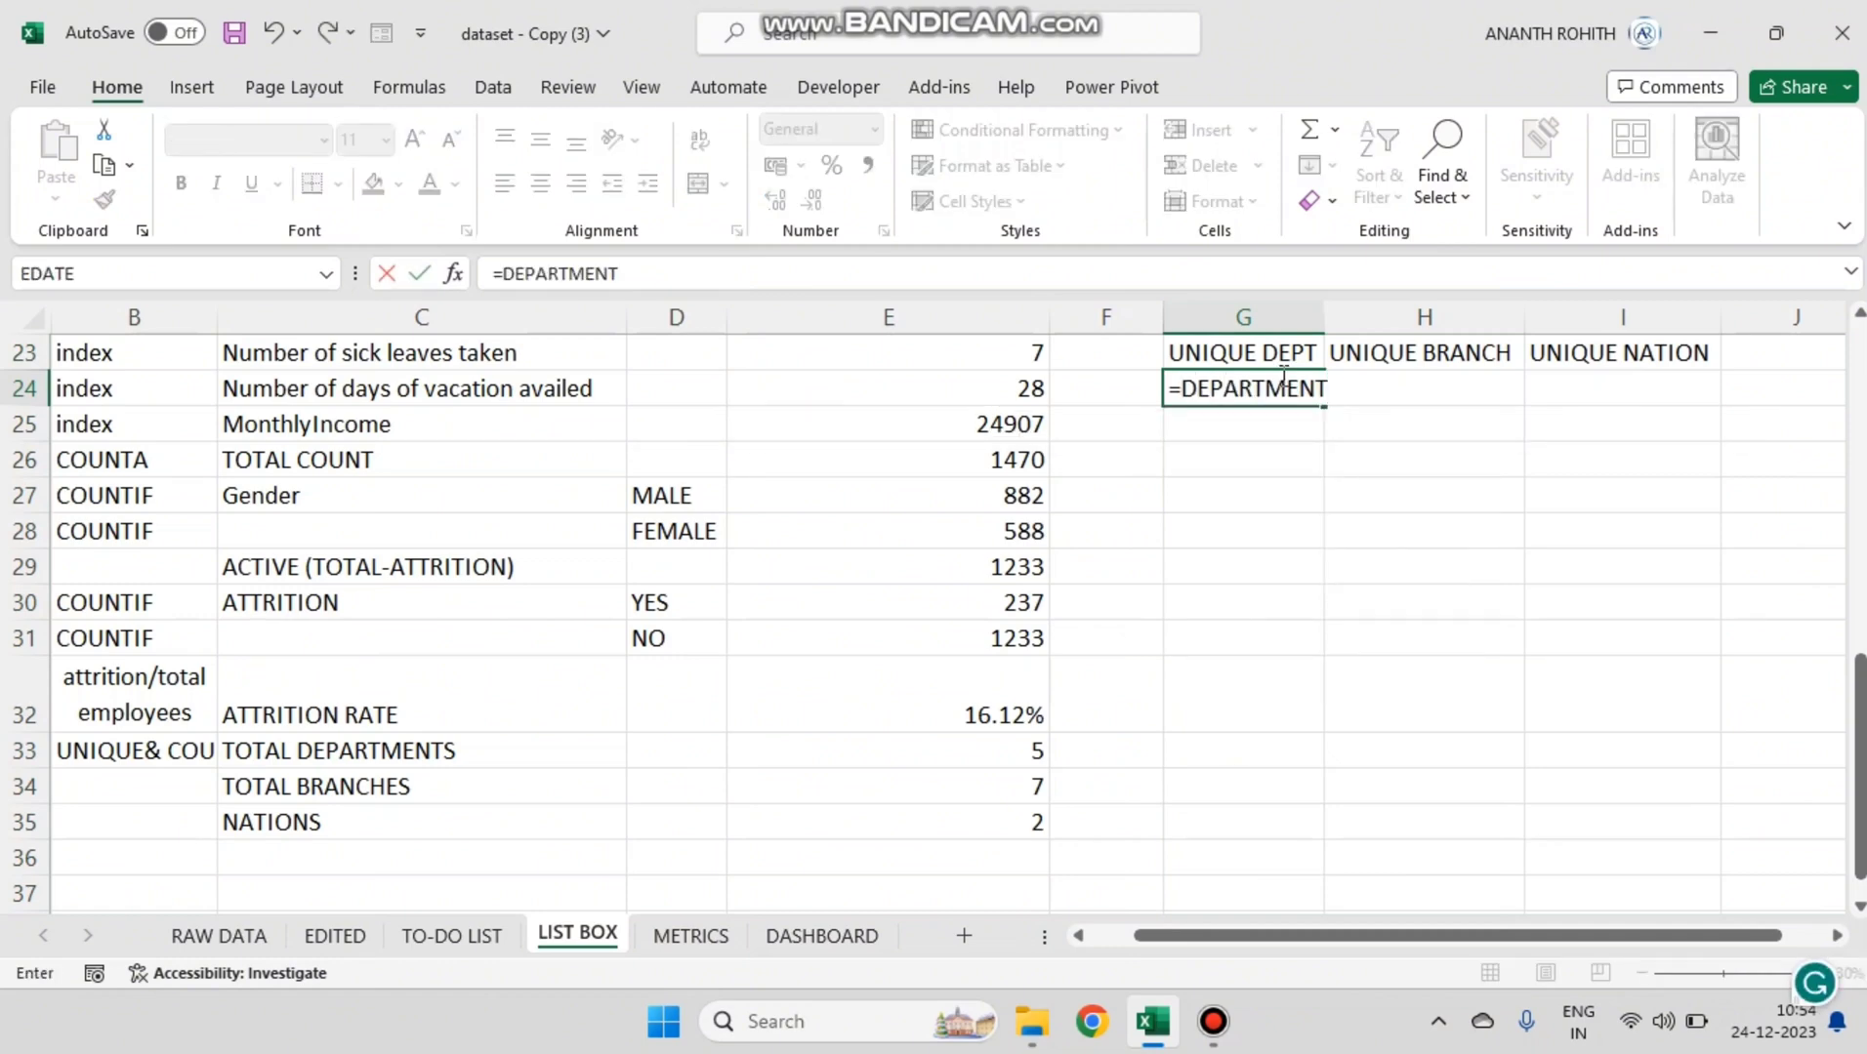
pyautogui.press('Return')
# Step: List all branch entries under UNIQUE BRANCH by entering =BRANCH in H24
pyautogui.click(1367, 395)
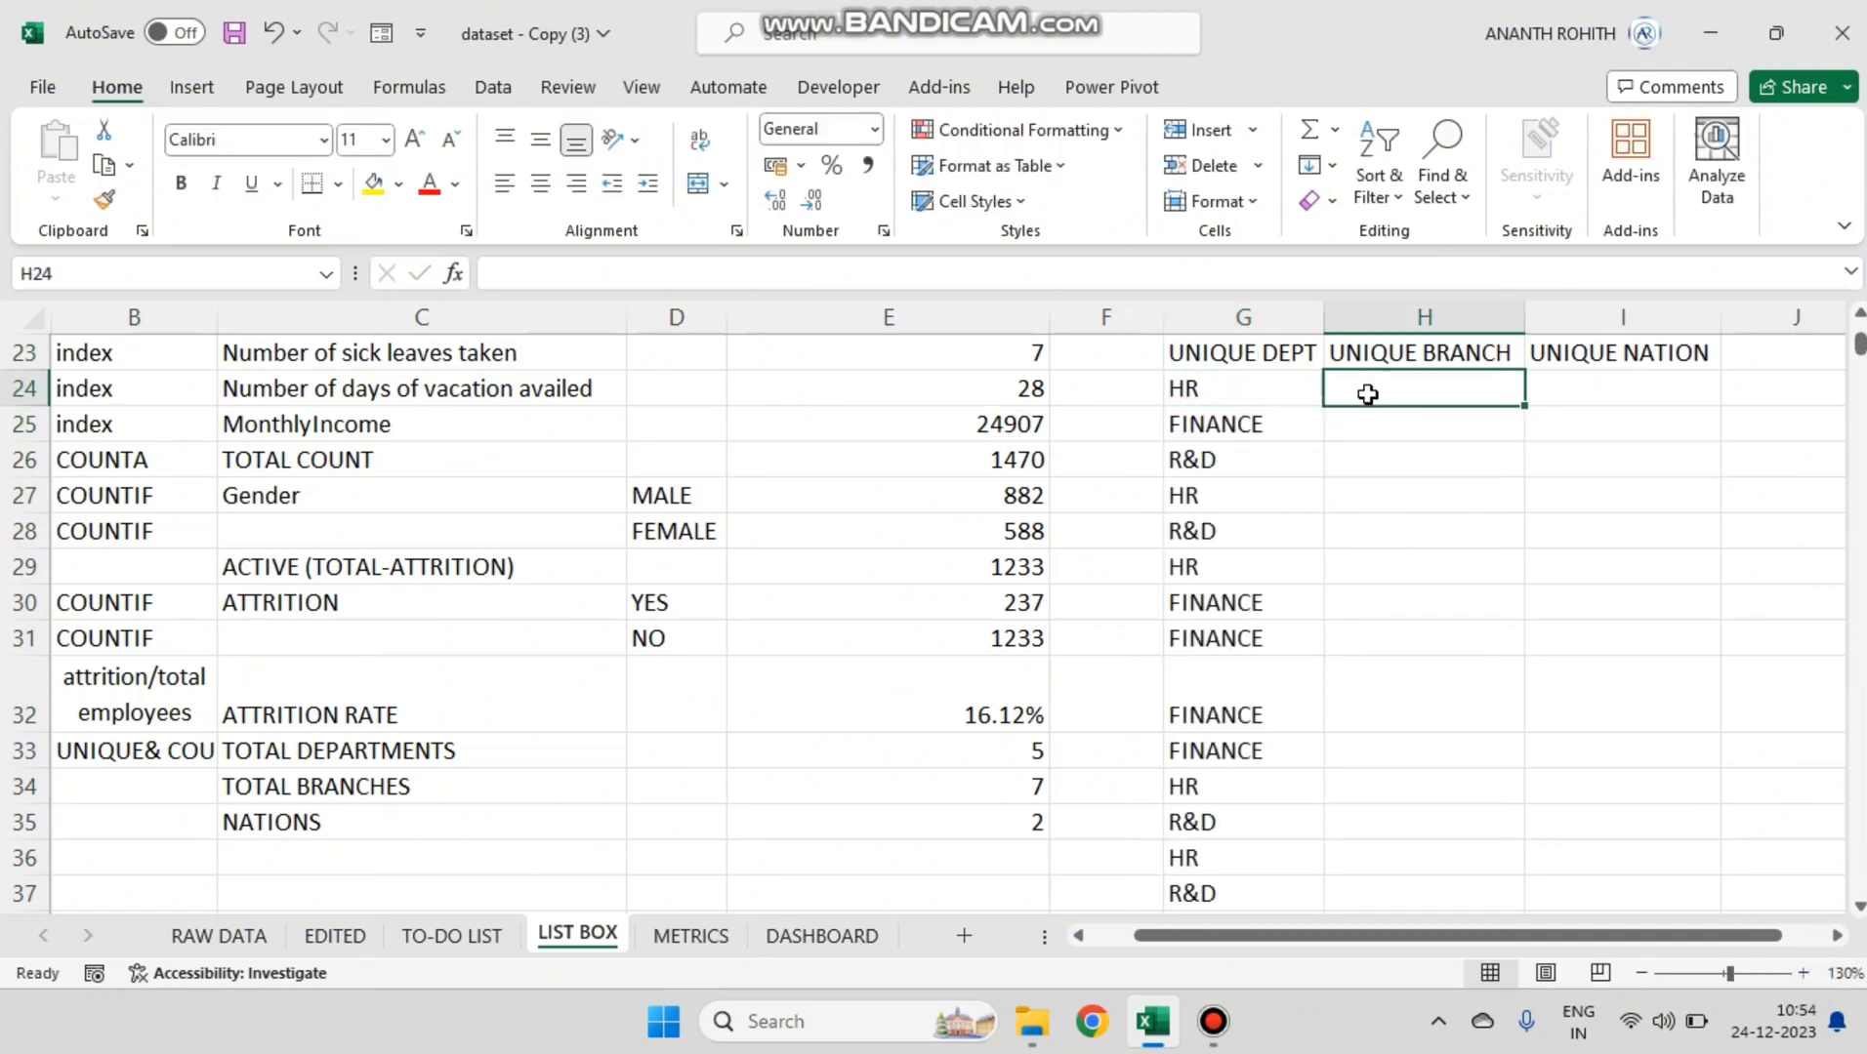
pyautogui.write('=BRAN')
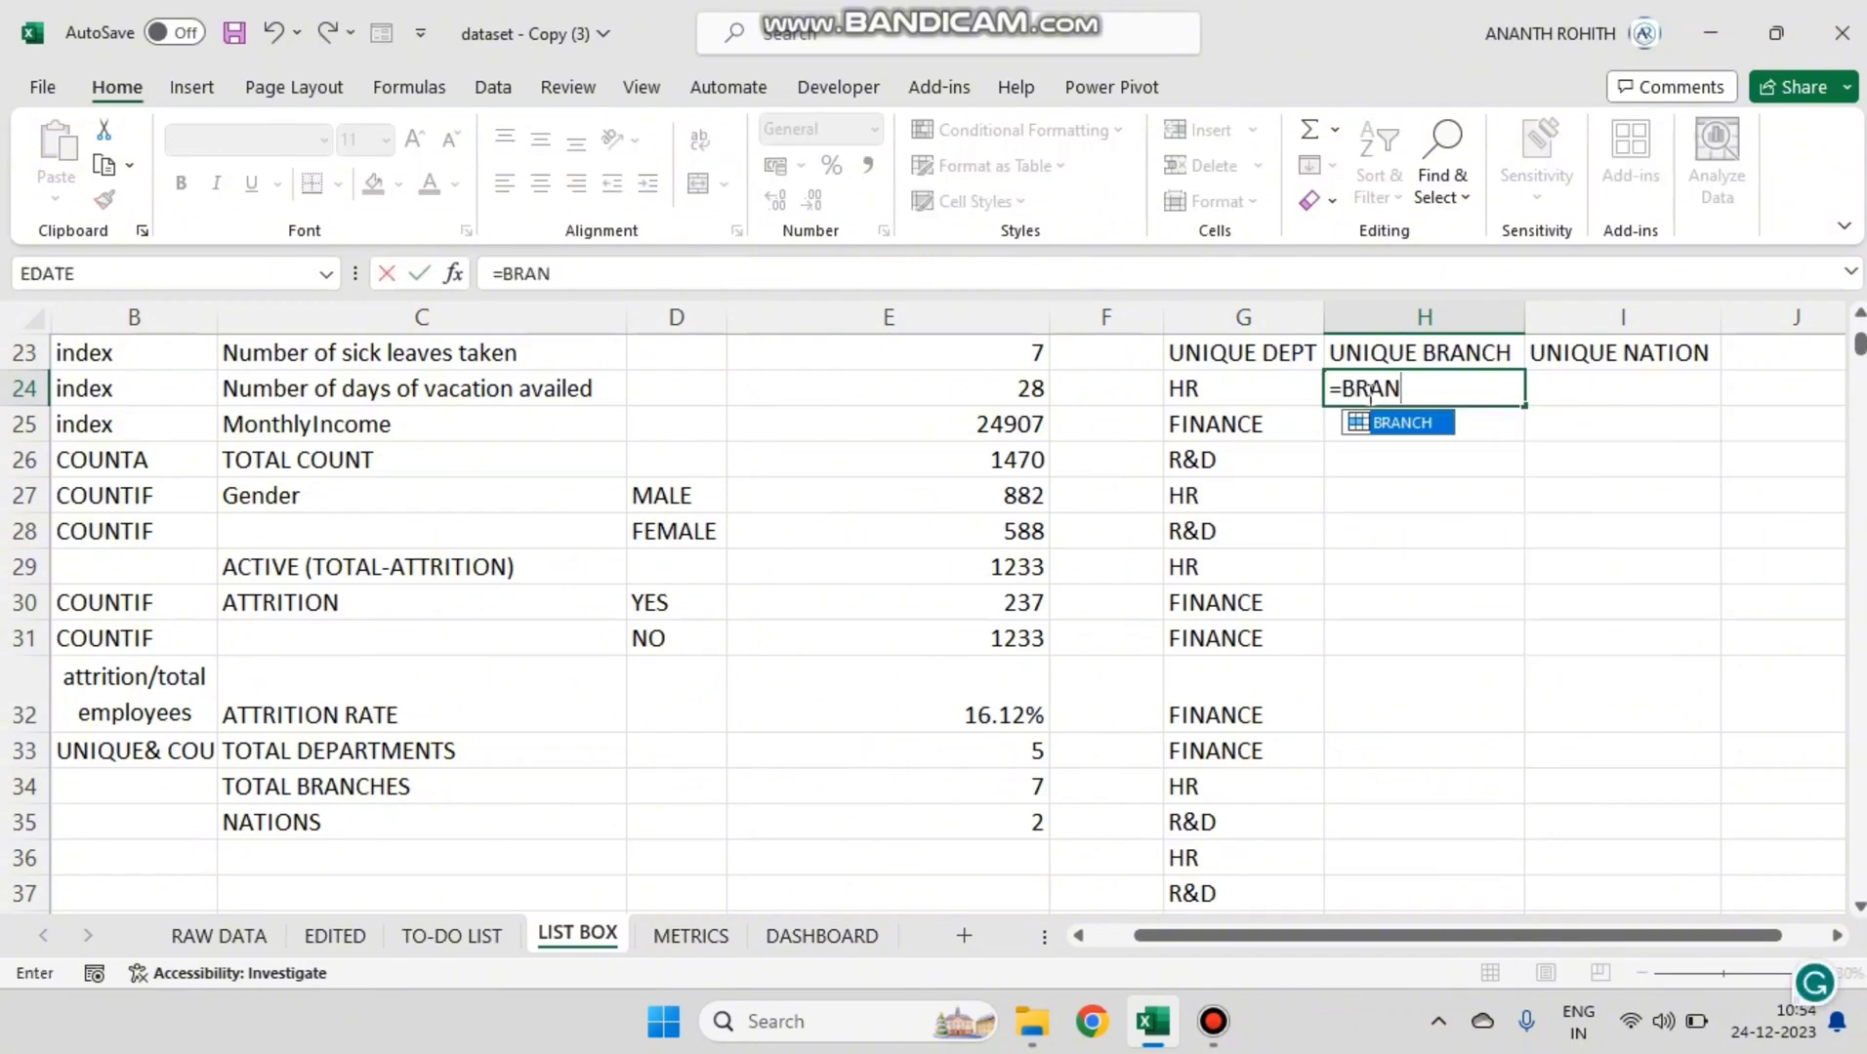
pyautogui.press('Tab')
pyautogui.press('Return')
# Step: List all nation entries under UNIQUE NATION by entering =NATION in I24
pyautogui.click(1602, 387)
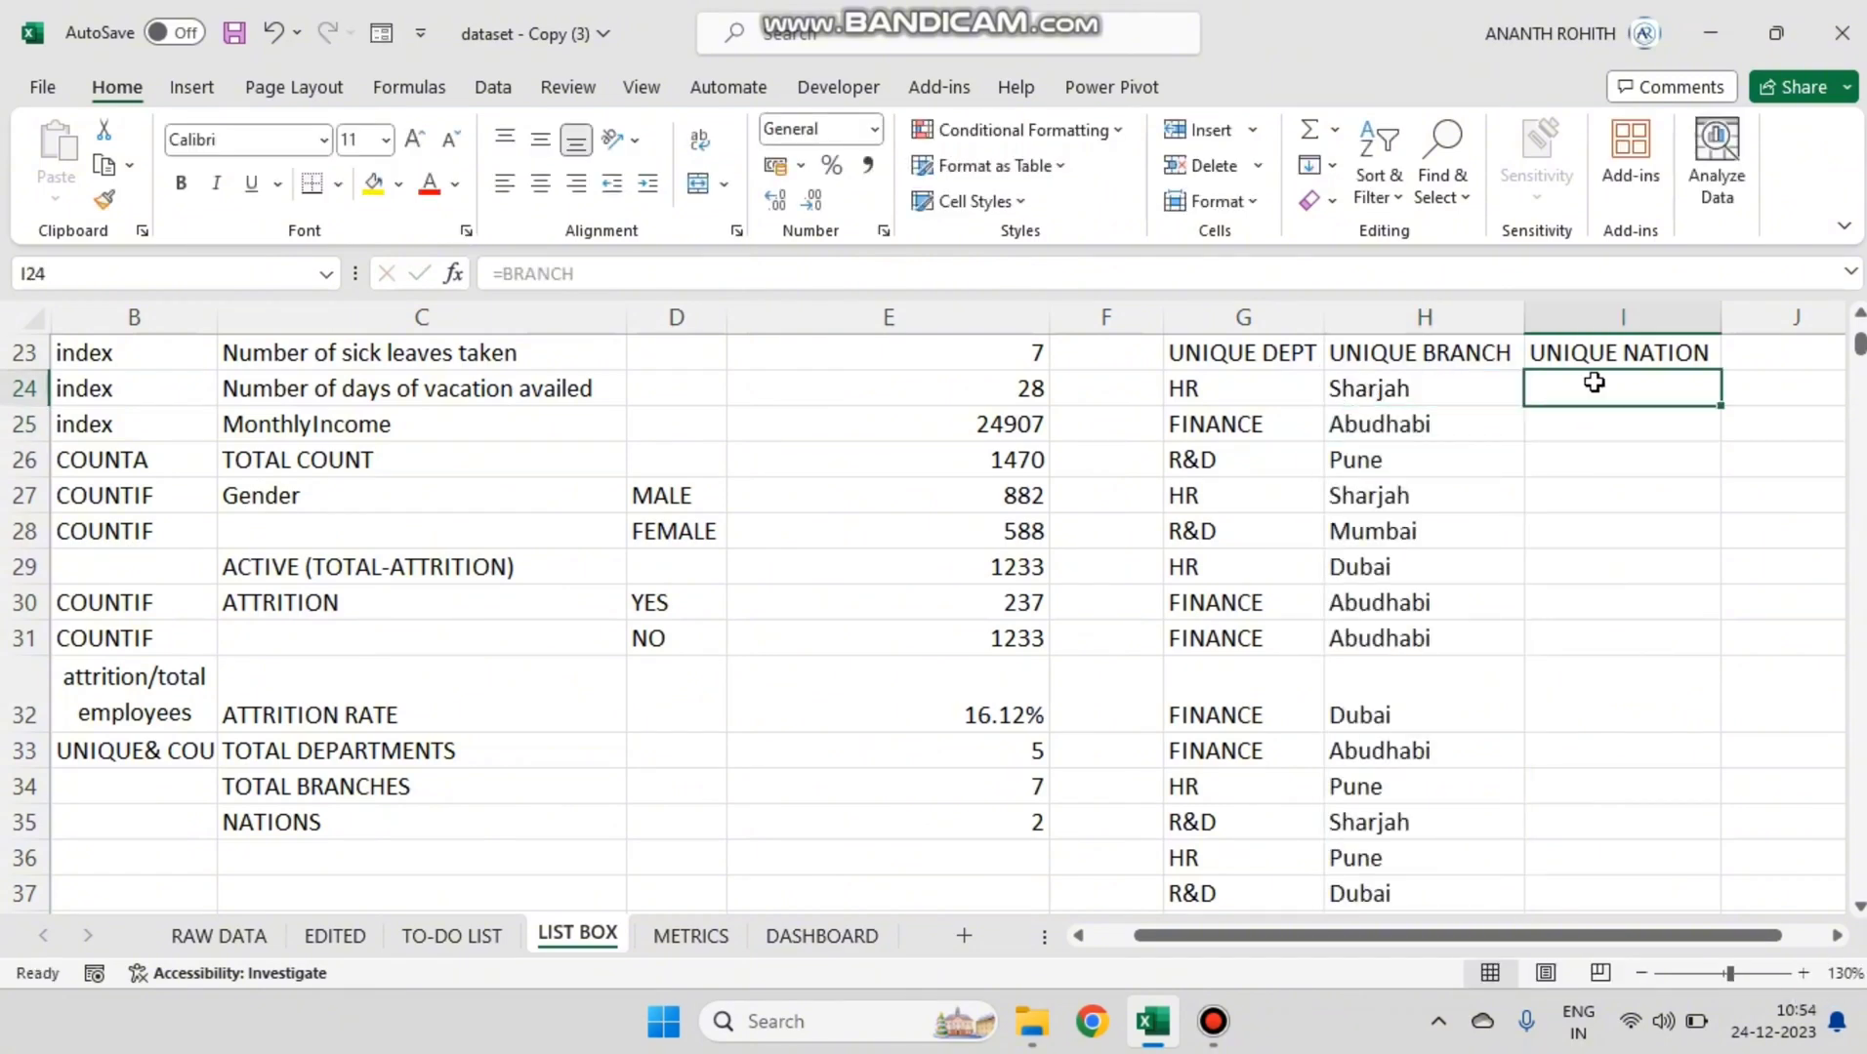
pyautogui.write('=NATIO')
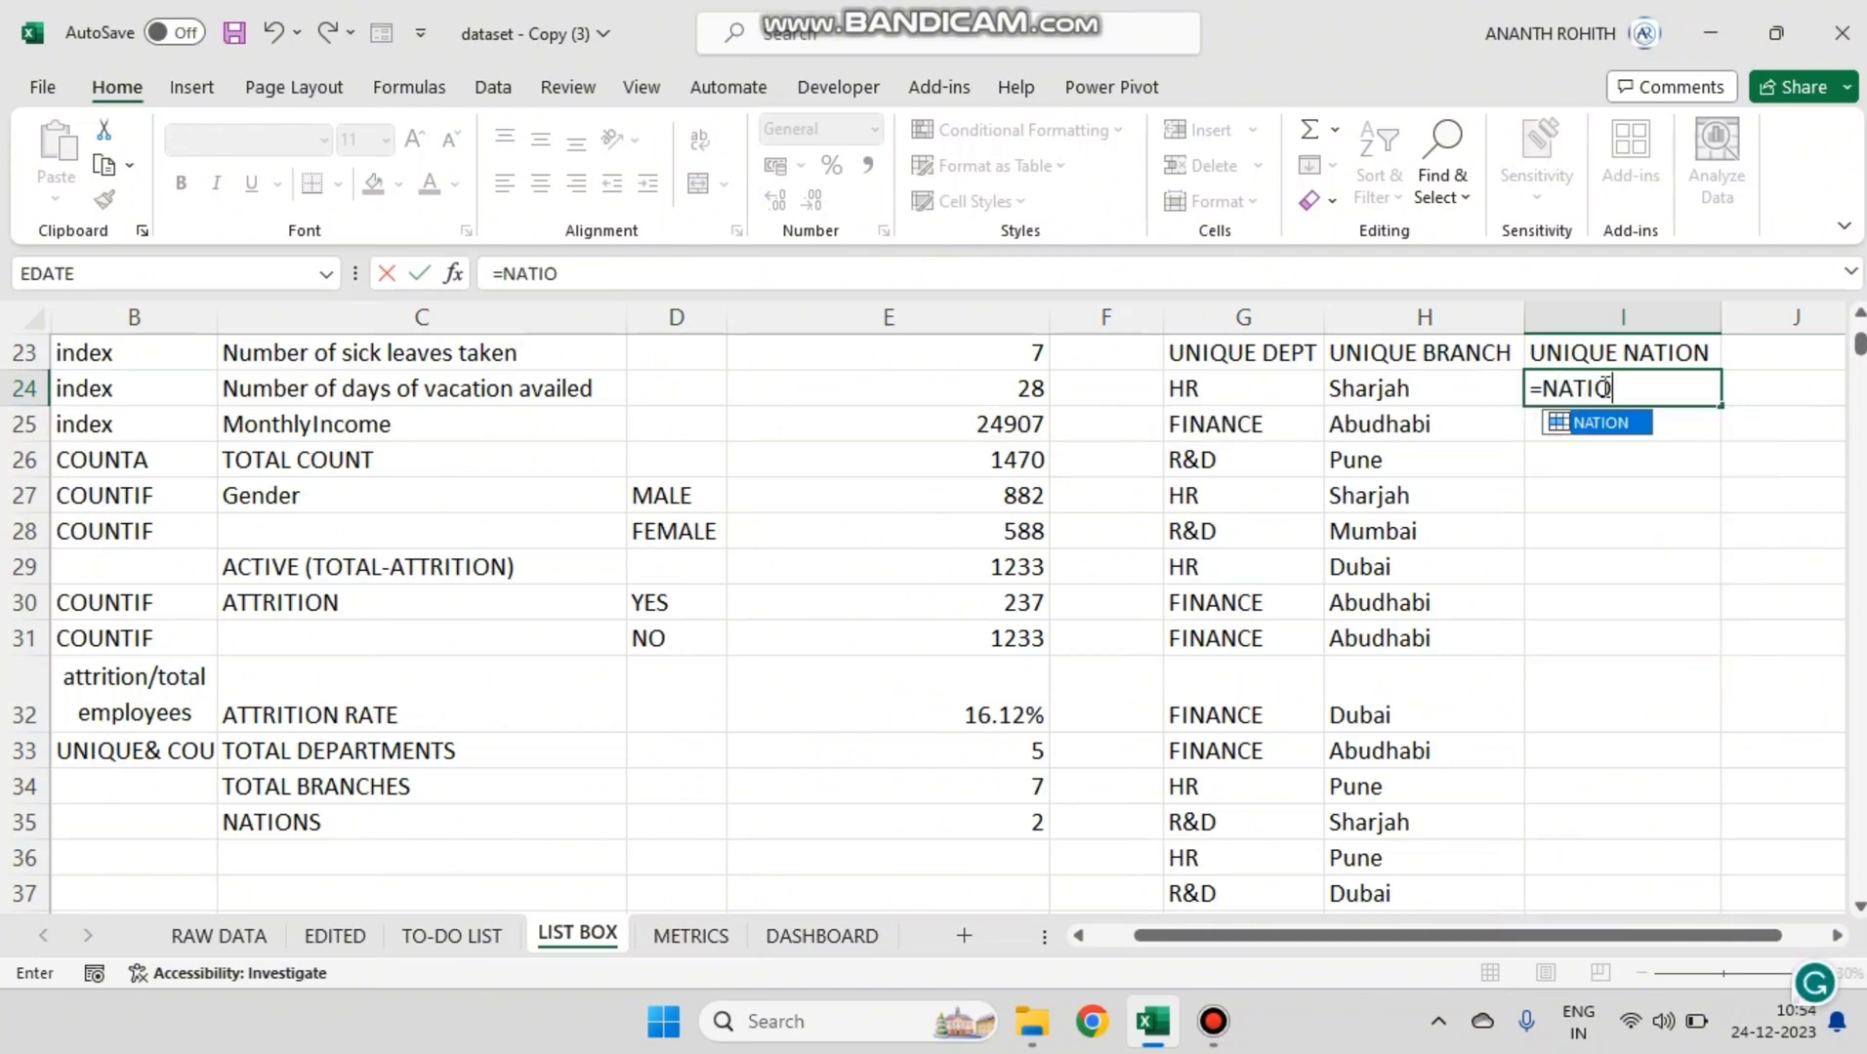
pyautogui.press('Return')
pyautogui.click(1602, 387)
pyautogui.write('=NATION')
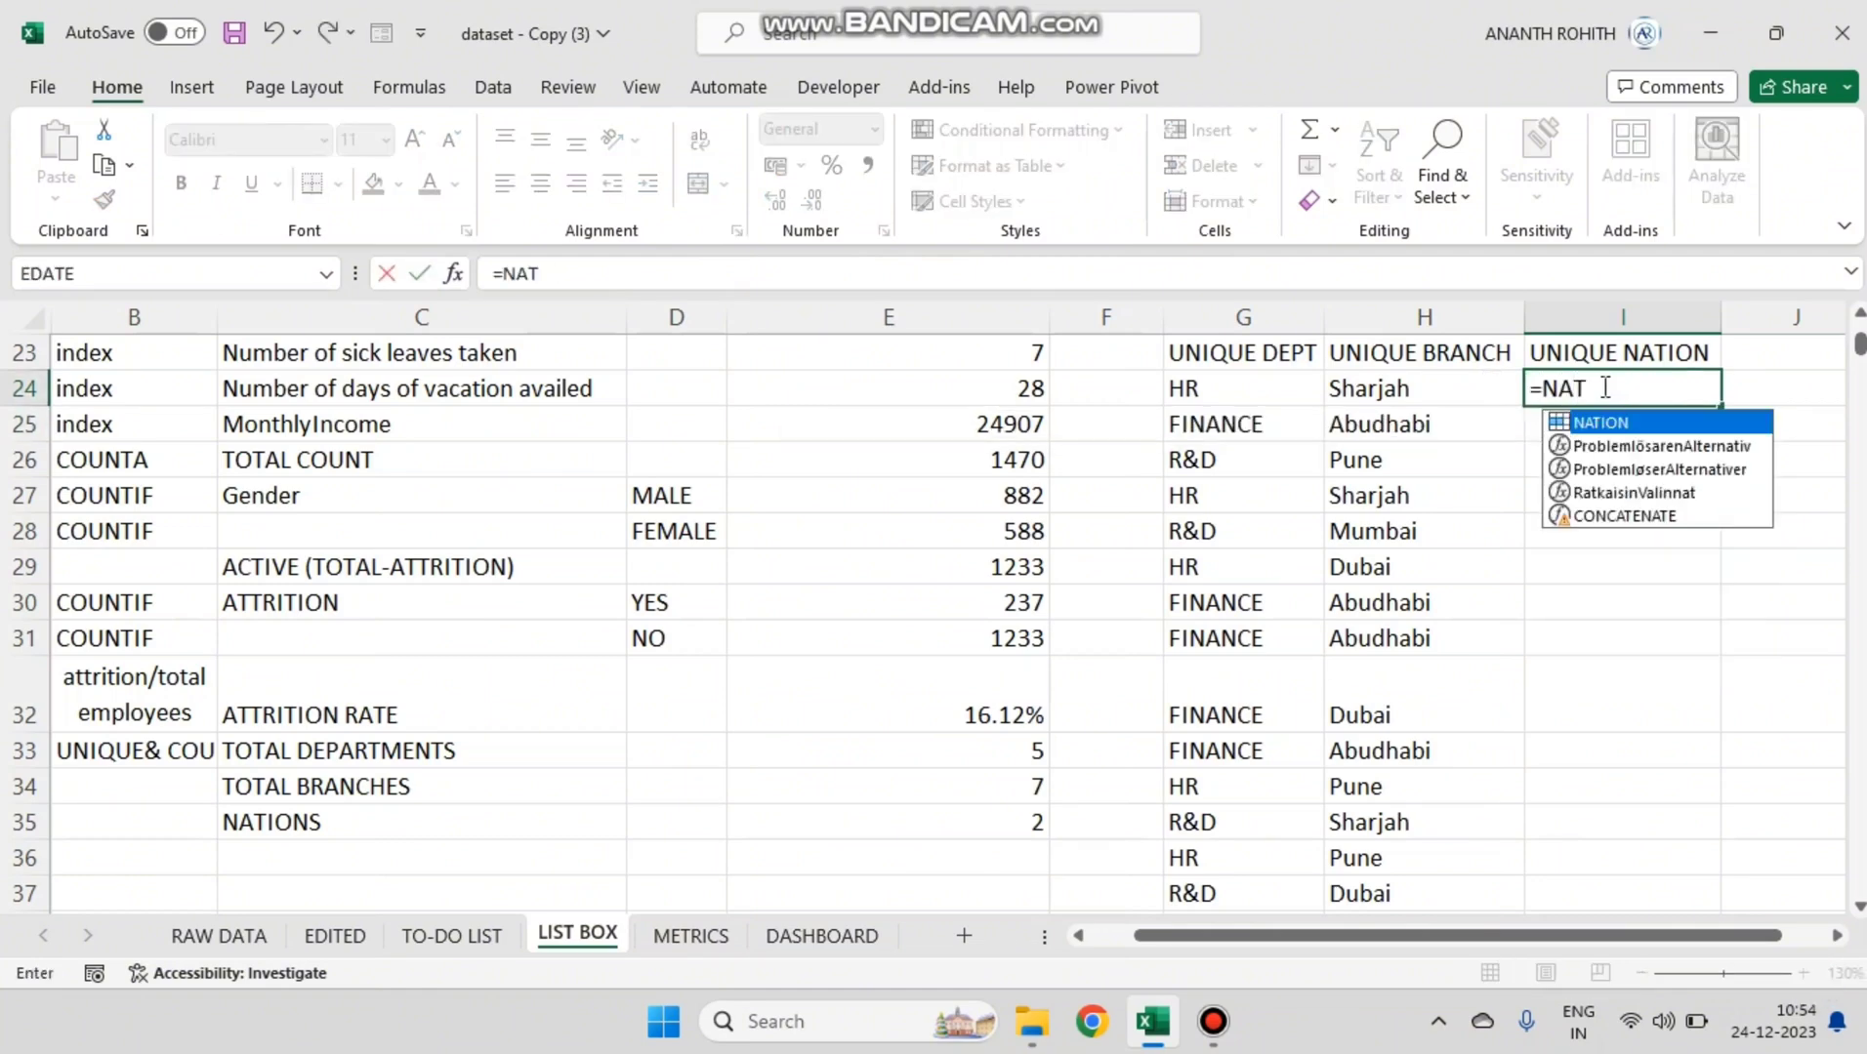
pyautogui.press('Return')
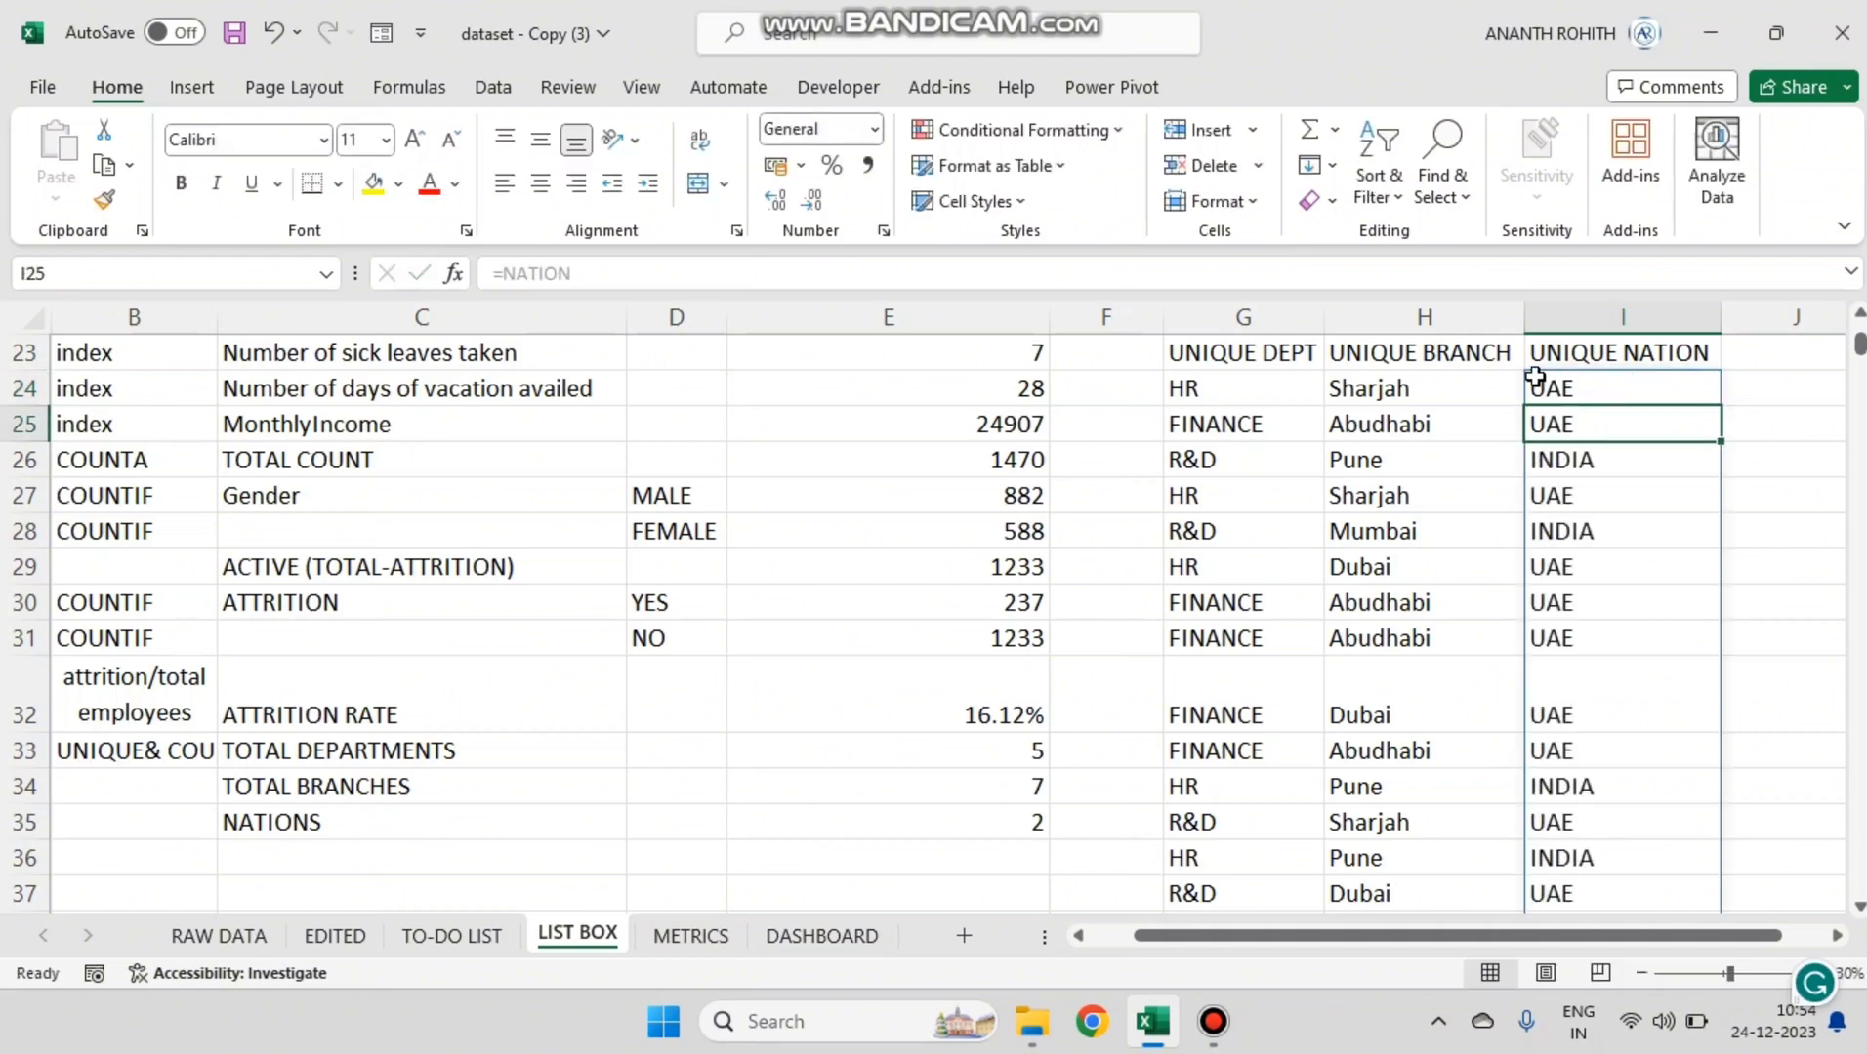
# Step: Examine the department, branch and nation lists from their headings in row 23 down to their last rows
pyautogui.moveTo(1193, 390); pyautogui.dragTo(1544, 439)
pyautogui.click(1207, 379)
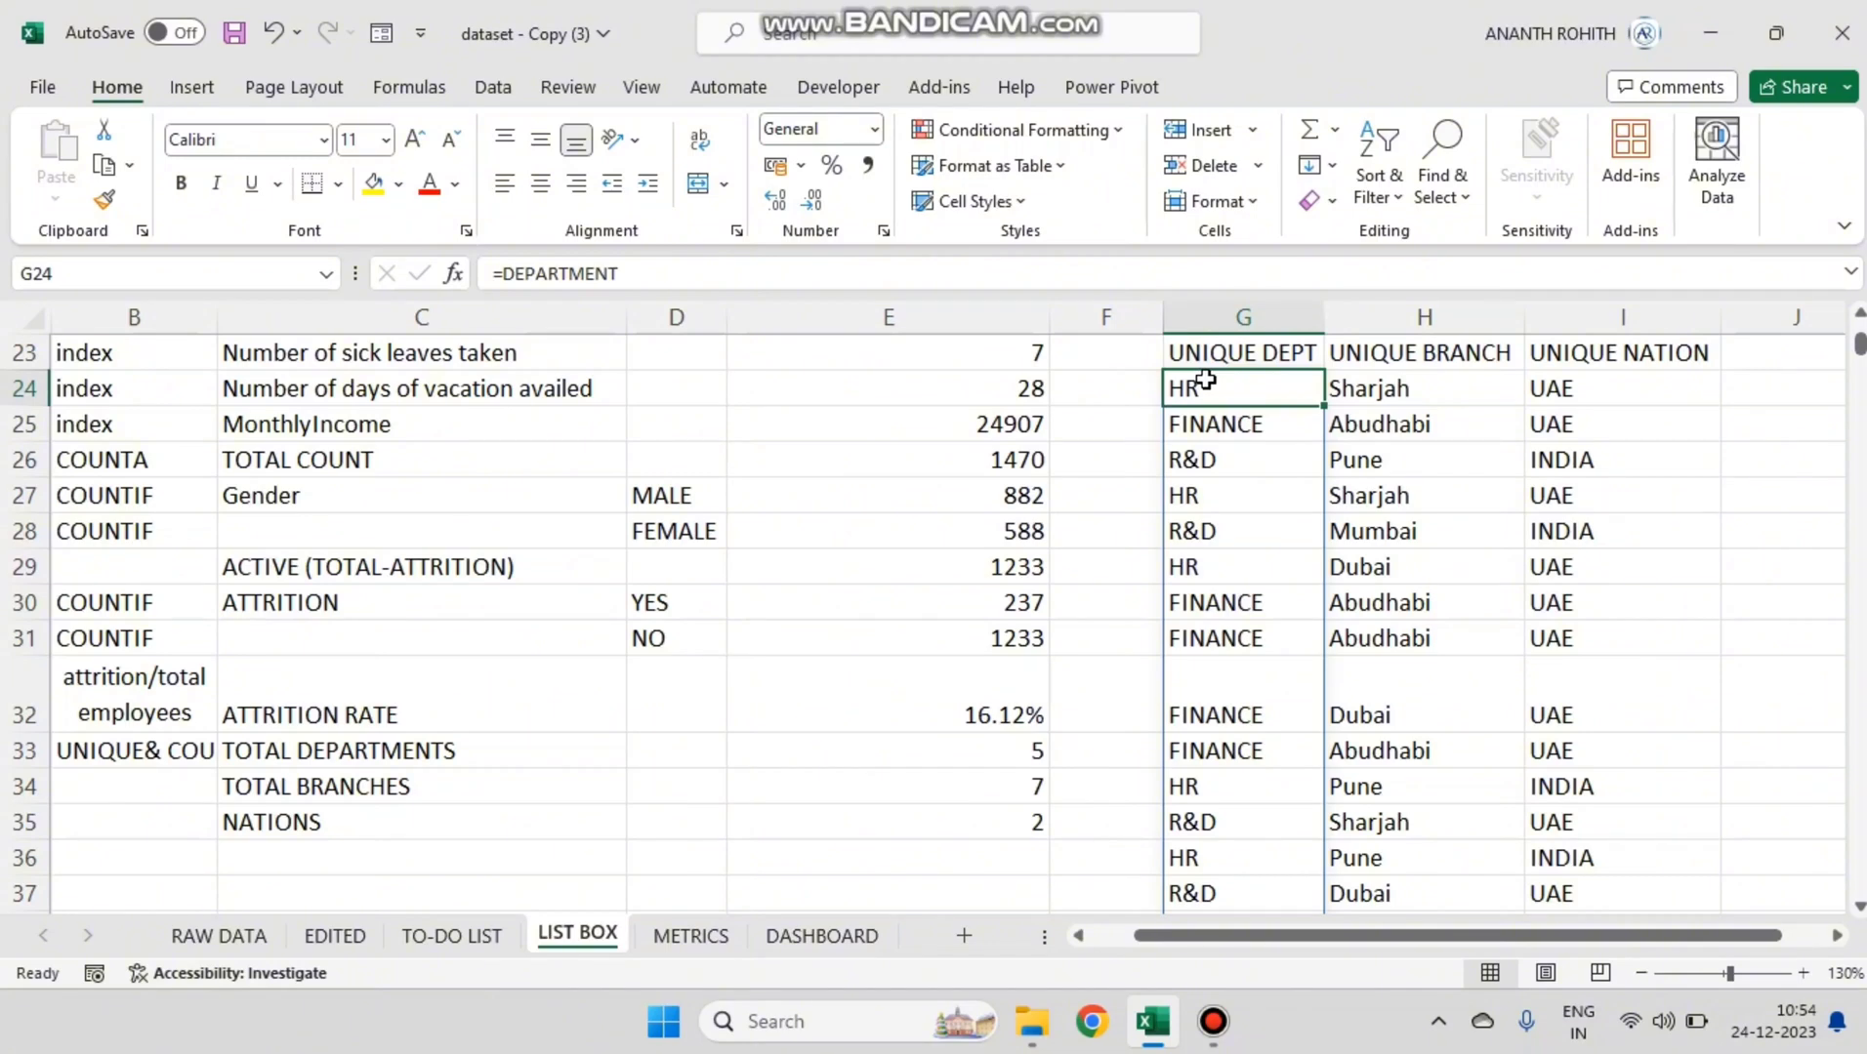
pyautogui.hotkey('ctrl', 'shift', 'Down')
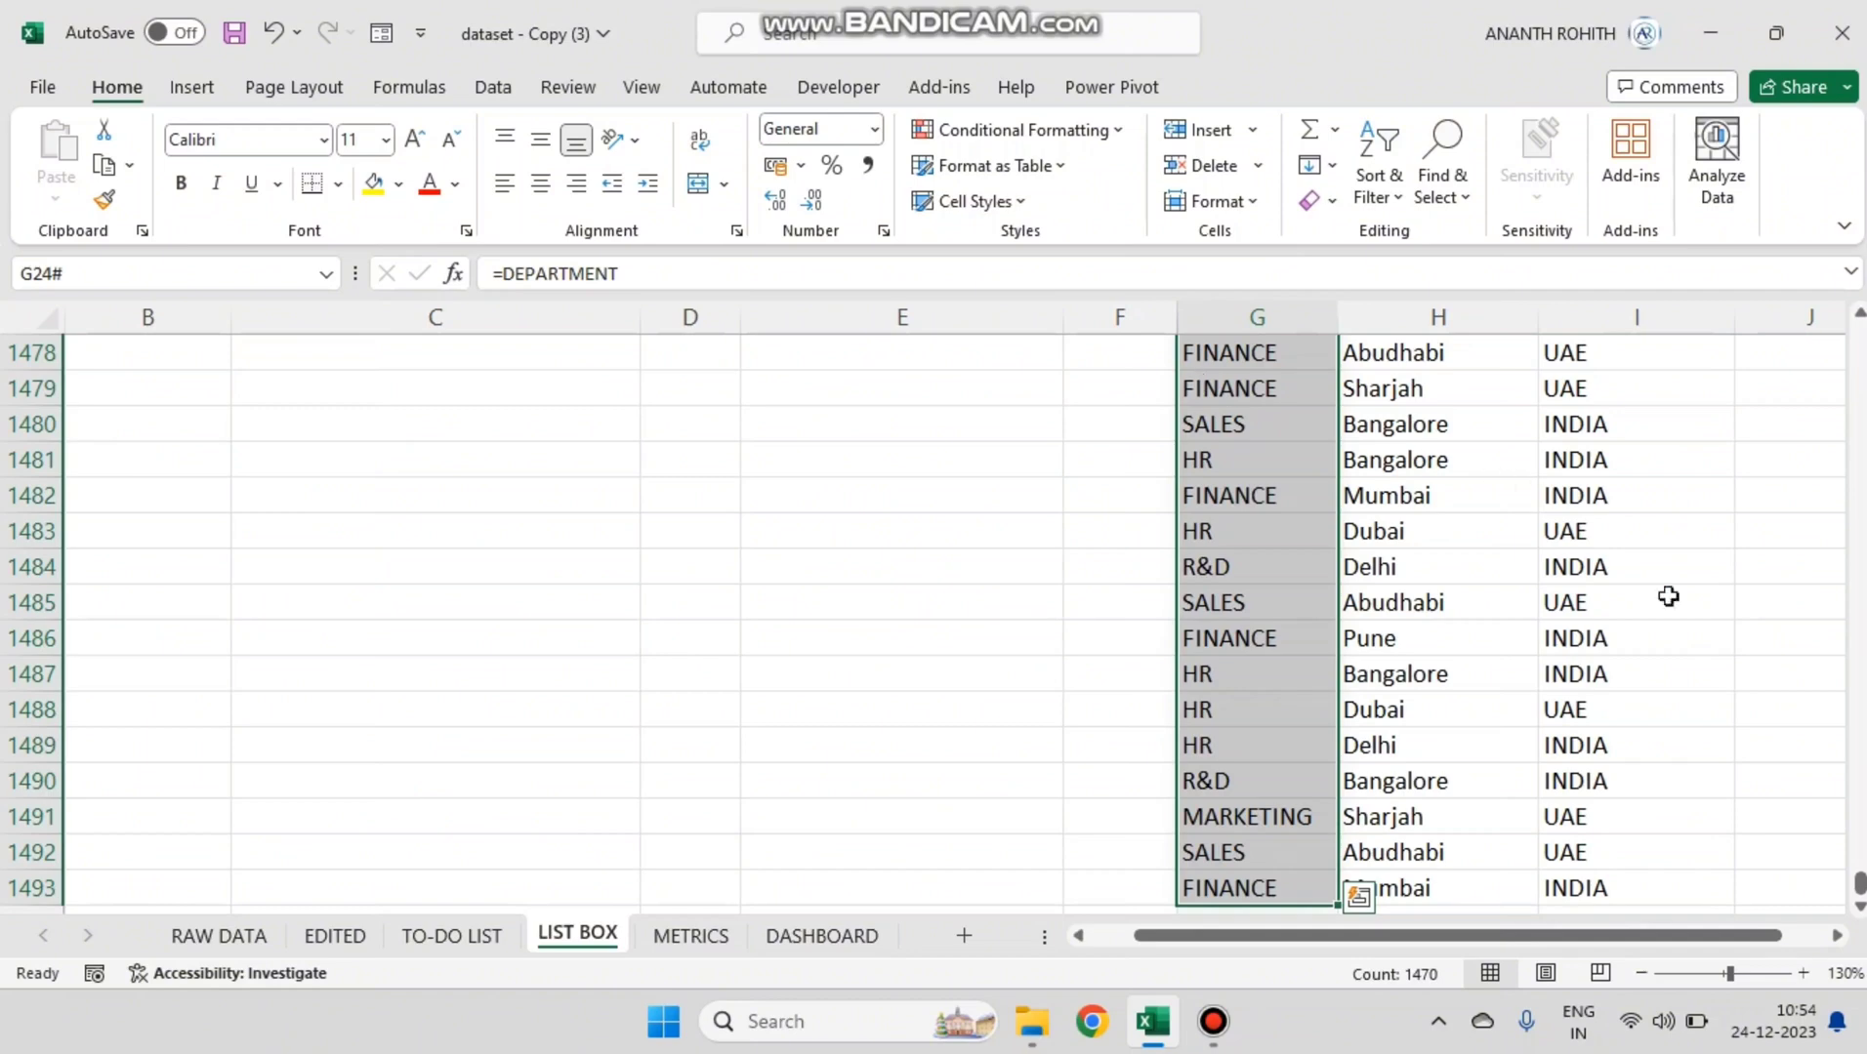
pyautogui.moveTo(1858, 886); pyautogui.dragTo(1858, 334)
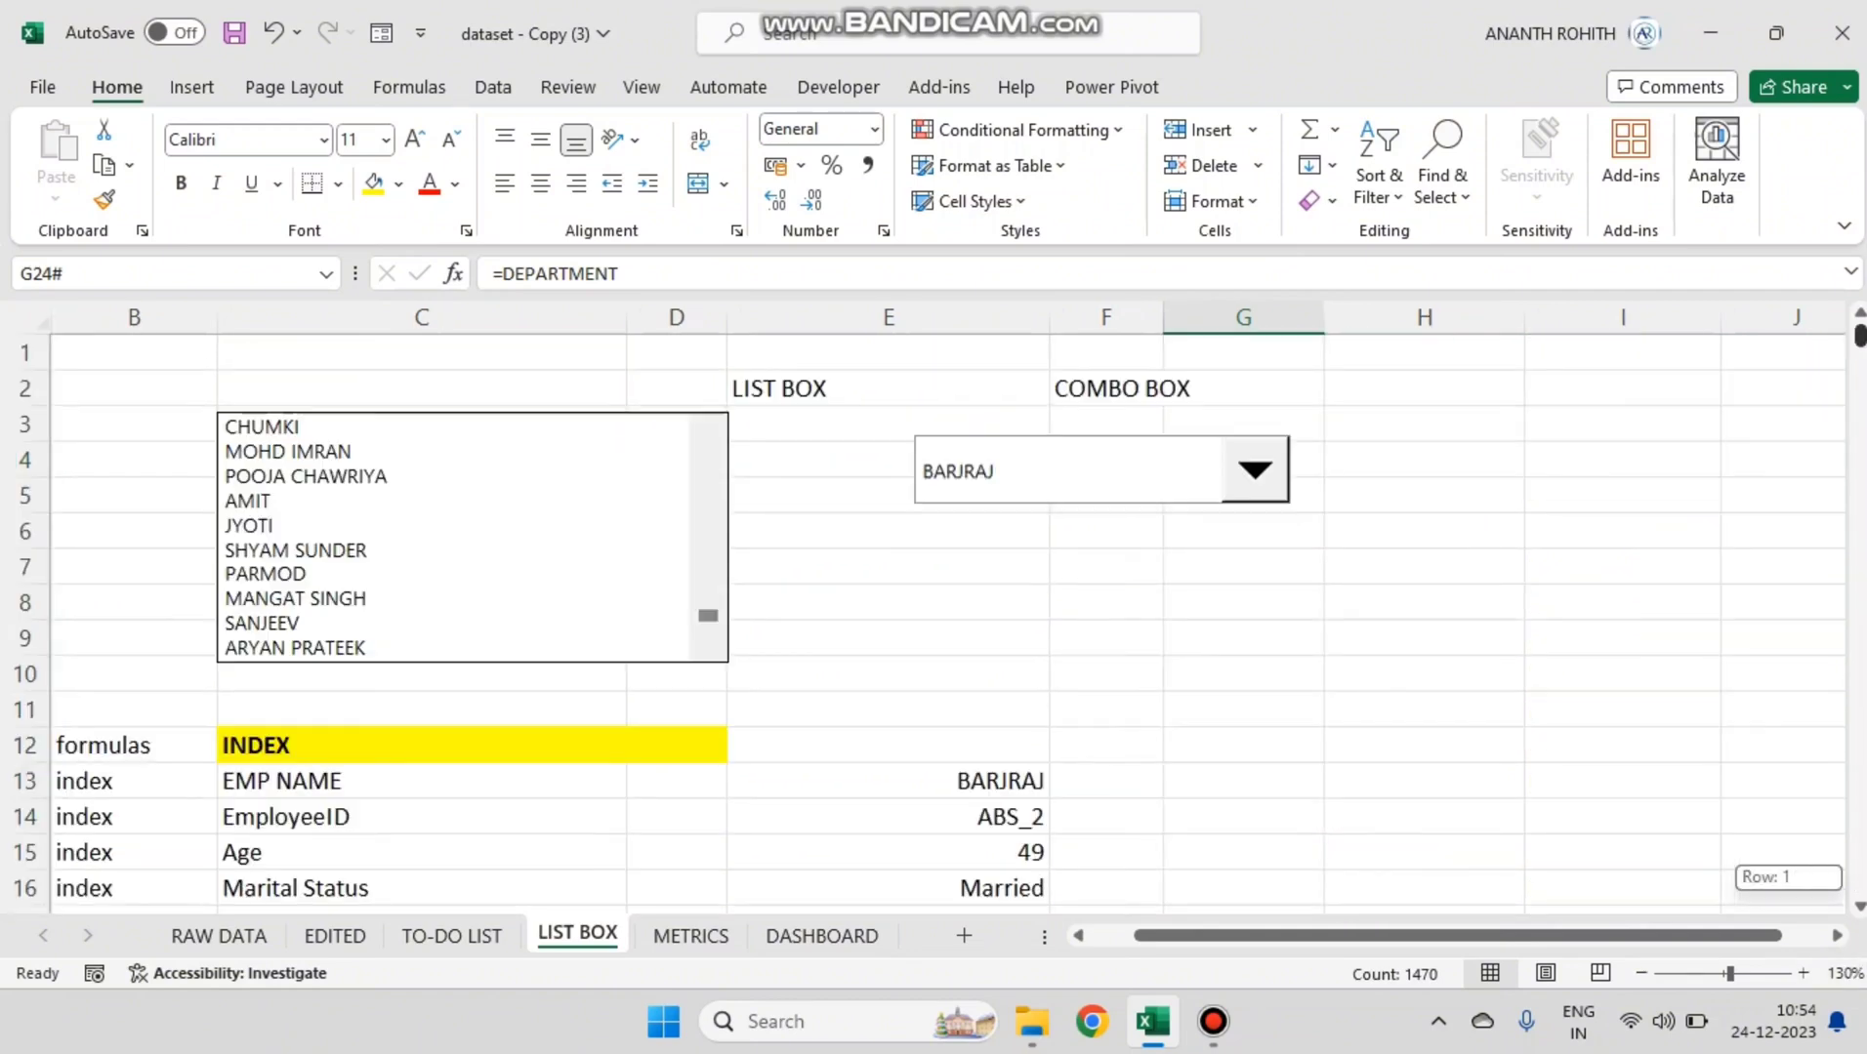
pyautogui.moveTo(1861, 222); pyautogui.dragTo(1838, 347)
pyautogui.moveTo(1219, 607); pyautogui.dragTo(1616, 626)
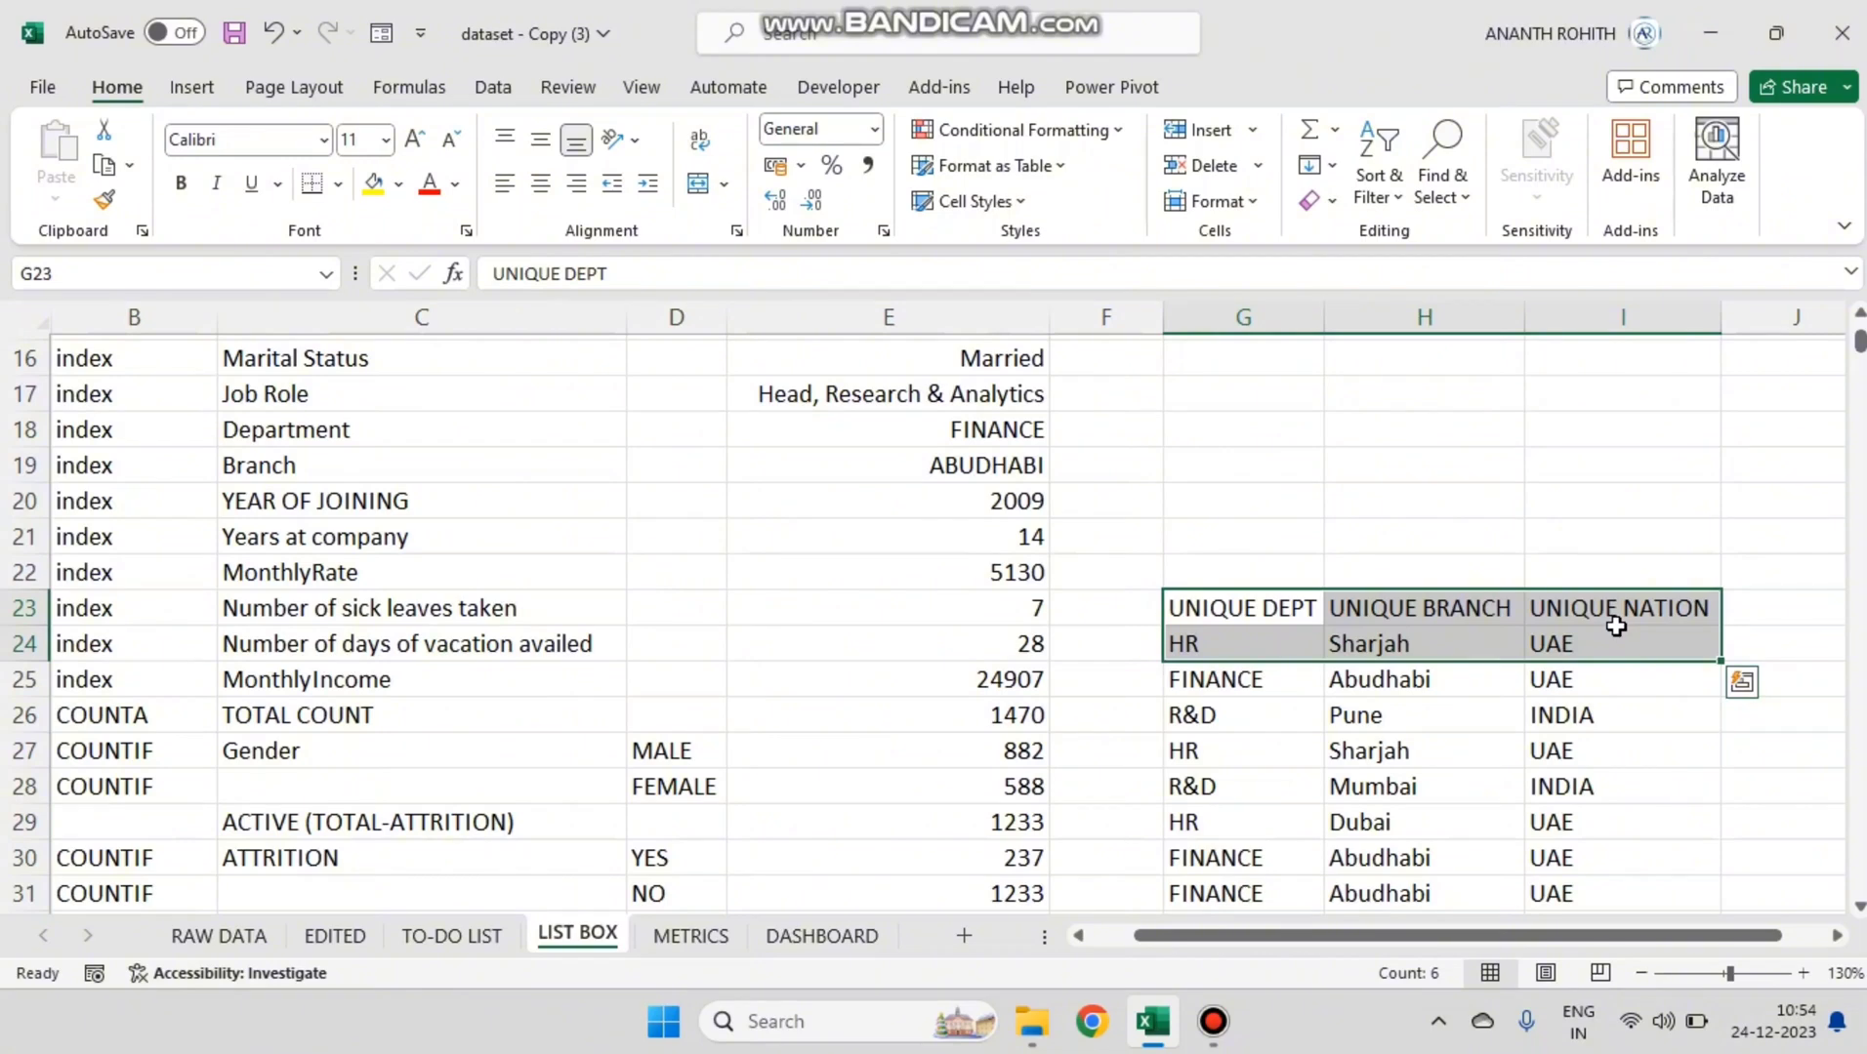
# Step: Move the department, branch and nation lists with their headings up so they start in G1
pyautogui.hotkey('ctrl', 'shift', 'Down')
pyautogui.moveTo(1859, 887); pyautogui.dragTo(1859, 337)
pyautogui.scroll(-3, 1581, 476)
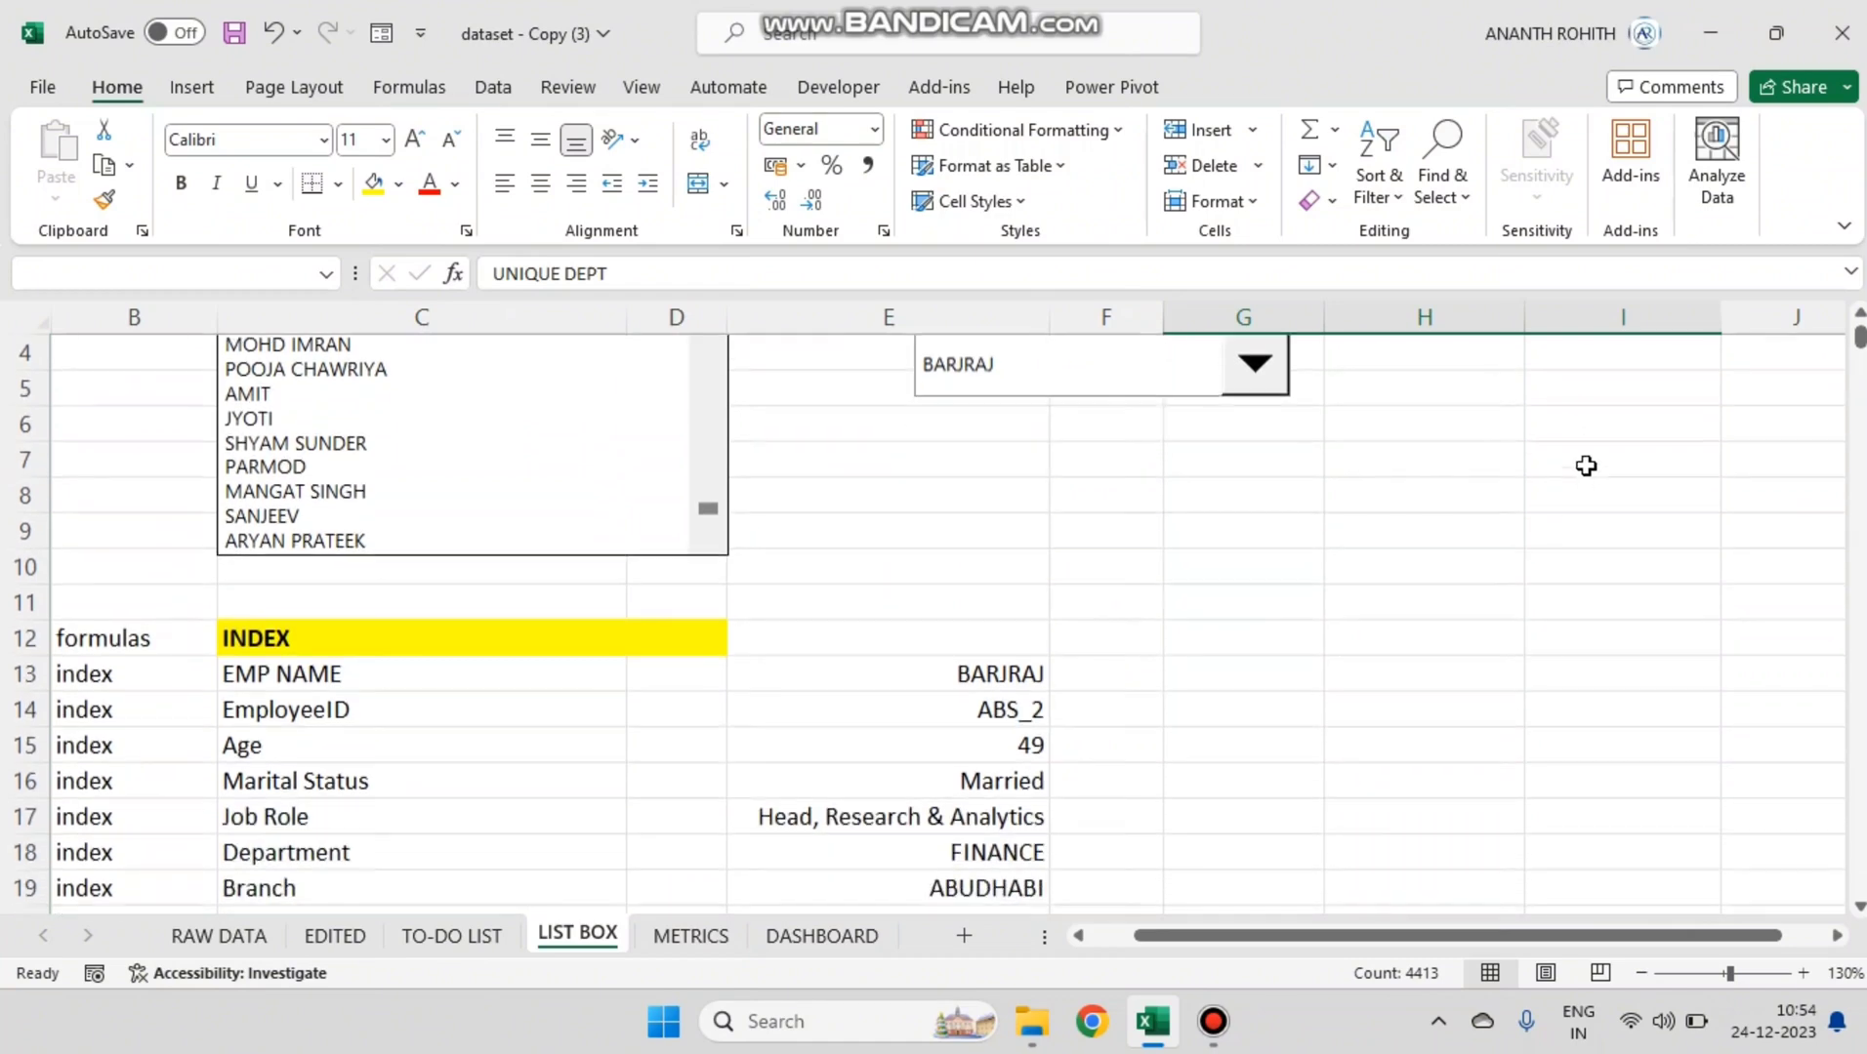
pyautogui.moveTo(1314, 800); pyautogui.dragTo(1234, 348)
# Step: Move the combo box clear of the department list into column E, around rows 7 and 8
pyautogui.click(1030, 527)
pyautogui.click(1016, 496)
pyautogui.click(1012, 454)
pyautogui.rightClick(1011, 430)
pyautogui.click(986, 465)
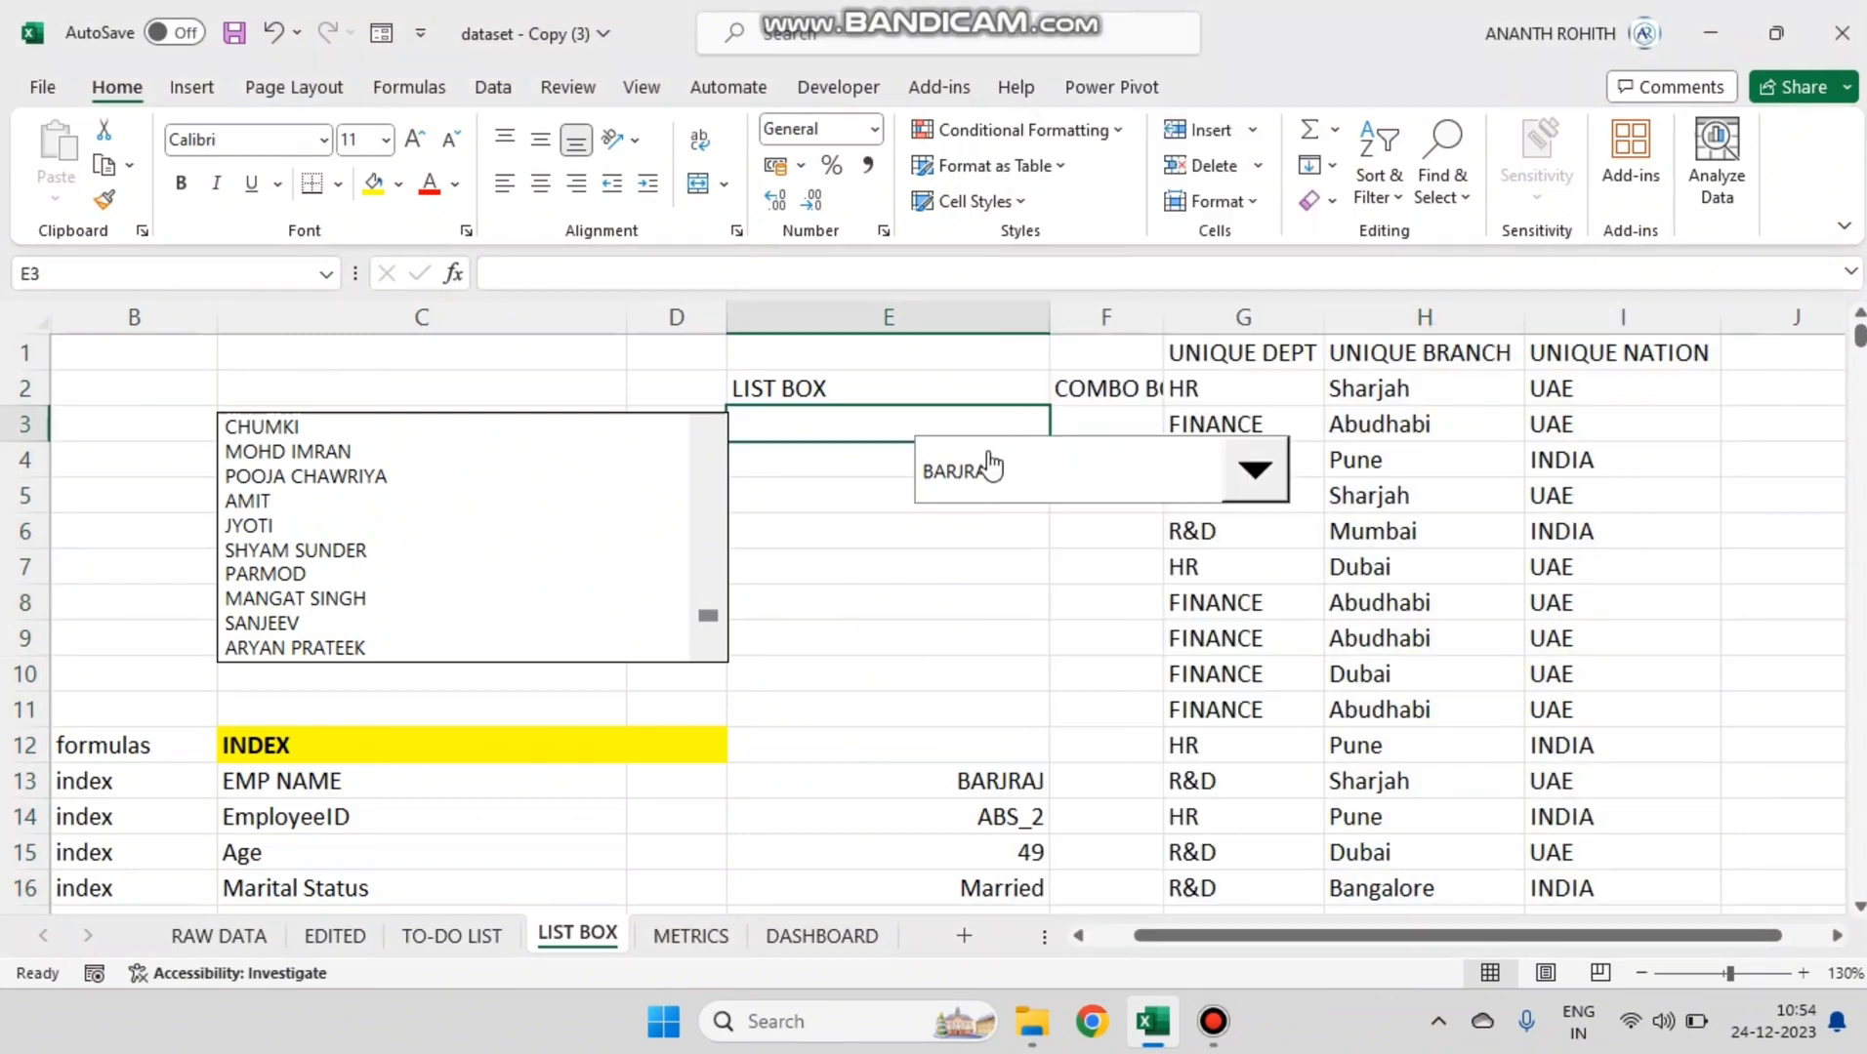
pyautogui.rightClick(1166, 493)
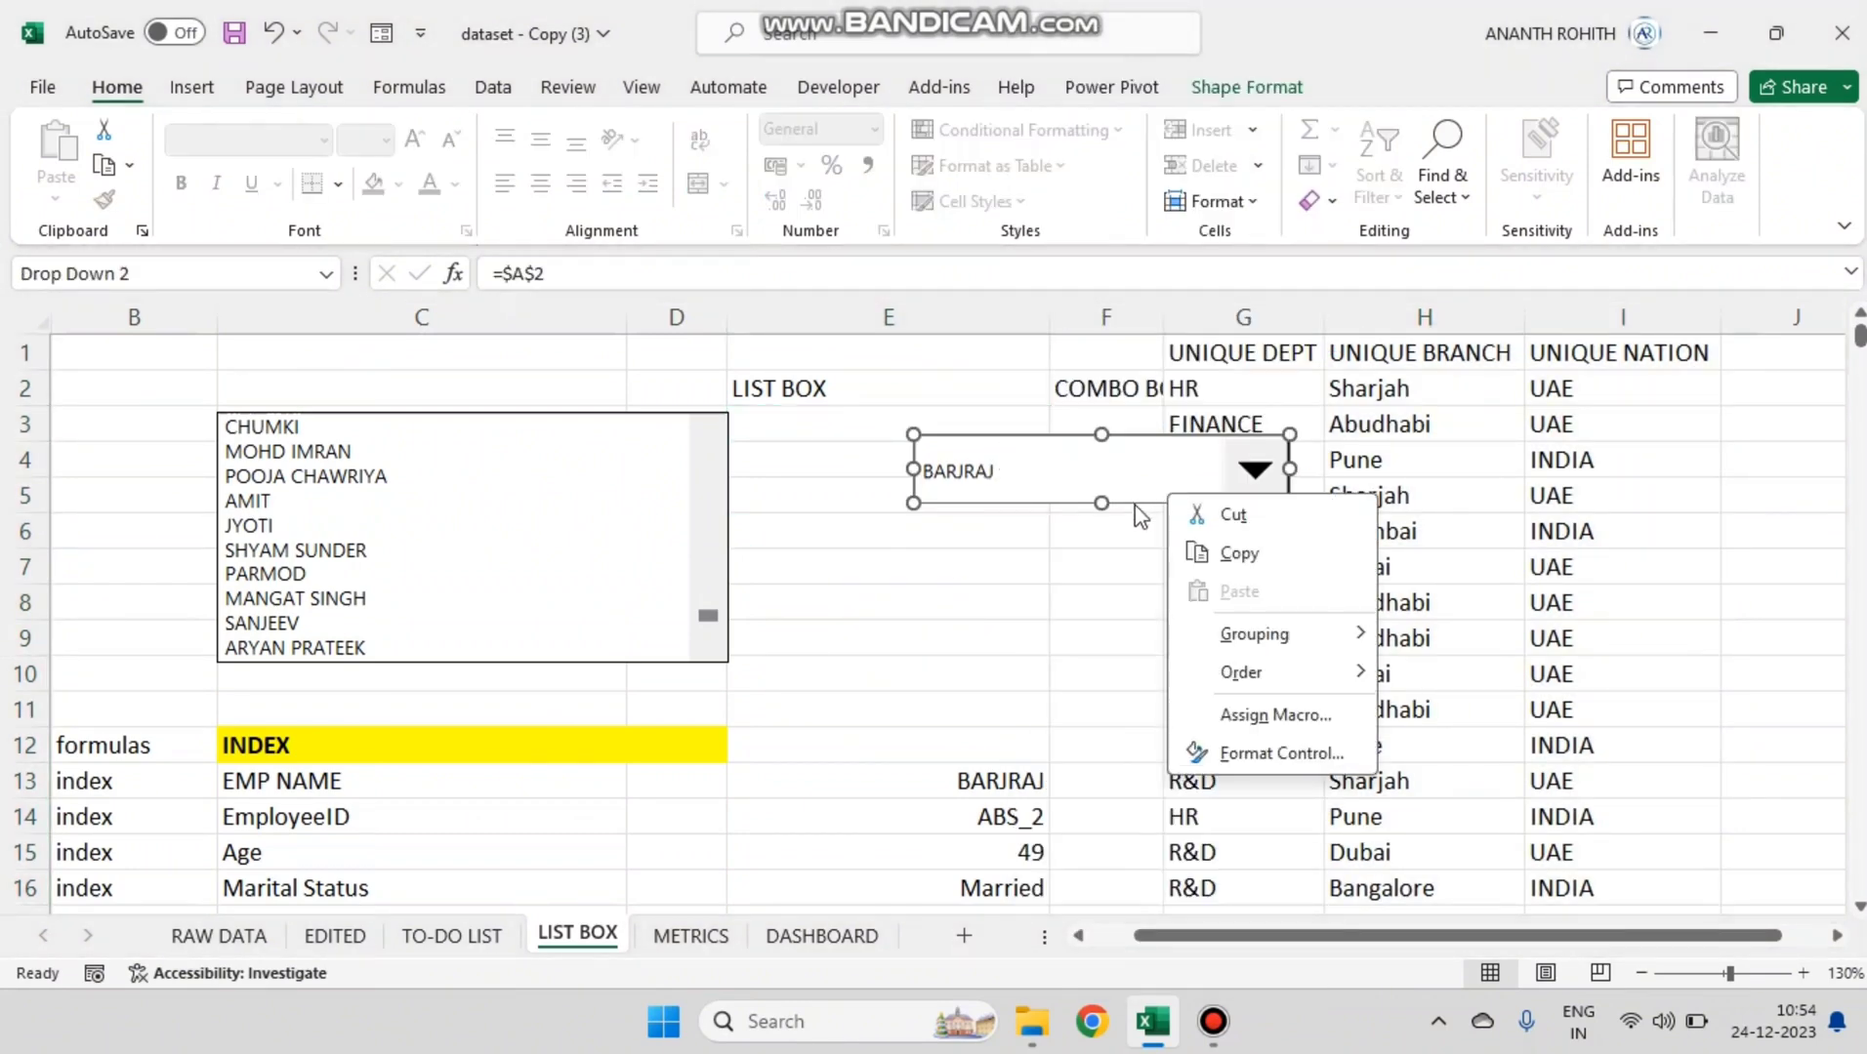
pyautogui.click(1138, 446)
pyautogui.moveTo(1104, 462); pyautogui.dragTo(975, 564)
# Step: Move the LIST BOX label to C2 and the COMBO BOX label to E1
pyautogui.click(863, 392)
pyautogui.moveTo(727, 390); pyautogui.dragTo(394, 384)
pyautogui.click(1075, 388)
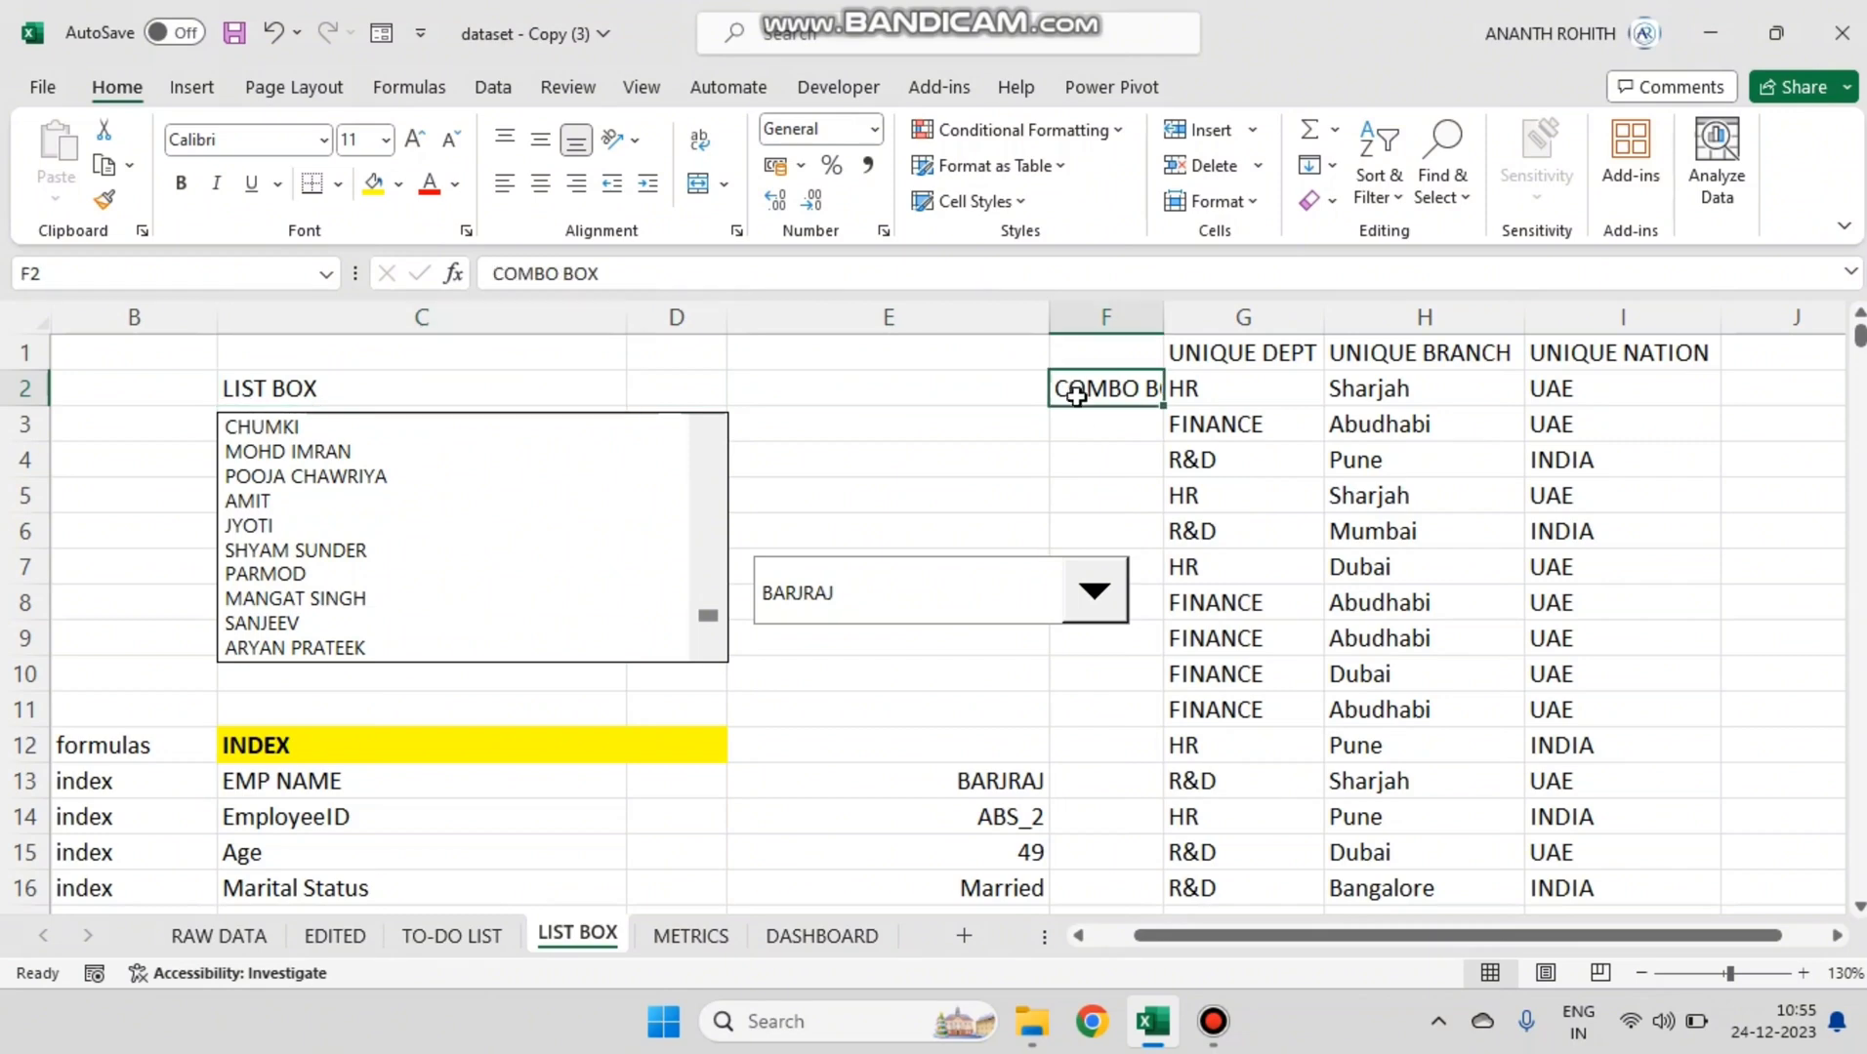
pyautogui.moveTo(1077, 408); pyautogui.dragTo(859, 363)
# Step: Move the combo box up to rows 2 and 3, directly beneath its COMBO BOX label
pyautogui.keyDown('ctrl'); pyautogui.click(868, 564); pyautogui.keyUp('ctrl')
pyautogui.rightClick(868, 563)
pyautogui.press('Escape')
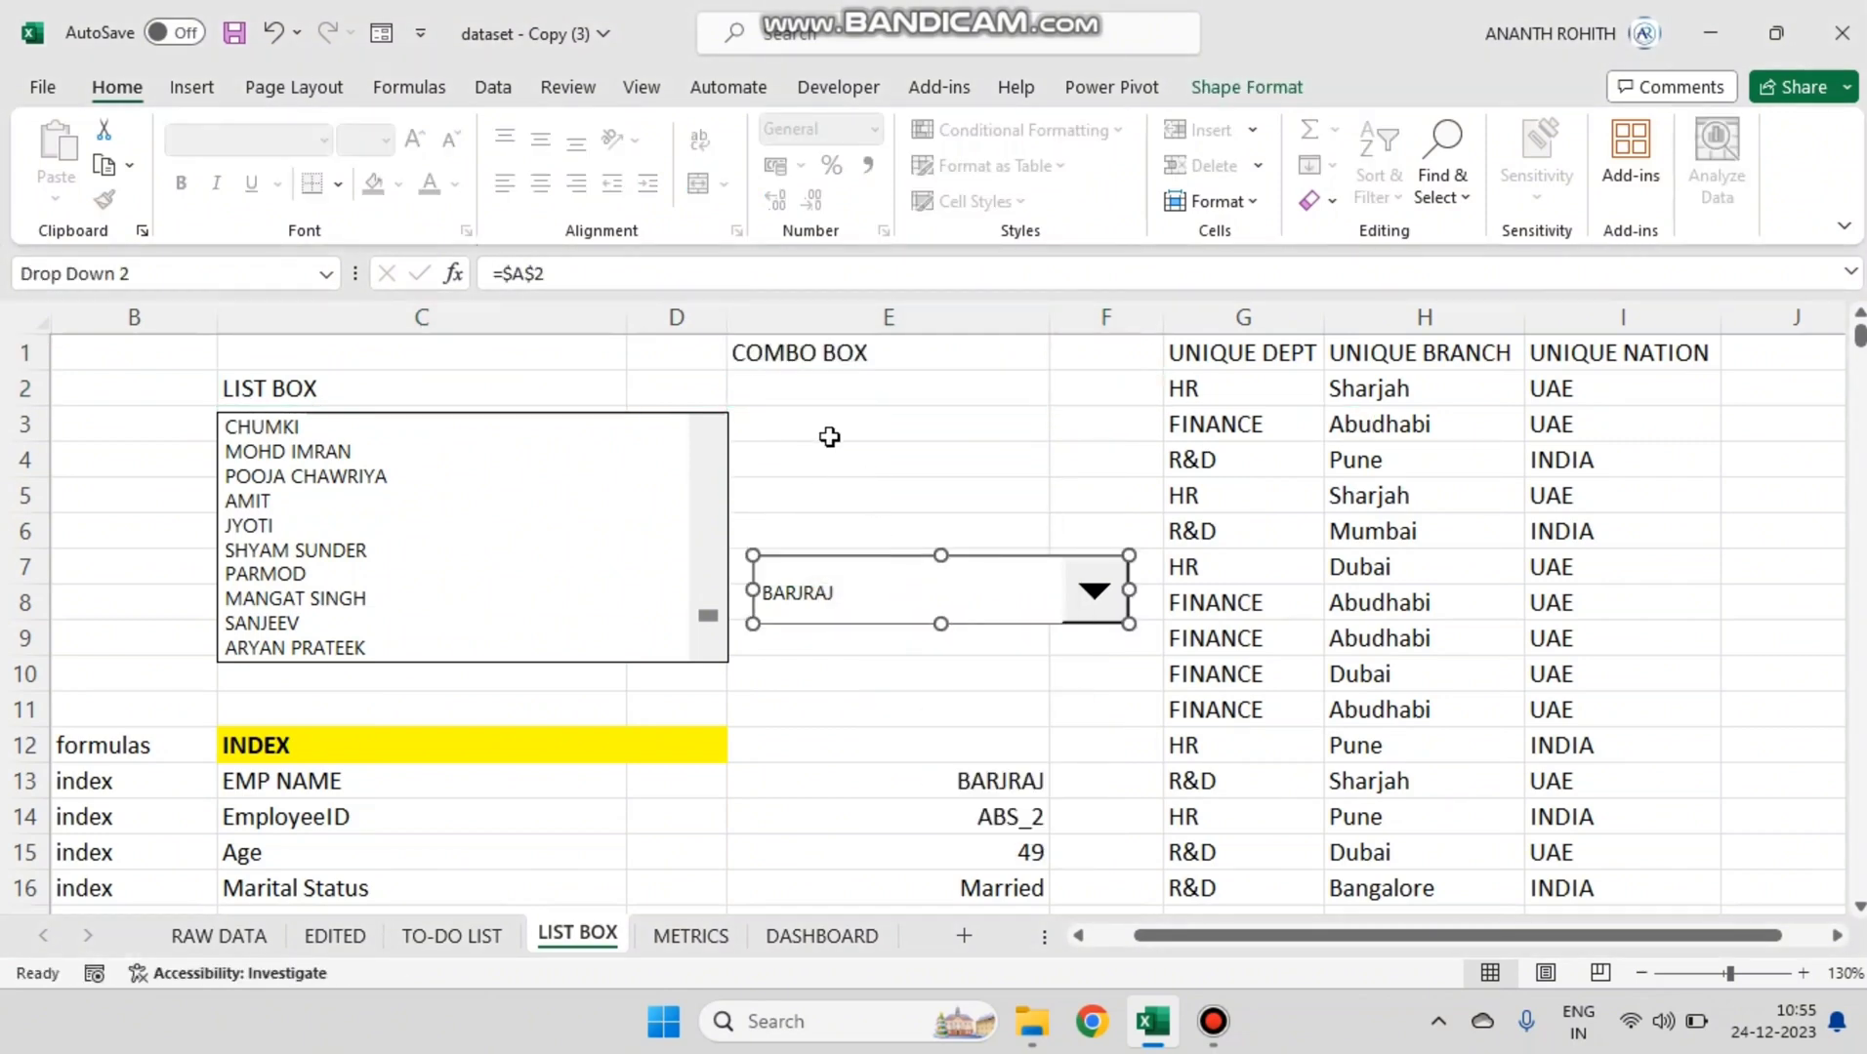
pyautogui.moveTo(864, 555); pyautogui.dragTo(805, 367)
# Step: Examine individual entries in the UNIQUE DEPT list and the formula behind them
pyautogui.moveTo(1177, 461); pyautogui.dragTo(1357, 462)
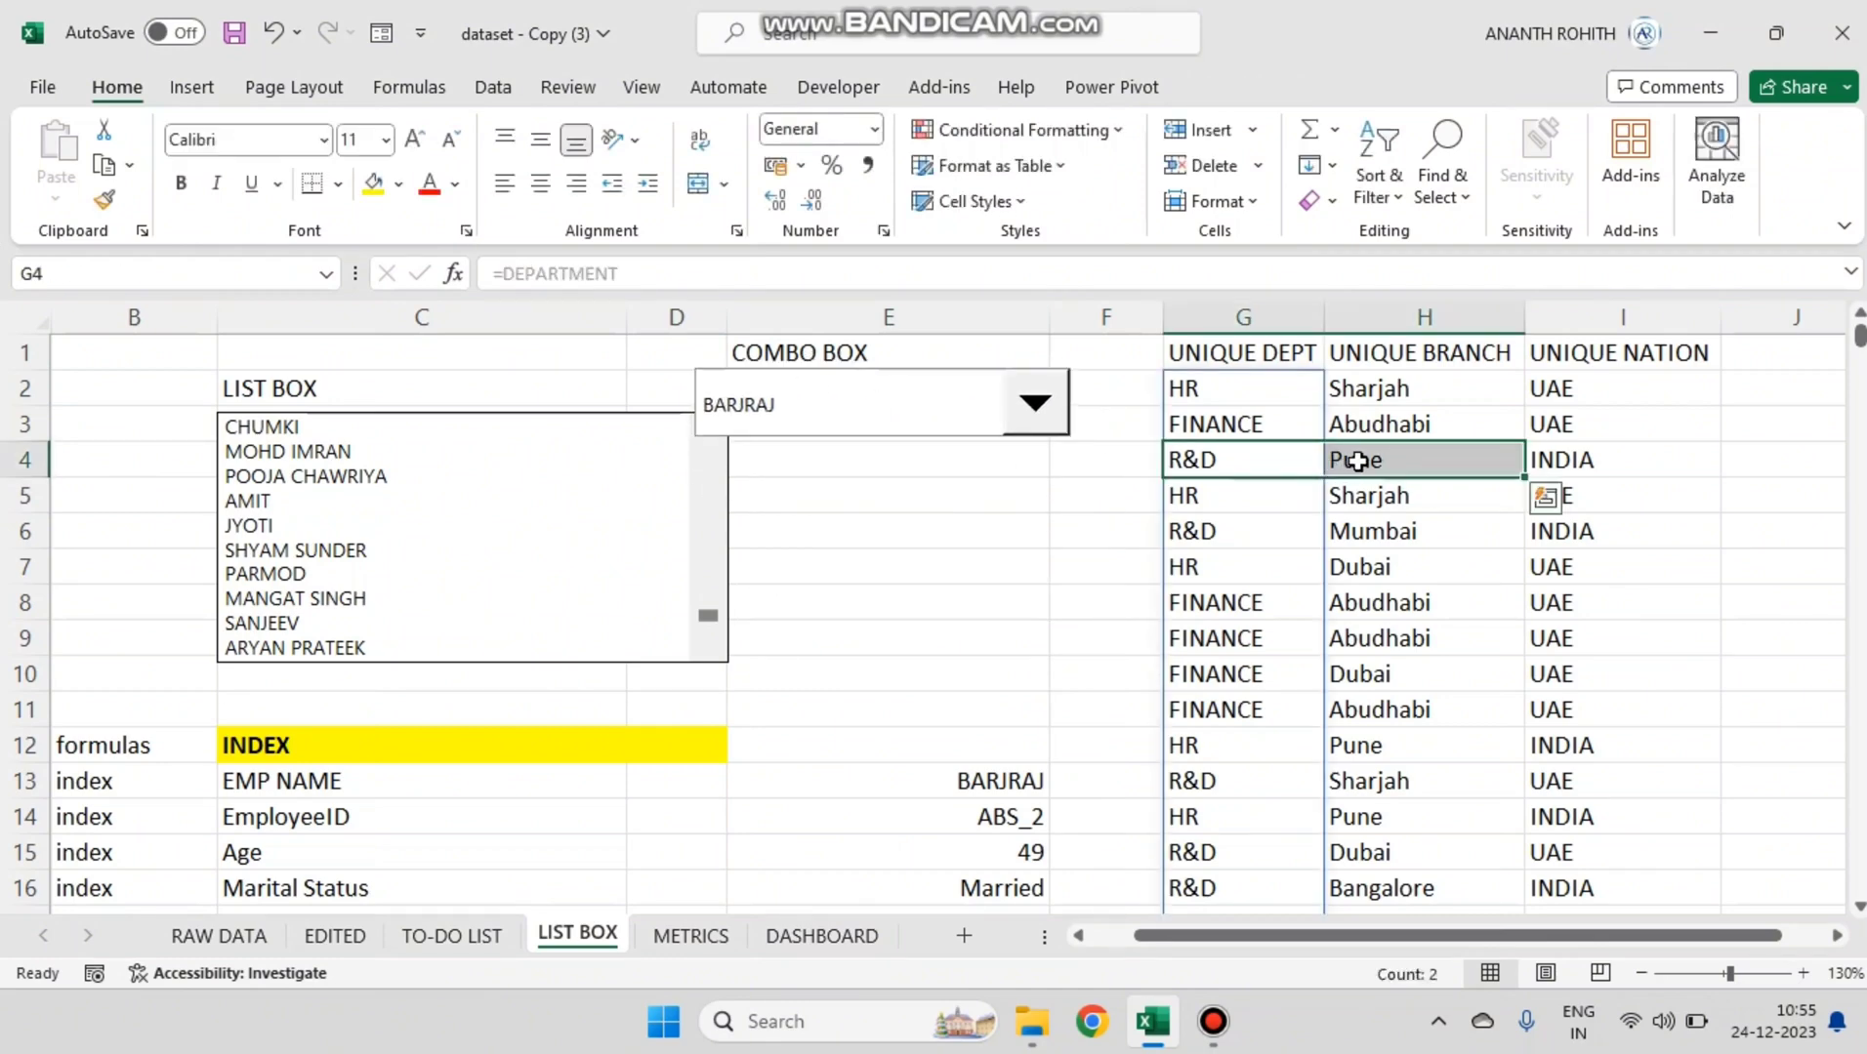
pyautogui.click(1303, 391)
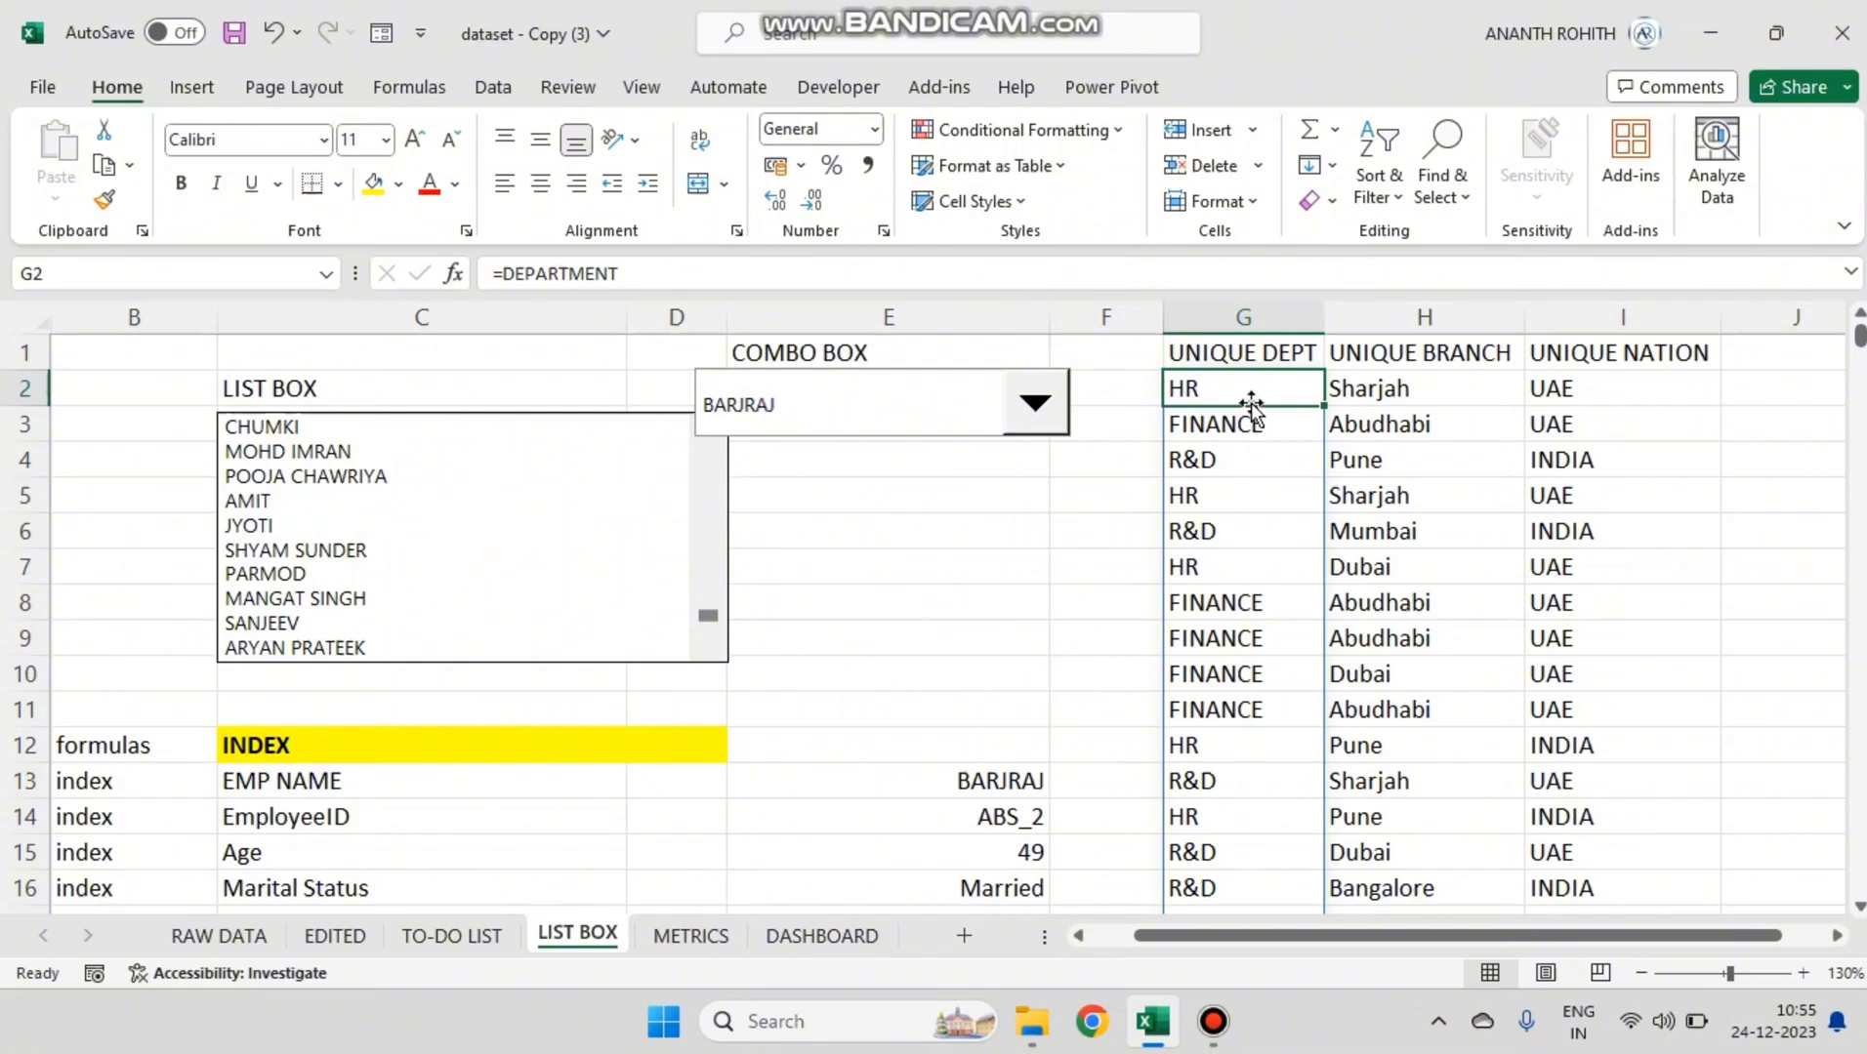
pyautogui.click(1252, 493)
pyautogui.click(1259, 567)
pyautogui.click(1253, 722)
pyautogui.click(1255, 676)
pyautogui.click(1257, 592)
# Step: Try to remove duplicates from the UNIQUE DEPT entries from G2 down, continuing with the current selection only
pyautogui.click(1196, 381)
pyautogui.hotkey('ctrl', 'shift', 'Down')
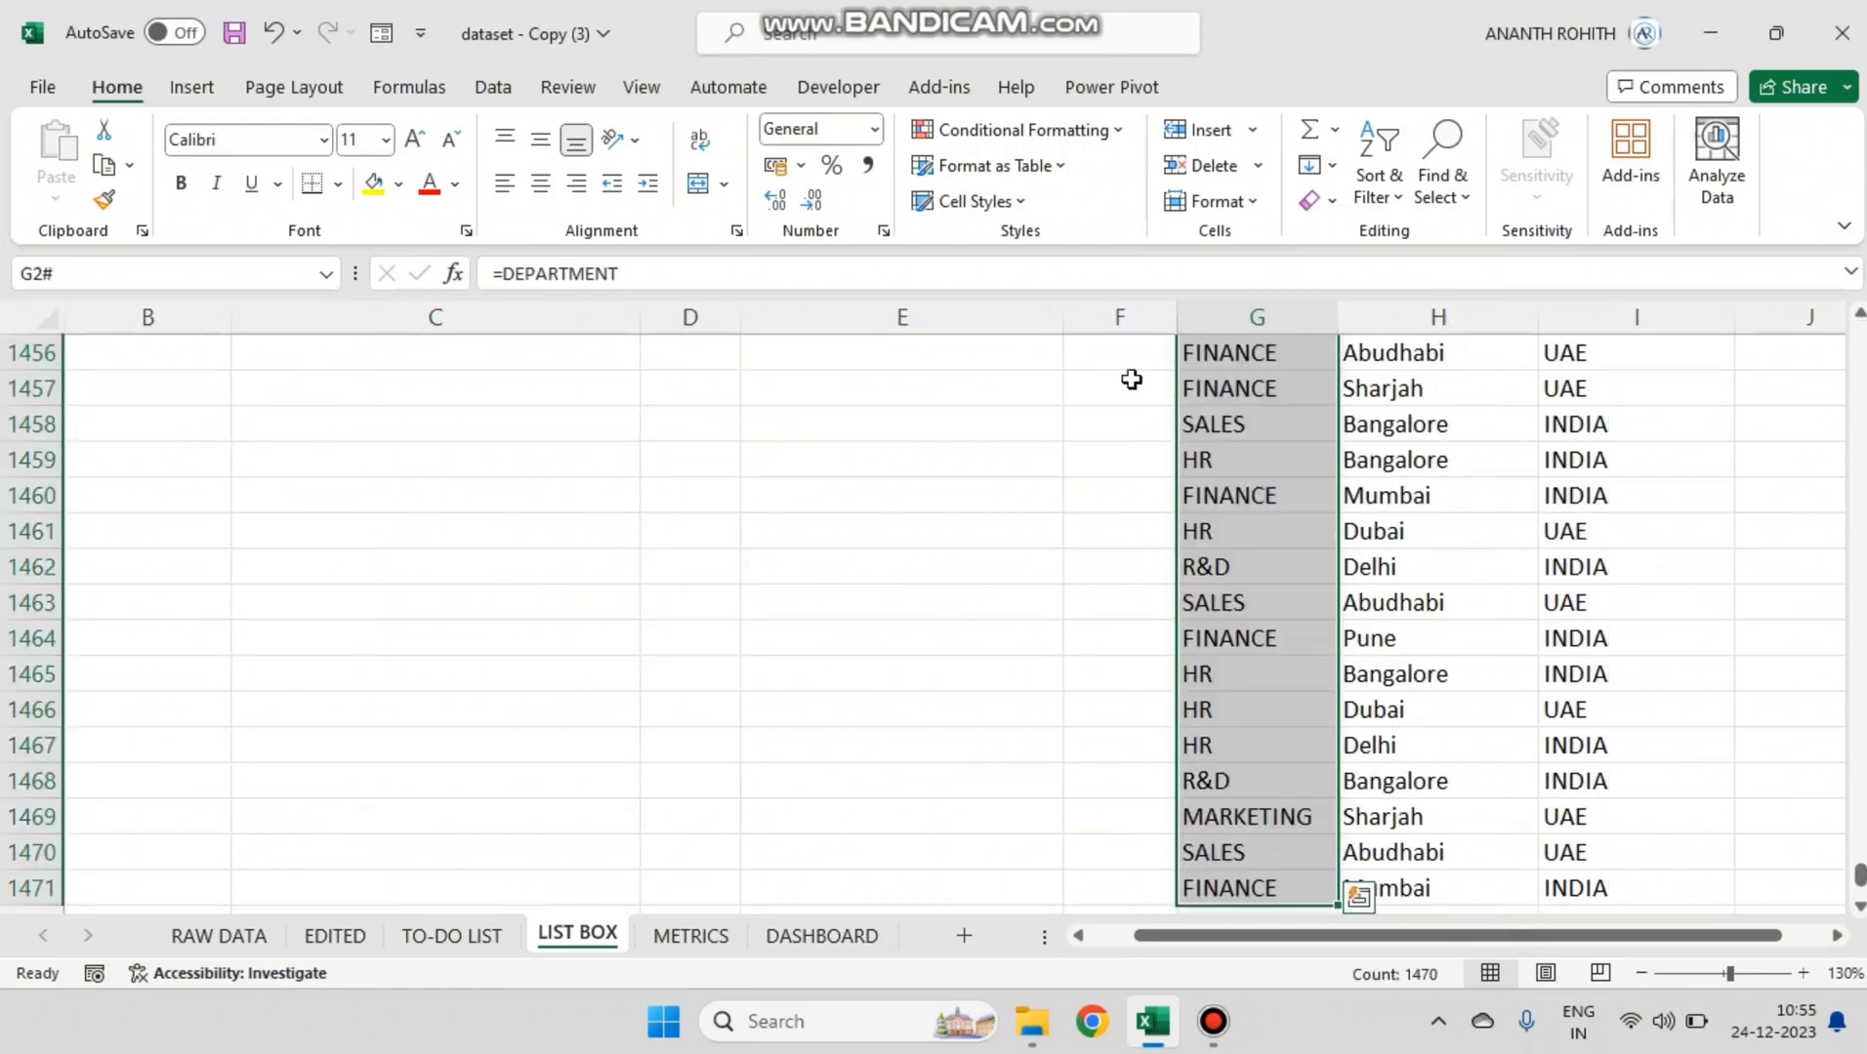
pyautogui.moveTo(1855, 878); pyautogui.dragTo(1814, 310)
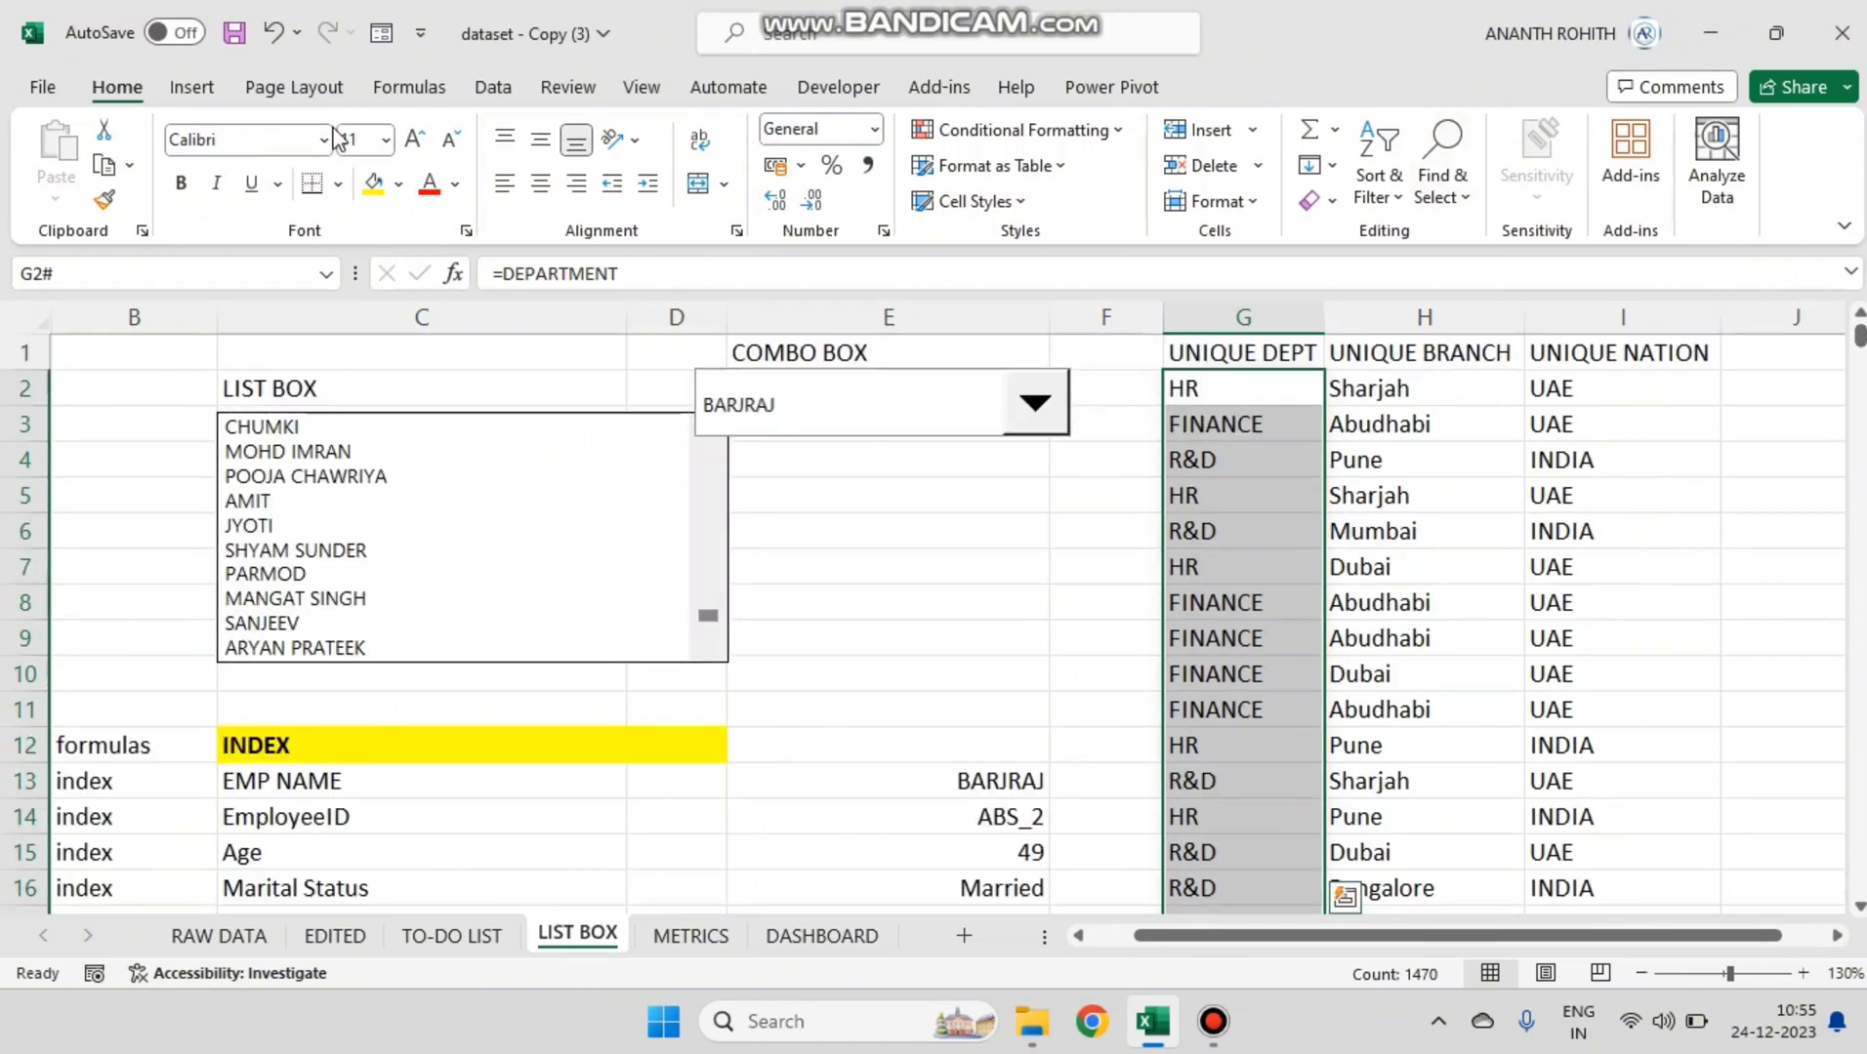
pyautogui.click(498, 88)
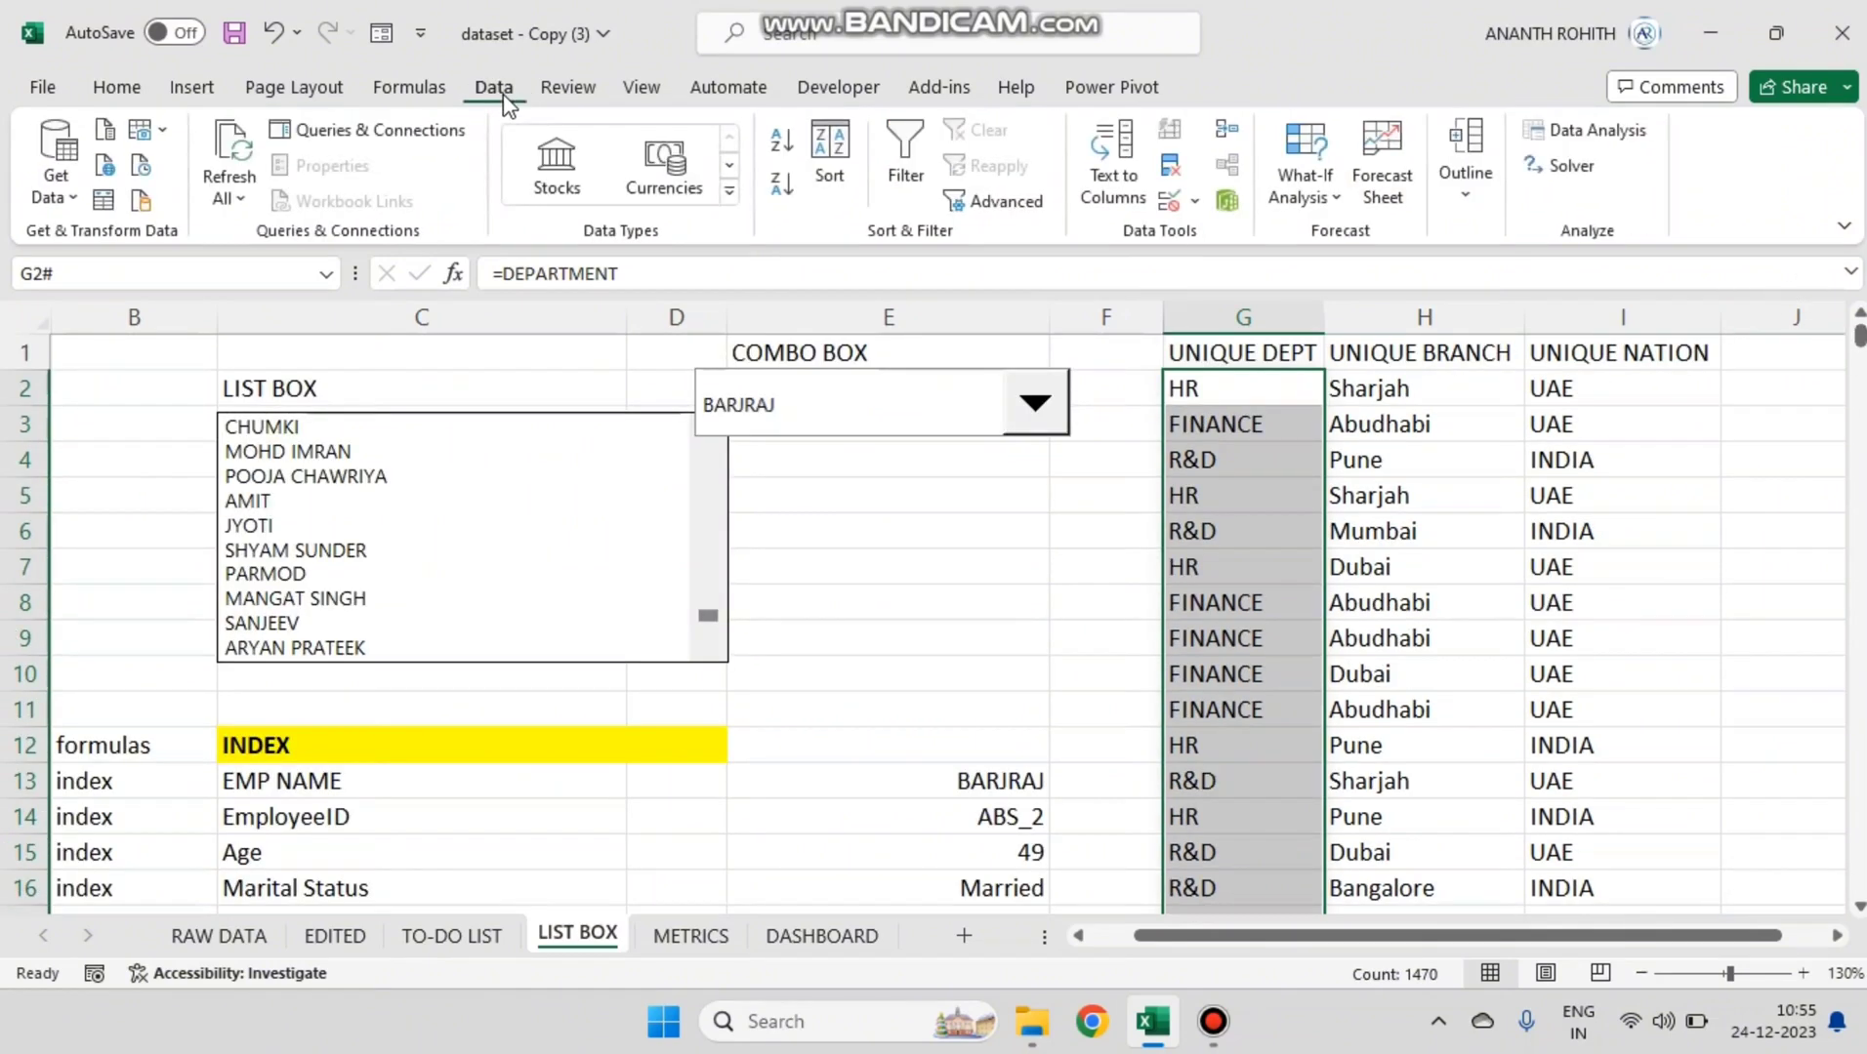
pyautogui.click(1171, 168)
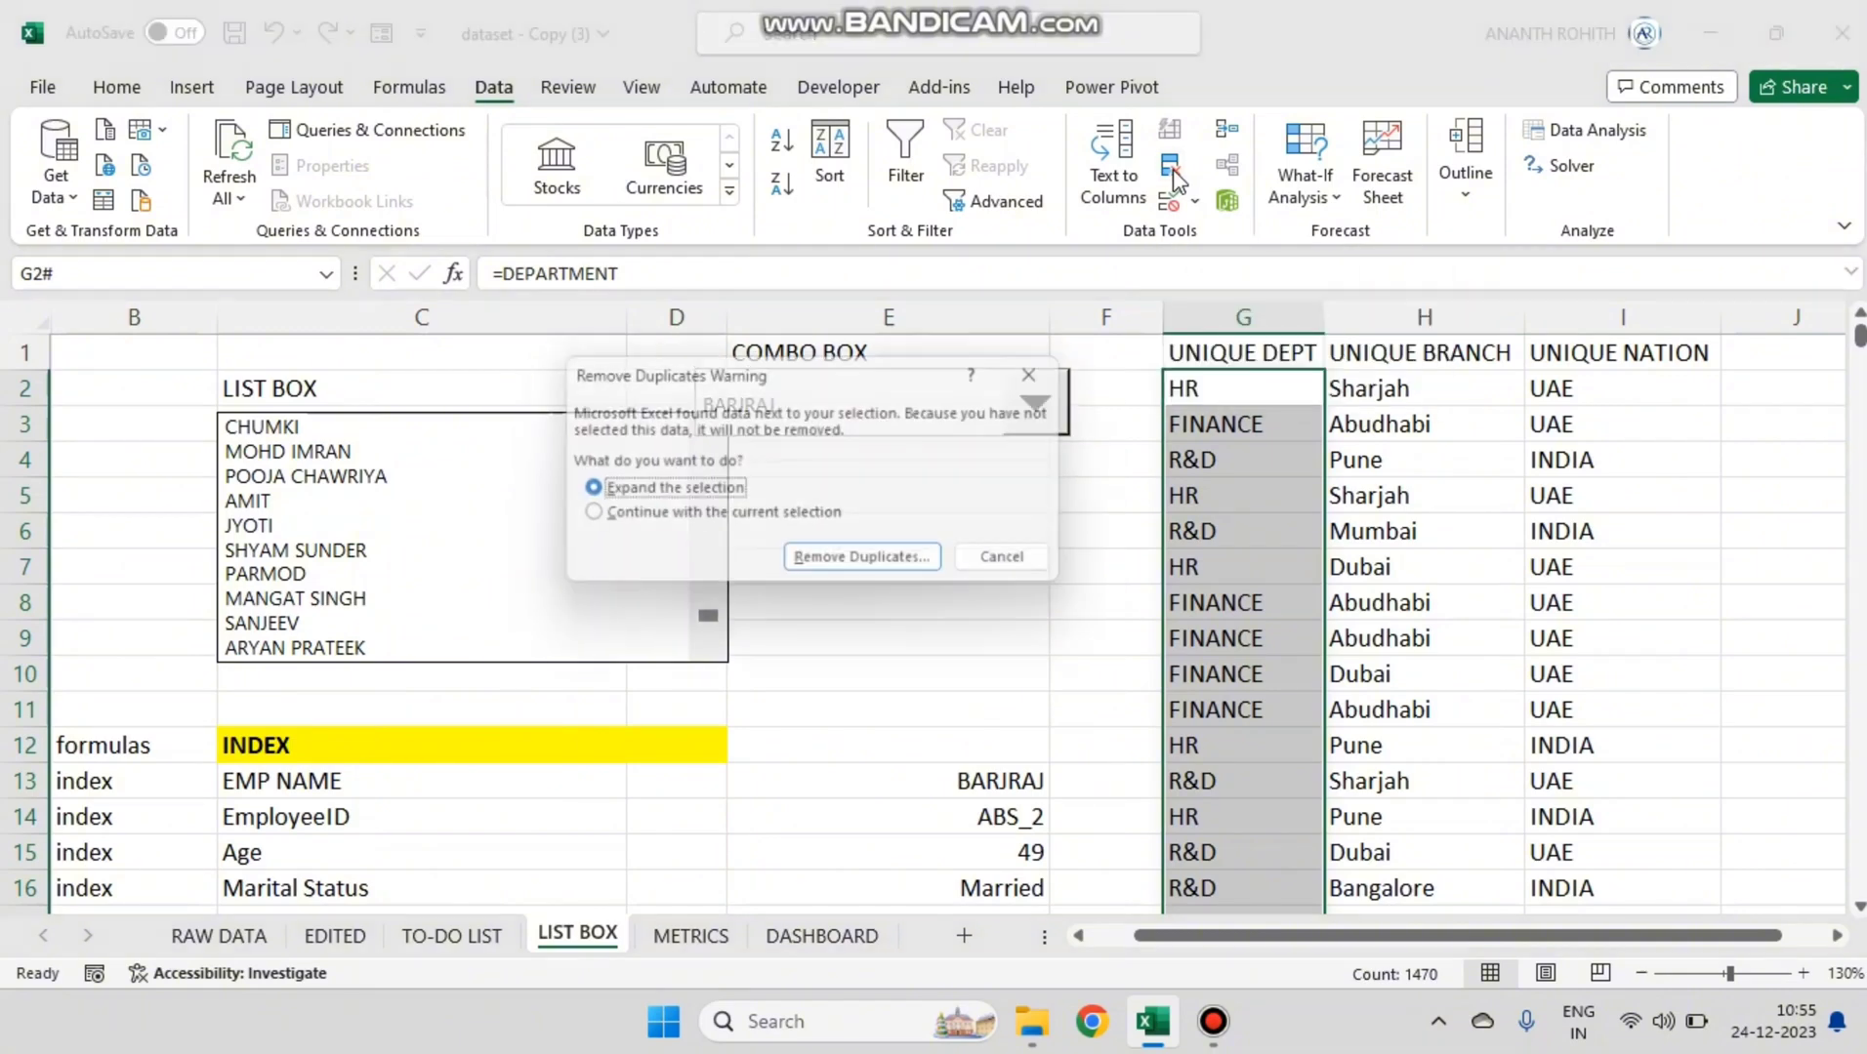
pyautogui.moveTo(918, 383); pyautogui.dragTo(1030, 205)
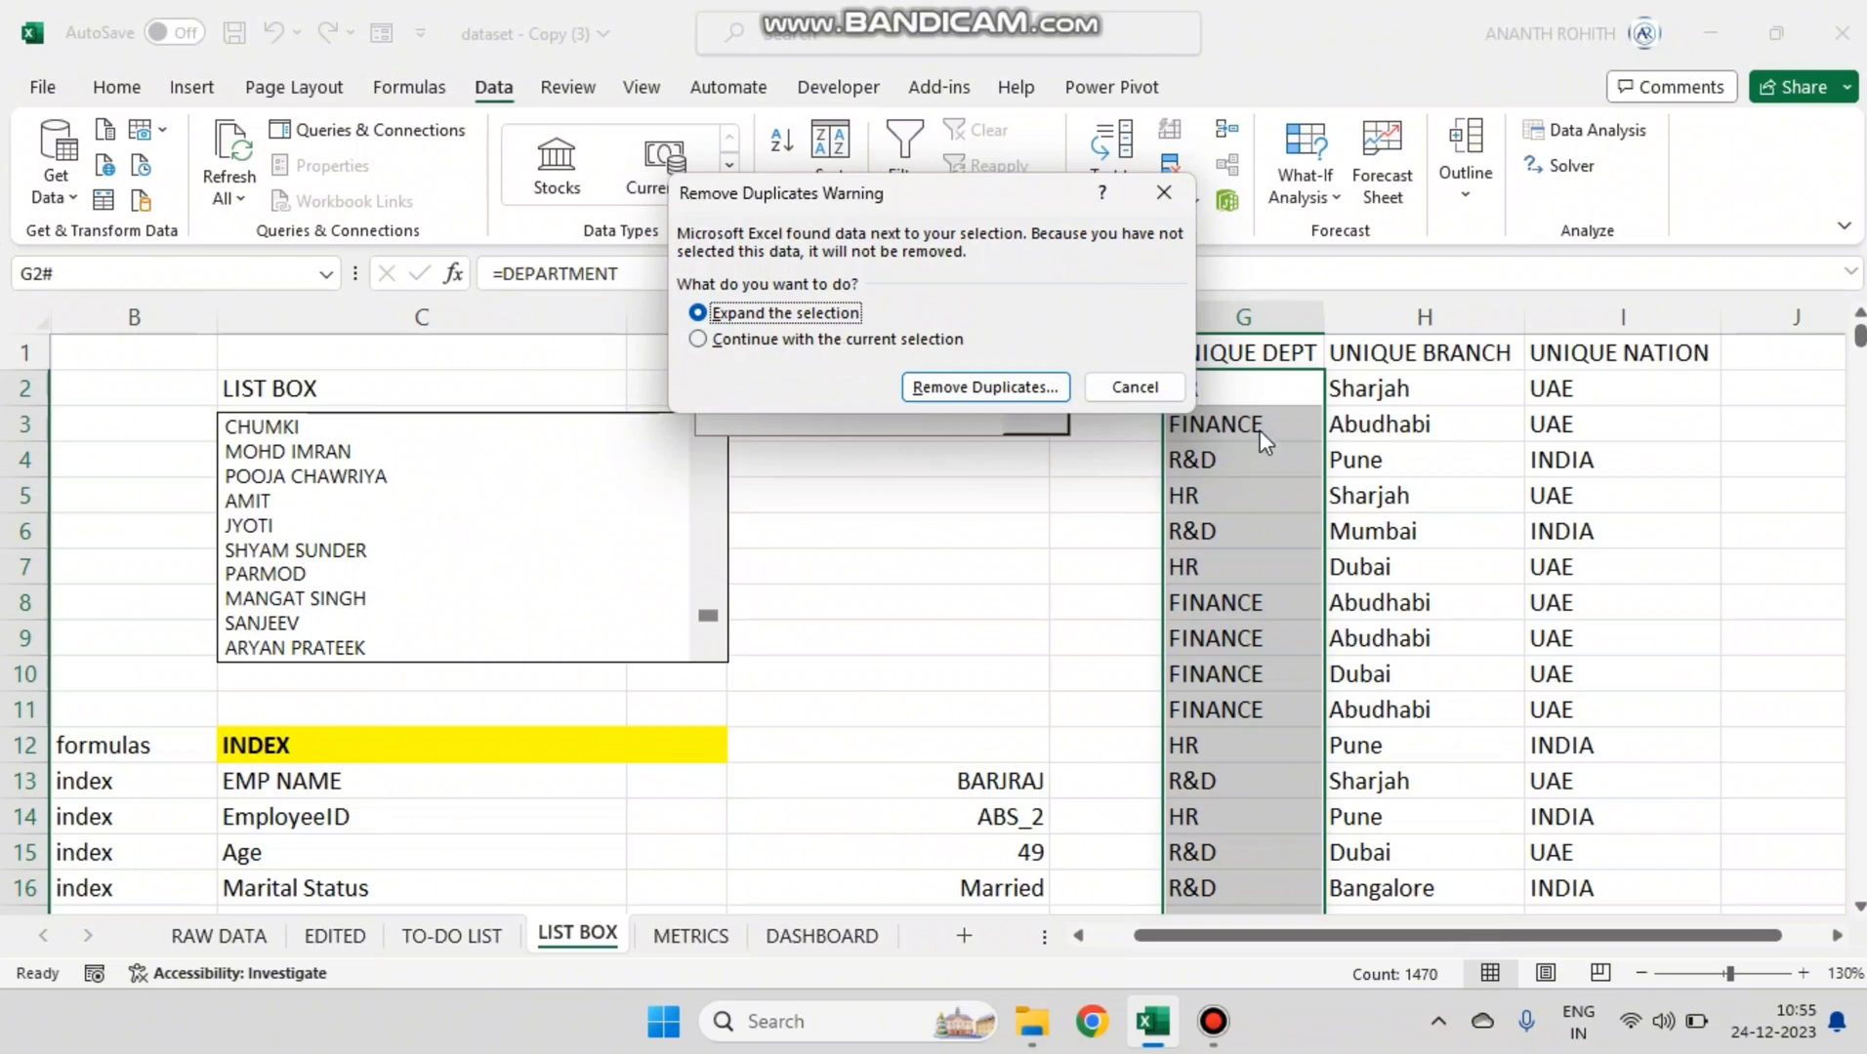
pyautogui.click(706, 341)
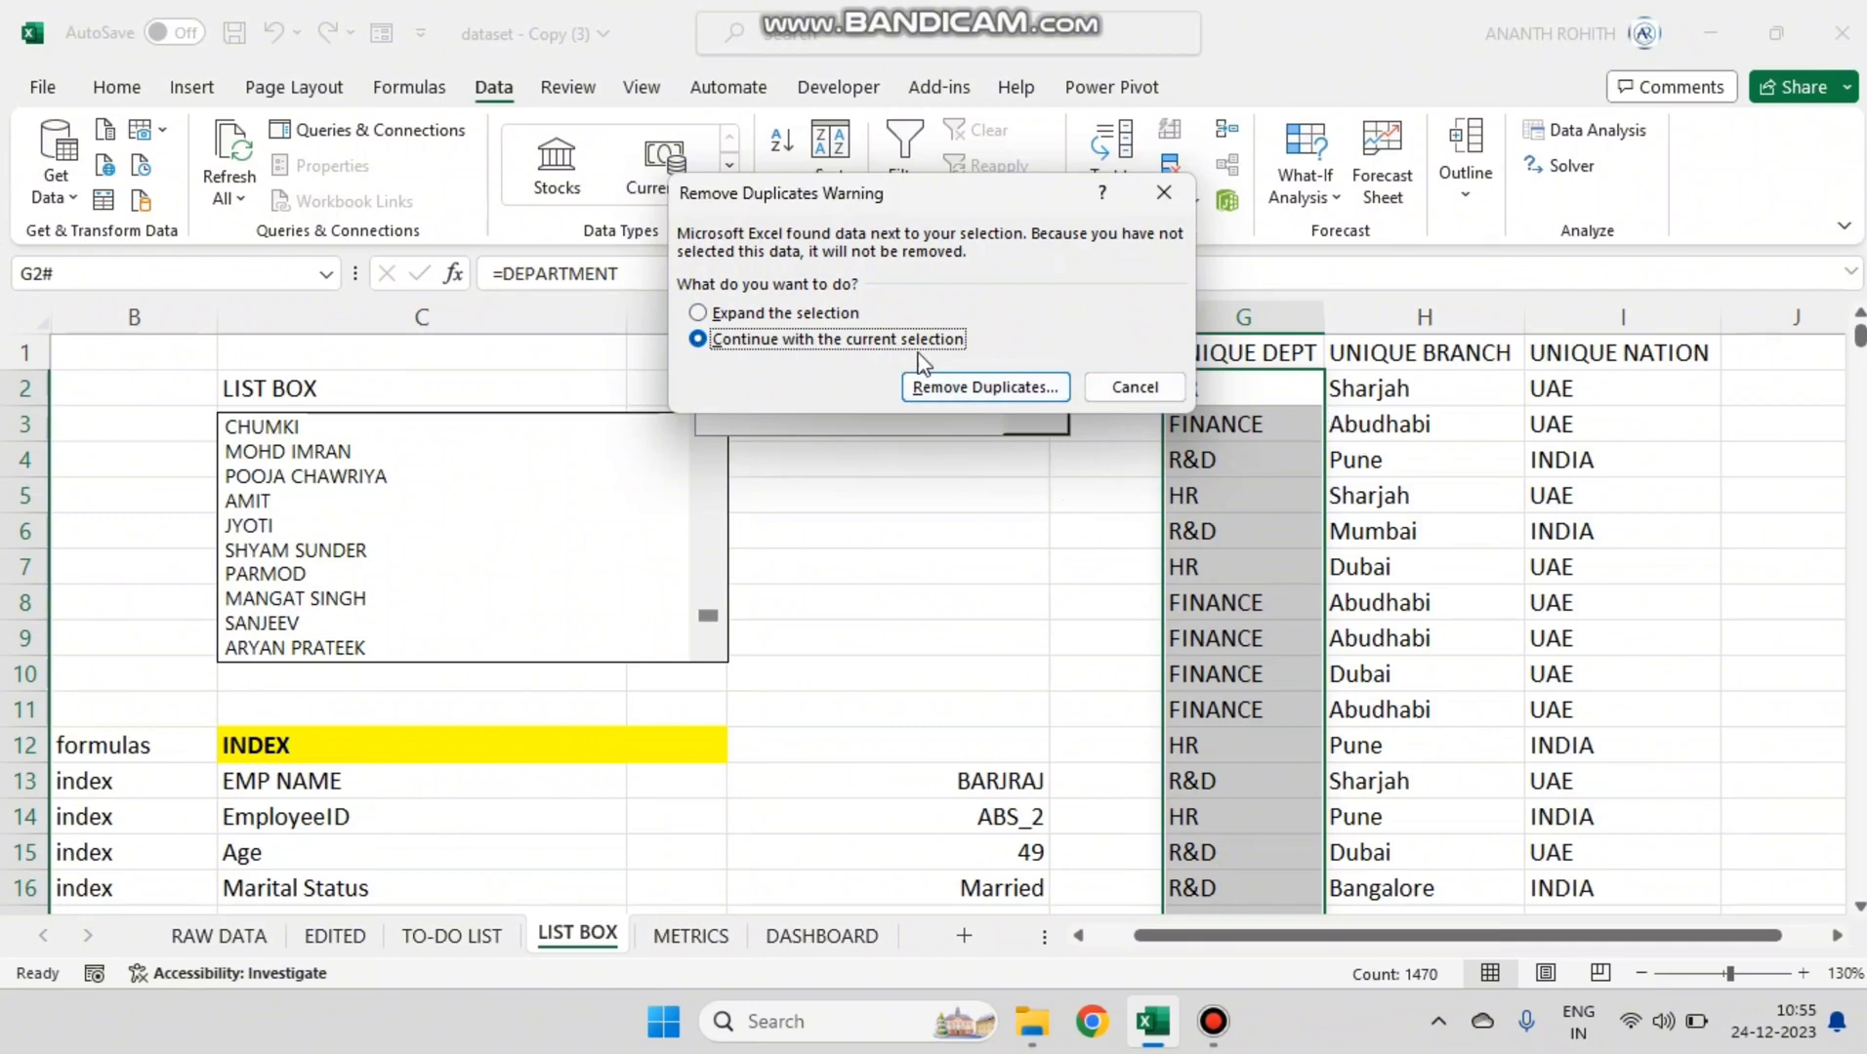
pyautogui.click(986, 388)
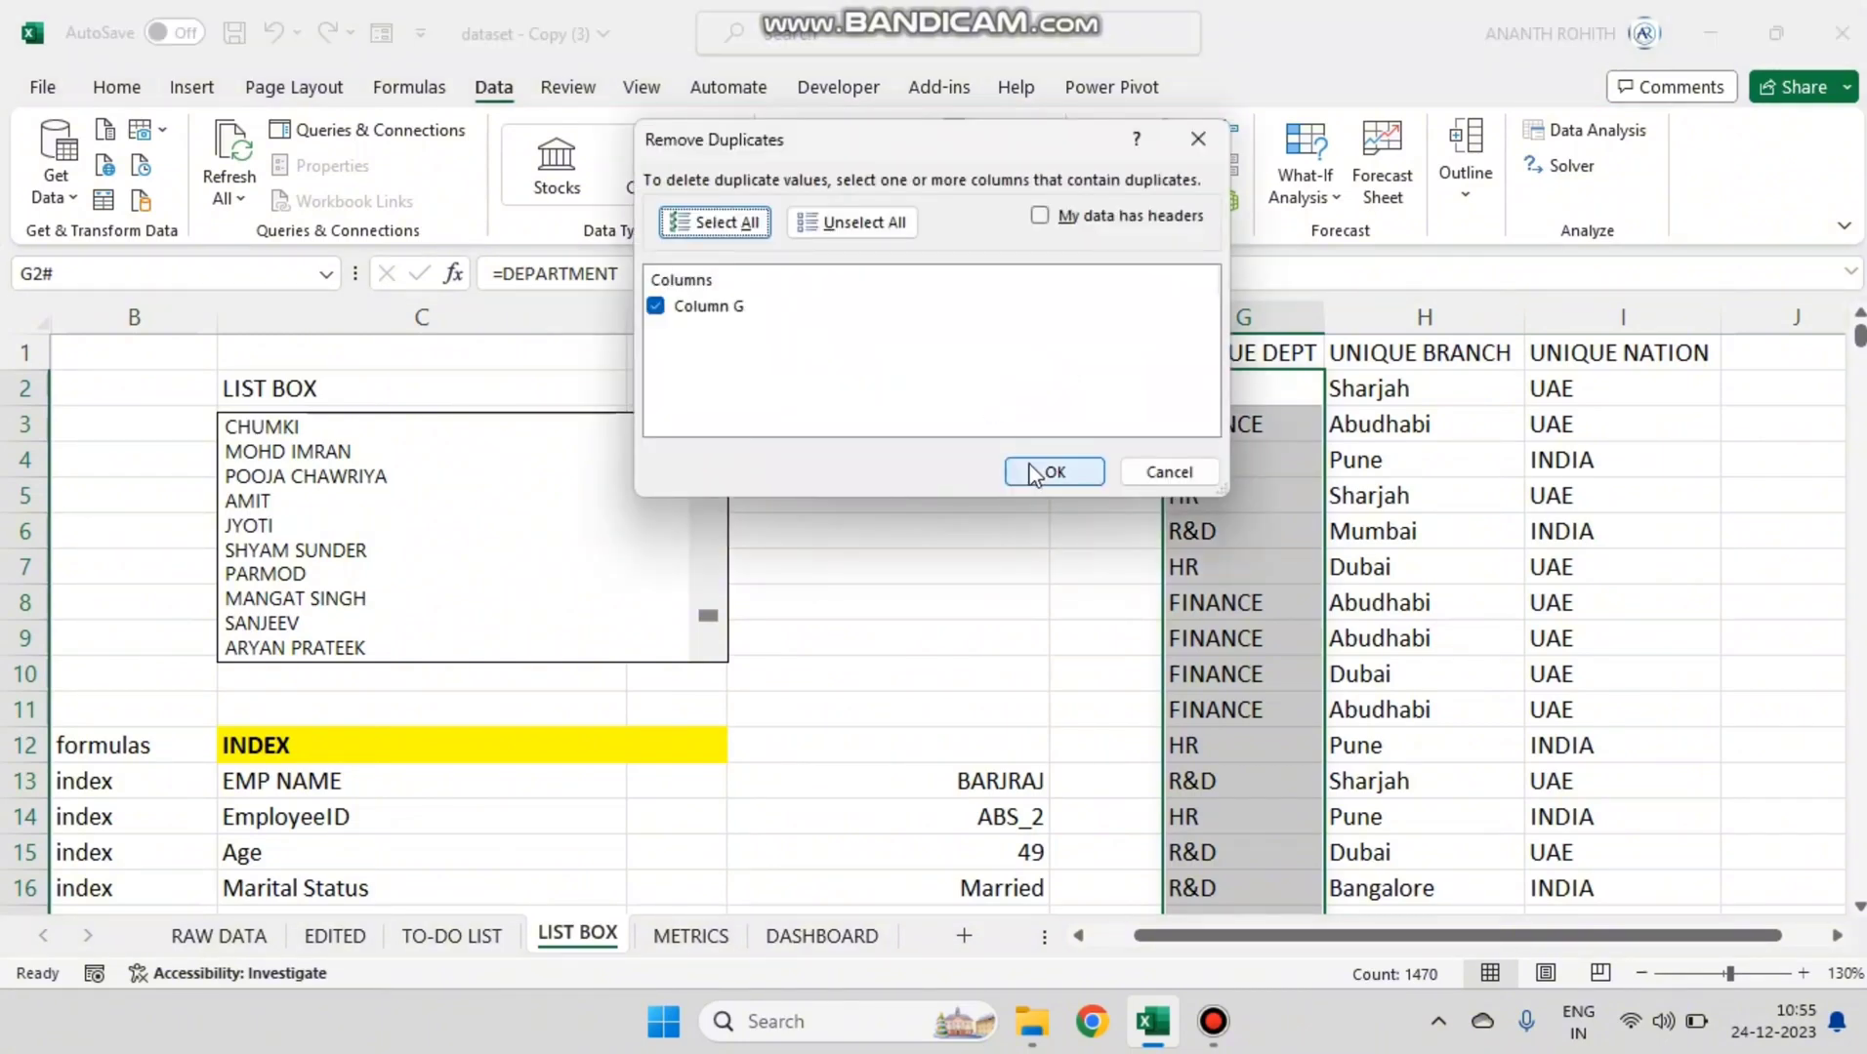
pyautogui.click(1081, 471)
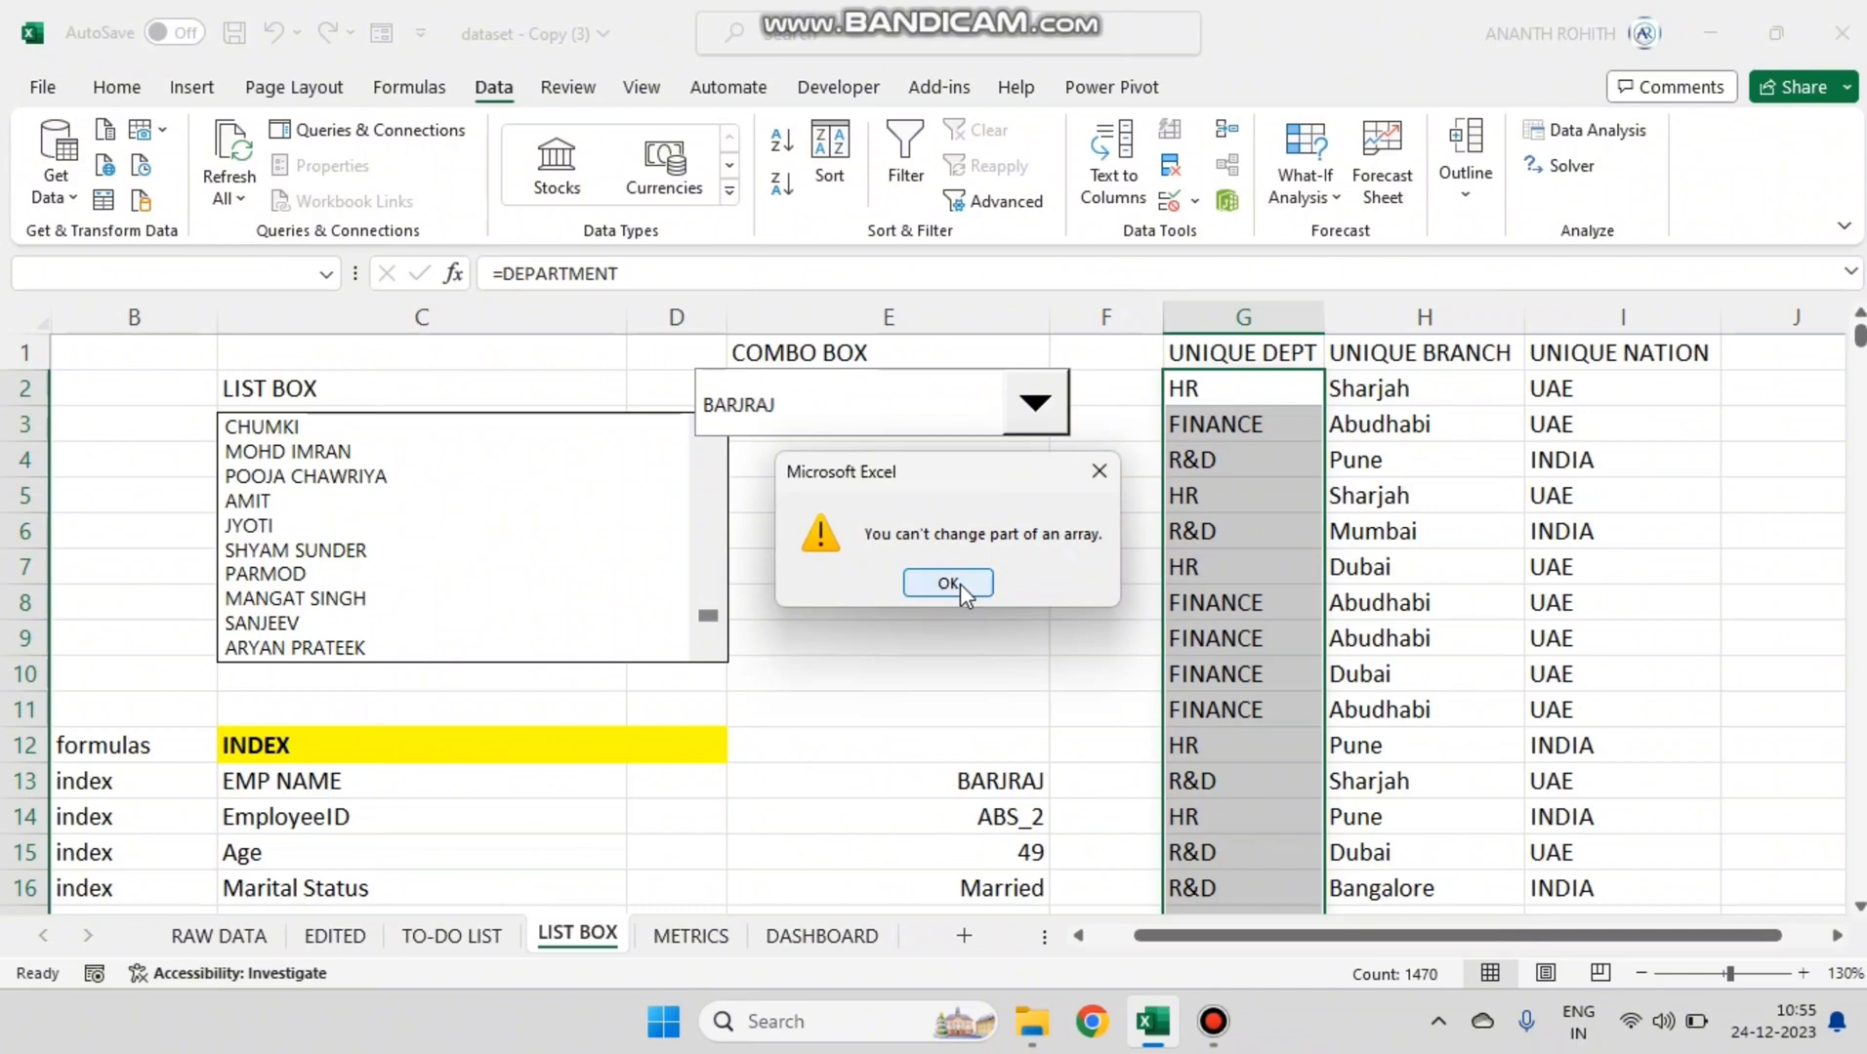
pyautogui.click(948, 582)
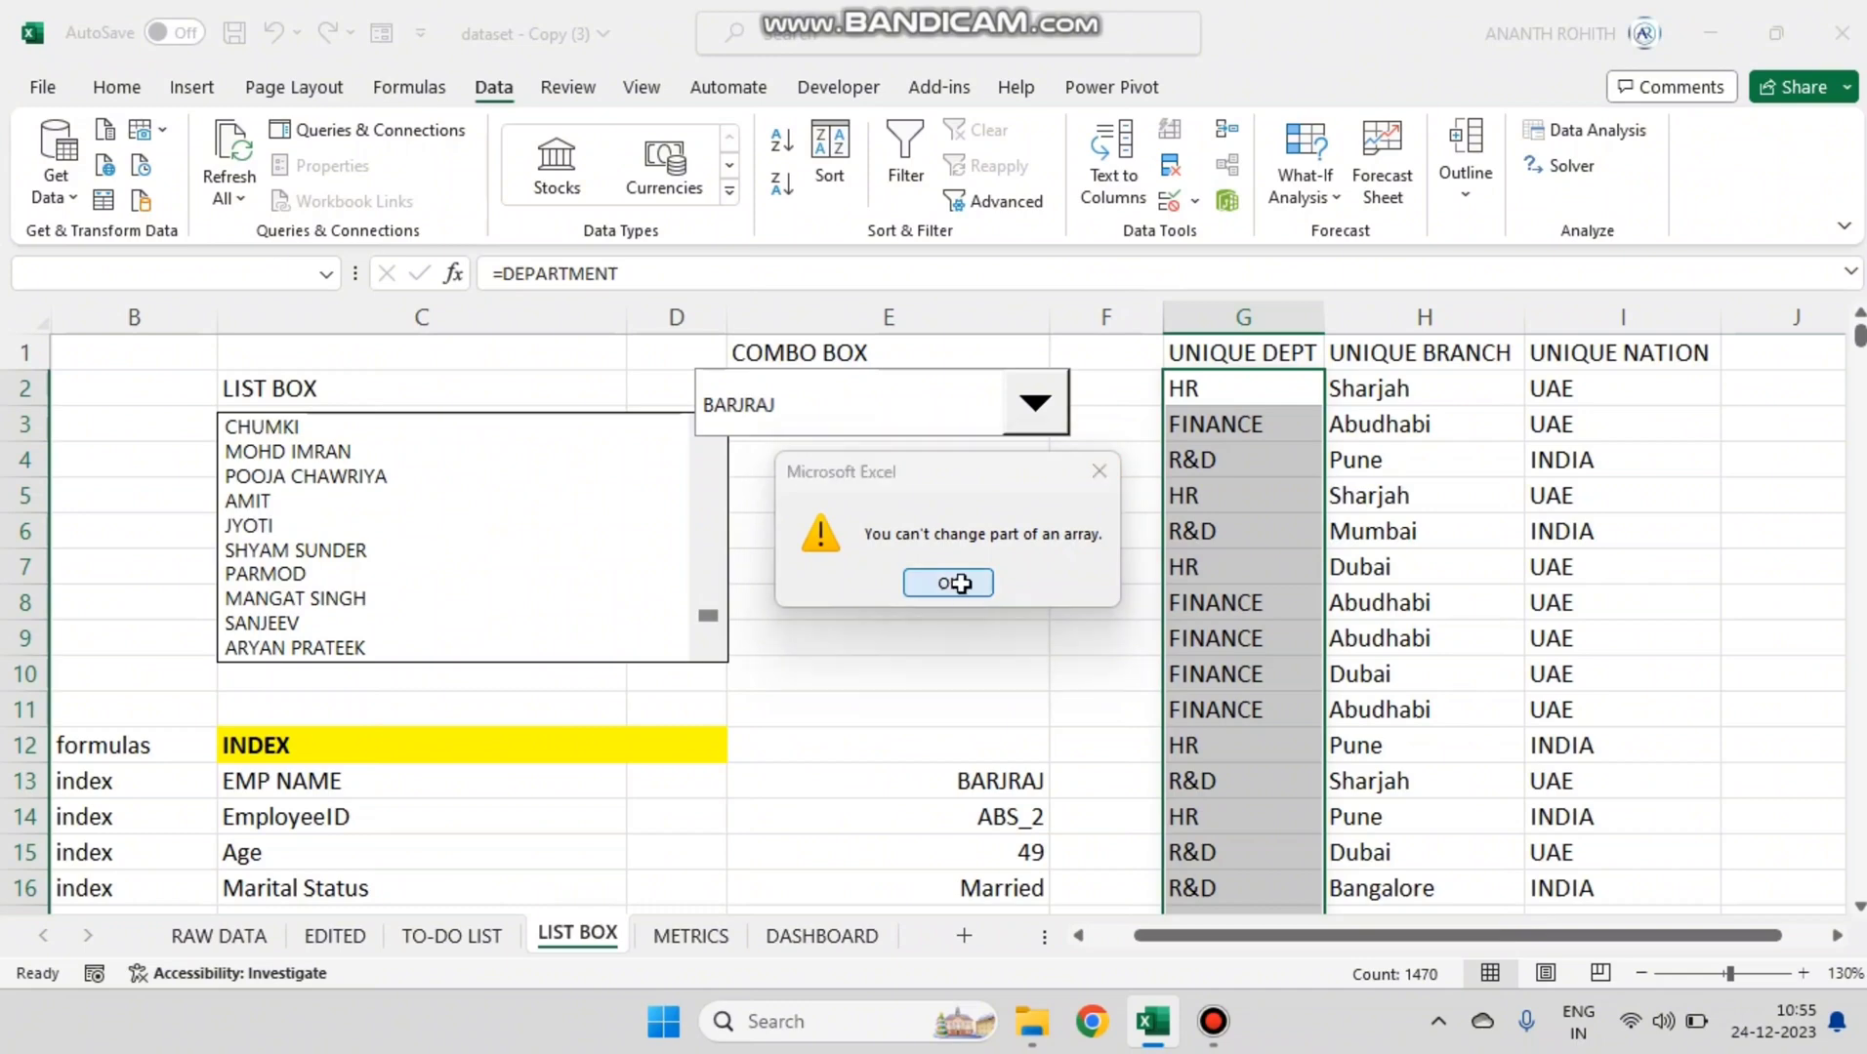
# Step: Convert the UNIQUE DEPT entries from G2 down to plain values by copying them and pasting values in place
pyautogui.moveTo(1338, 379); pyautogui.dragTo(1498, 354)
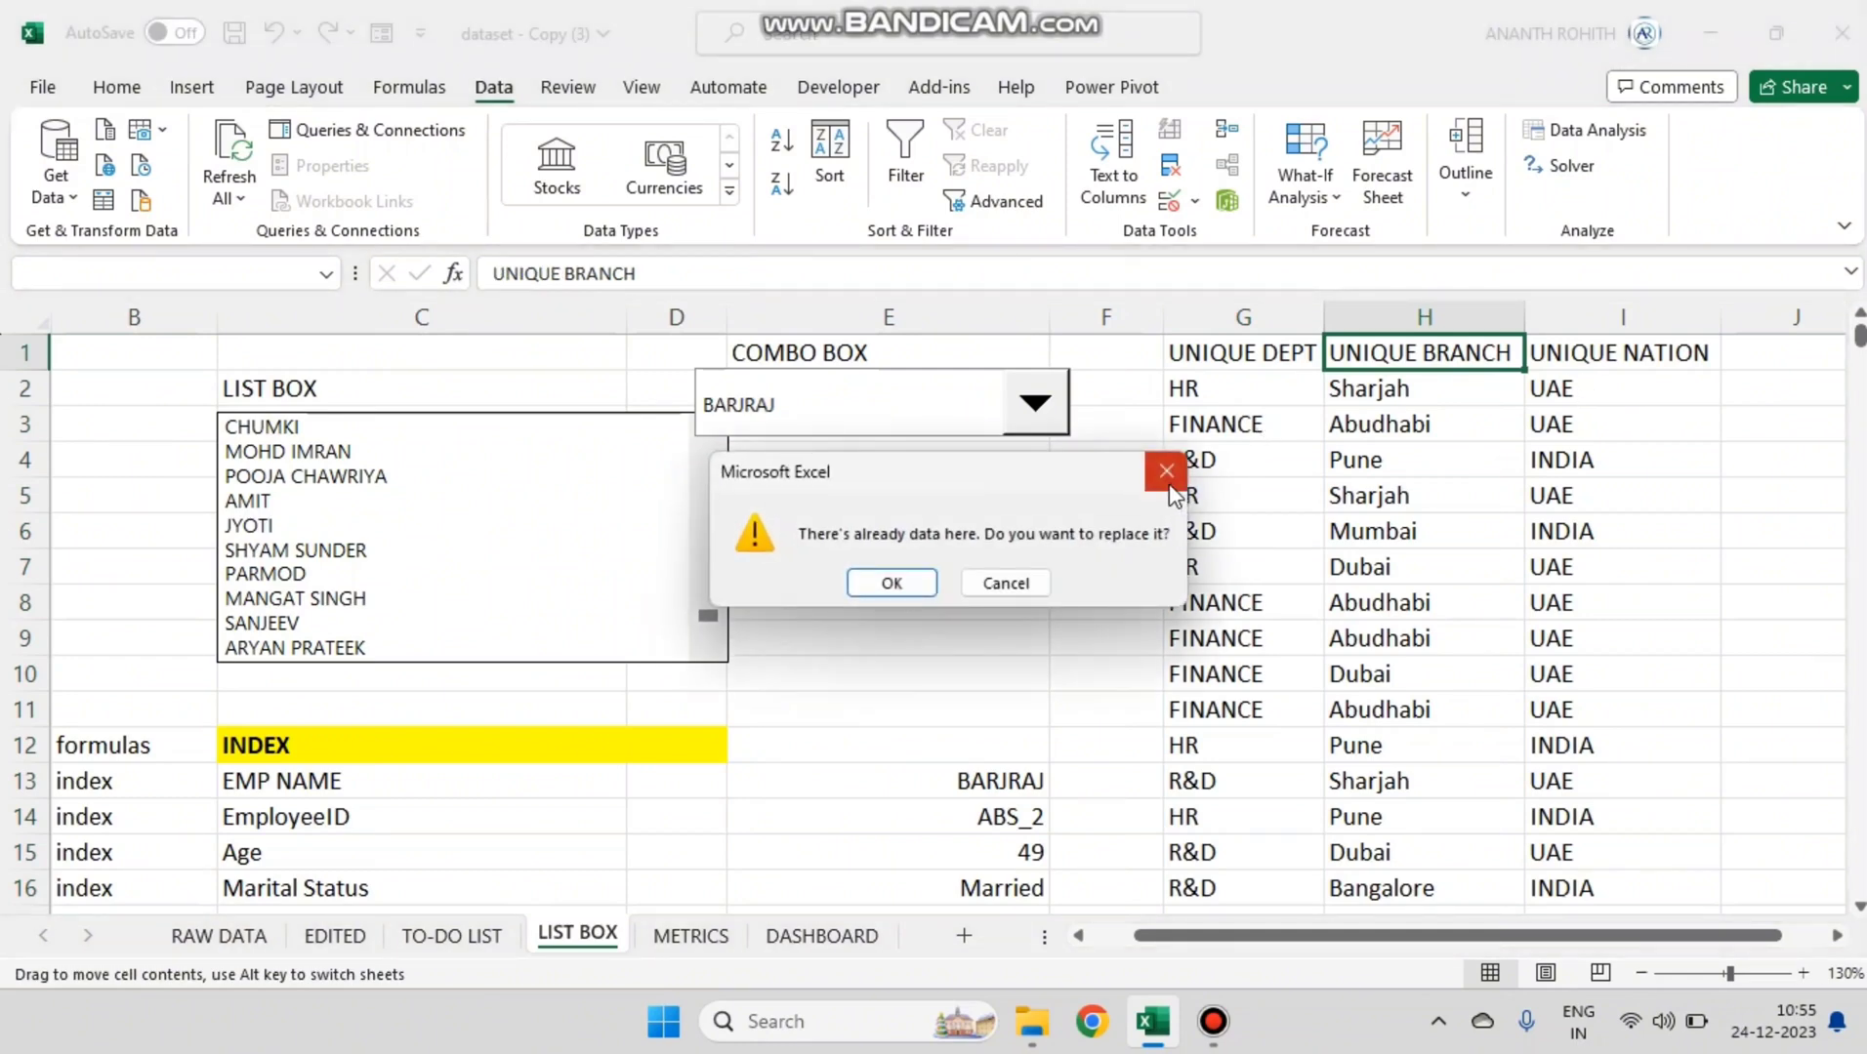
pyautogui.click(1167, 488)
pyautogui.click(1238, 408)
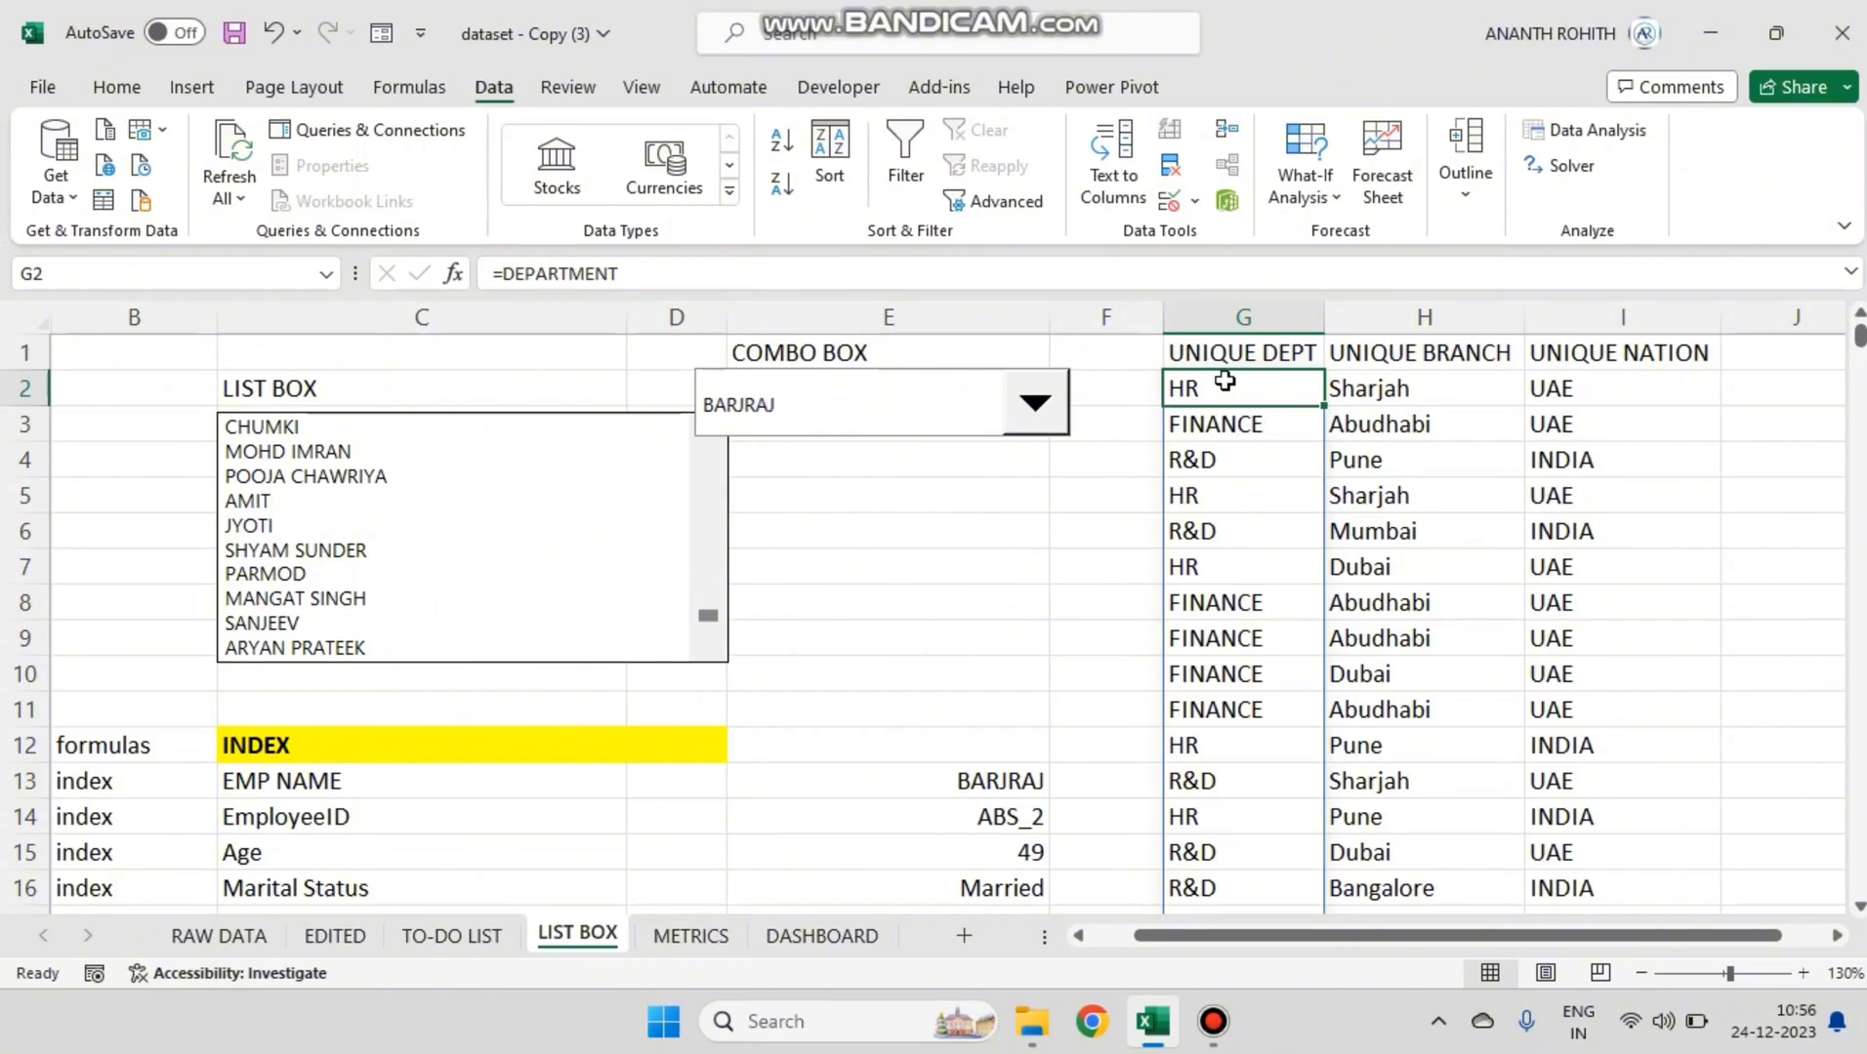
pyautogui.hotkey('ctrl', 'shift', 'Down')
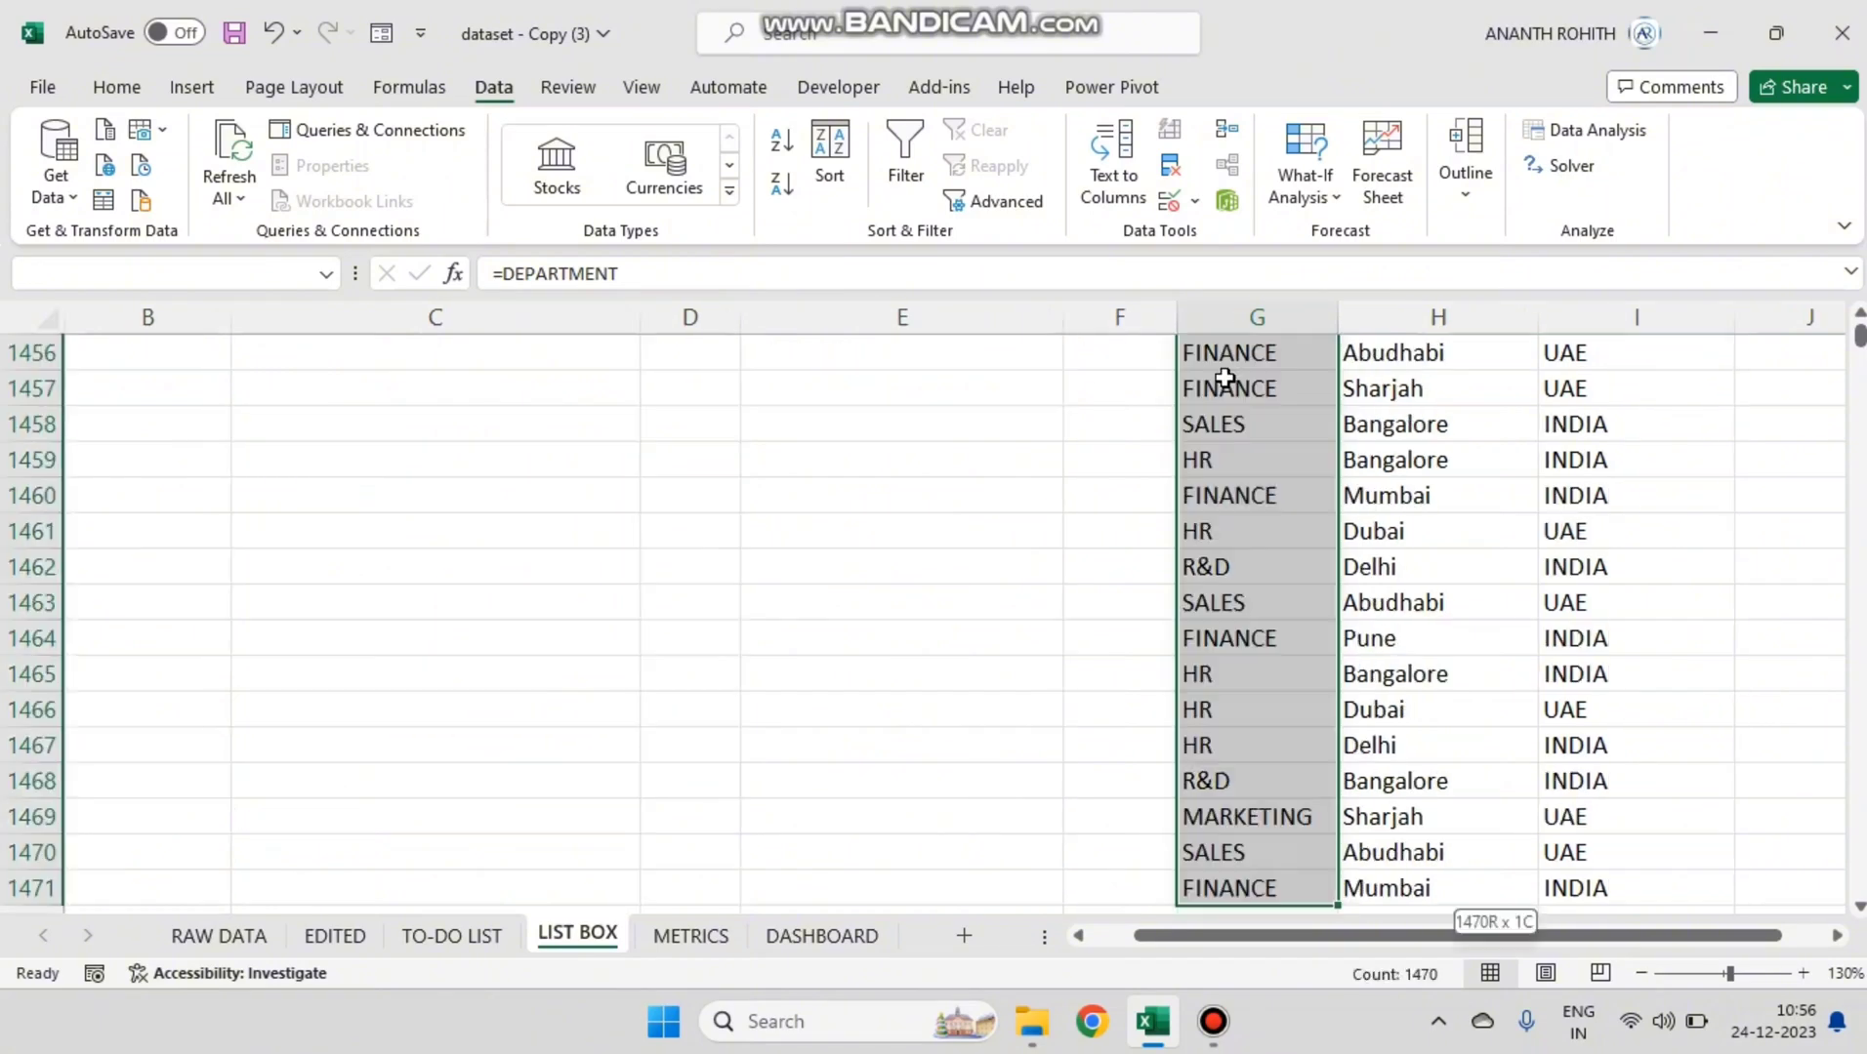
pyautogui.hotkey('ctrl', 'c')
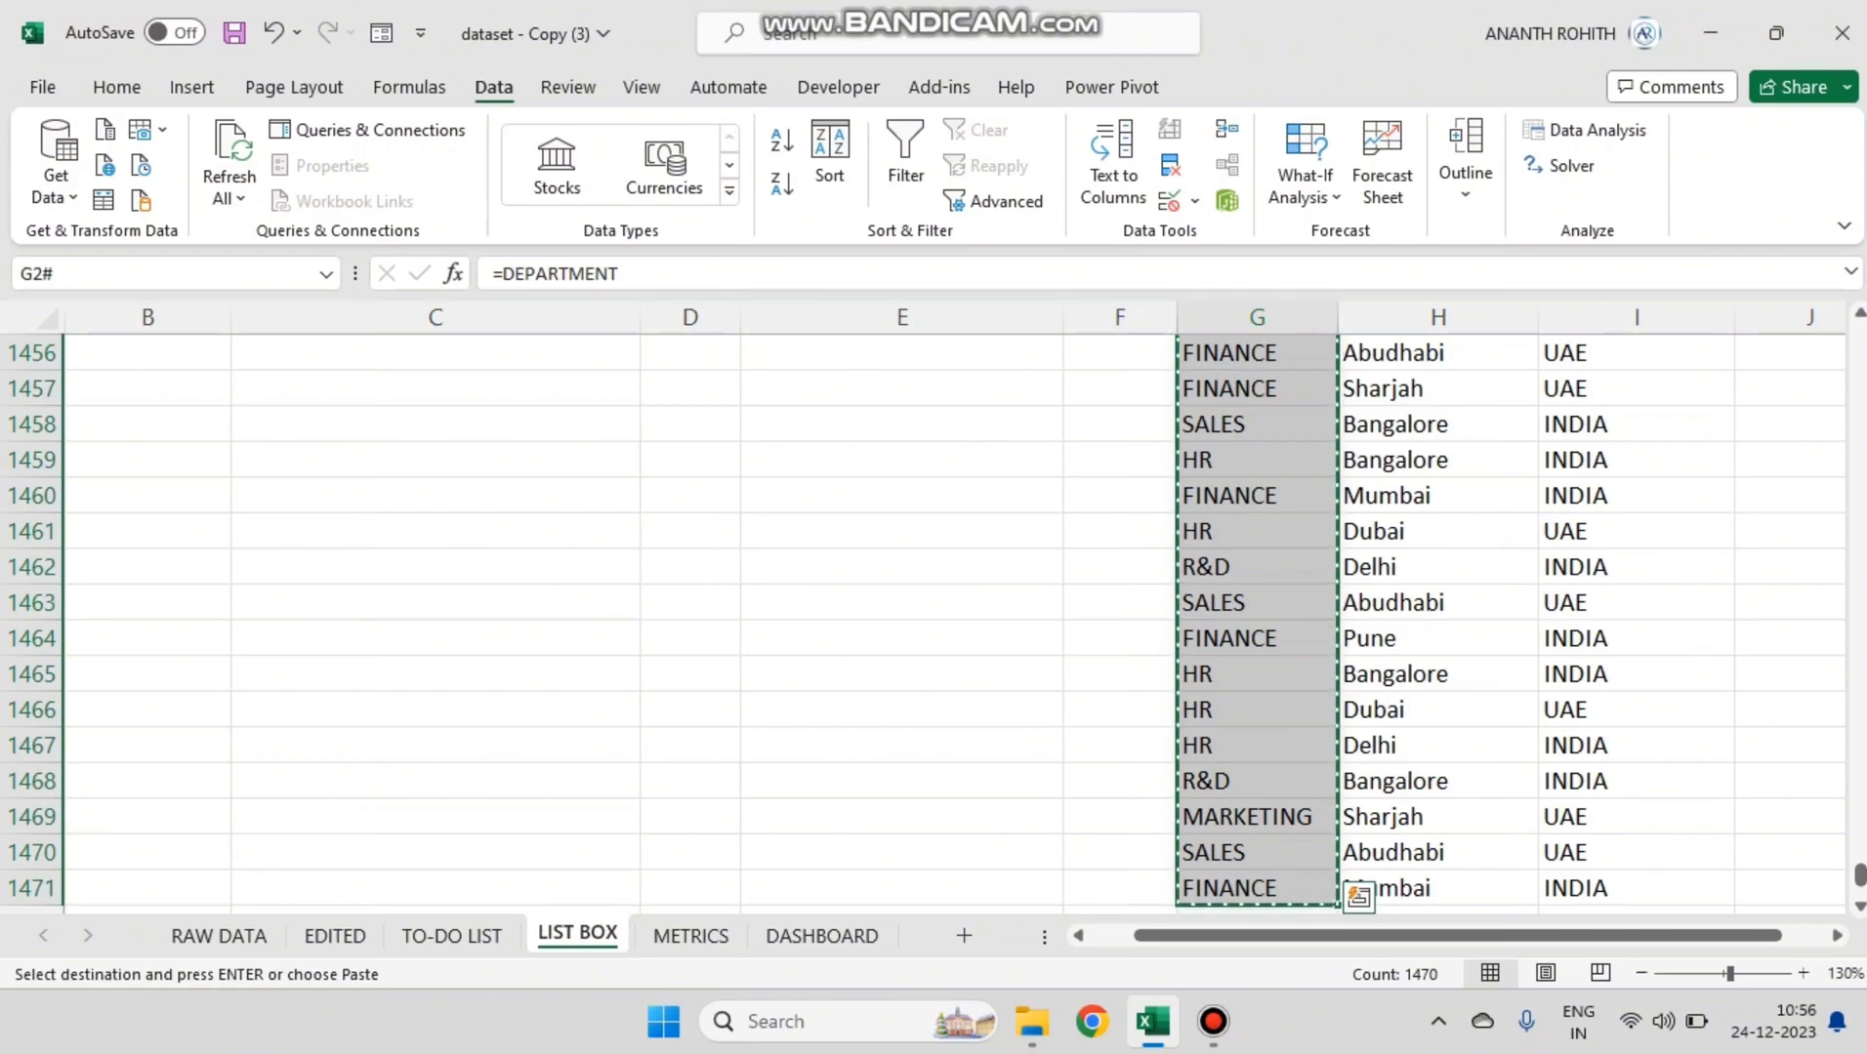
pyautogui.moveTo(1859, 872); pyautogui.dragTo(1859, 337)
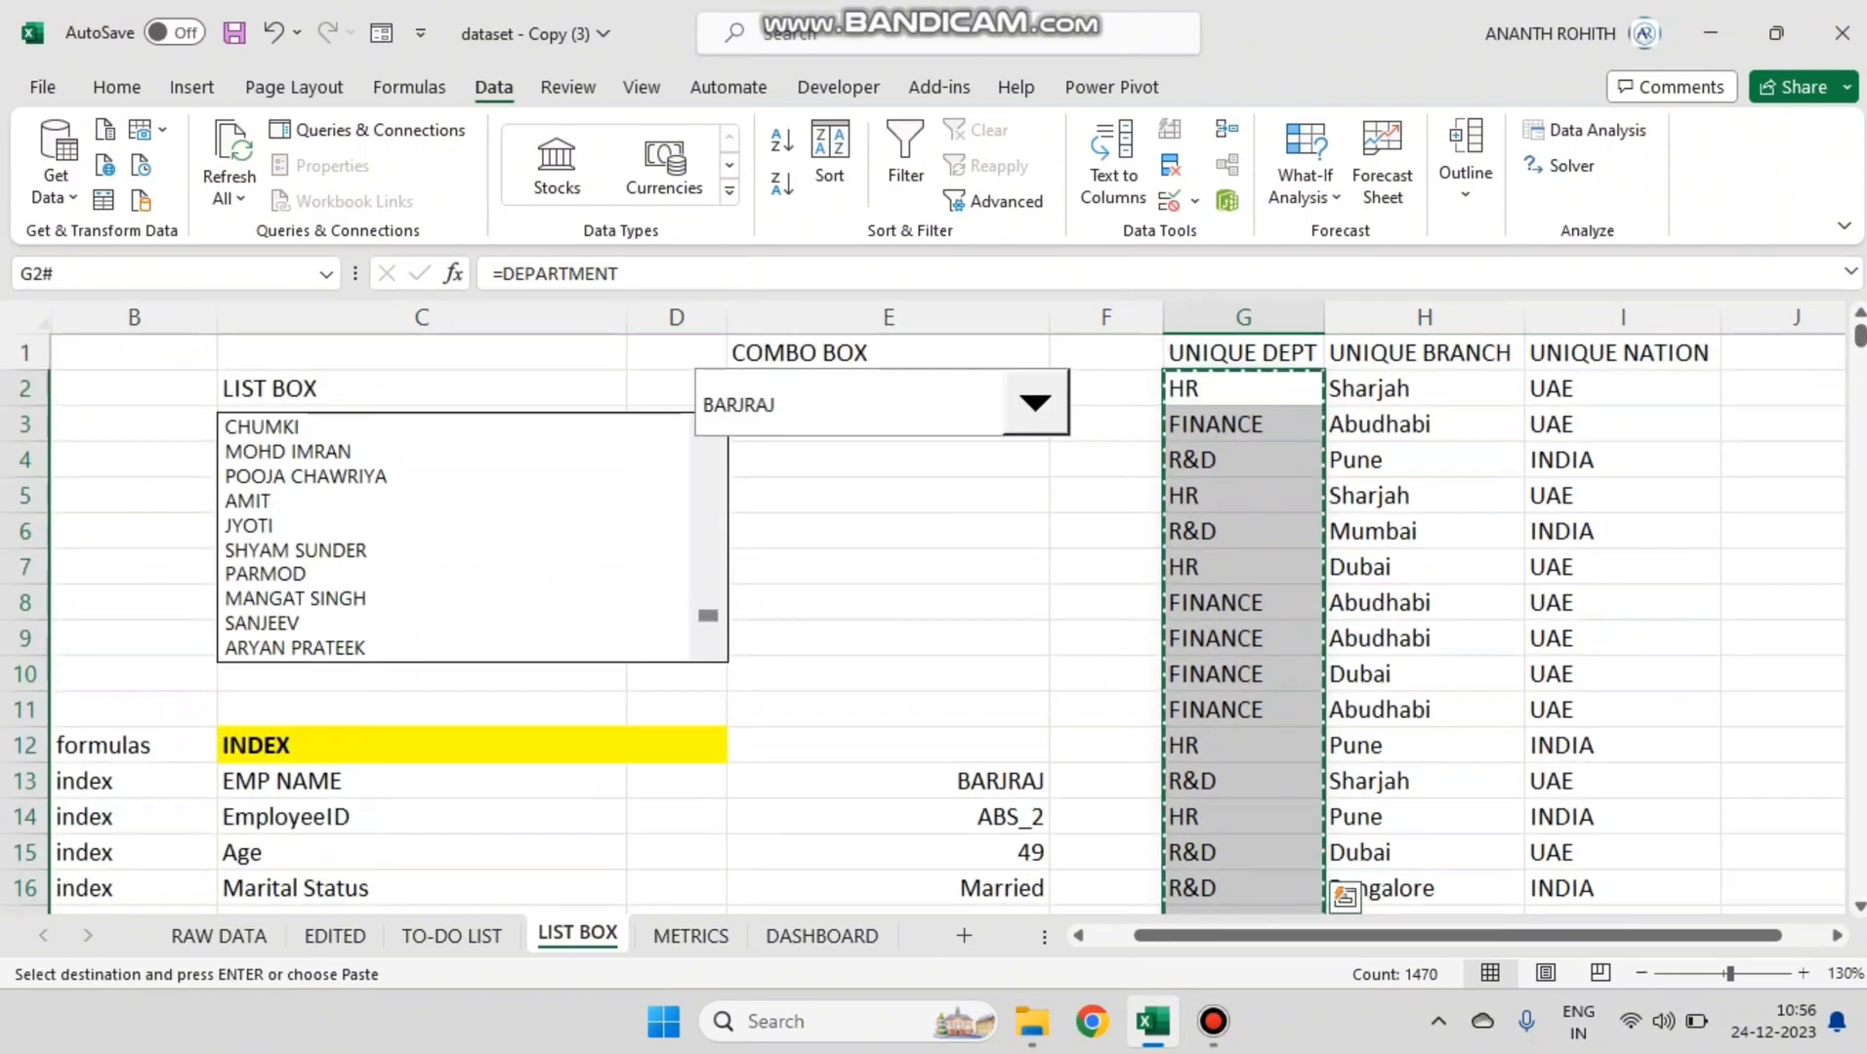
pyautogui.rightClick(1288, 385)
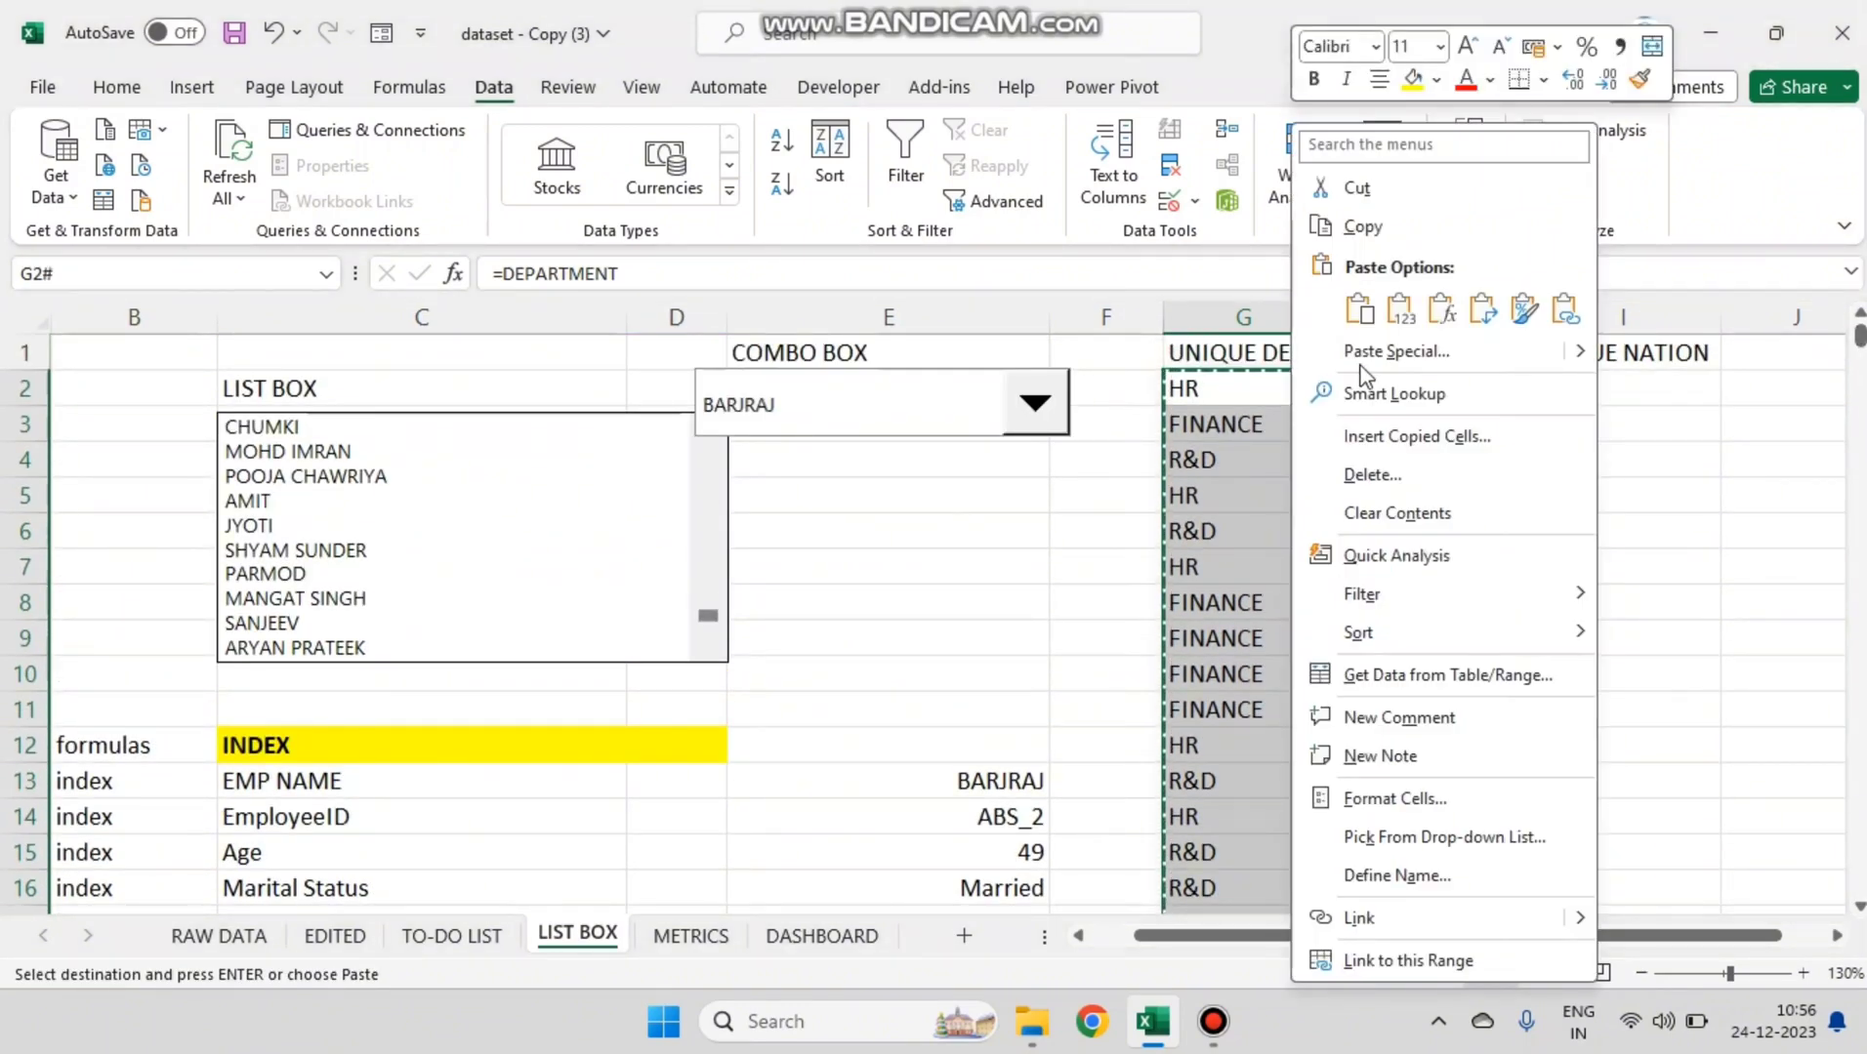
pyautogui.click(1400, 313)
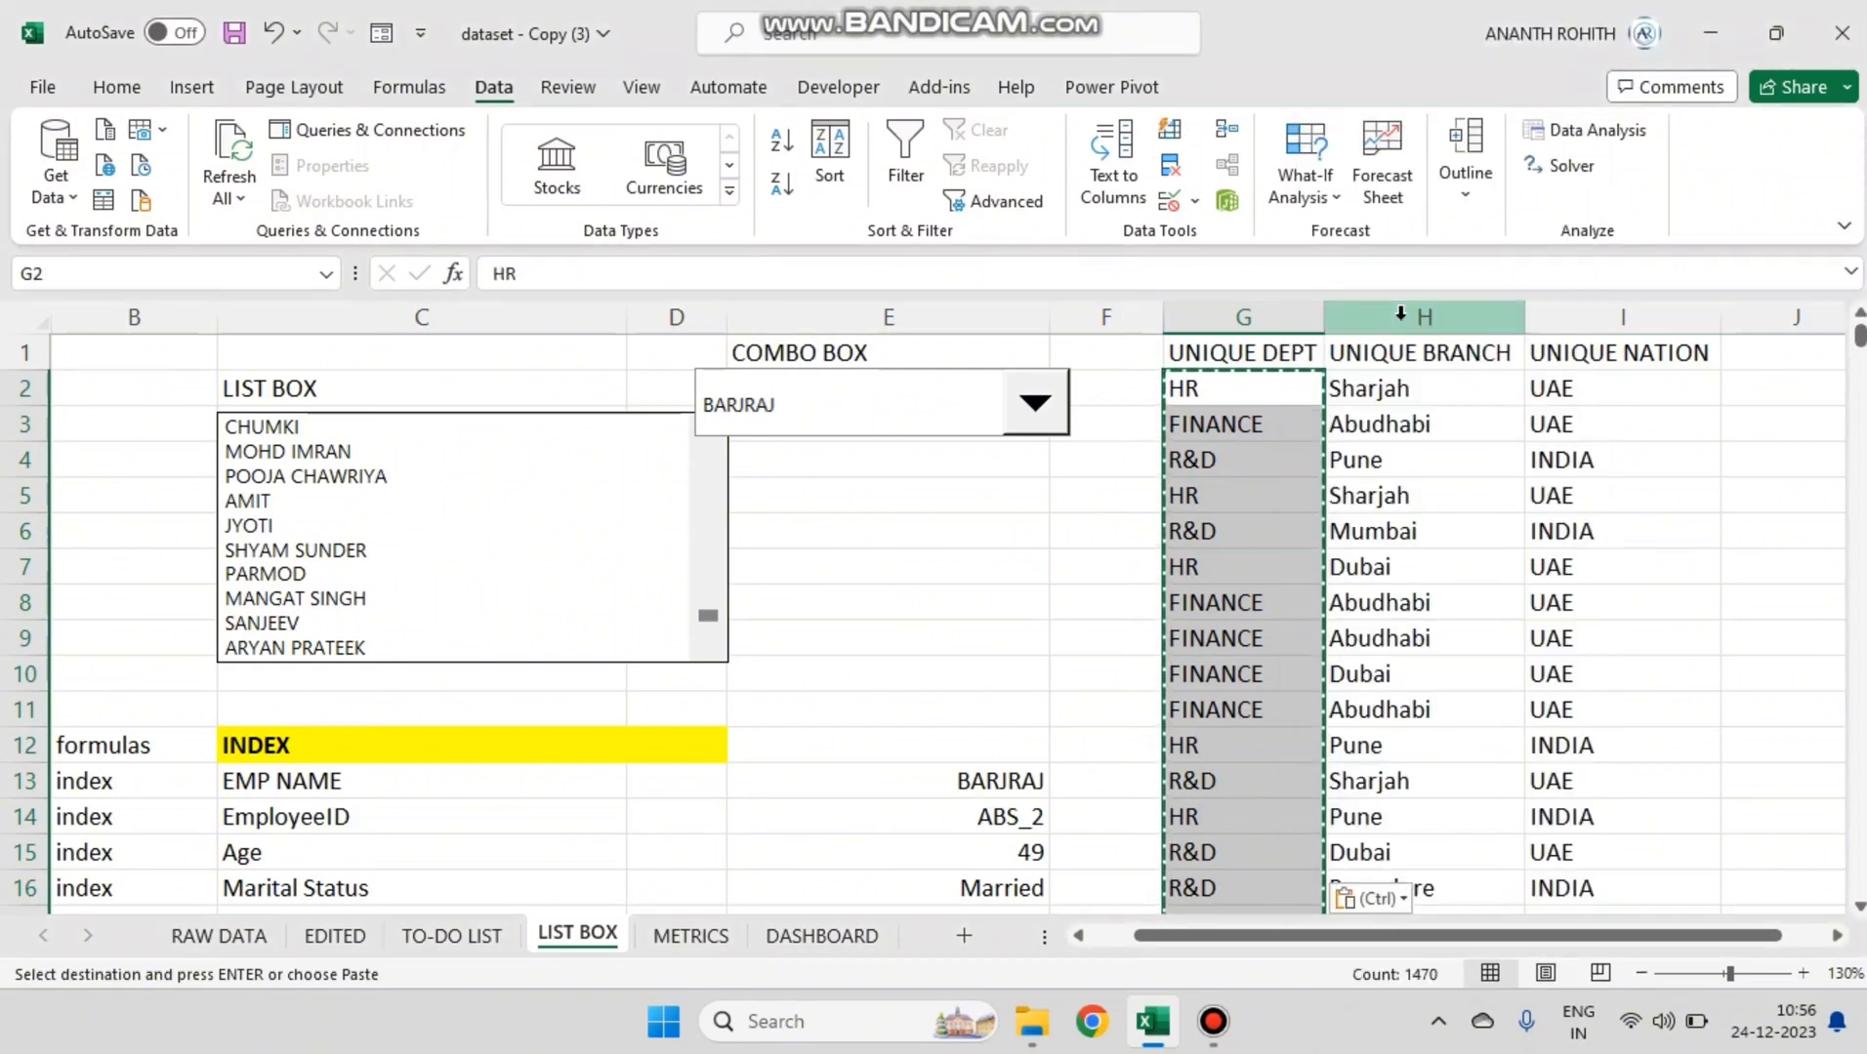
# Step: Check several cells in the UNIQUE DEPT list for plain values in place of the formula
pyautogui.click(1377, 396)
pyautogui.click(1290, 427)
pyautogui.click(1287, 497)
pyautogui.click(1259, 602)
pyautogui.click(1242, 353)
# Step: Try to paste values over the UNIQUE BRANCH entries from H2 down
pyautogui.click(1387, 389)
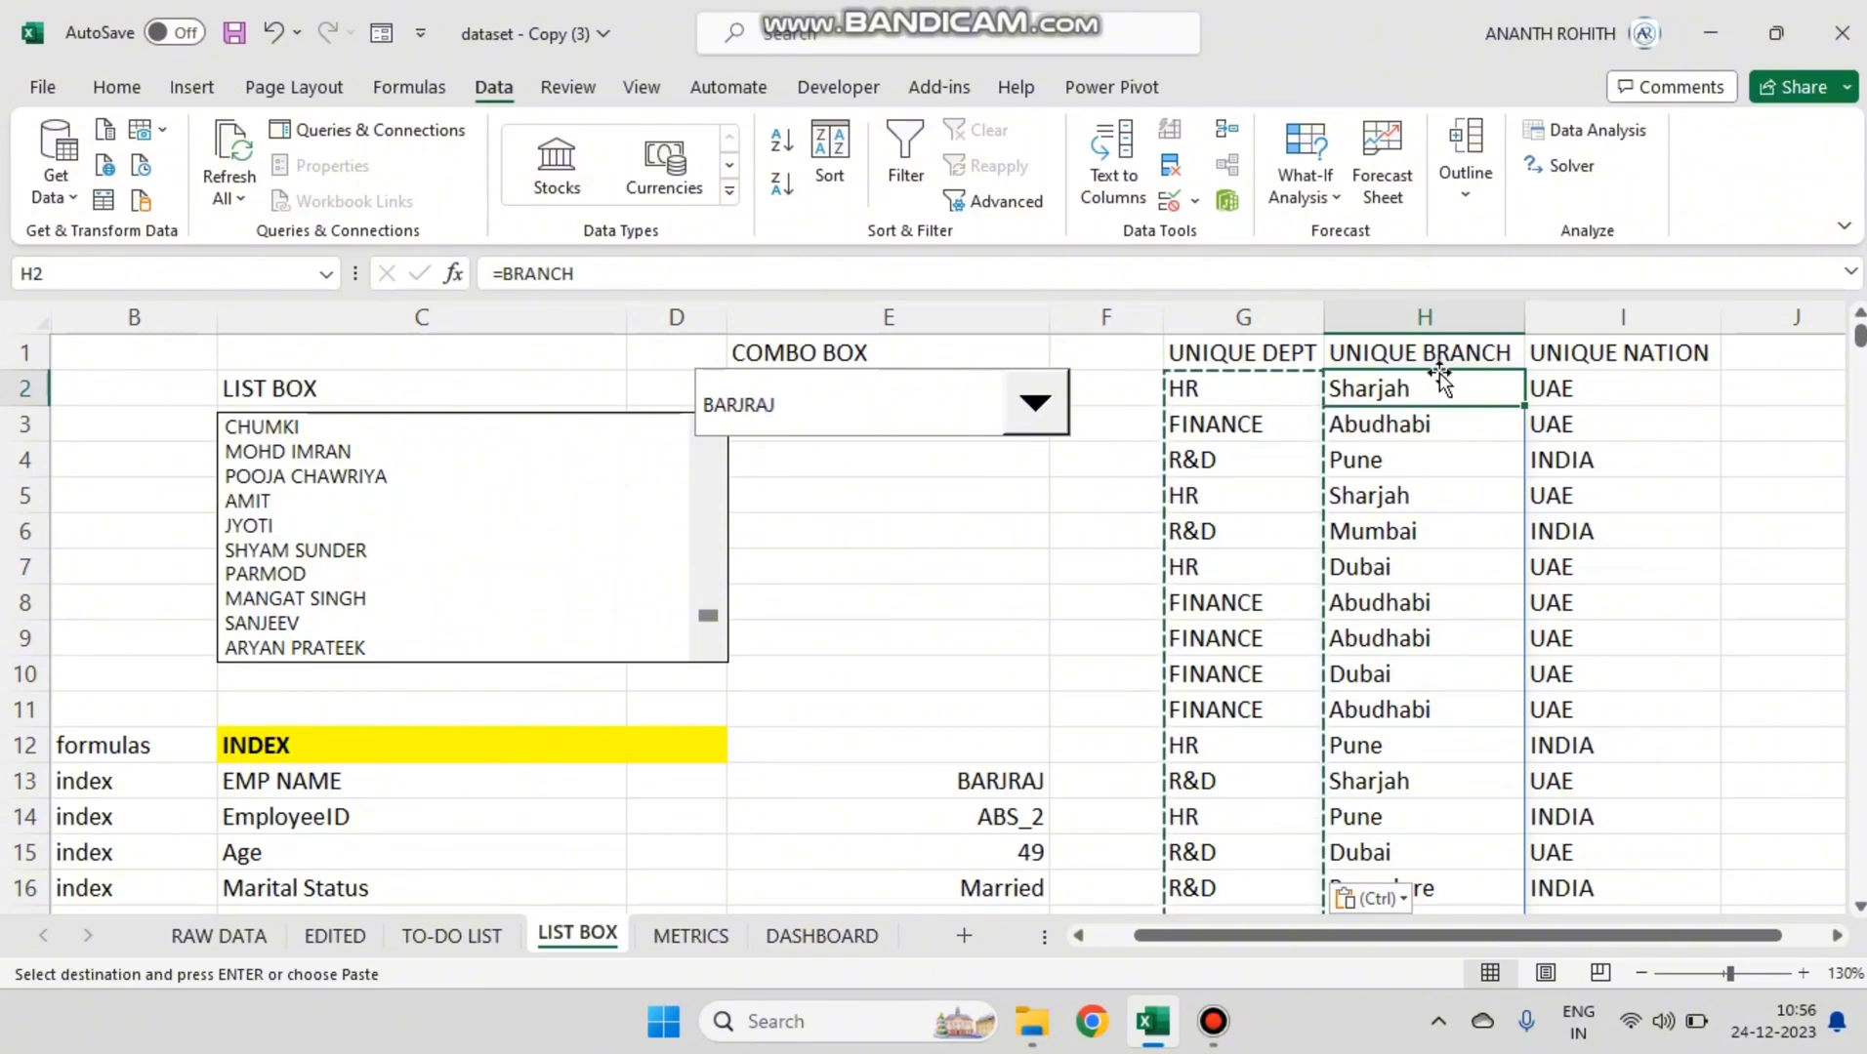
pyautogui.hotkey('ctrl', 'shift', 'Down')
pyautogui.hotkey('ctrl', 'BackSpace')
pyautogui.rightClick(1400, 394)
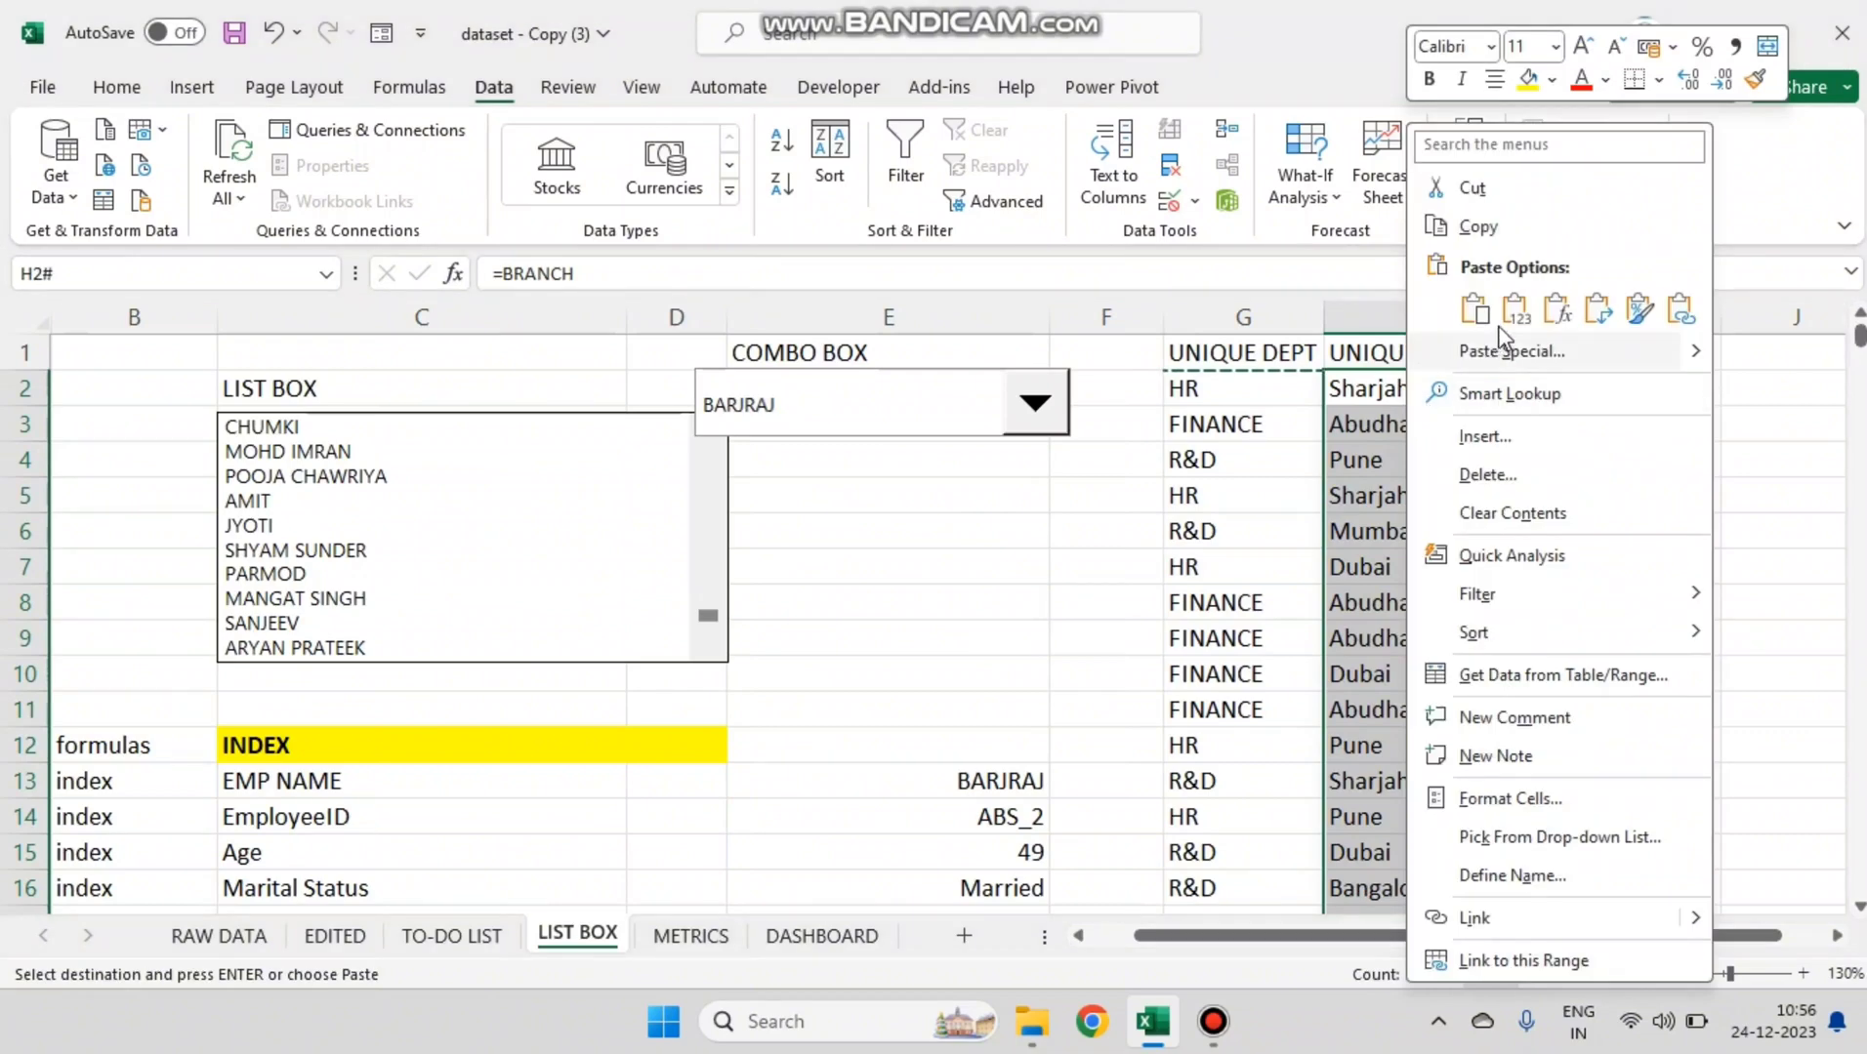
pyautogui.click(1515, 308)
pyautogui.hotkey('ctrl', 'z')
# Step: Convert the UNIQUE BRANCH entries from H2 down to plain values by copying them and pasting values in place
pyautogui.click(1468, 389)
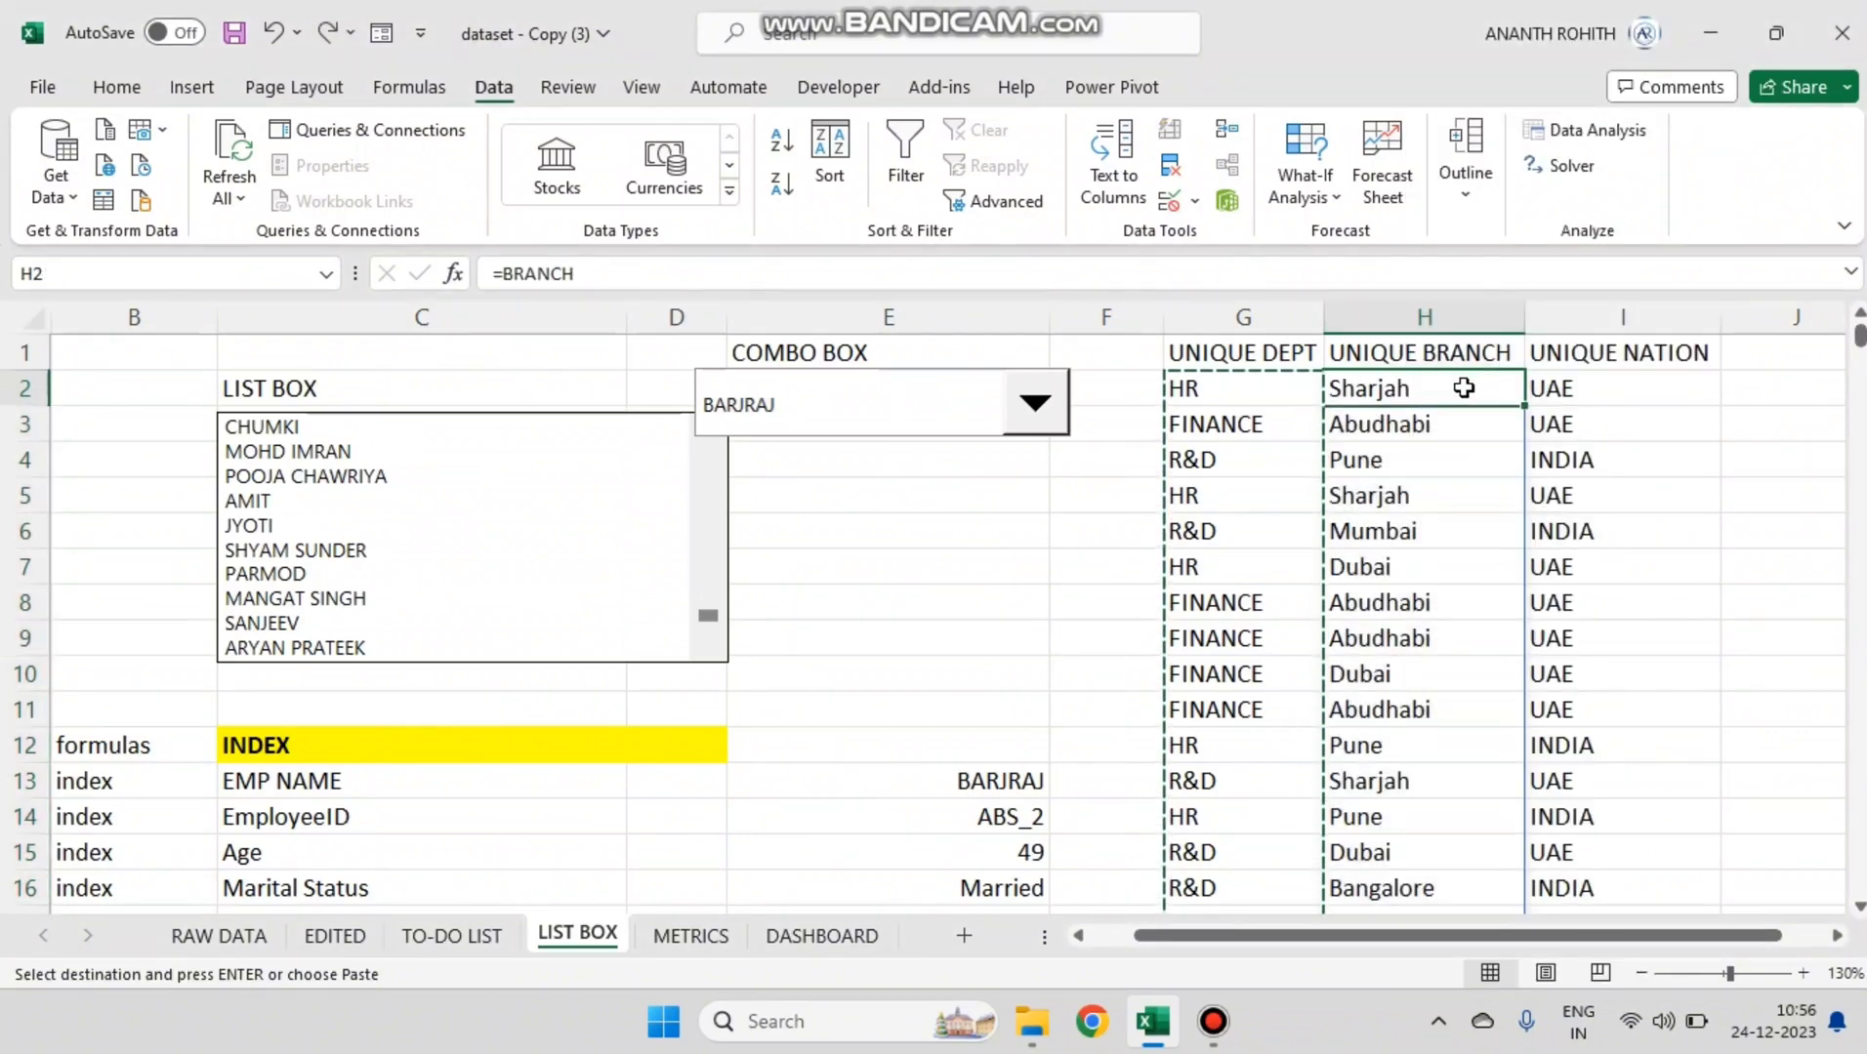
pyautogui.hotkey('ctrl', 'shift', 'Down')
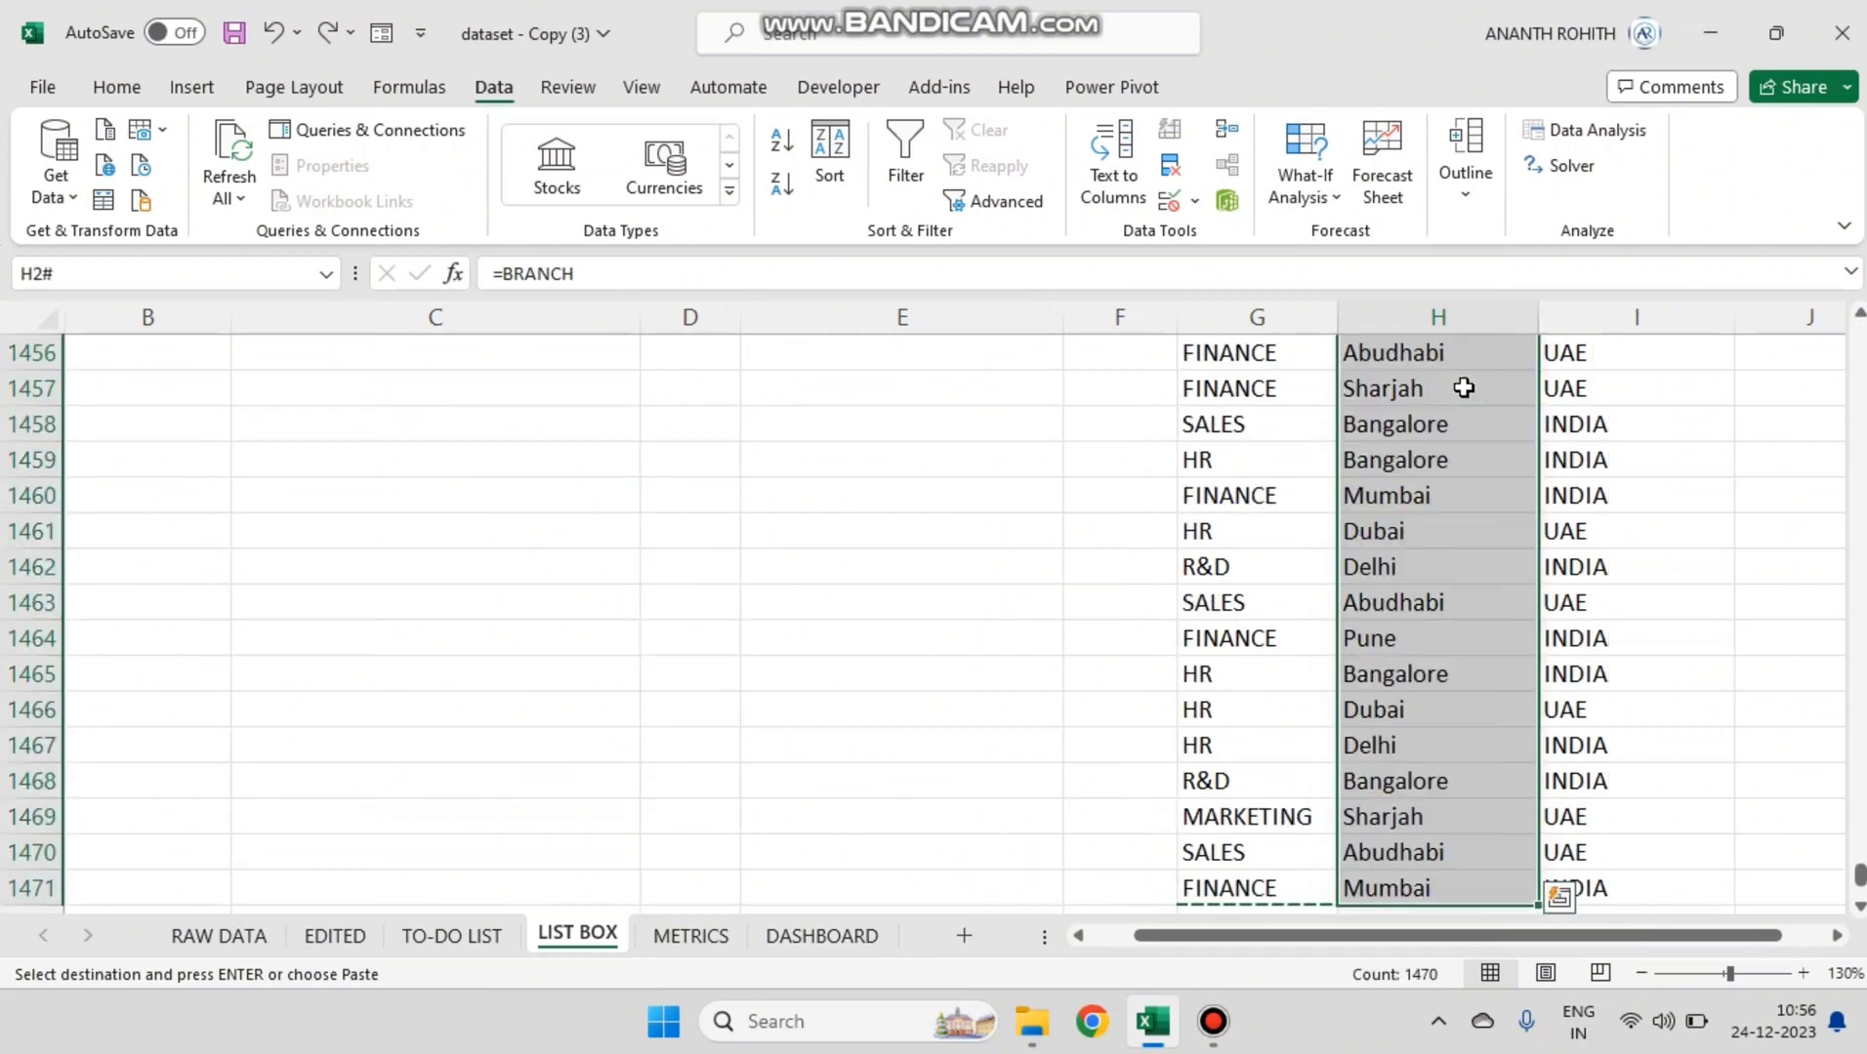
pyautogui.hotkey('ctrl', 'c')
pyautogui.moveTo(1858, 883); pyautogui.dragTo(1708, 342)
pyautogui.rightClick(1419, 389)
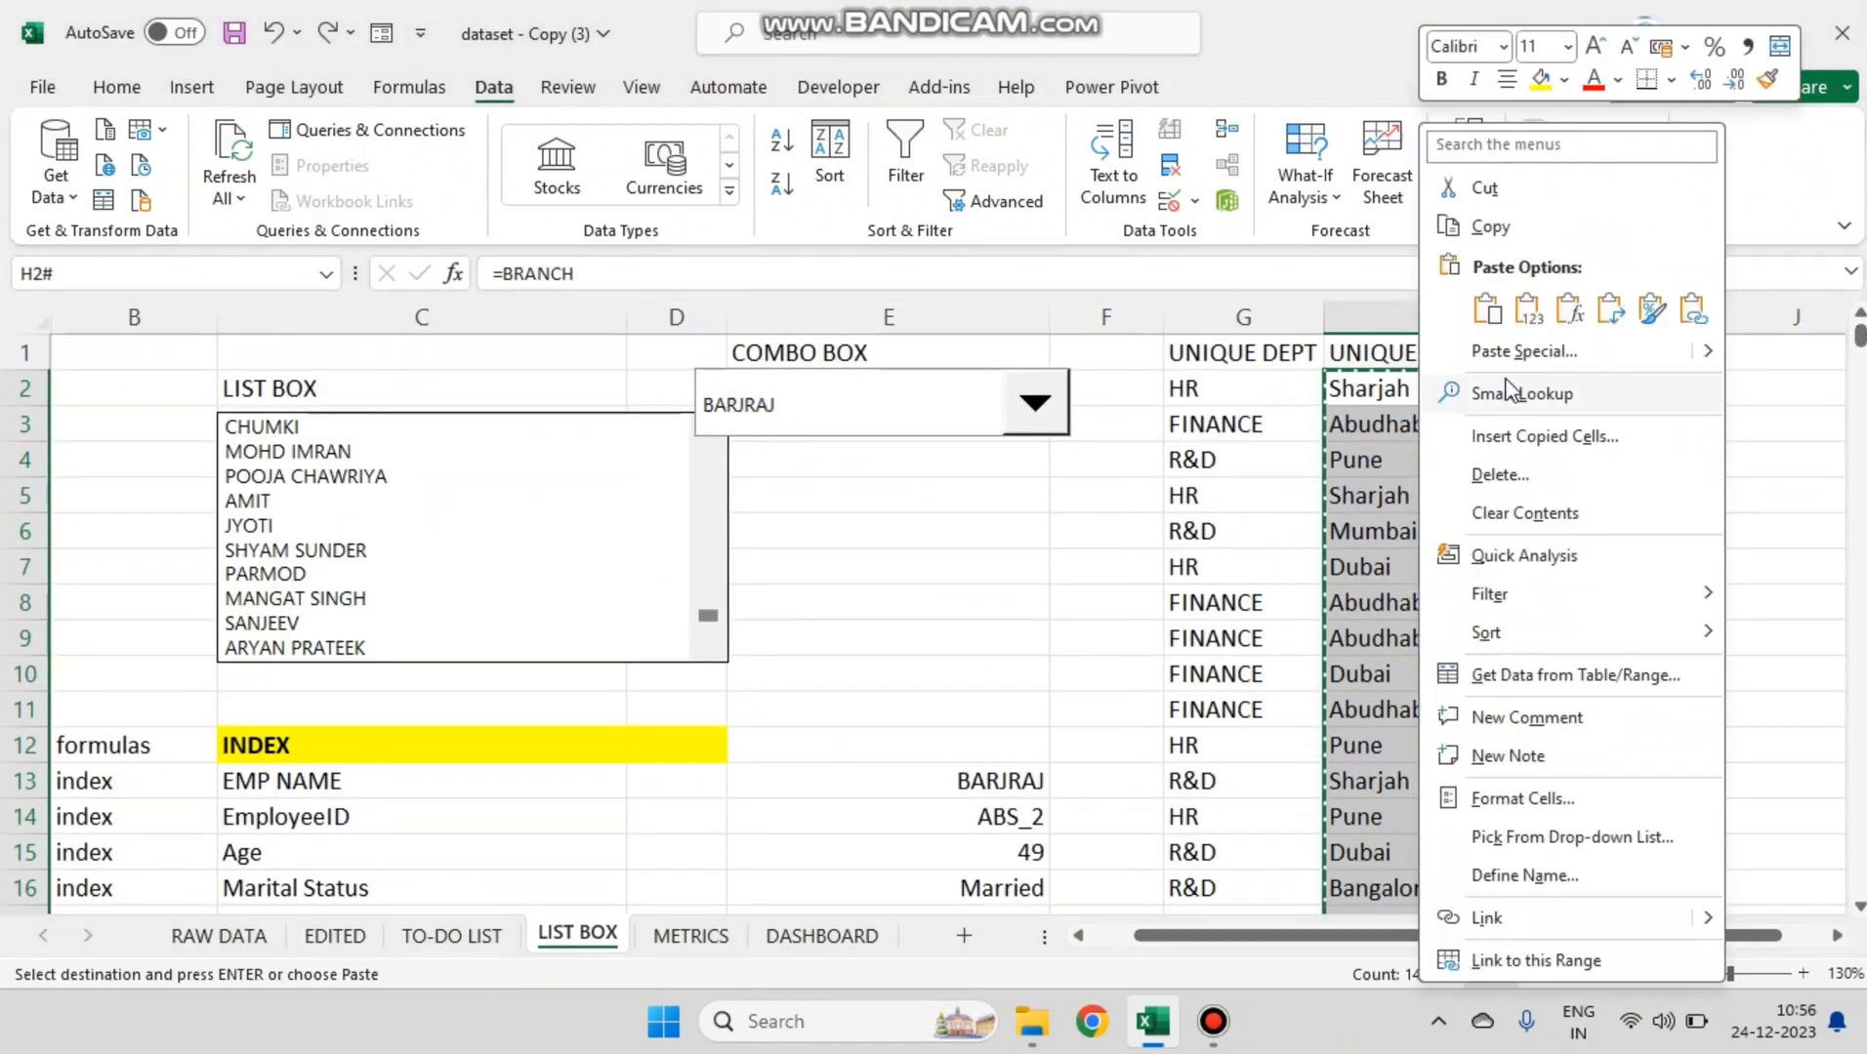
pyautogui.click(1527, 314)
# Step: Convert the UNIQUE NATION entries from I2 down to plain values by copying them and pasting over the same cells
pyautogui.click(1583, 392)
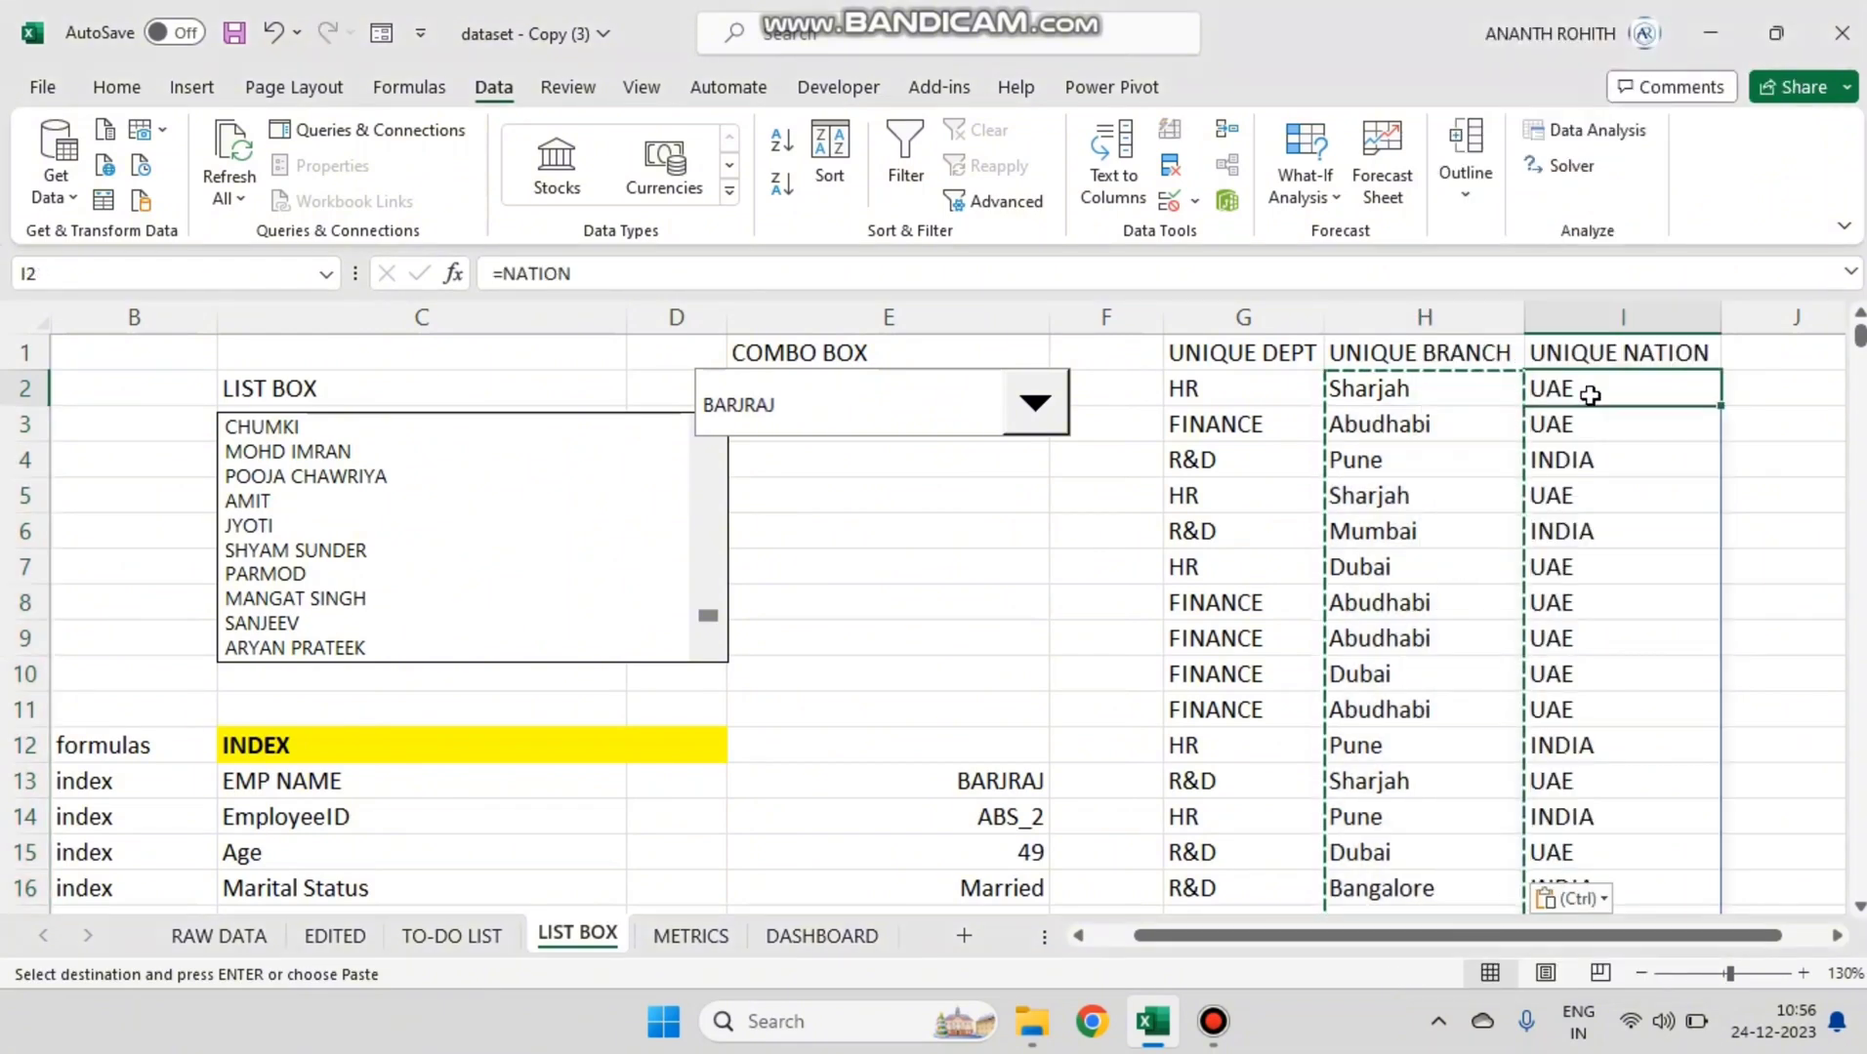
pyautogui.hotkey('ctrl', 'shift', 'Down')
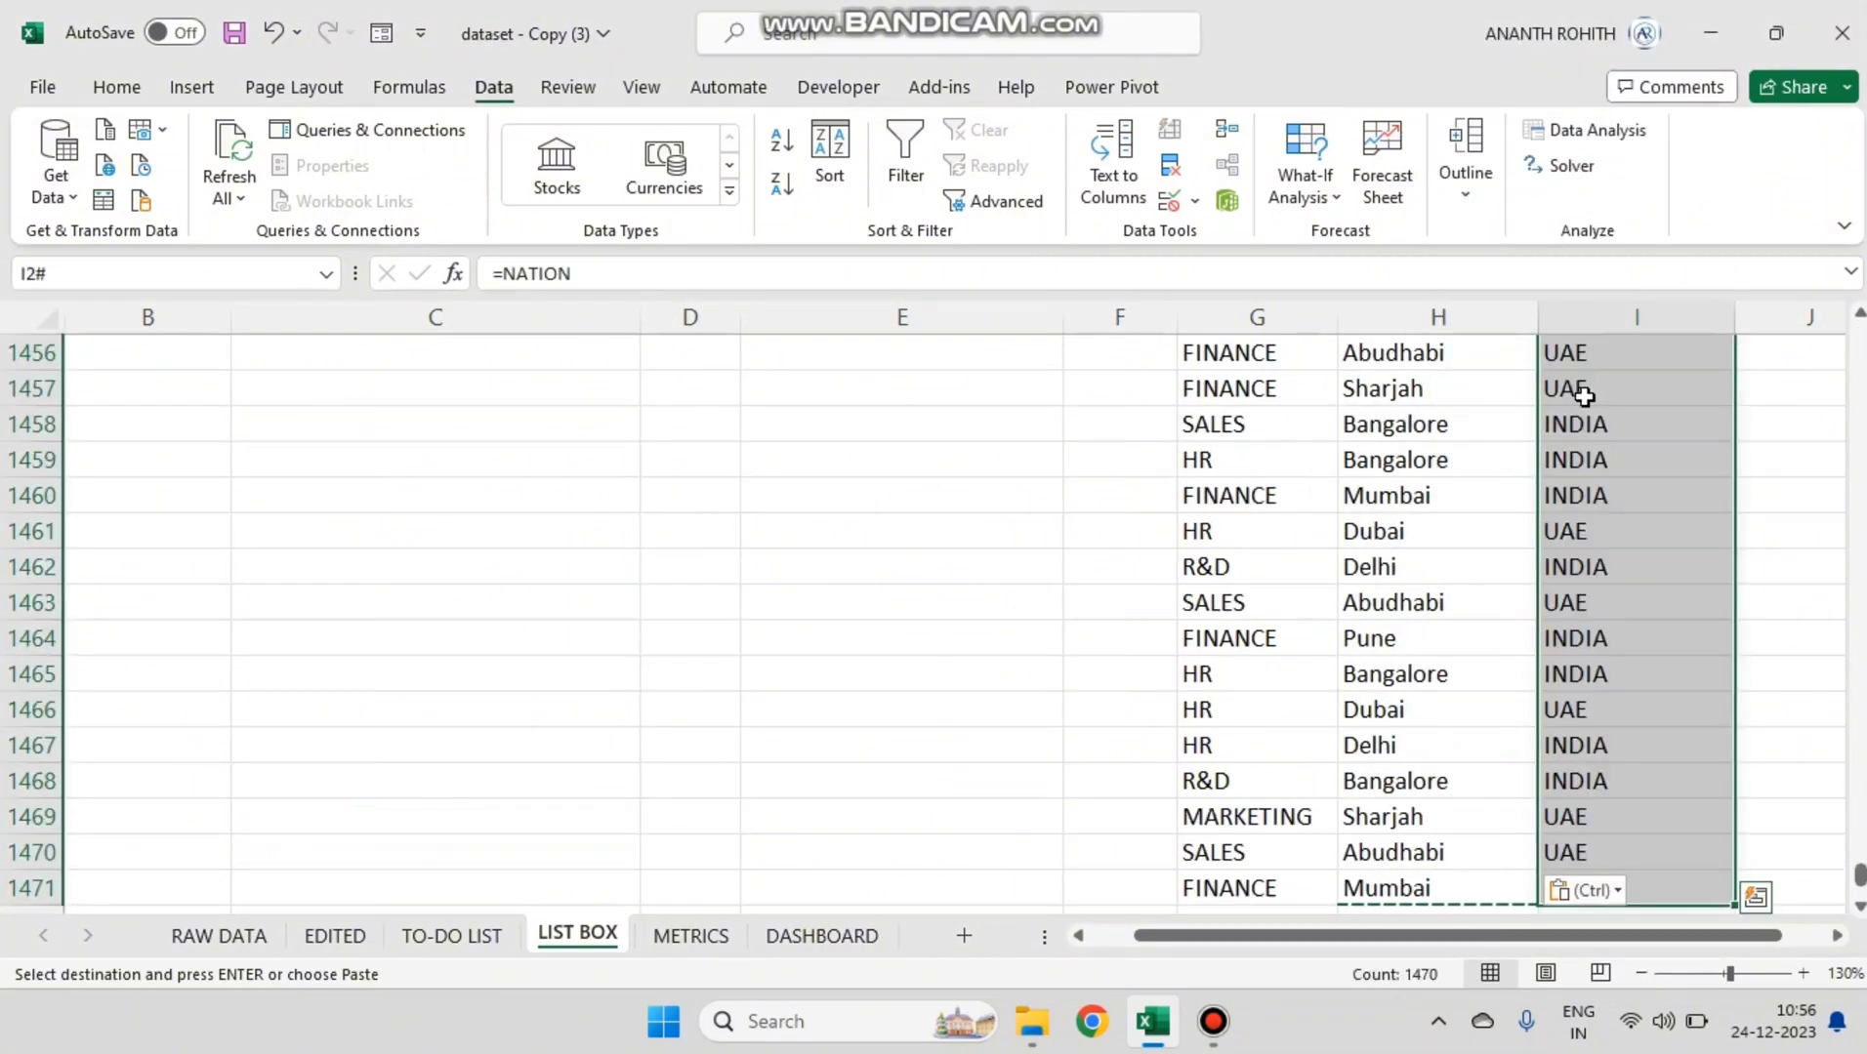
pyautogui.hotkey('ctrl', 'c')
pyautogui.moveTo(1855, 884); pyautogui.dragTo(1855, 332)
pyautogui.rightClick(1623, 389)
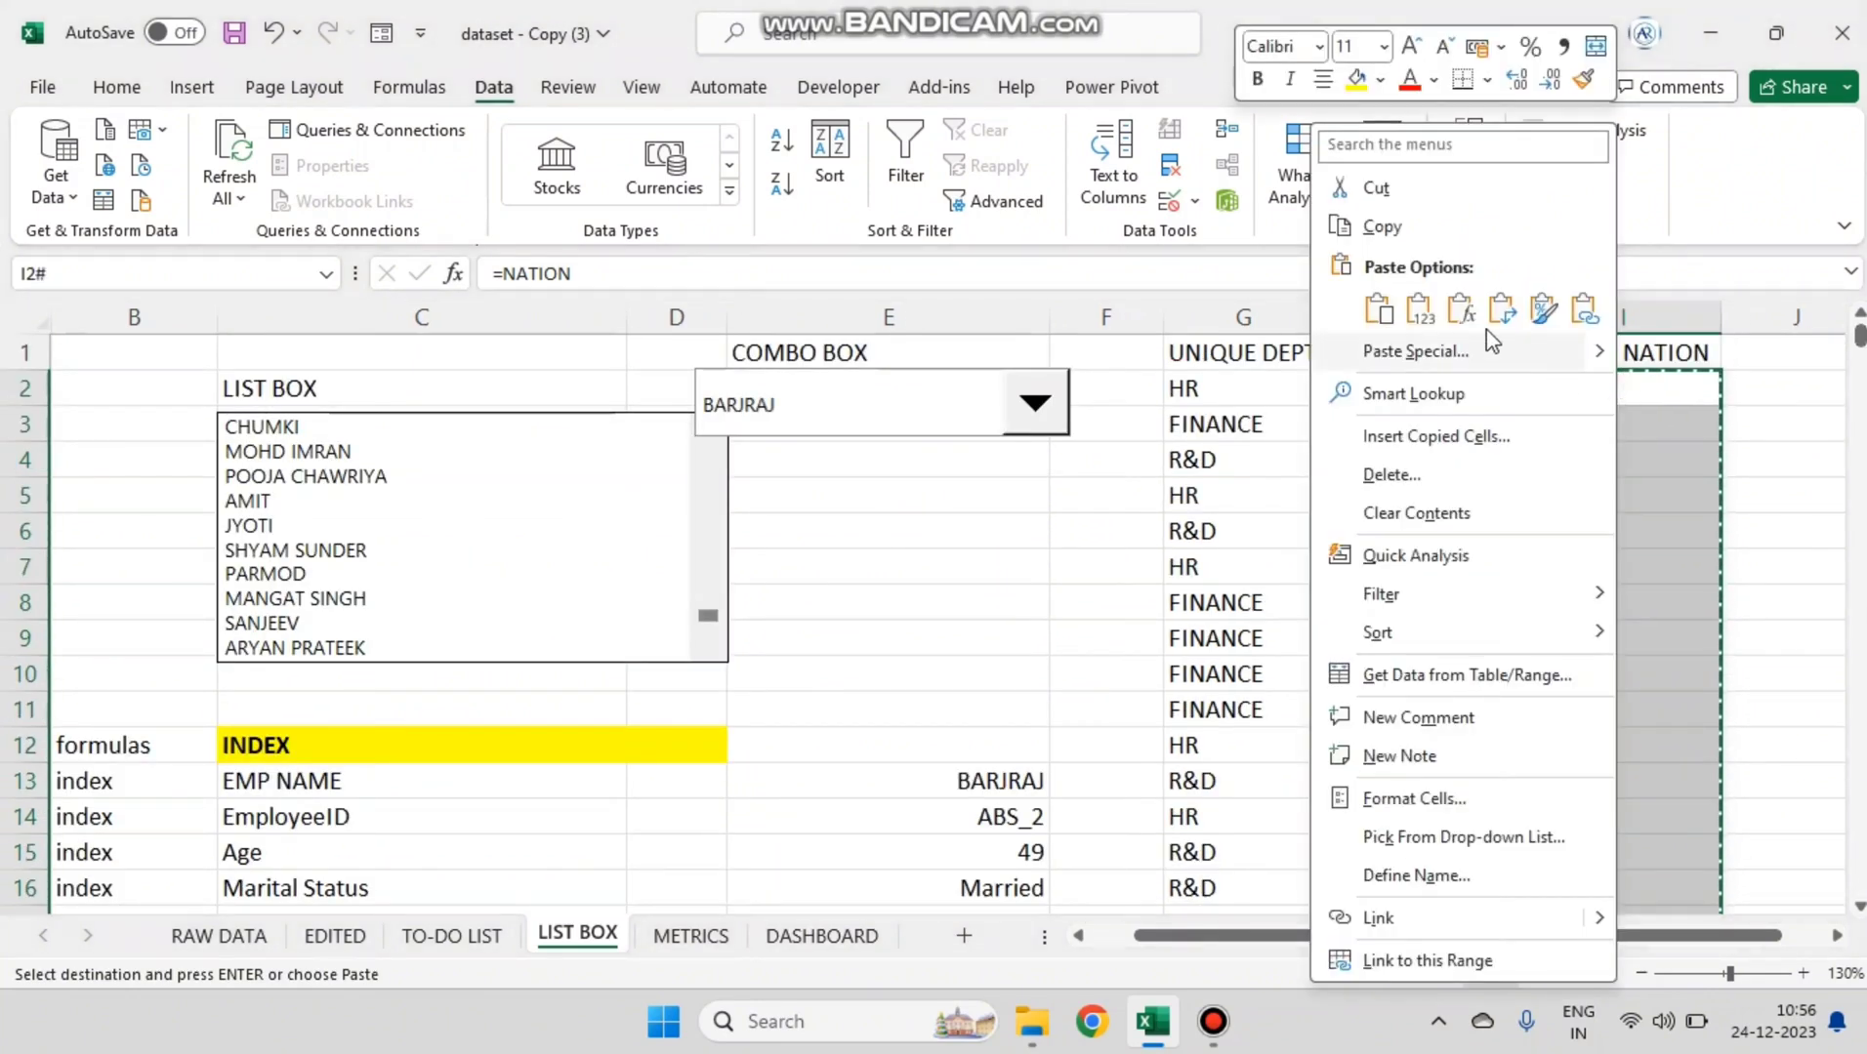
pyautogui.click(1548, 310)
pyautogui.click(1758, 420)
pyautogui.doubleClick(1758, 415)
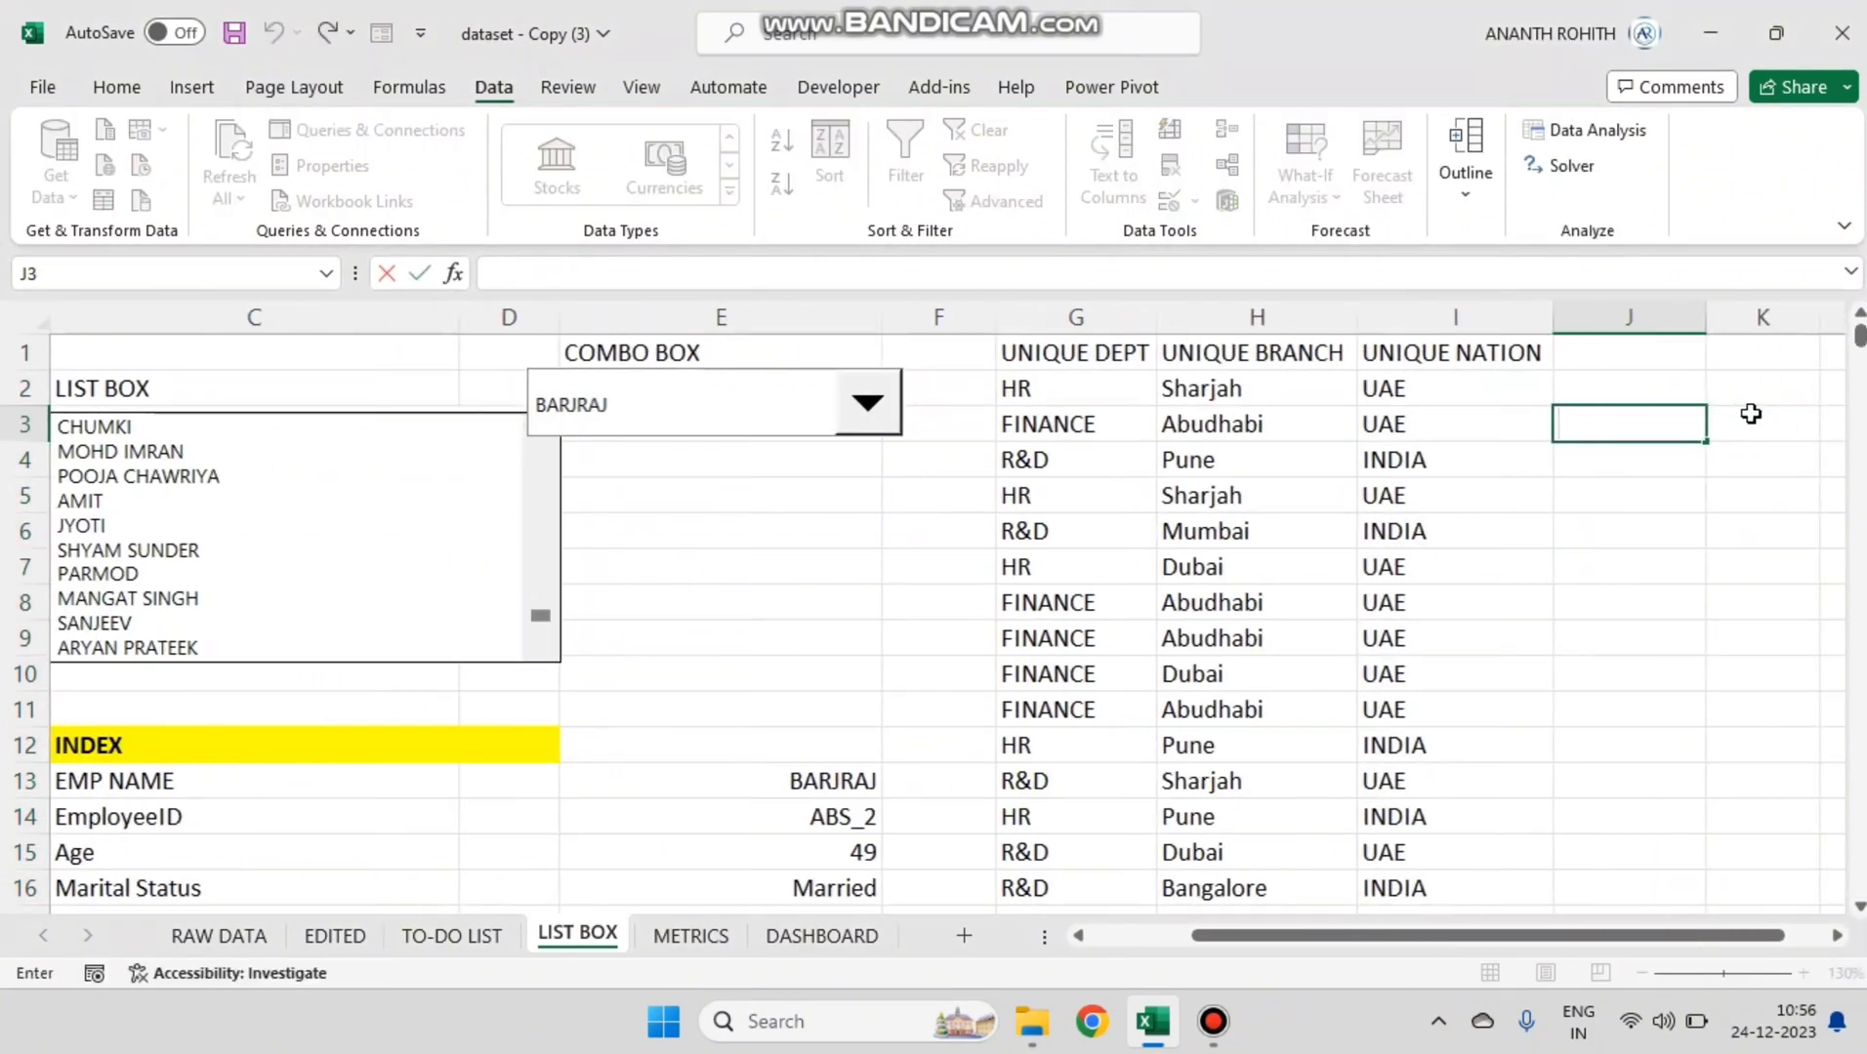
# Step: Look over the EDITED sheet, and check the first entries of the three lists on LIST BOX for plain values
pyautogui.click(359, 943)
pyautogui.moveTo(1186, 369); pyautogui.dragTo(1186, 562)
pyautogui.click(591, 939)
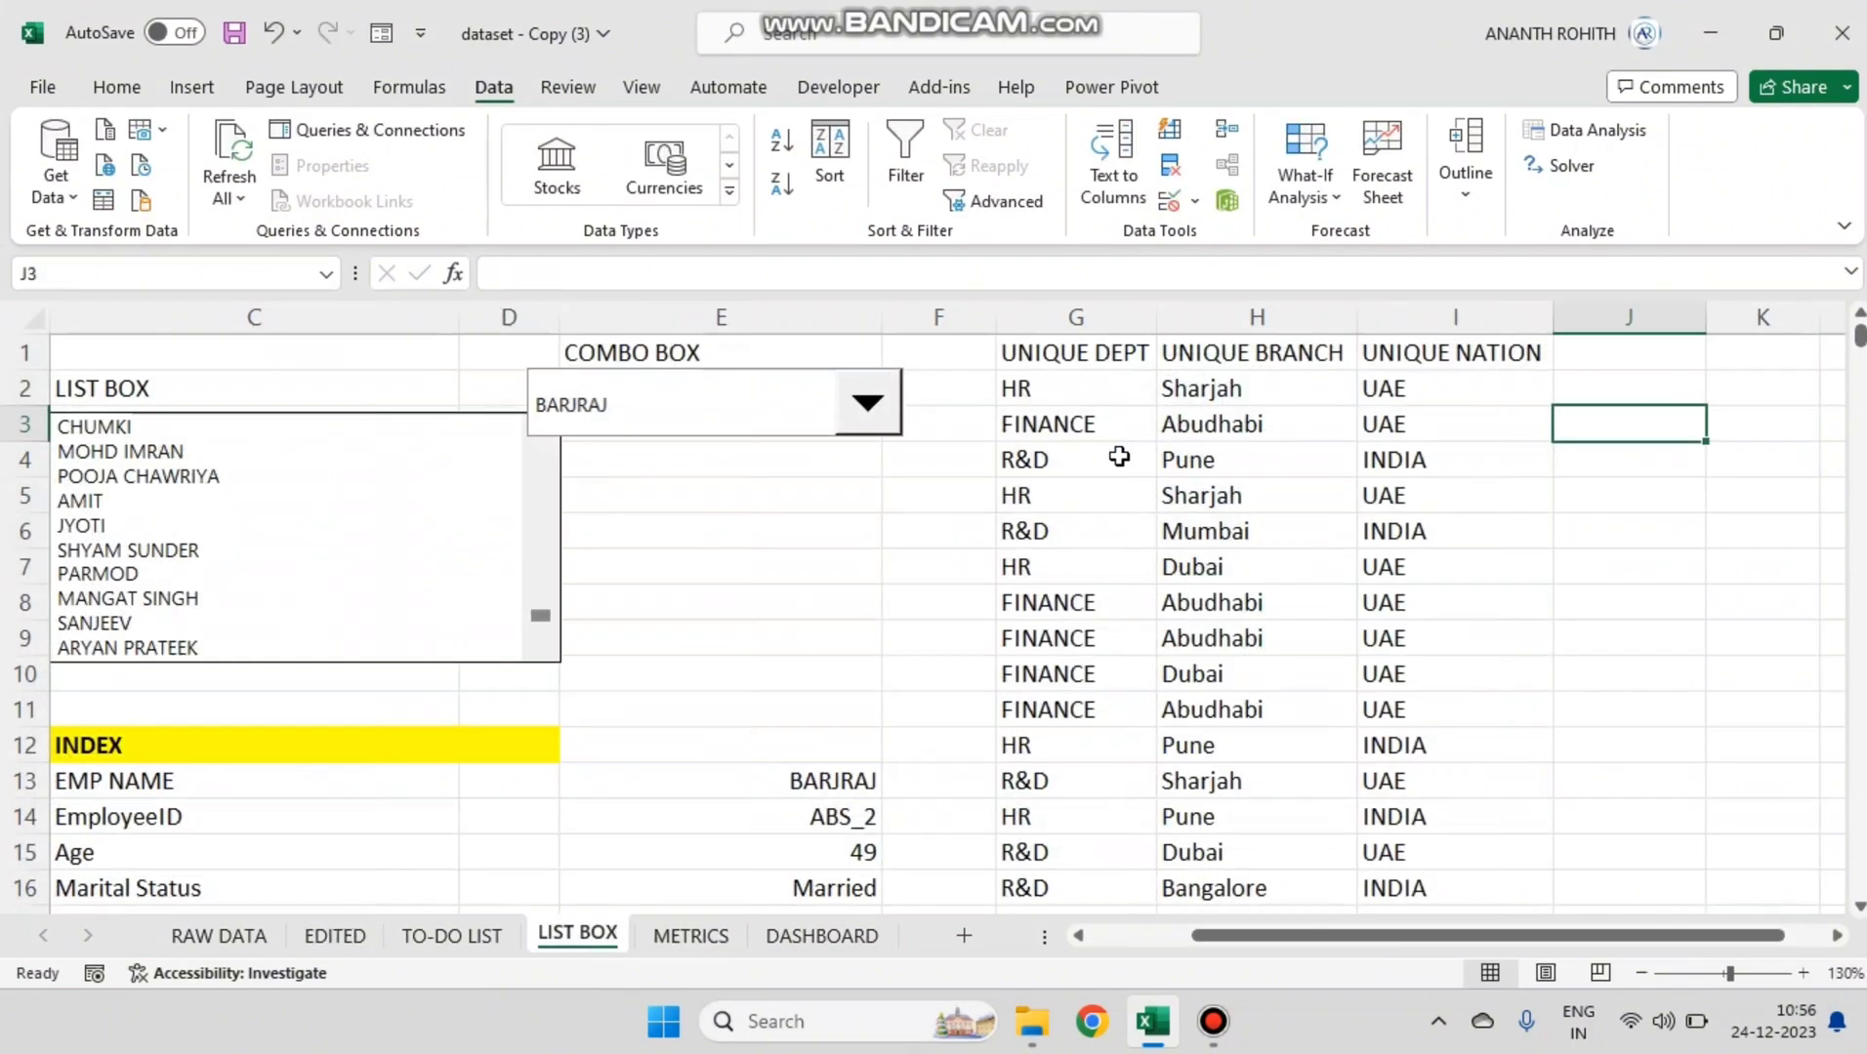
pyautogui.click(1093, 389)
pyautogui.click(1220, 424)
pyautogui.click(1443, 389)
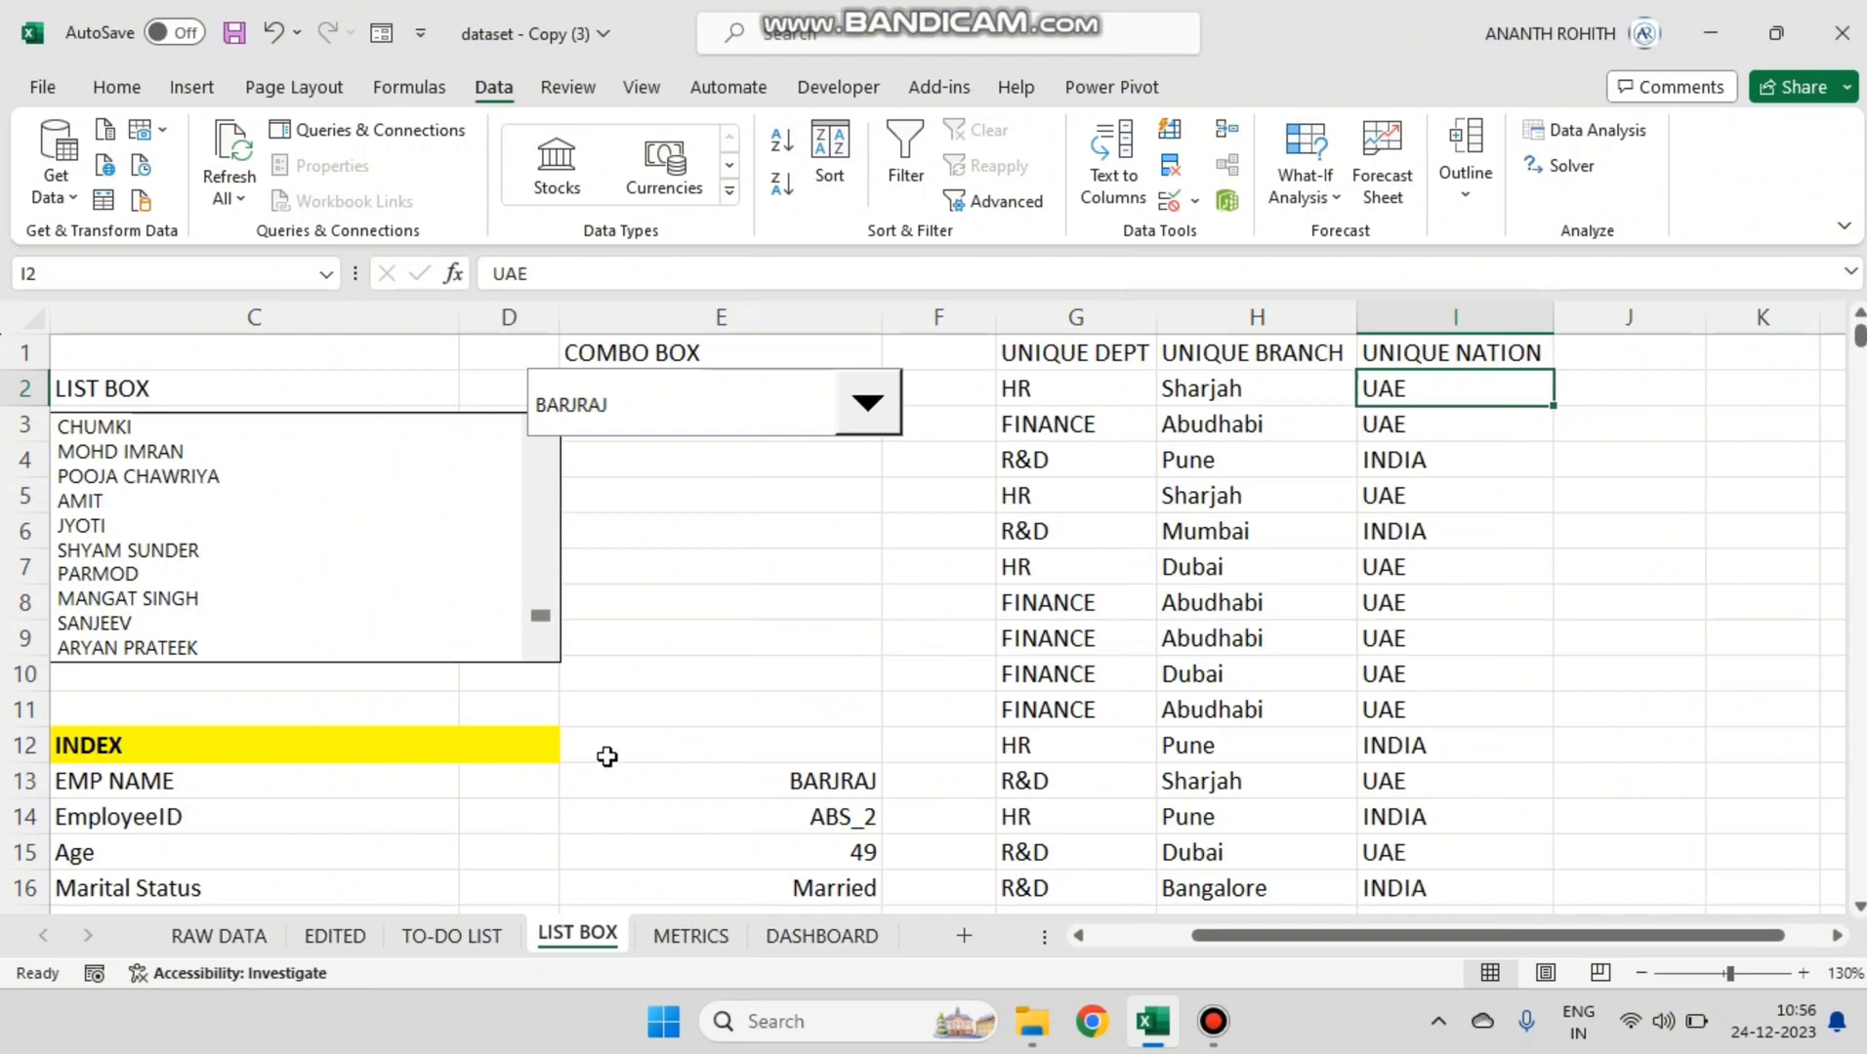
pyautogui.click(1091, 394)
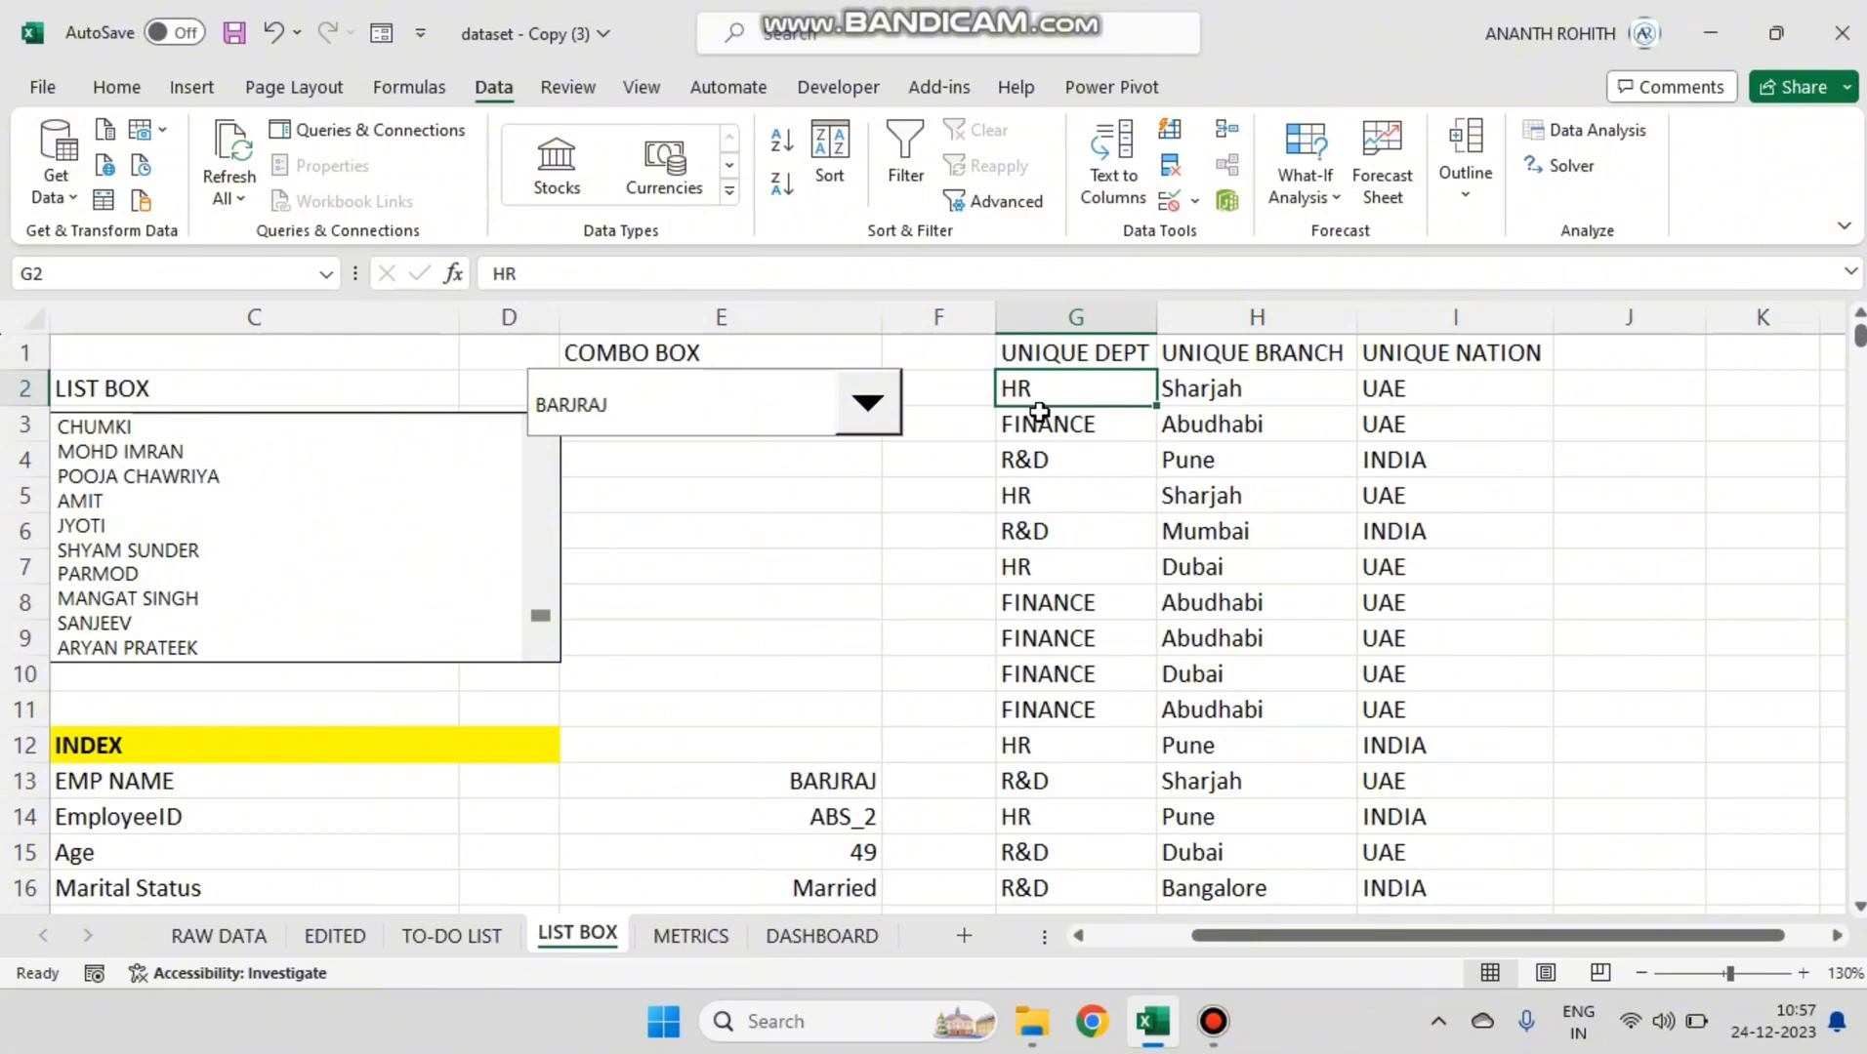
# Step: Remove duplicates from the UNIQUE DEPT entries from G2 down, continuing with the current selection only
pyautogui.hotkey('ctrl', 'shift', 'Down')
pyautogui.moveTo(1857, 879); pyautogui.dragTo(1857, 336)
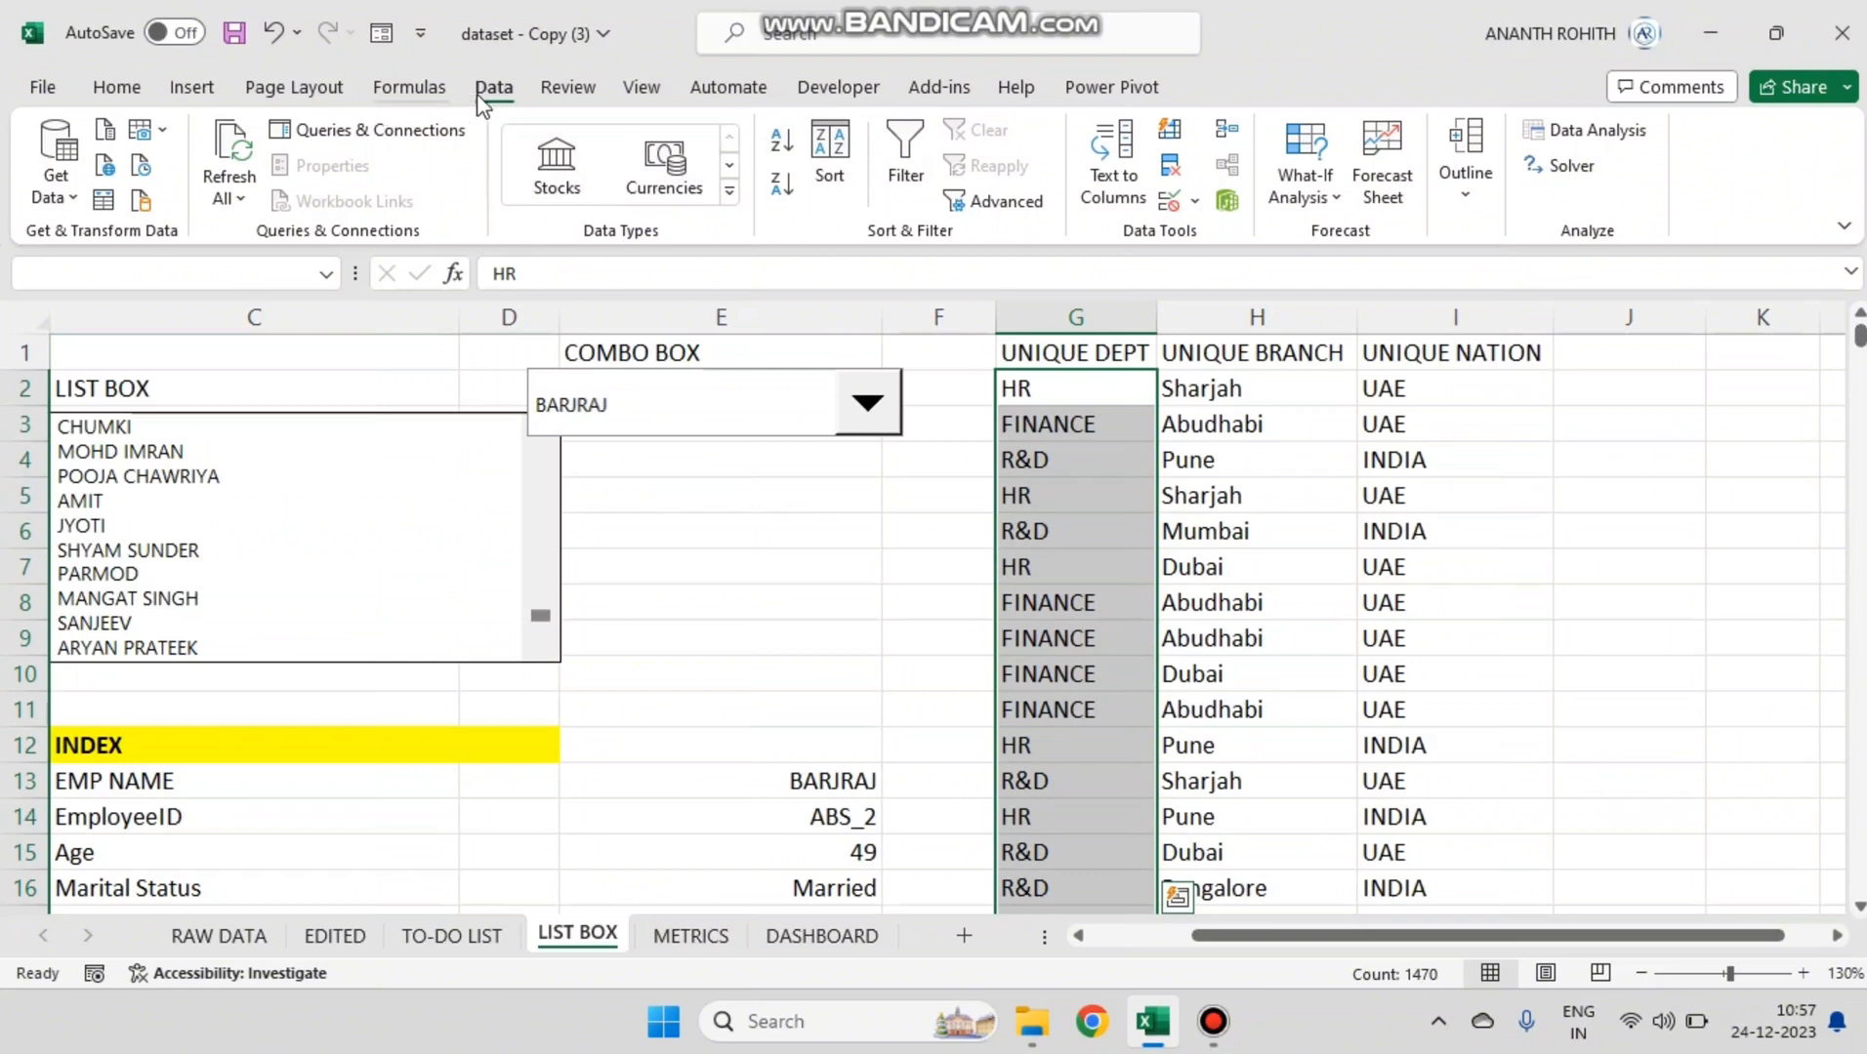
pyautogui.click(1174, 168)
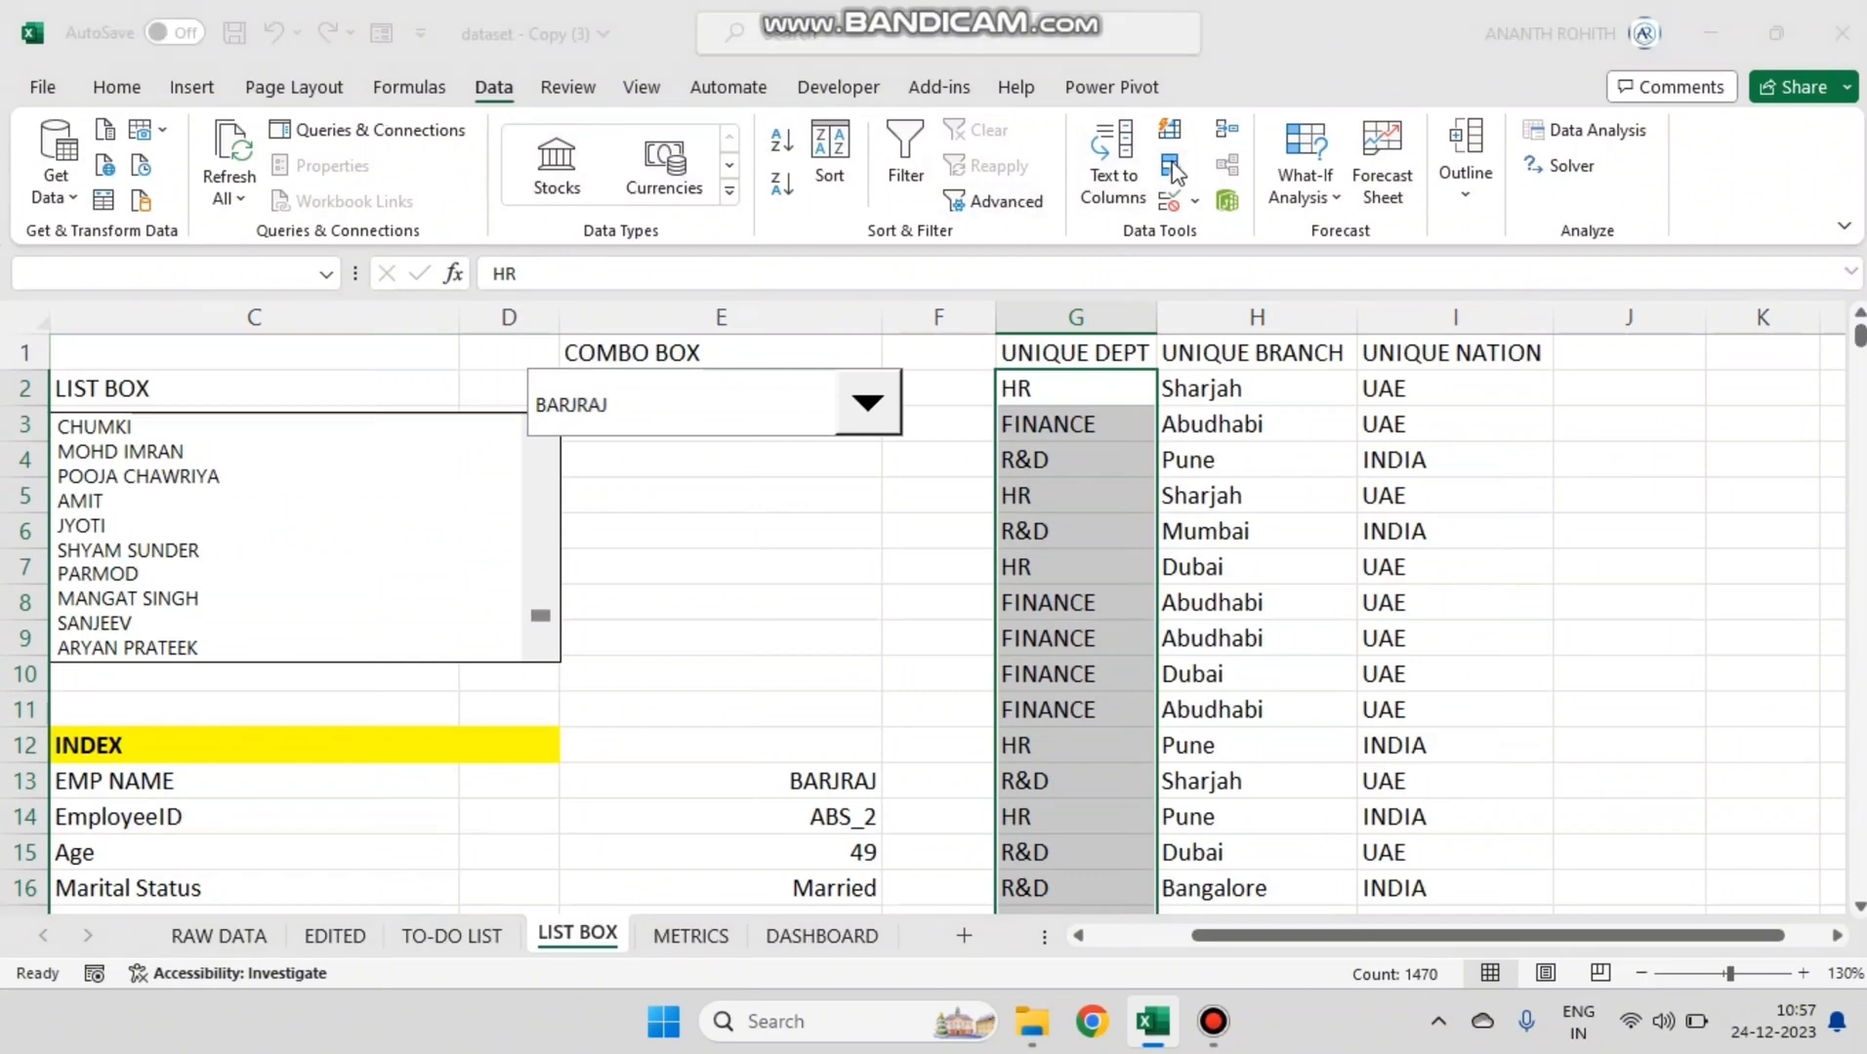
pyautogui.click(725, 341)
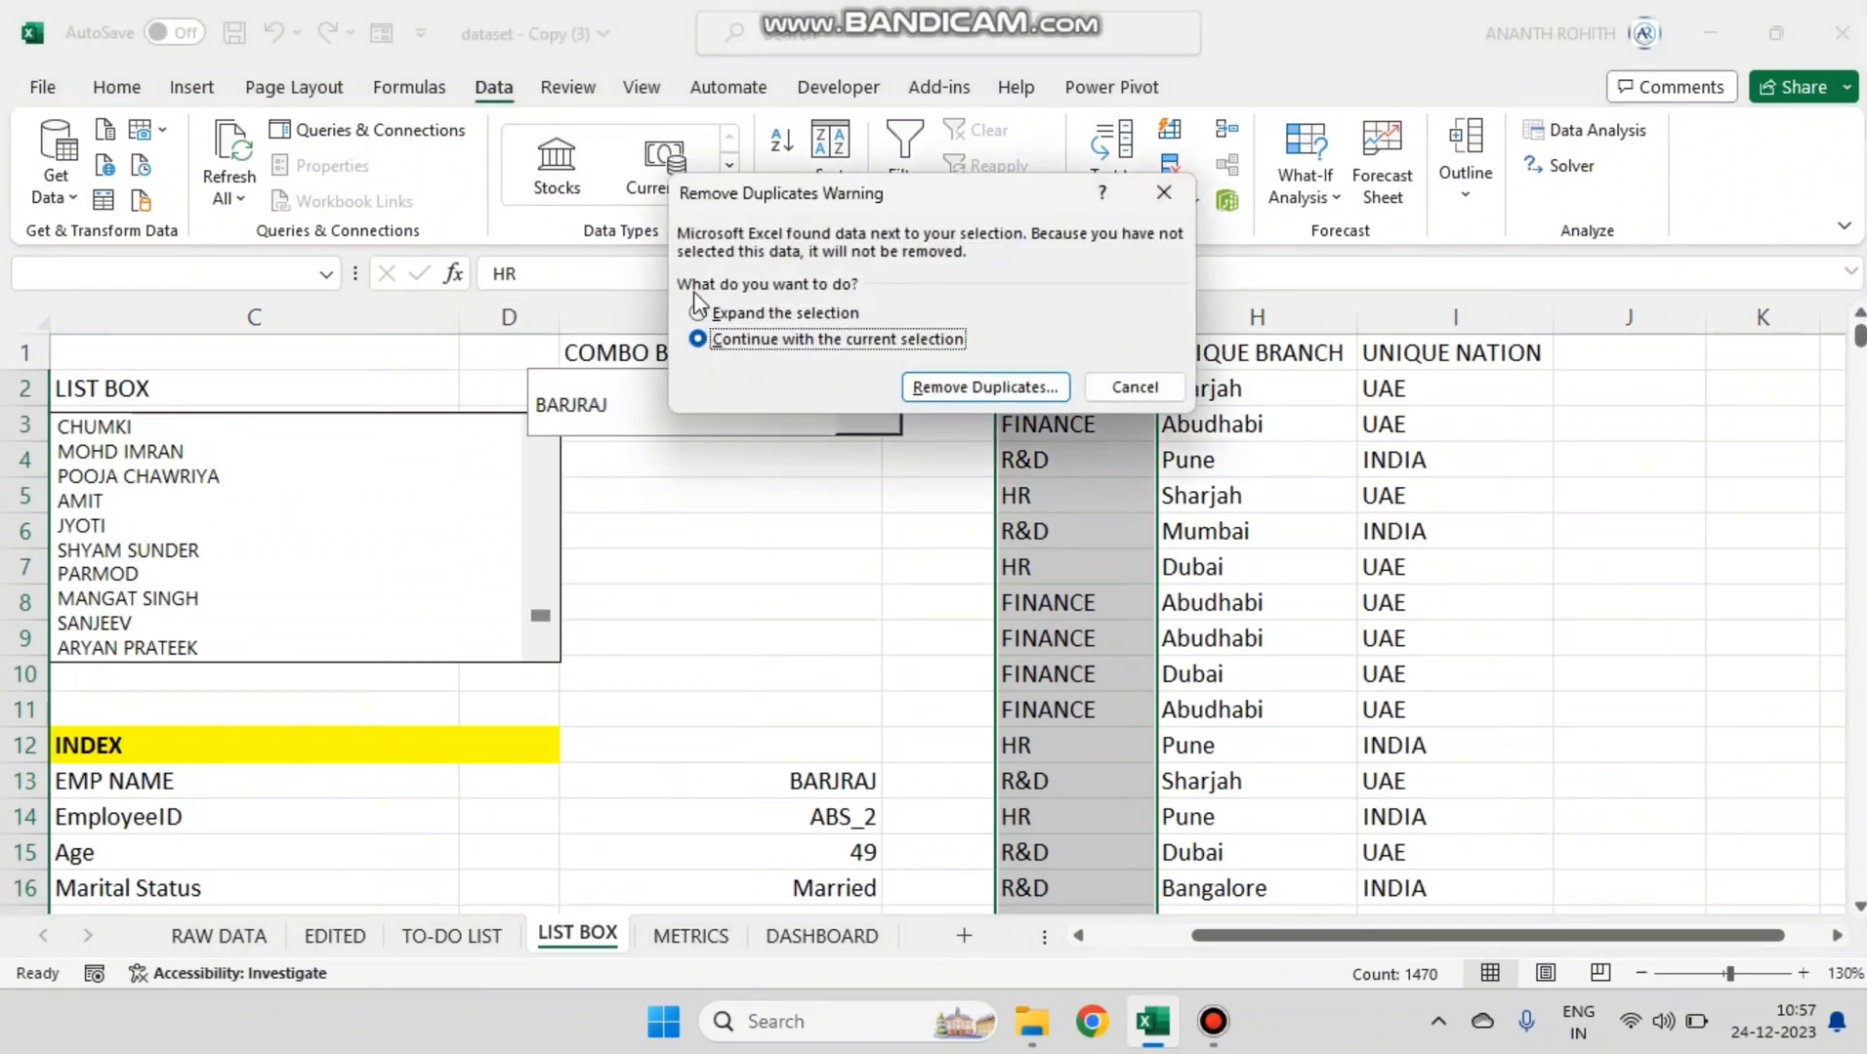
pyautogui.click(945, 389)
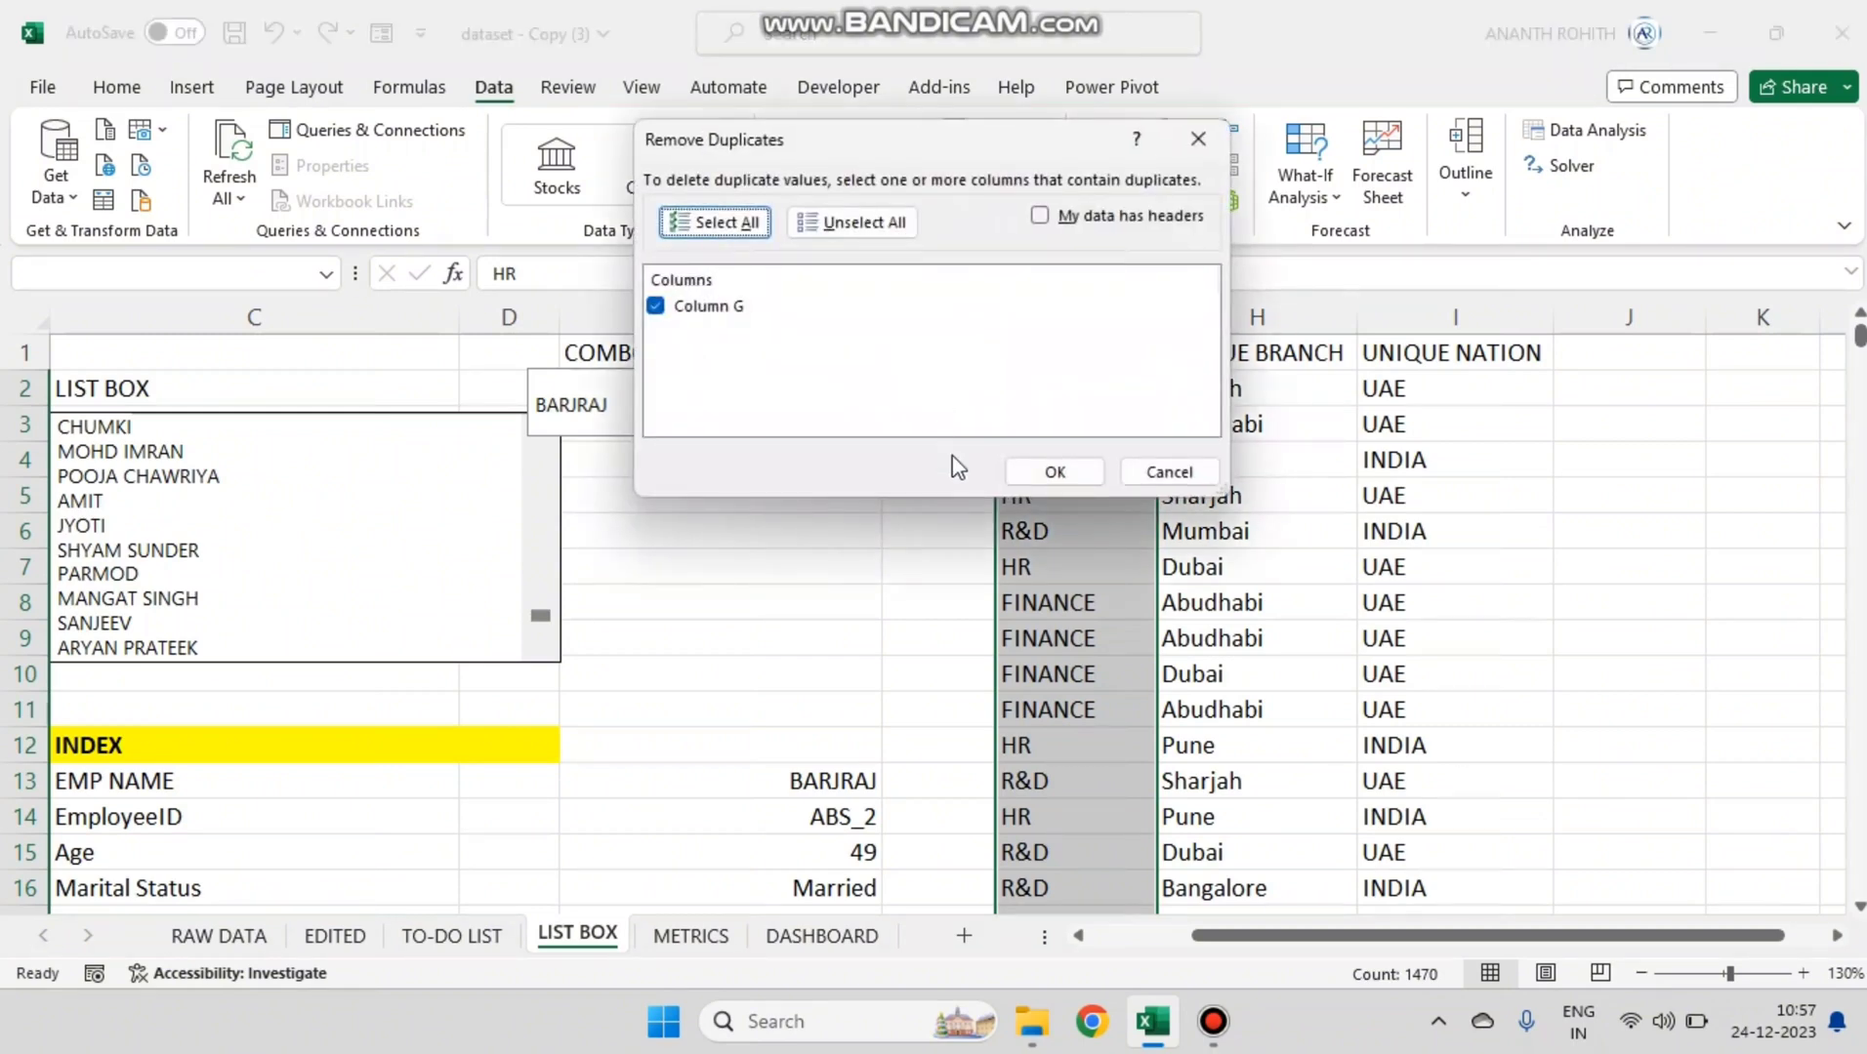
pyautogui.click(1041, 474)
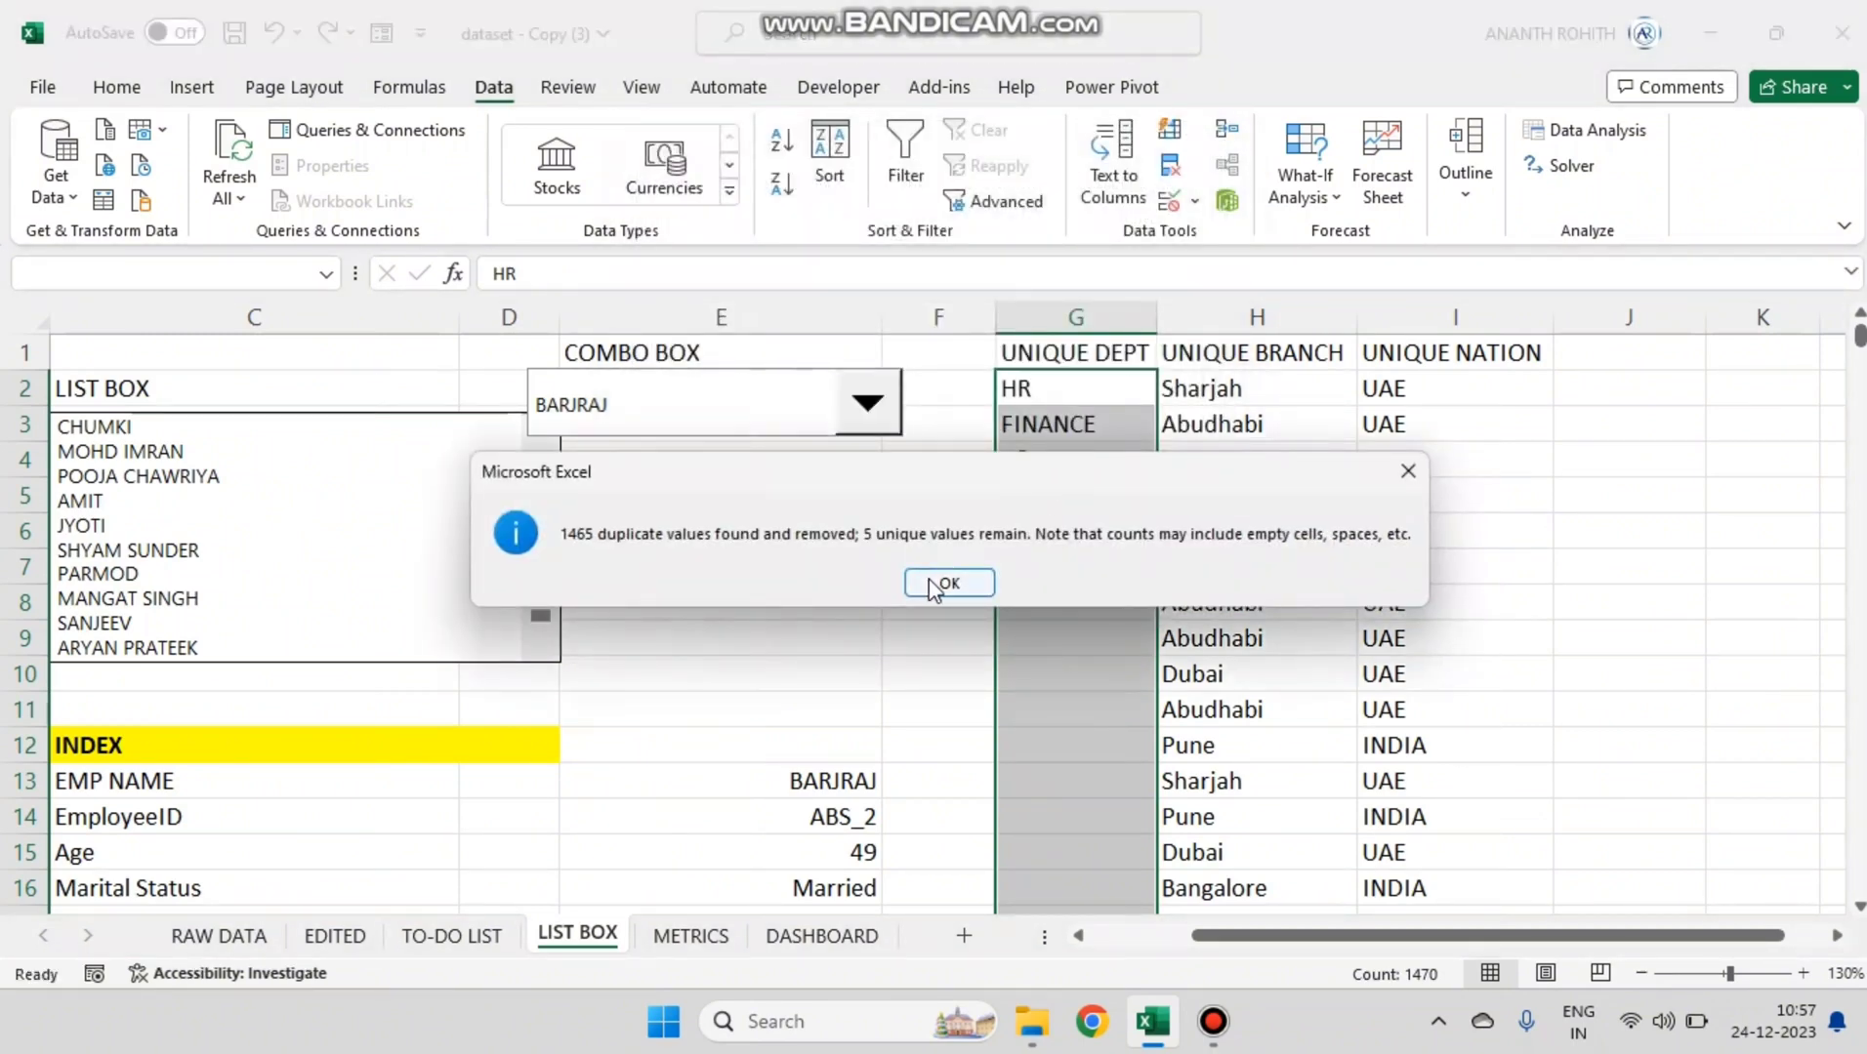
pyautogui.click(947, 583)
pyautogui.moveTo(1038, 386); pyautogui.dragTo(1013, 536)
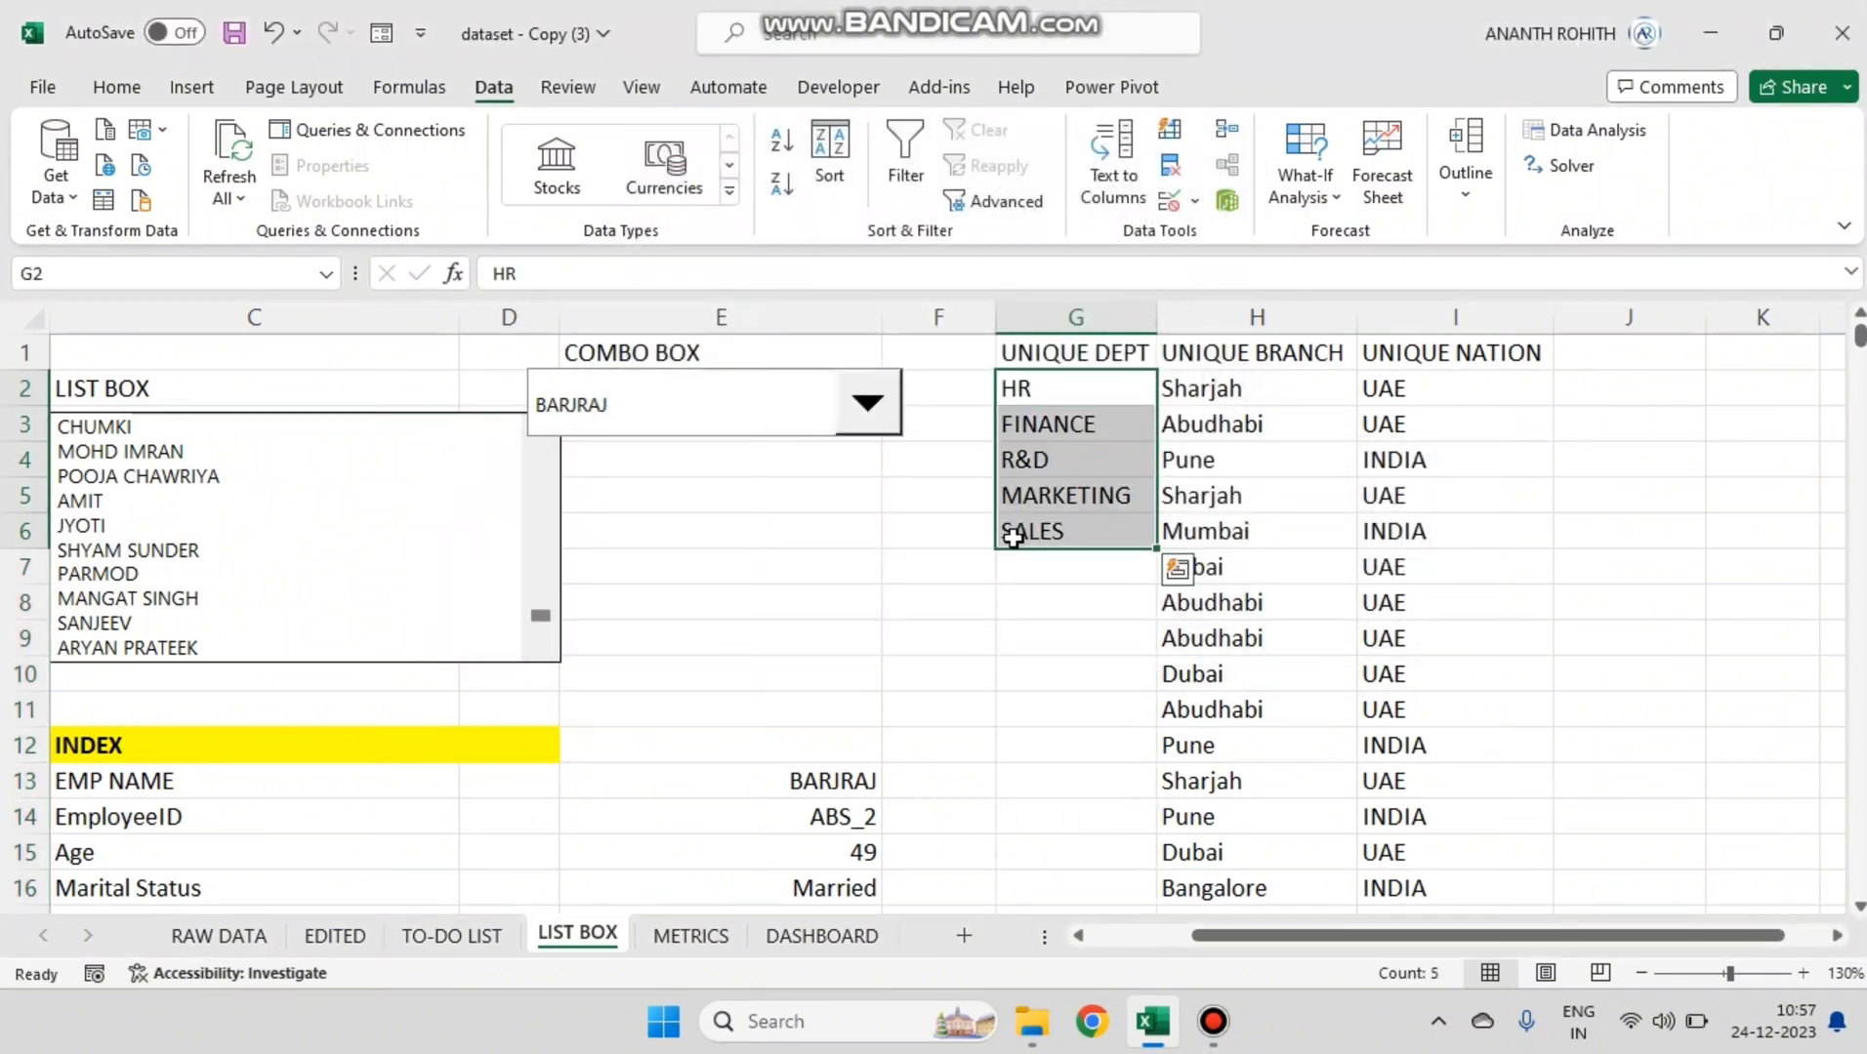
# Step: Remove duplicates from the UNIQUE BRANCH entries from H2 down, without expanding the selection to neighbouring columns
pyautogui.click(1264, 391)
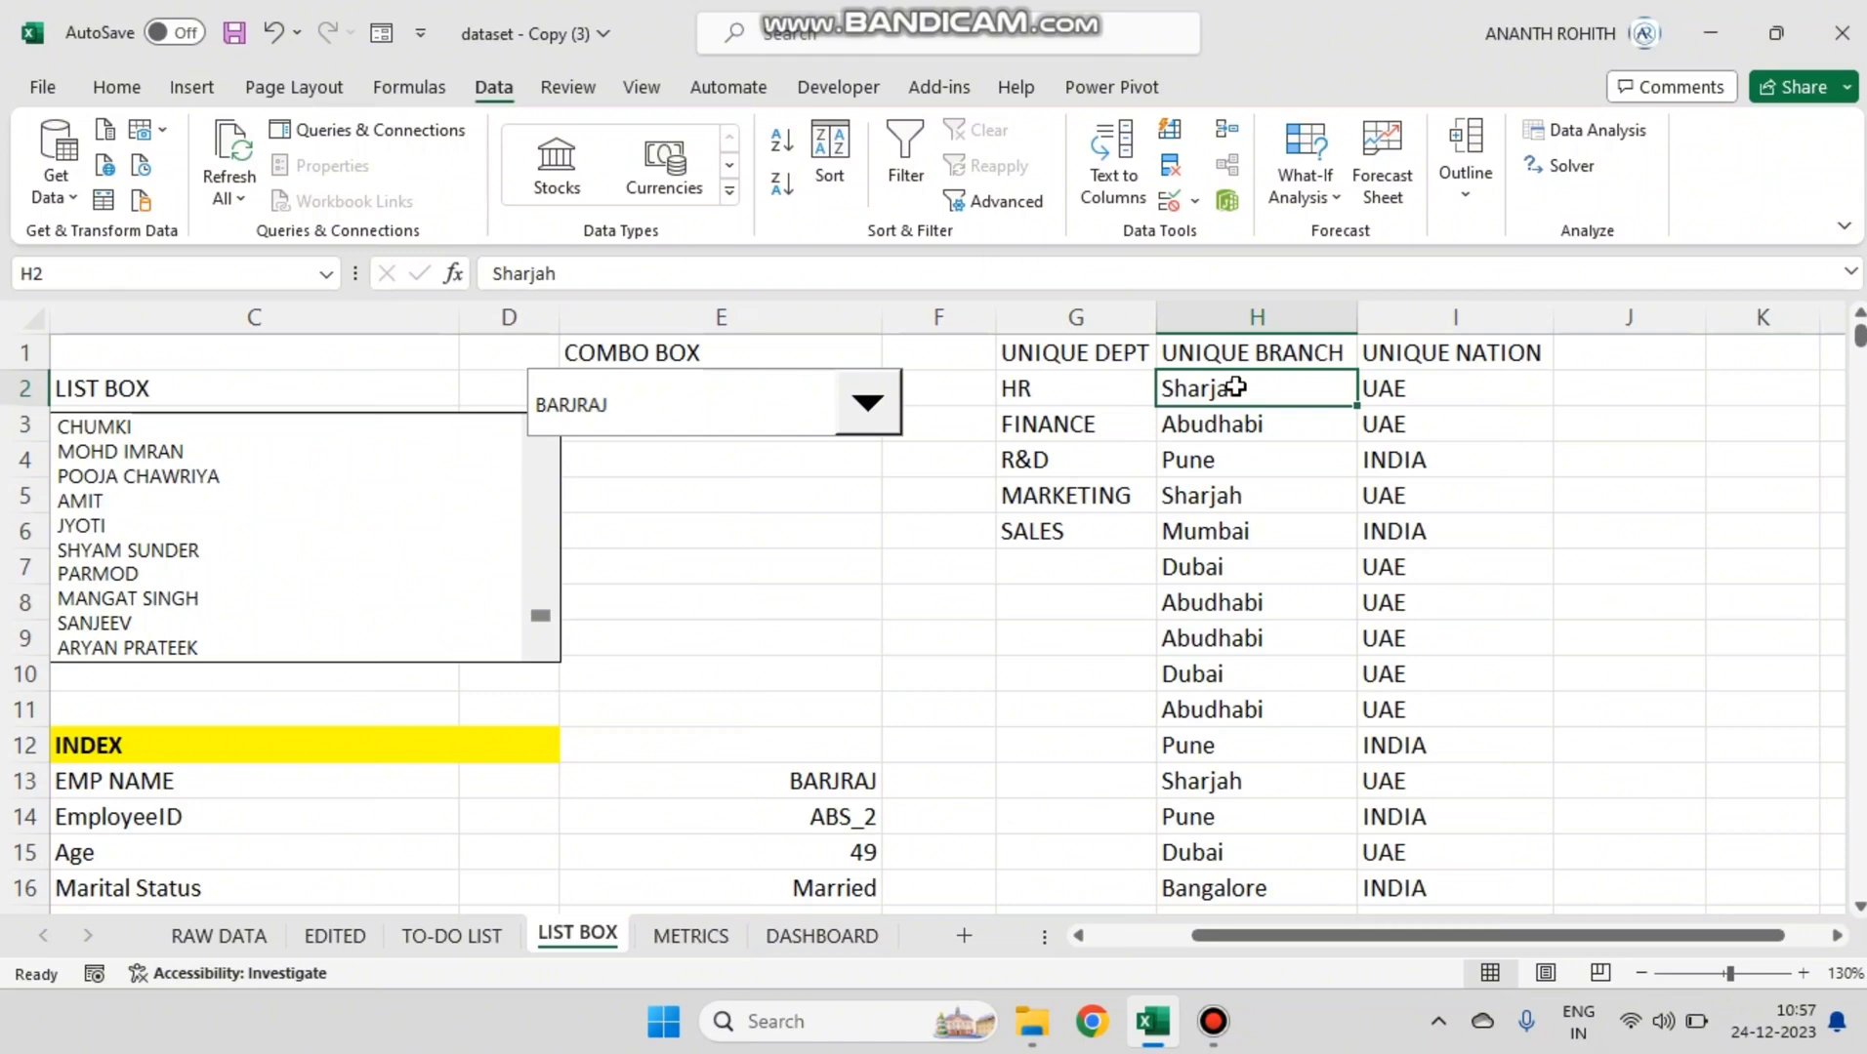
pyautogui.hotkey('ctrl', 'shift', 'Down')
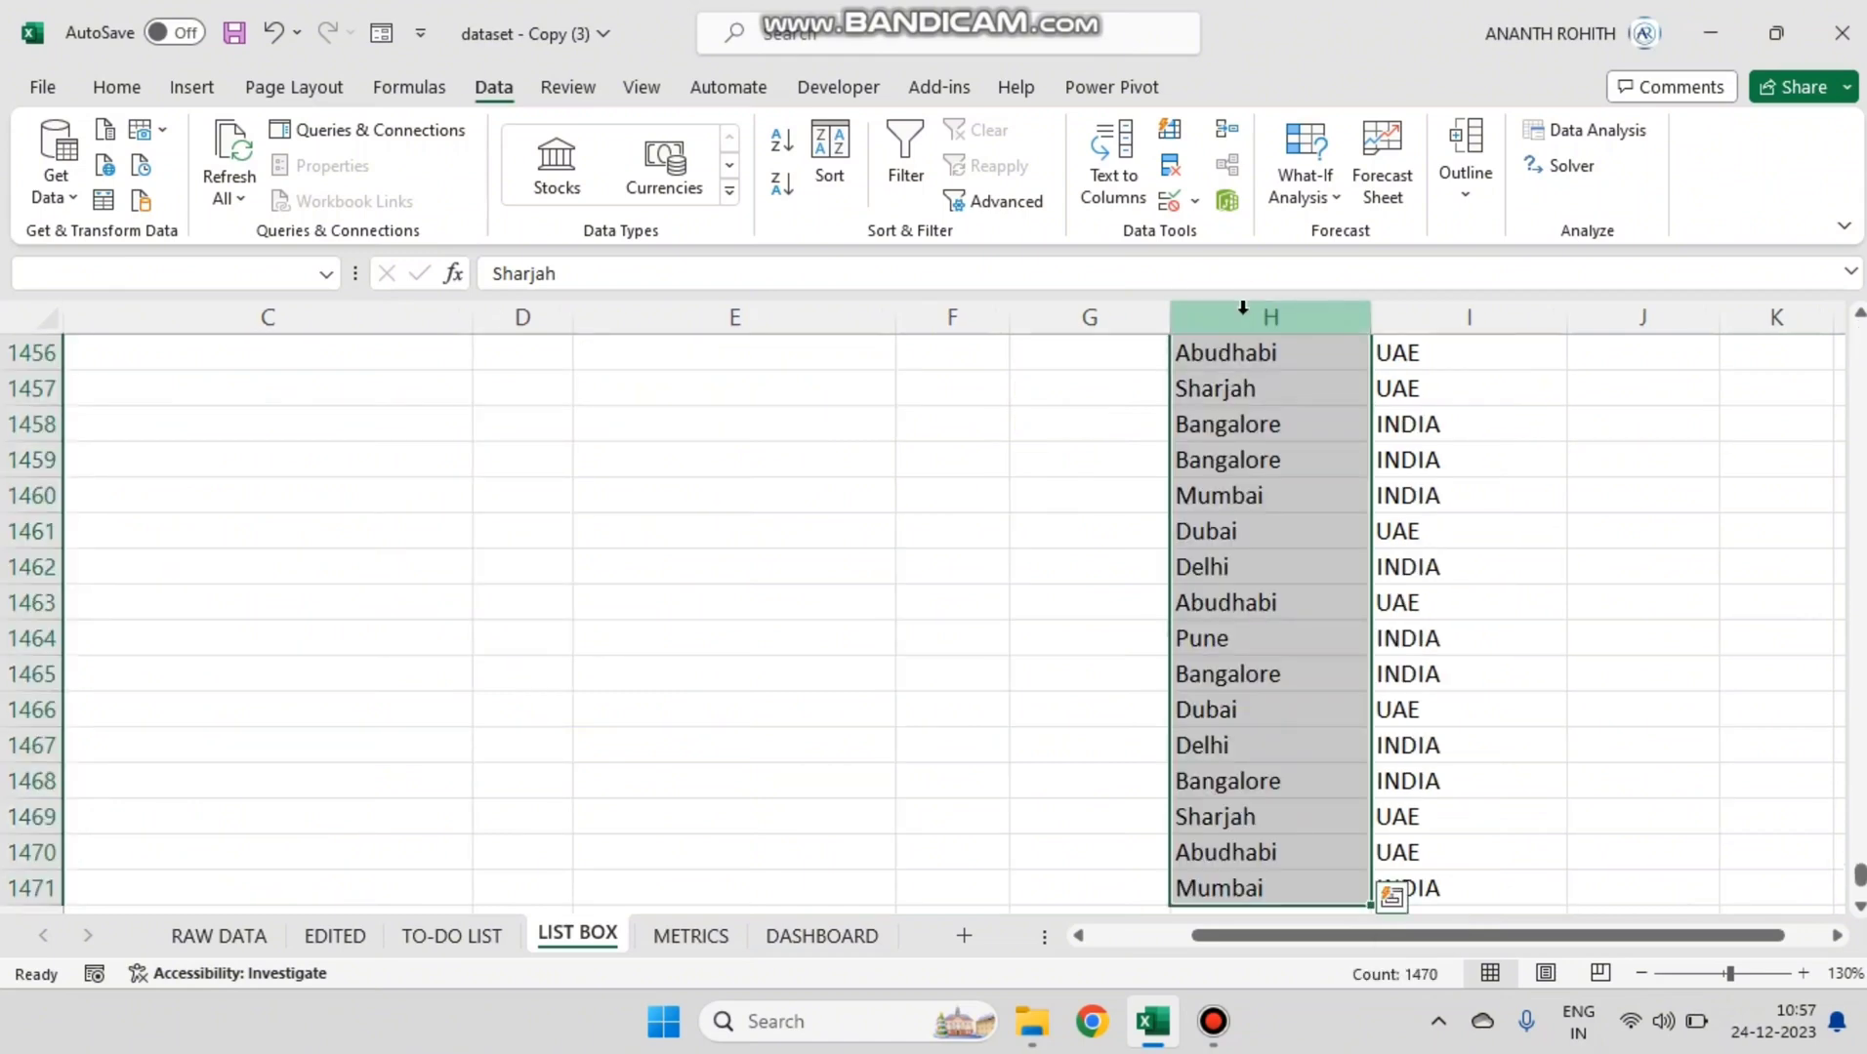
pyautogui.click(1171, 168)
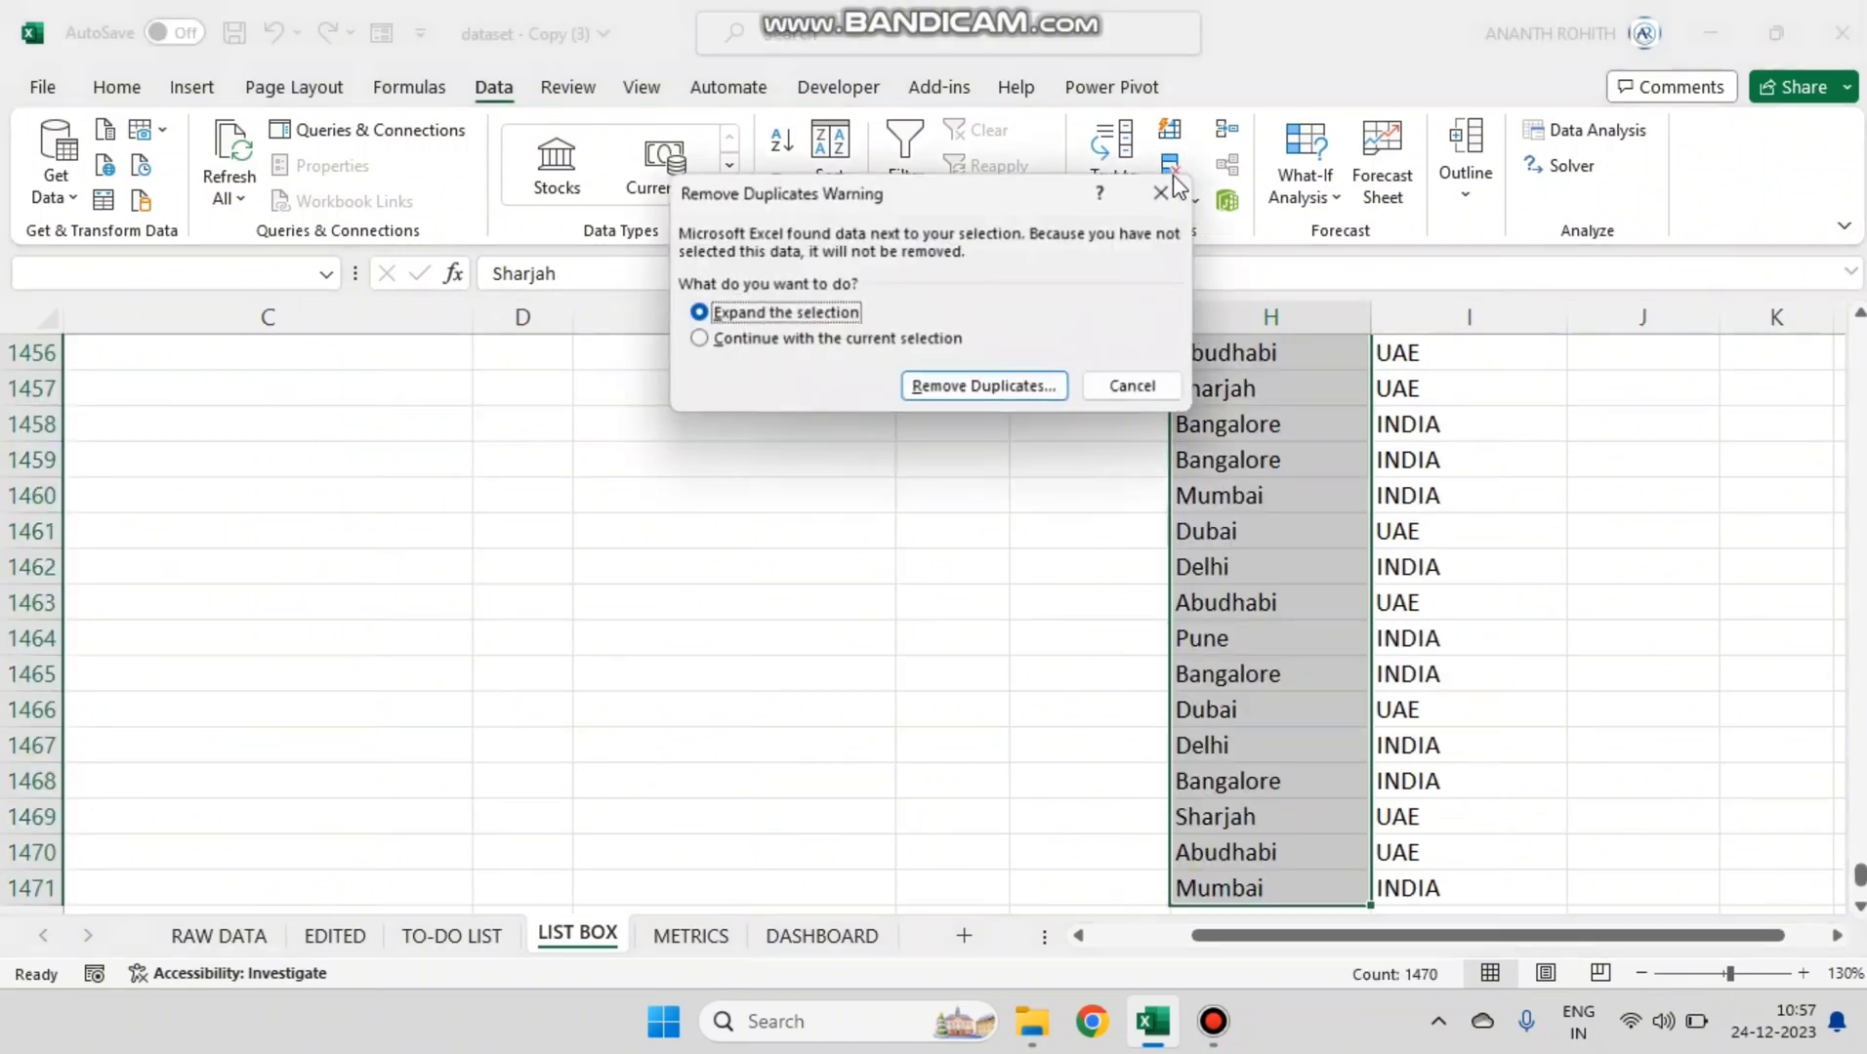
pyautogui.click(811, 339)
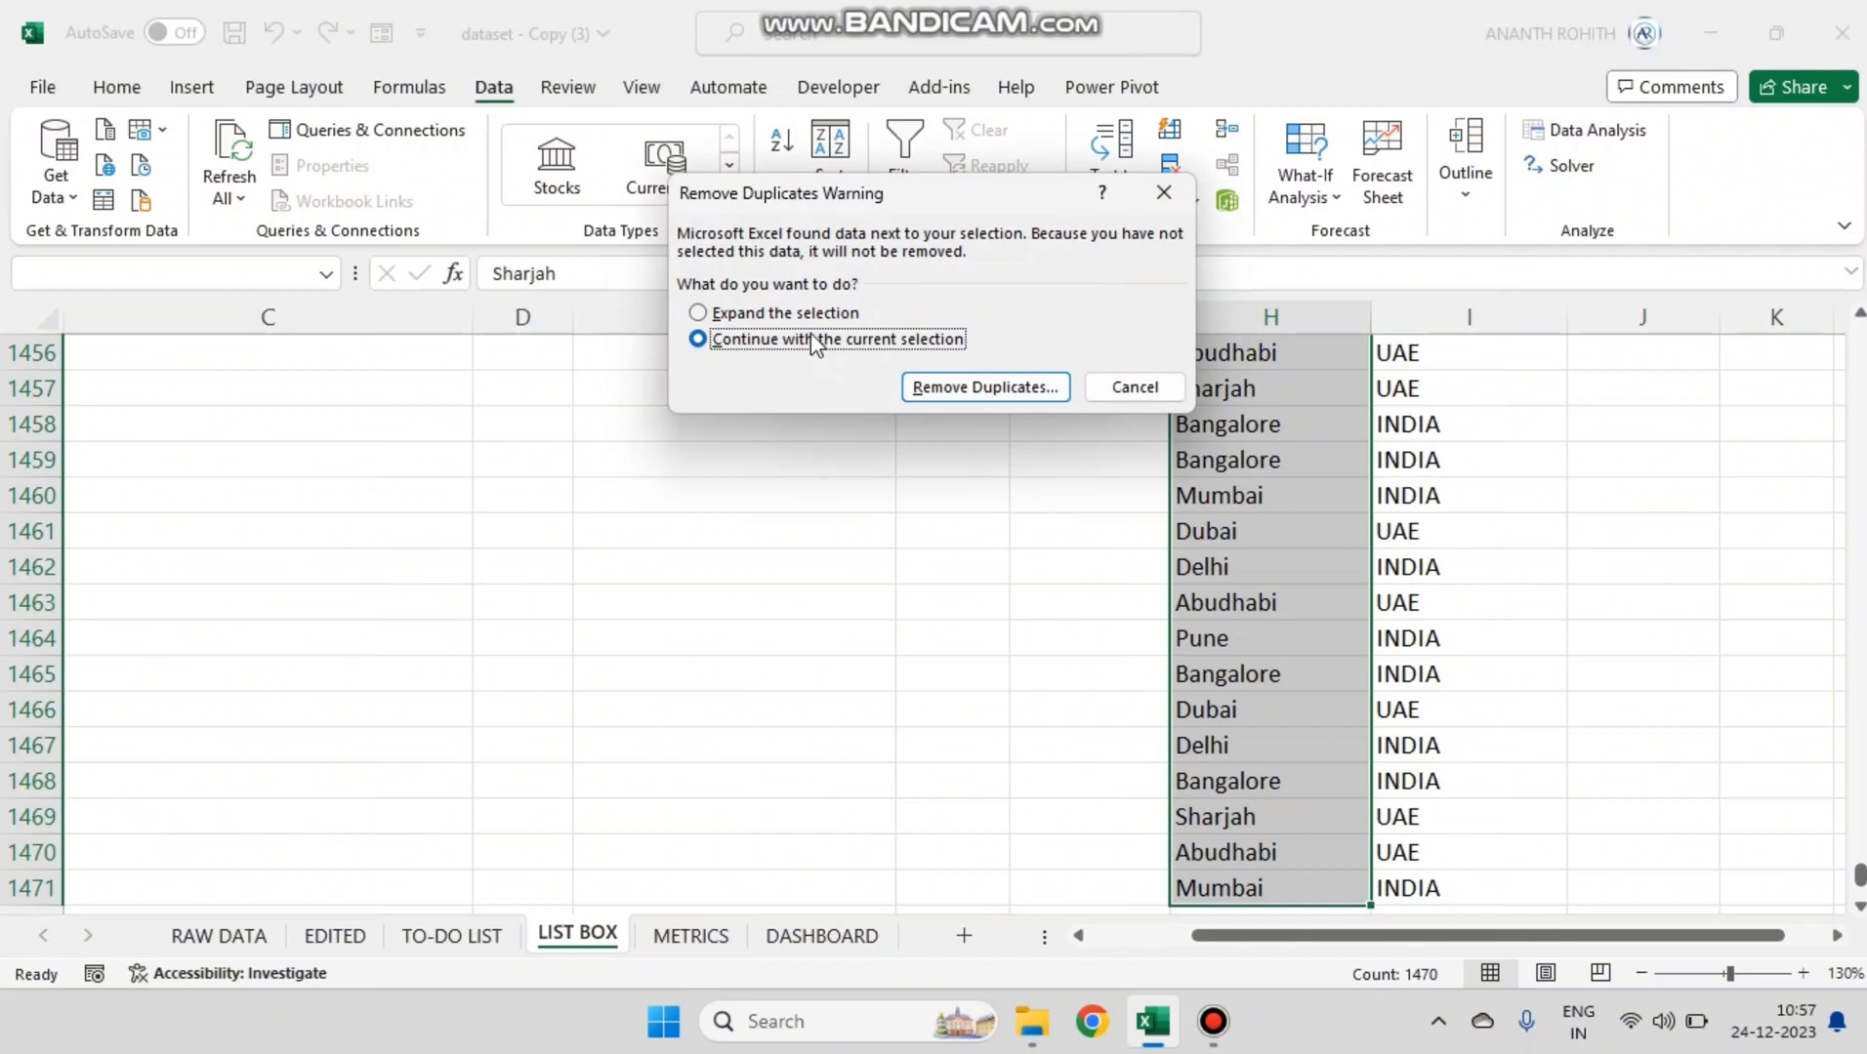
pyautogui.click(952, 387)
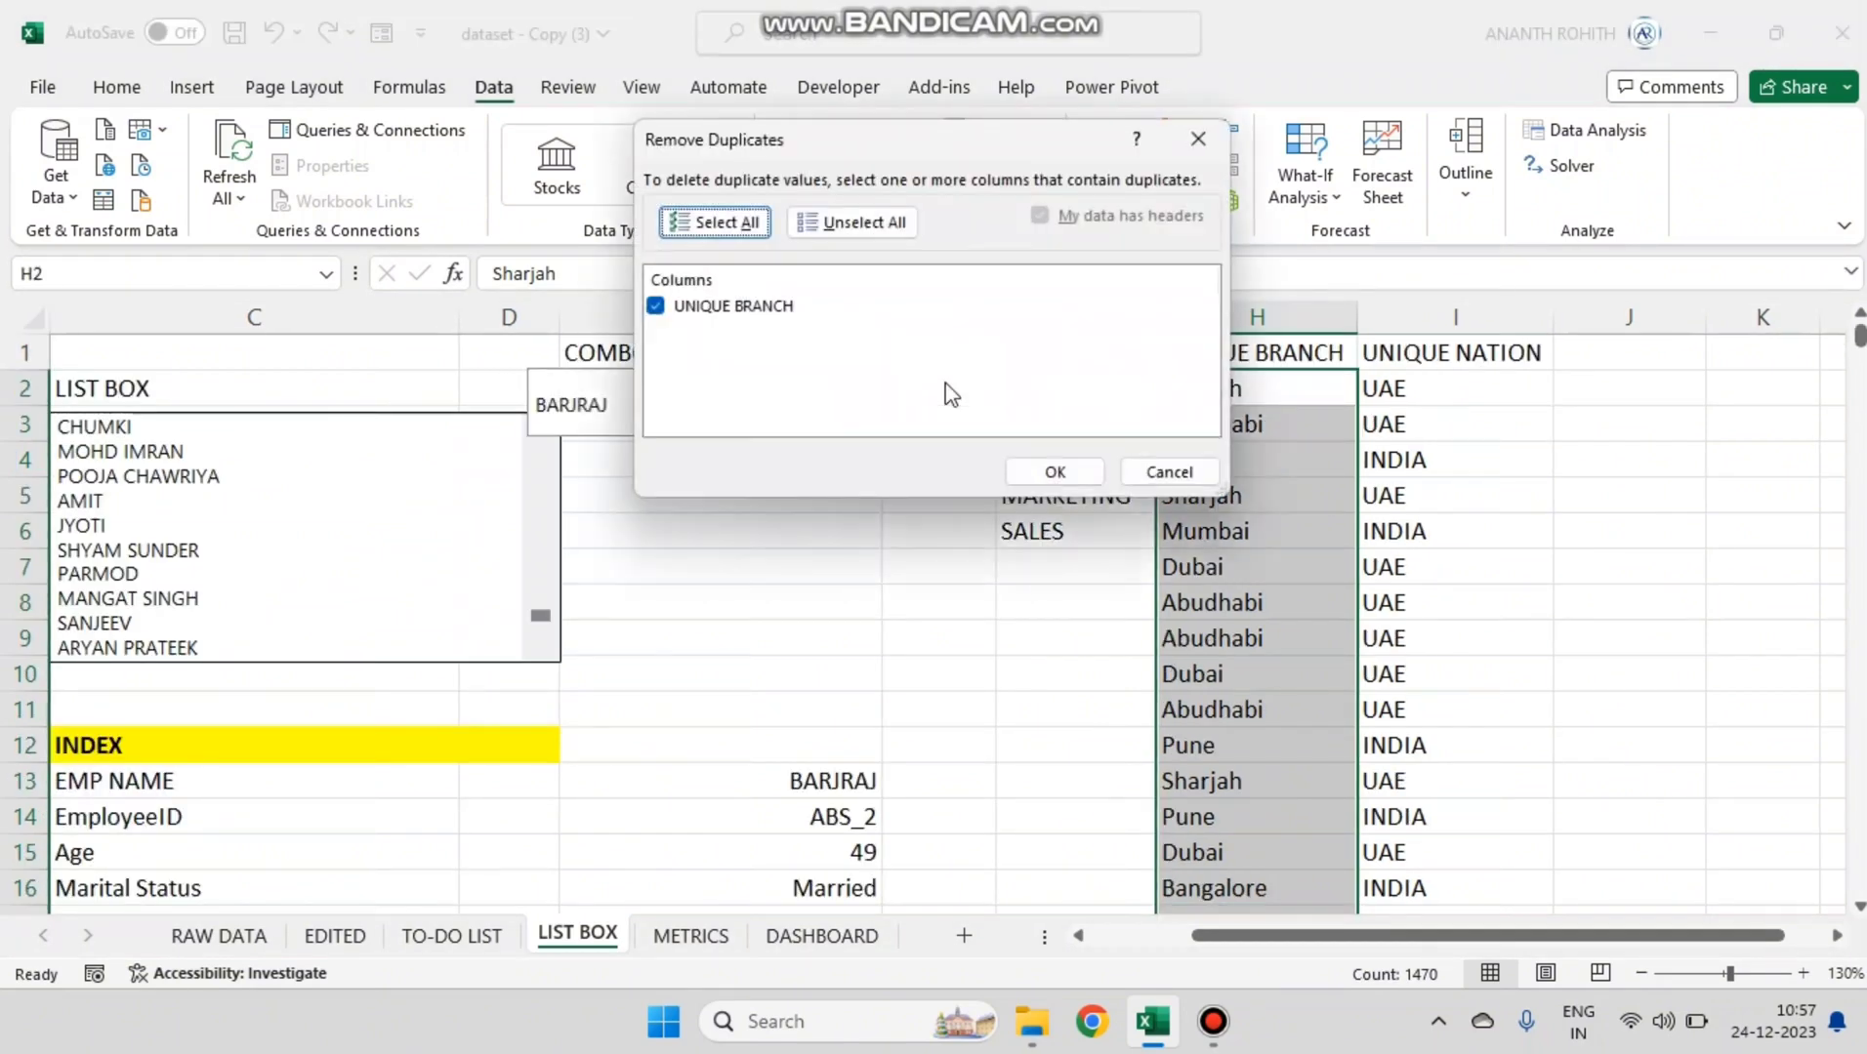
pyautogui.click(1054, 472)
pyautogui.click(947, 582)
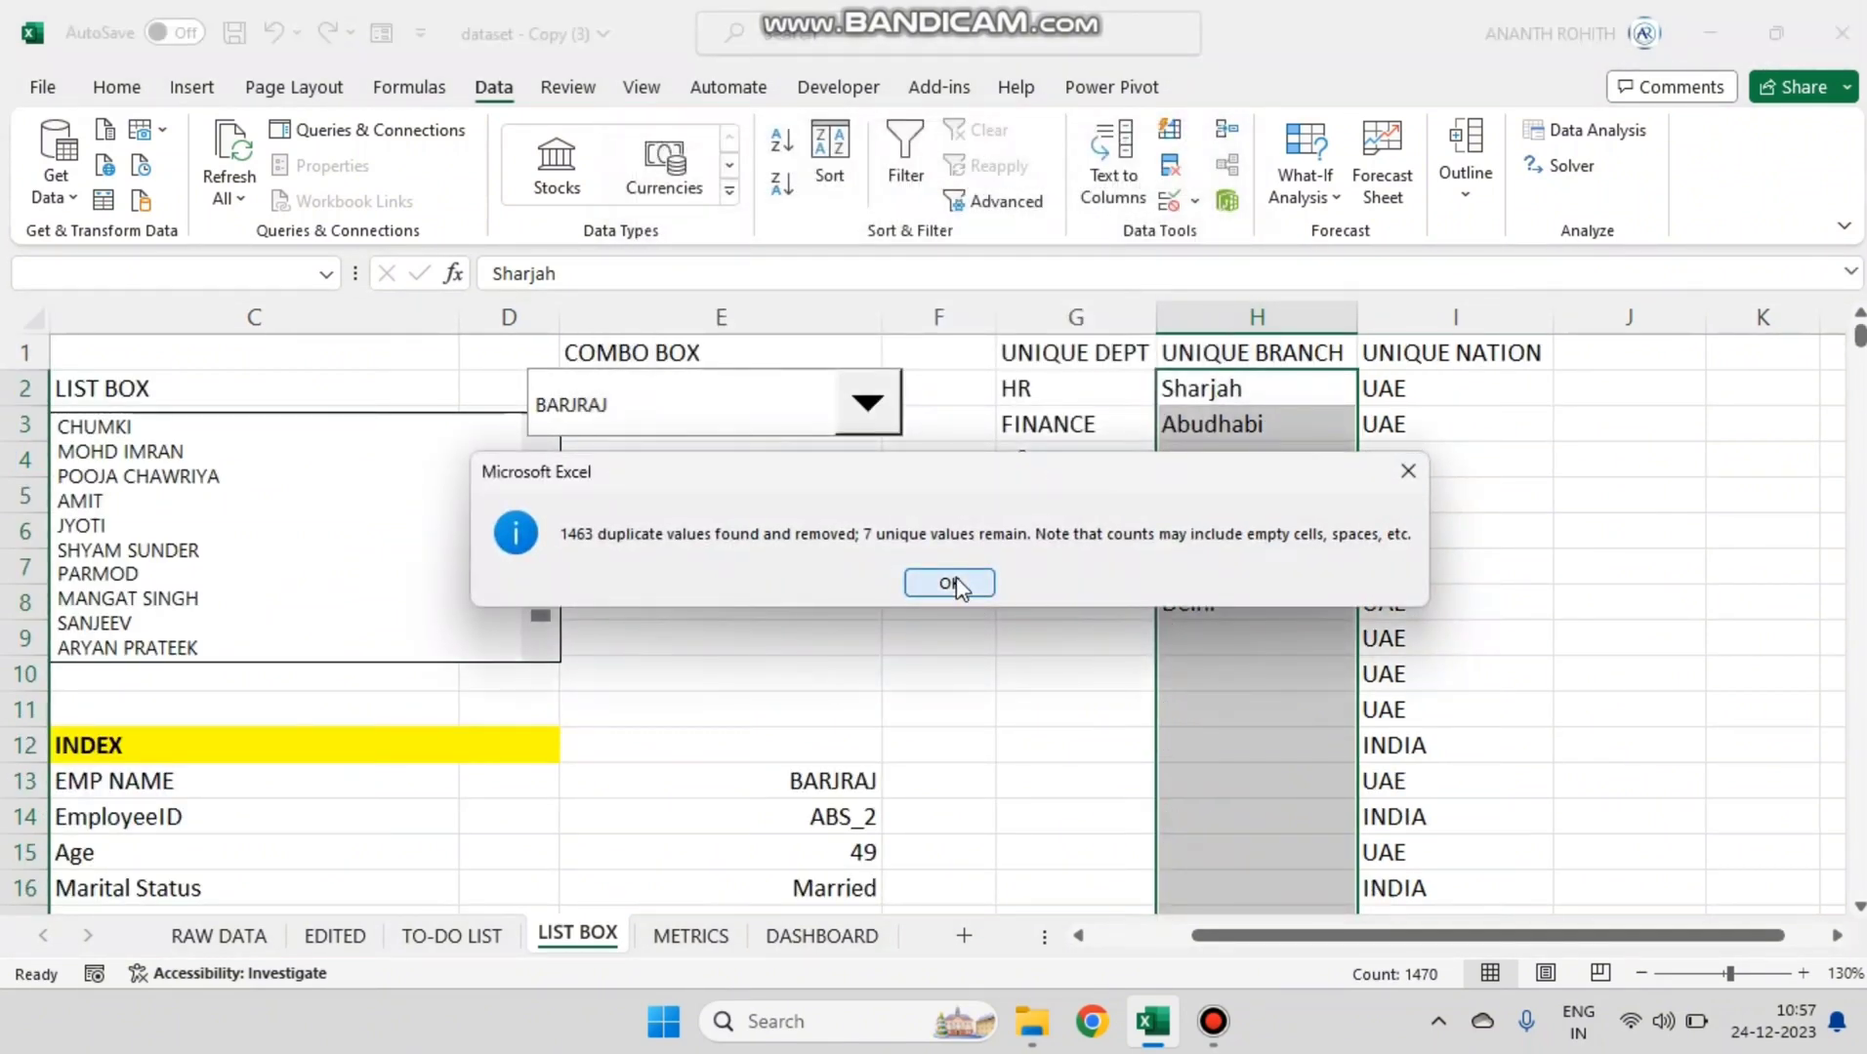
# Step: Remove duplicates from the UNIQUE NATION entries from I2 down, and check the three reduced lists
pyautogui.click(1428, 386)
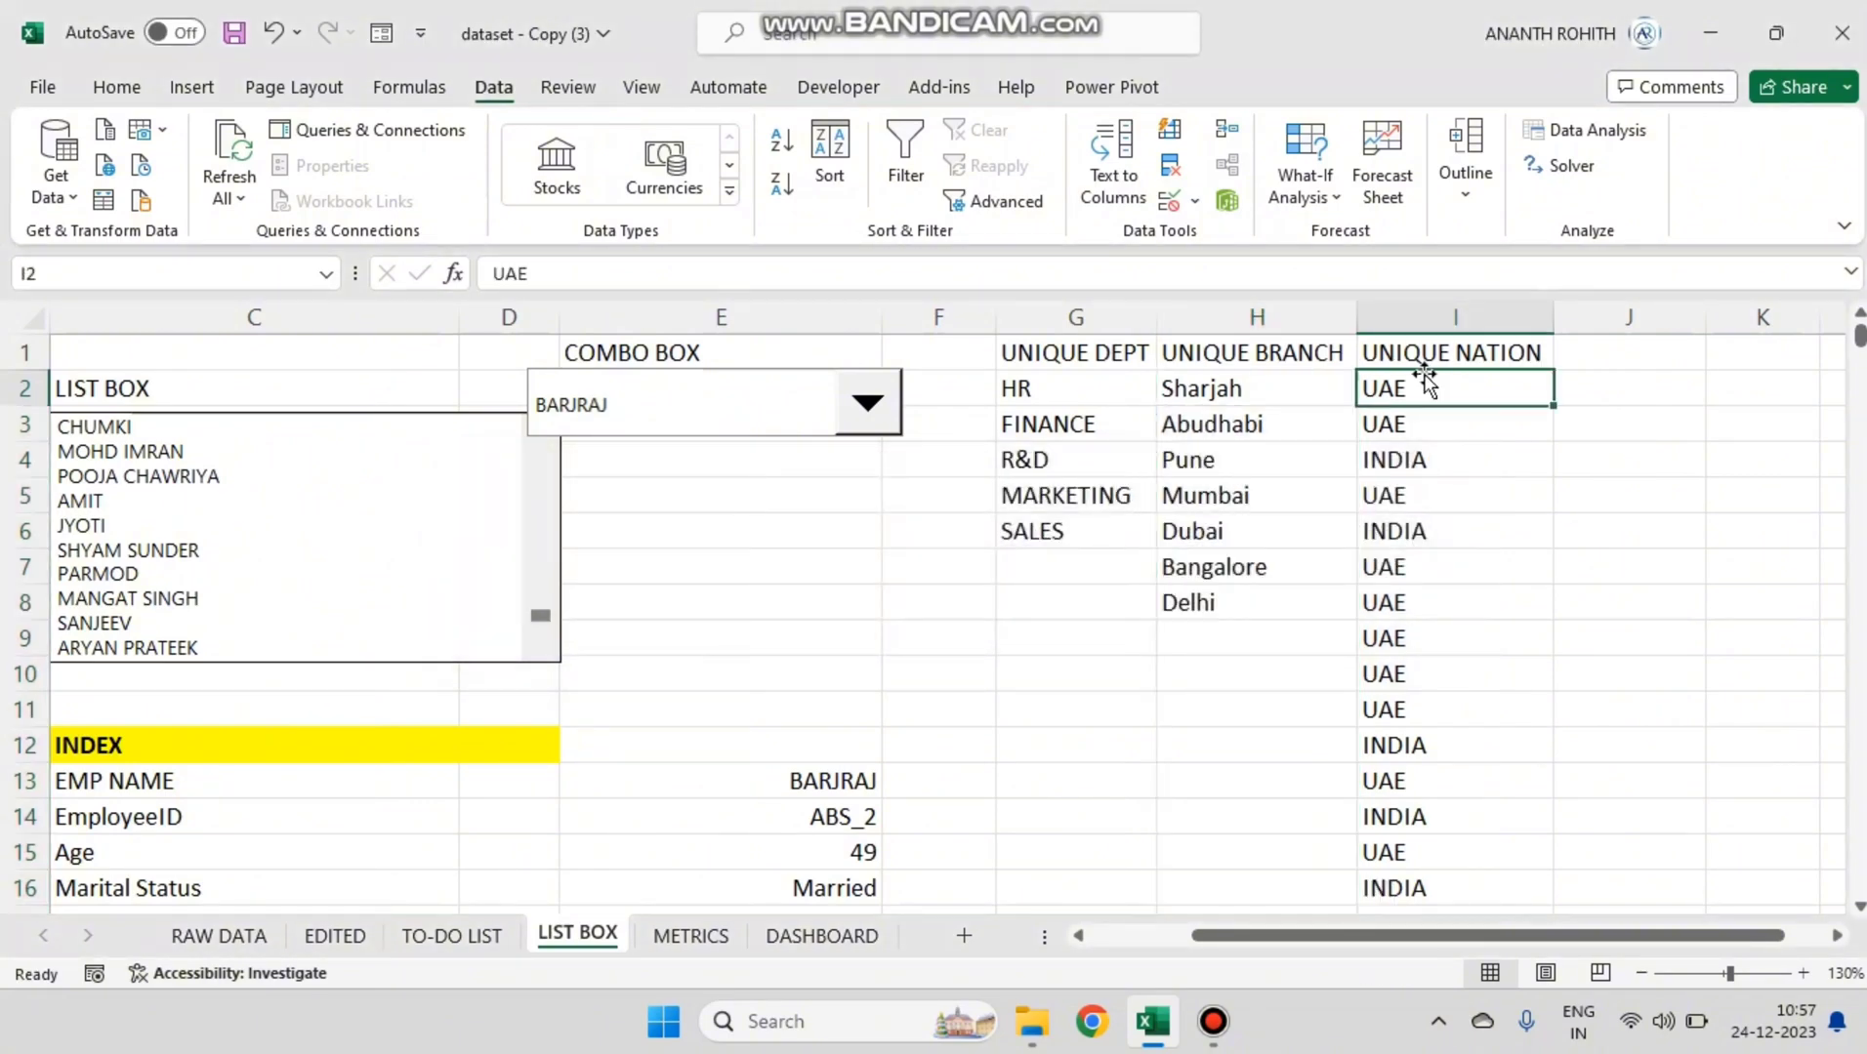
pyautogui.hotkey('ctrl', 'shift', 'Down')
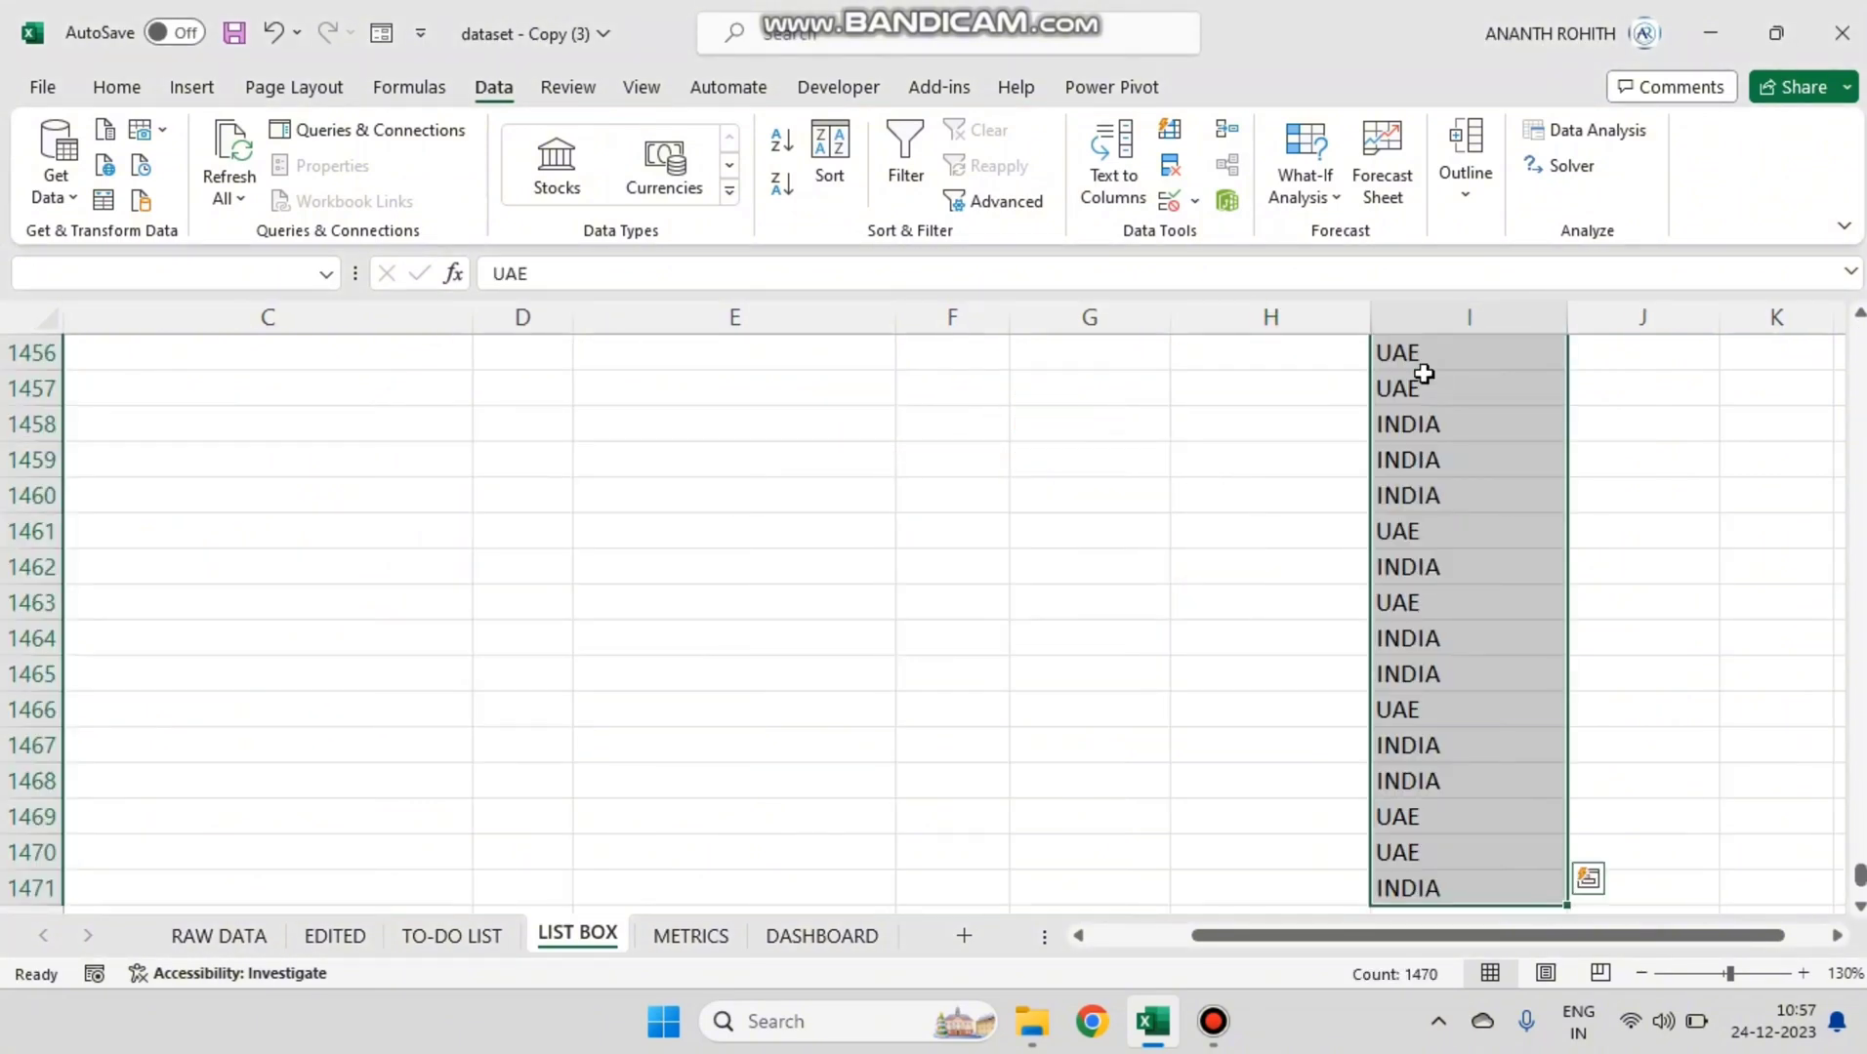
pyautogui.moveTo(1859, 877); pyautogui.dragTo(1859, 335)
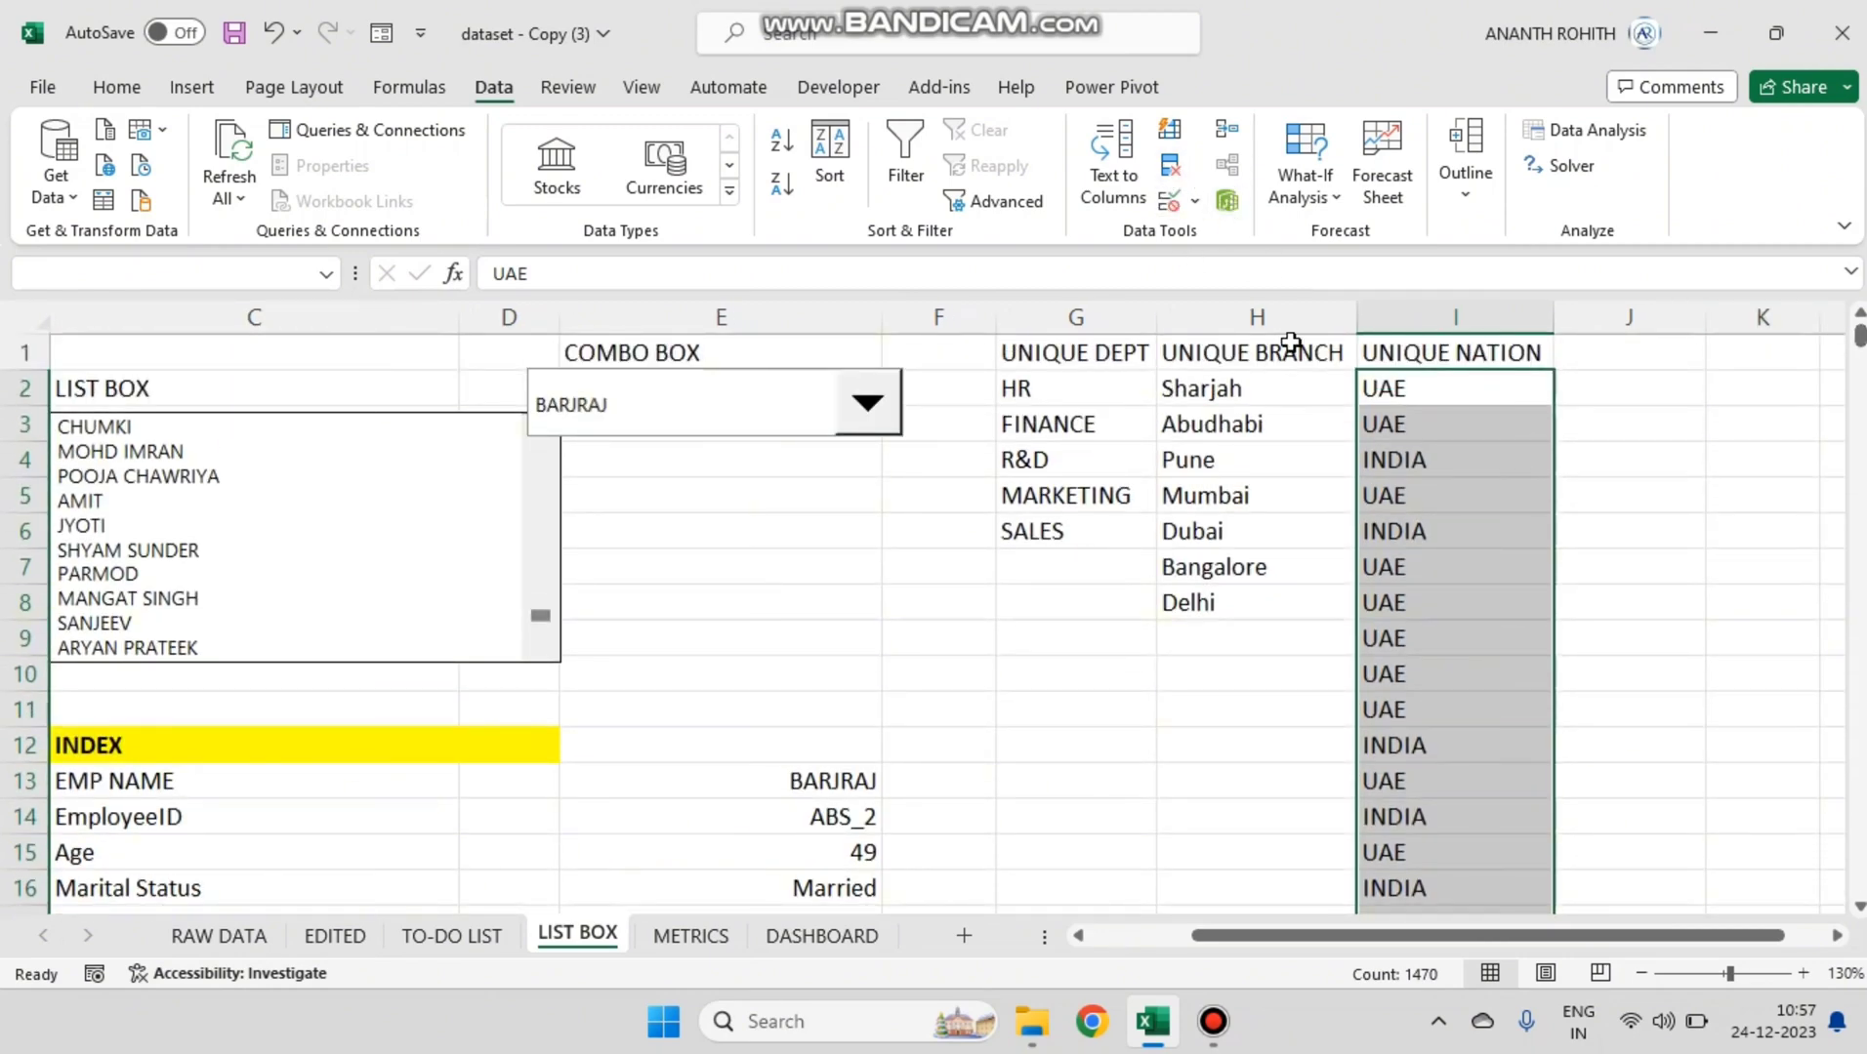
pyautogui.click(1171, 170)
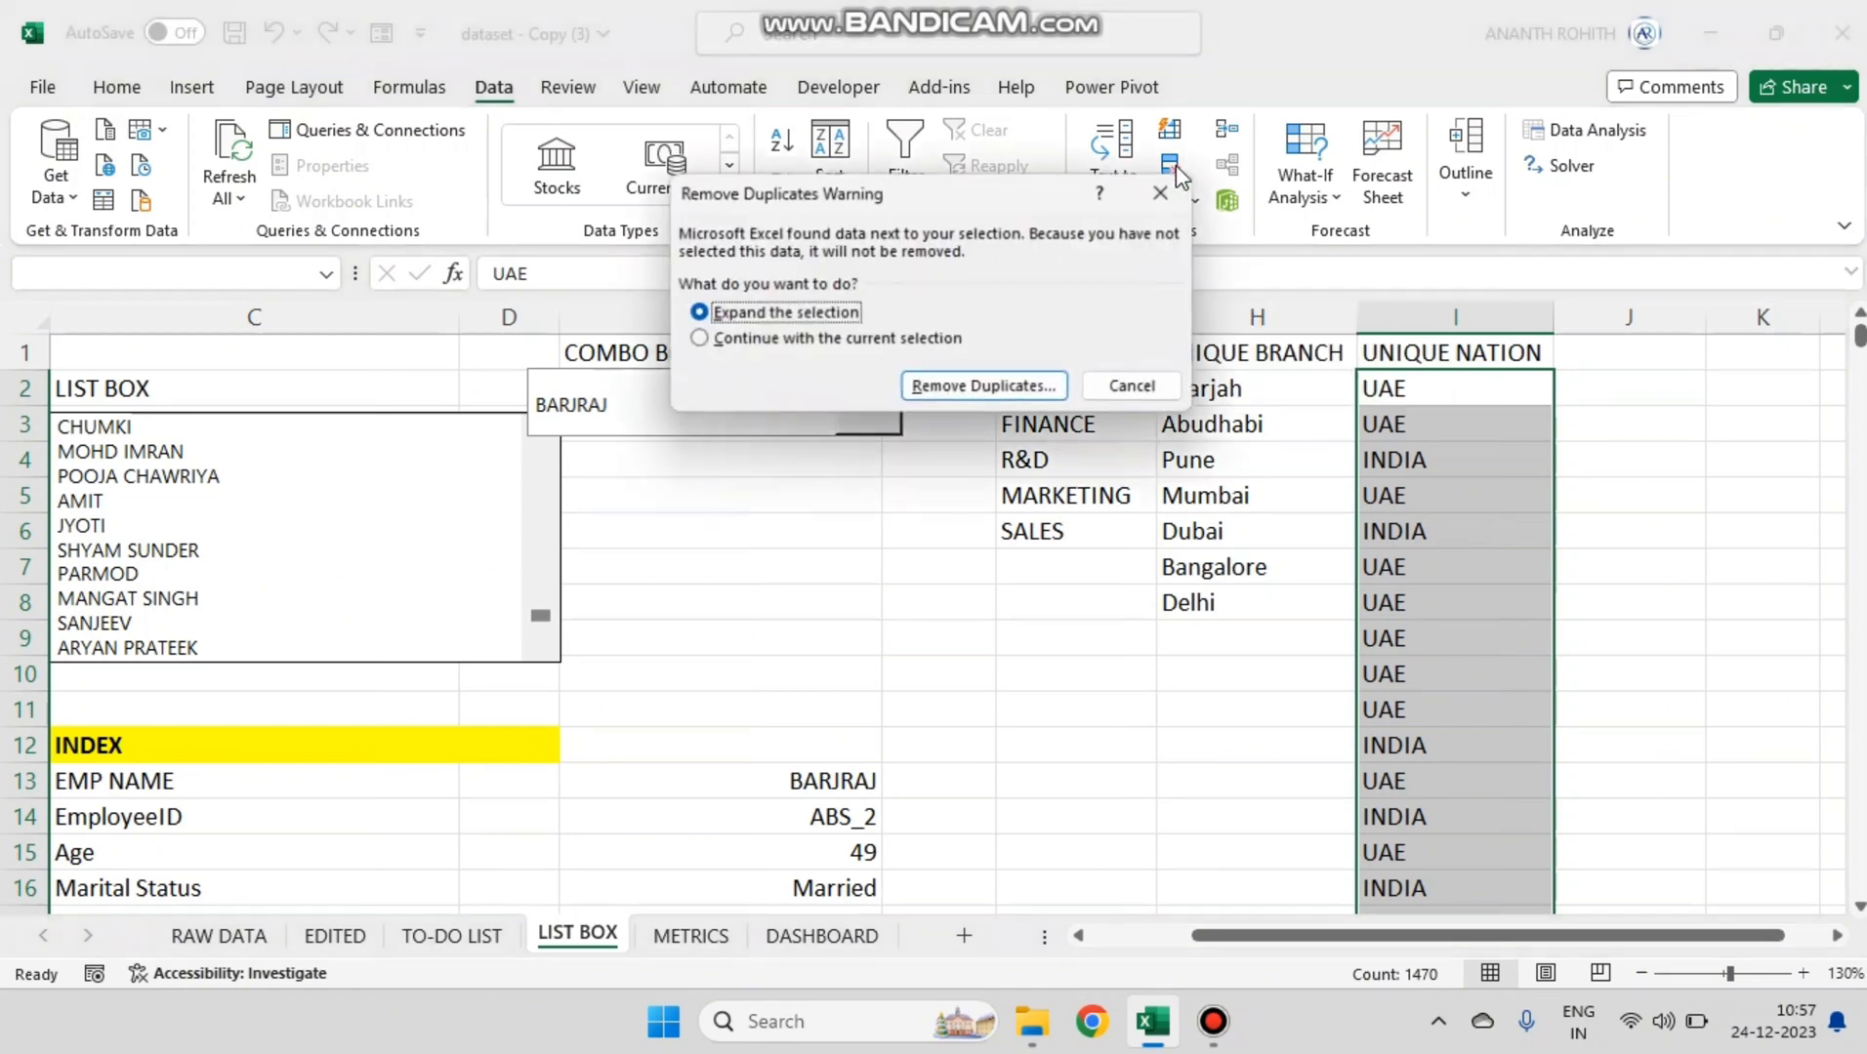
pyautogui.click(956, 387)
pyautogui.click(1052, 473)
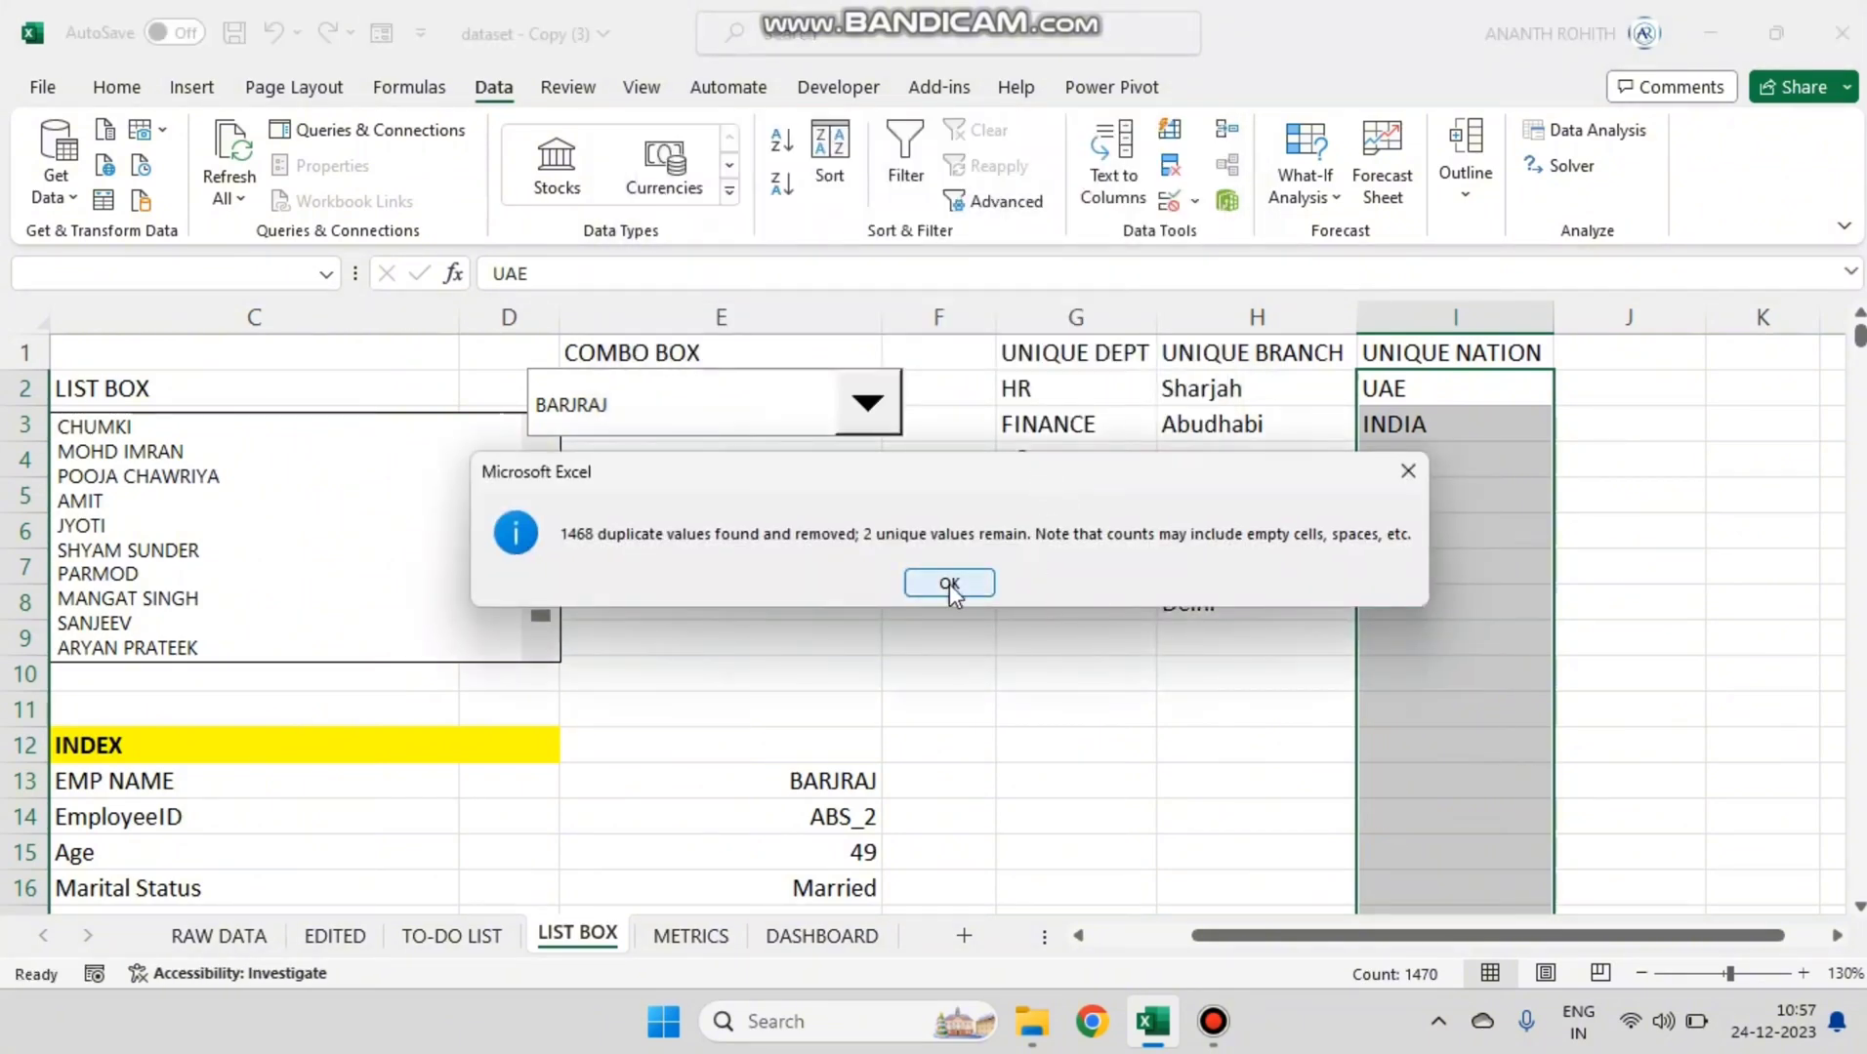
pyautogui.click(948, 585)
pyautogui.click(1371, 555)
pyautogui.moveTo(1100, 404); pyautogui.dragTo(1404, 600)
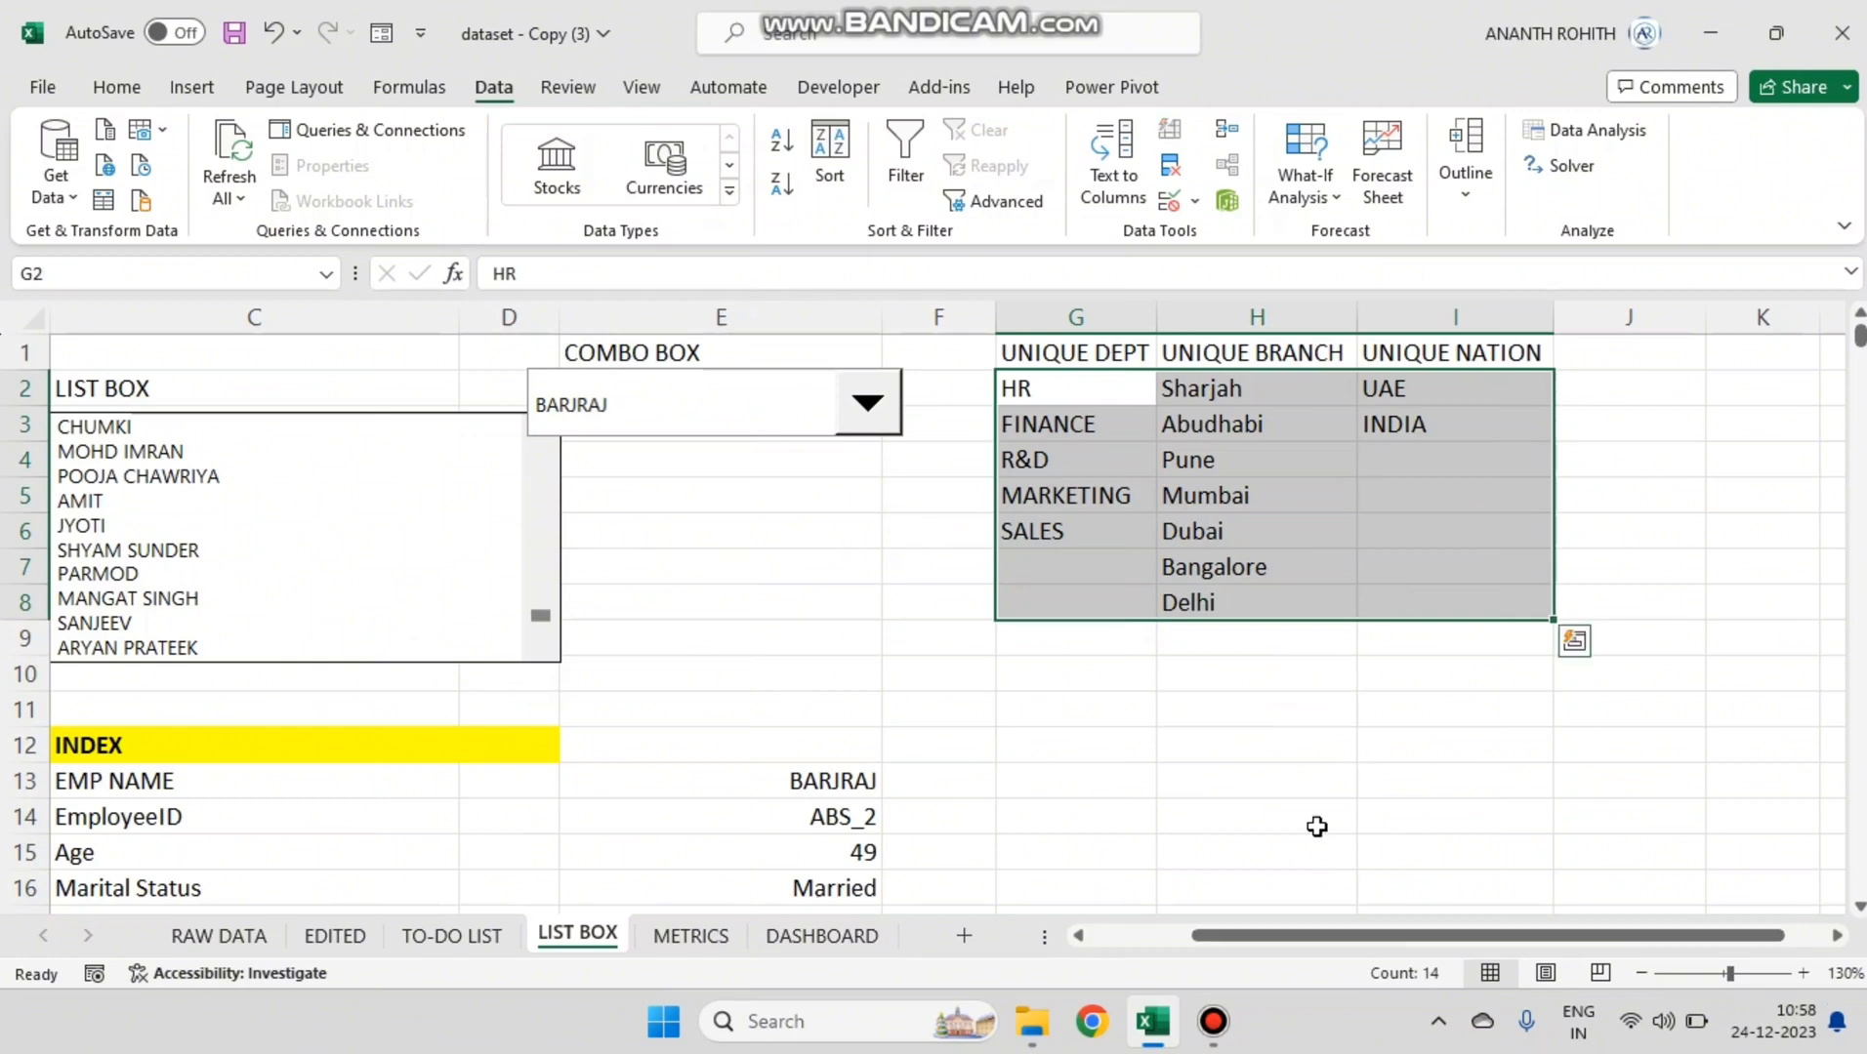
# Step: Clear the cells E33:E35 for TOTAL DEPARTMENTS, TOTAL BRANCHES and NATIONS
pyautogui.scroll(-9, 1106, 754)
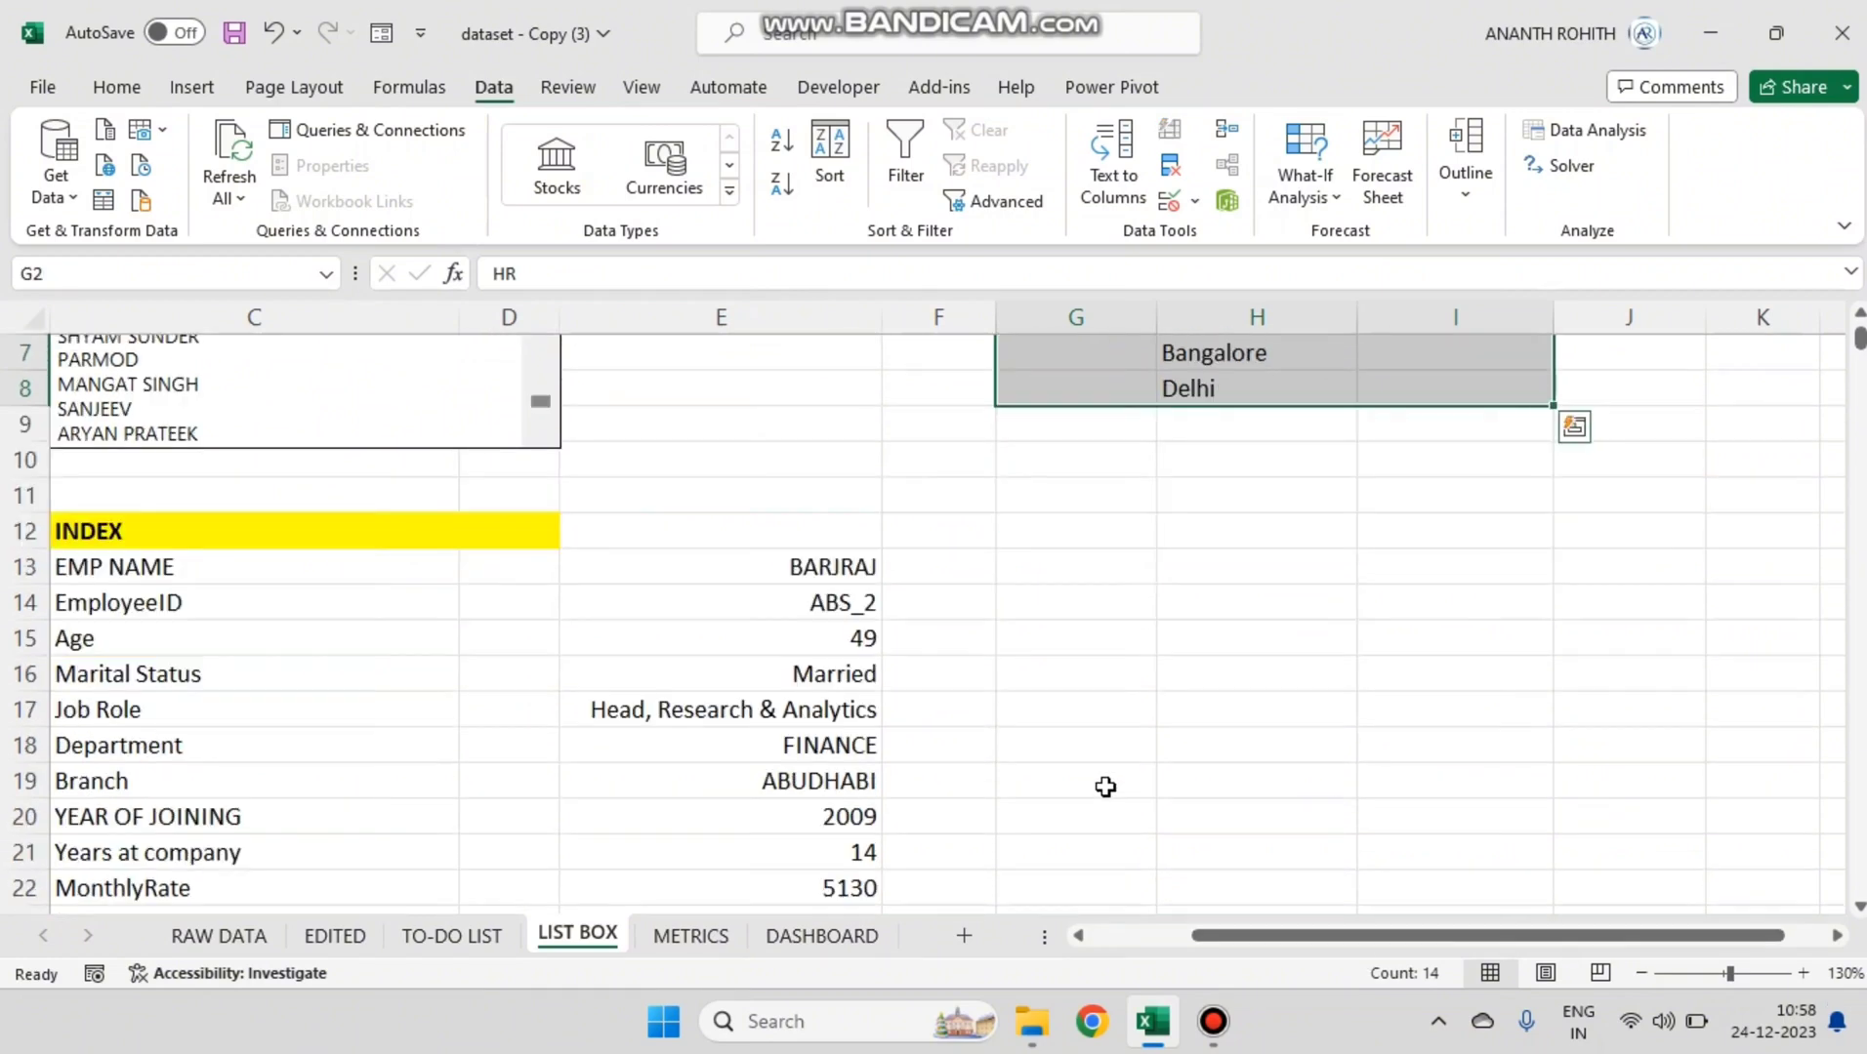
pyautogui.moveTo(854, 566); pyautogui.dragTo(854, 652)
pyautogui.press('Delete')
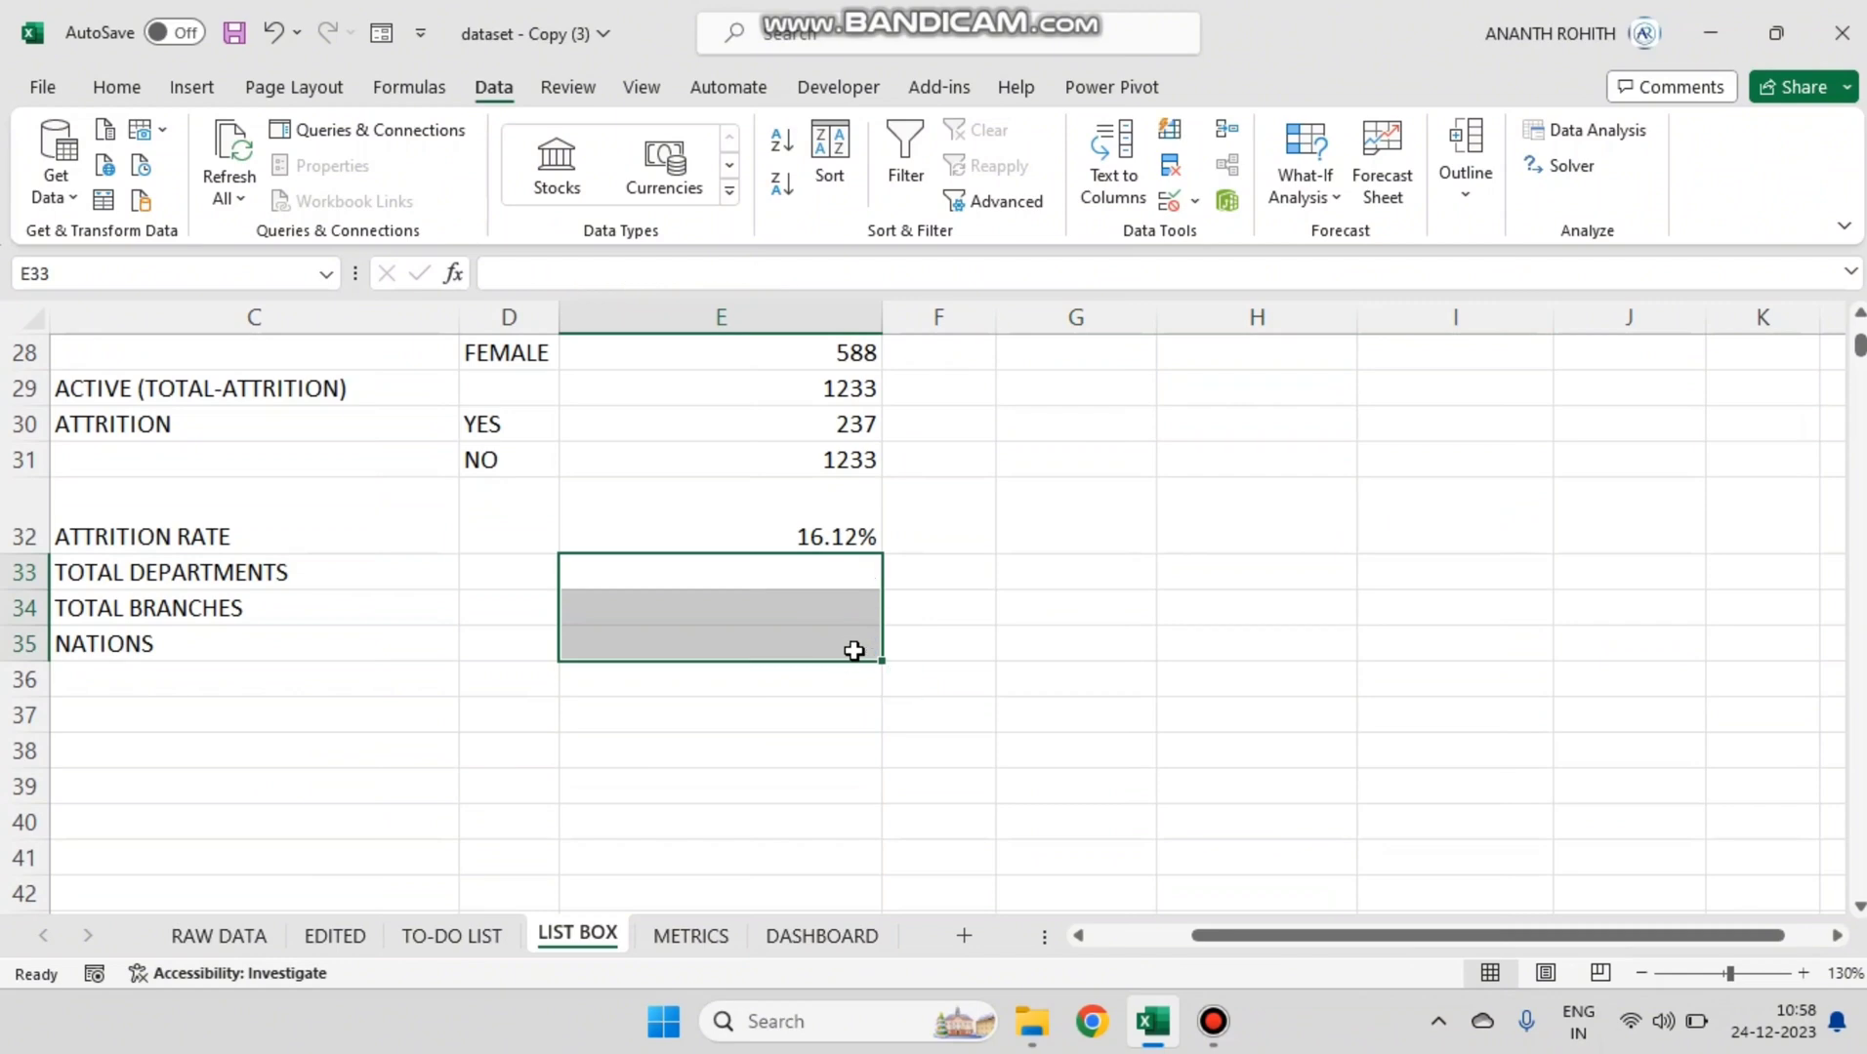
# Step: Move the three unique lists with their headers from G1 so that they start at G29, and check each list's entries
pyautogui.scroll(9, 1183, 625)
pyautogui.moveTo(1076, 349); pyautogui.dragTo(1404, 709)
pyautogui.moveTo(1378, 940); pyautogui.dragTo(1242, 954)
pyautogui.moveTo(1357, 451); pyautogui.dragTo(1334, 645)
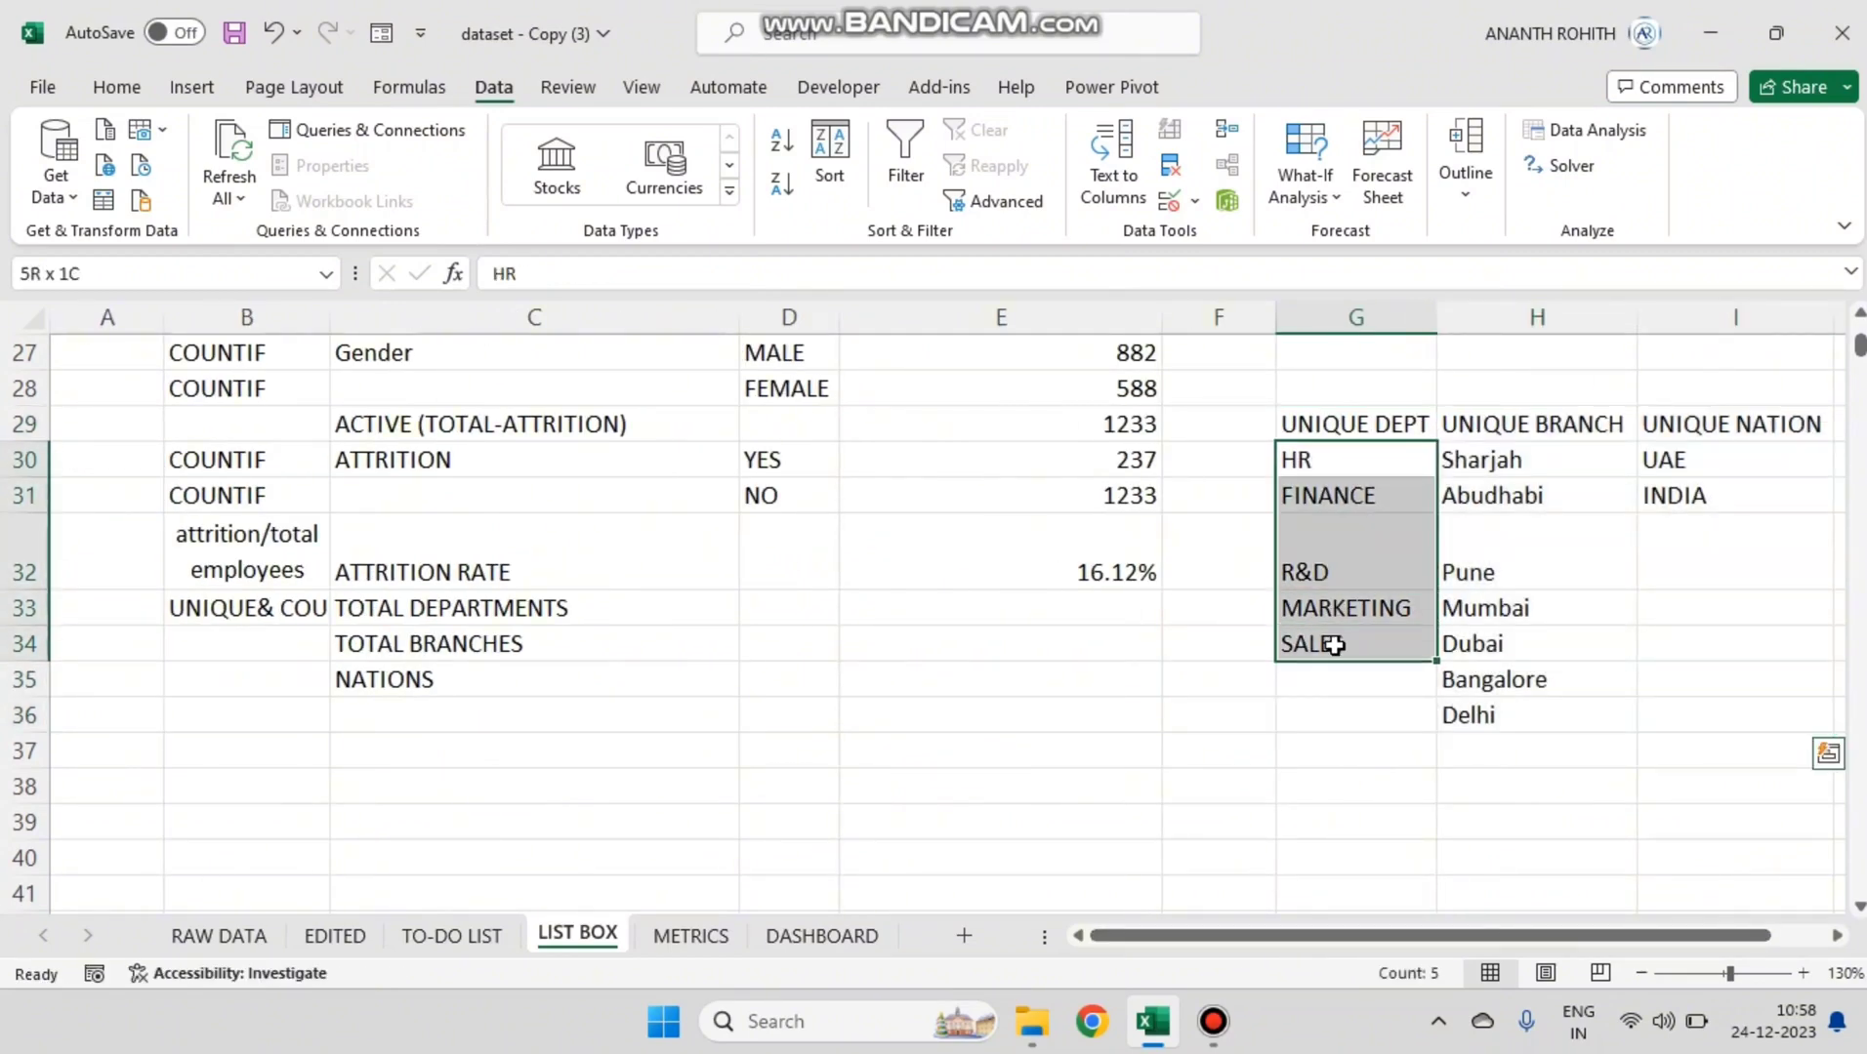
pyautogui.moveTo(1479, 457); pyautogui.dragTo(1454, 639)
pyautogui.moveTo(1357, 459); pyautogui.dragTo(1387, 642)
pyautogui.moveTo(1494, 459); pyautogui.dragTo(1493, 681)
pyautogui.moveTo(1683, 452); pyautogui.dragTo(1687, 513)
# Step: Count the unique departments in E33 with =COUNTA(G30:G34)
pyautogui.click(1098, 639)
pyautogui.click(1120, 605)
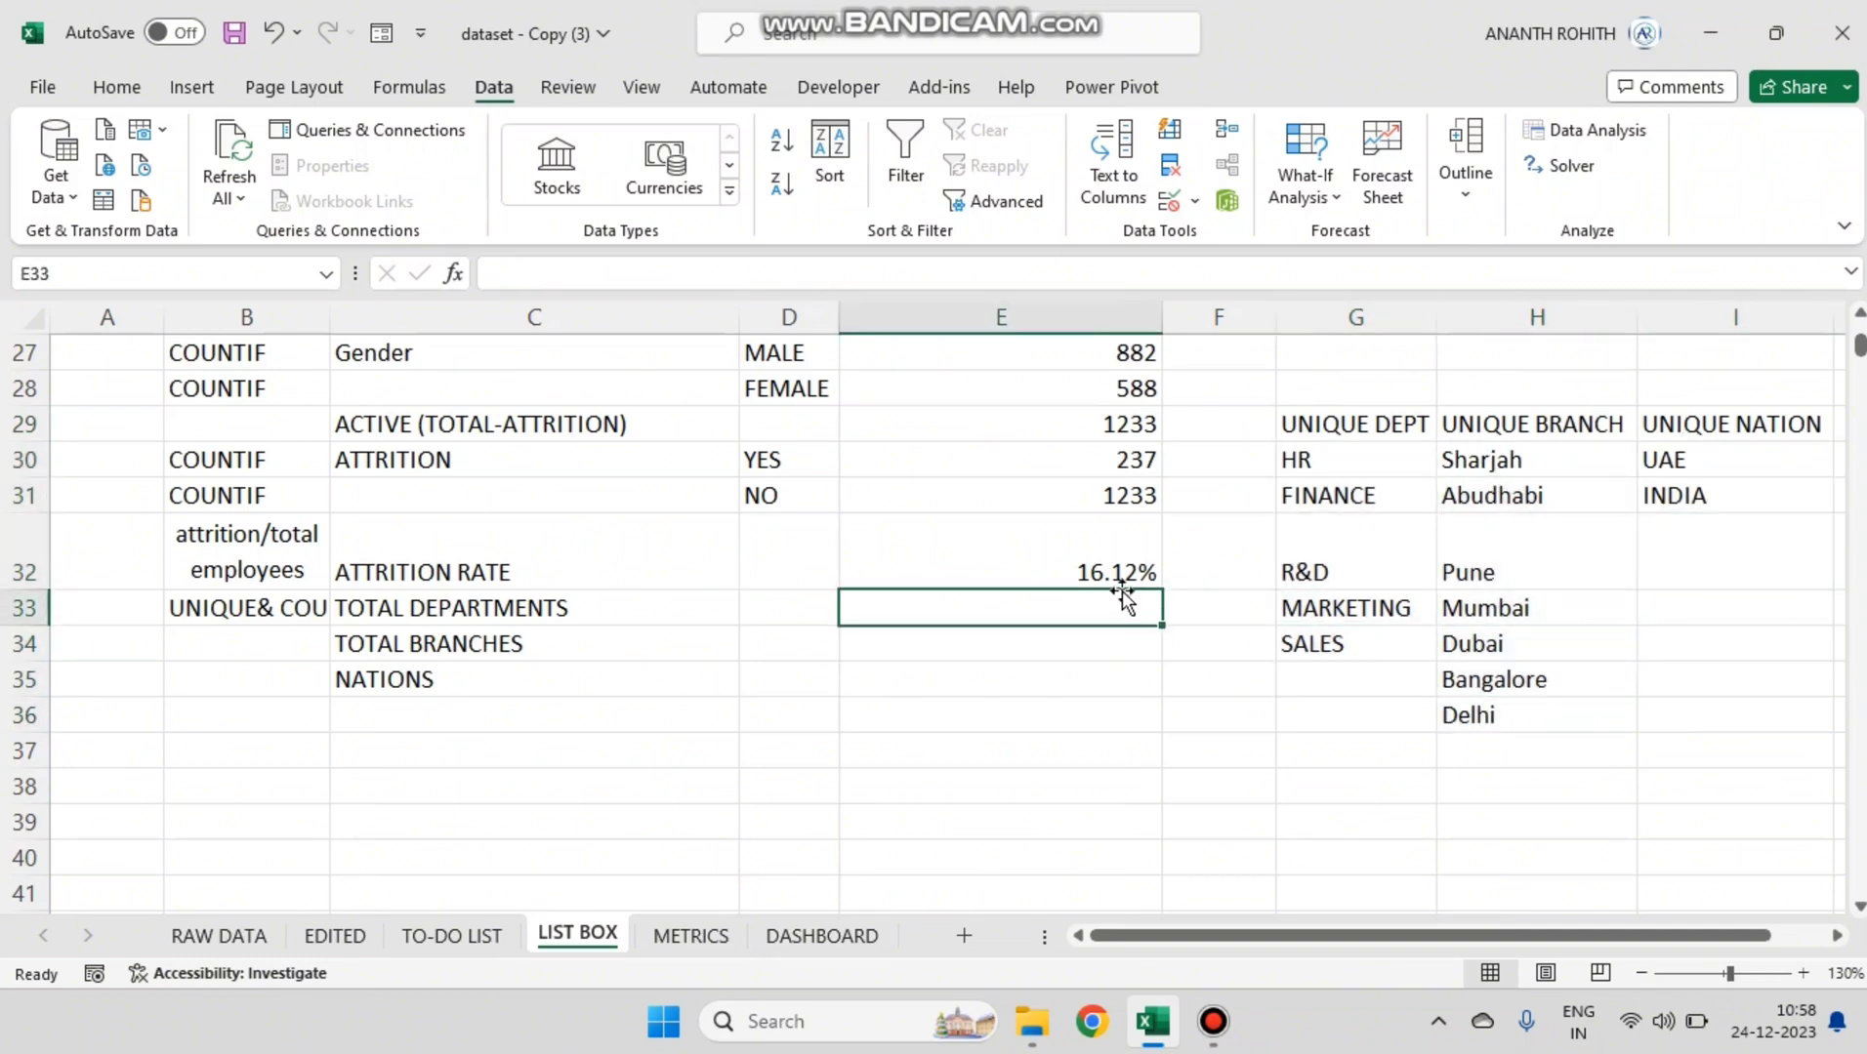
pyautogui.write('=')
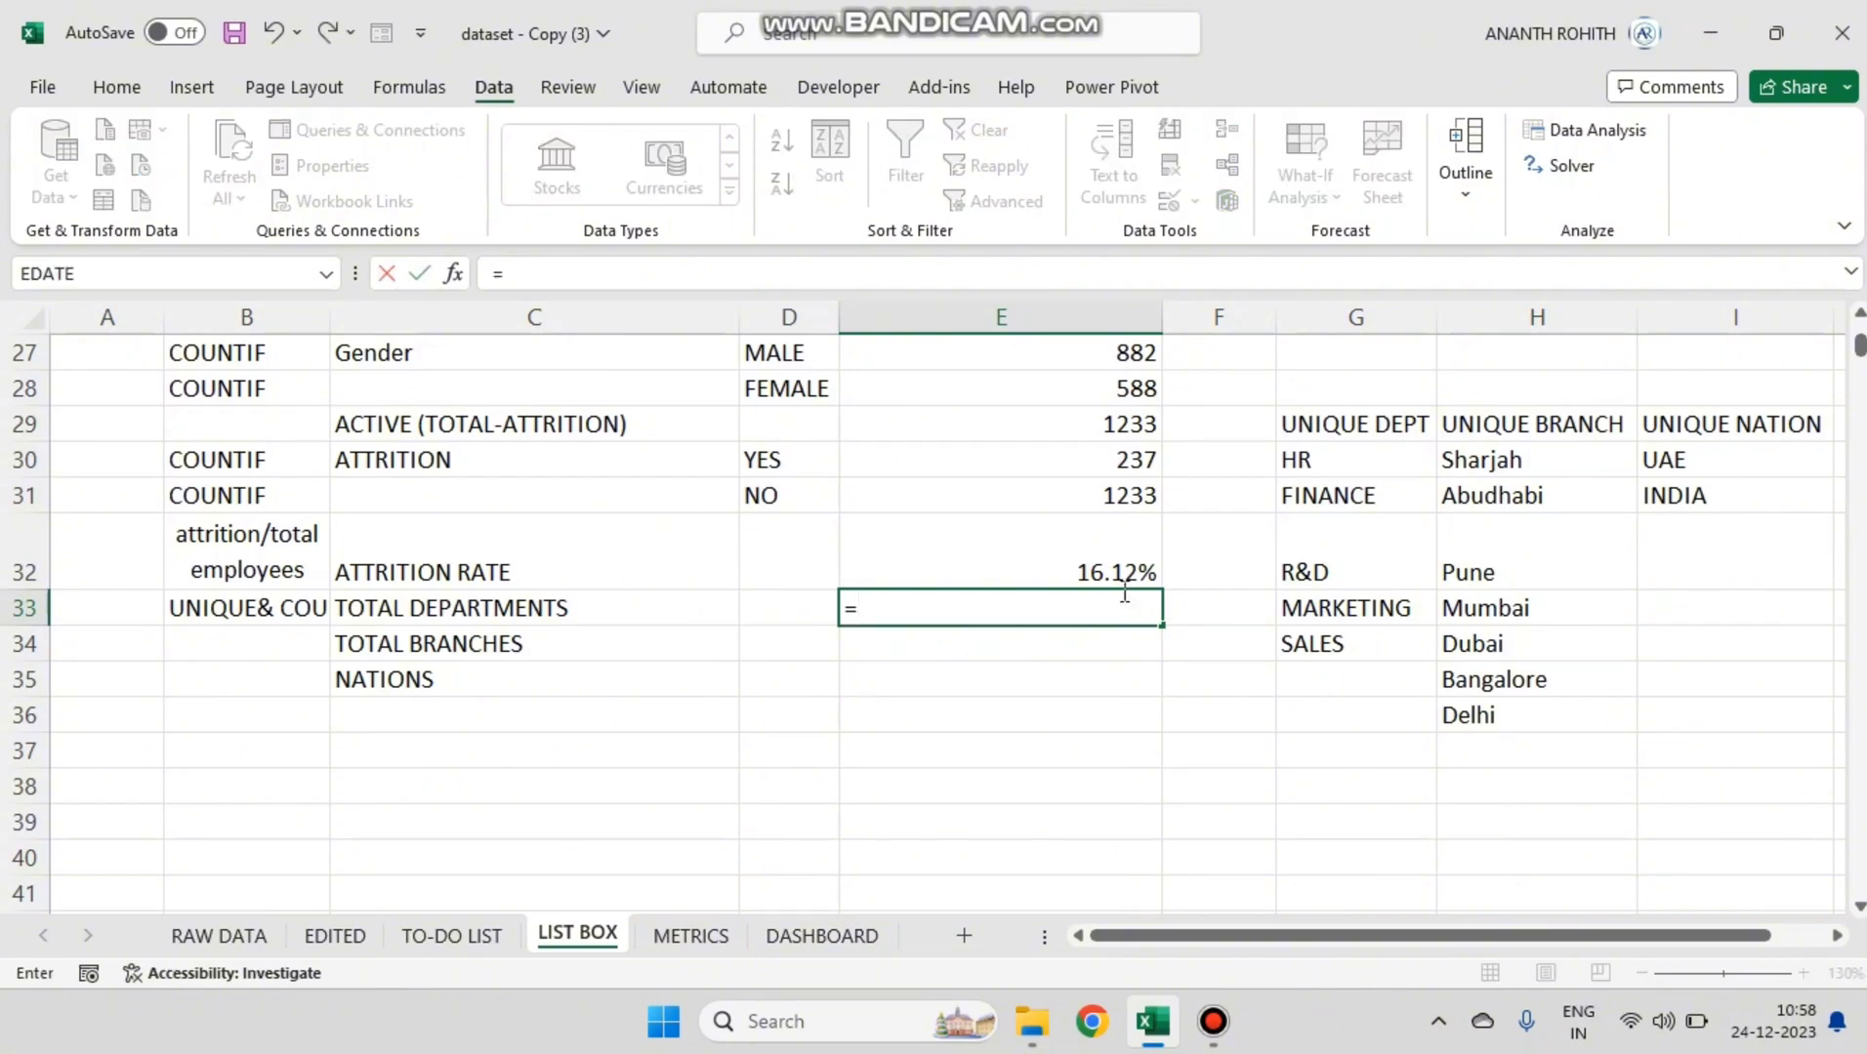
pyautogui.write('COUNTA(')
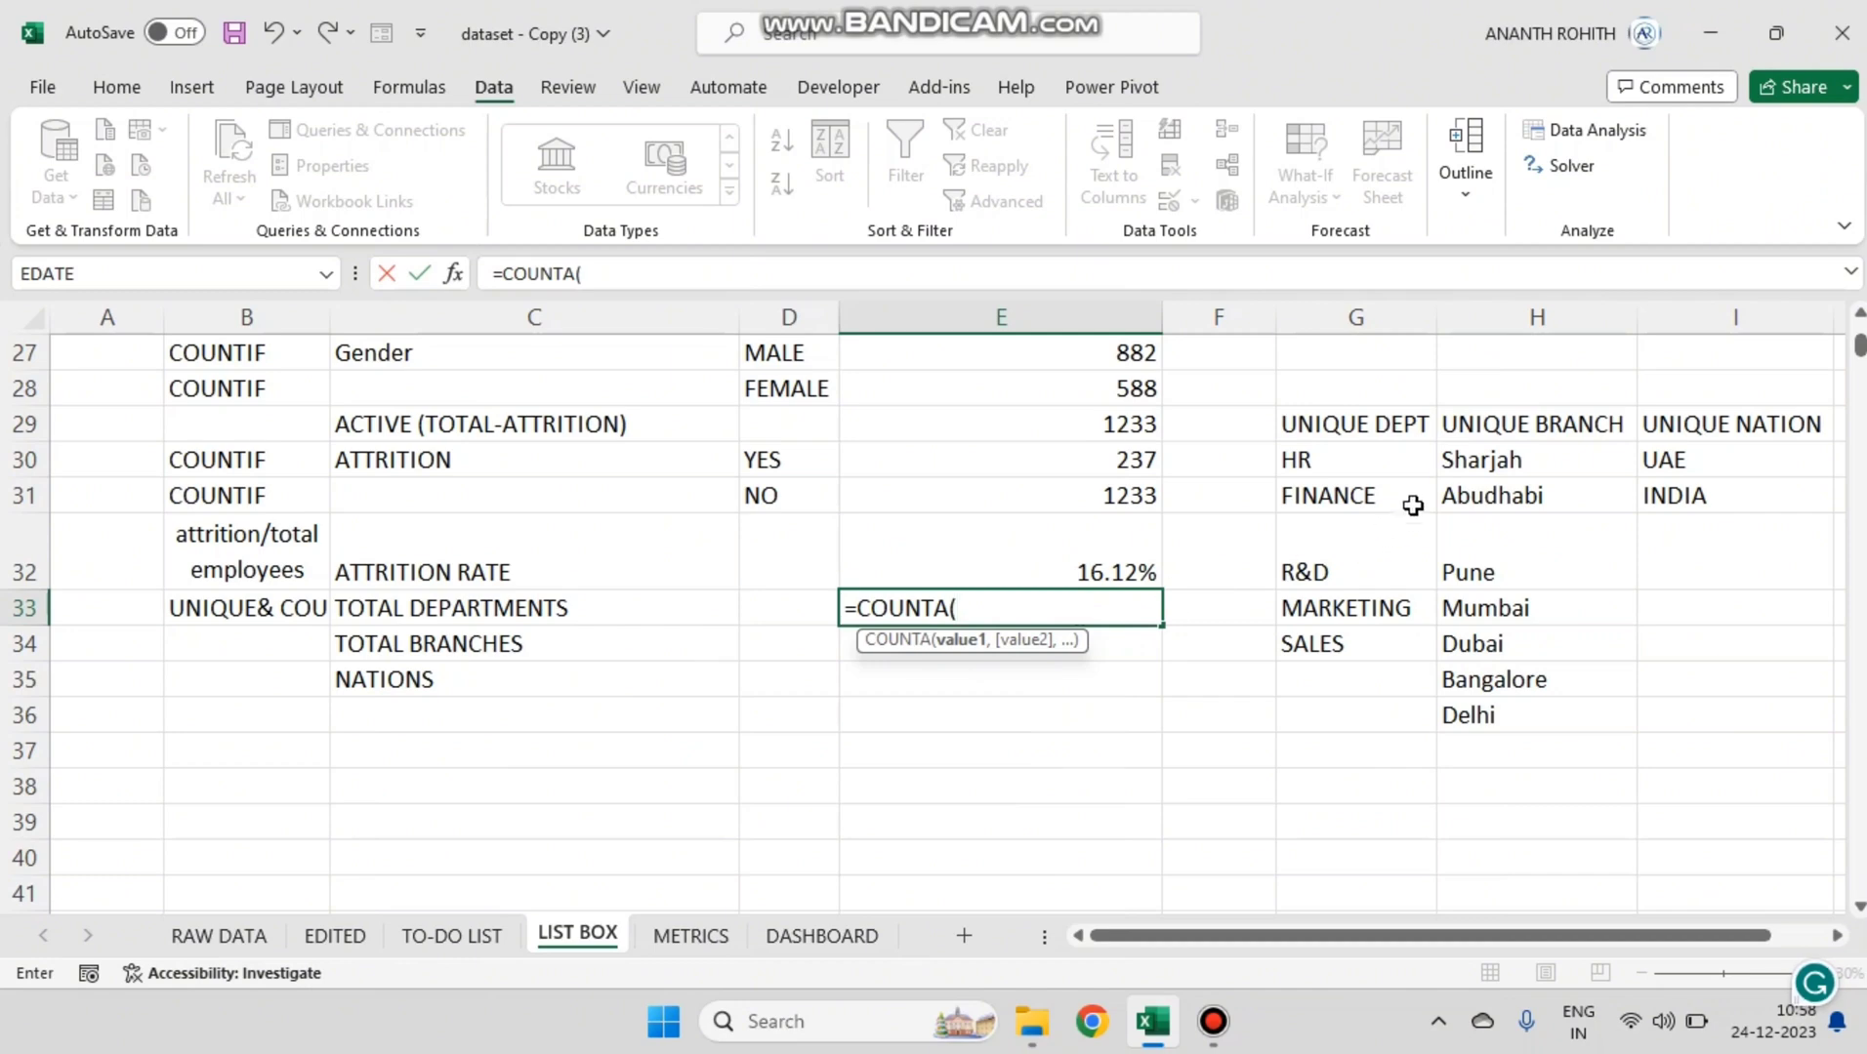
pyautogui.moveTo(1360, 461); pyautogui.dragTo(1342, 650)
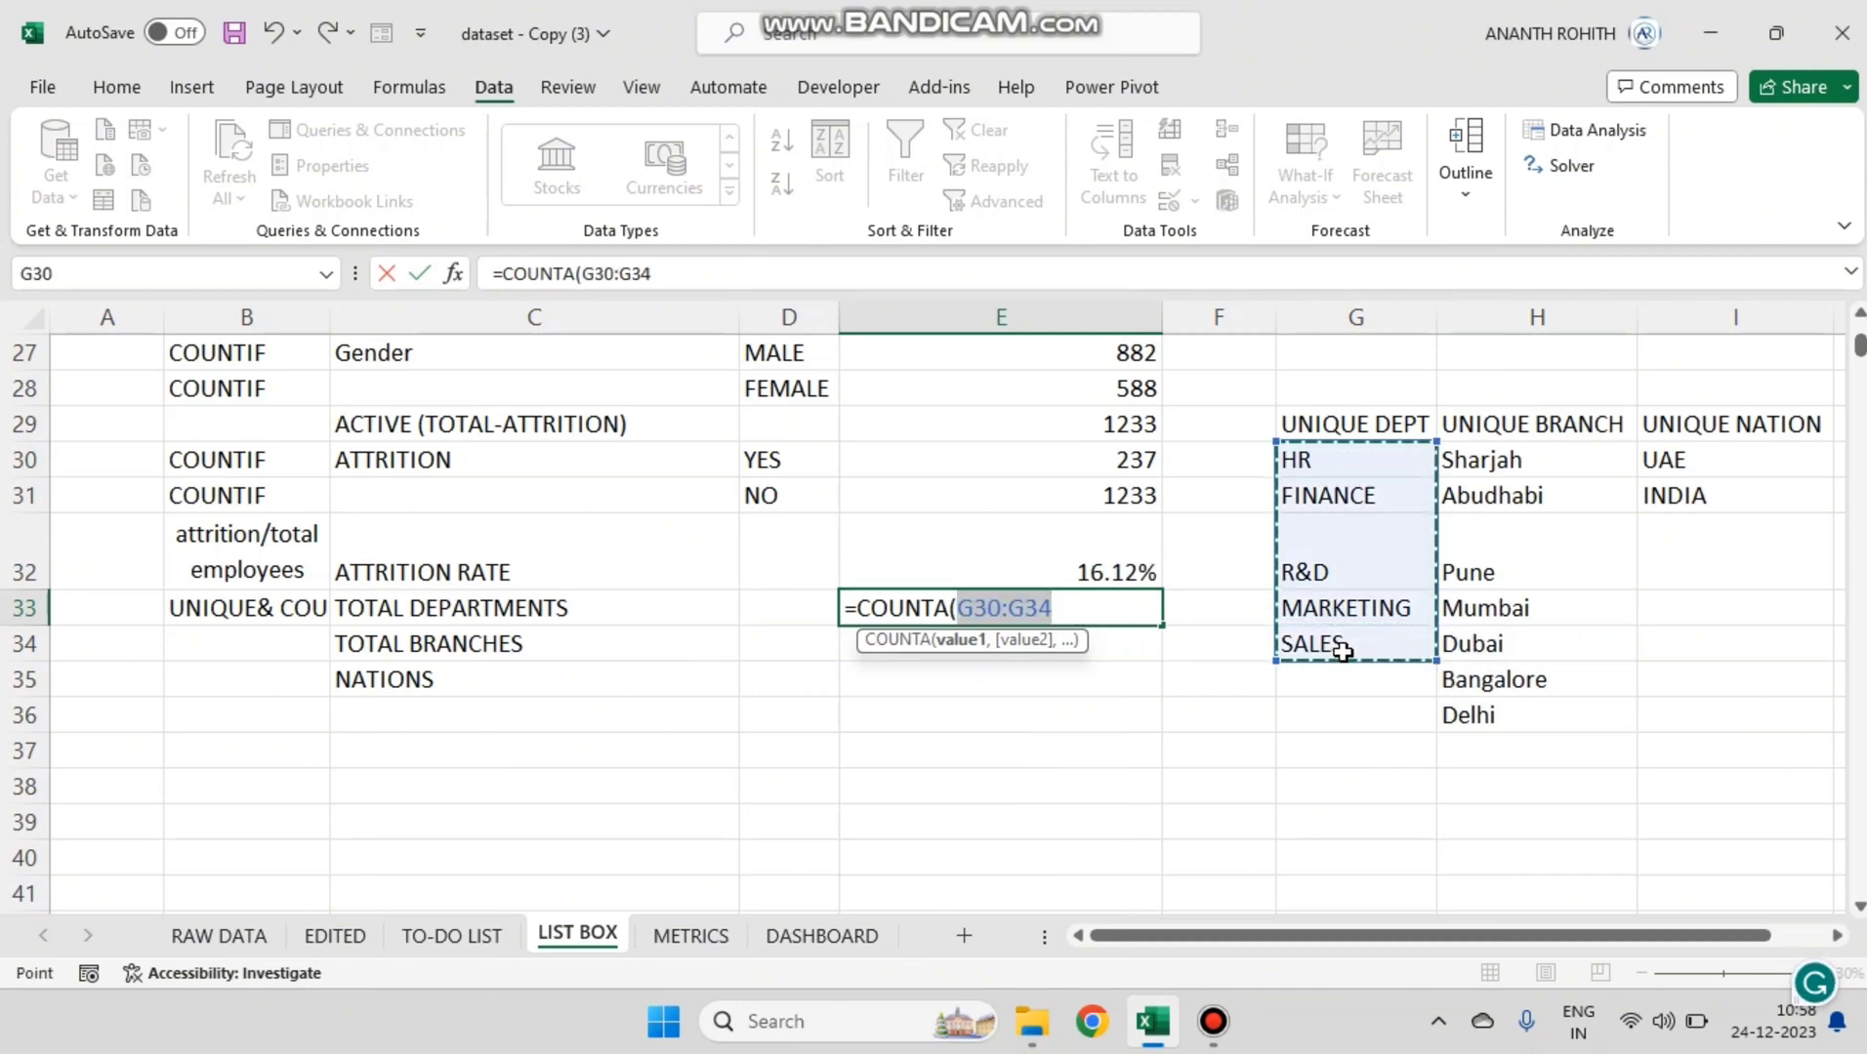
pyautogui.press('Return')
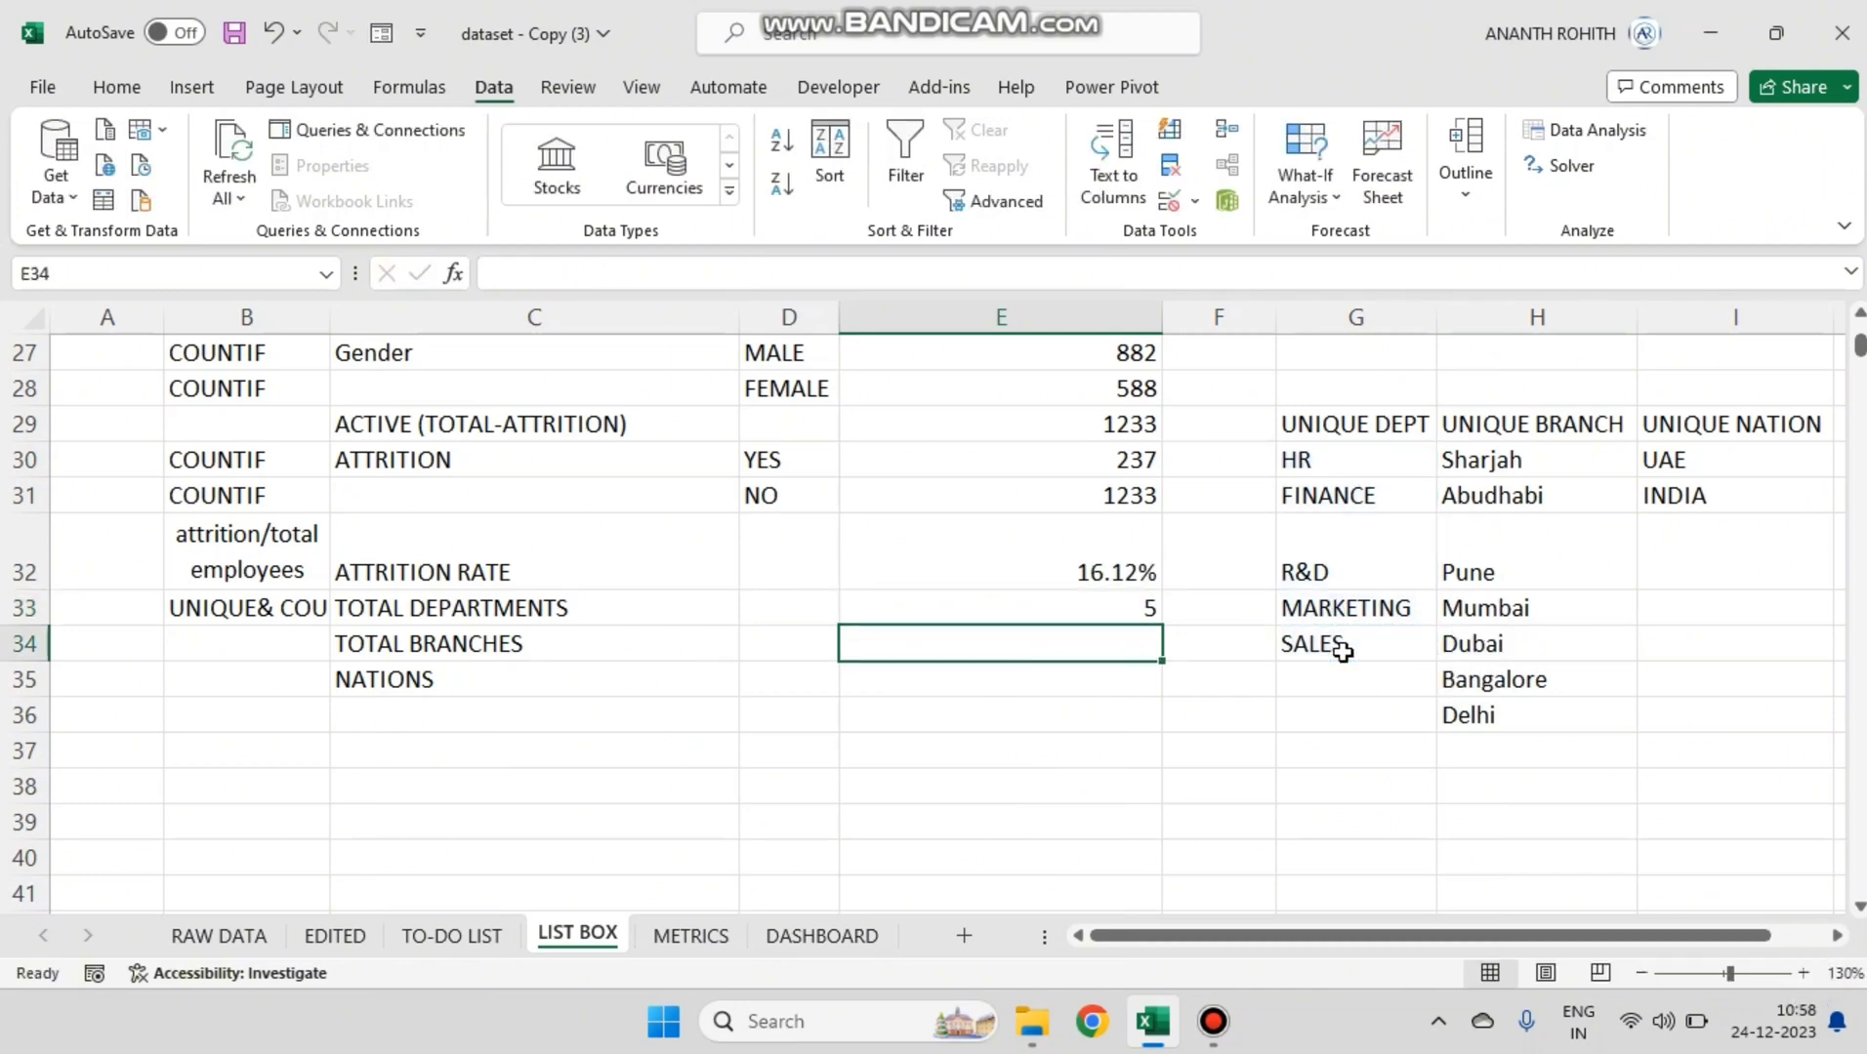
# Step: Count the unique branches in E34 with COUNTA over H30:H36 and the unique nations in E35 with COUNTA over I30:I31
pyautogui.write('=COUNTA(')
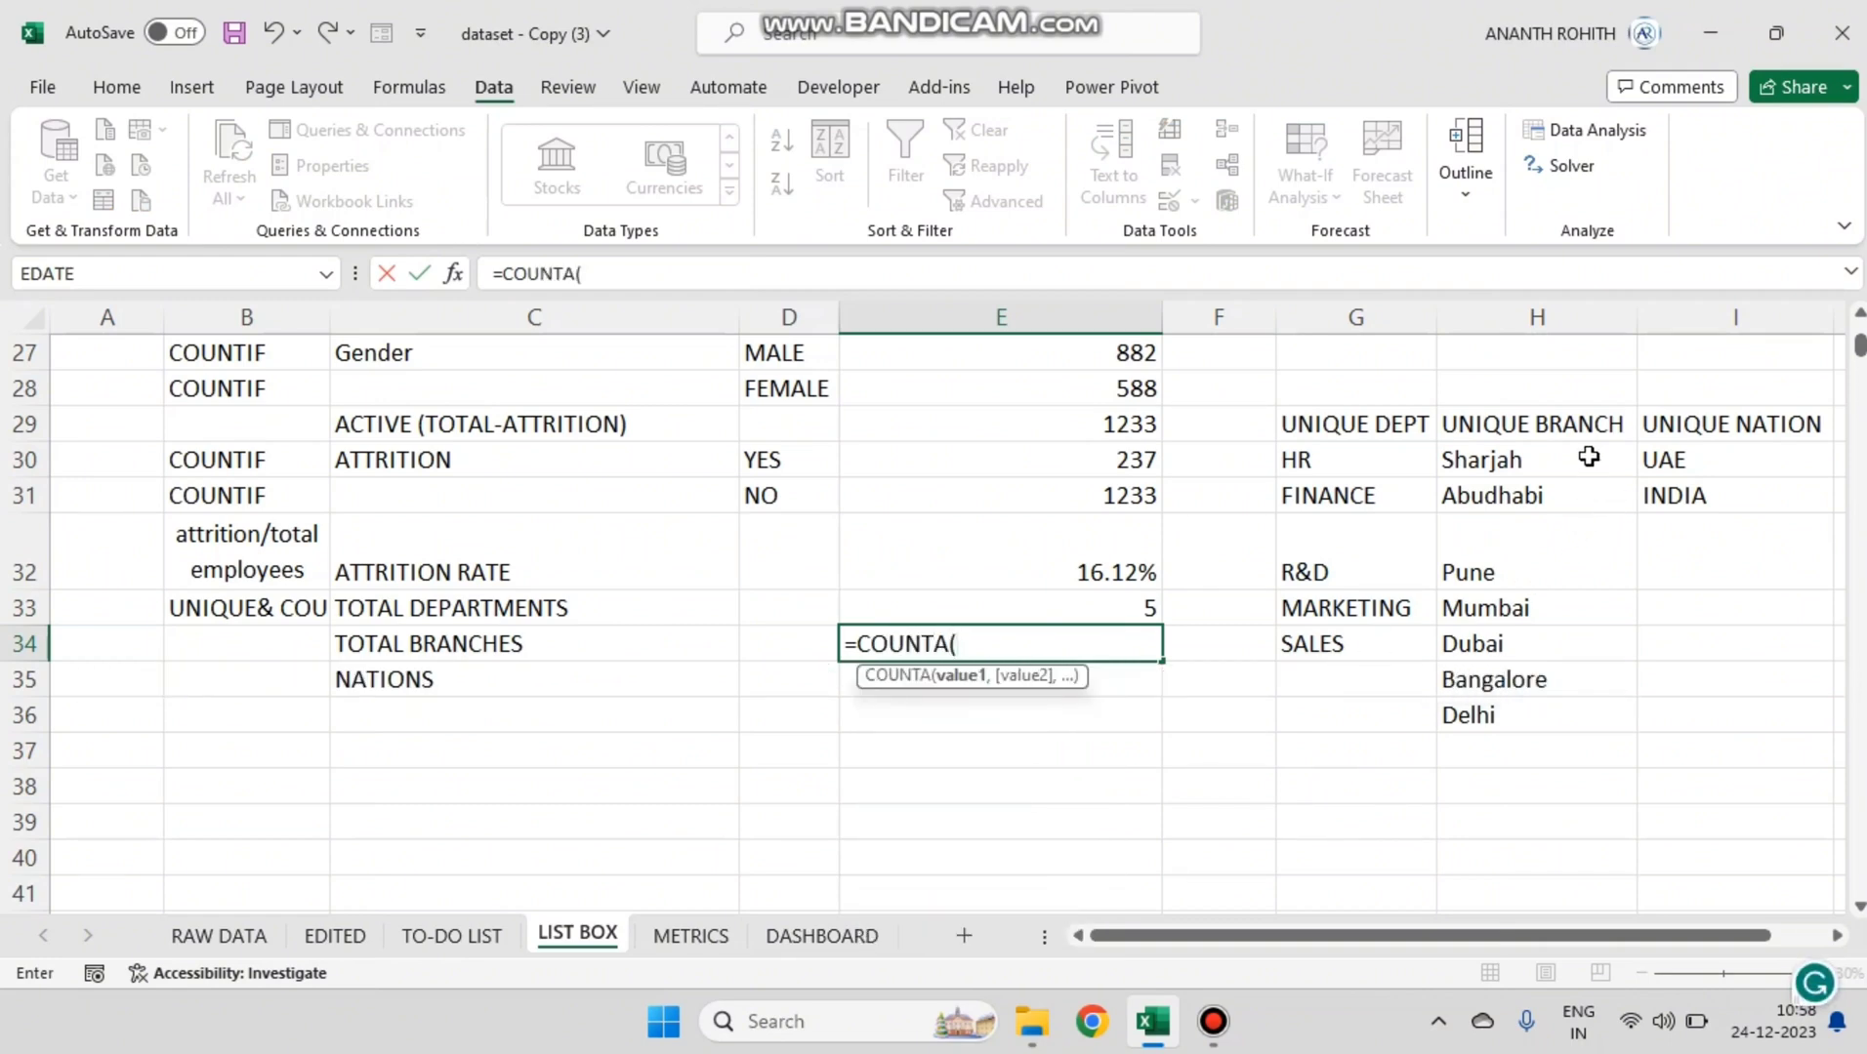
pyautogui.moveTo(1589, 458); pyautogui.dragTo(1557, 707)
pyautogui.press('Return')
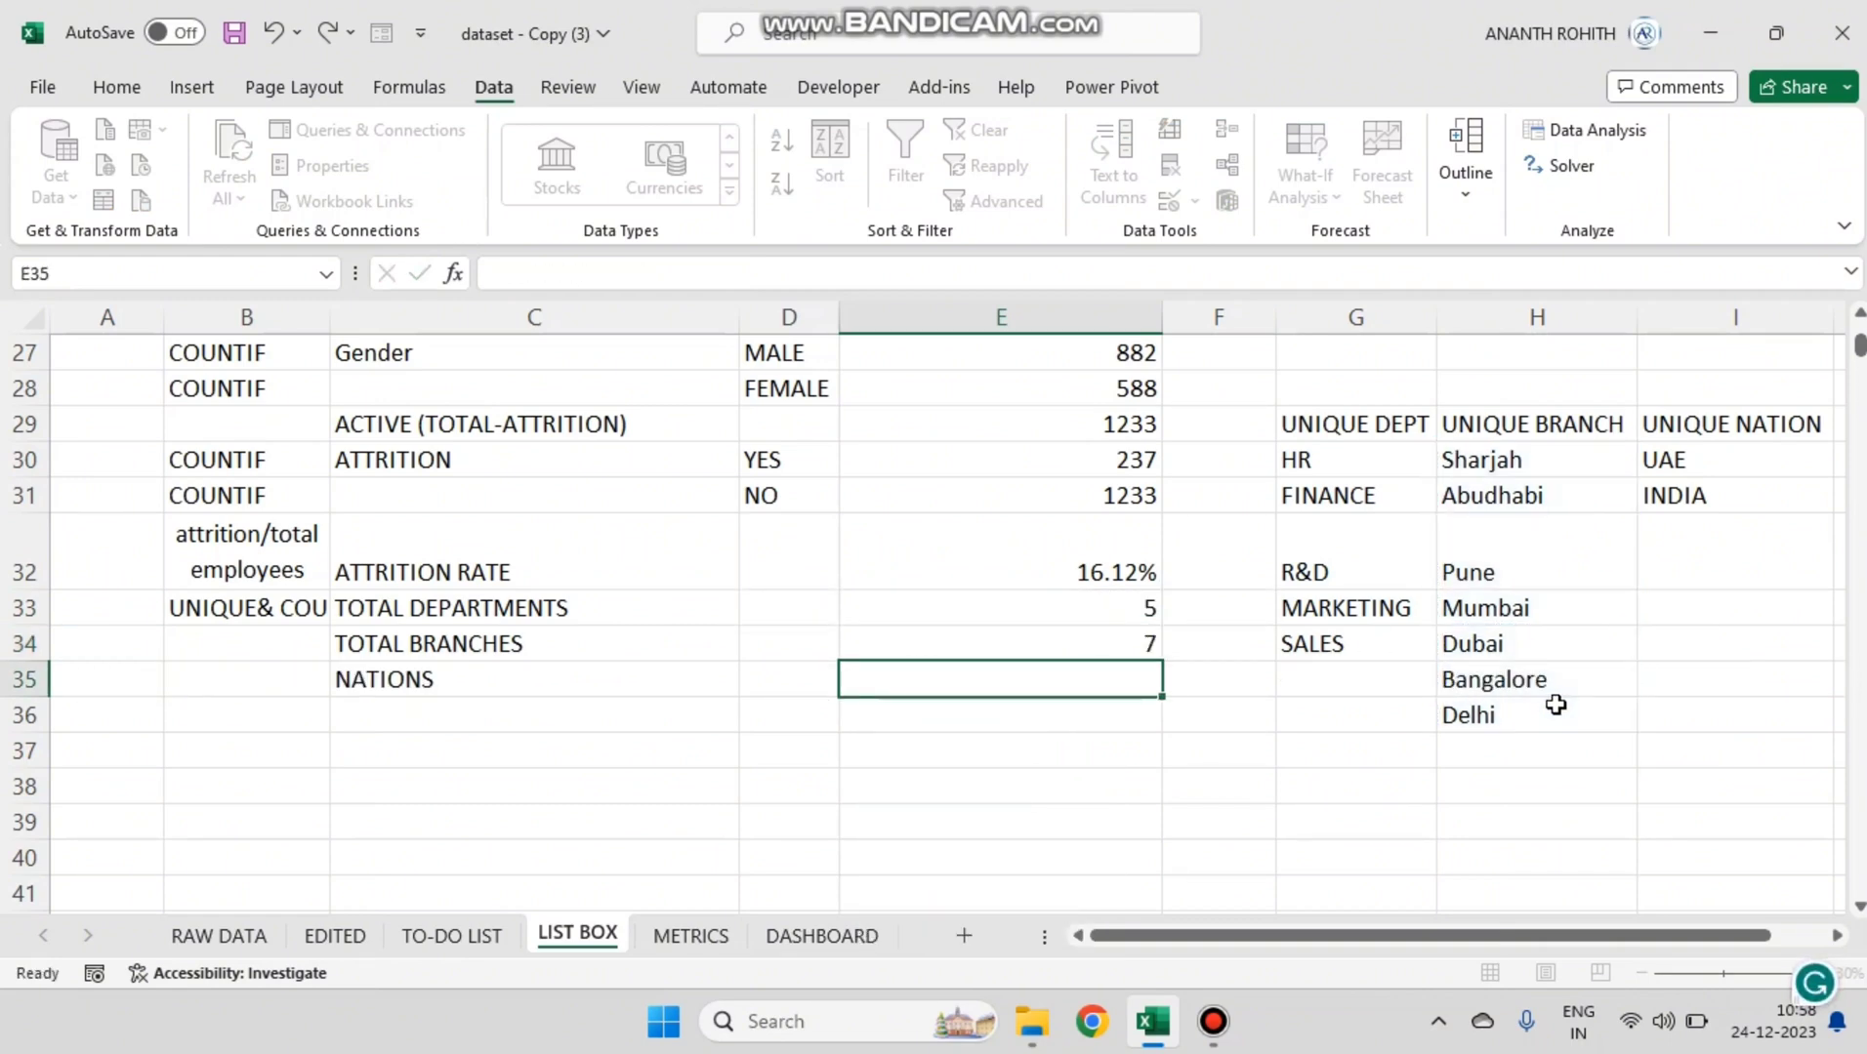
pyautogui.write('=COUNTA(')
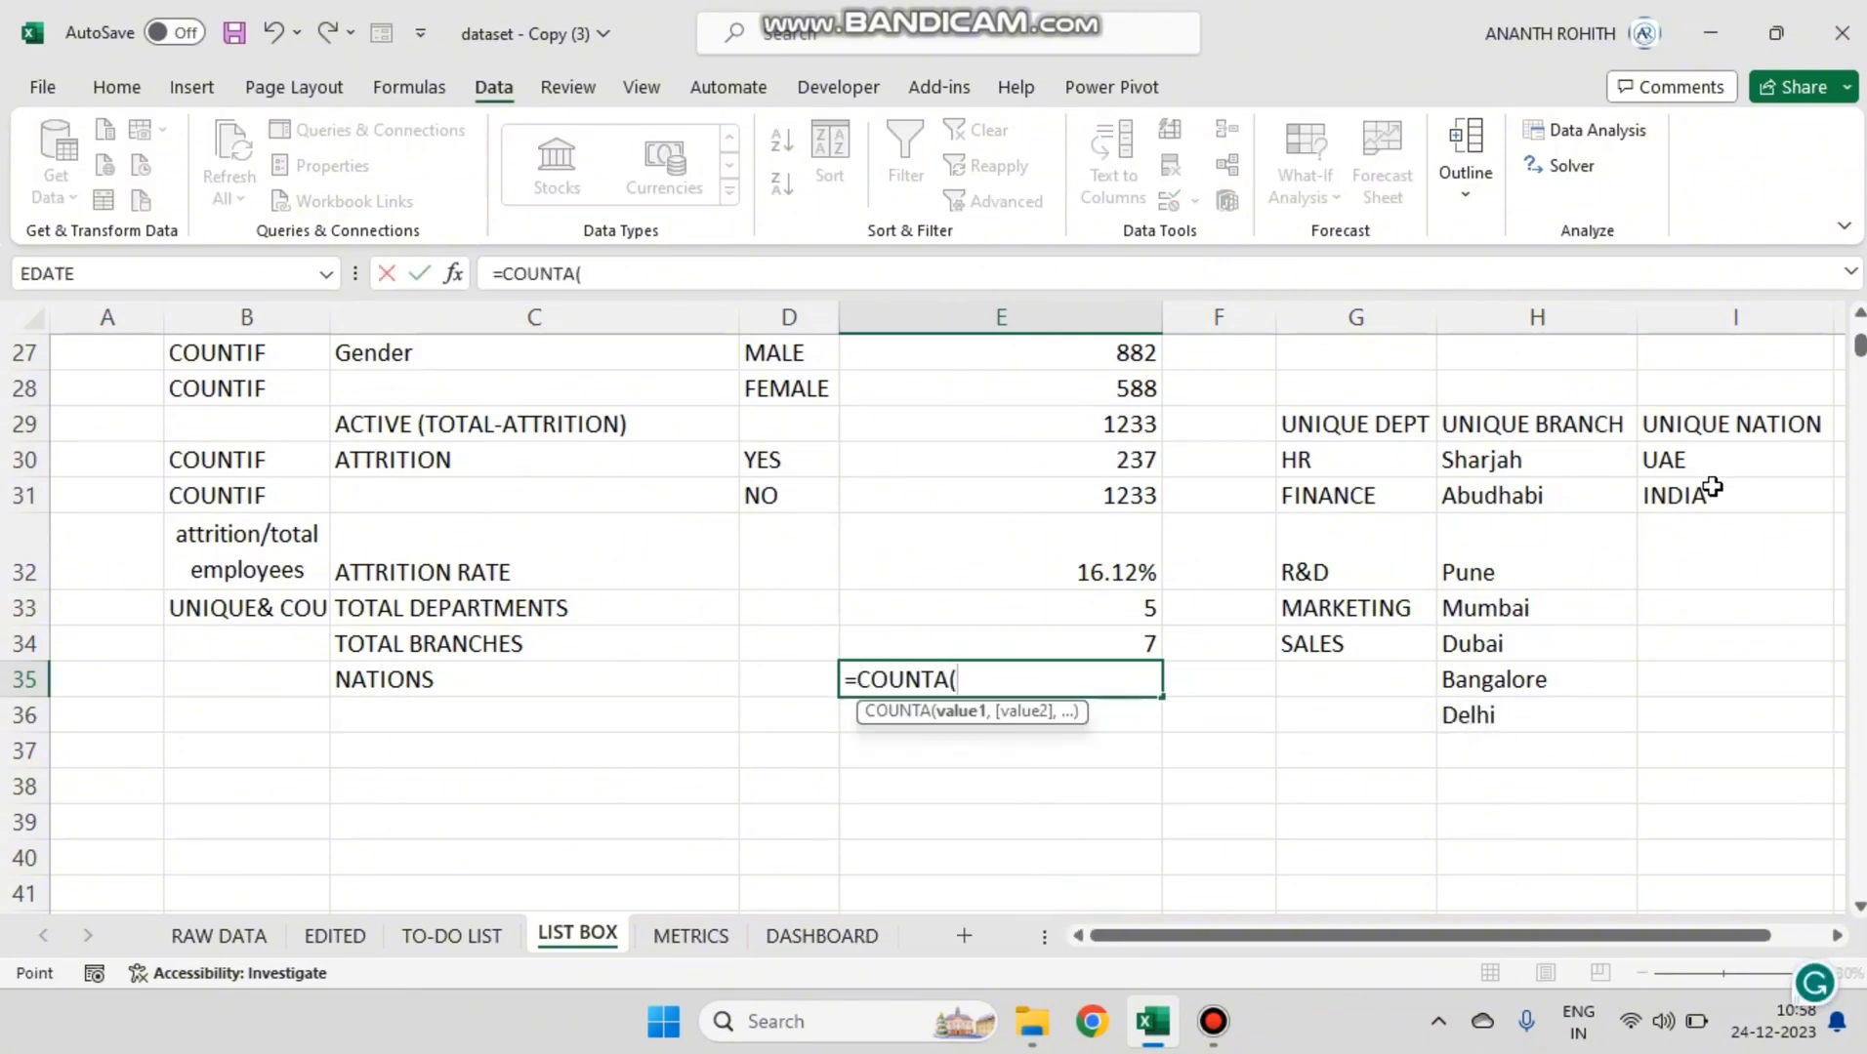
pyautogui.moveTo(1703, 467); pyautogui.dragTo(1687, 496)
pyautogui.press('Return')
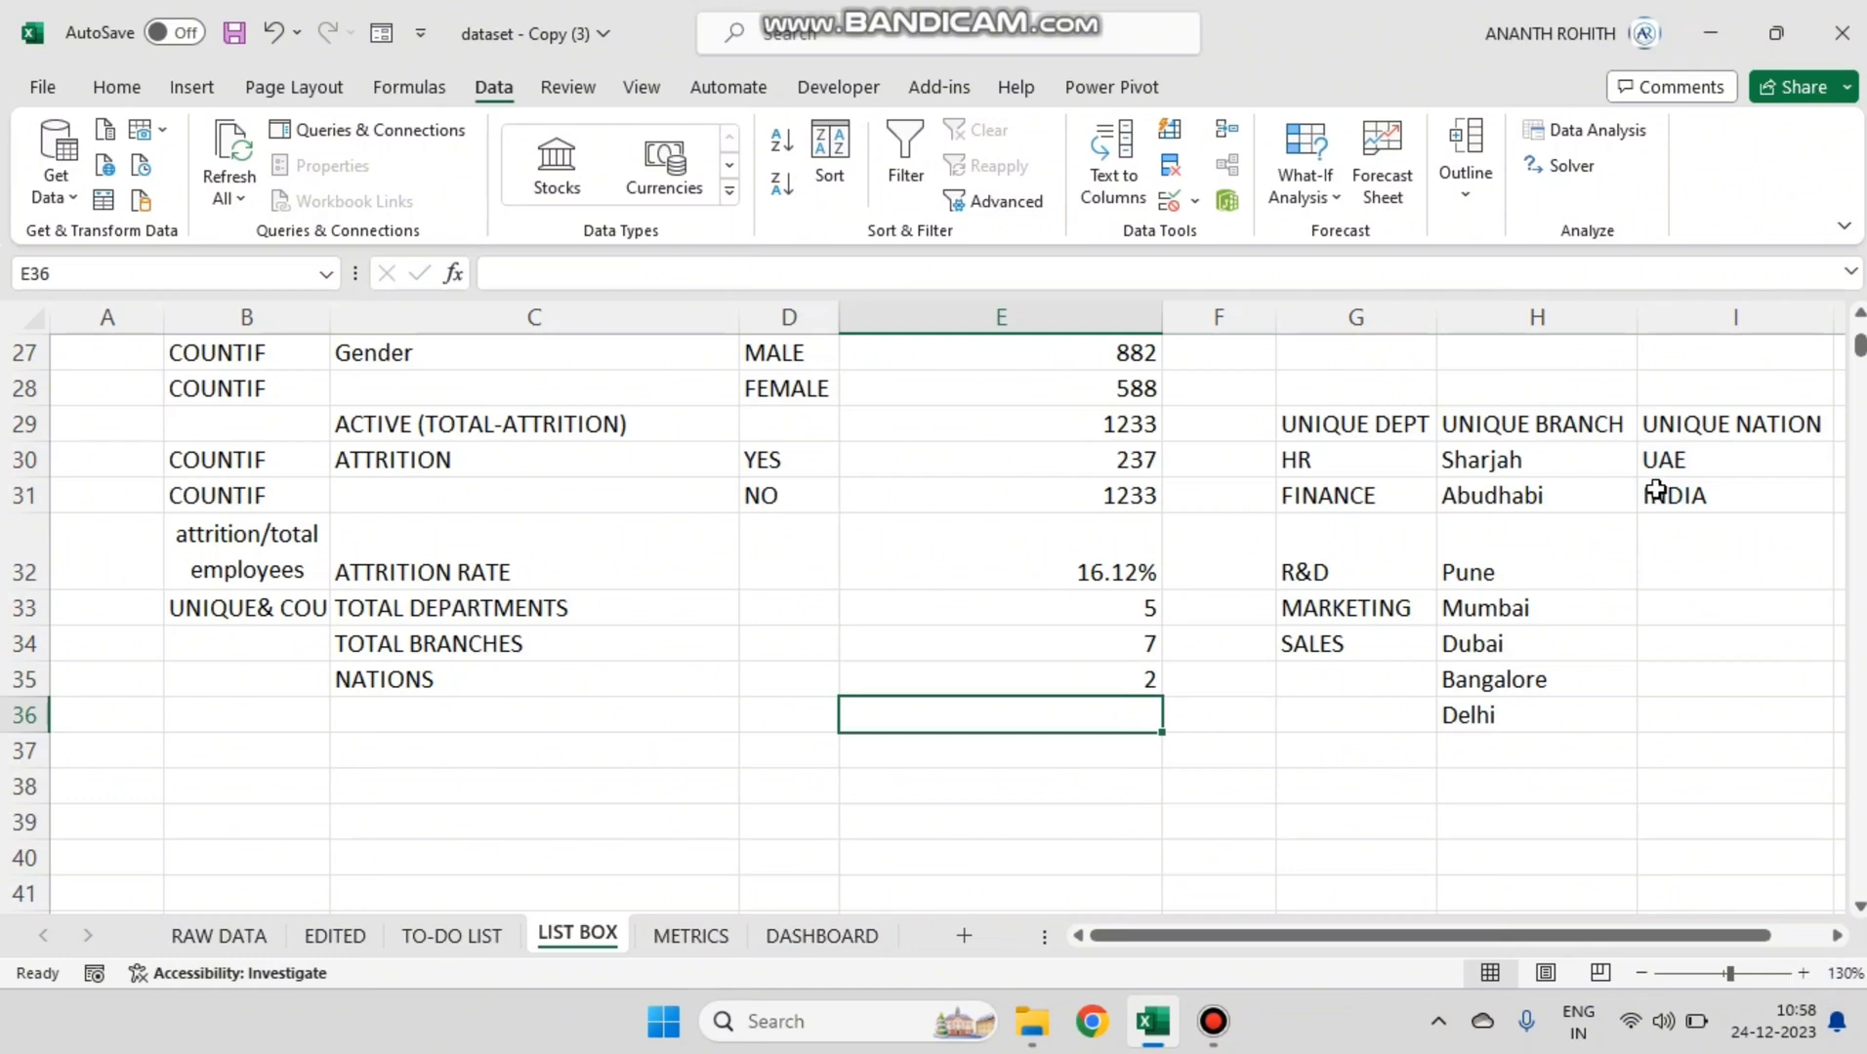
# Step: Check the TOTAL DEPARTMENTS formula against its list, and replace the function note in B33 with COUNTA
pyautogui.moveTo(1294, 459); pyautogui.dragTo(1289, 646)
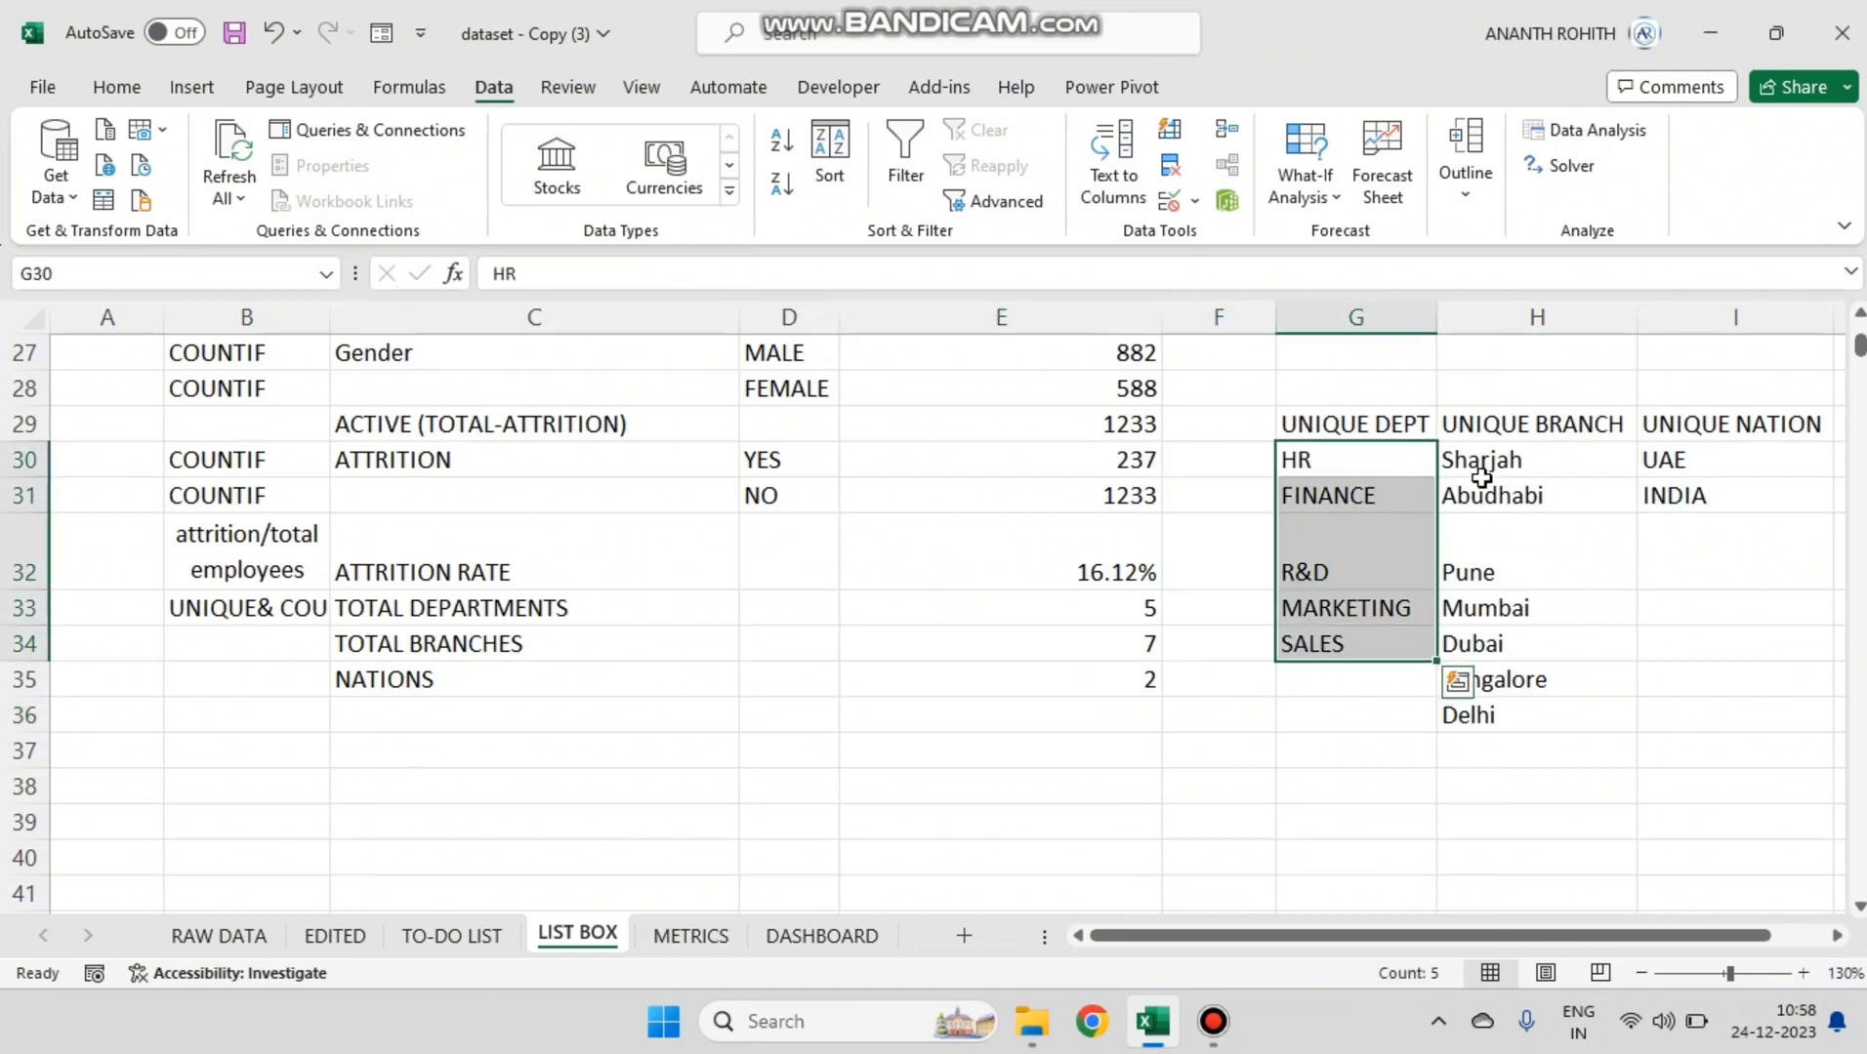
pyautogui.click(1122, 617)
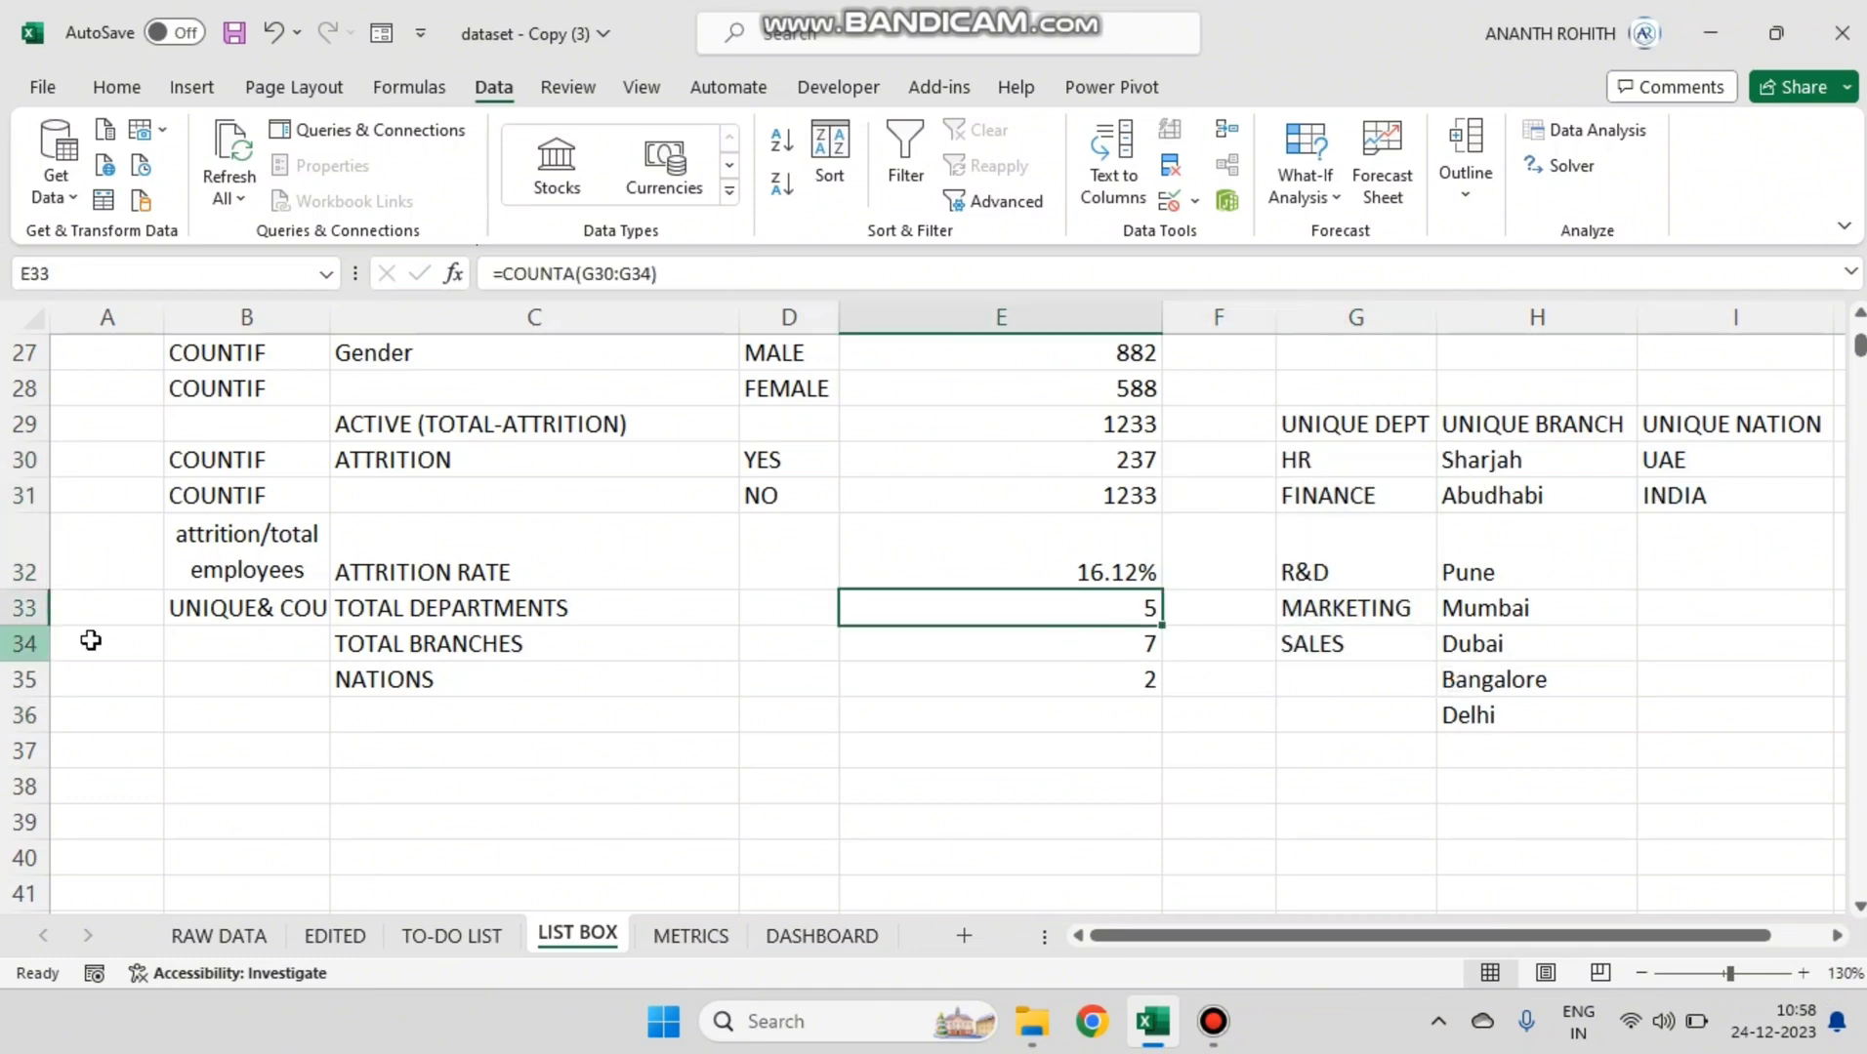
pyautogui.click(176, 604)
pyautogui.write('CLOUN')
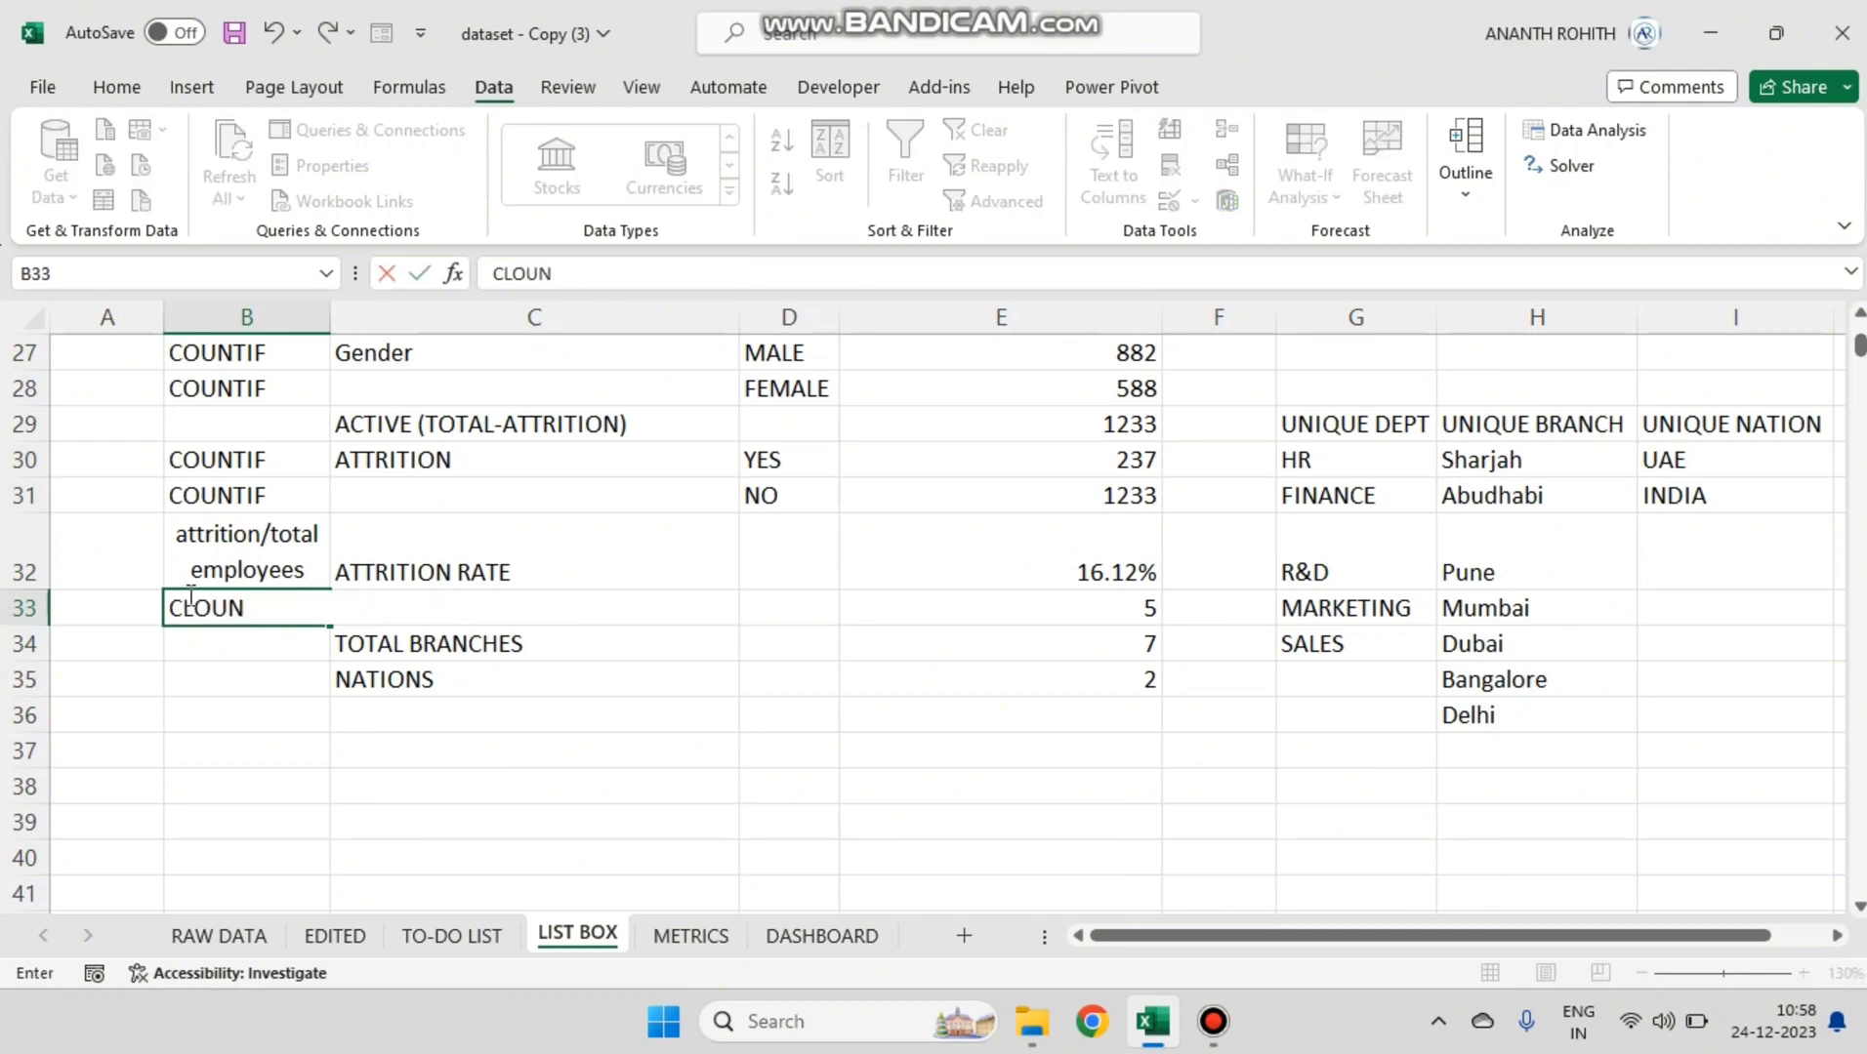
pyautogui.press('BackSpace')
pyautogui.press('BackSpace')
pyautogui.press('BackSpace')
pyautogui.press('BackSpace')
pyautogui.write('OUNTA')
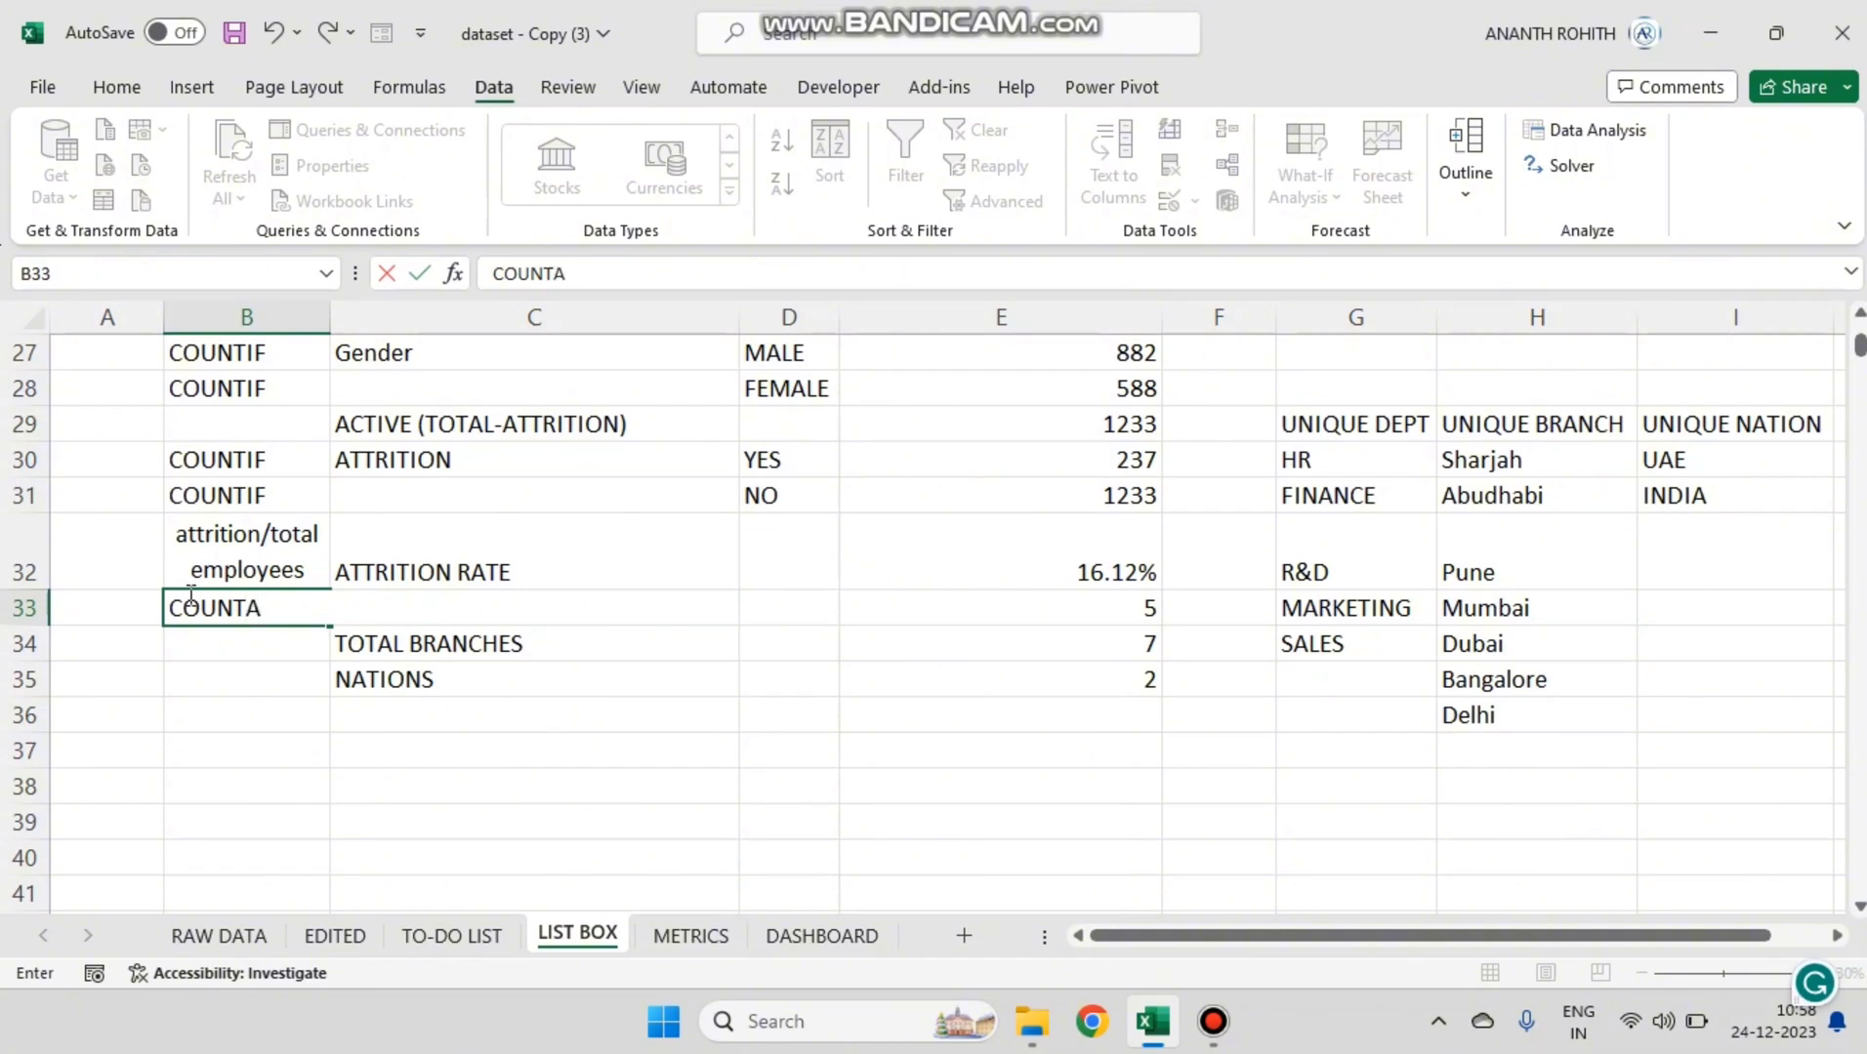
pyautogui.press('Return')
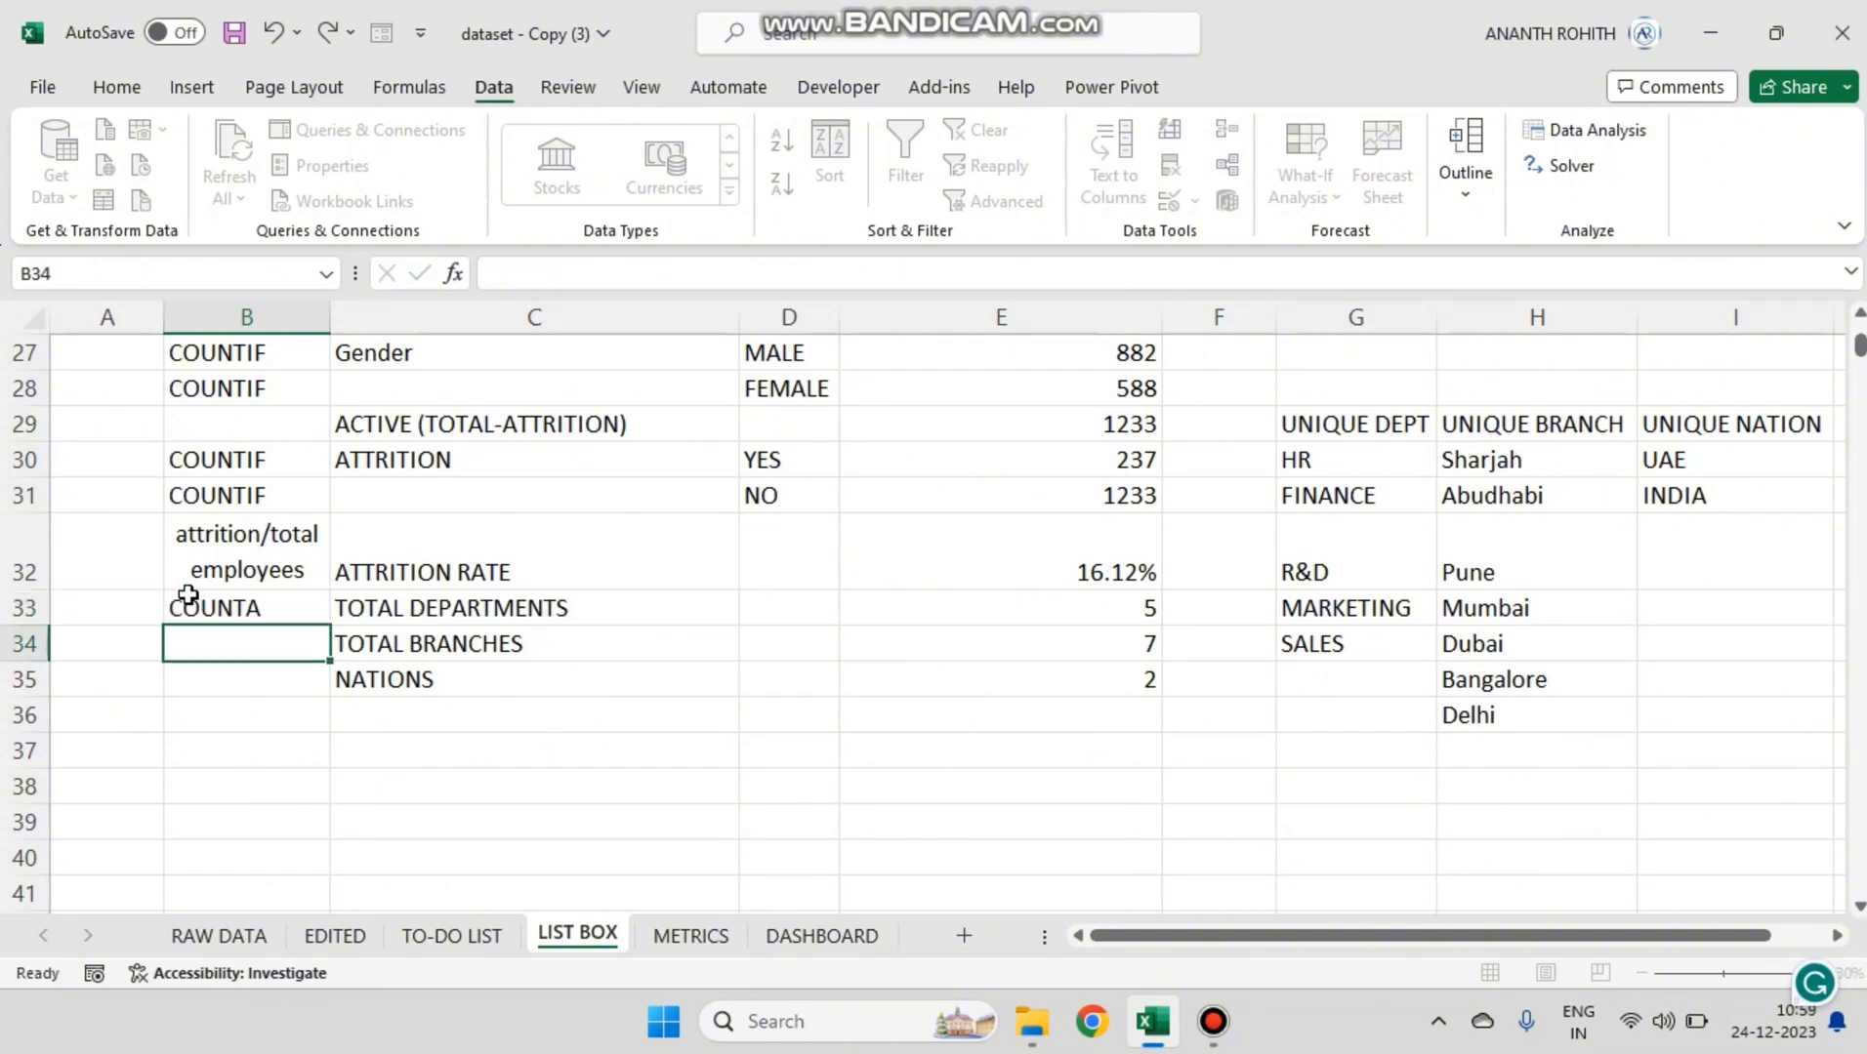
# Step: Copy the COUNTA function note from B33 down into B34 and B35
pyautogui.hotkey('ctrl', 'd')
pyautogui.press('Return')
pyautogui.hotkey('ctrl', 'd')
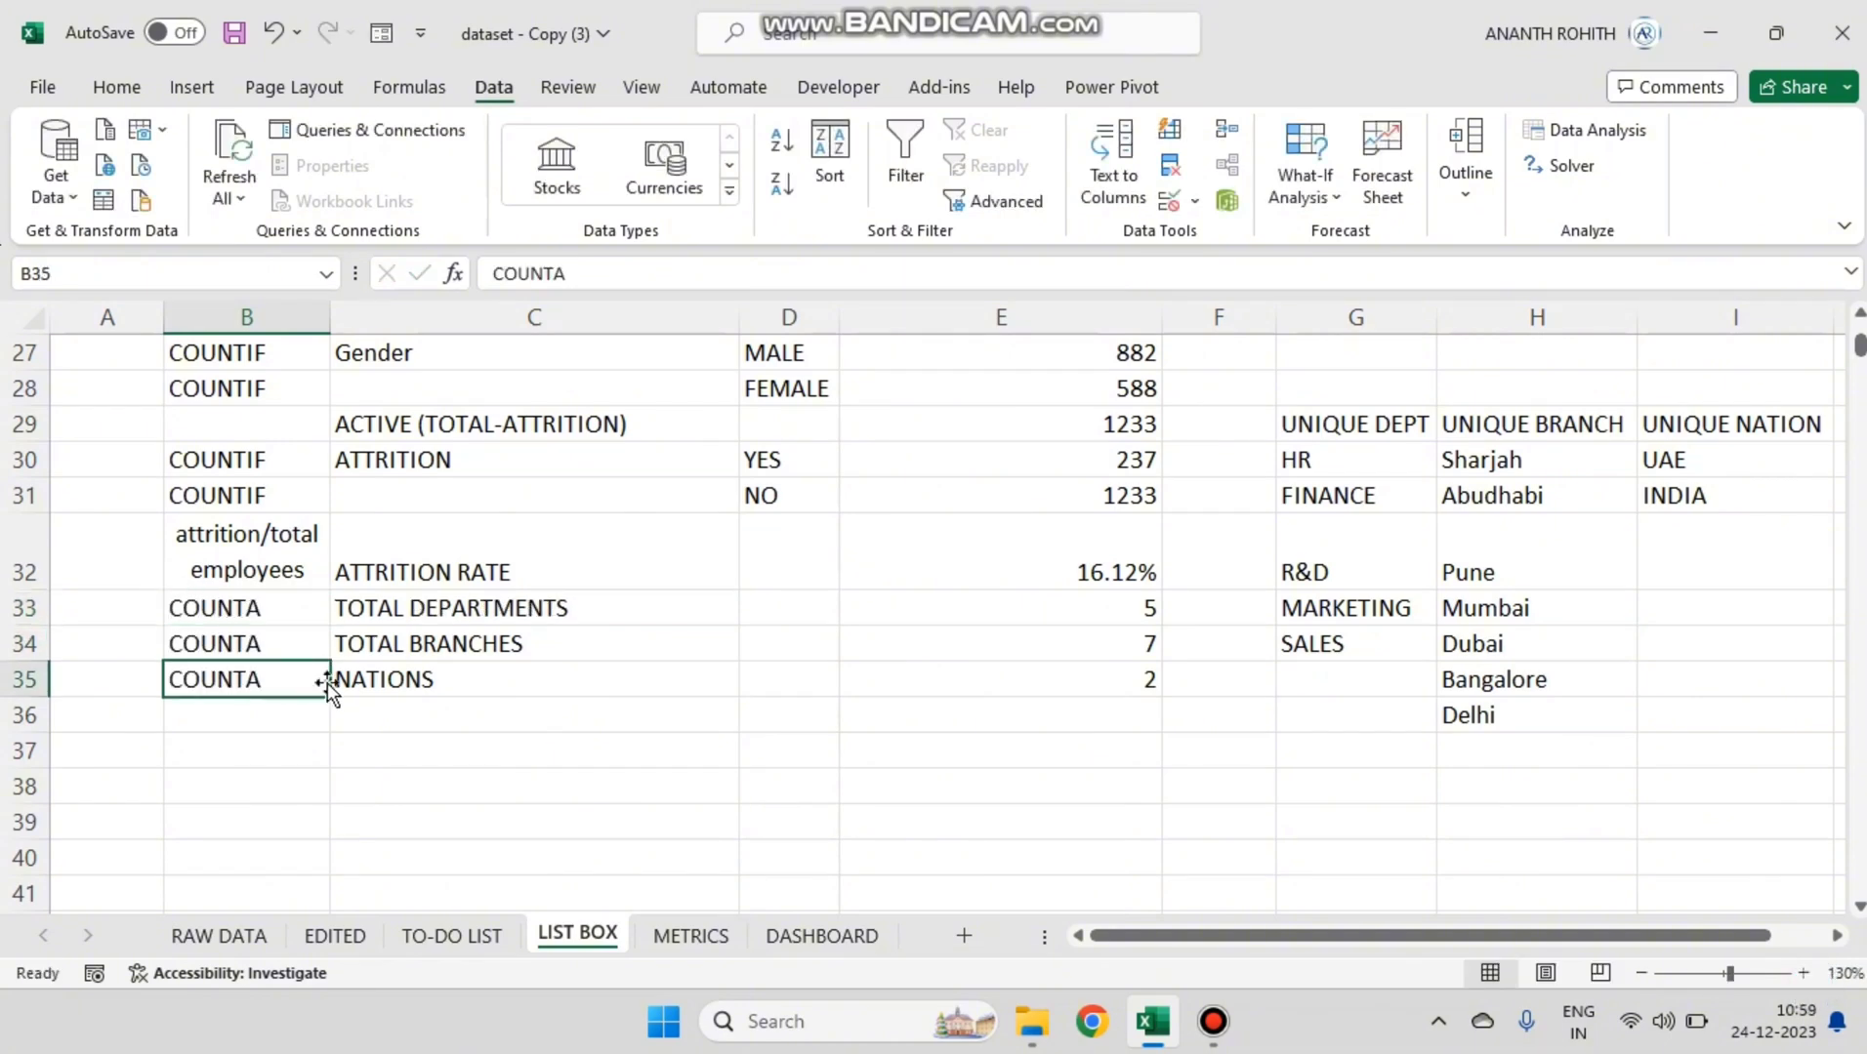
# Step: Add the title REMOVE DUPLICATES above the unique lists, merged and centred across G28:I28, and fill it yellow
pyautogui.click(1374, 368)
pyautogui.click(1371, 385)
pyautogui.write('REMOVE DUPLICATES')
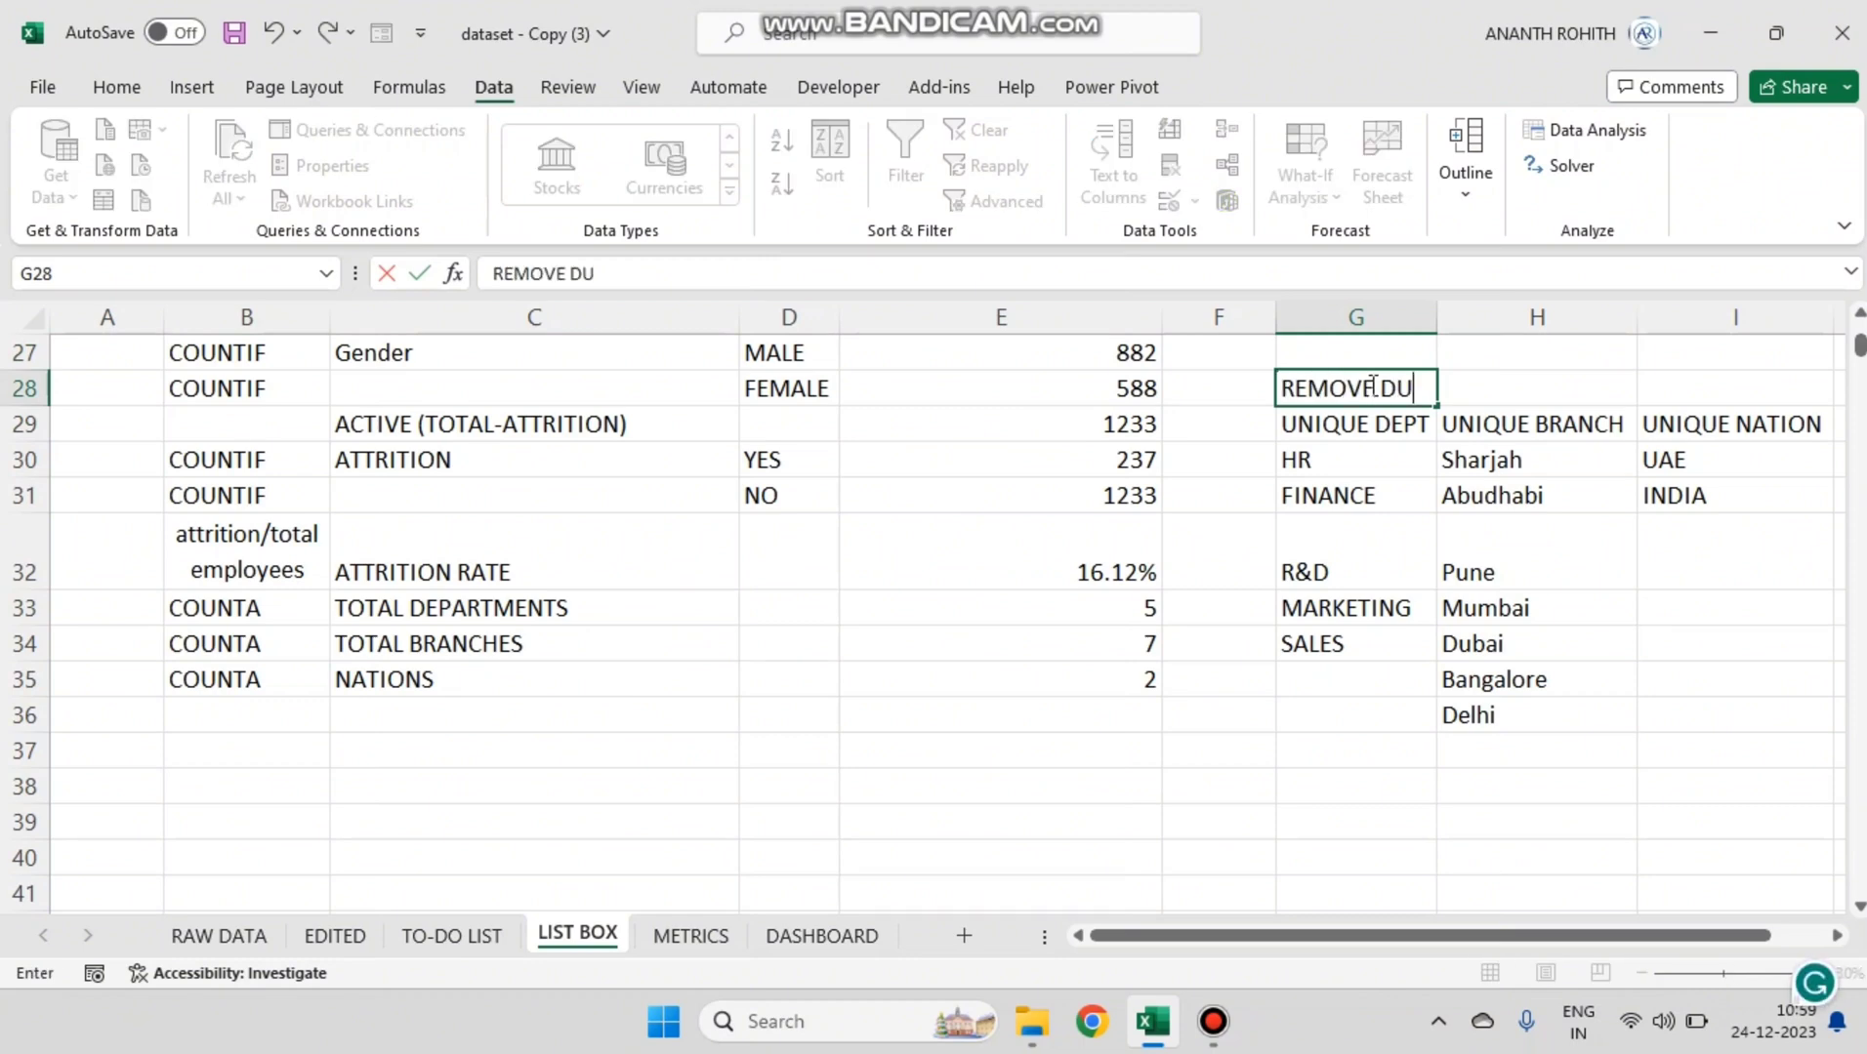
pyautogui.click(1376, 488)
pyautogui.moveTo(1375, 388); pyautogui.dragTo(1767, 390)
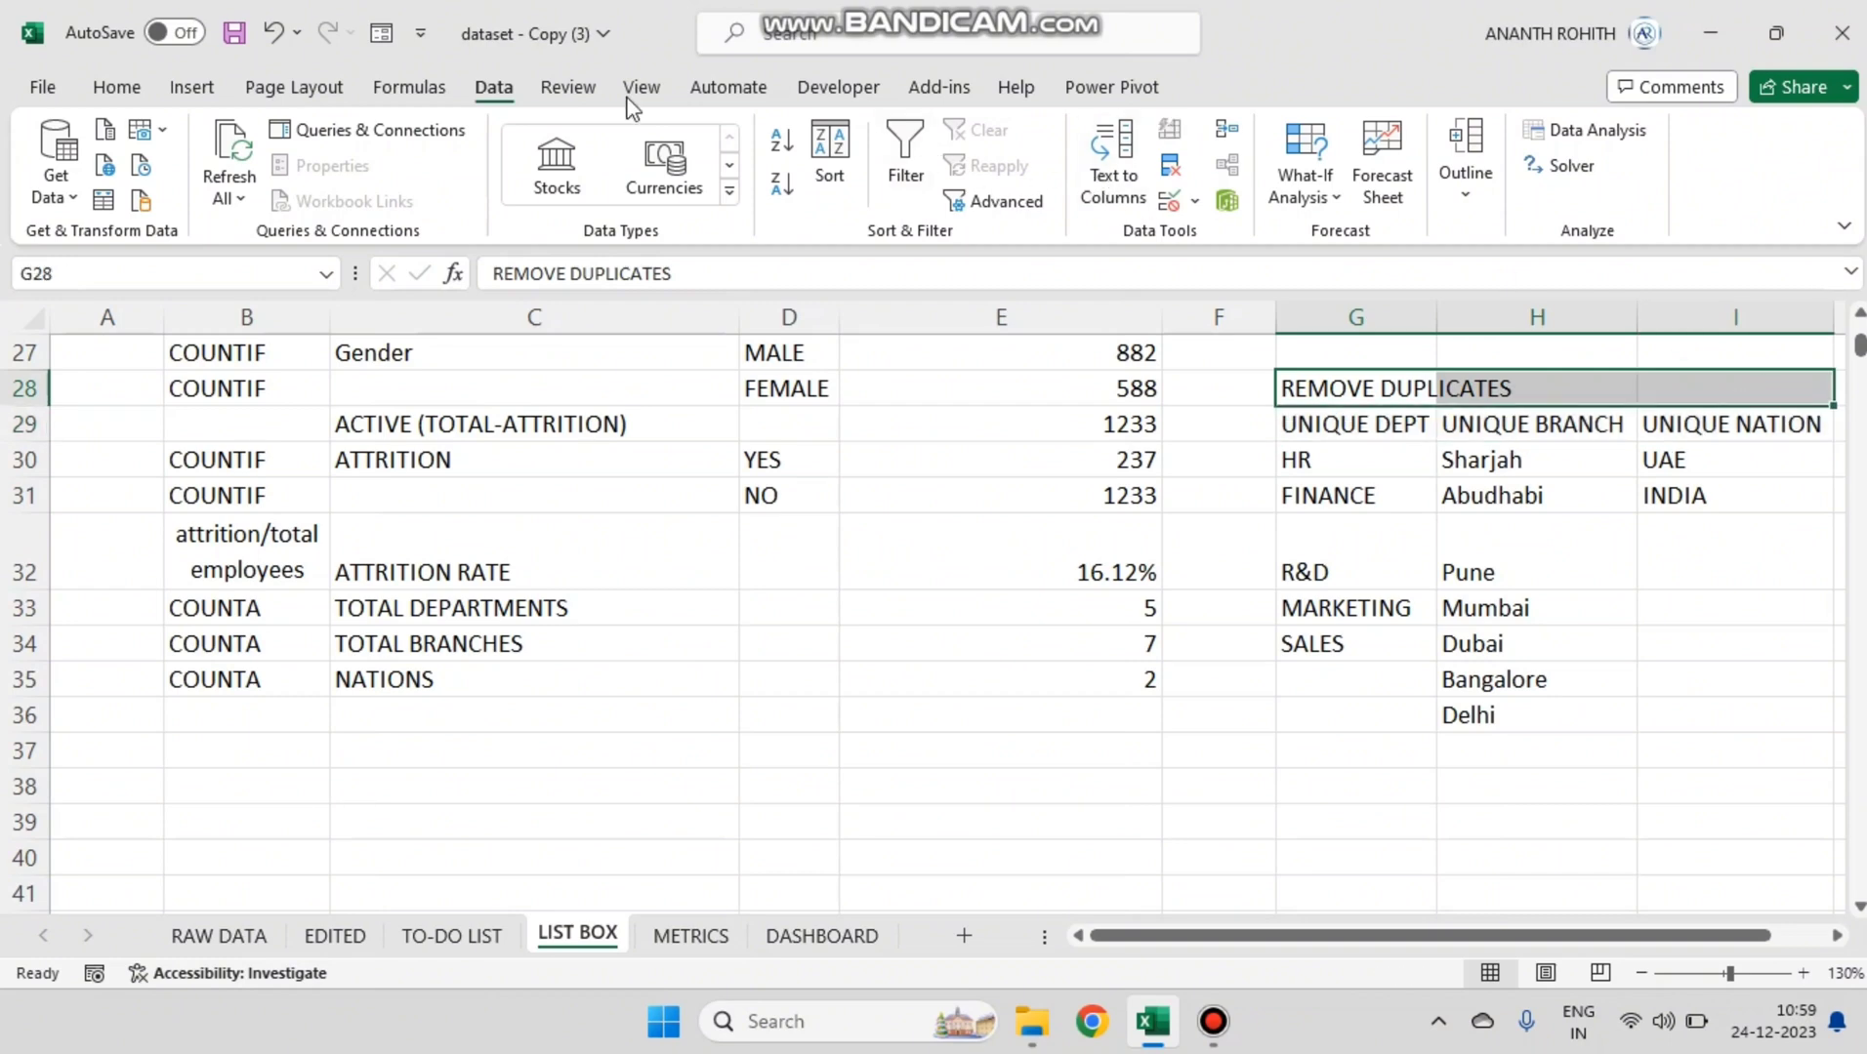
pyautogui.click(116, 87)
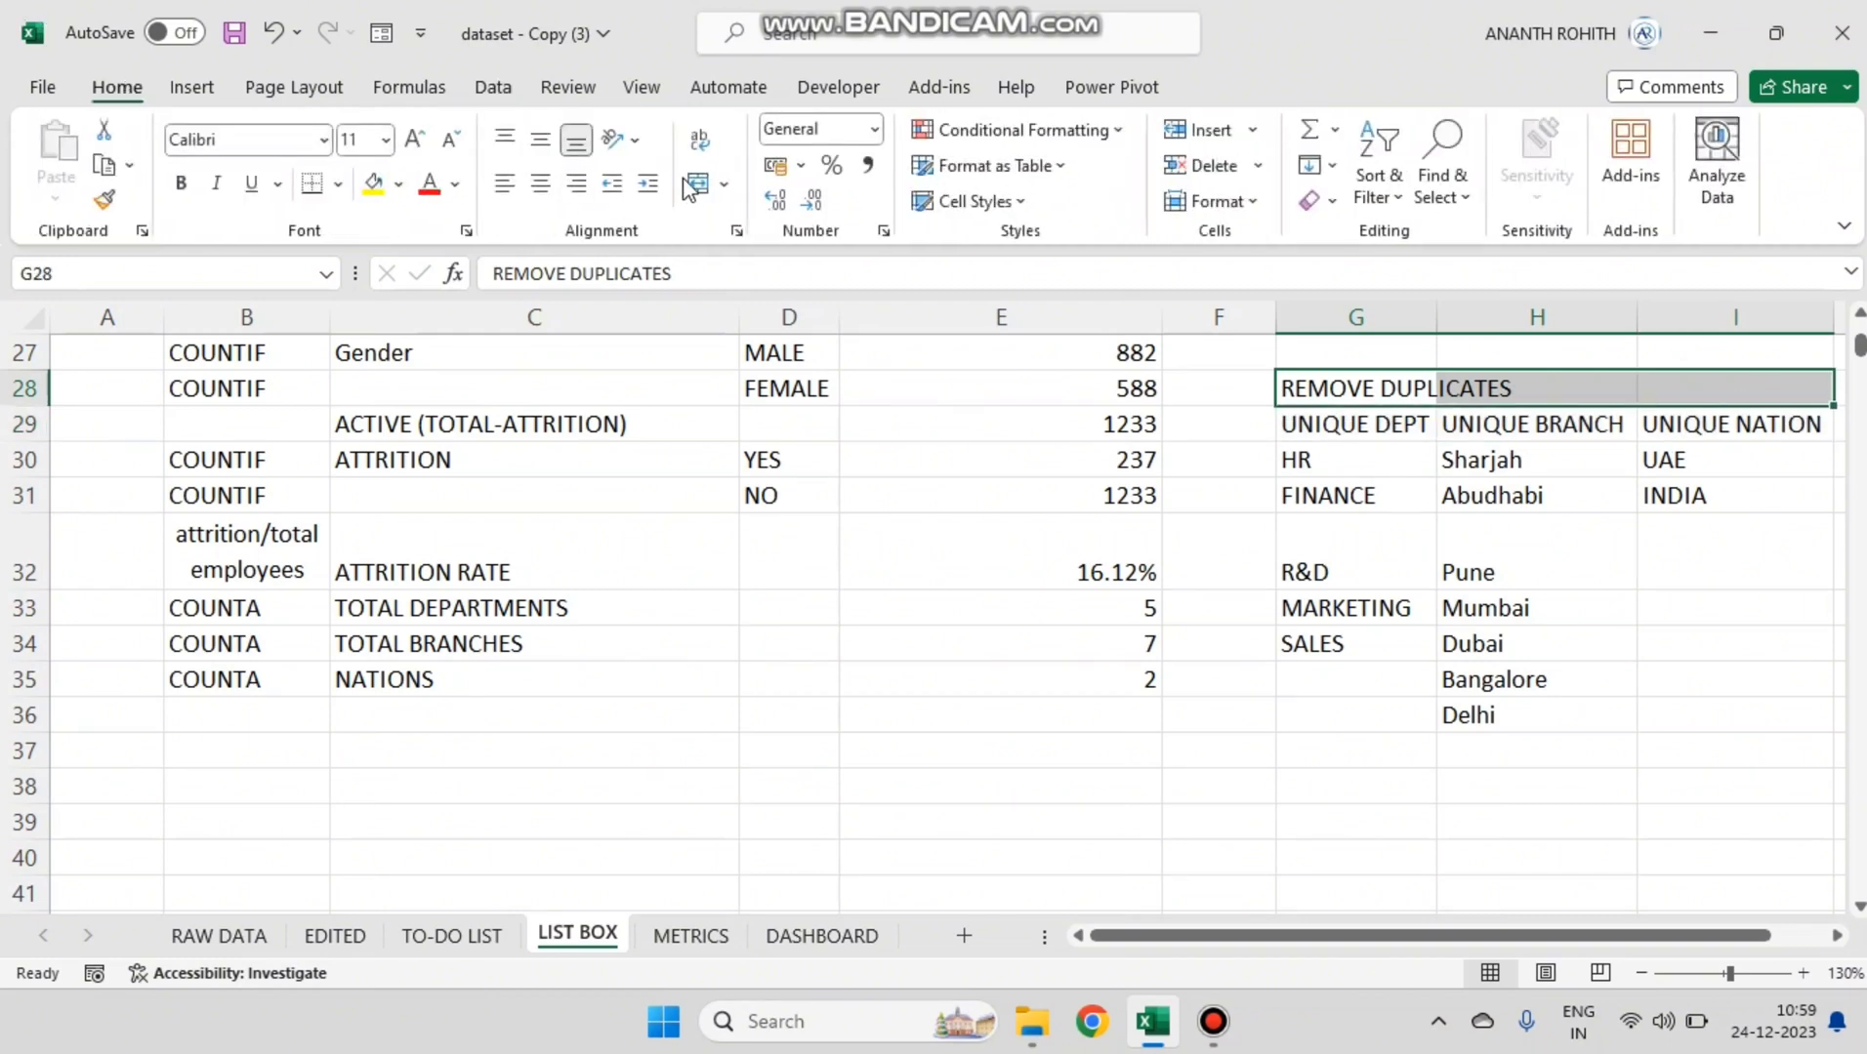
pyautogui.click(695, 183)
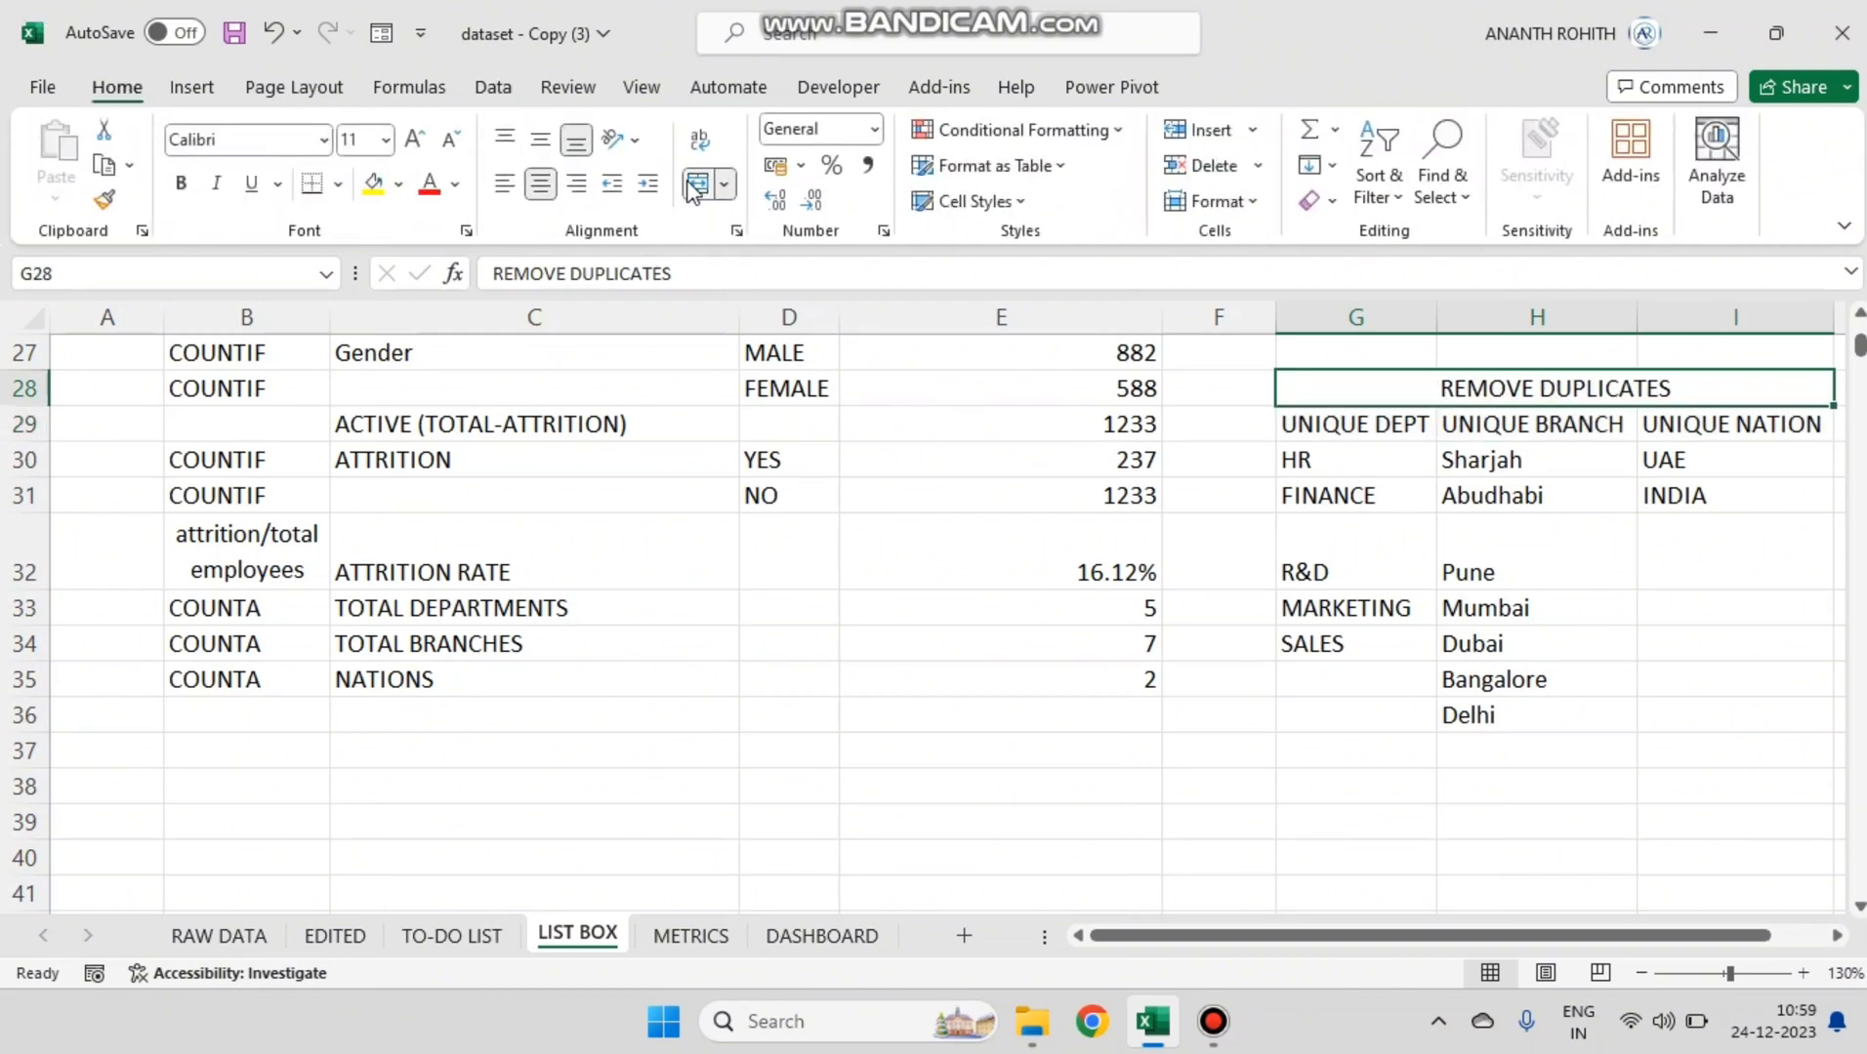
pyautogui.click(373, 184)
# Step: Highlight the function notes in column B, down to B35, with yellow fill
pyautogui.moveTo(240, 694); pyautogui.dragTo(250, 422)
pyautogui.scroll(-5, 343, 307)
pyautogui.scroll(-1, 344, 306)
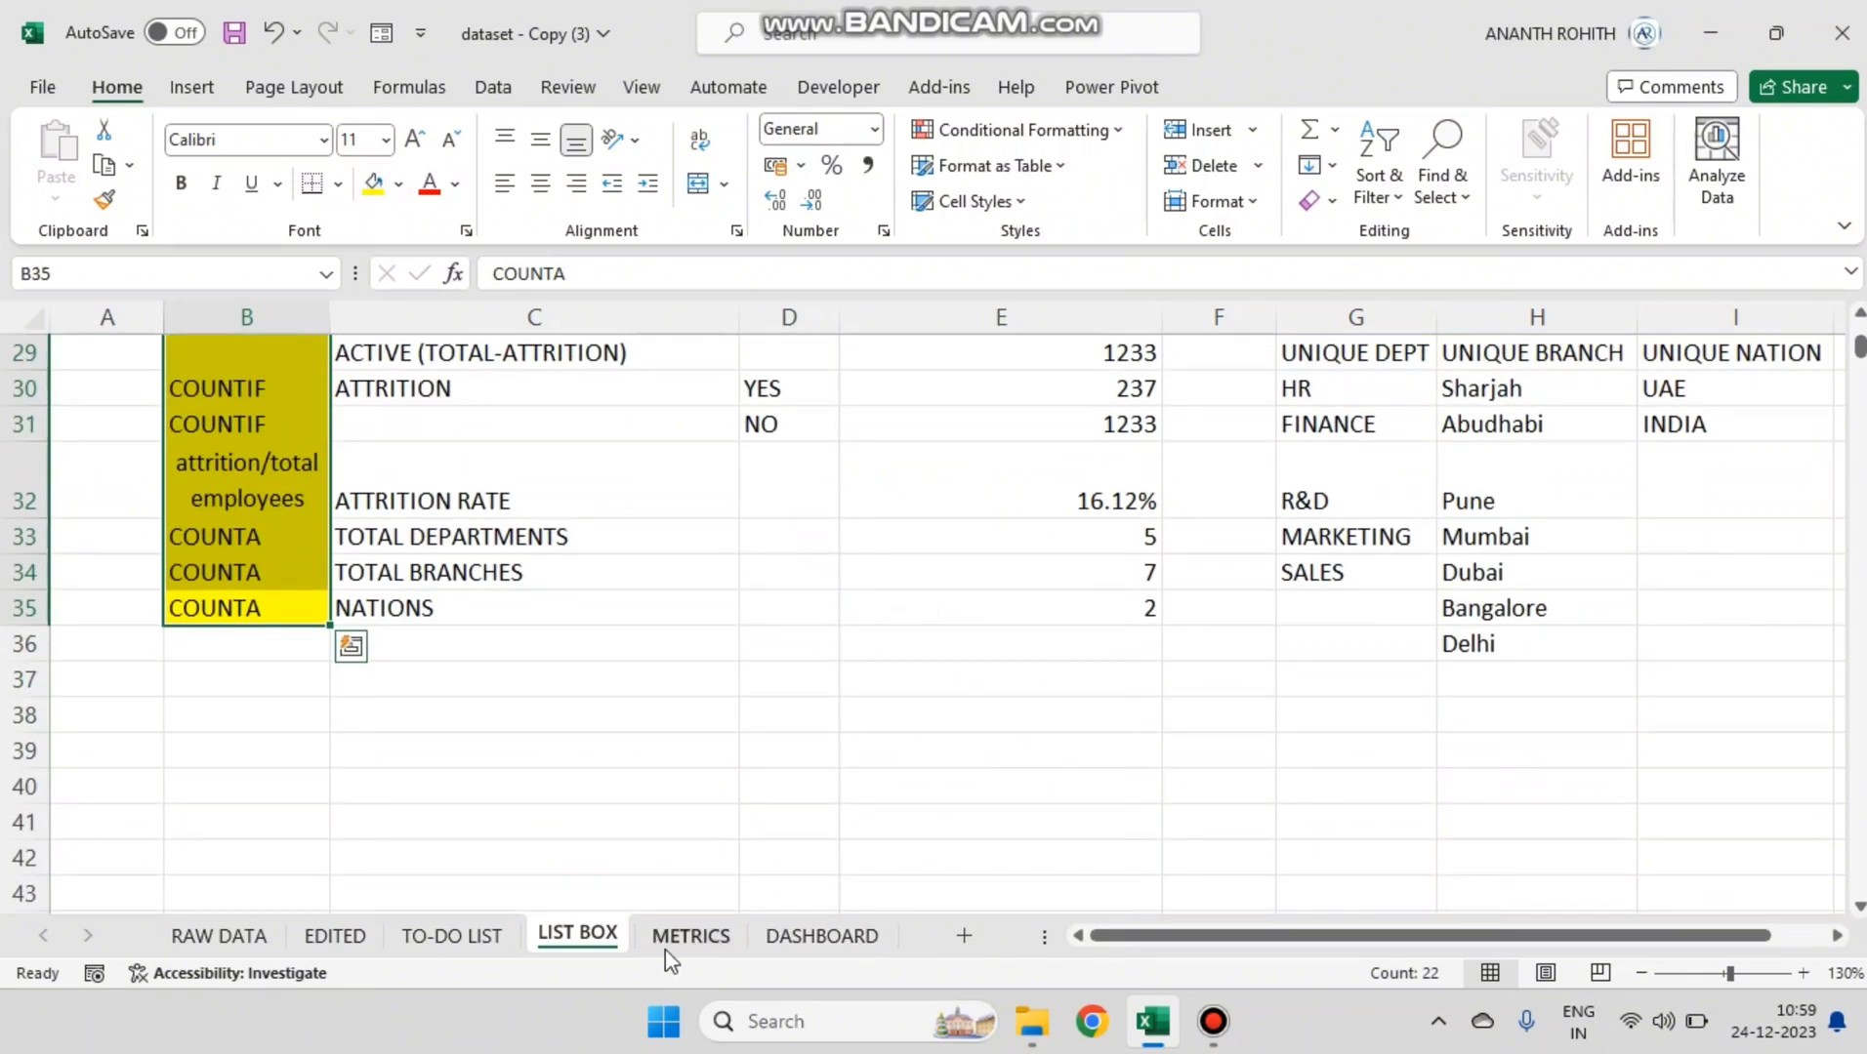
# Step: On the METRICS sheet, fill all TEXT BOX items of the dashboard outline yellow, F3:G10 and H3:I15
pyautogui.click(691, 937)
pyautogui.moveTo(917, 408); pyautogui.dragTo(1211, 723)
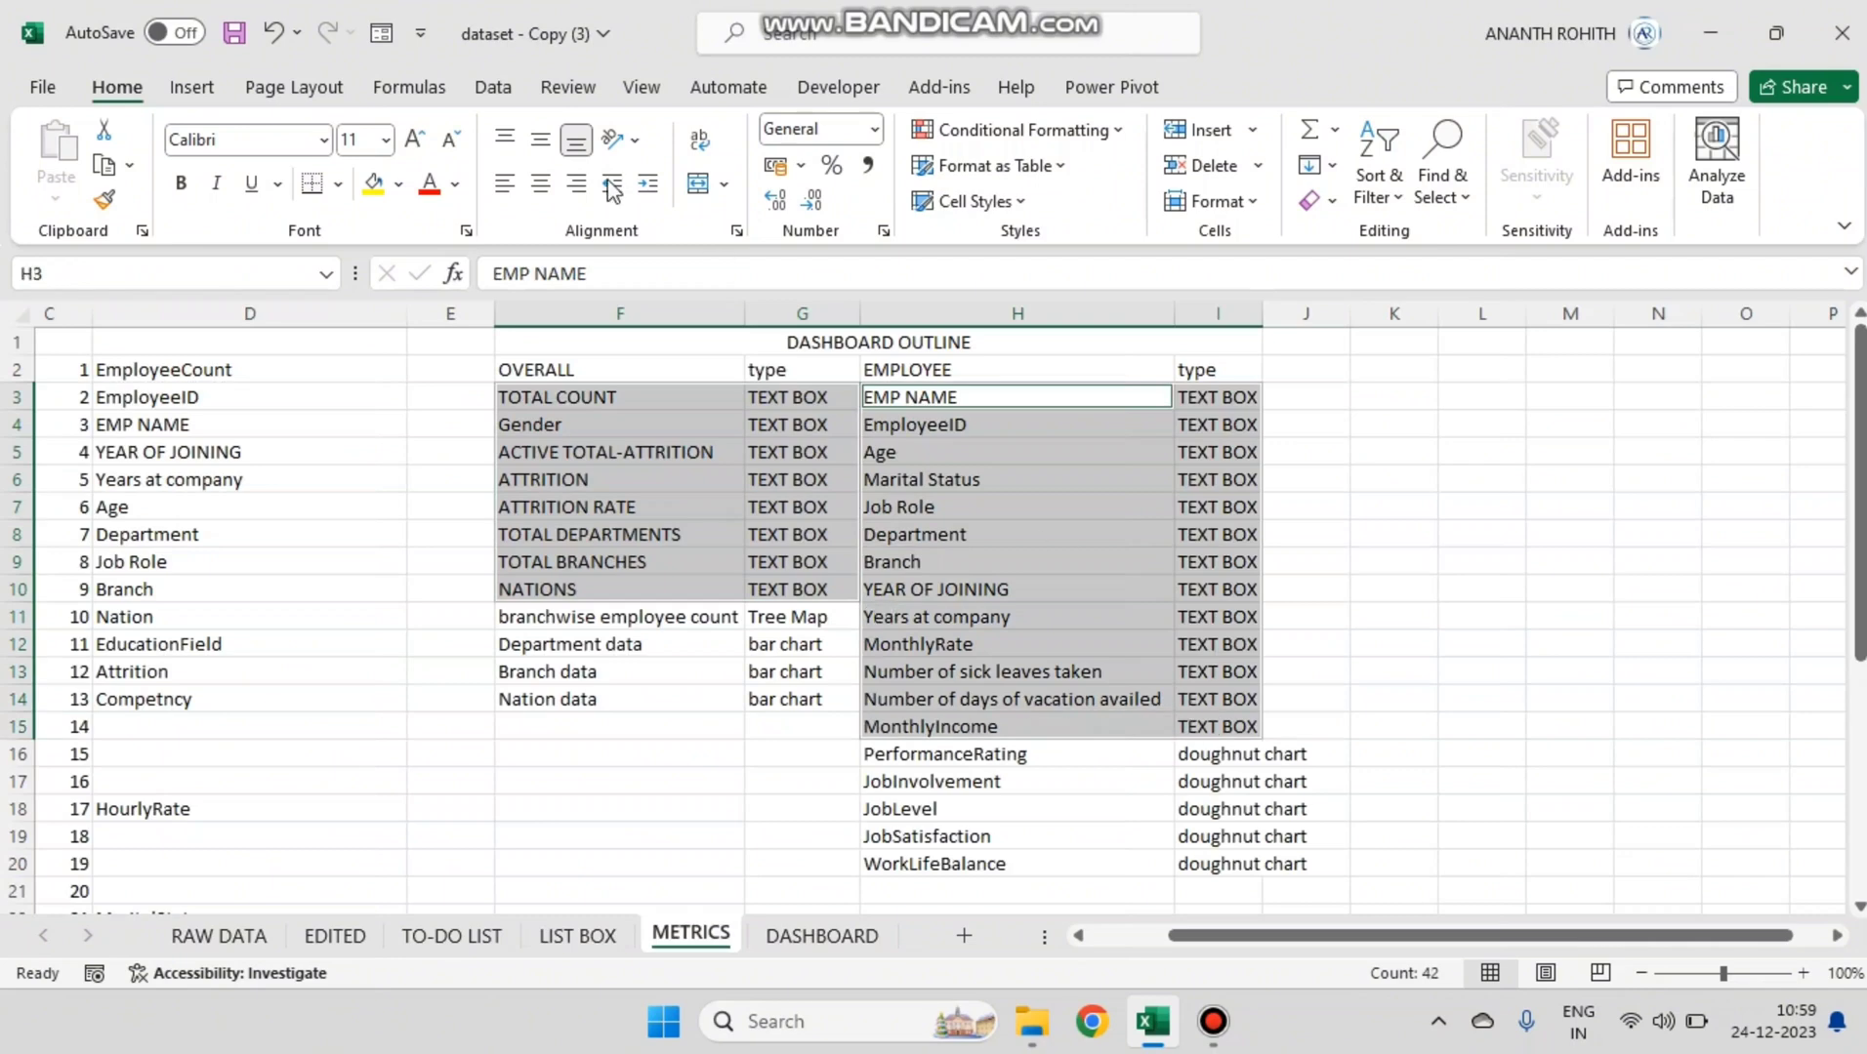
pyautogui.click(373, 185)
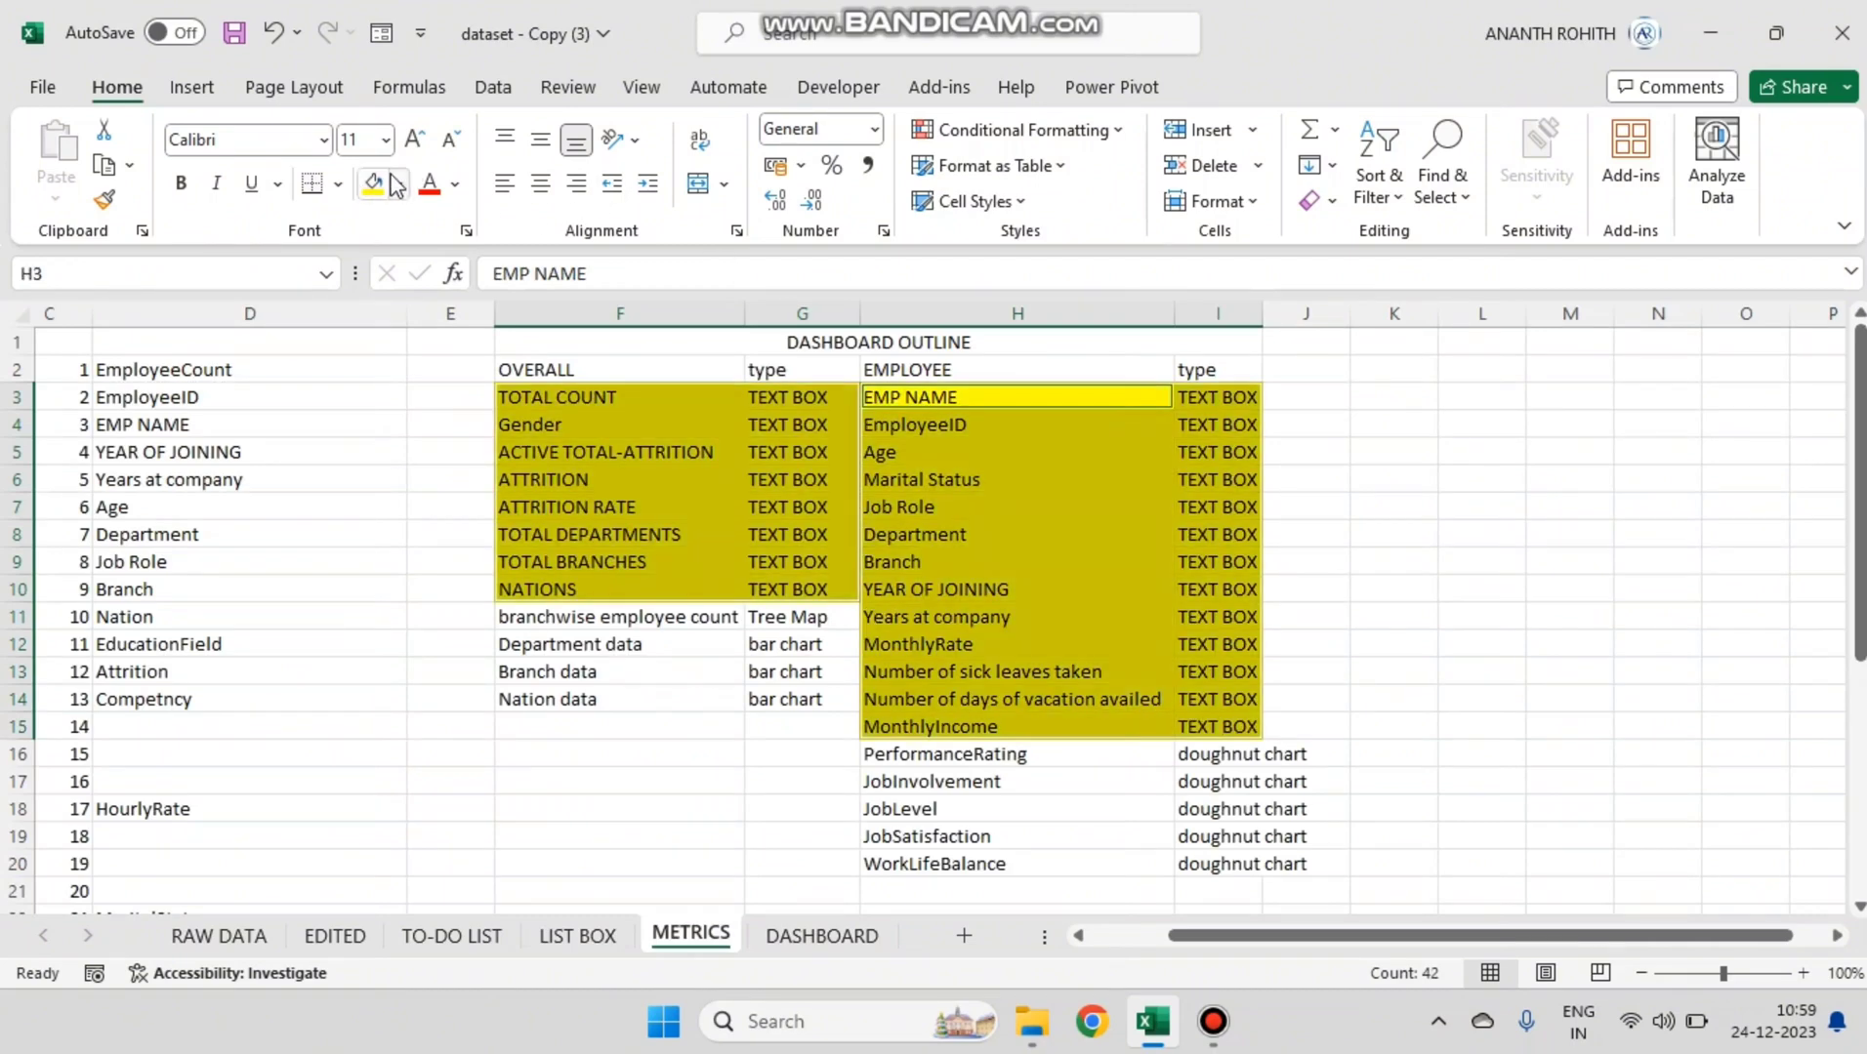
# Step: Review the highlighted function notes and the unique lists on the LIST BOX sheet
pyautogui.click(582, 939)
pyautogui.scroll(7, 568, 655)
pyautogui.scroll(-5, 1054, 671)
pyautogui.scroll(-1, 762, 754)
pyautogui.click(250, 461)
pyautogui.click(224, 776)
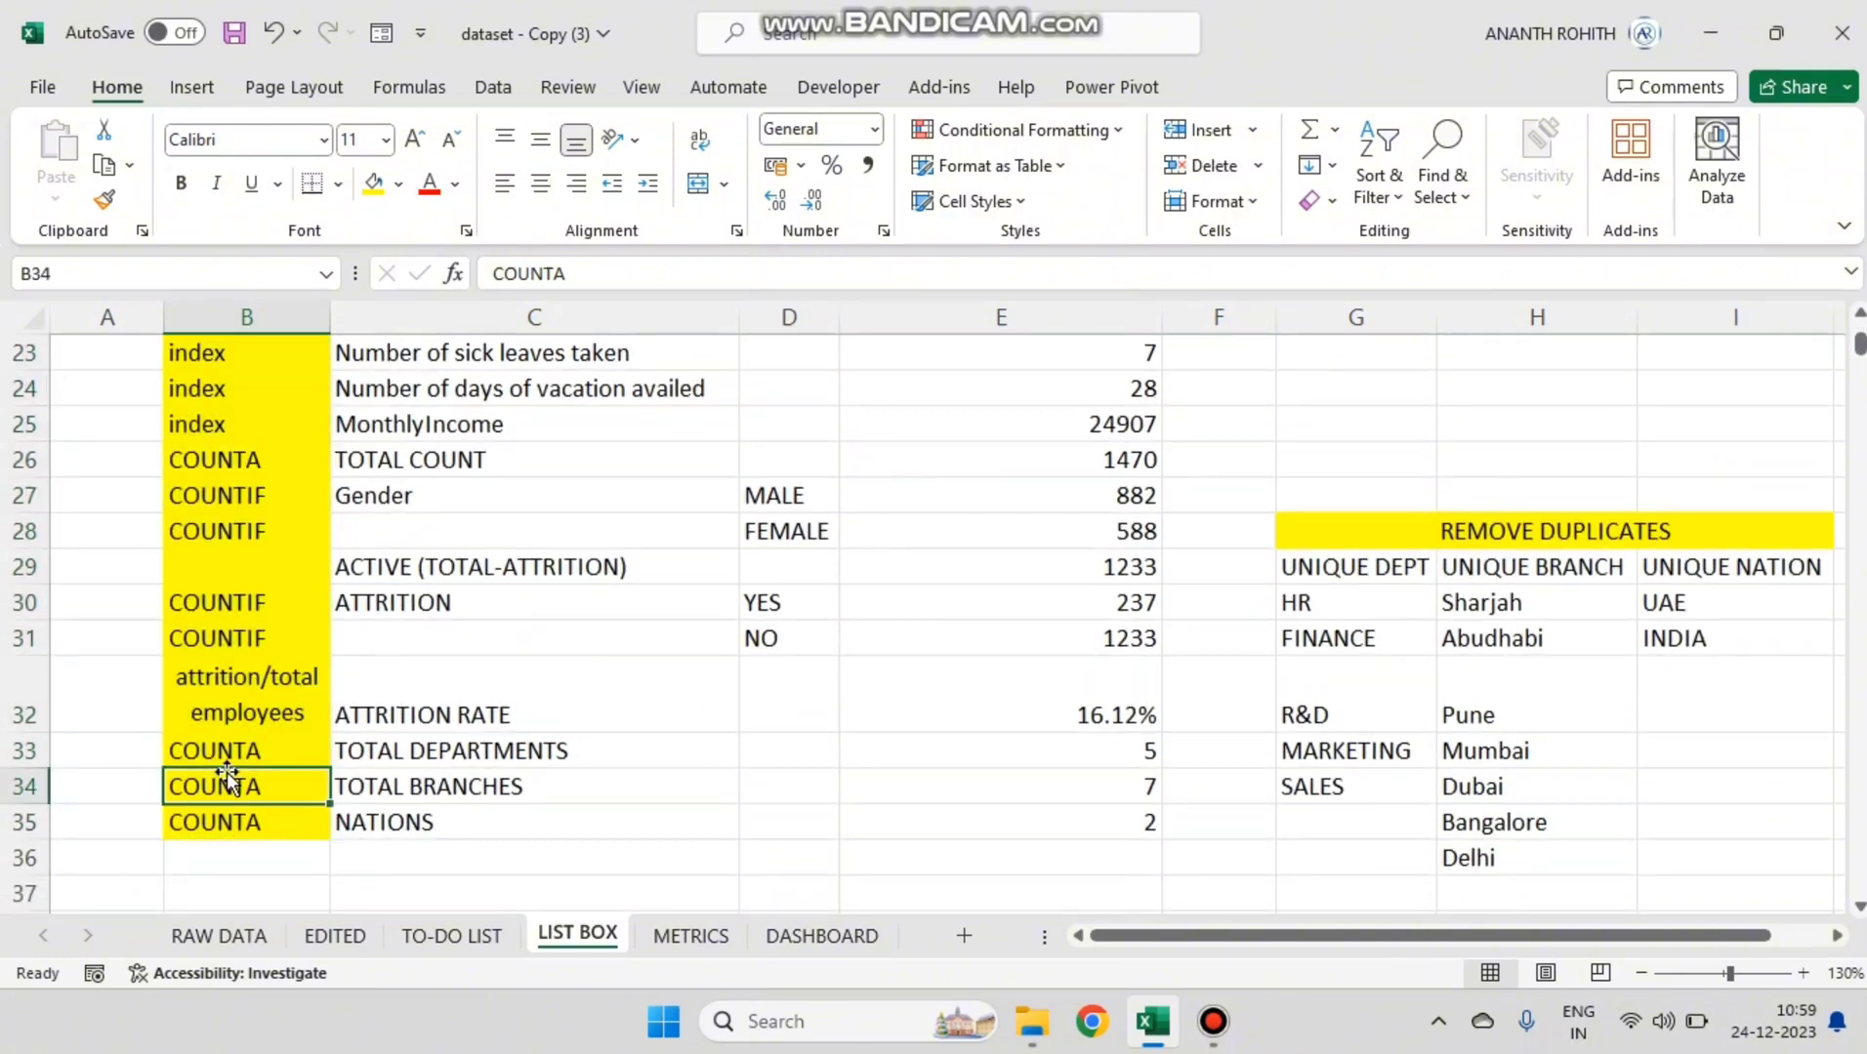
pyautogui.click(1535, 557)
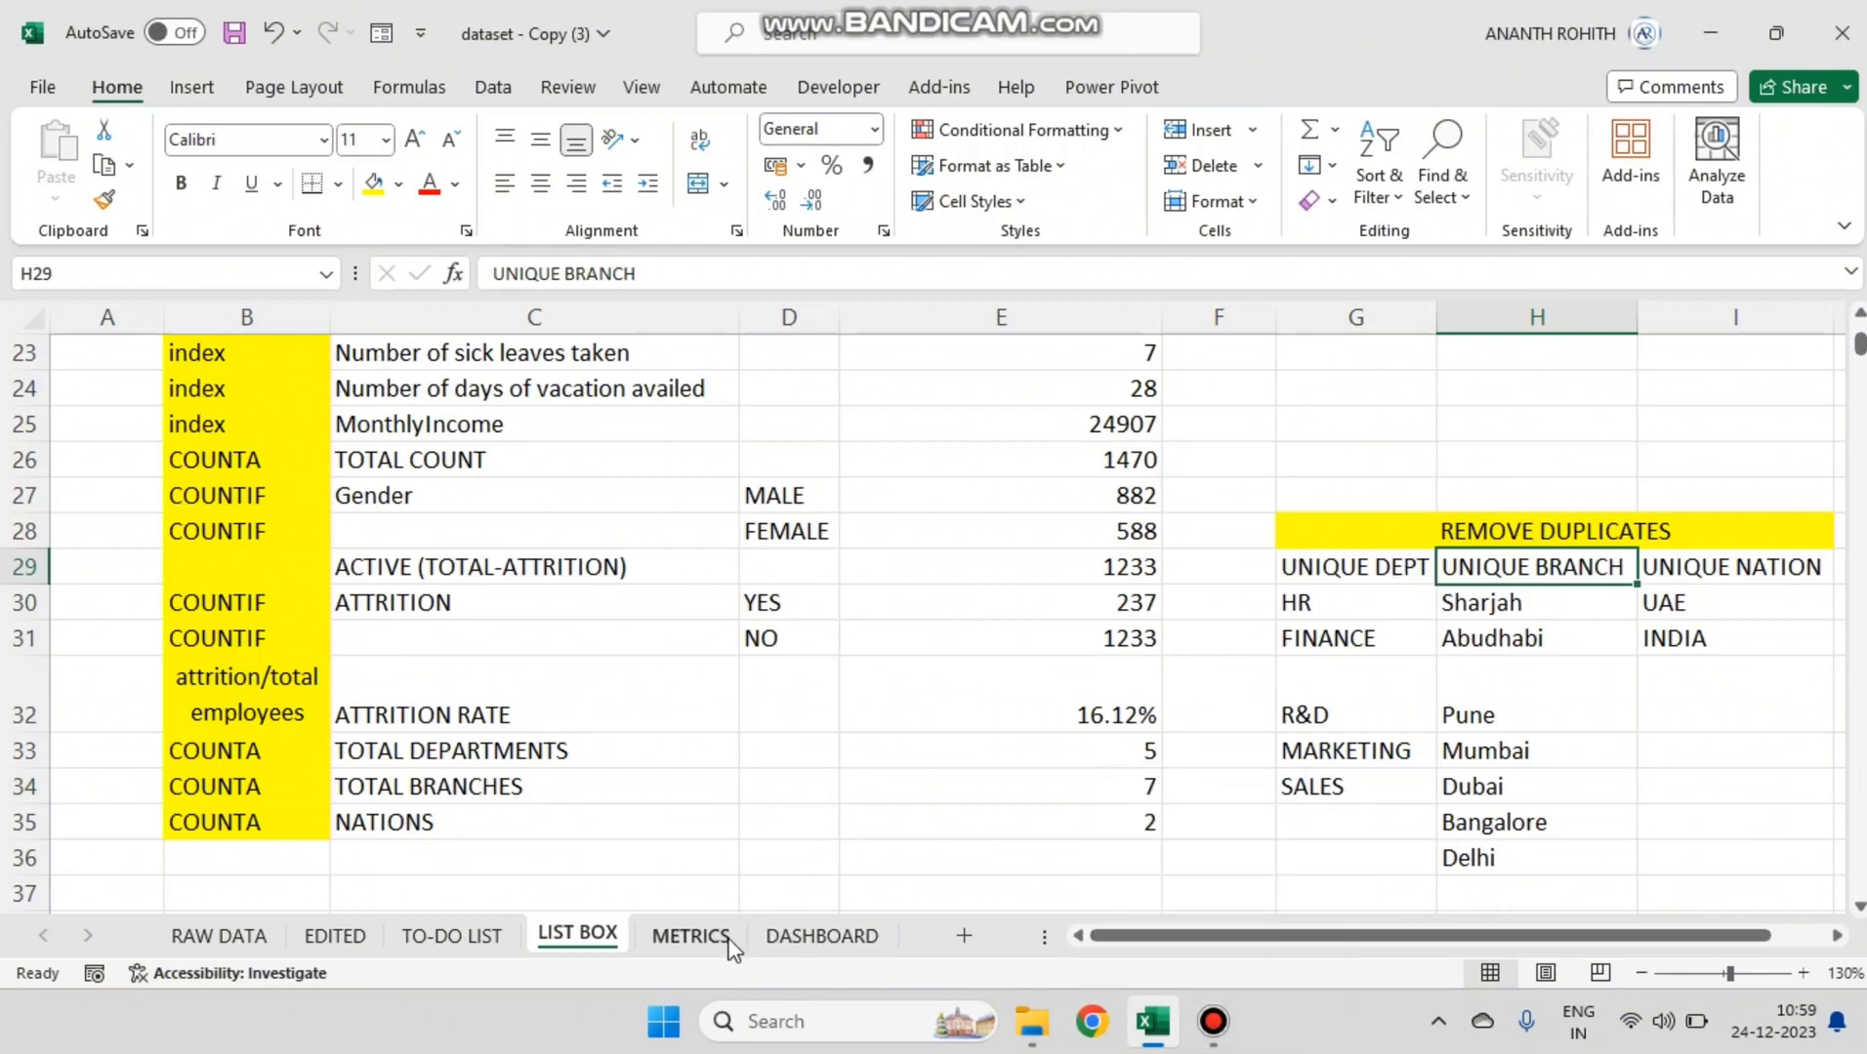
# Step: Examine the unhighlighted OVERALL chart items on the METRICS sheet, including the branchwise employee count tree map
pyautogui.click(690, 937)
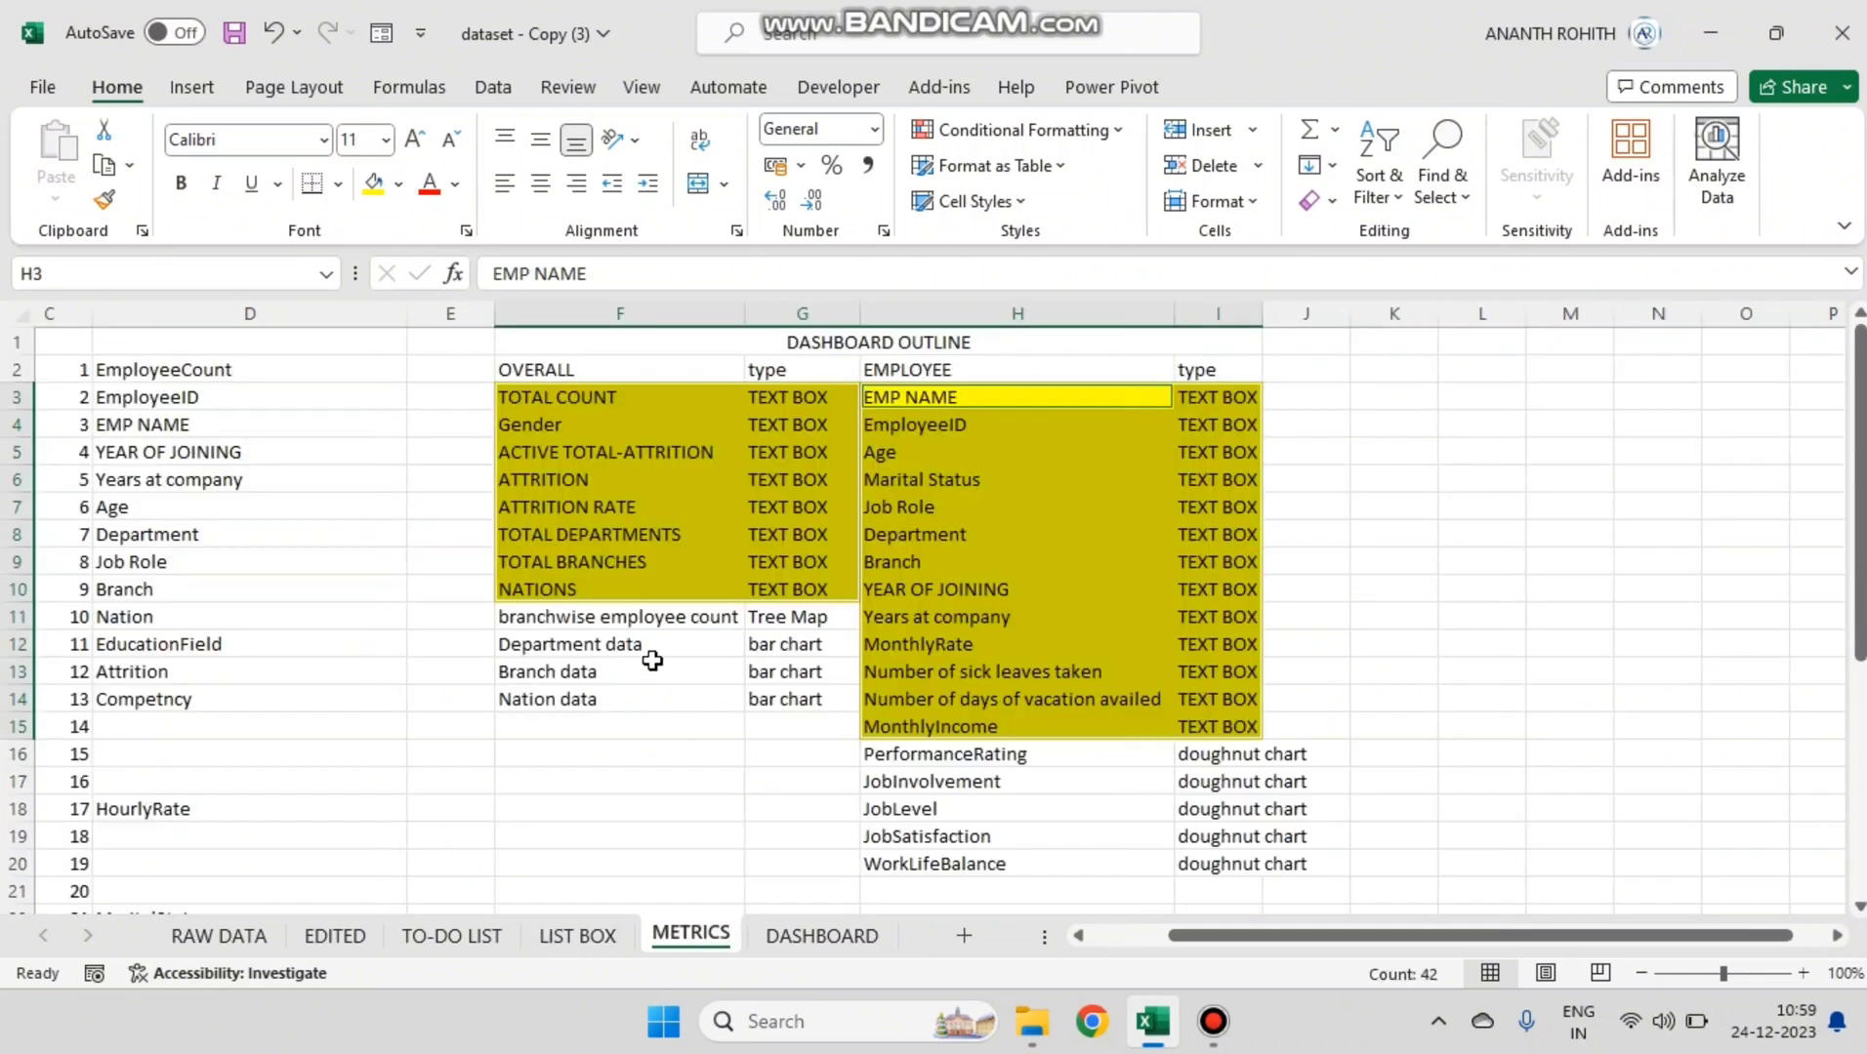
pyautogui.moveTo(647, 654); pyautogui.dragTo(763, 690)
pyautogui.moveTo(737, 617); pyautogui.dragTo(767, 621)
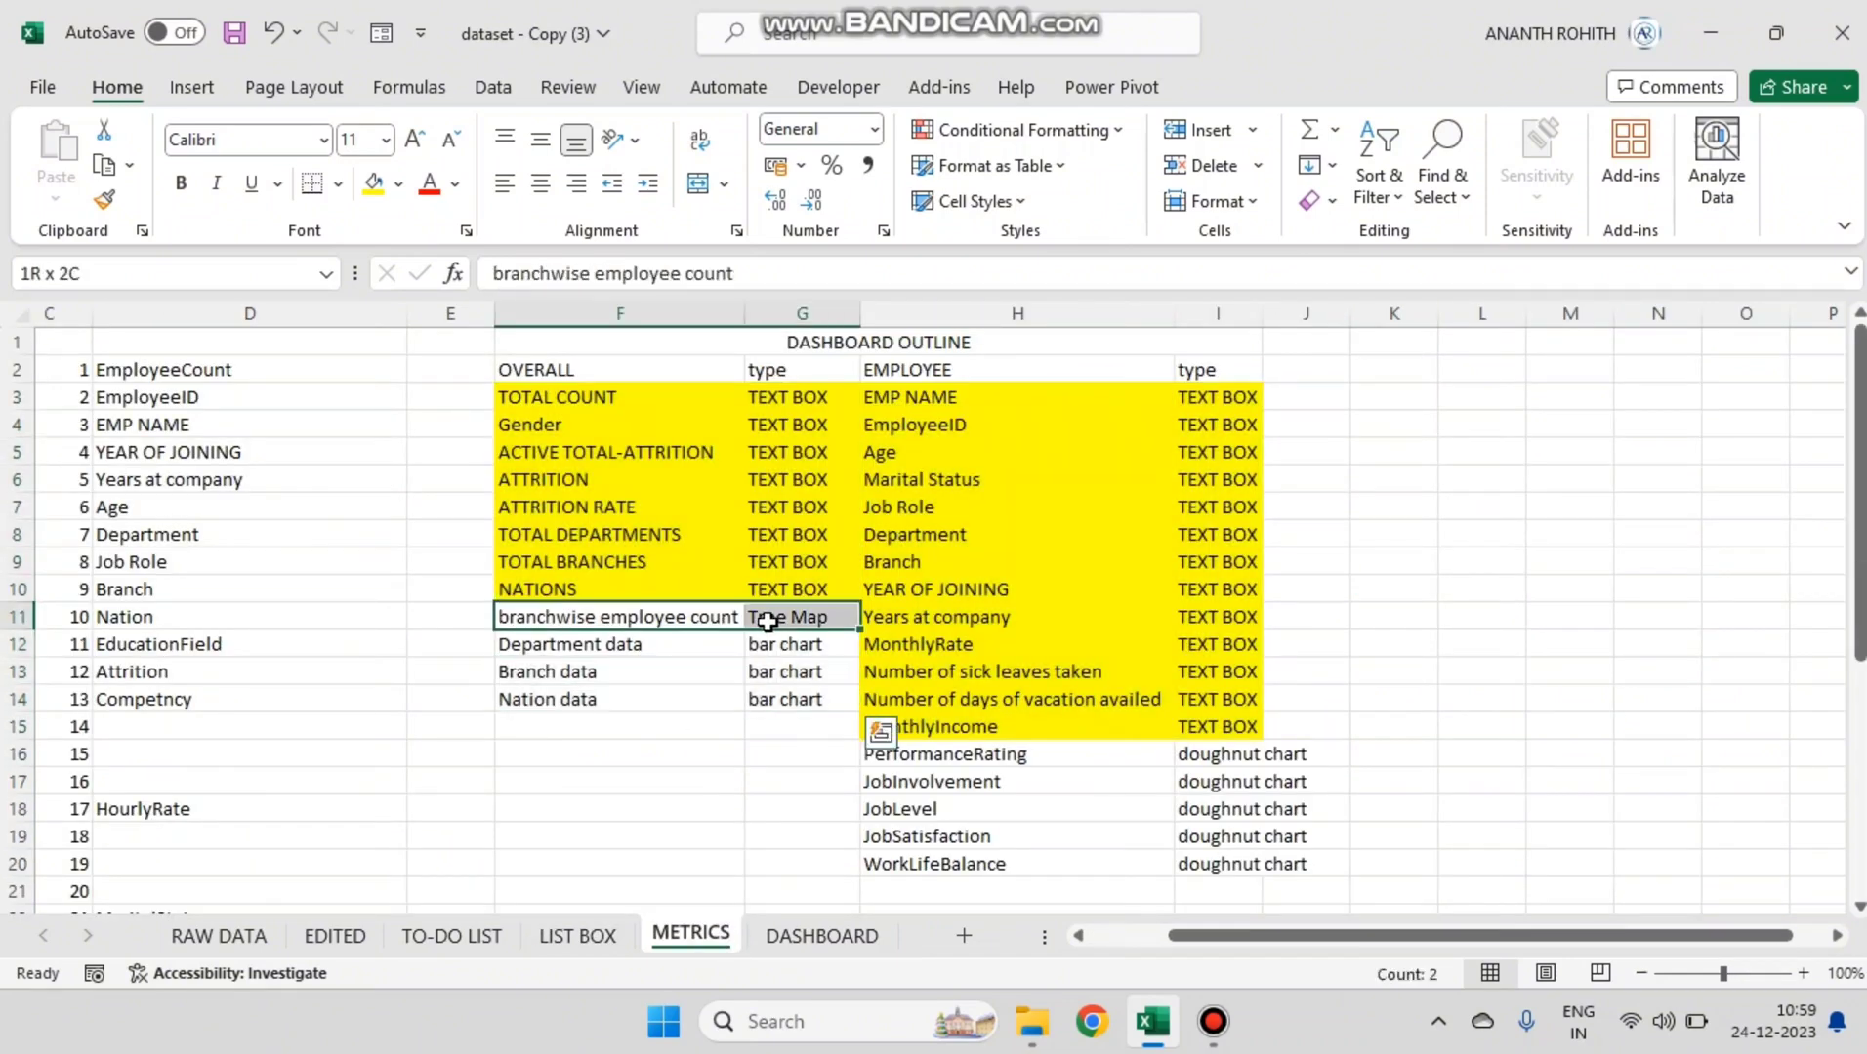